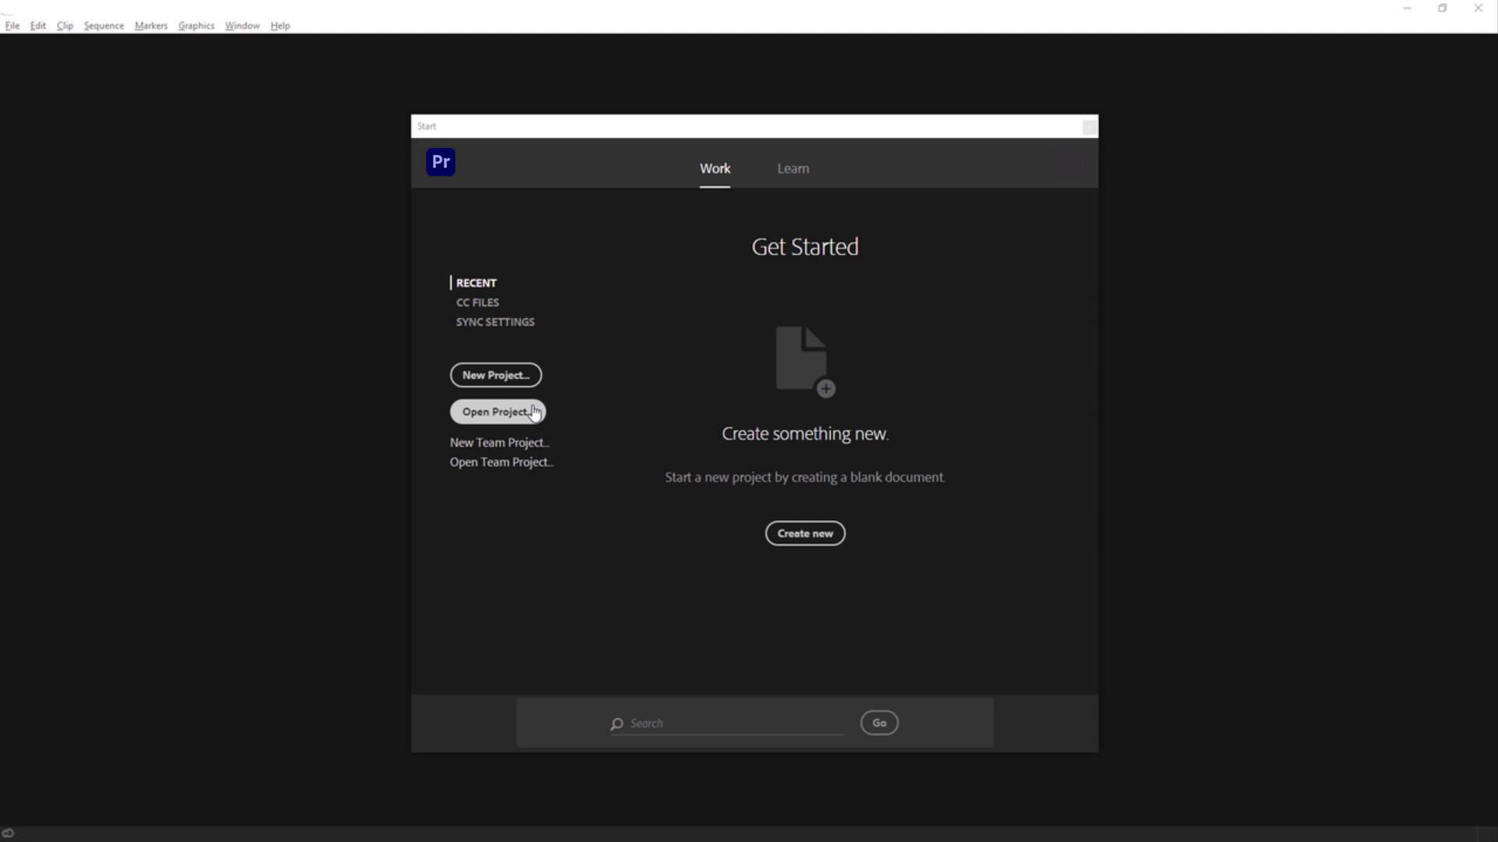
- Open the existing project 01_01 Create a project.prproj from the C:\MEDIA folder
click(534, 412)
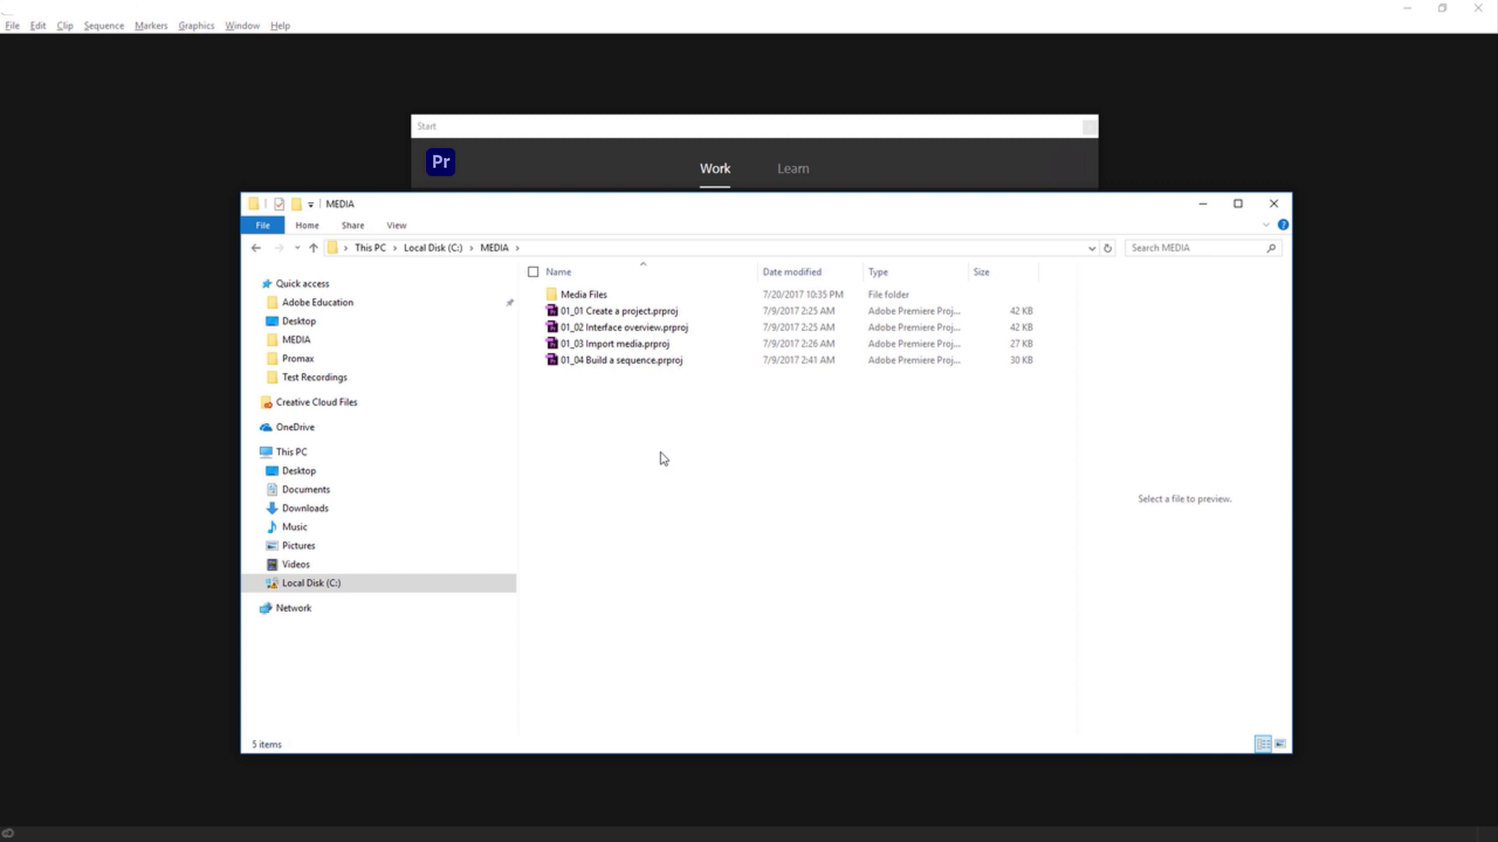
key(Escape)
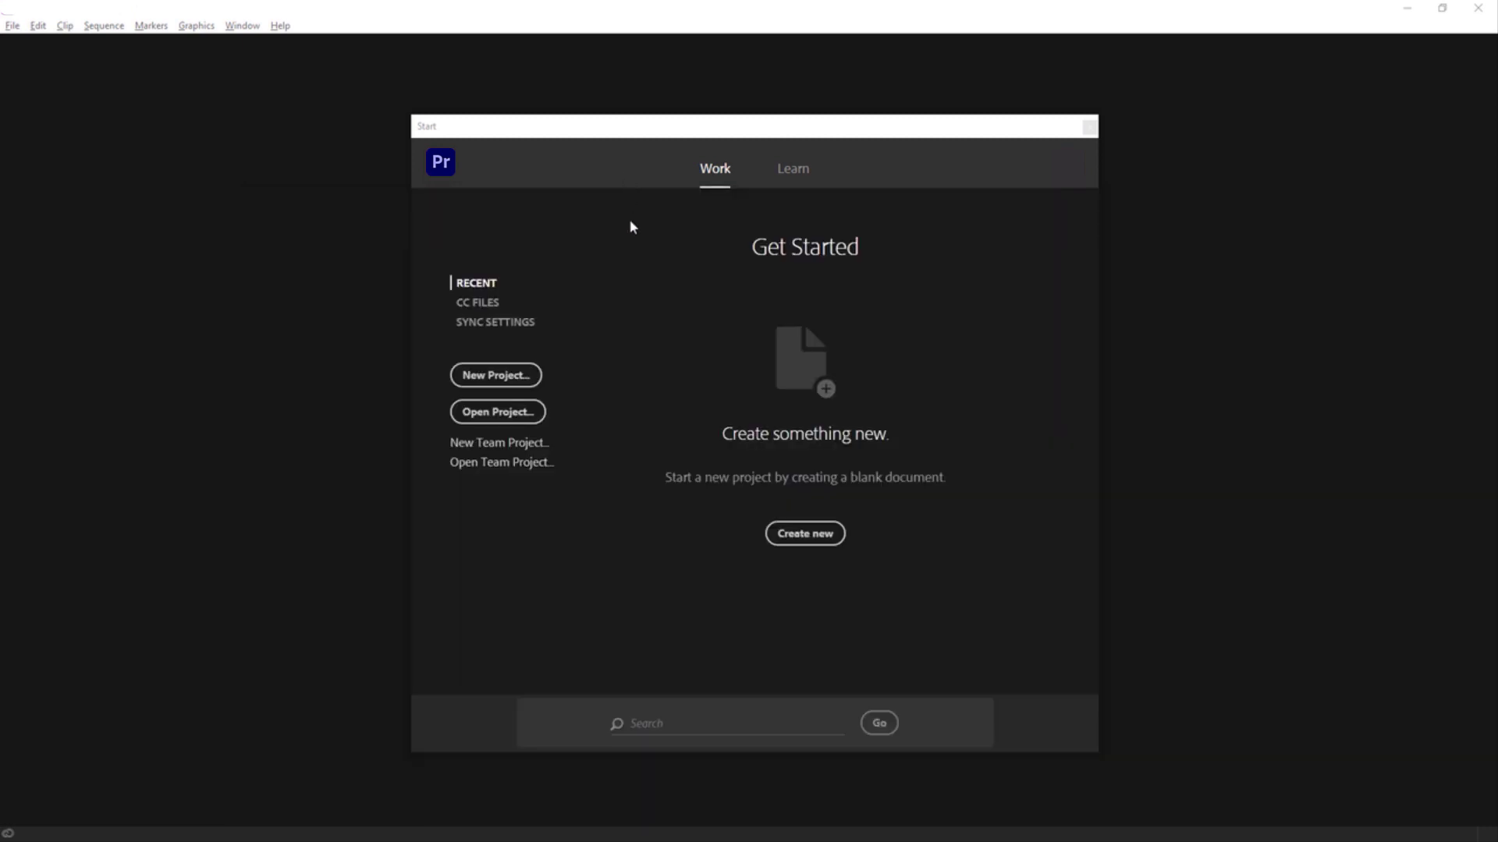
click(531, 420)
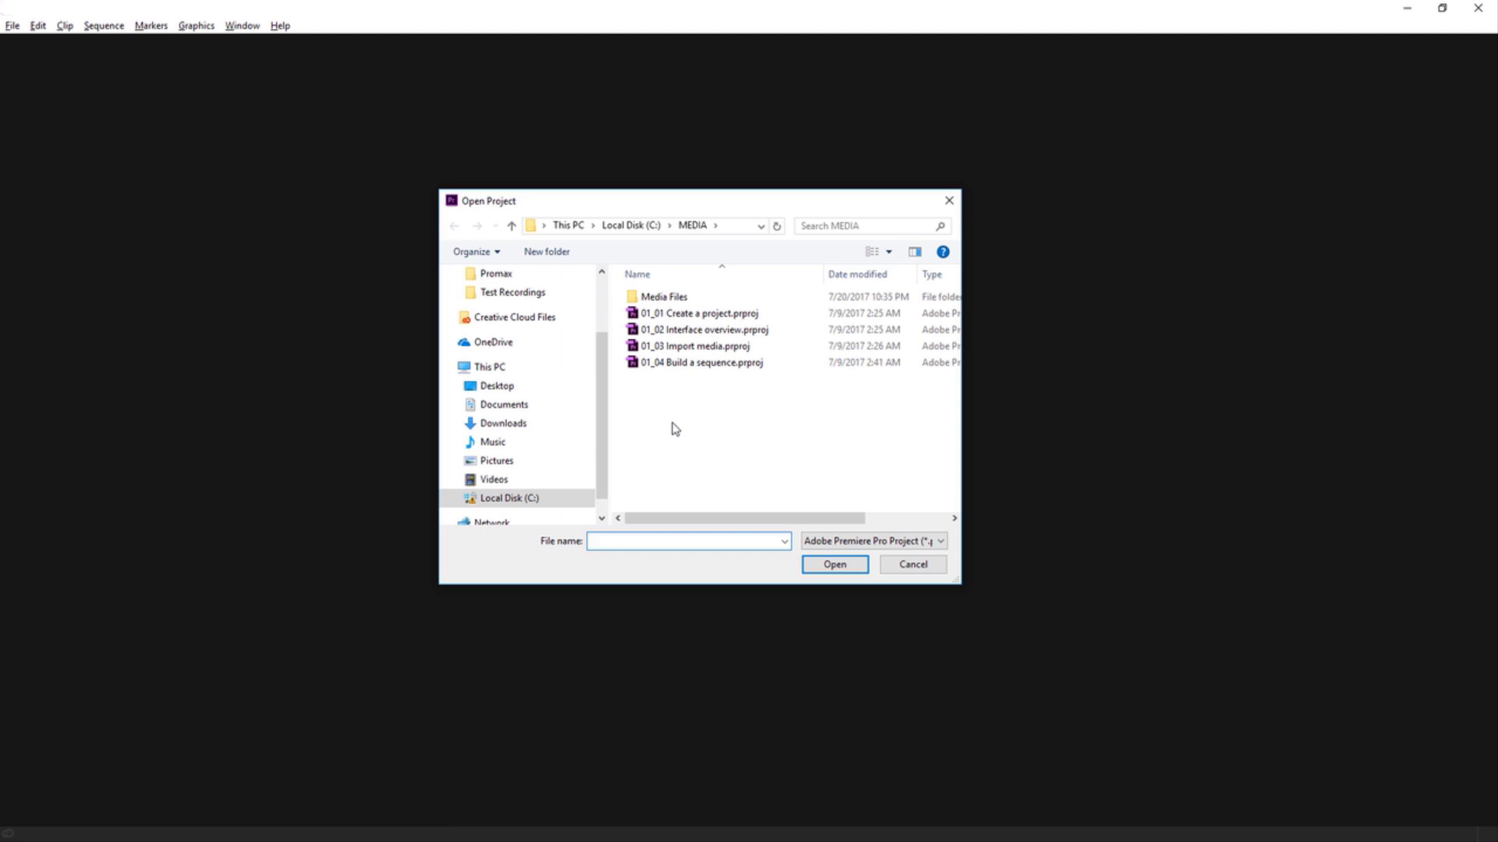
click(727, 316)
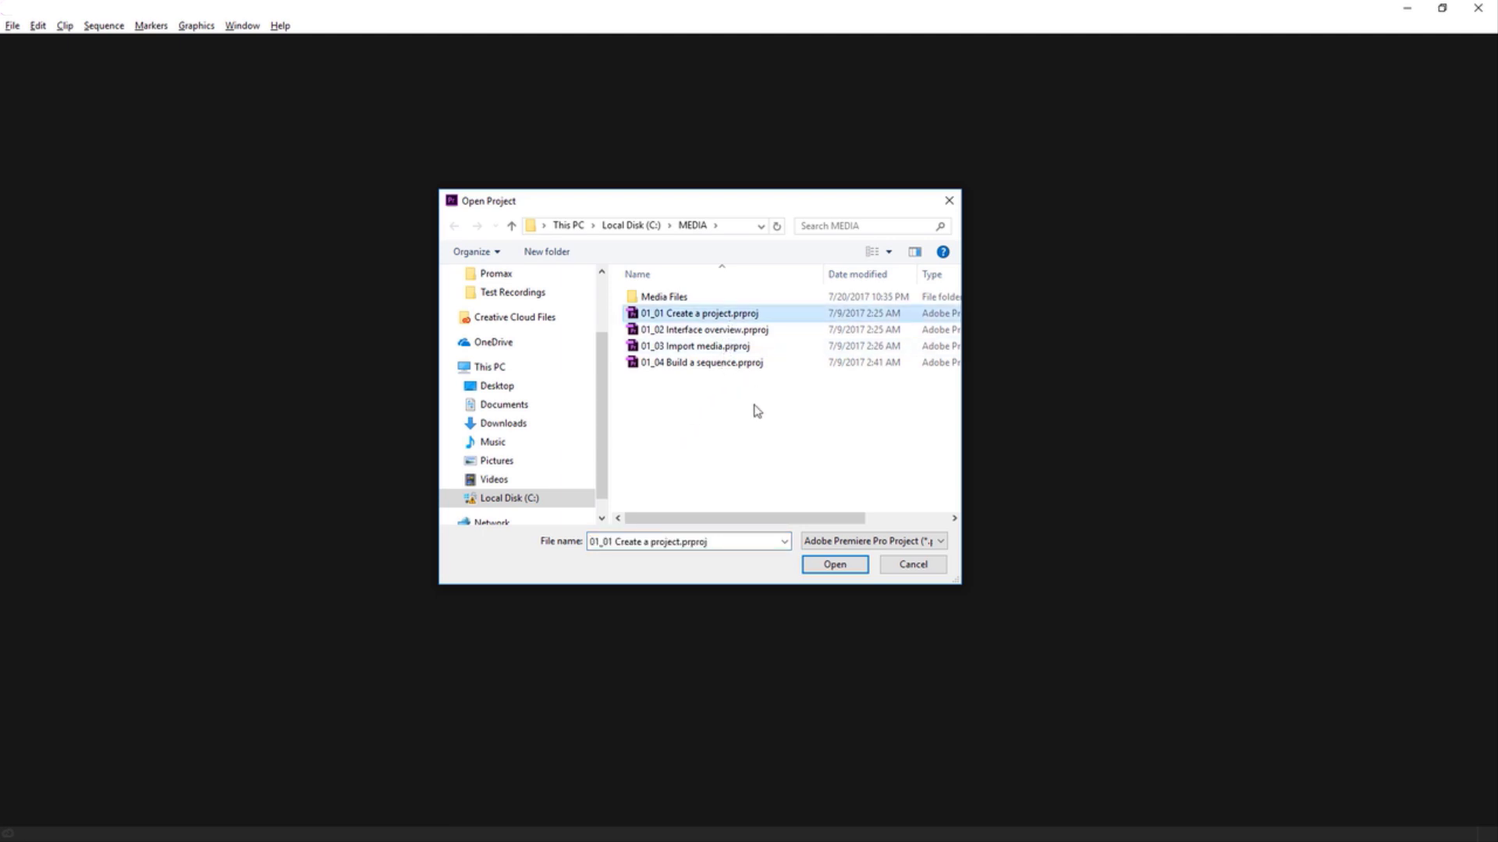
click(834, 564)
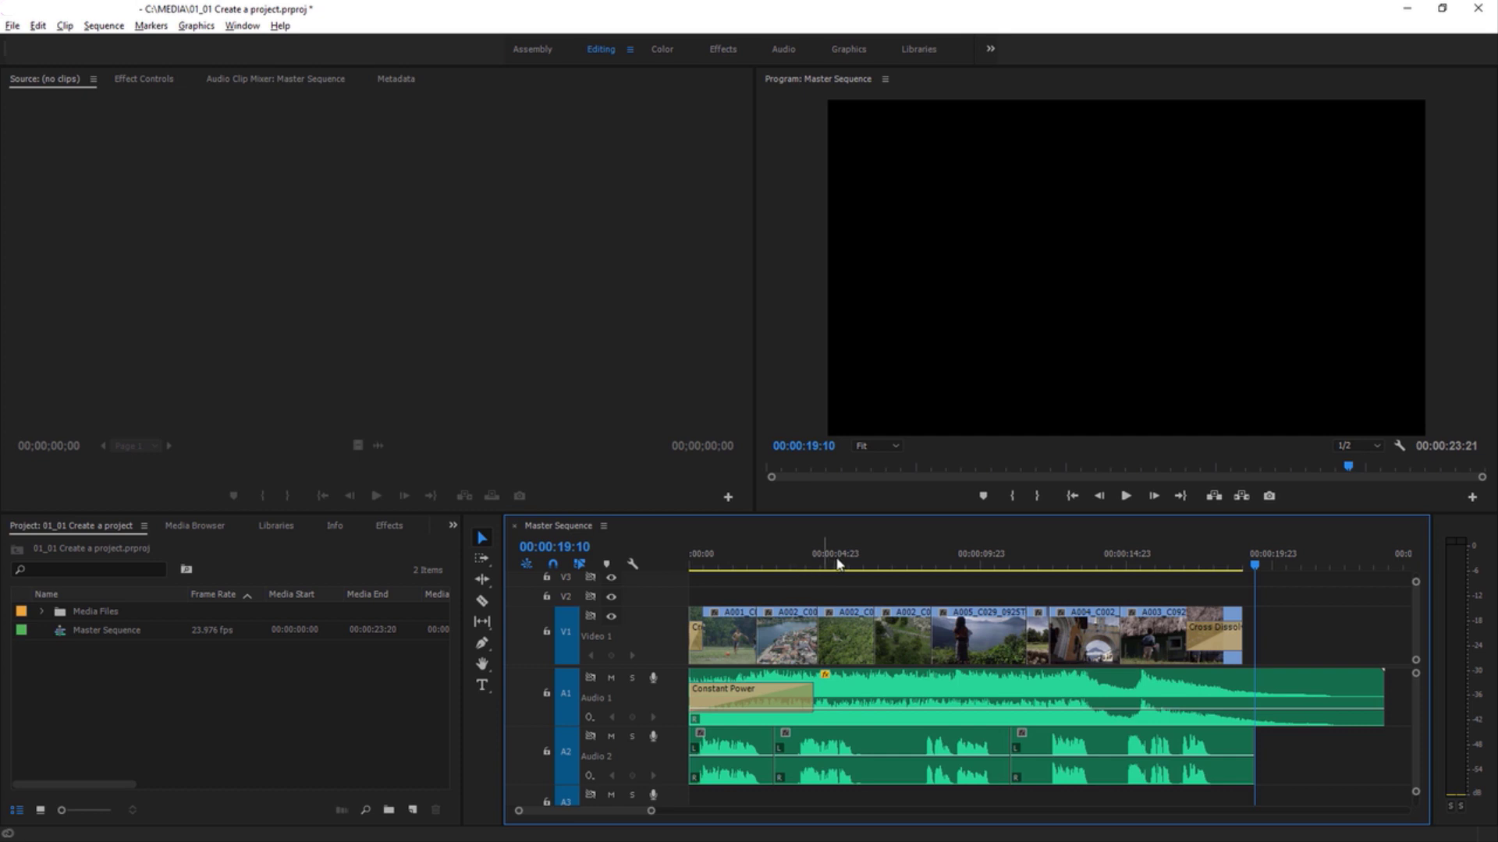
- Move the Master Sequence playhead to 00:00:06:11 and view clip A002_C009_092221_001.mp4 from the Media Files bin in the Source Monitor
click(878, 567)
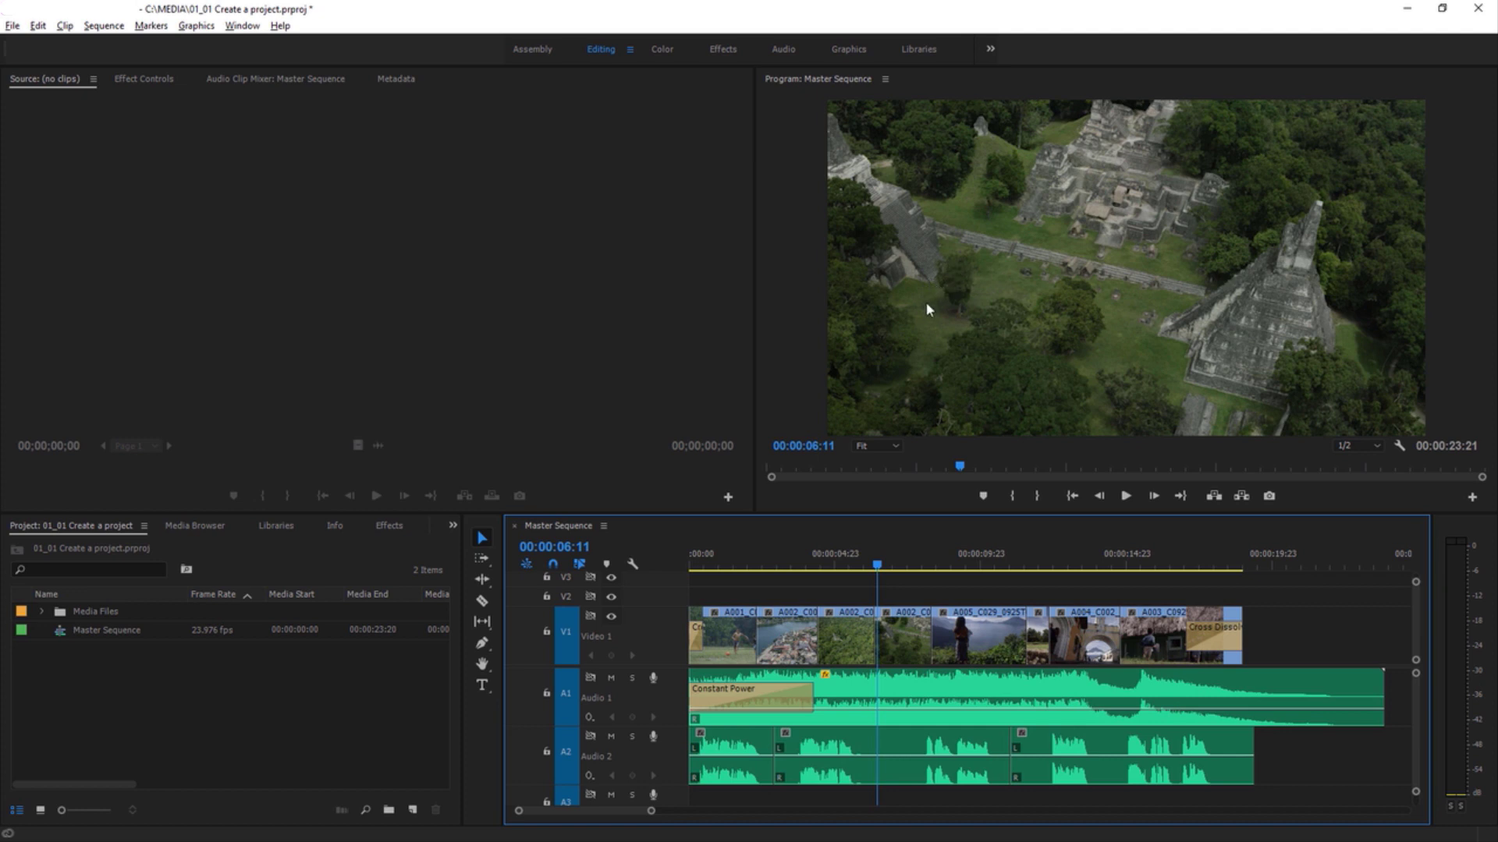
click(249, 659)
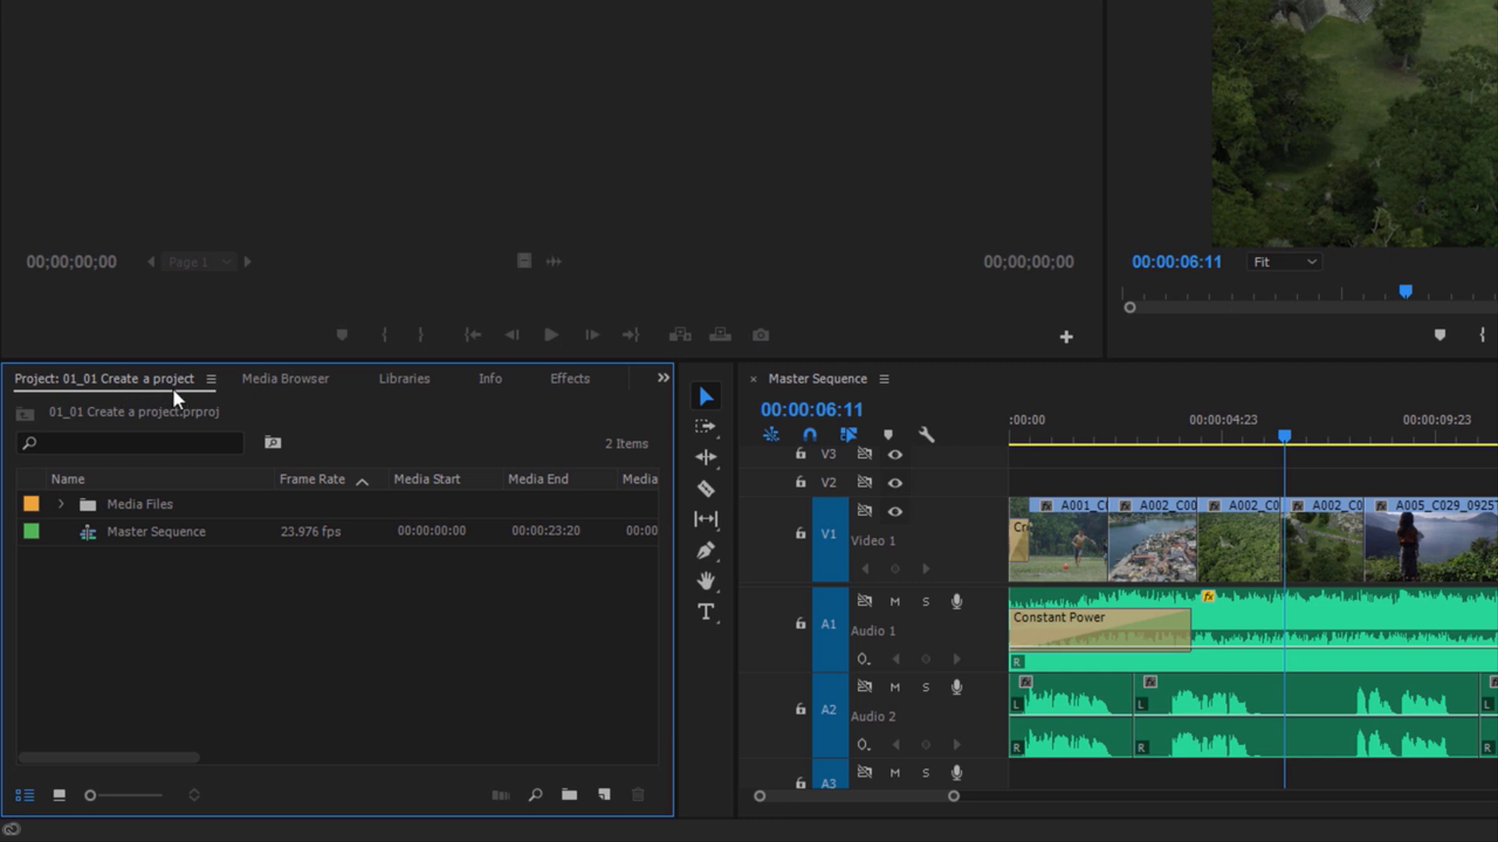
click(61, 504)
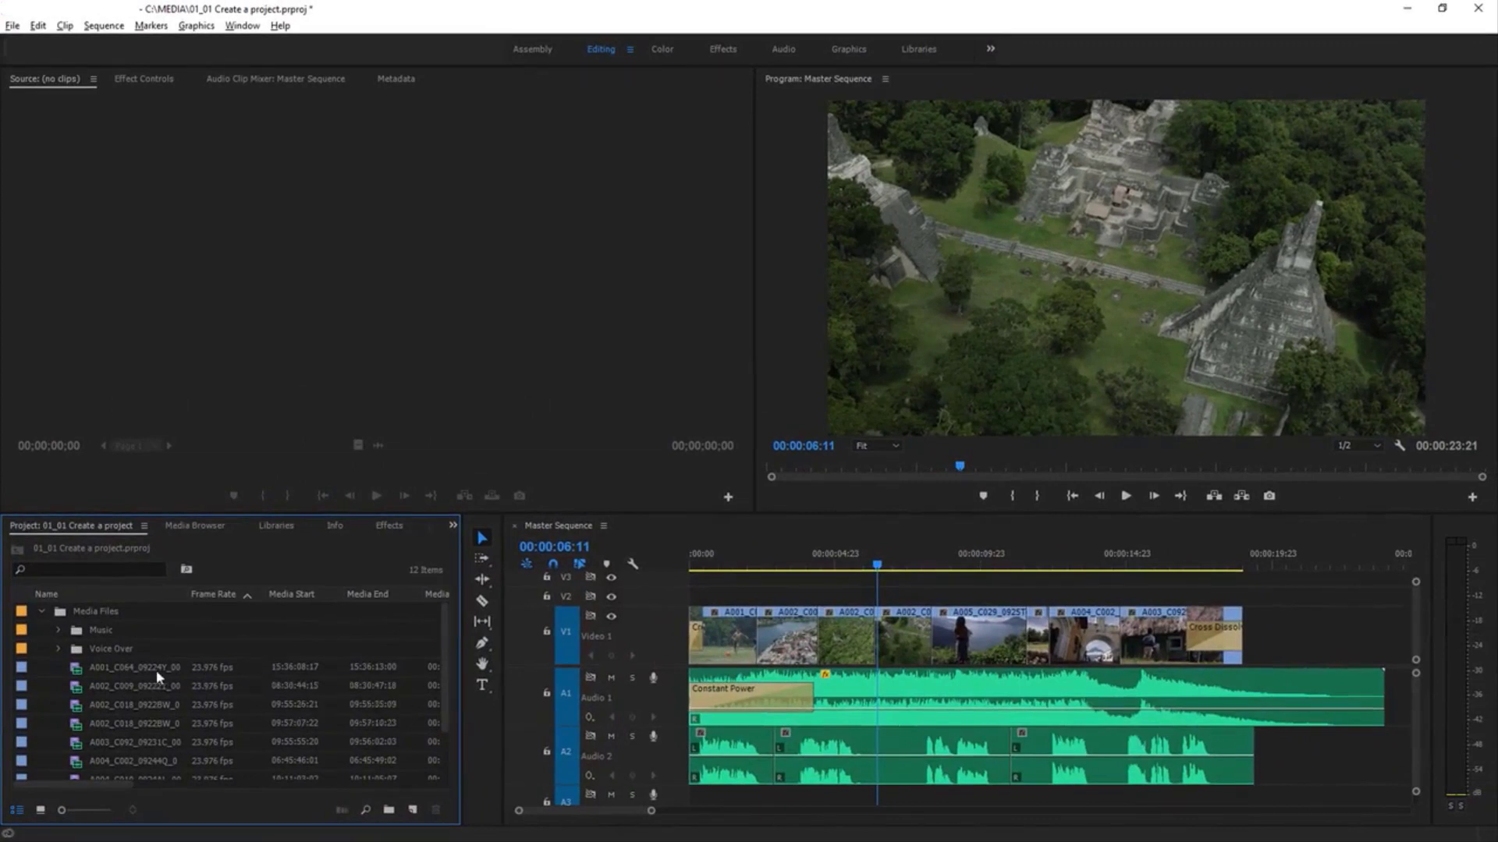
double_click(81, 688)
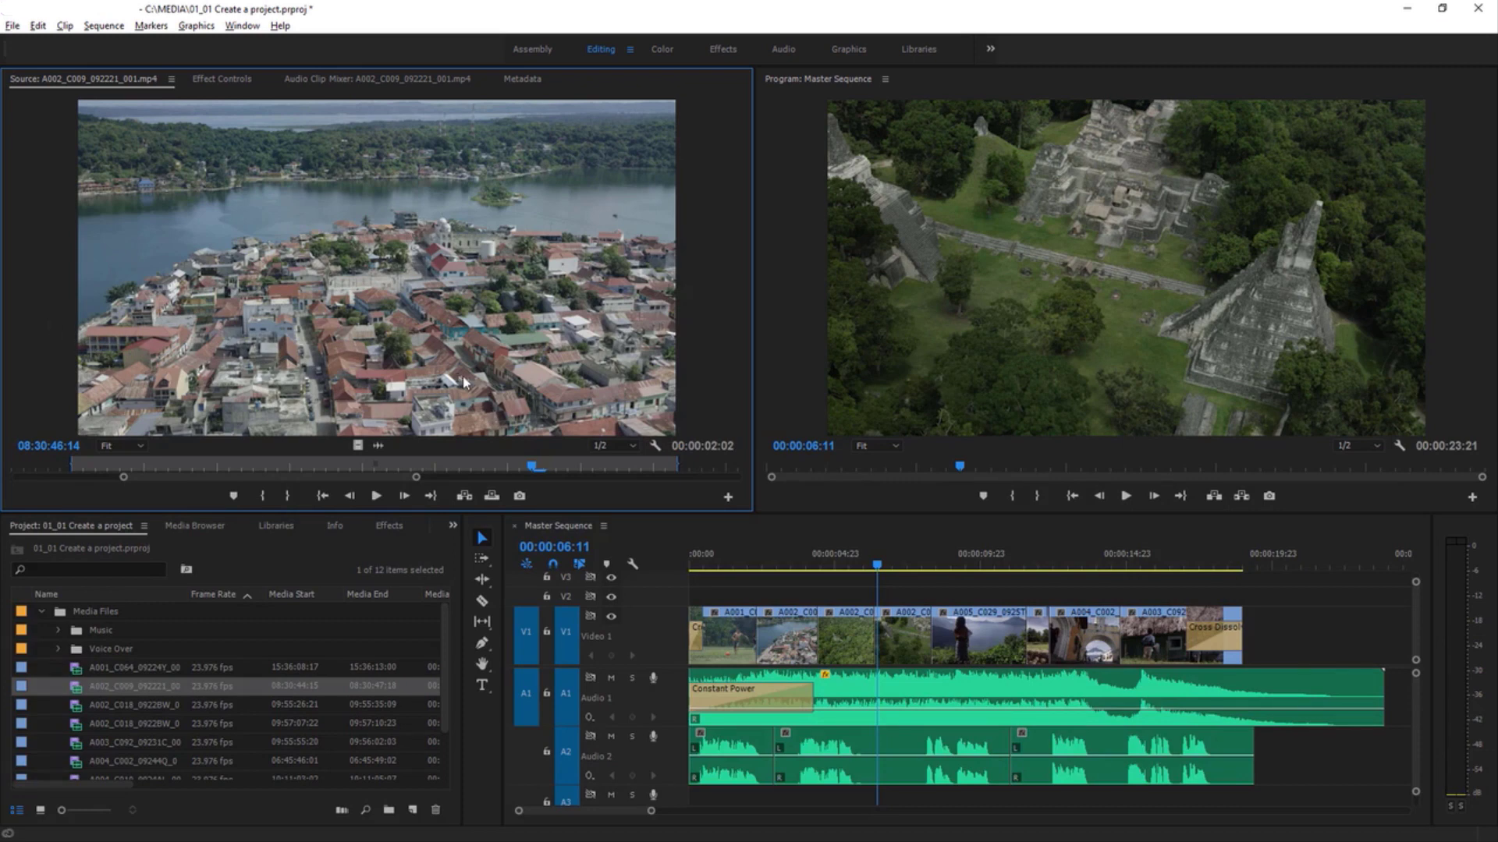
click(806, 306)
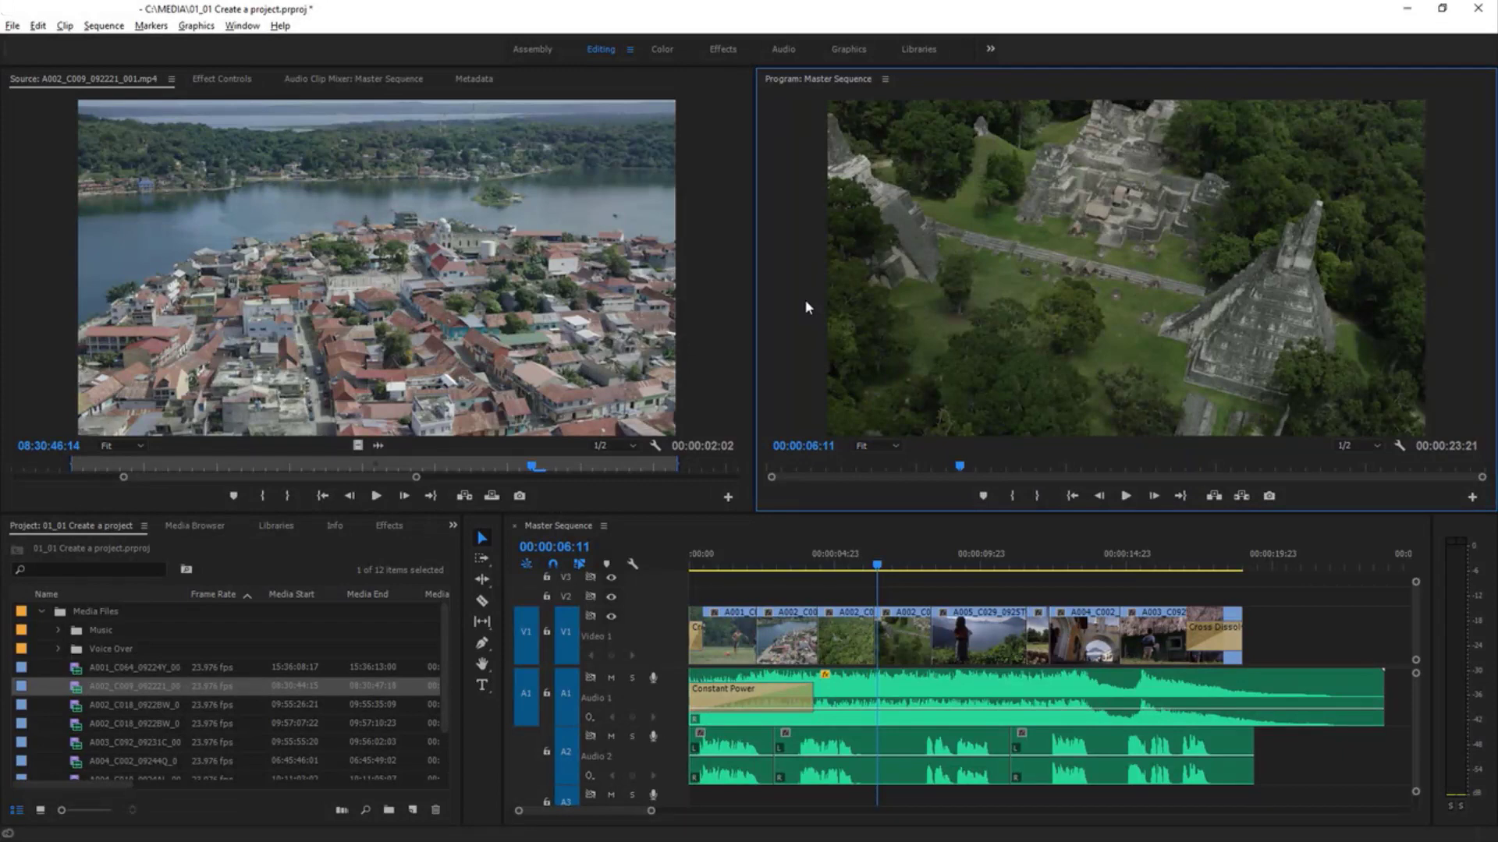
- Close the 01_01 Create a project project without saving its changes
click(13, 26)
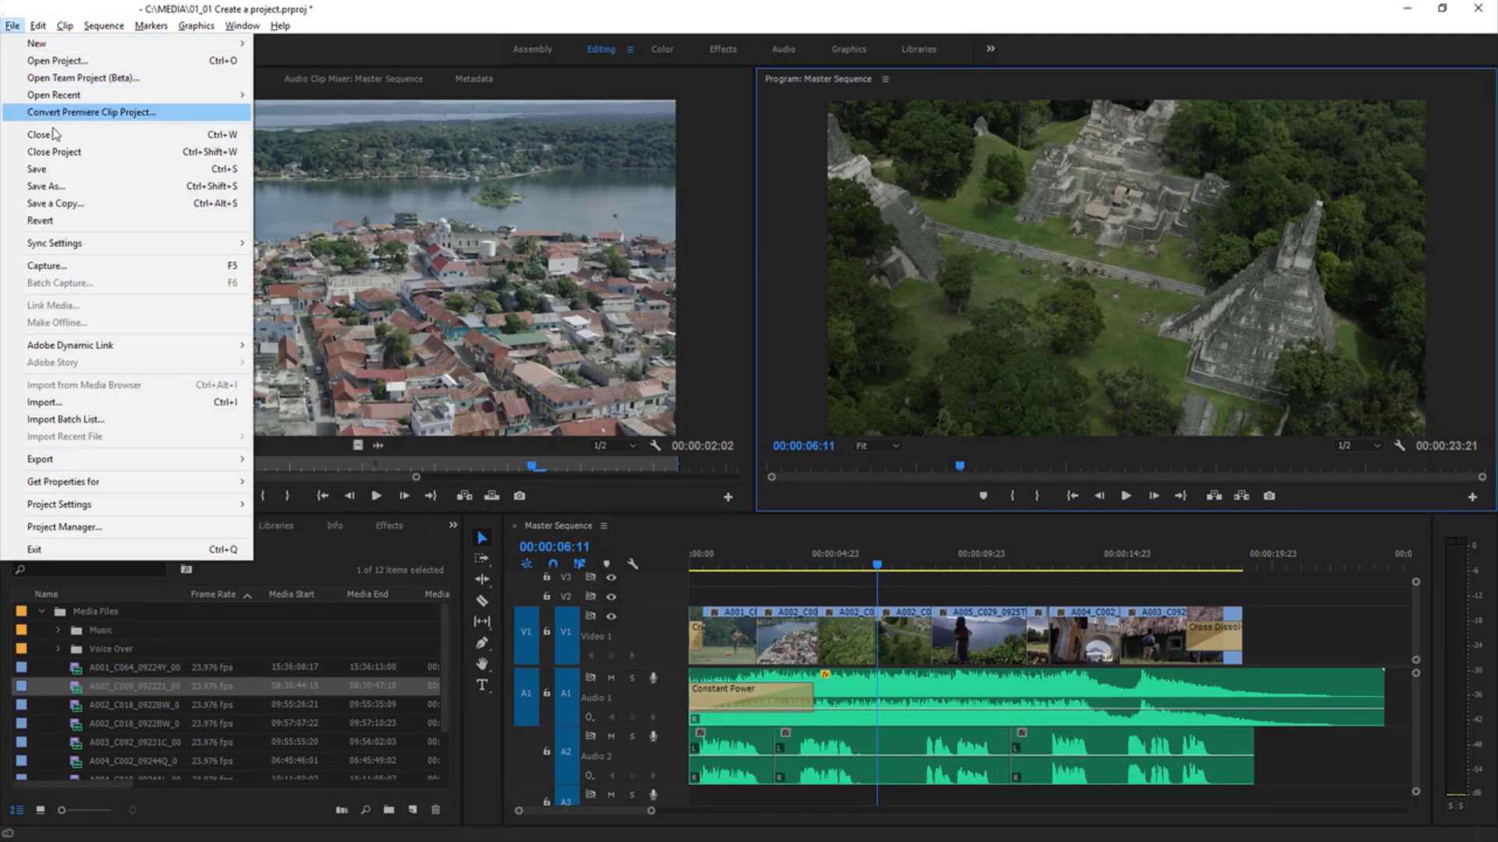
click(59, 151)
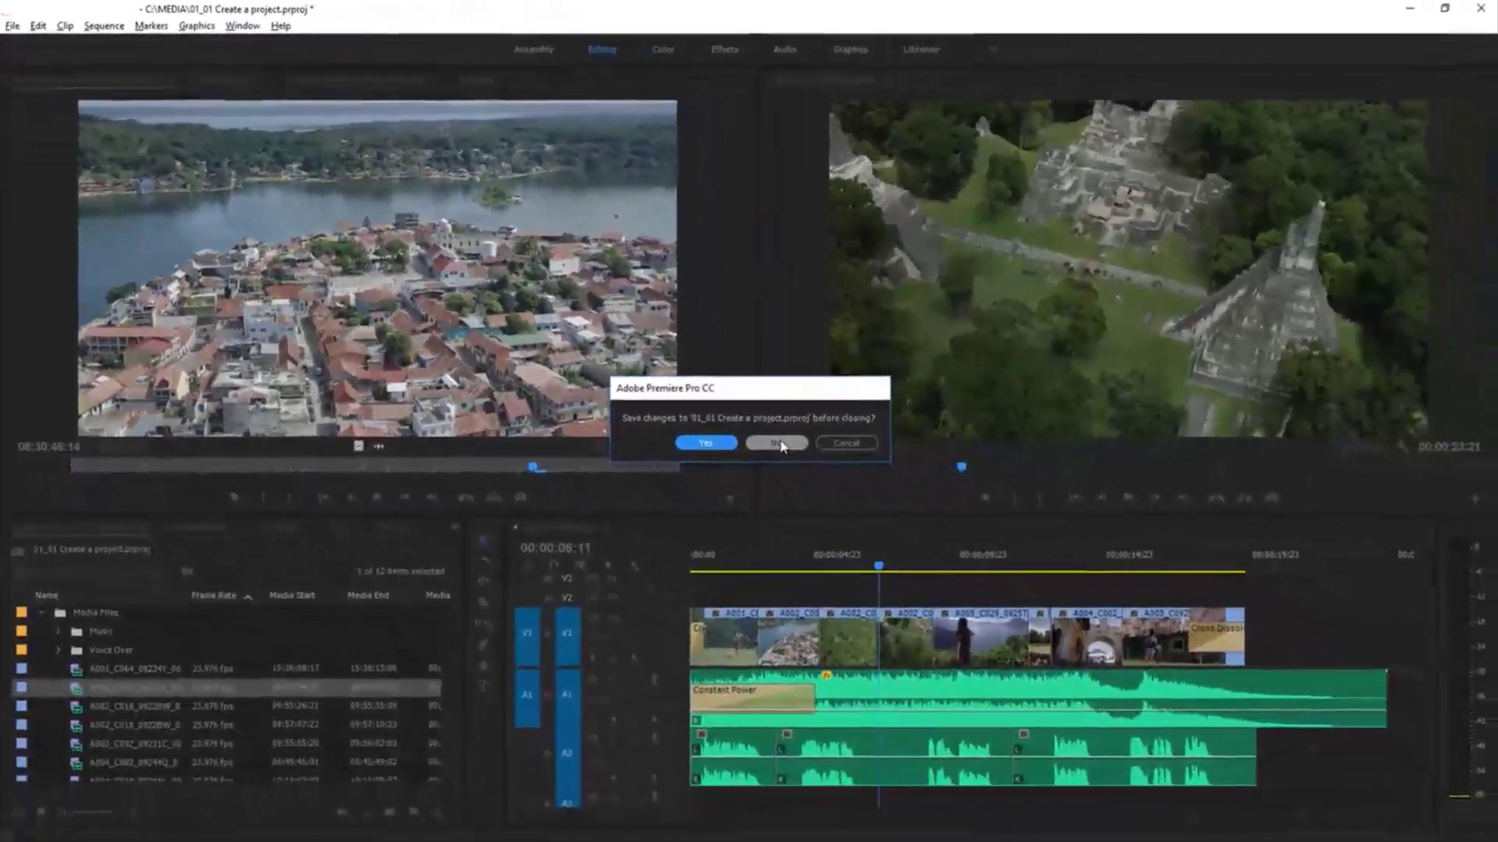
click(968, 542)
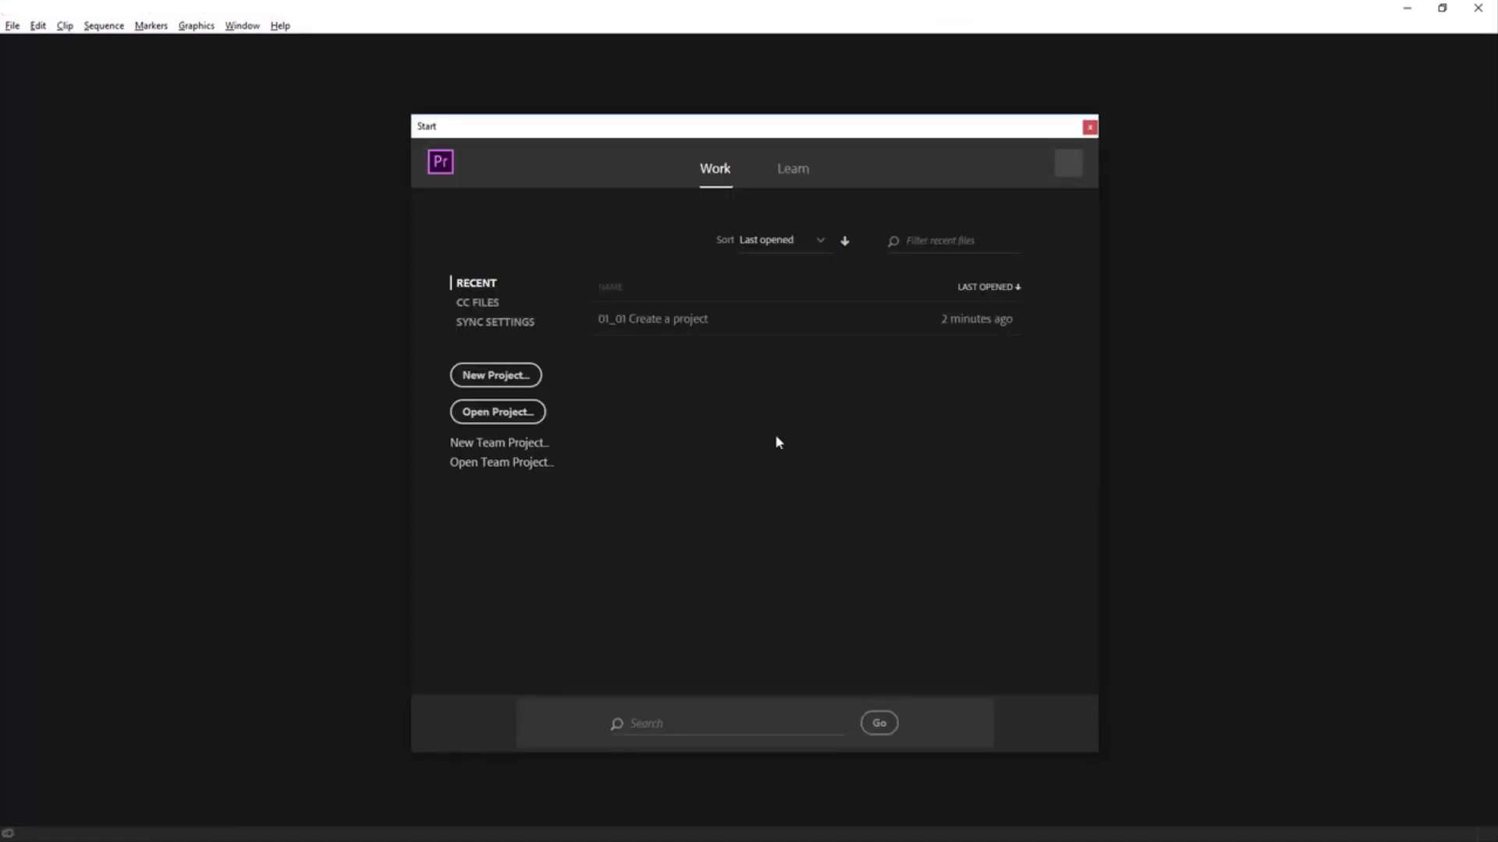
- Create a new project named First project, stored in C:\MEDIA, with the default general settings
click(533, 377)
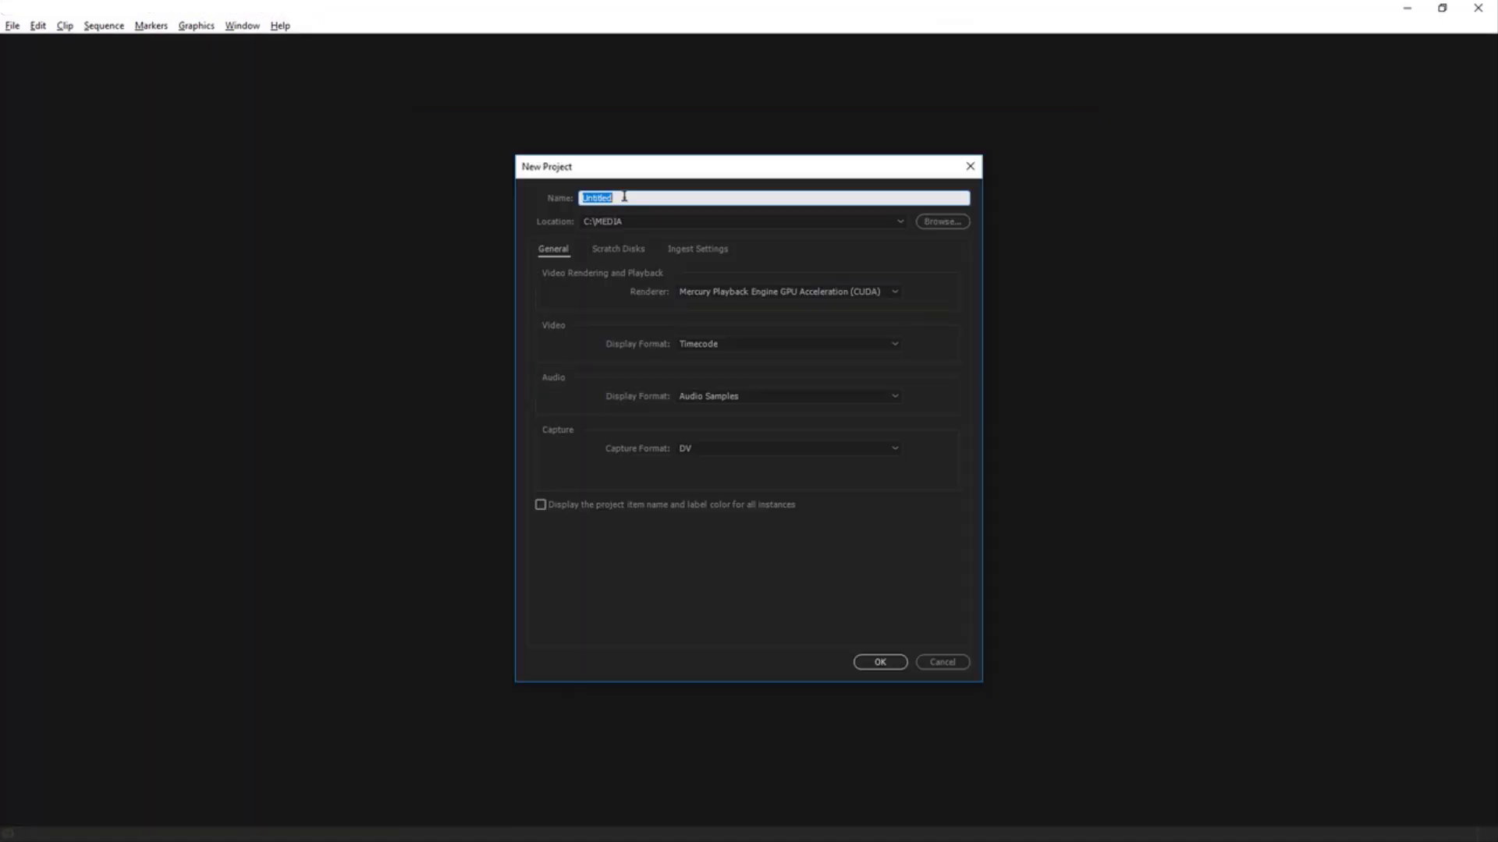
text(First project)
click(942, 222)
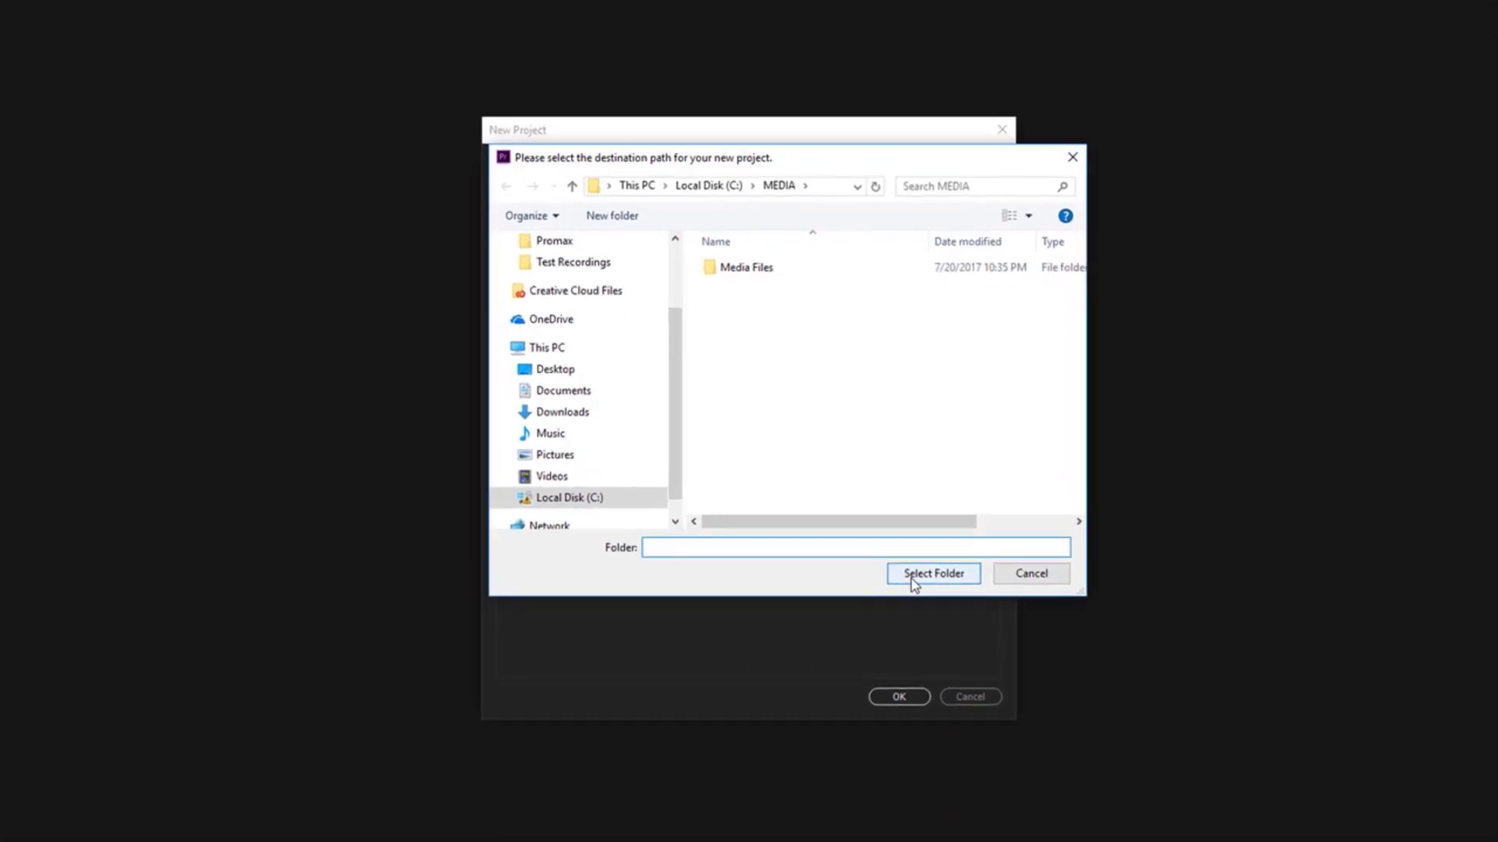
click(914, 581)
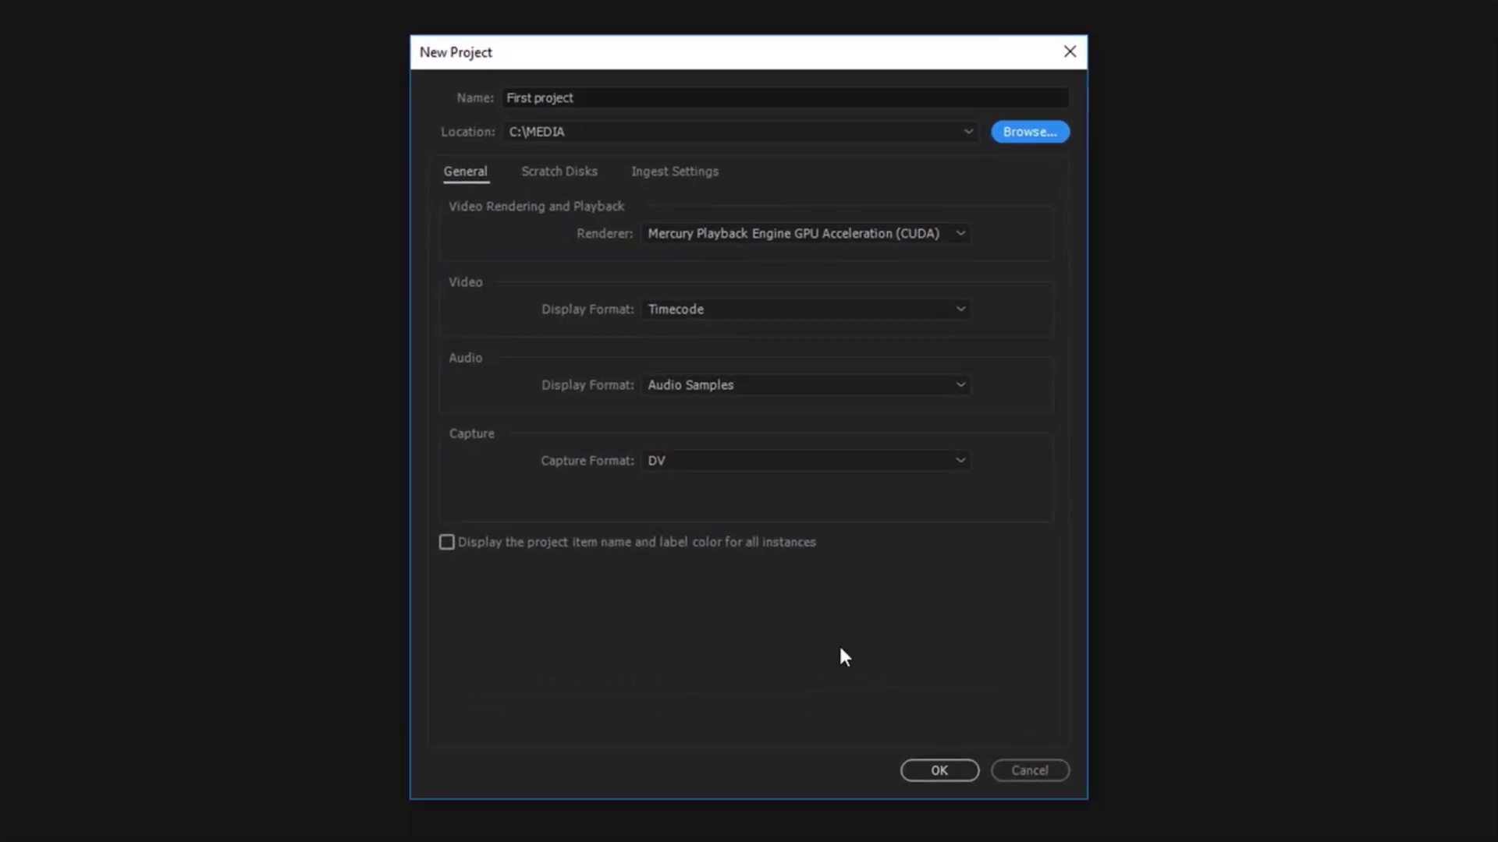
click(933, 768)
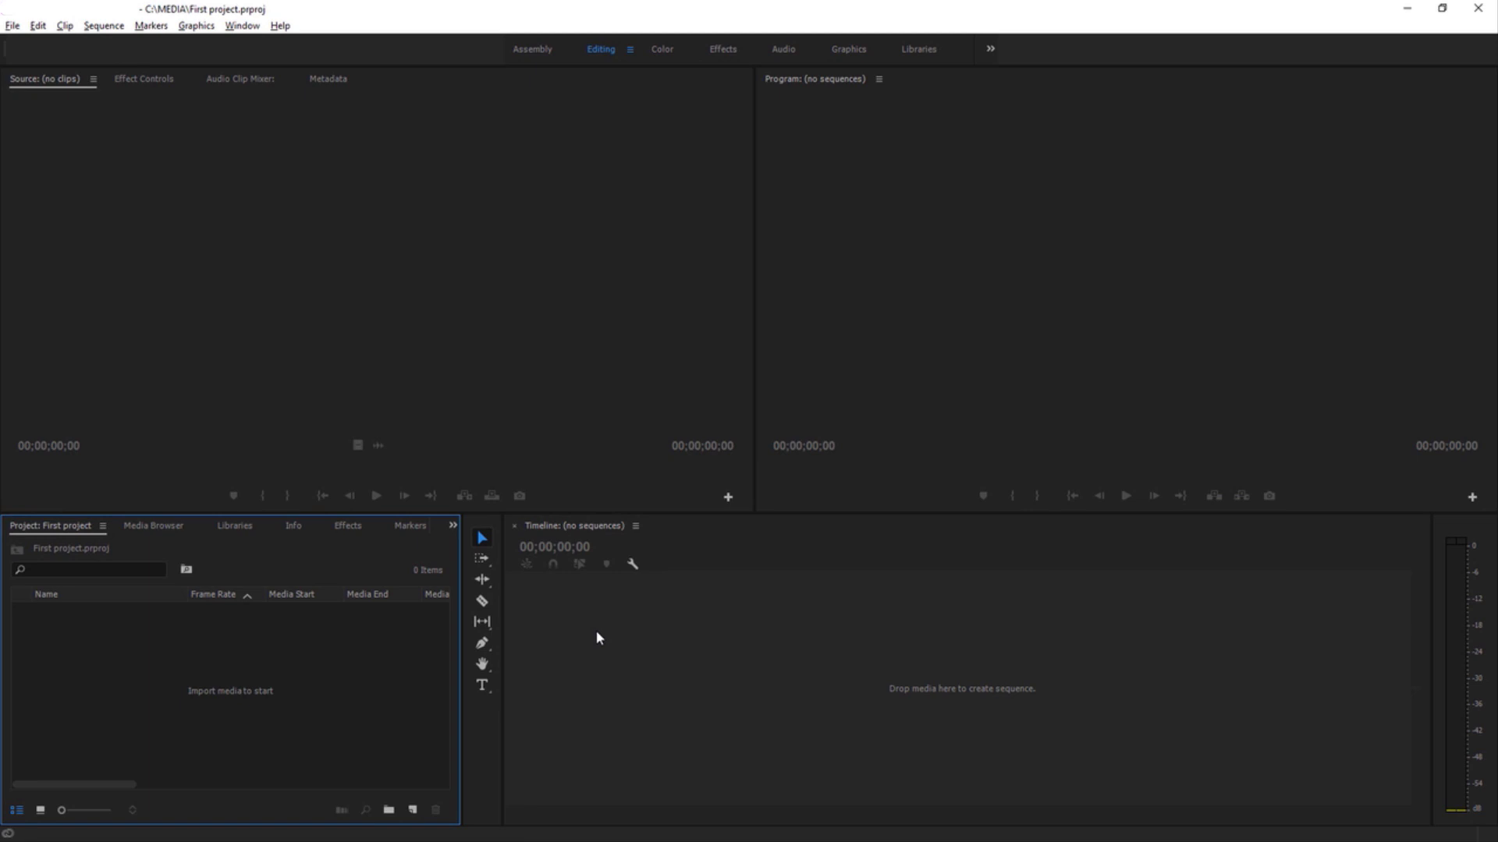
- Import every clip and audio file from the MEDIA\Media Files folder into the project through the Media Browser
click(169, 529)
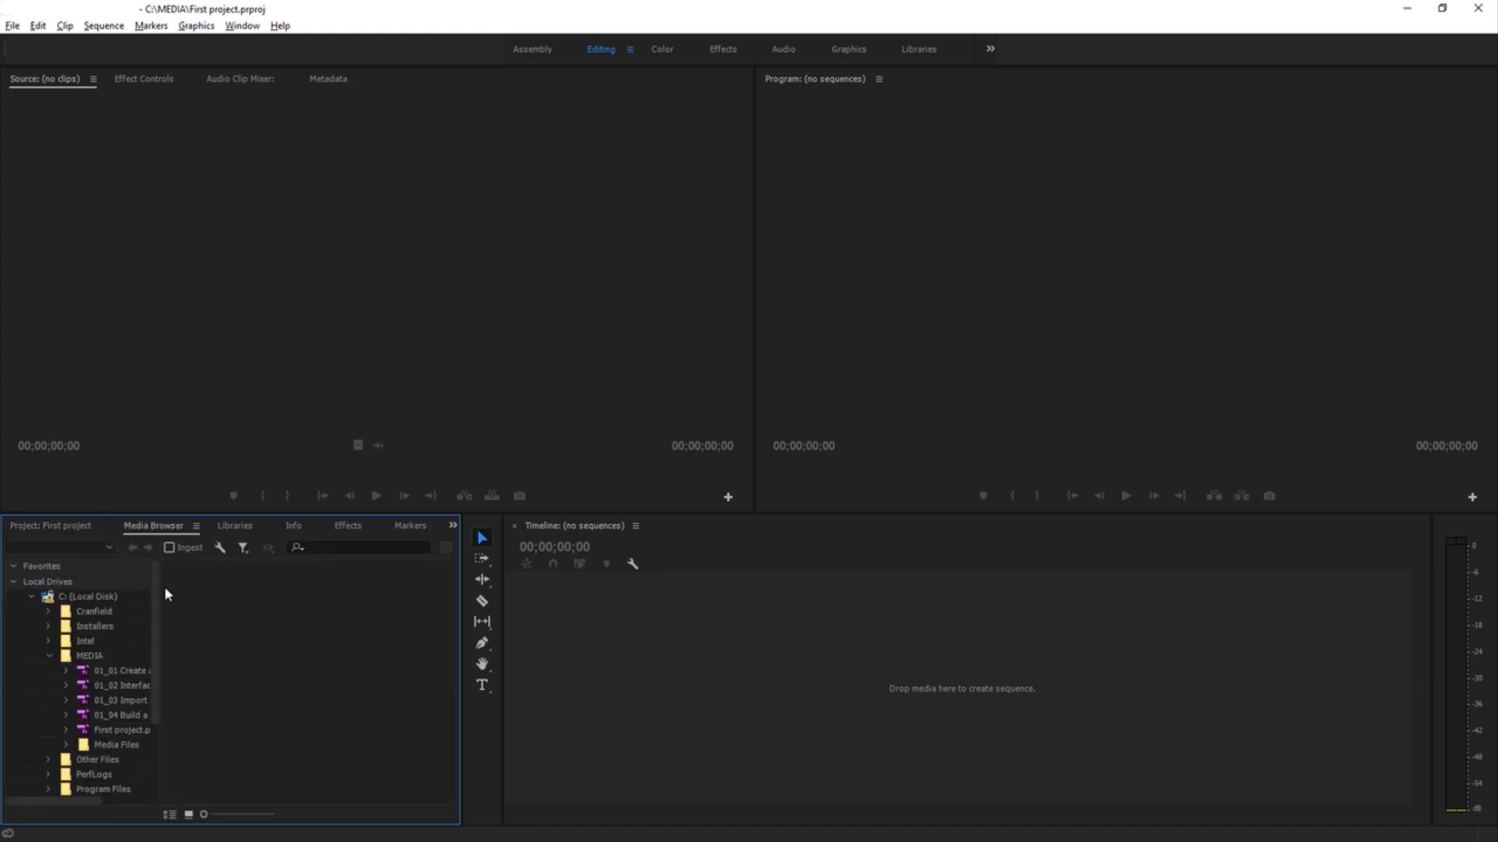
drag(158, 597, 156, 640)
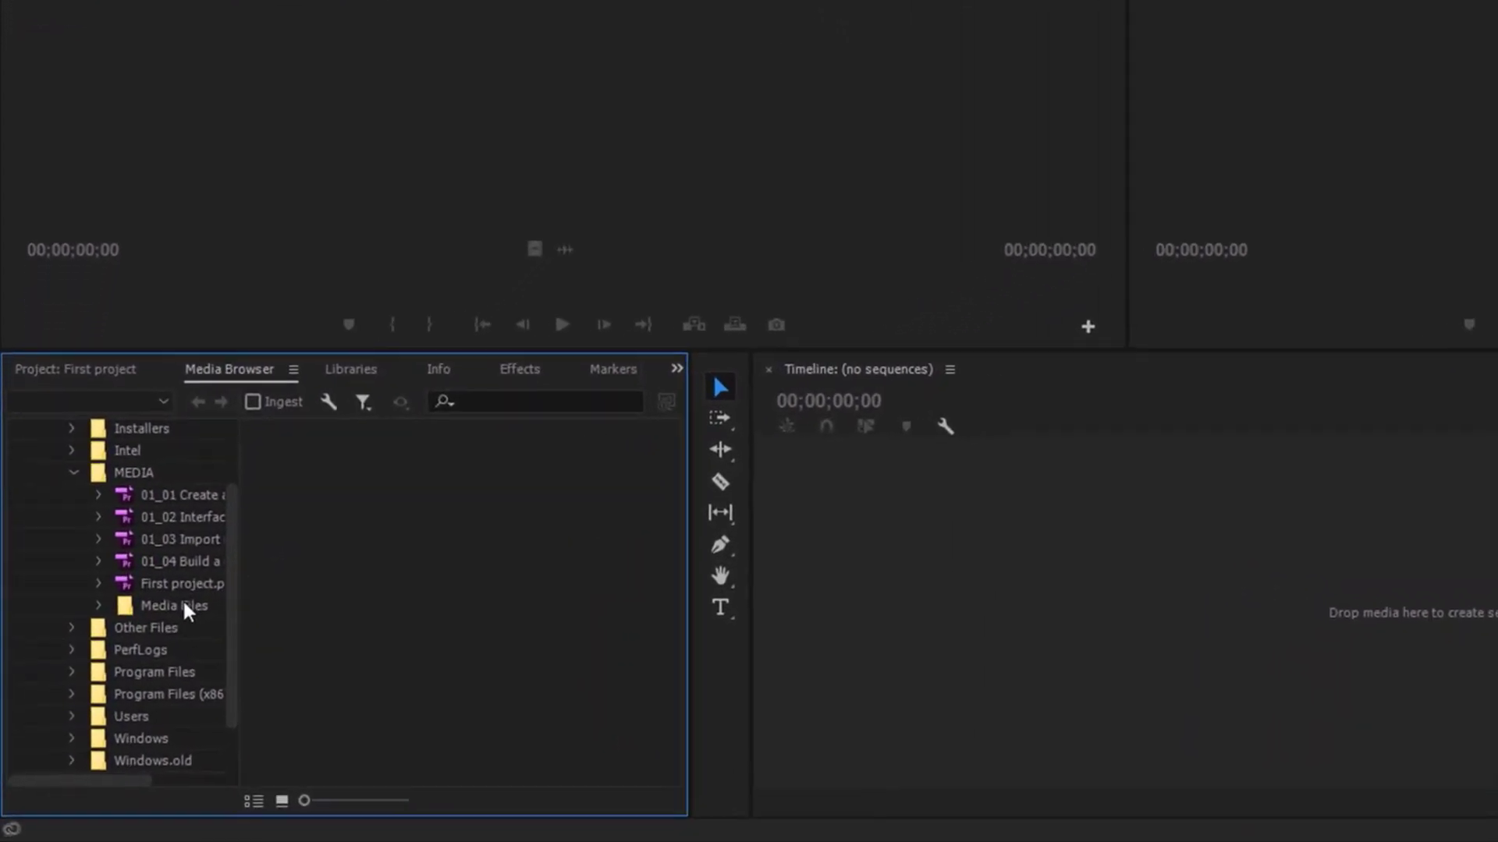
click(184, 607)
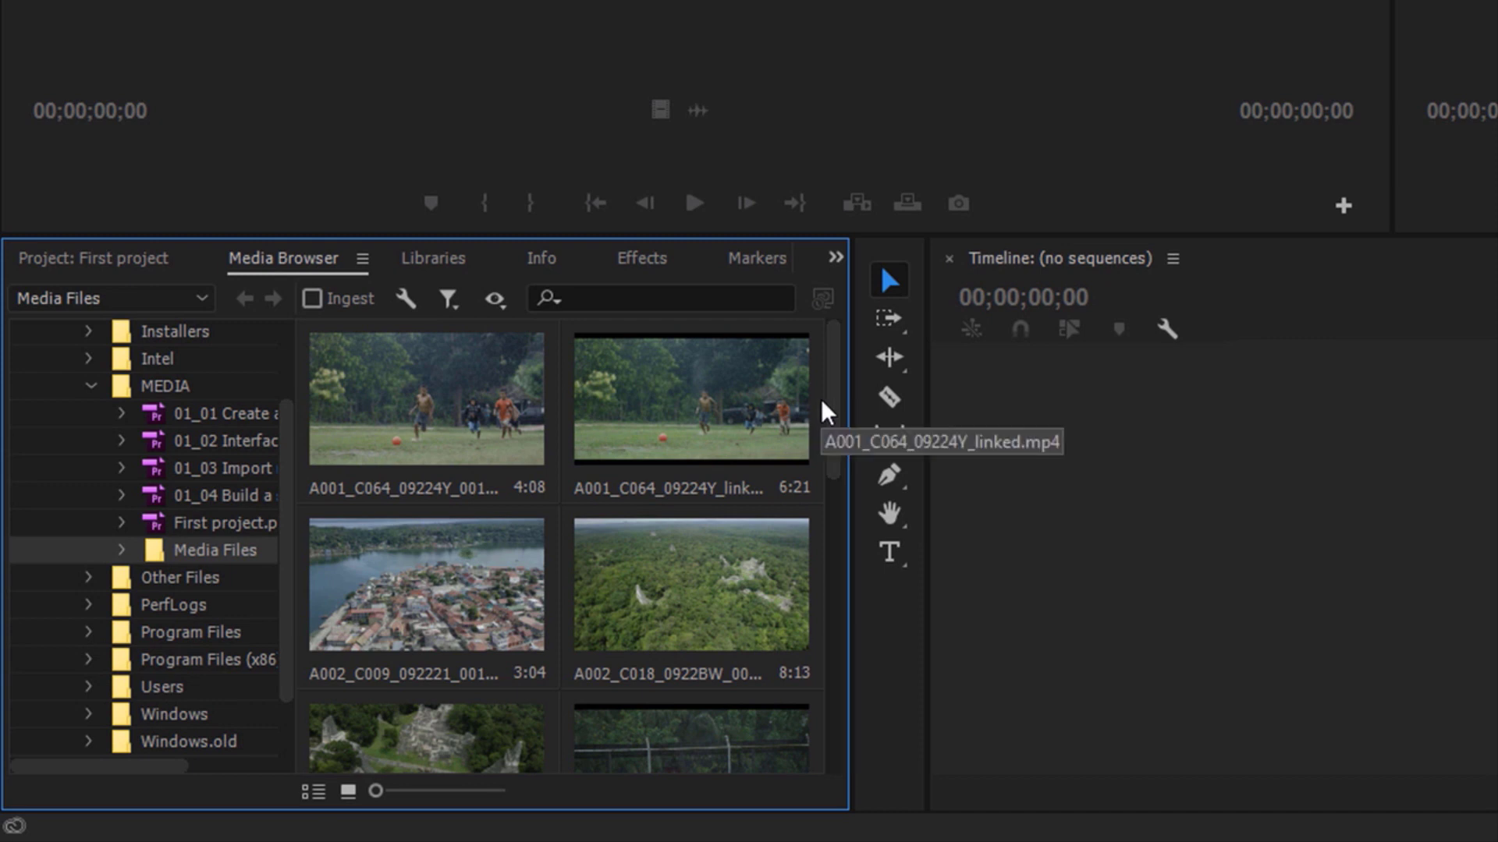
click(464, 410)
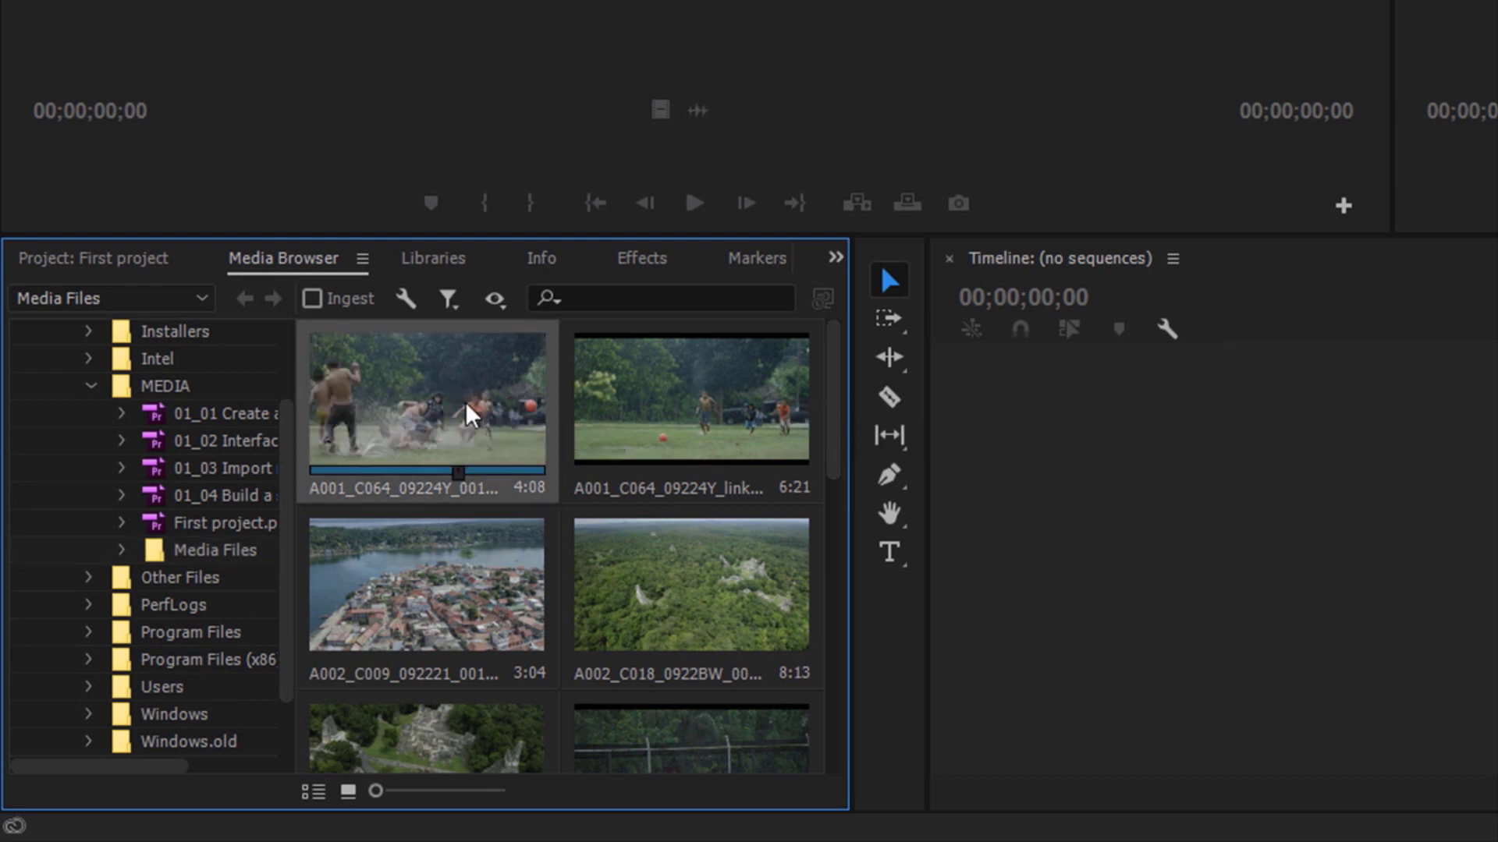
drag(837, 400, 822, 695)
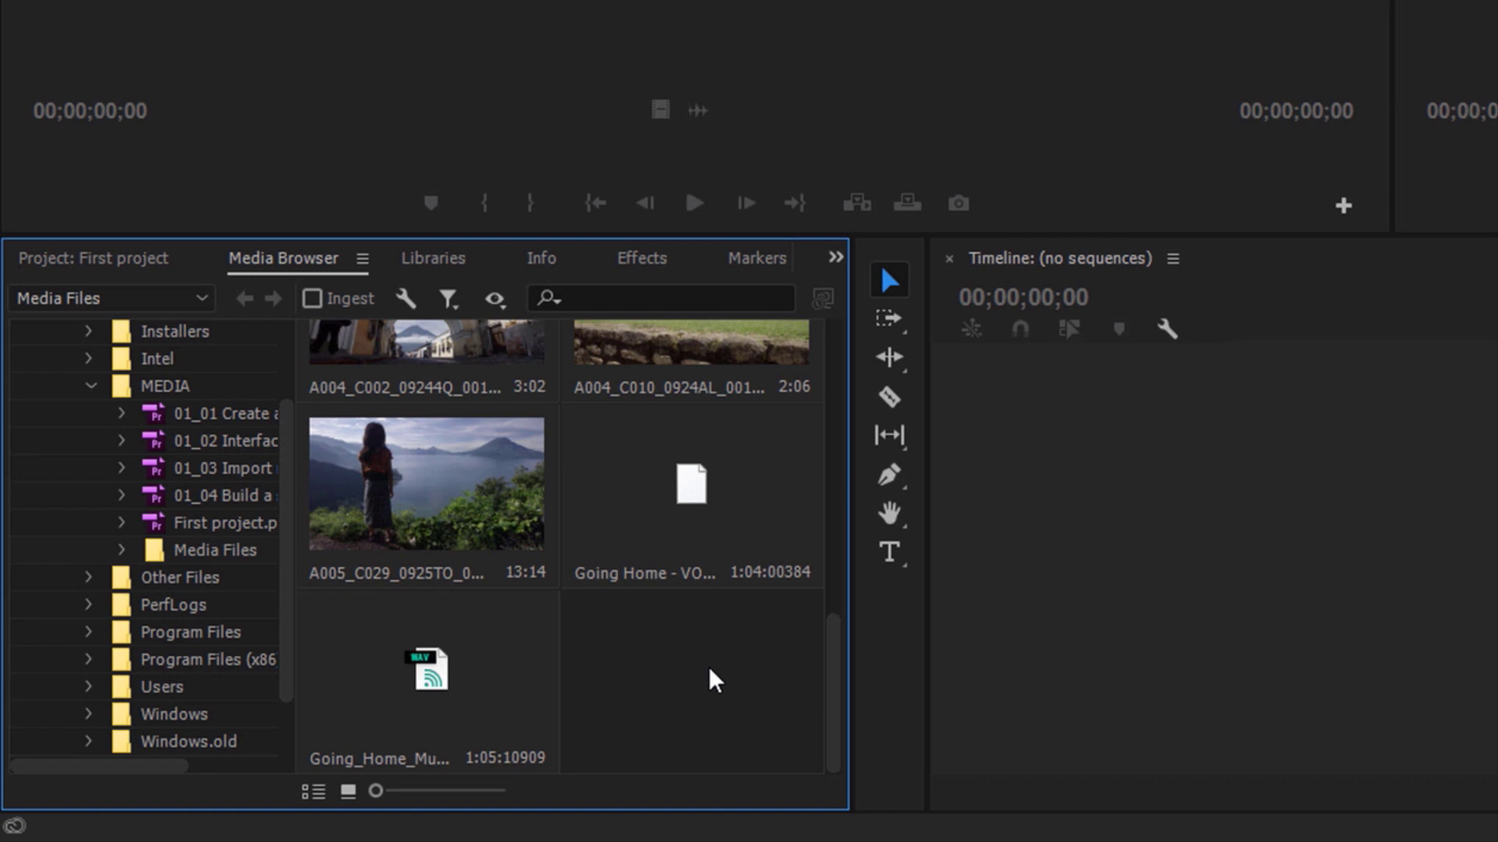
key(ctrl+a)
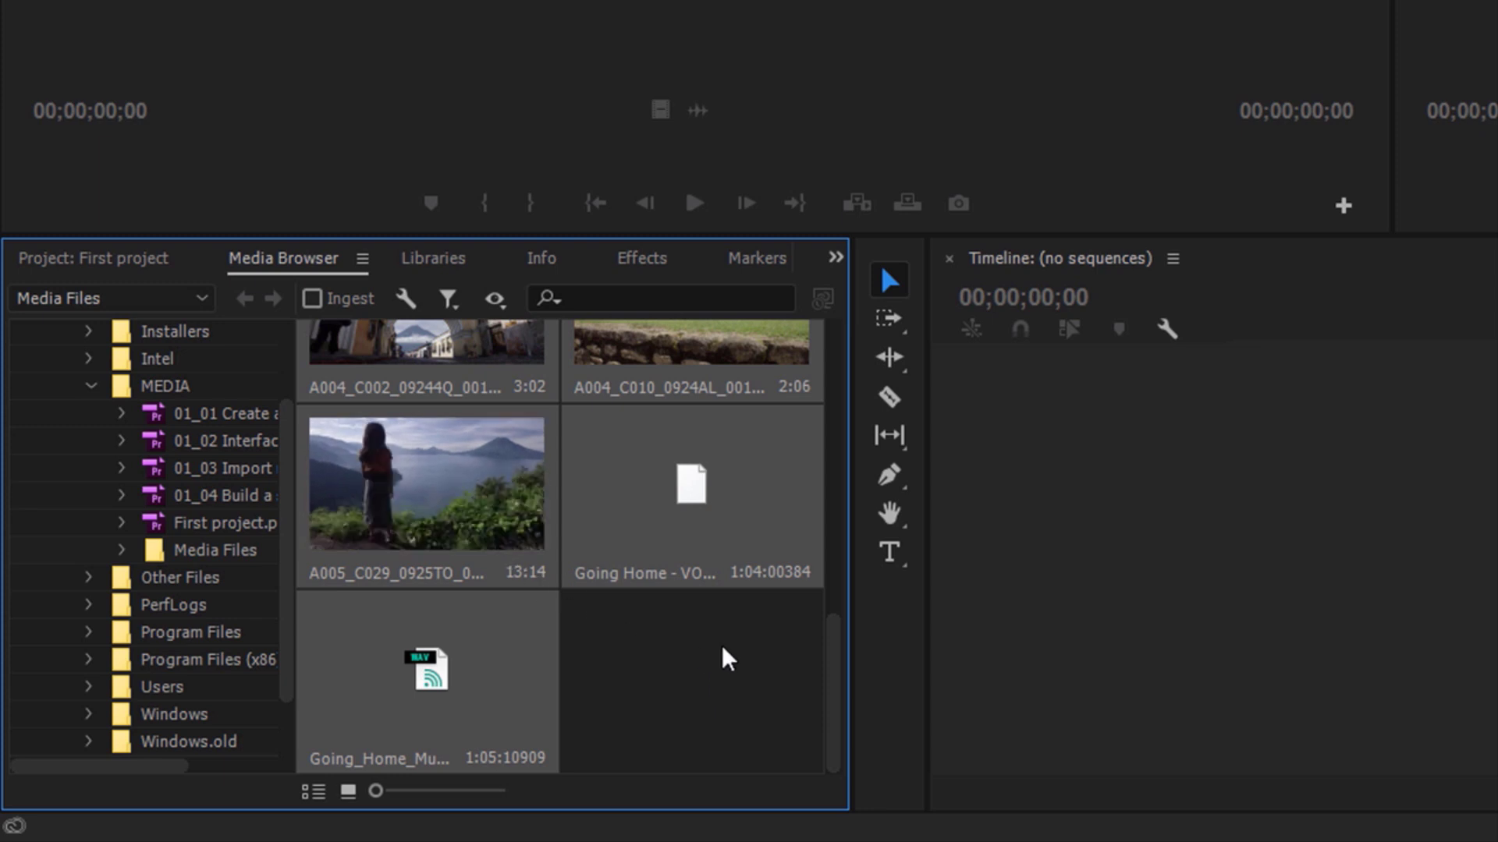
right_click(641, 471)
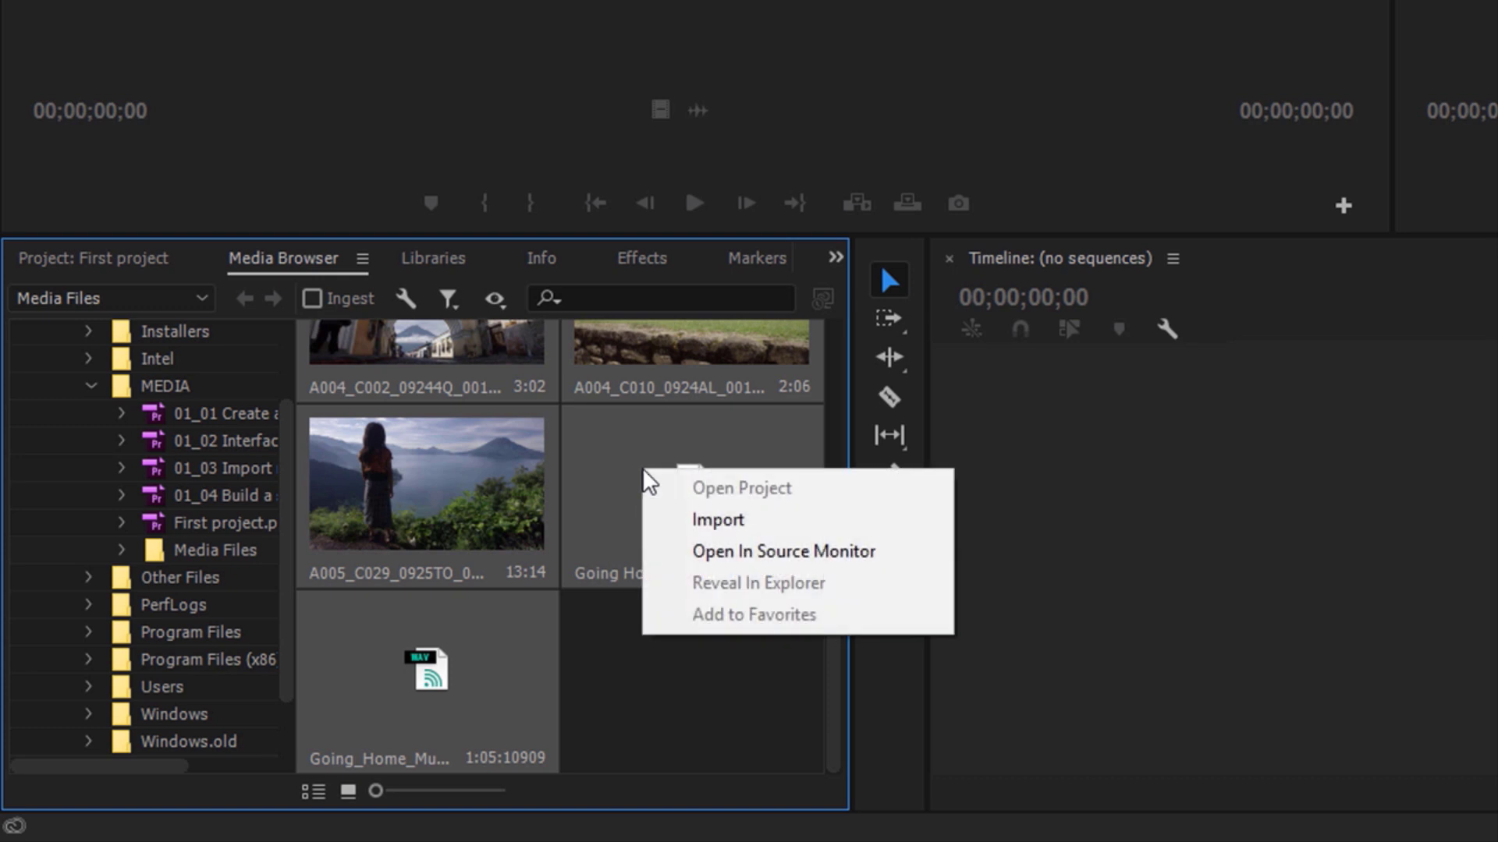
click(783, 521)
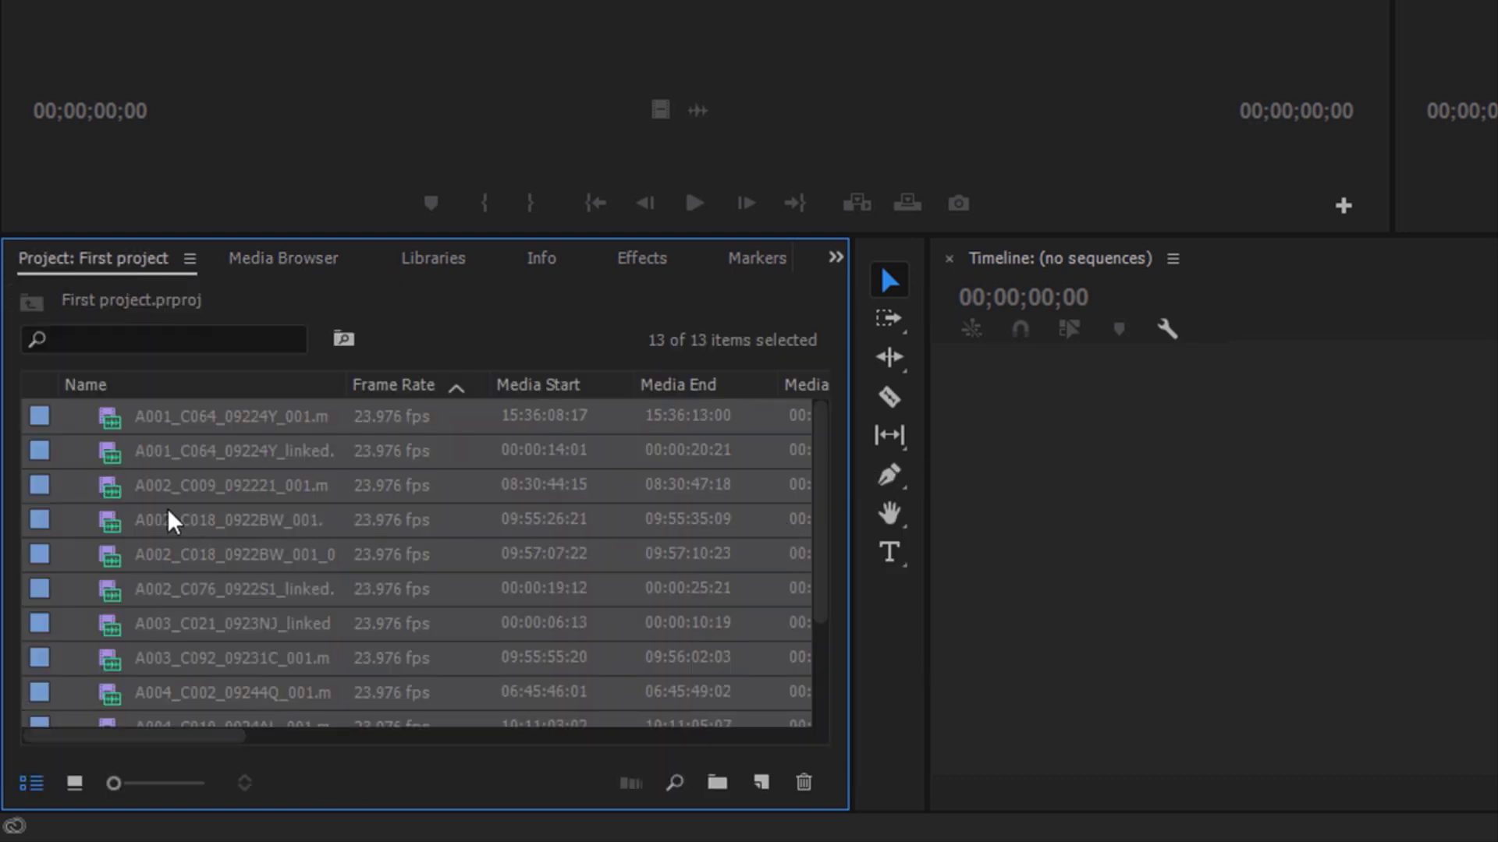
- Open the imported clip A002_C018_0922BW_001.mp4 in the Source Monitor
click(122, 529)
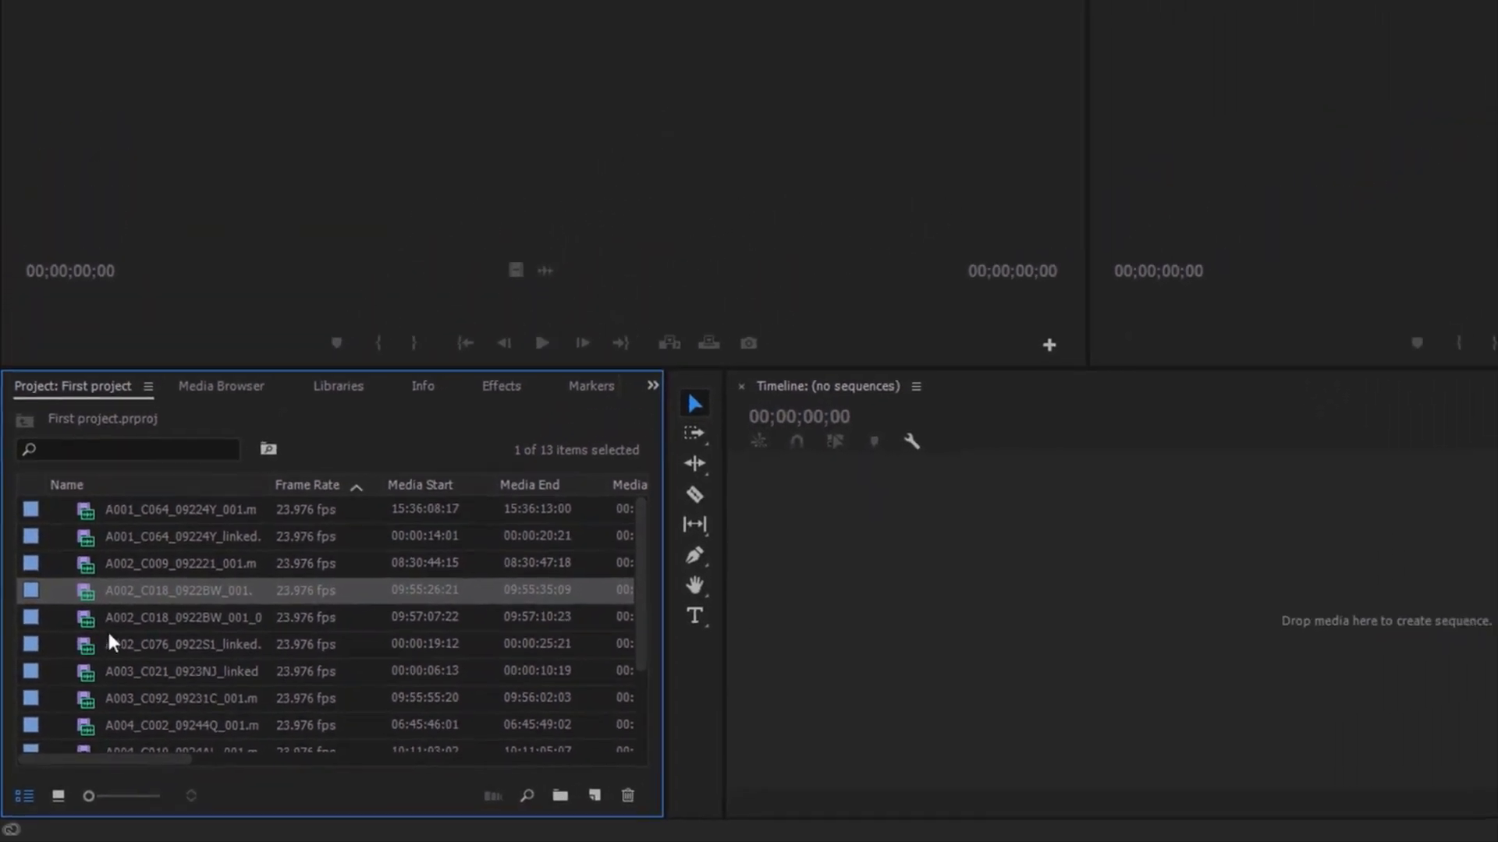
double_click(88, 597)
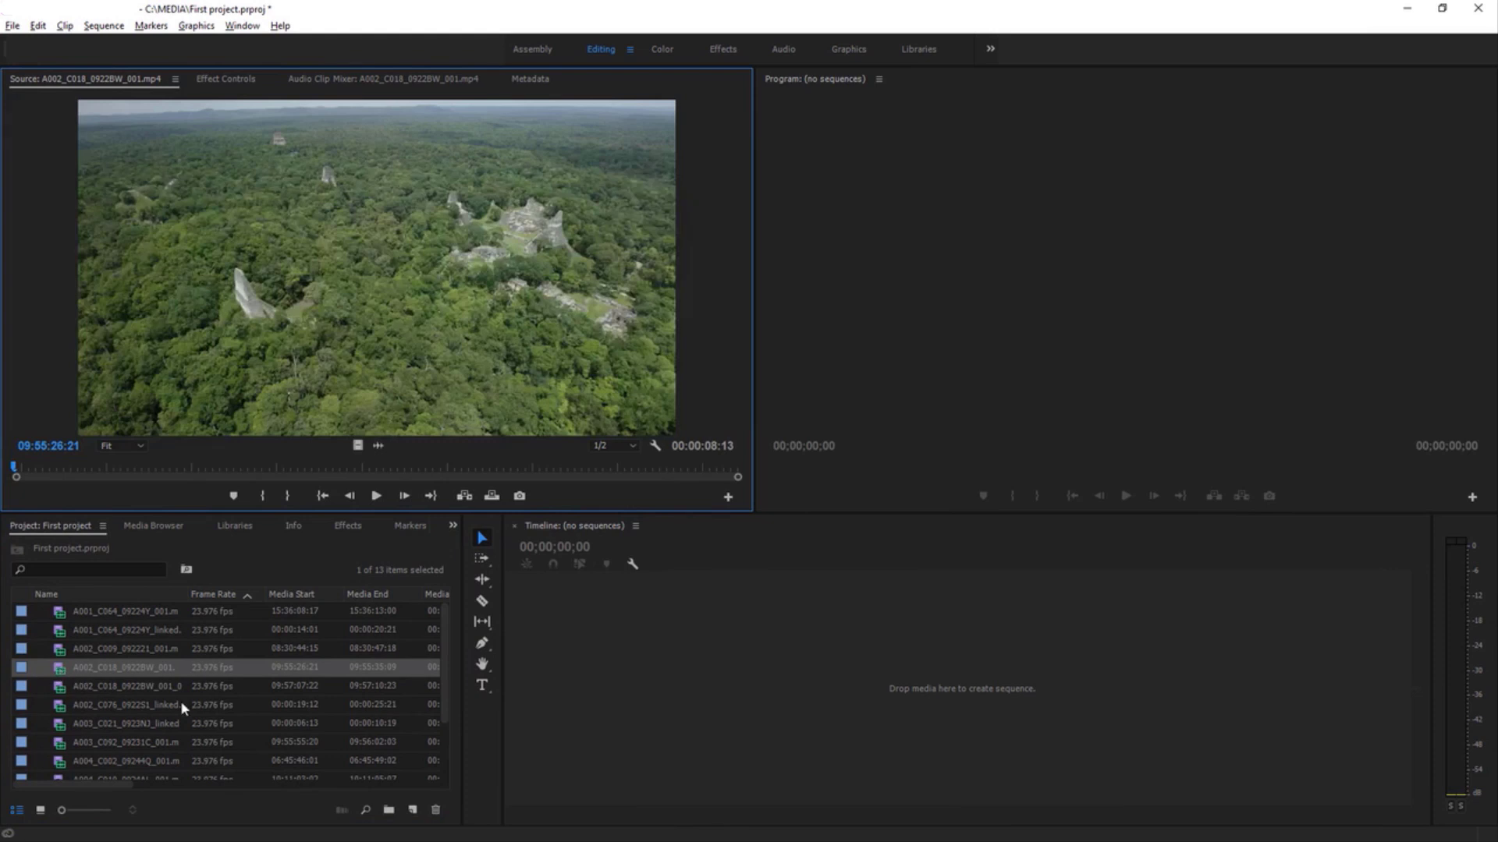
mouse_move(180, 700)
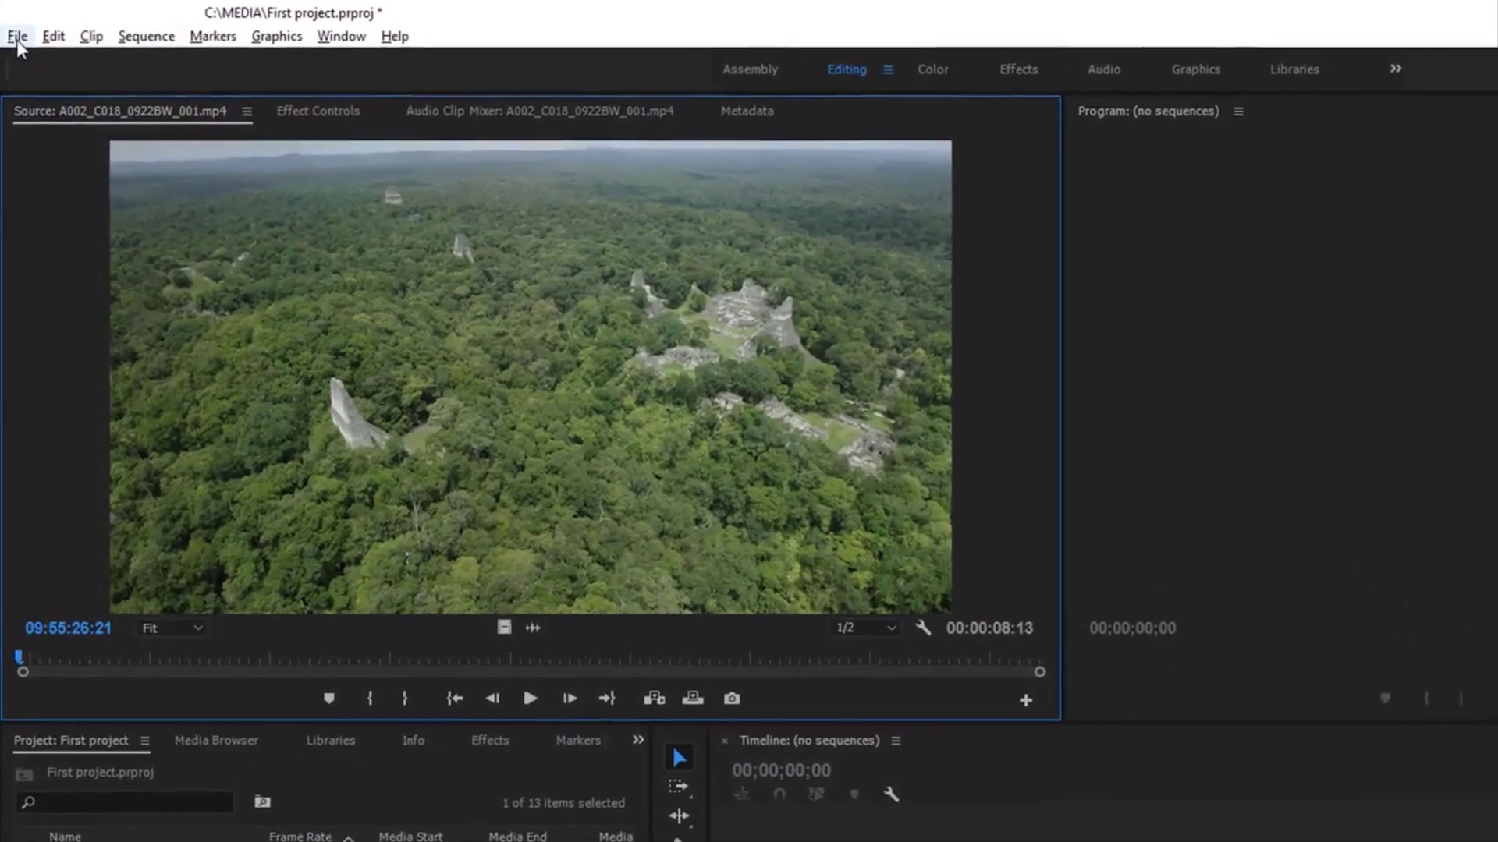
- Close First project and save its changes
click(17, 34)
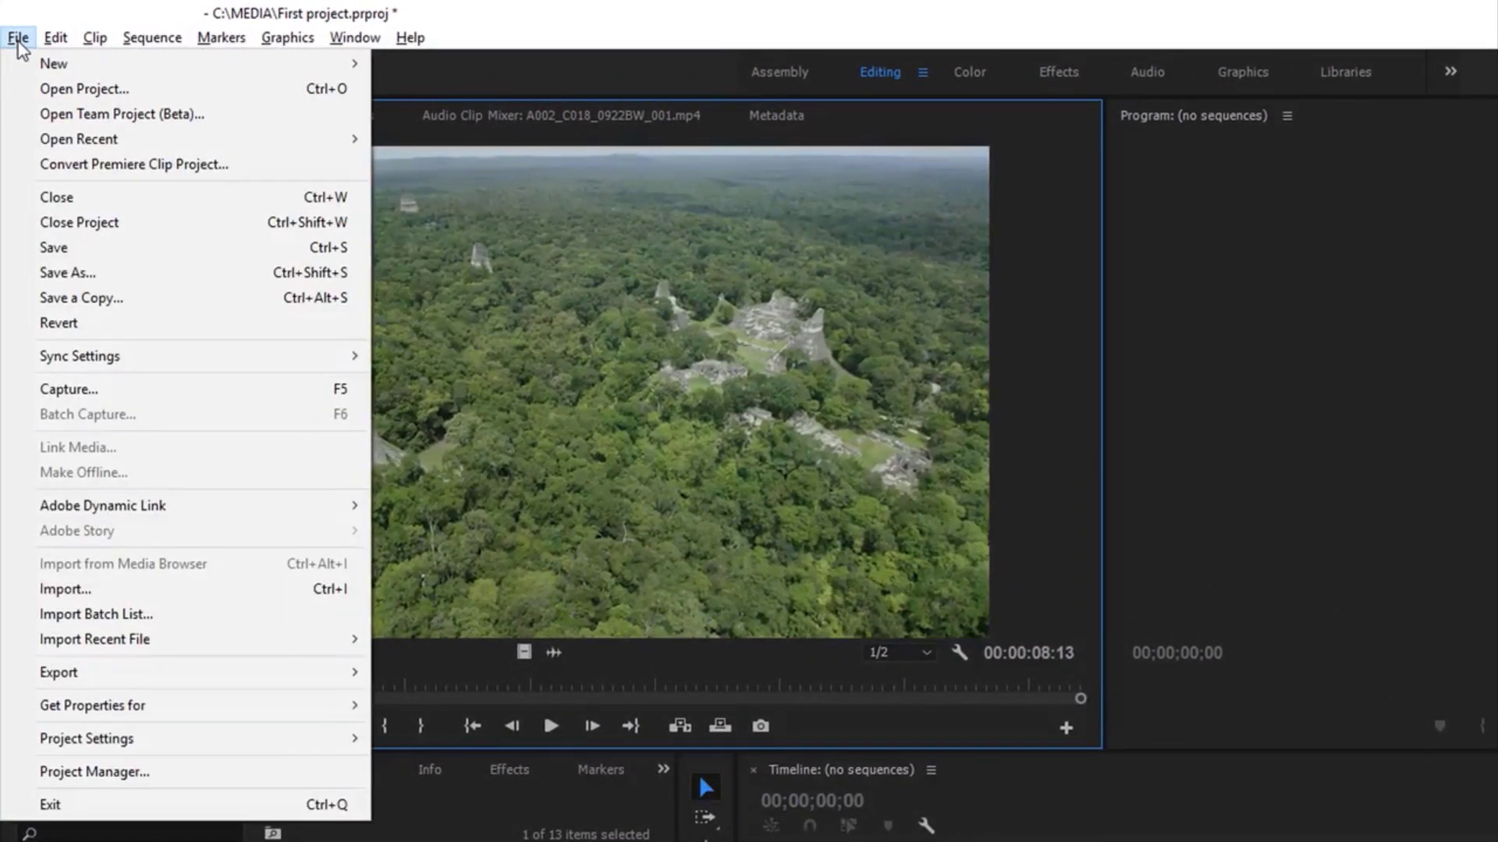
click(176, 223)
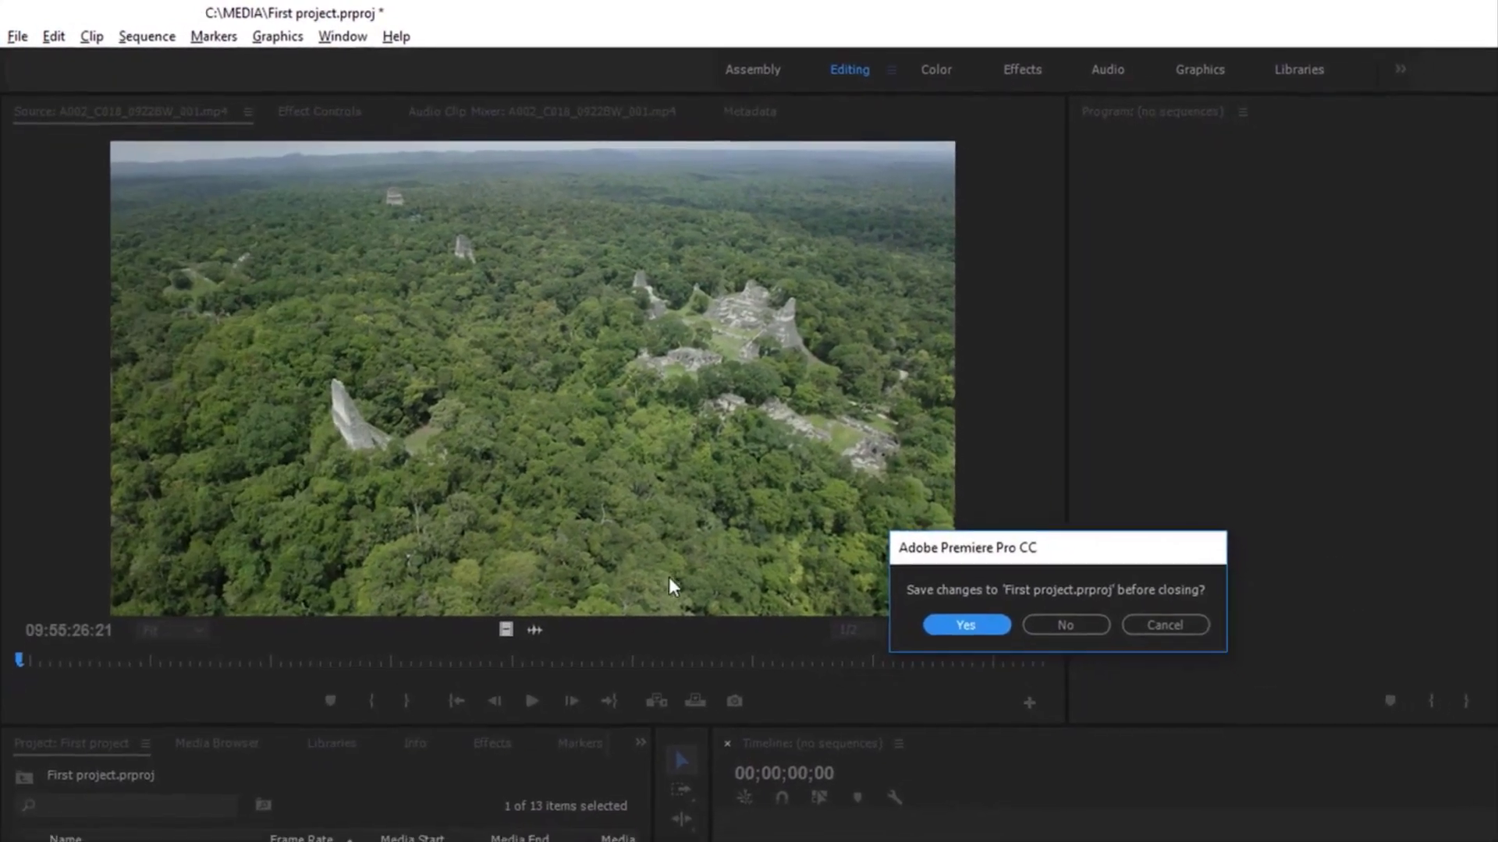
click(965, 625)
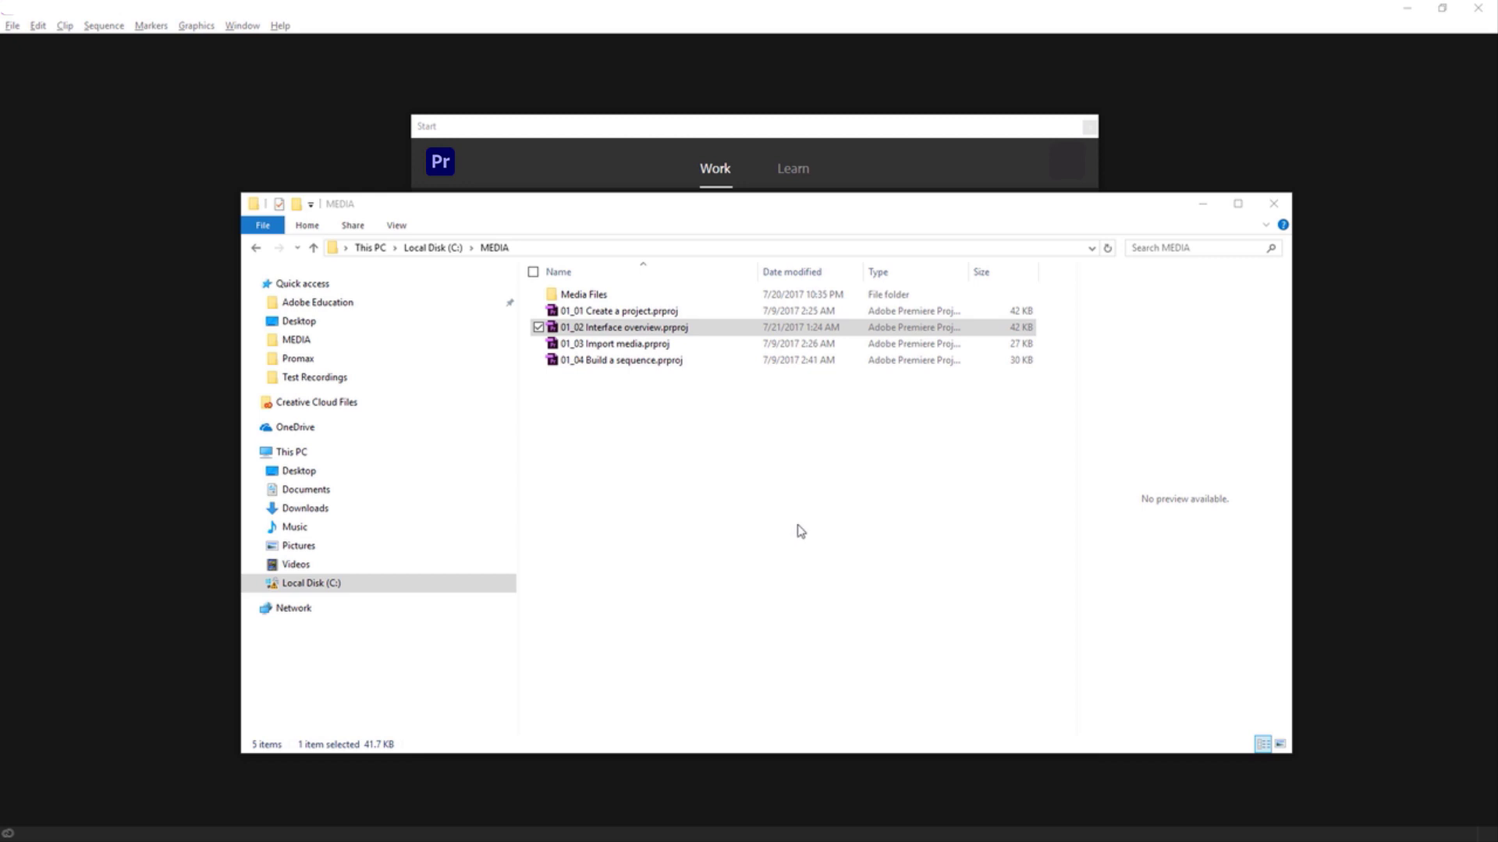
- Open the project 01_02 Interface overview.prproj from the MEDIA folder in File Explorer
click(559, 332)
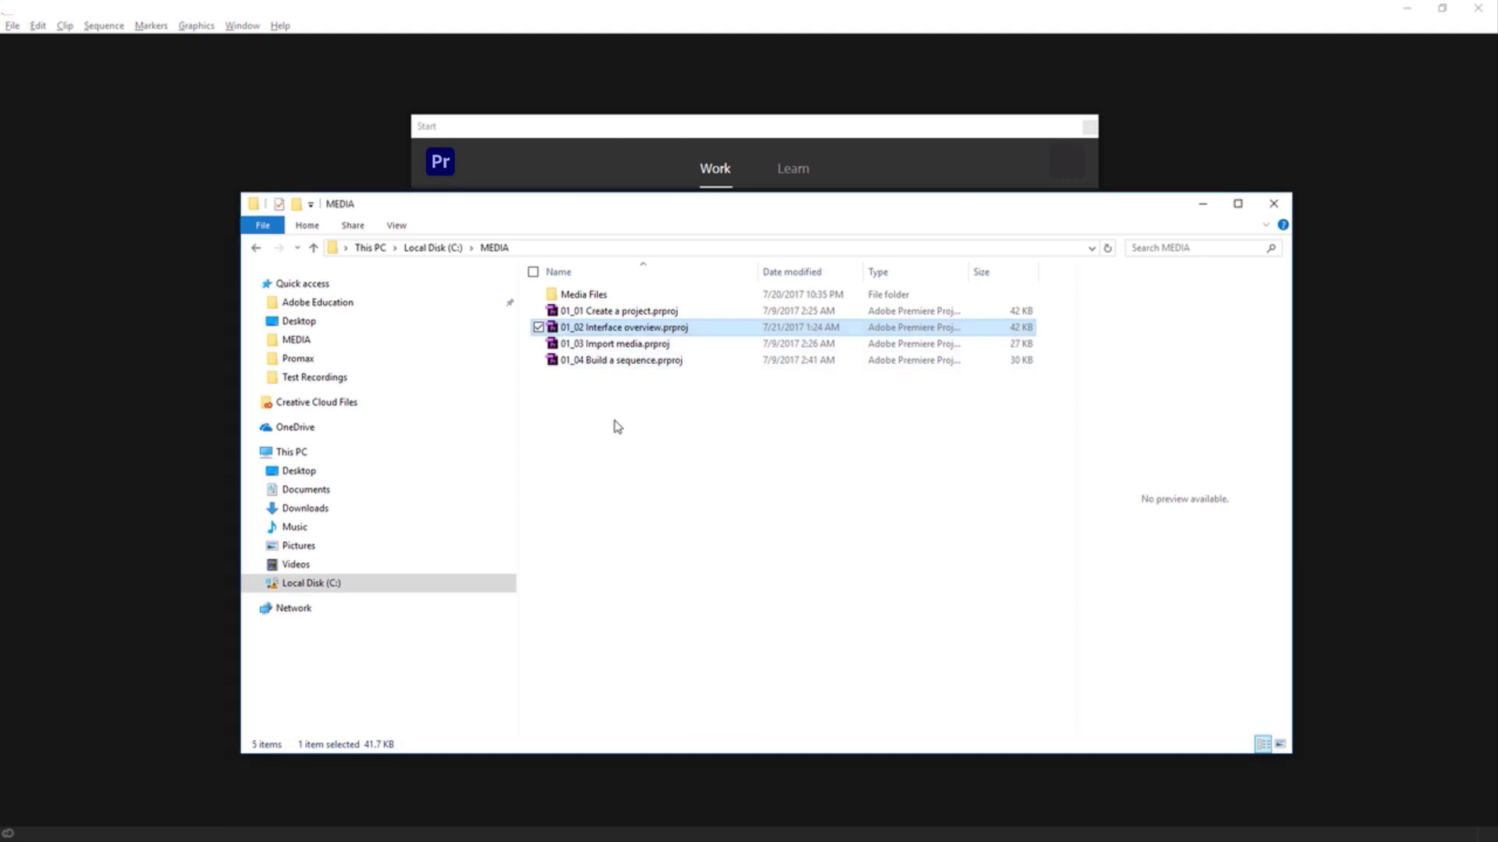
double_click(557, 327)
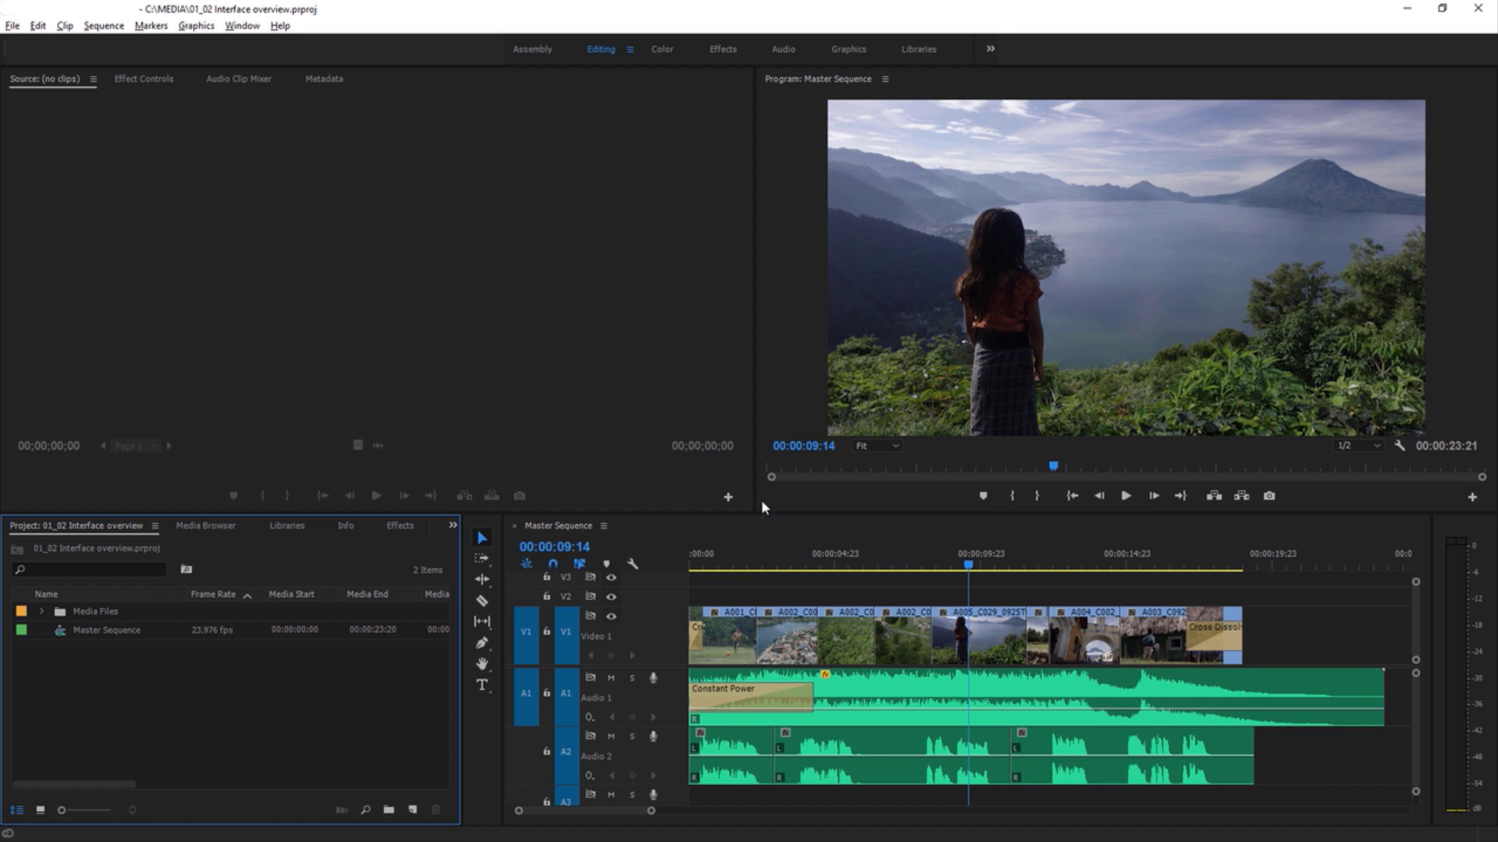
- Narrow the Source Monitor to widen the Program Monitor, and raise the Timeline's upper boundary to make the Timeline area taller
drag(757, 495, 564, 468)
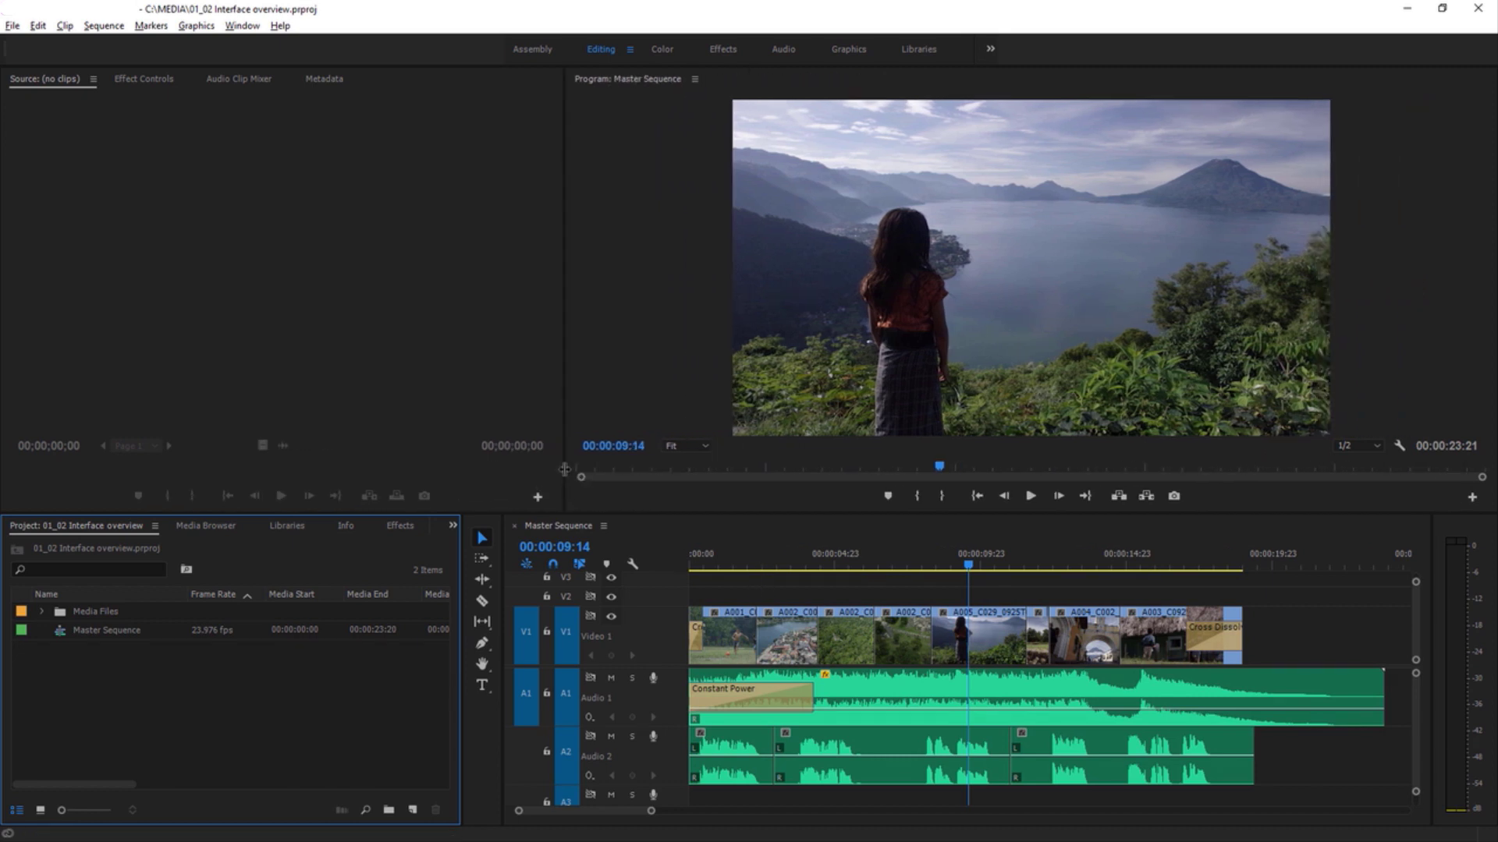
drag(706, 511, 713, 382)
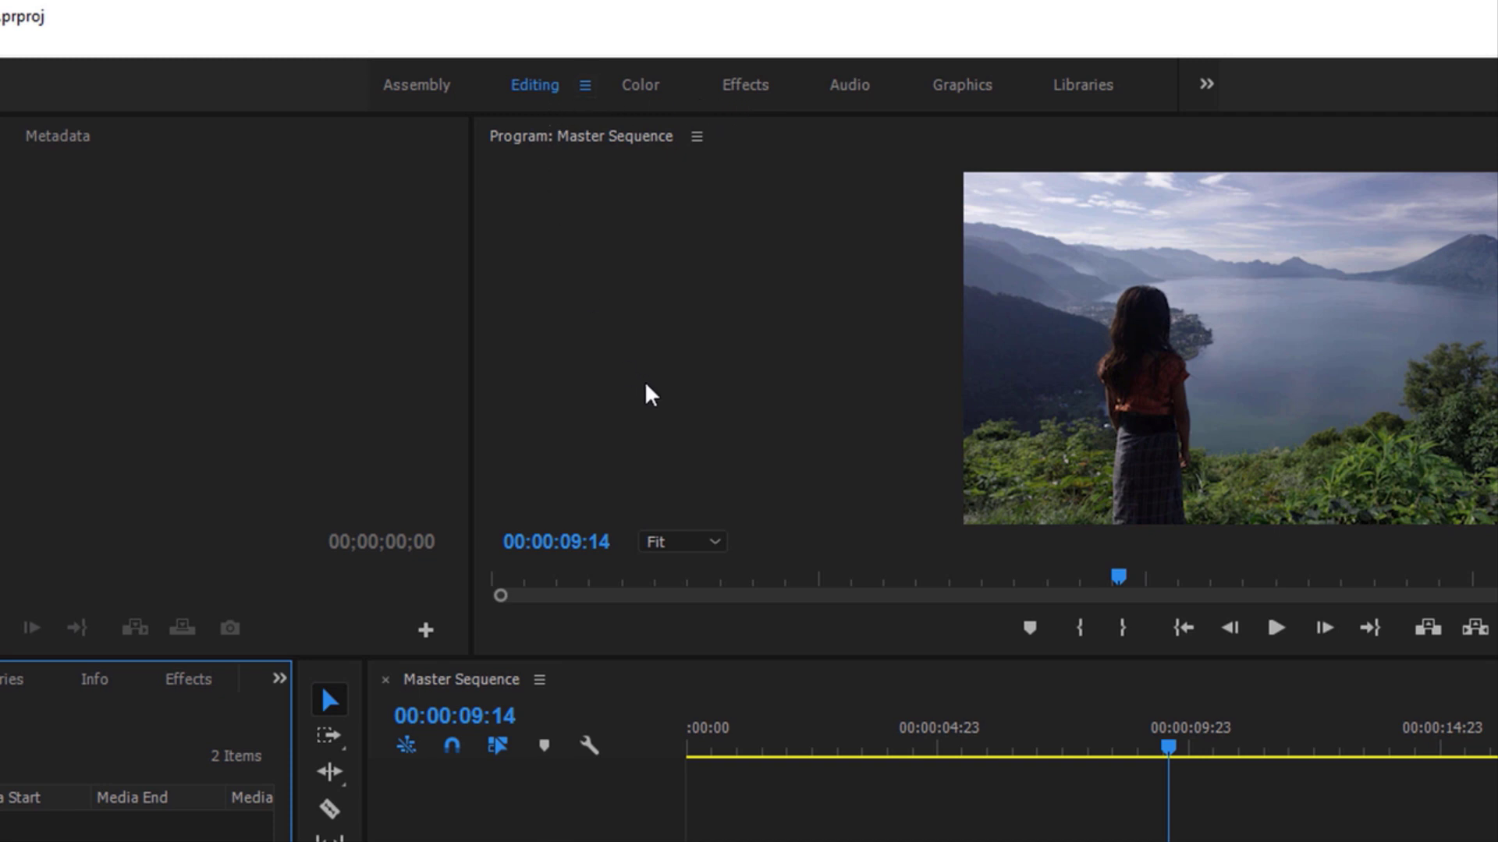
- Reset the Editing workspace to its saved layout
click(585, 85)
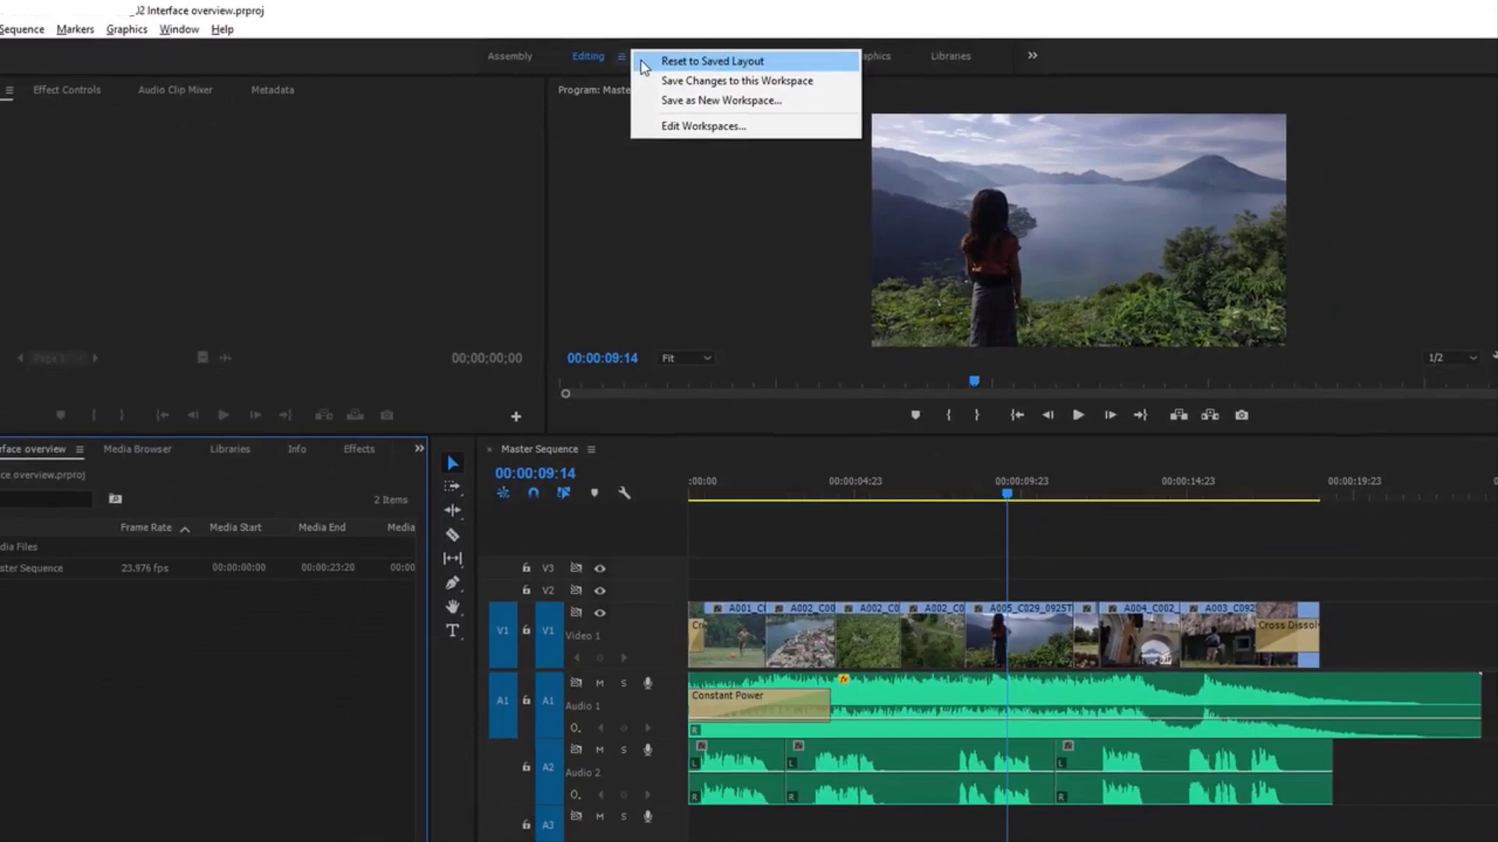
click(702, 71)
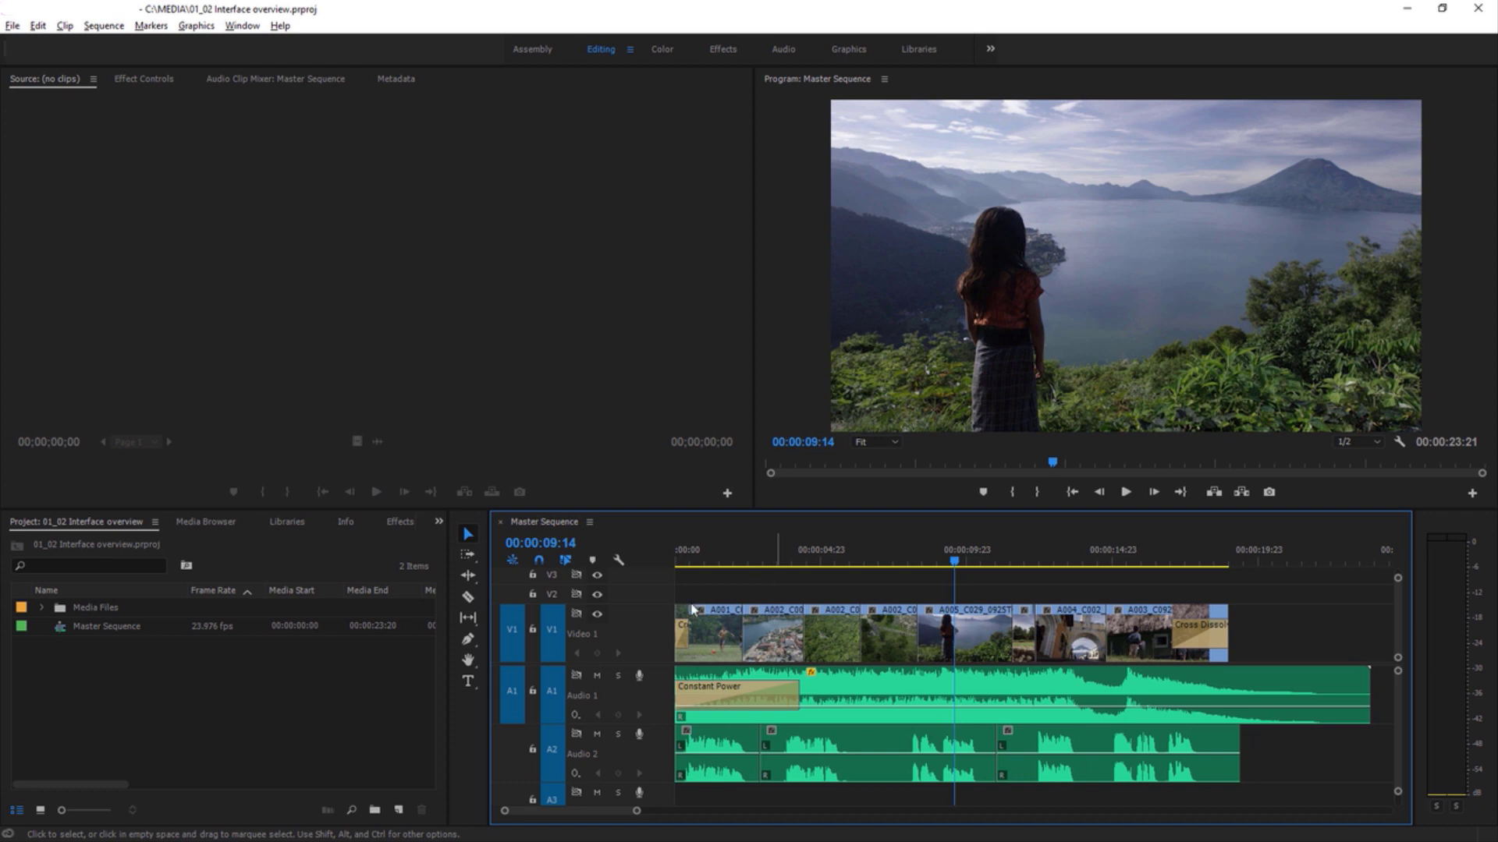
- Examine the Project panel's options and the Timeline's display settings, leaving them as they are, and return focus to the Project panel
click(402, 666)
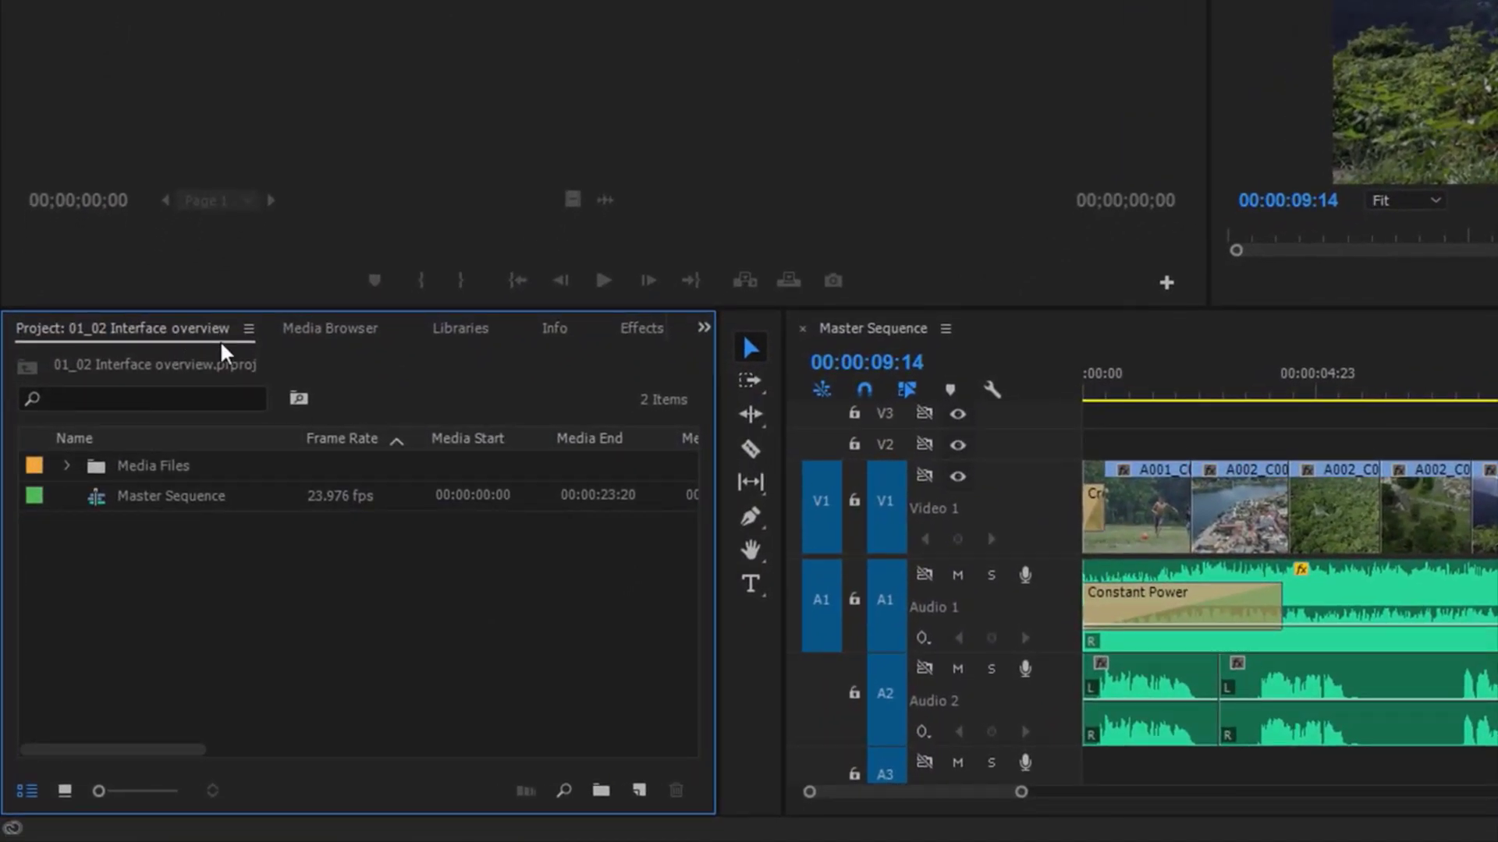
click(248, 328)
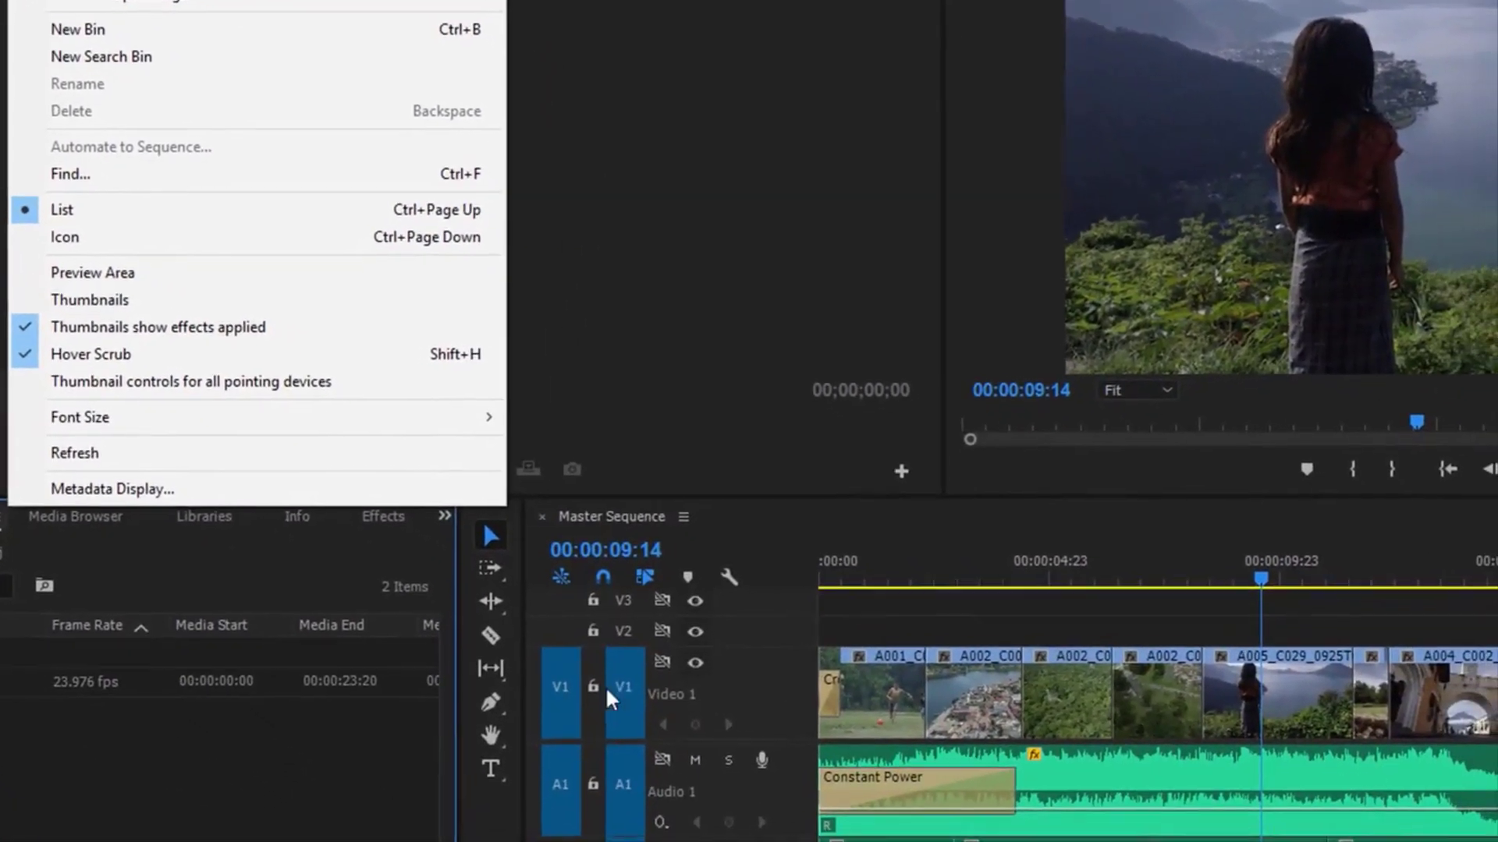
click(718, 568)
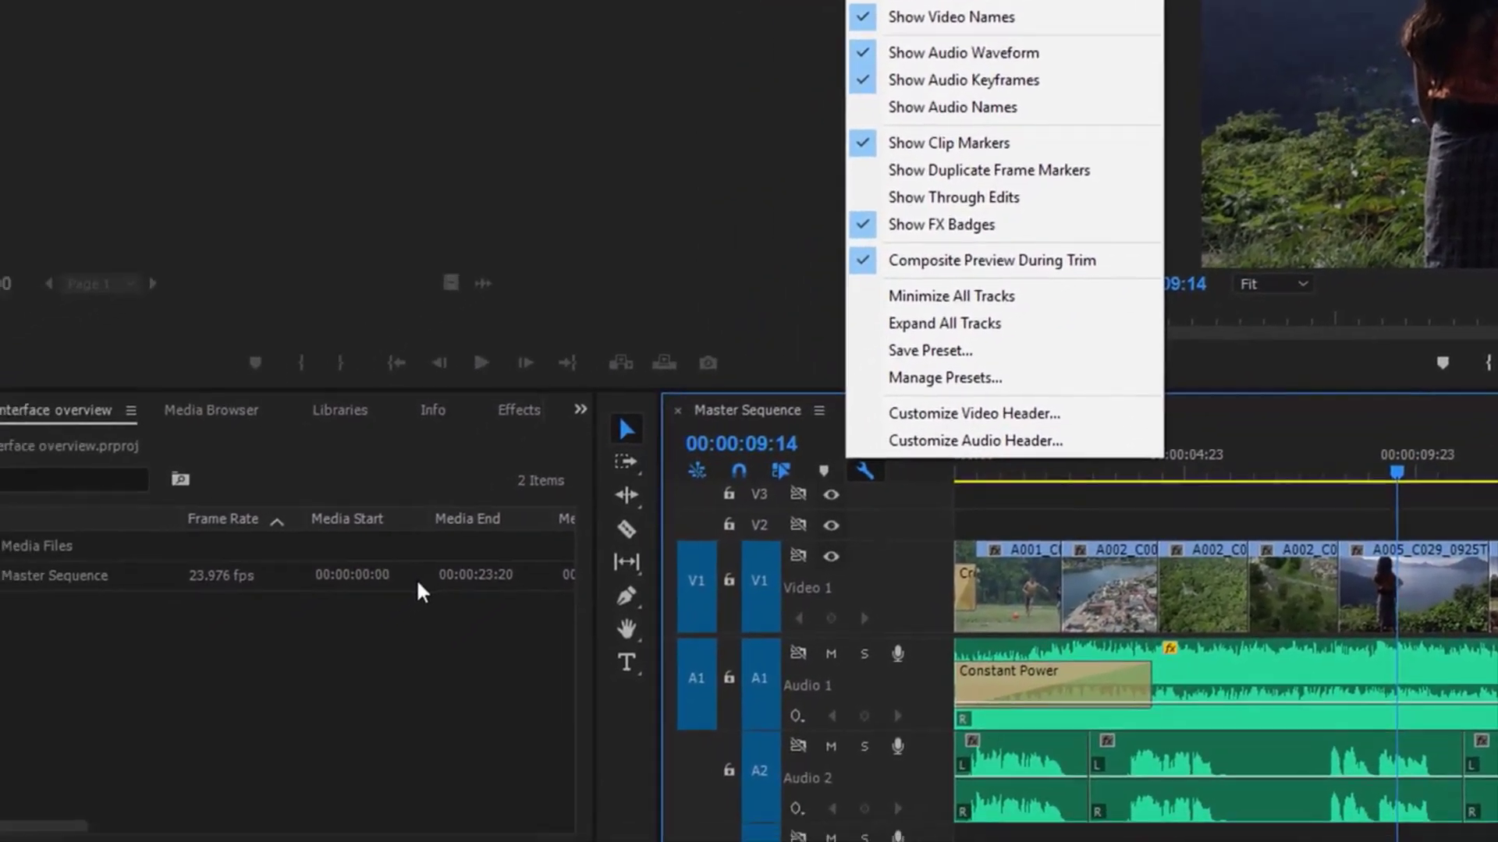
click(254, 654)
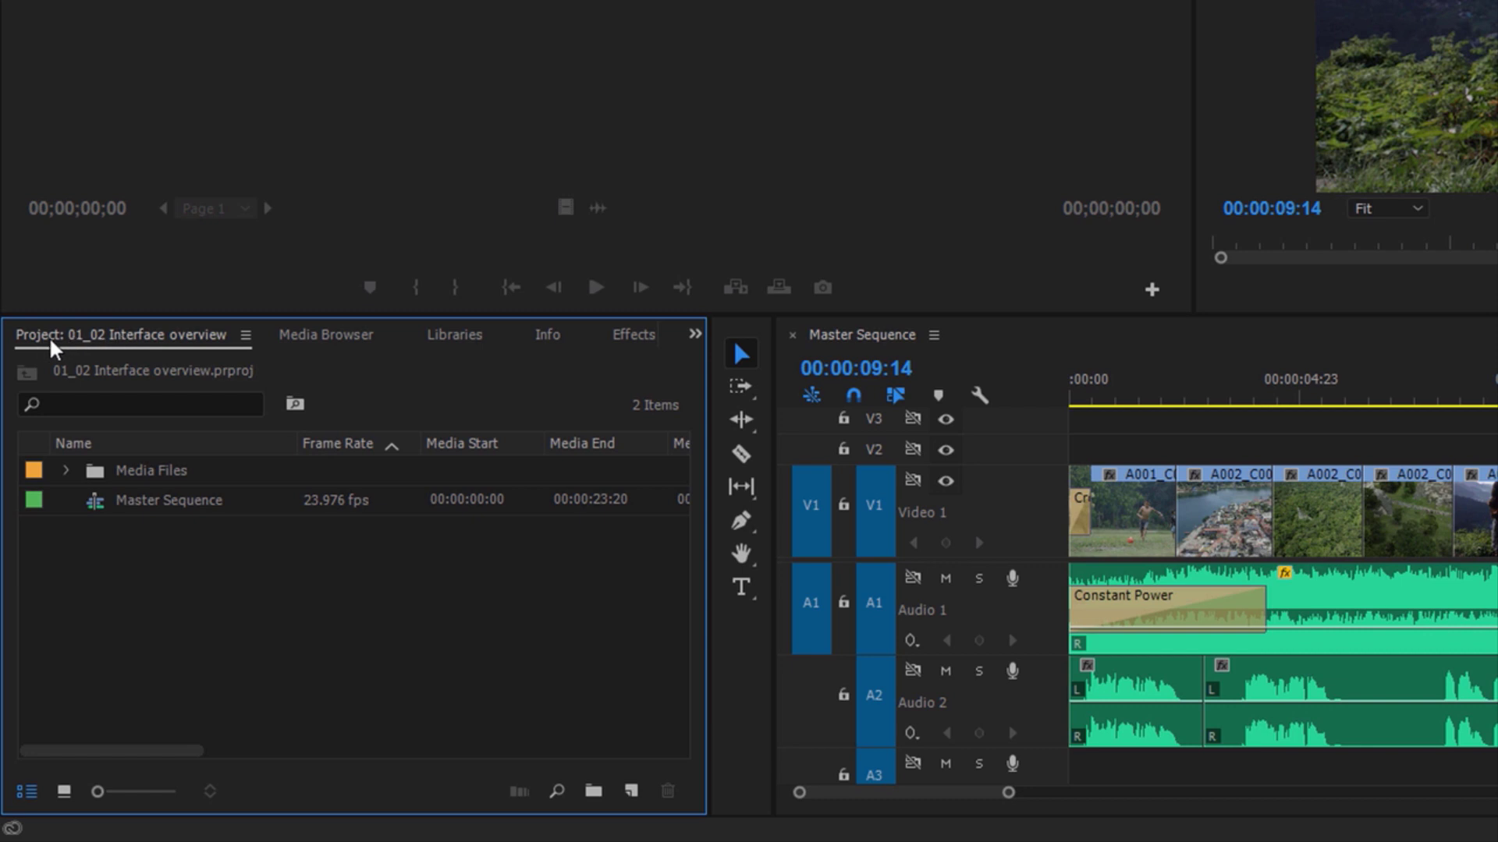
- Look through the Media Browser, Libraries and Info panels grouped with the Project panel, and return to the Project panel
click(318, 342)
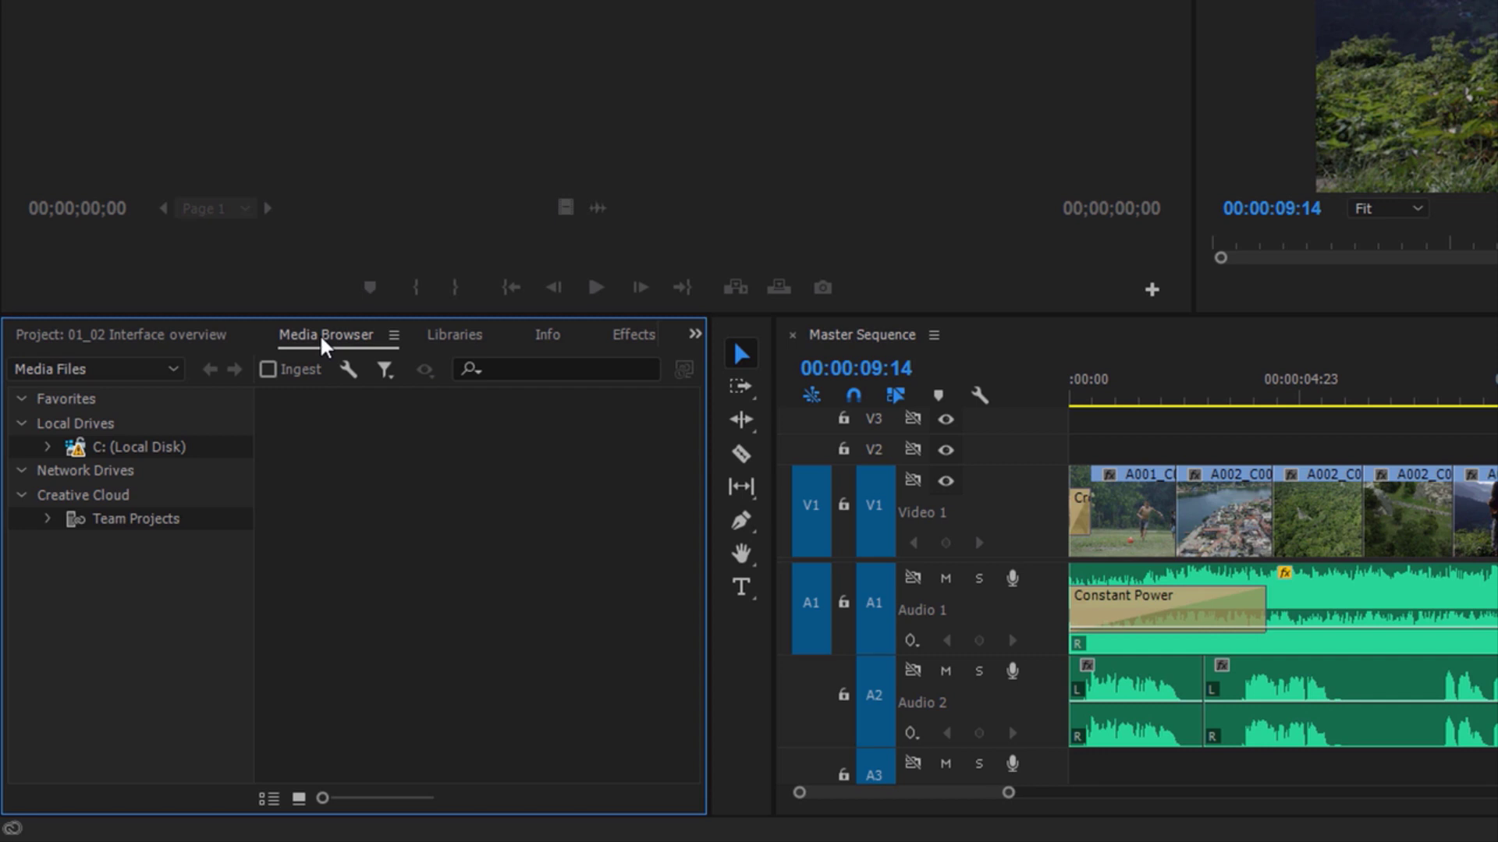
click(443, 343)
click(548, 339)
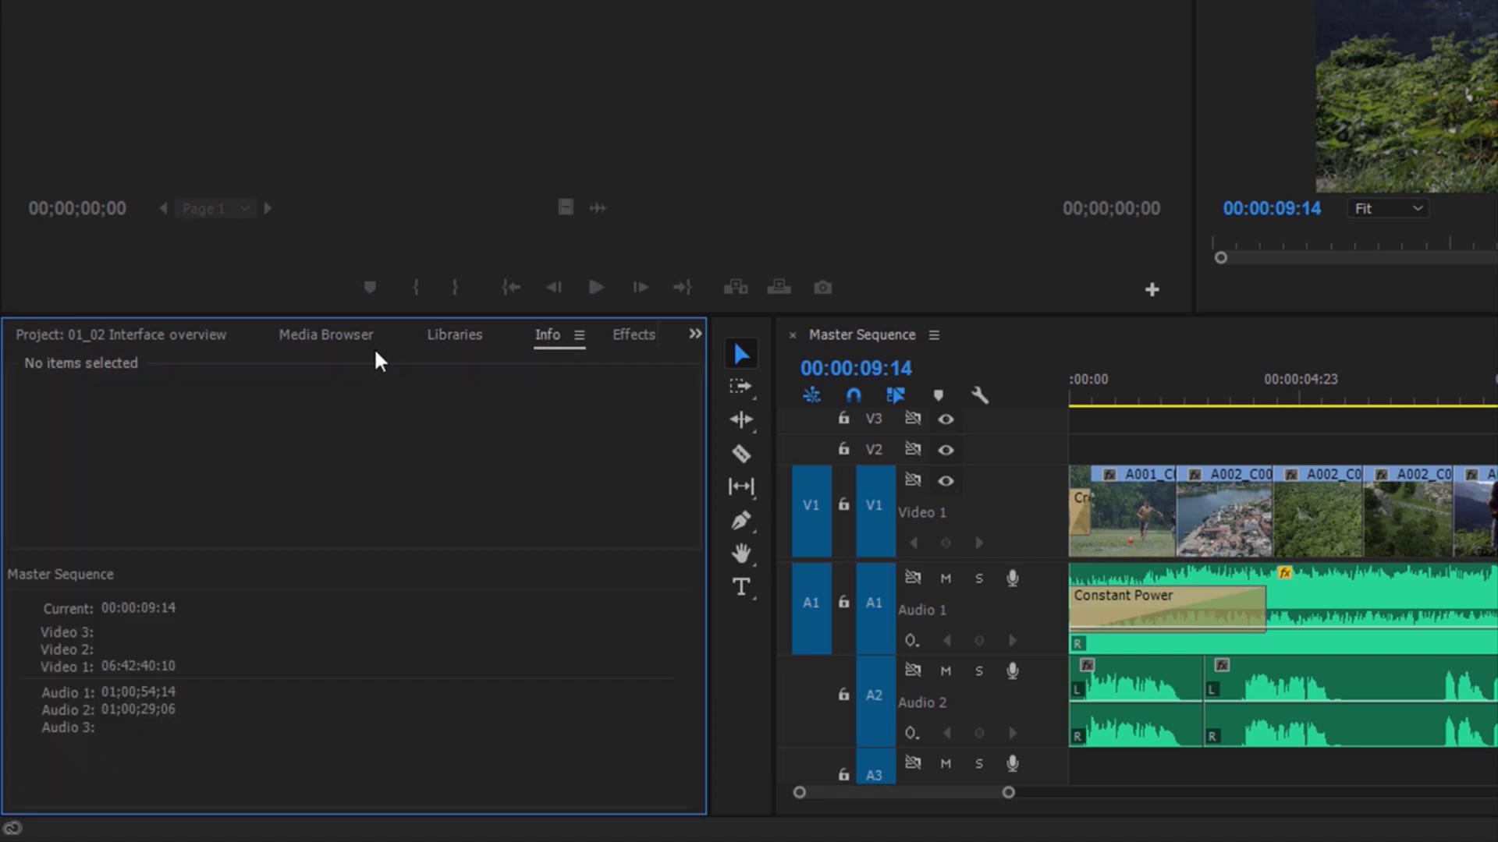
click(350, 337)
click(191, 335)
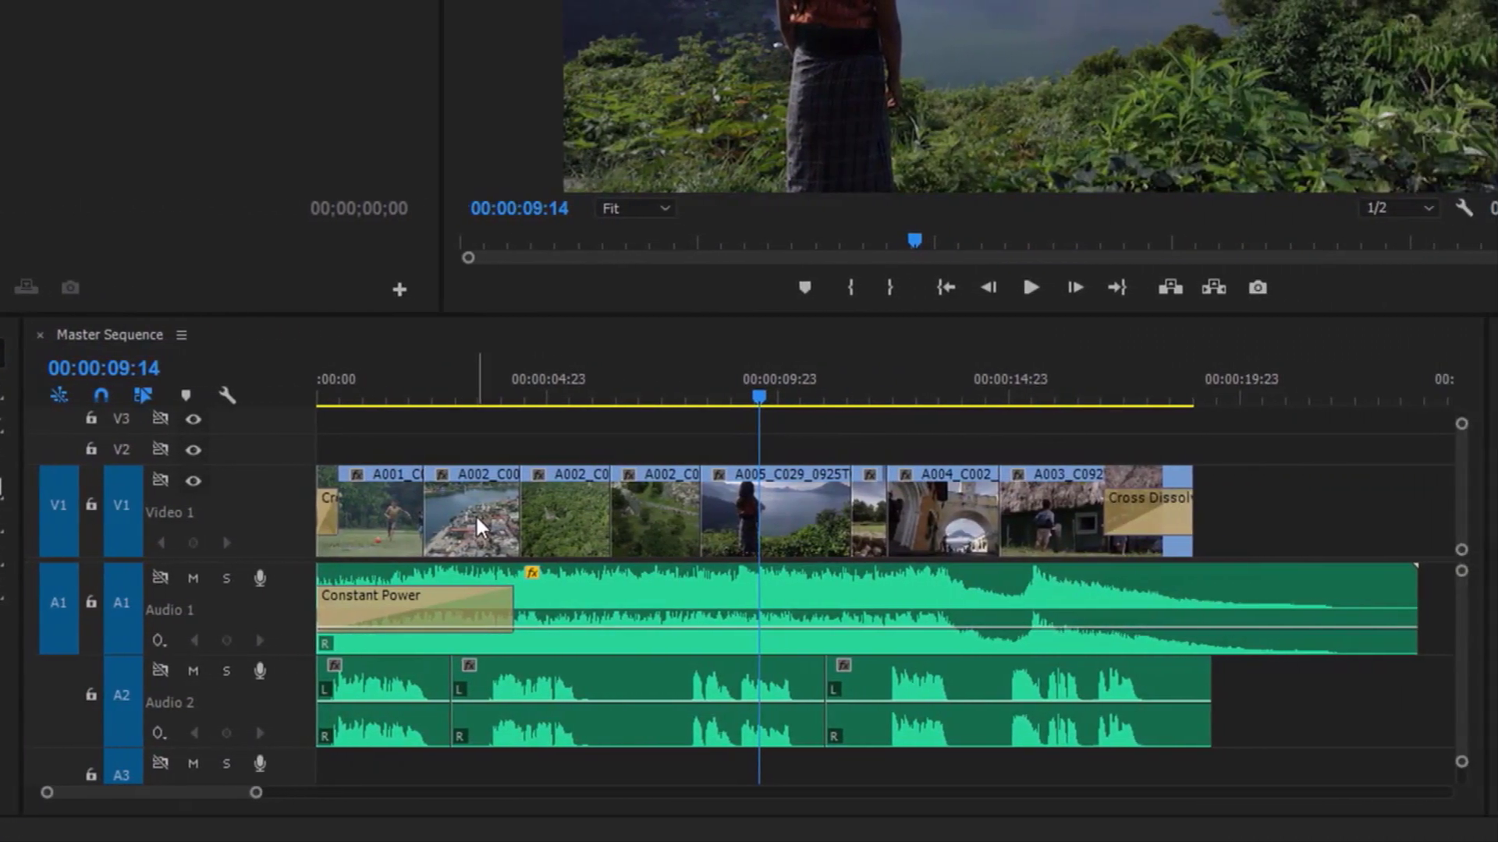
- Review the commands available for the second clip on V1, and show the Media Browser from the full panel list before returning to the Project panel
right_click(723, 517)
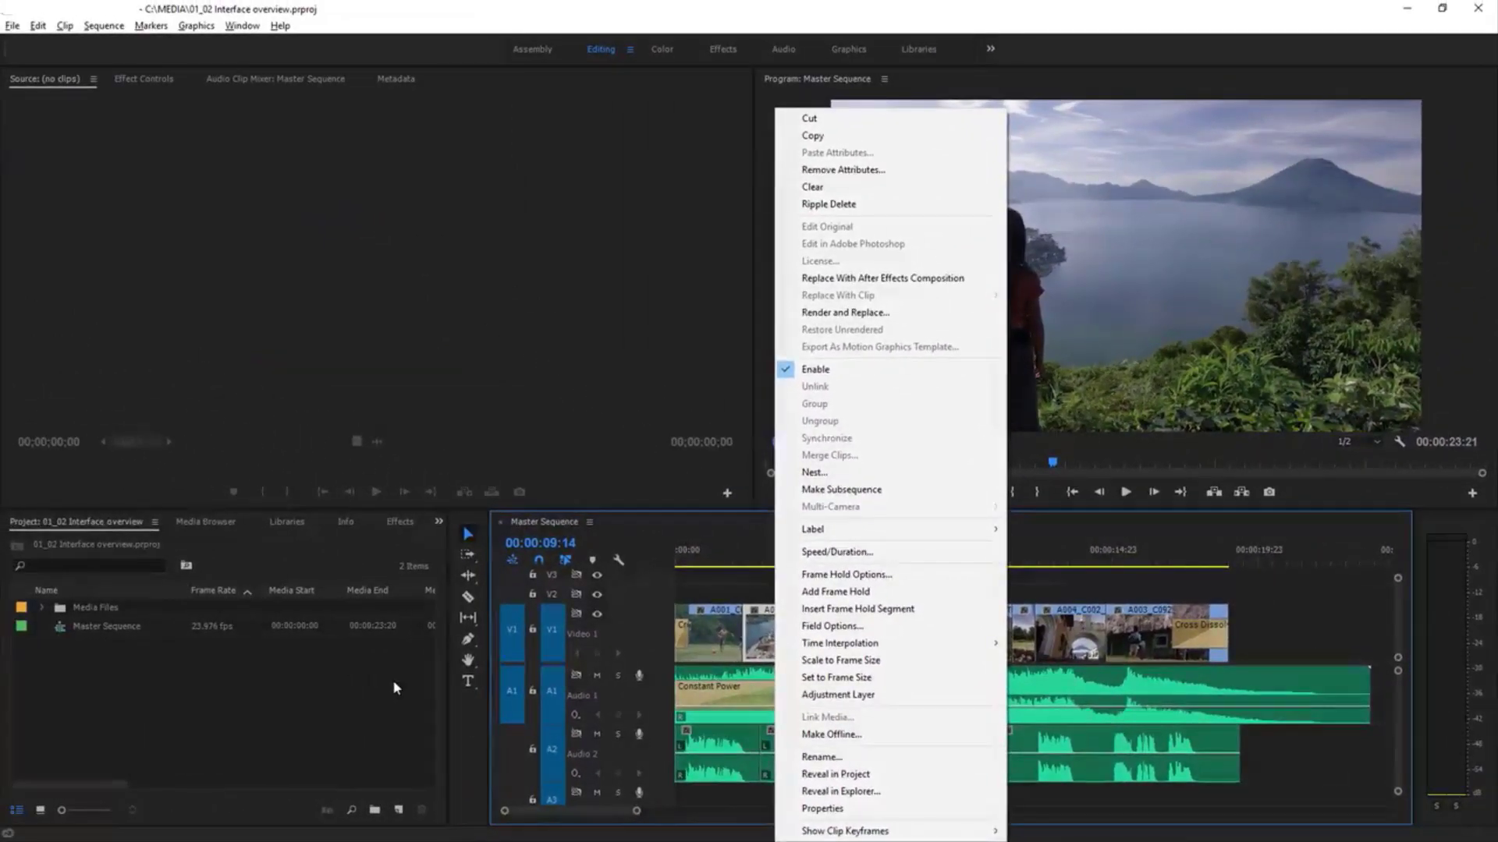
click(232, 653)
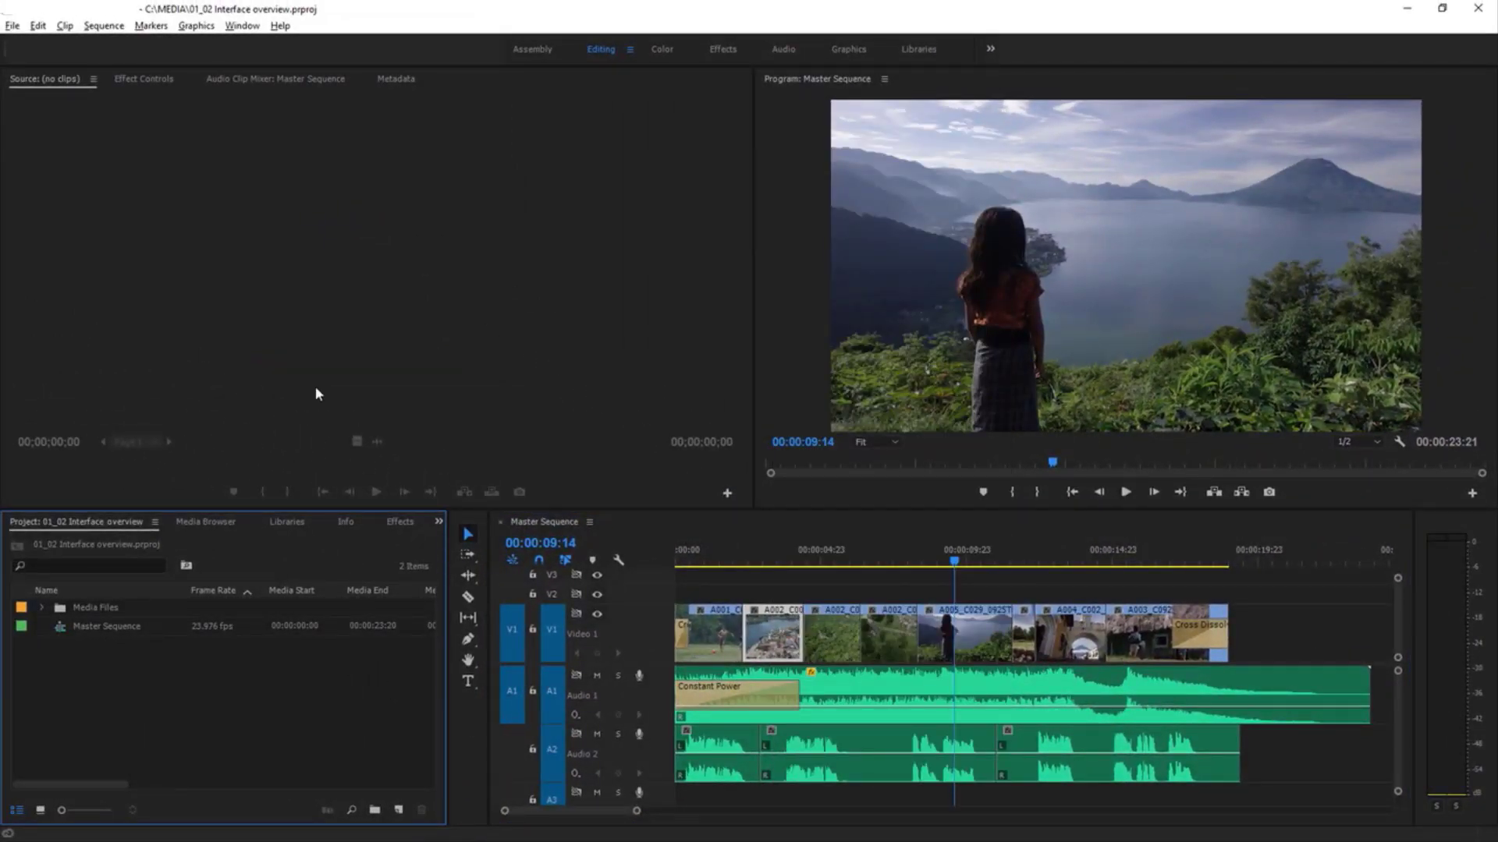
click(243, 26)
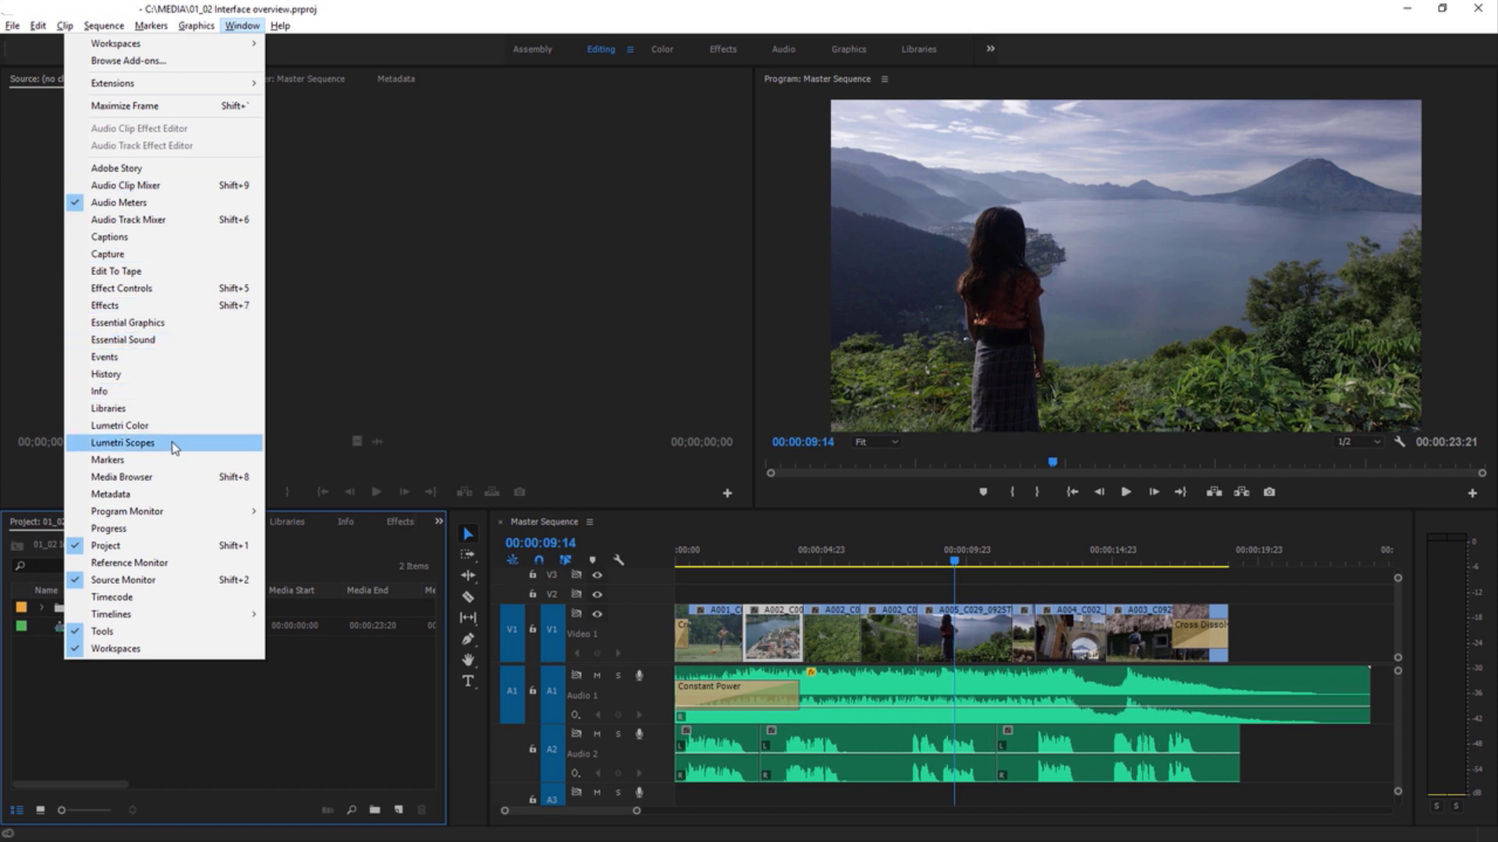
click(175, 479)
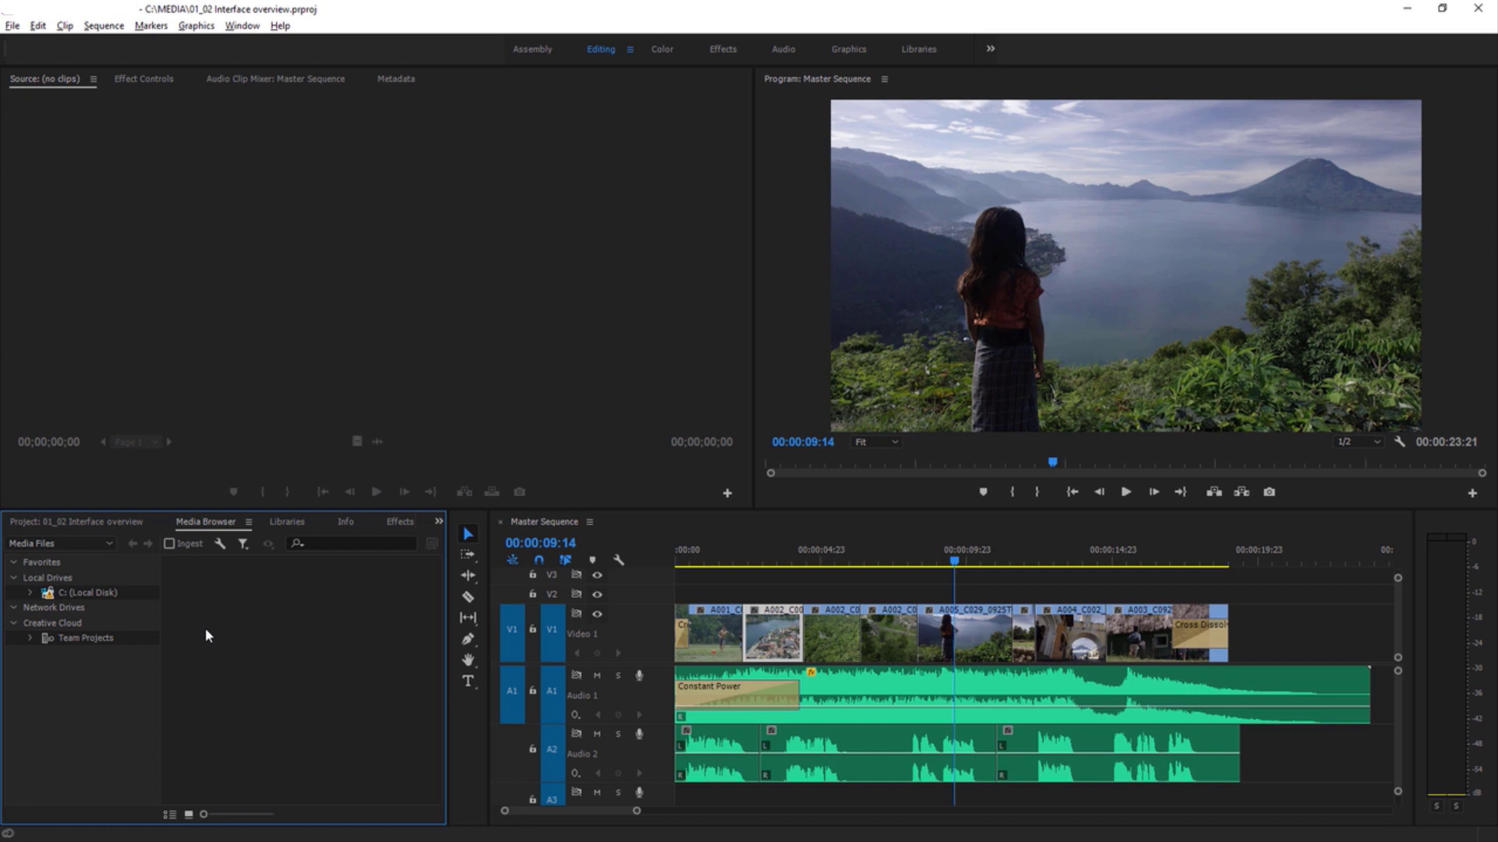
click(81, 527)
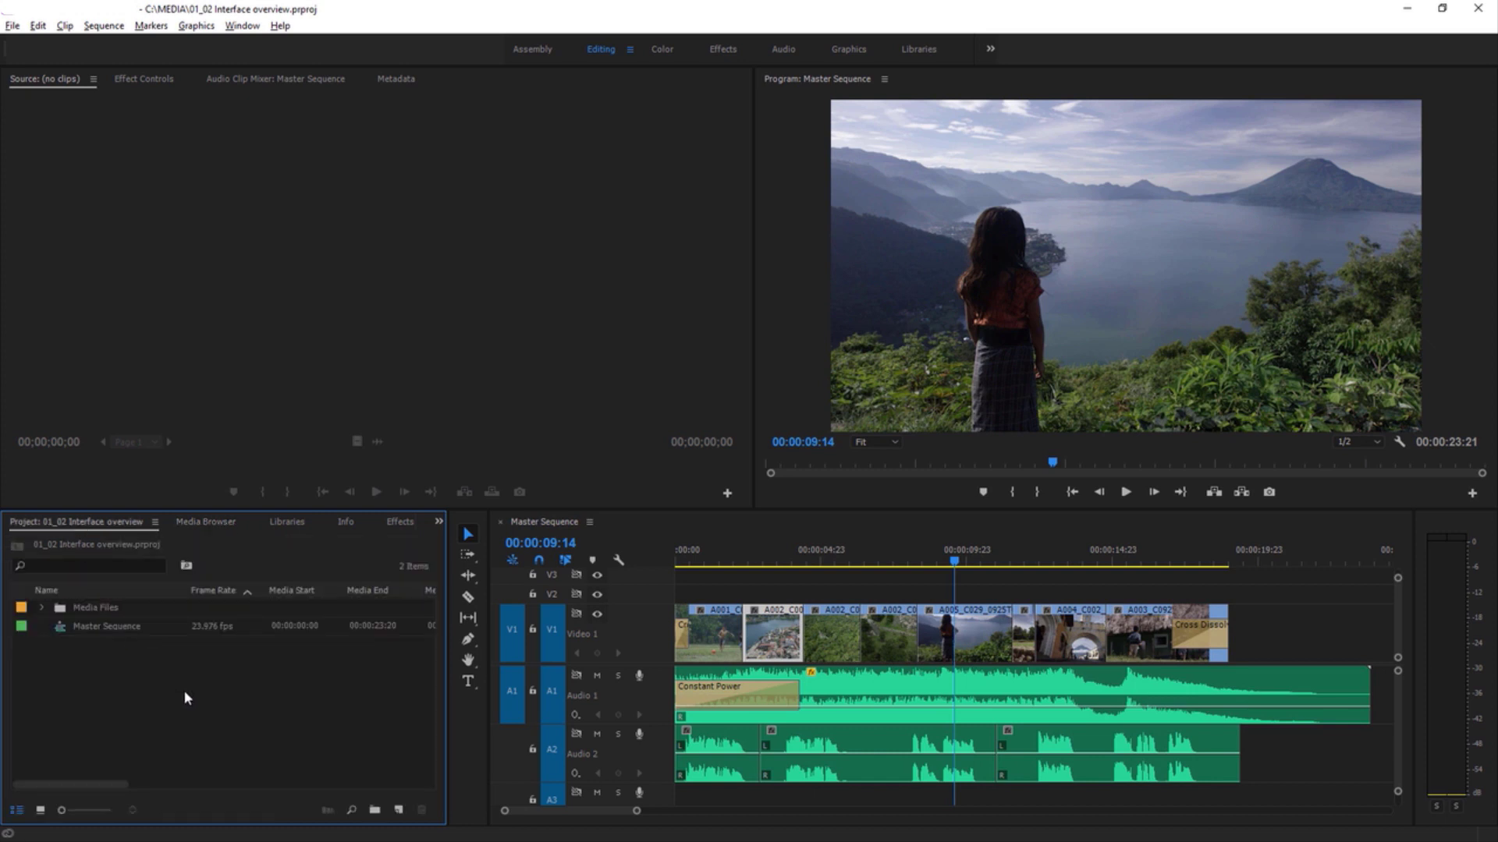
- Close the project 01_02 Interface overview
click(14, 26)
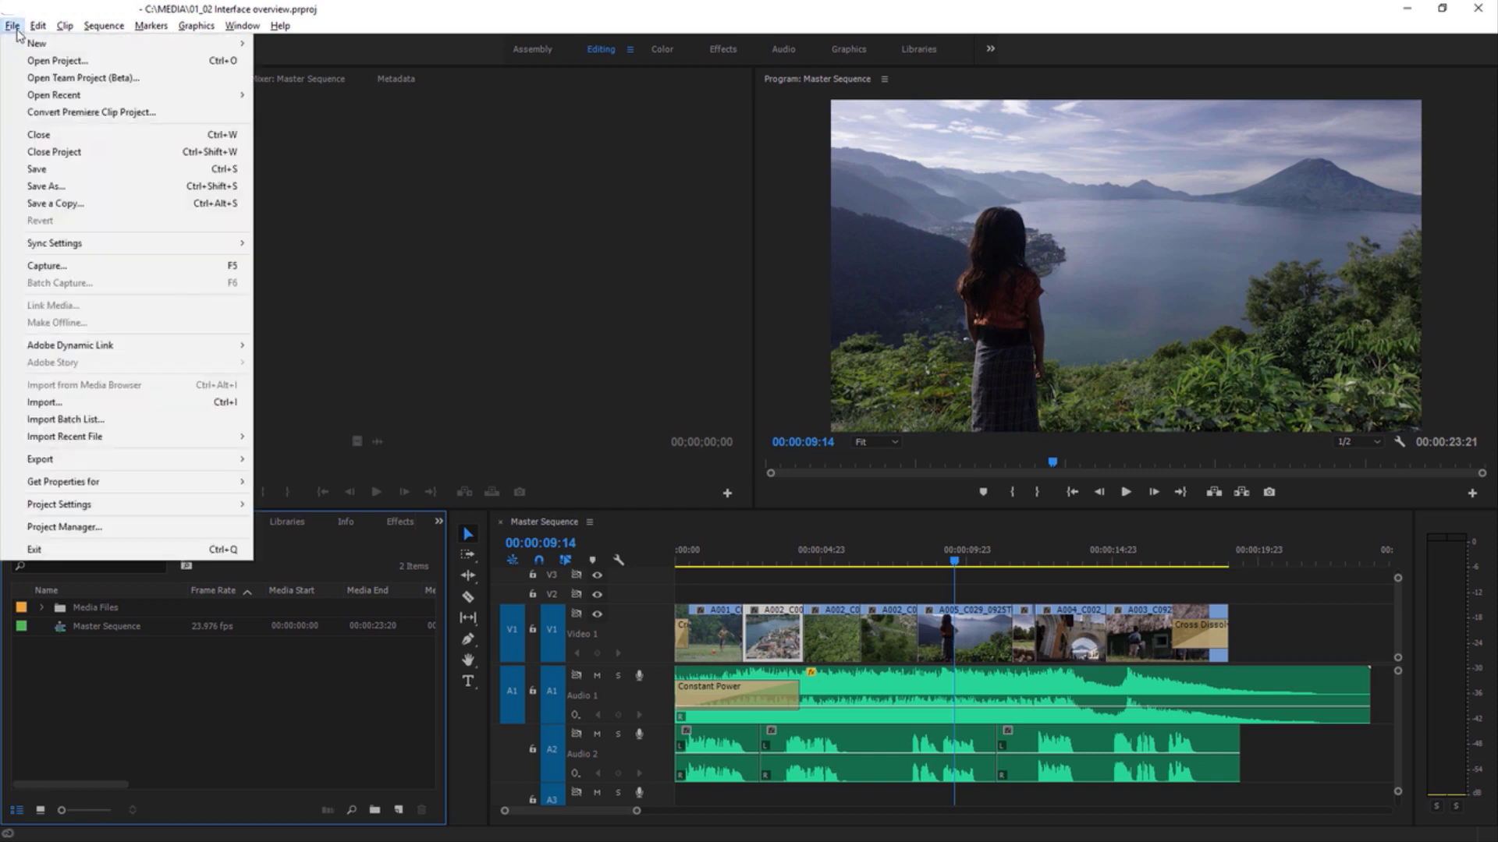
click(90, 155)
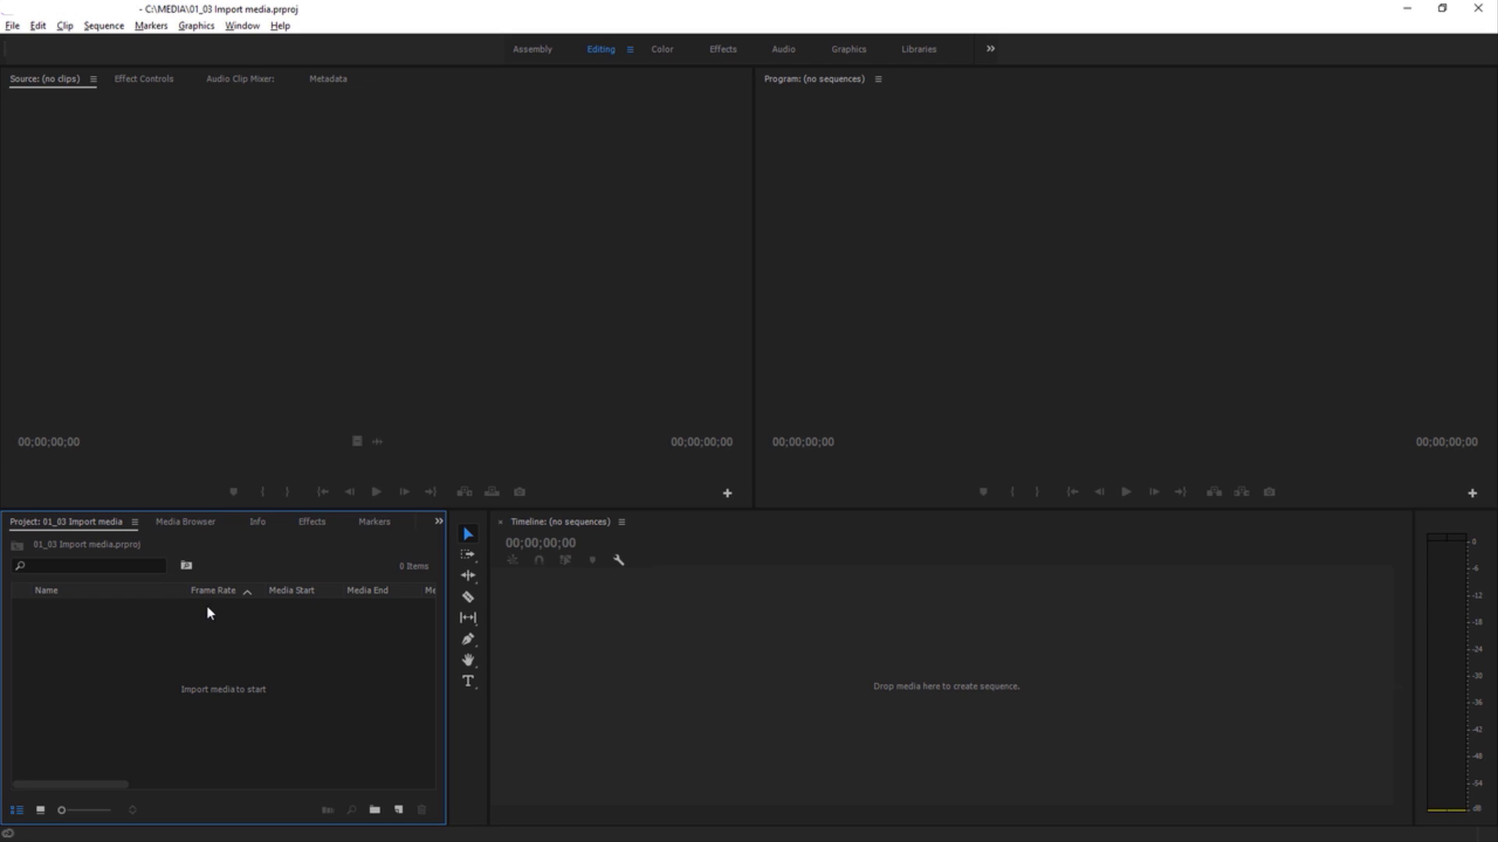
- Browse in the Media Browser to the Media Files folder inside MEDIA on the C: drive
click(268, 413)
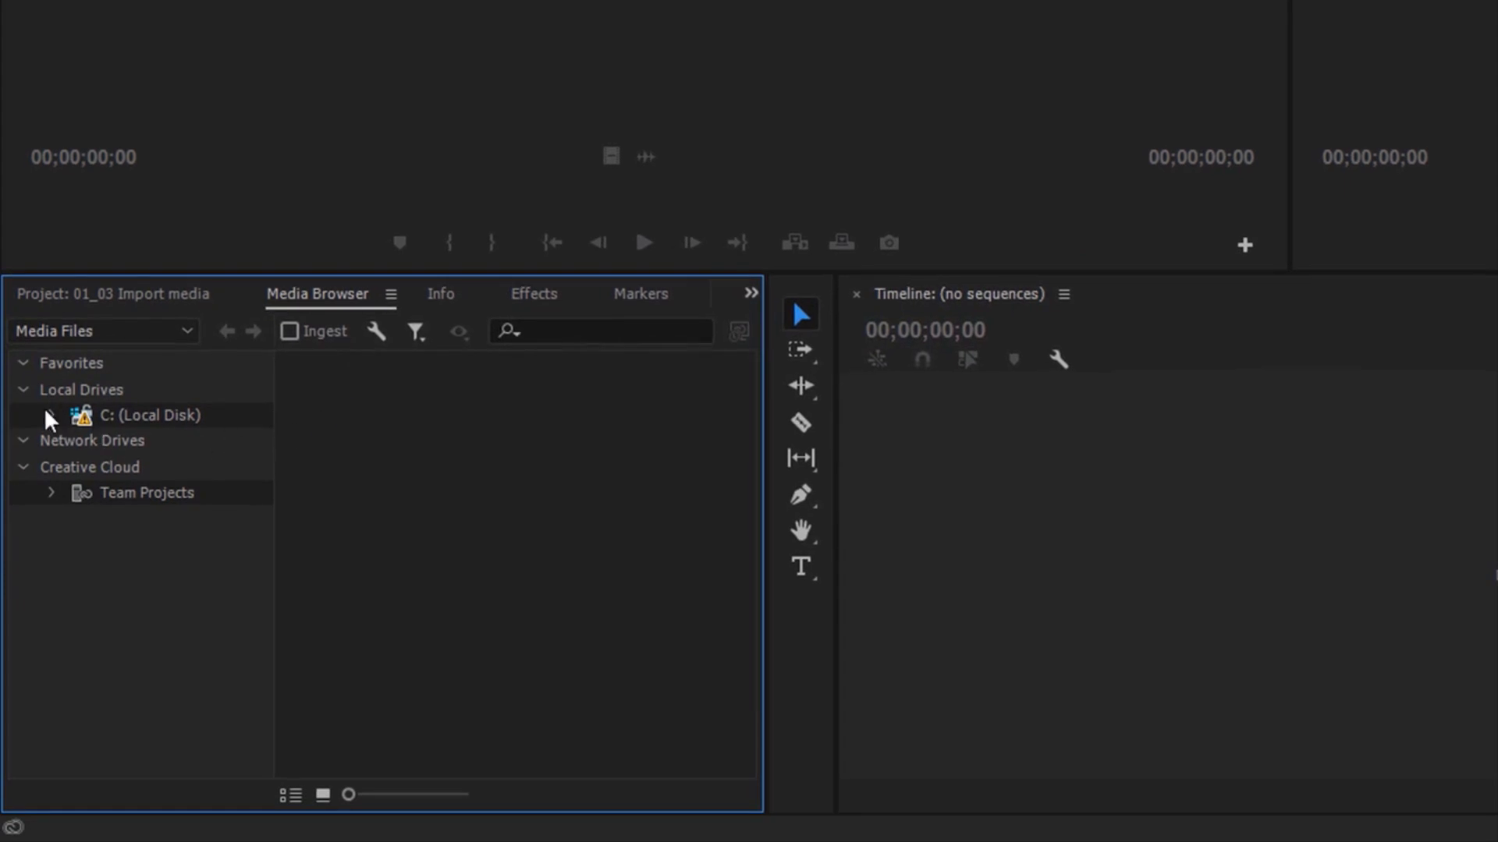
click(49, 415)
click(107, 517)
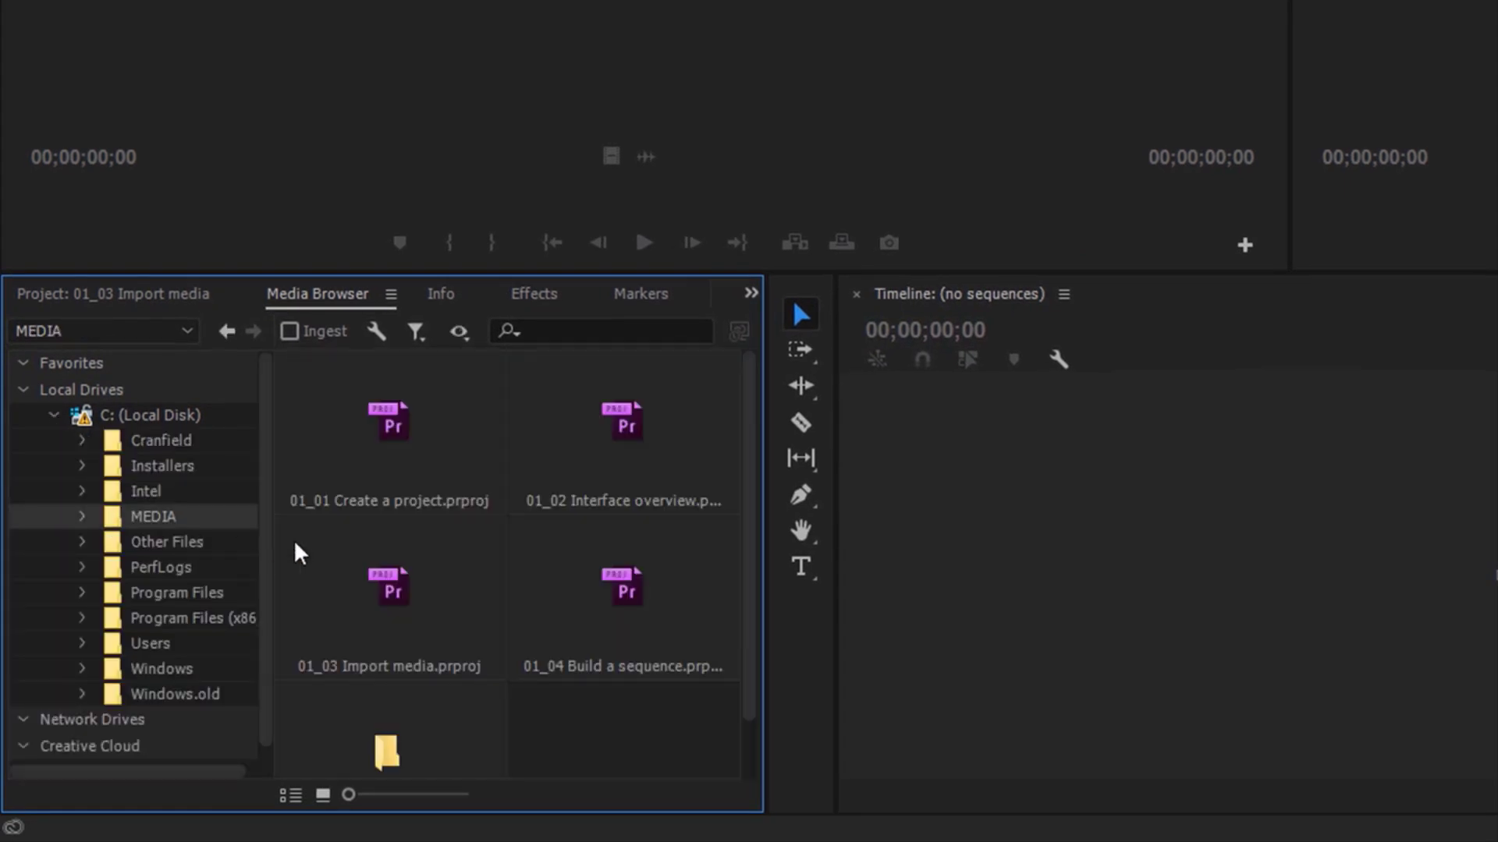
scroll(747, 484, down, 1)
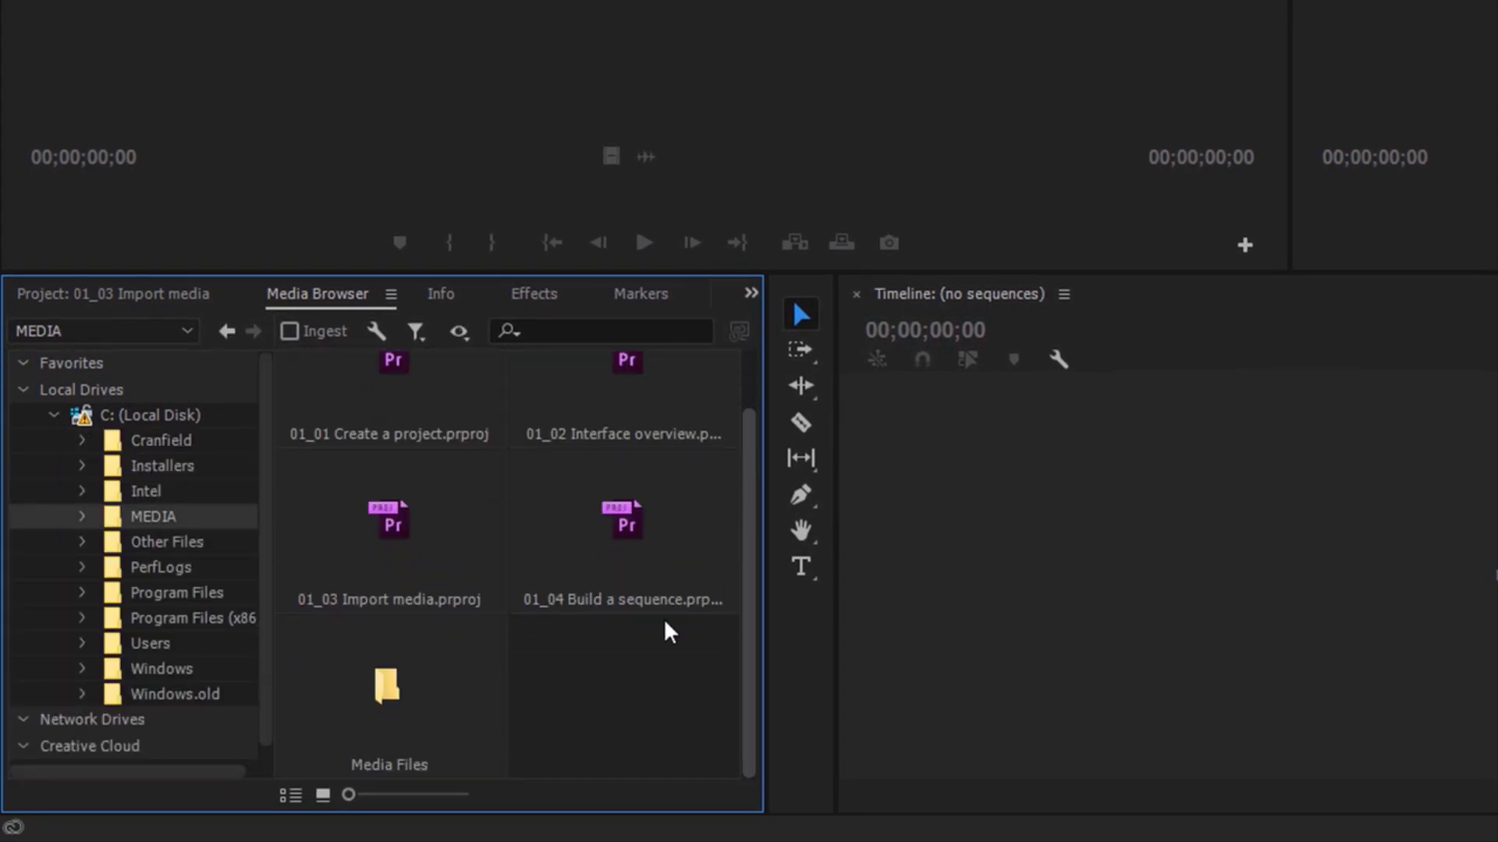
double_click(412, 706)
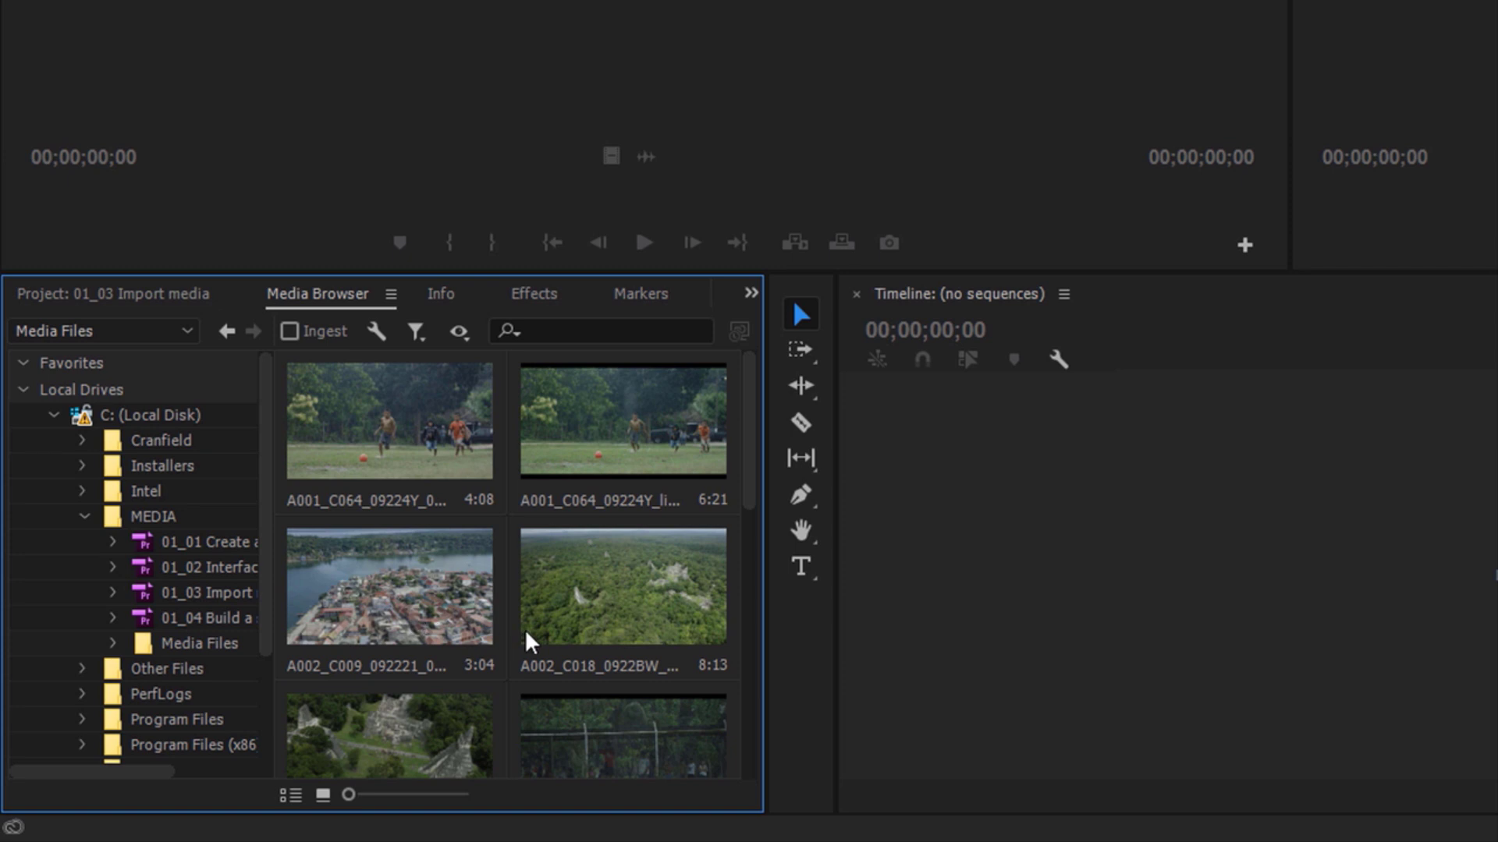
click(142, 649)
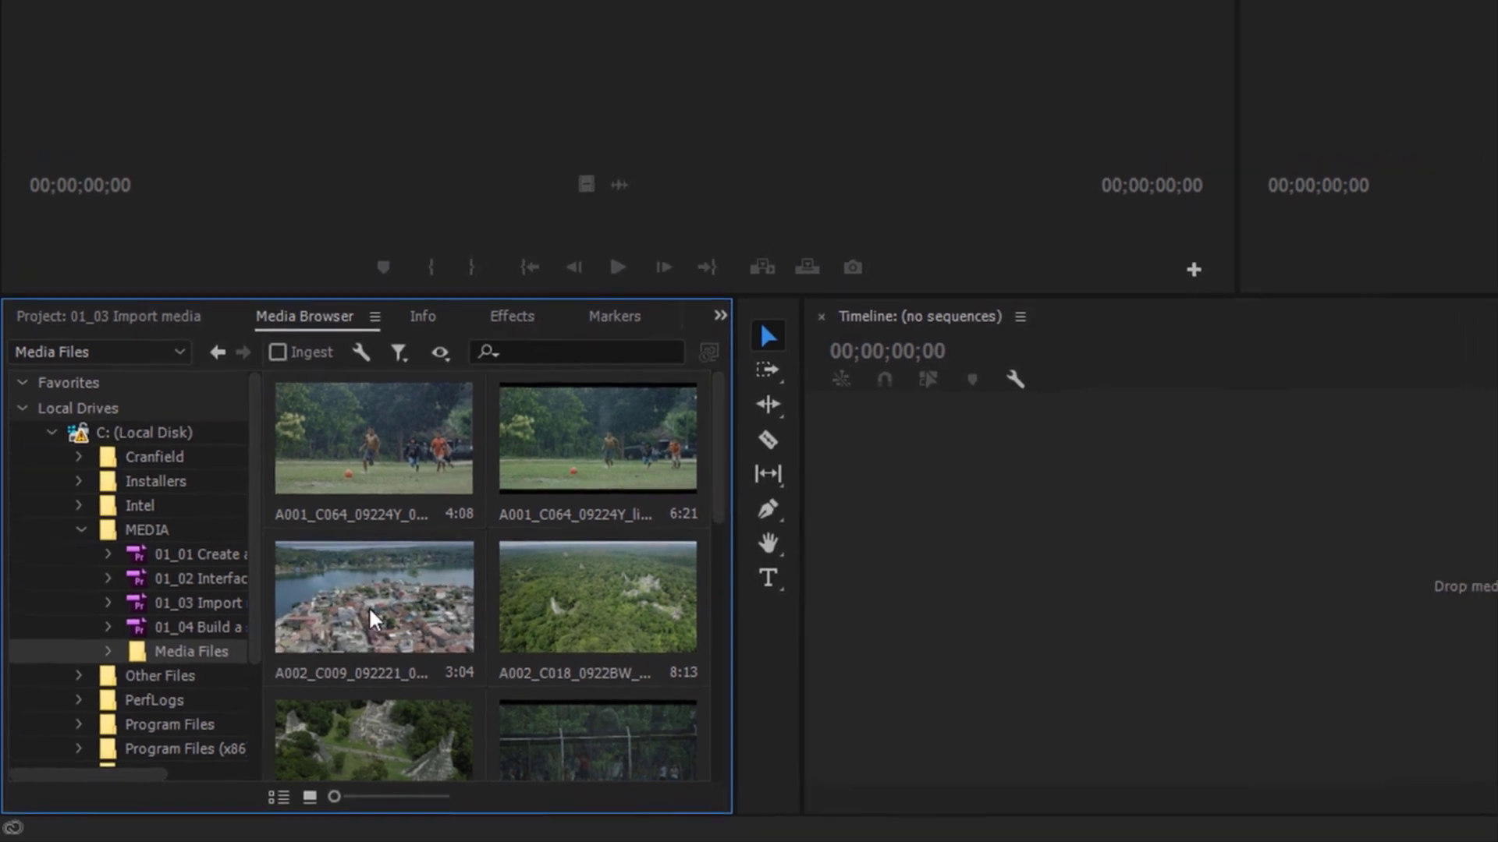
- Preview A002_C009_092221_001.mp4 in the Source Monitor by playing part of it and moving the playhead to 08:30:46:20
double_click(373, 619)
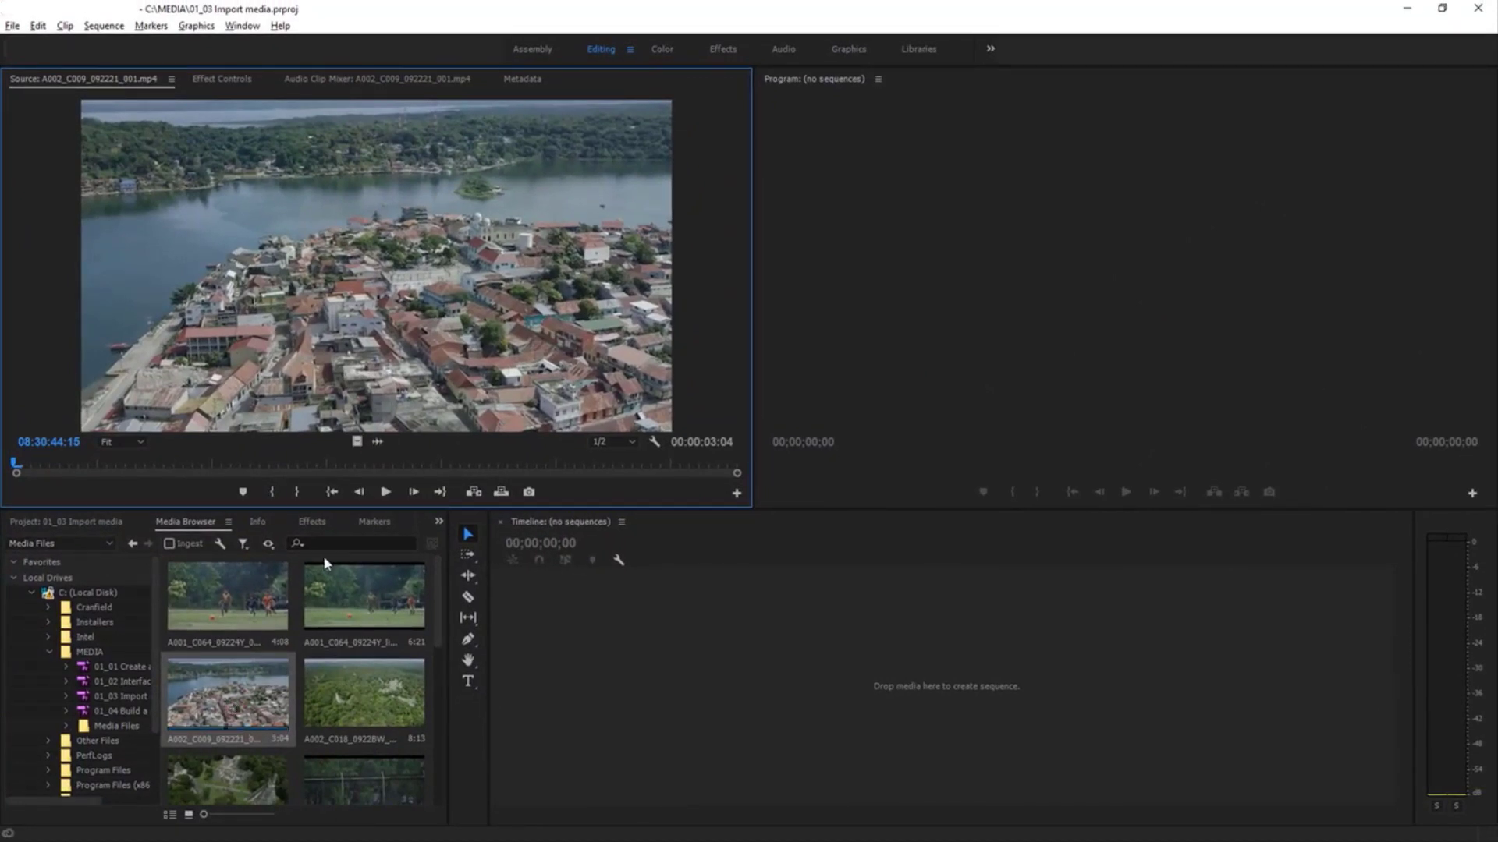
click(385, 492)
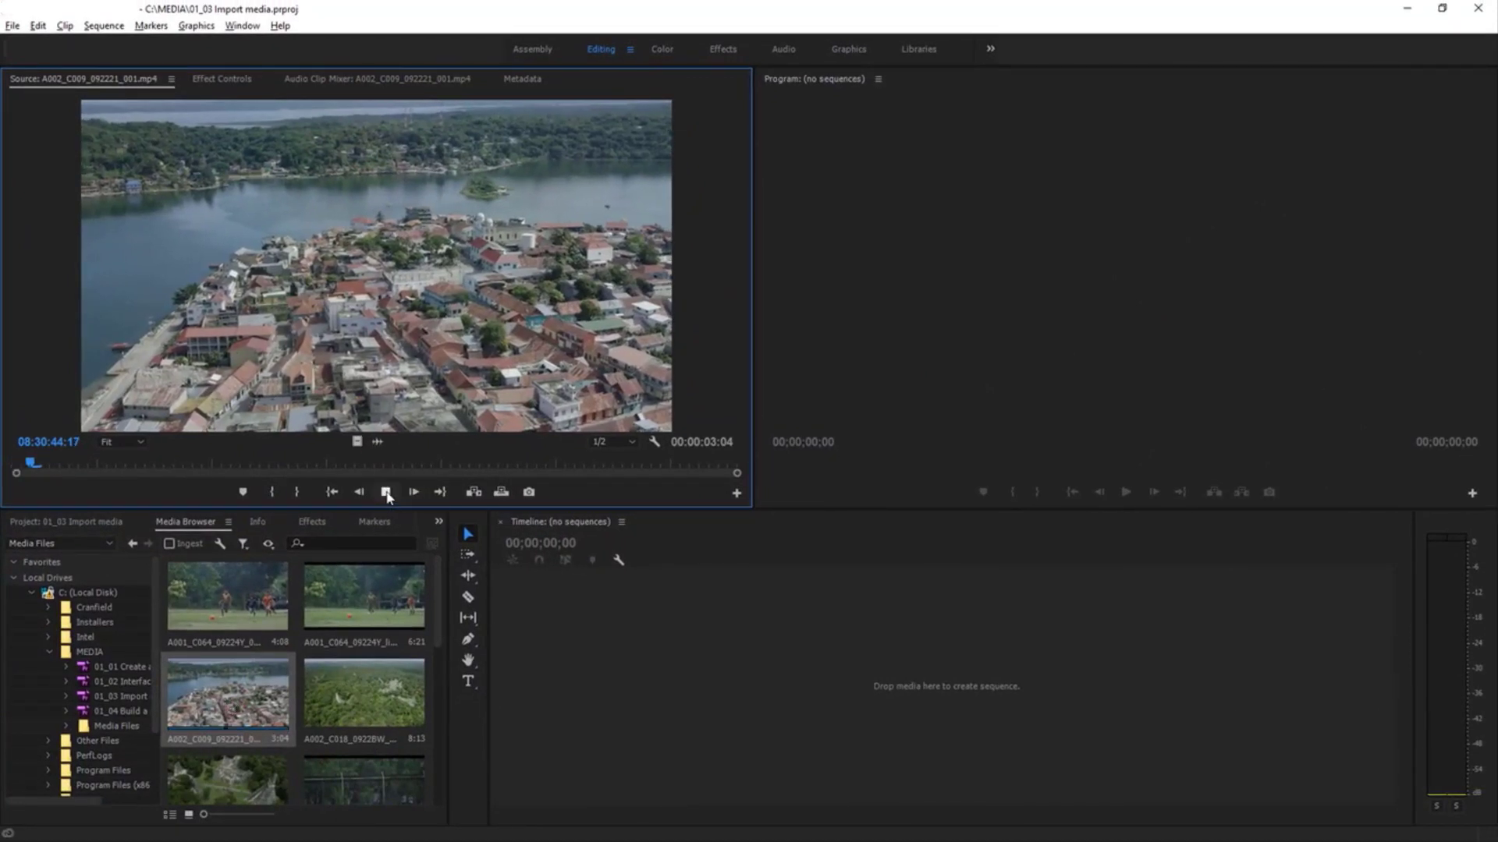
click(388, 493)
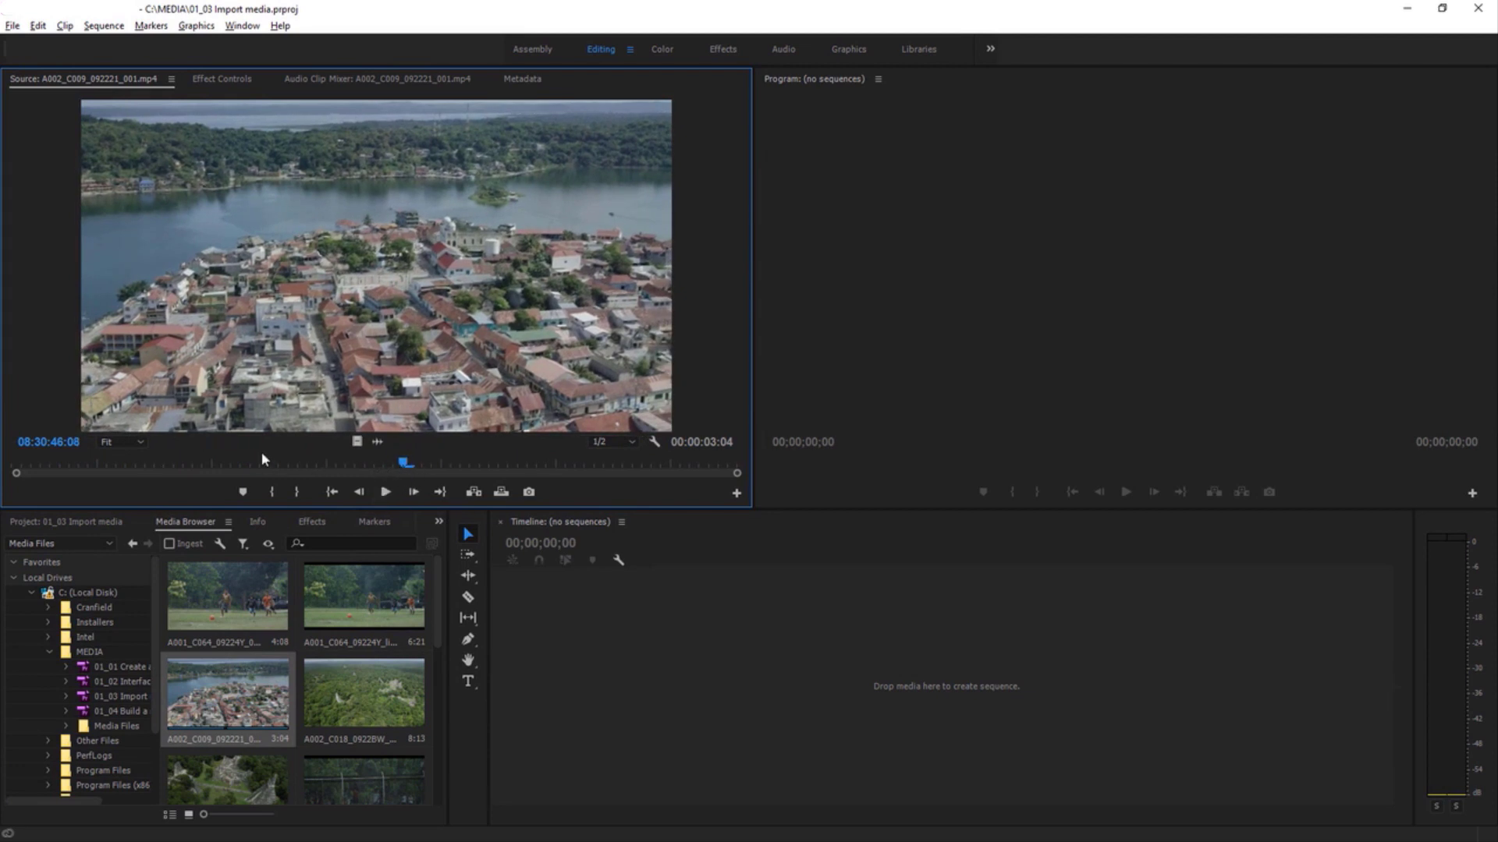
drag(402, 462, 333, 472)
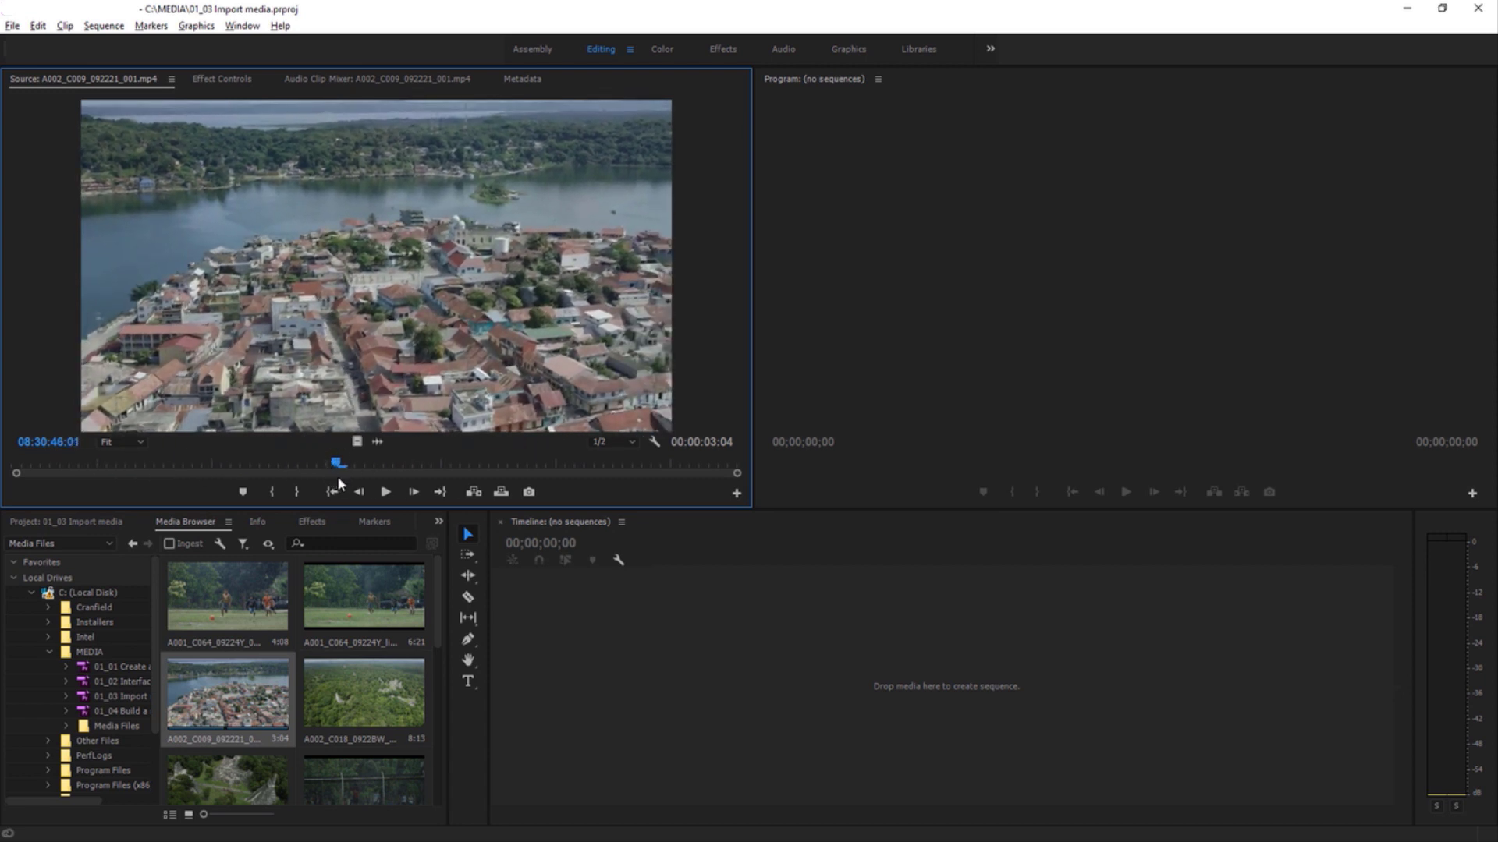
click(519, 467)
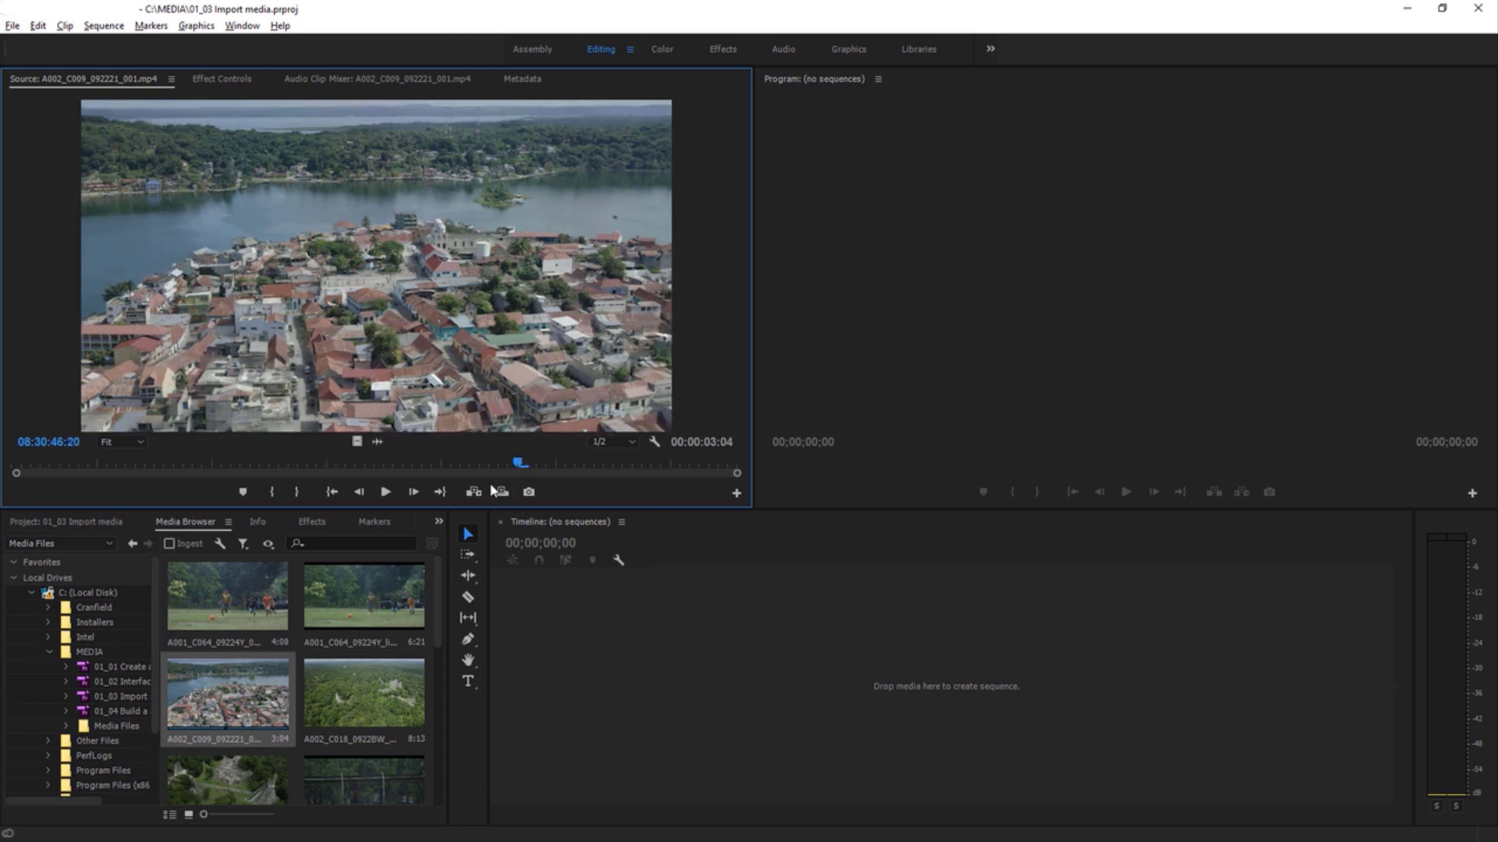
- Import the first six clips of the Media Files folder, from A001_C064_09224Y_001 to A002_C076_0922S1_linked, and deselect them in the Project panel
click(251, 589)
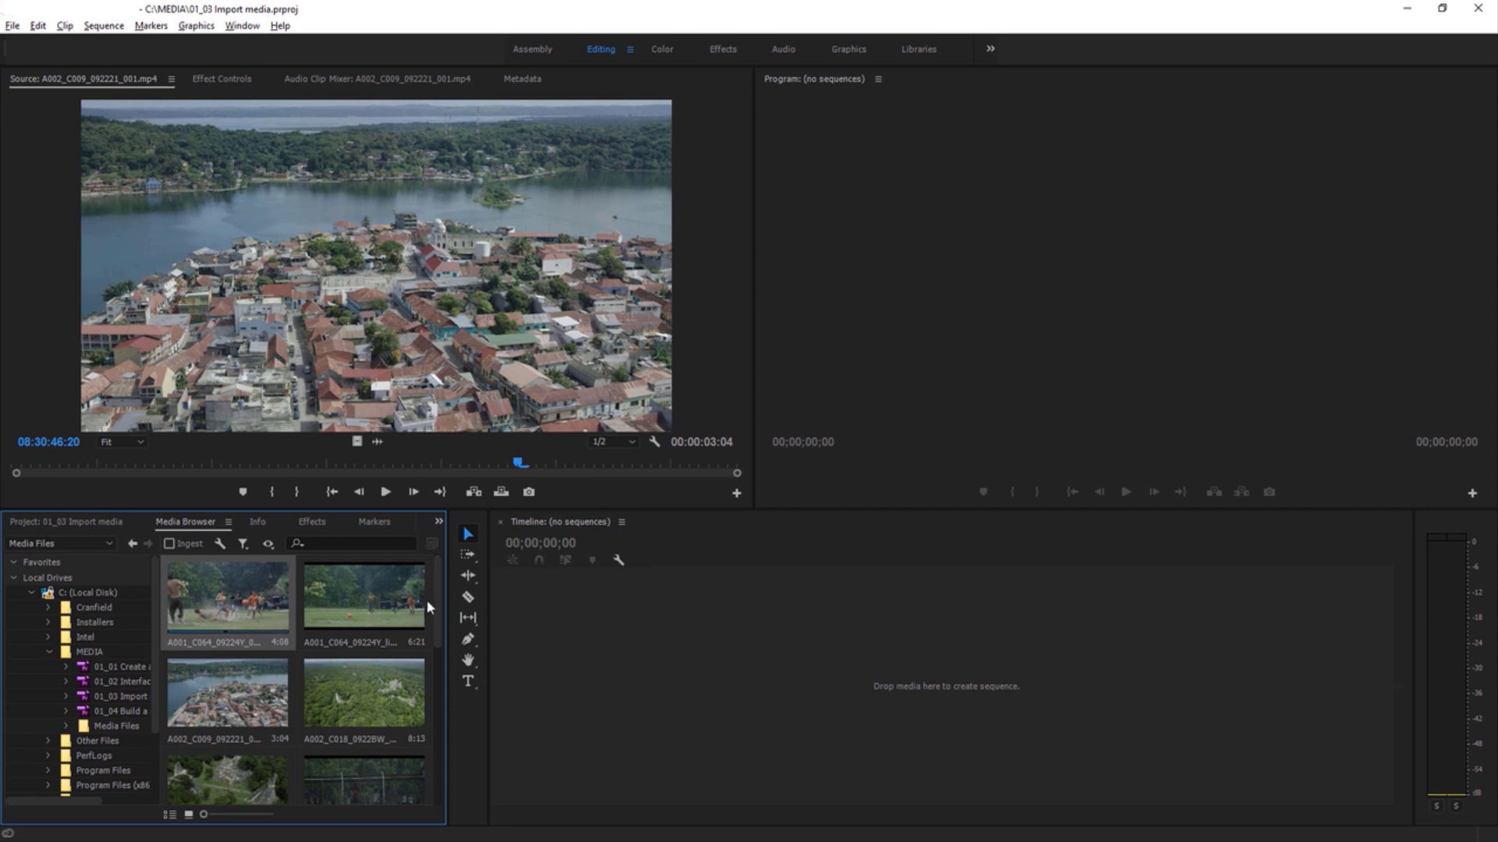
drag(438, 602, 439, 632)
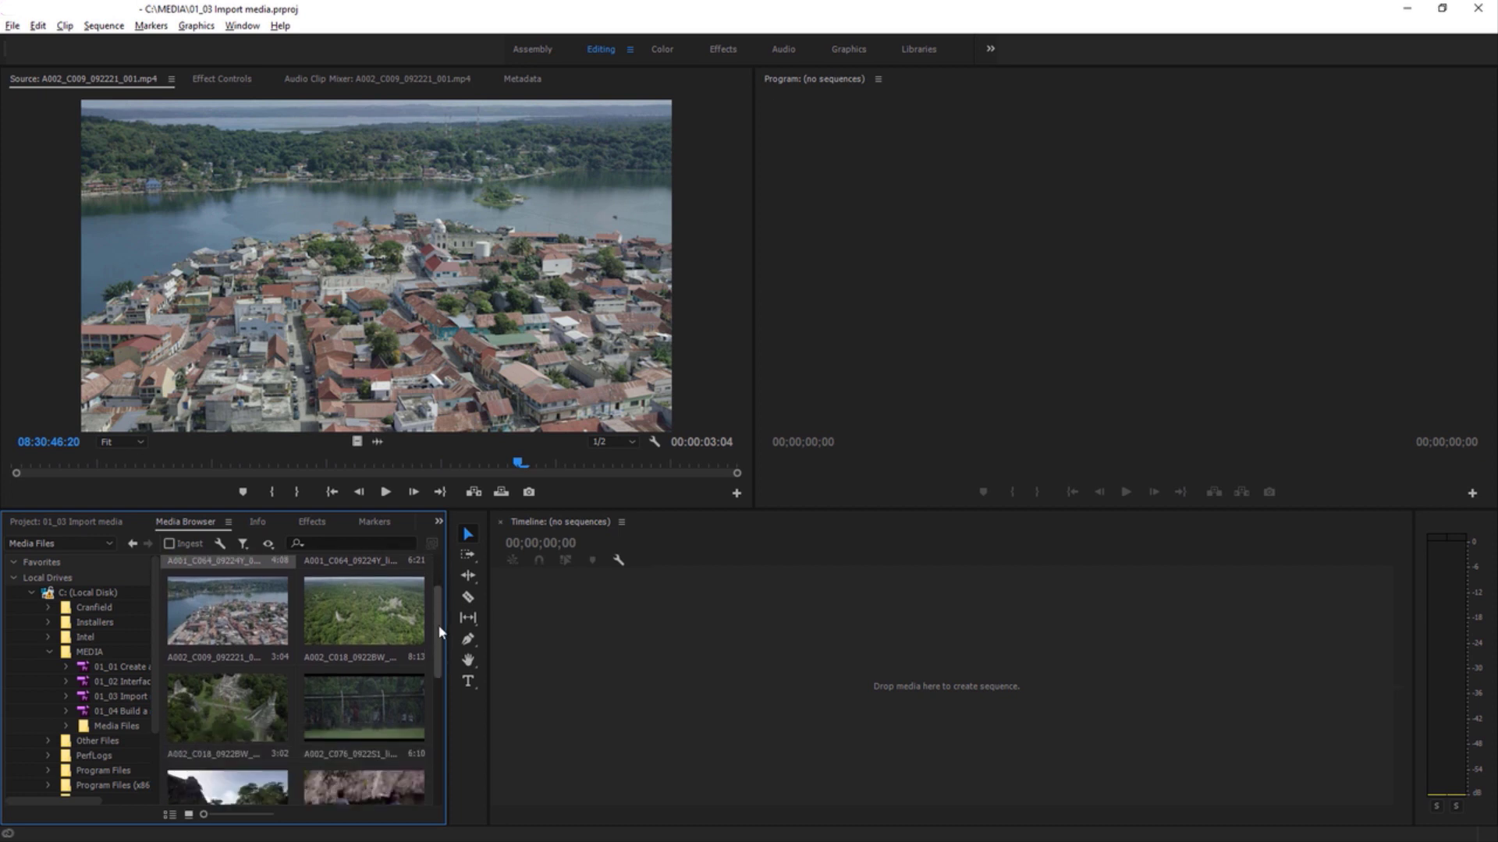
shift+click(369, 713)
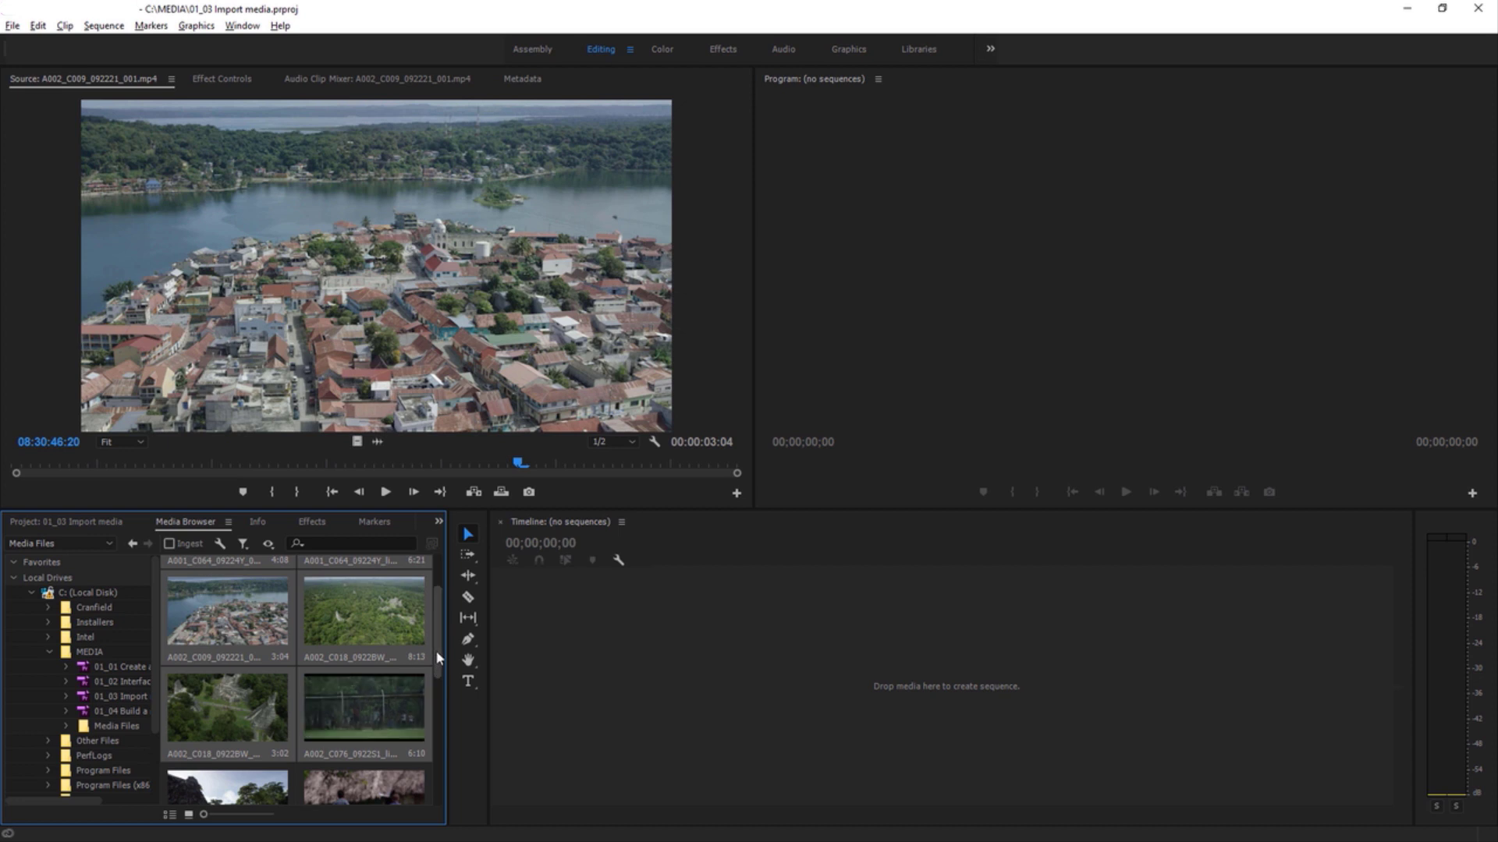
drag(436, 649, 440, 614)
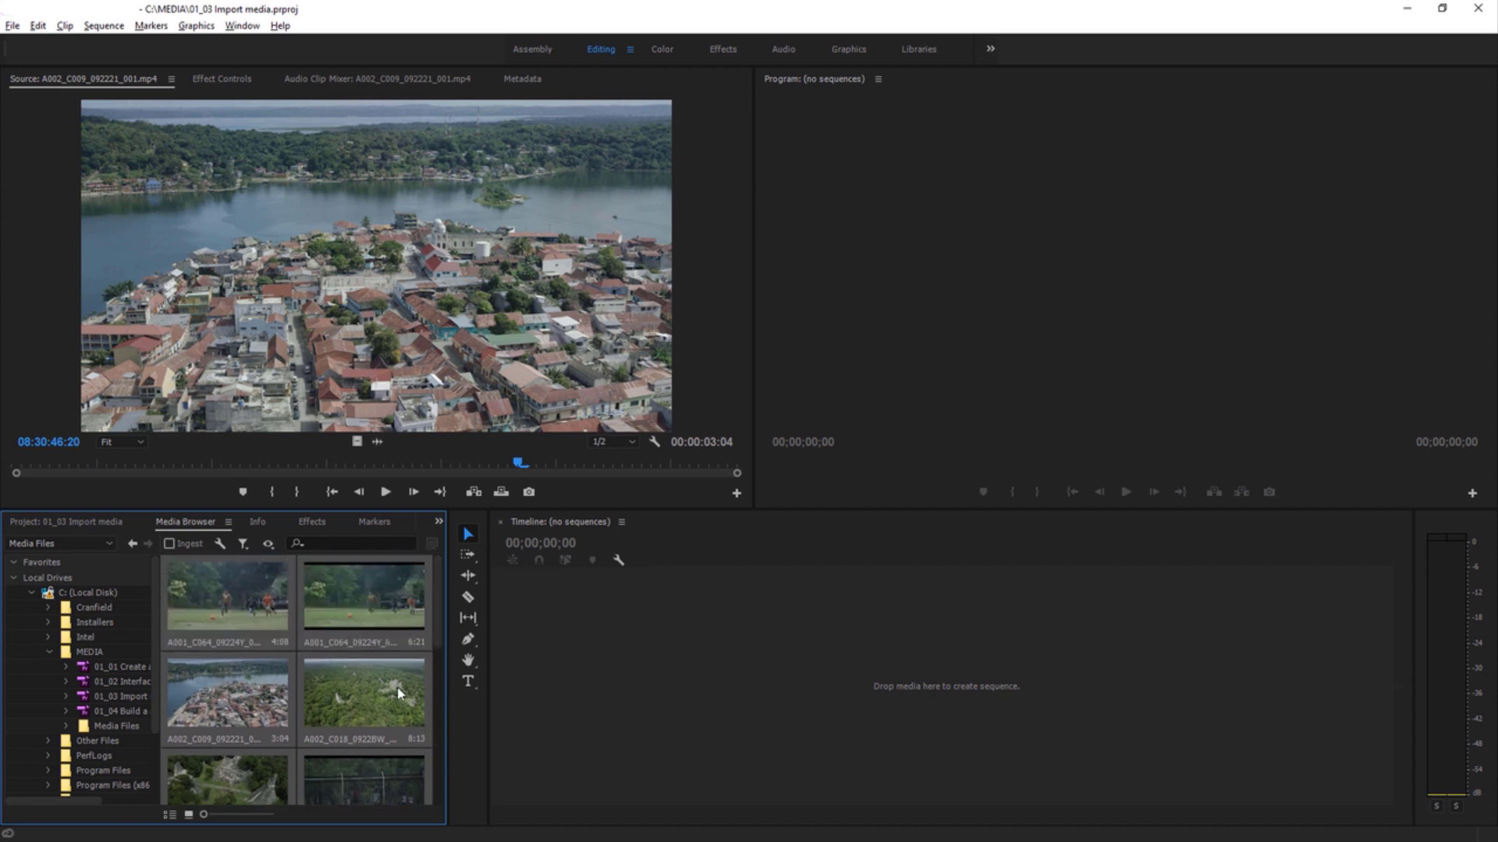
right_click(334, 698)
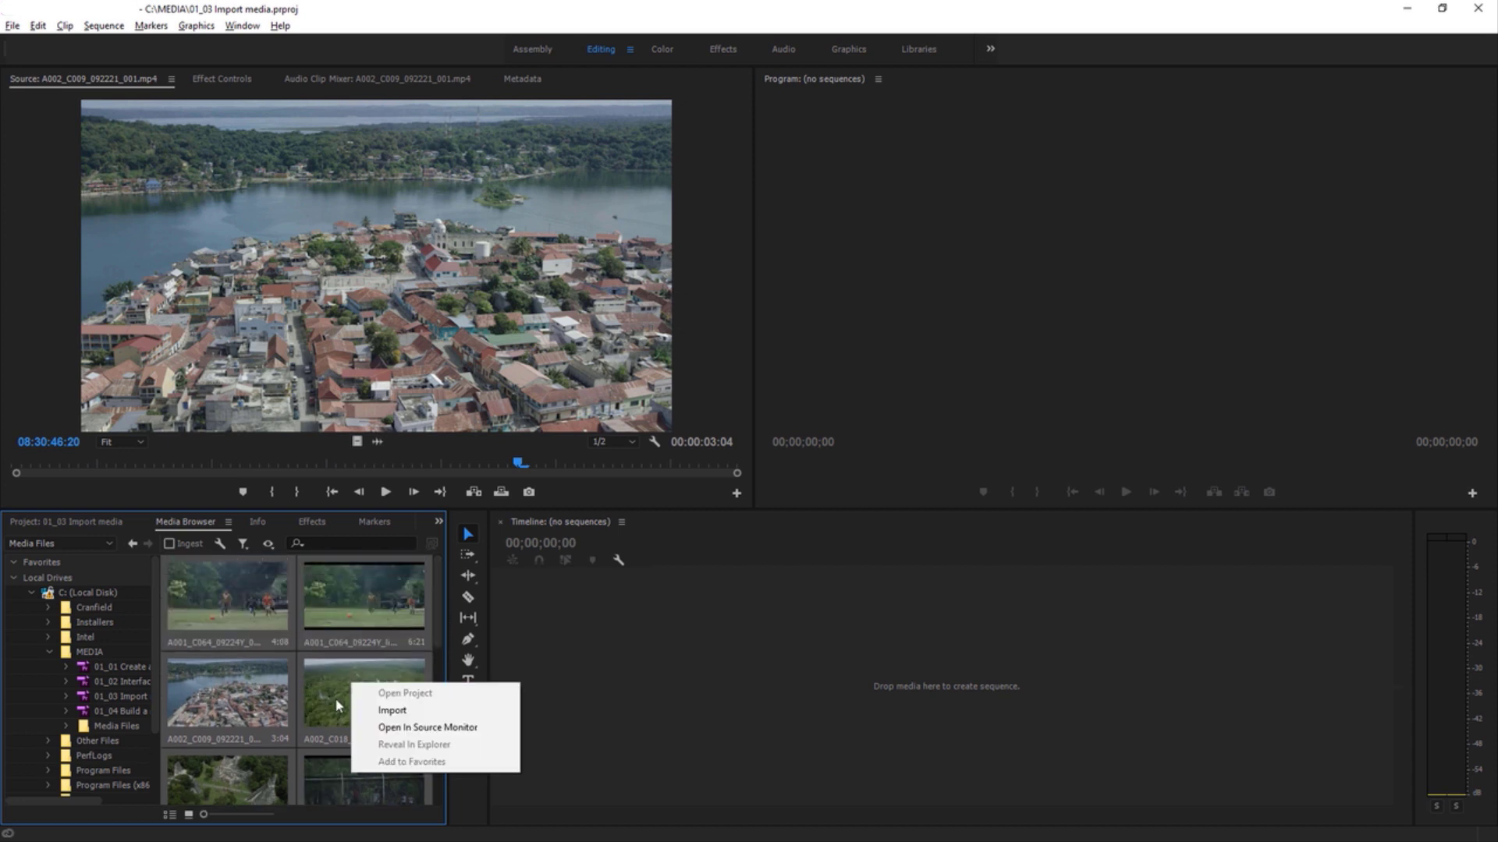
click(410, 710)
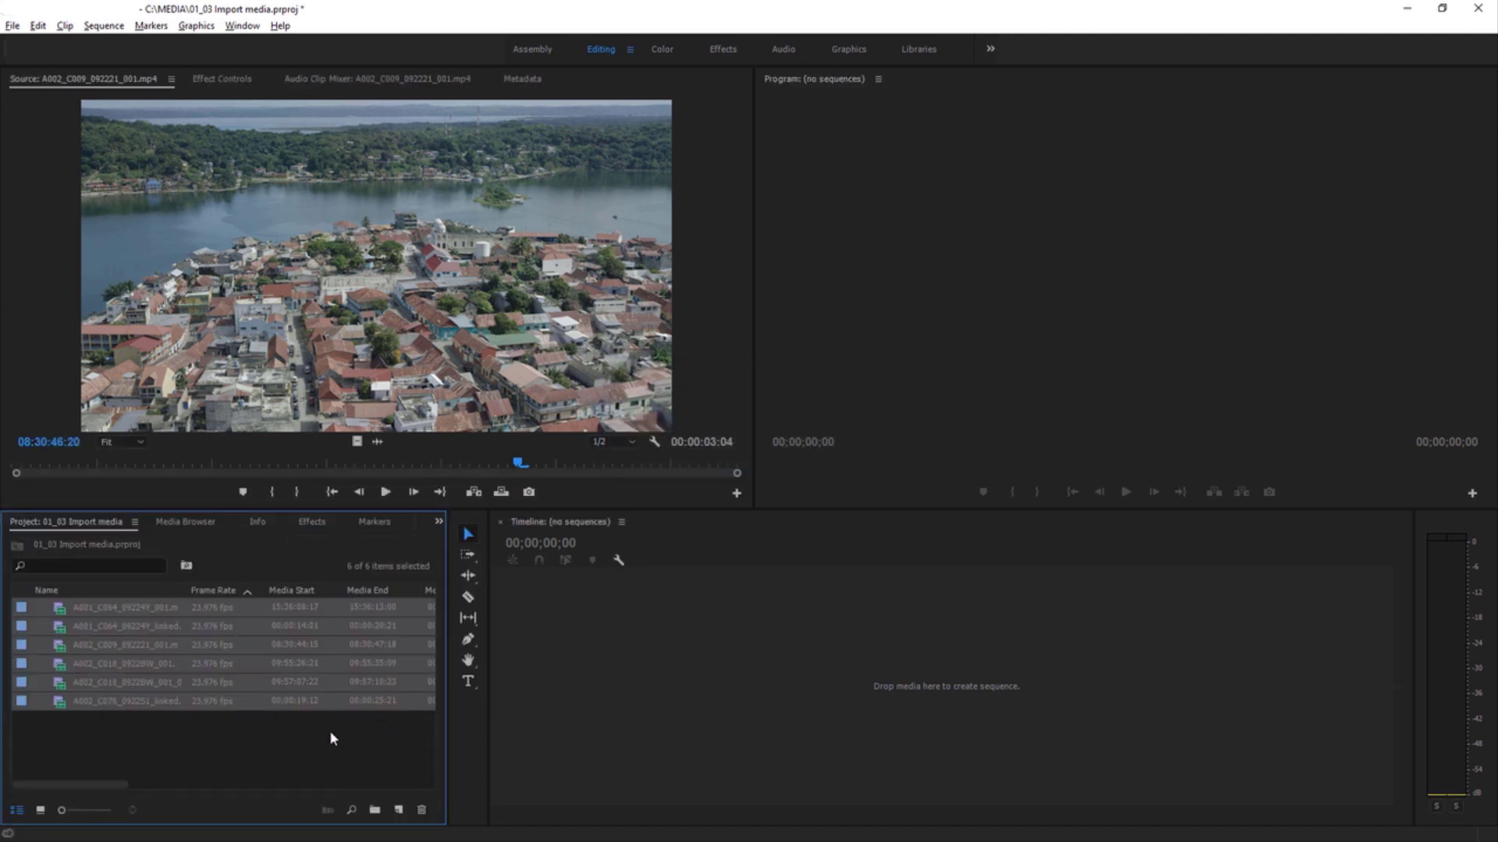
click(288, 737)
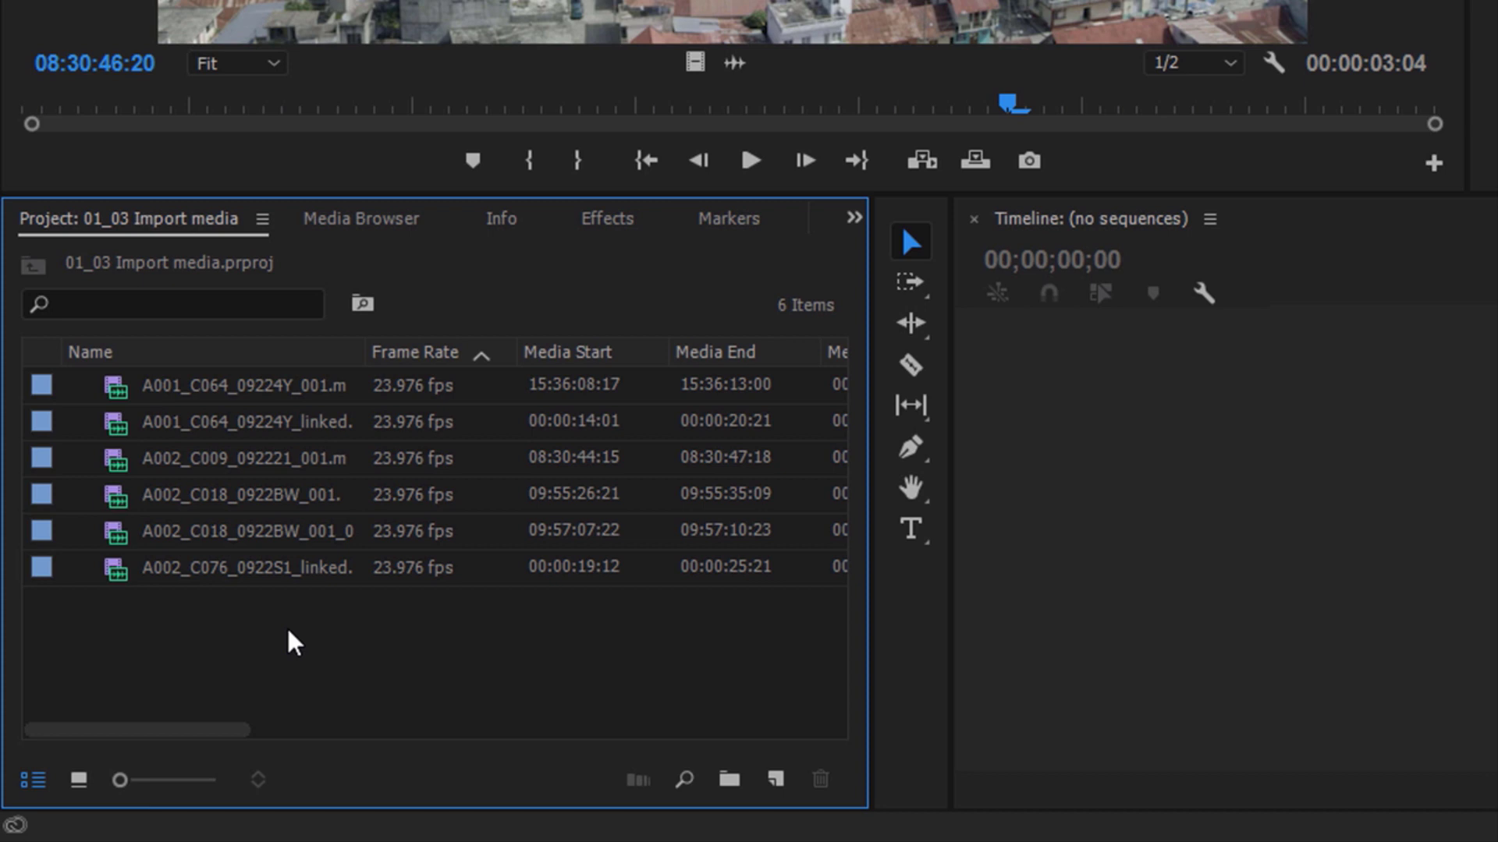
- Show the project items as thumbnails, and create a bin named Shots, opening it in its own window
click(78, 779)
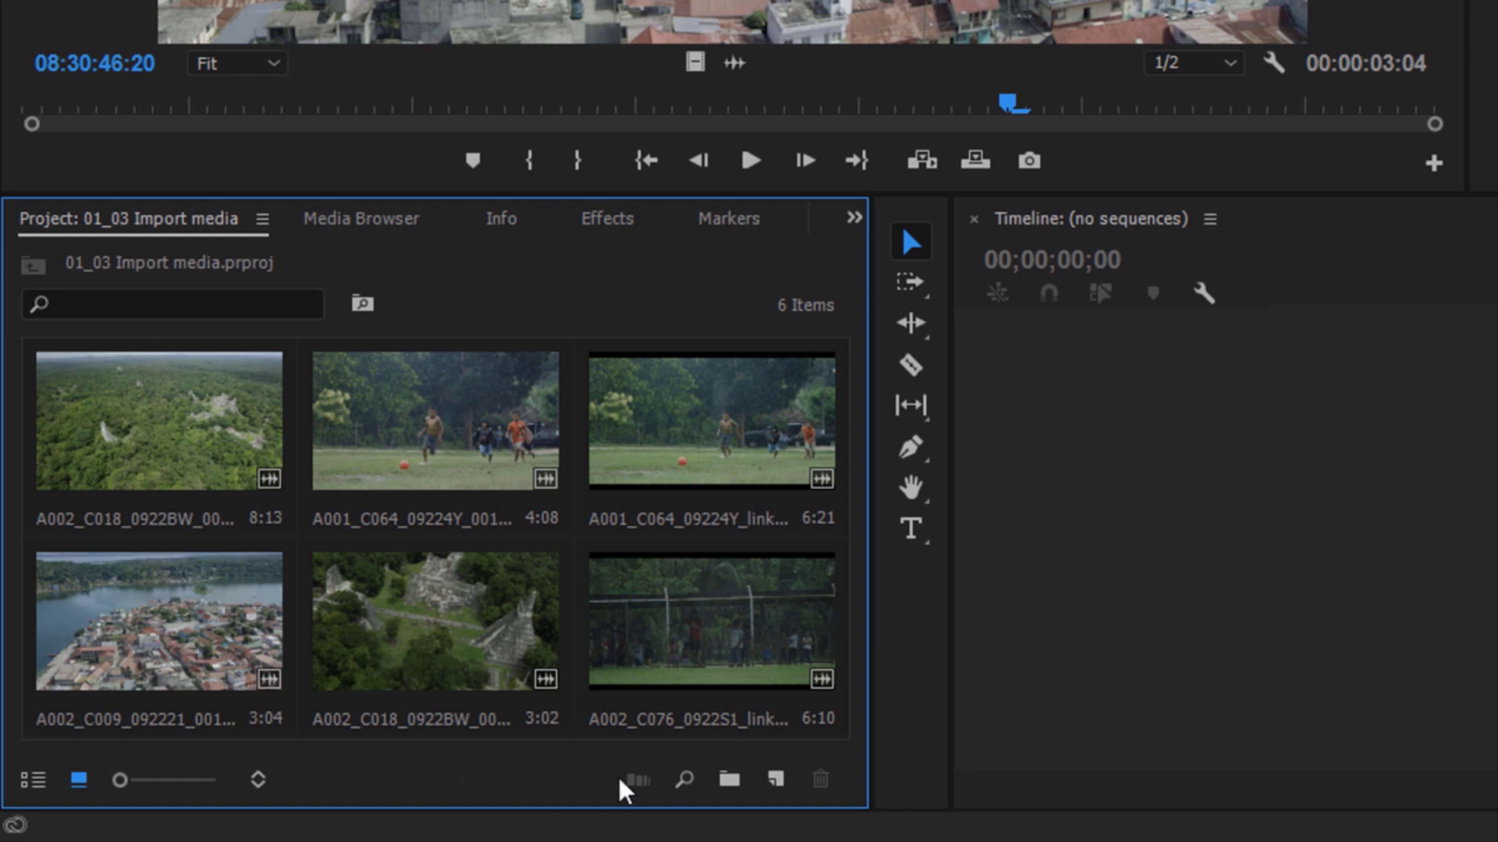
click(728, 780)
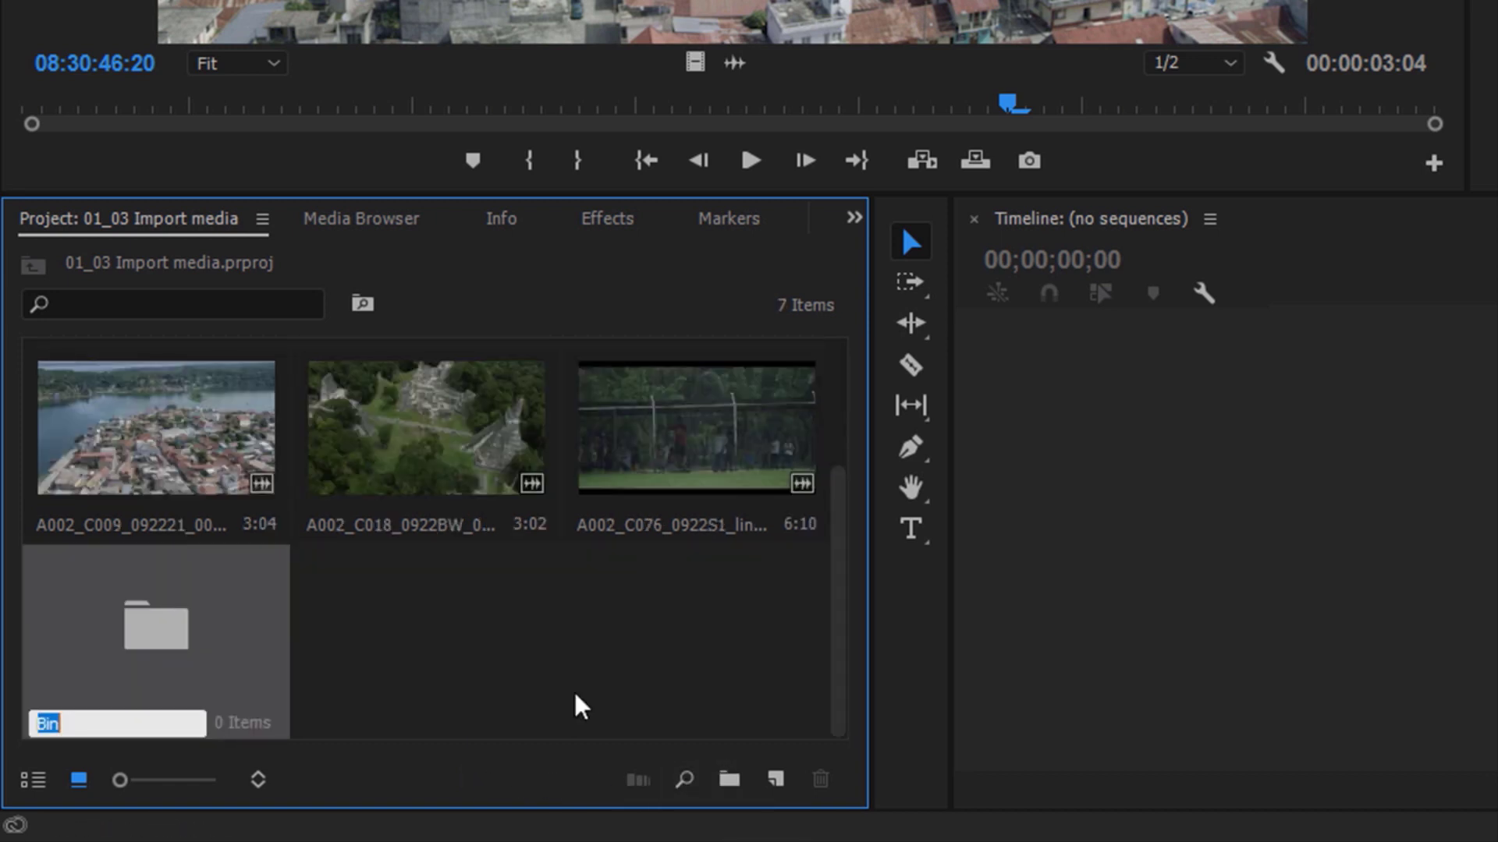
text(Shots)
click(440, 704)
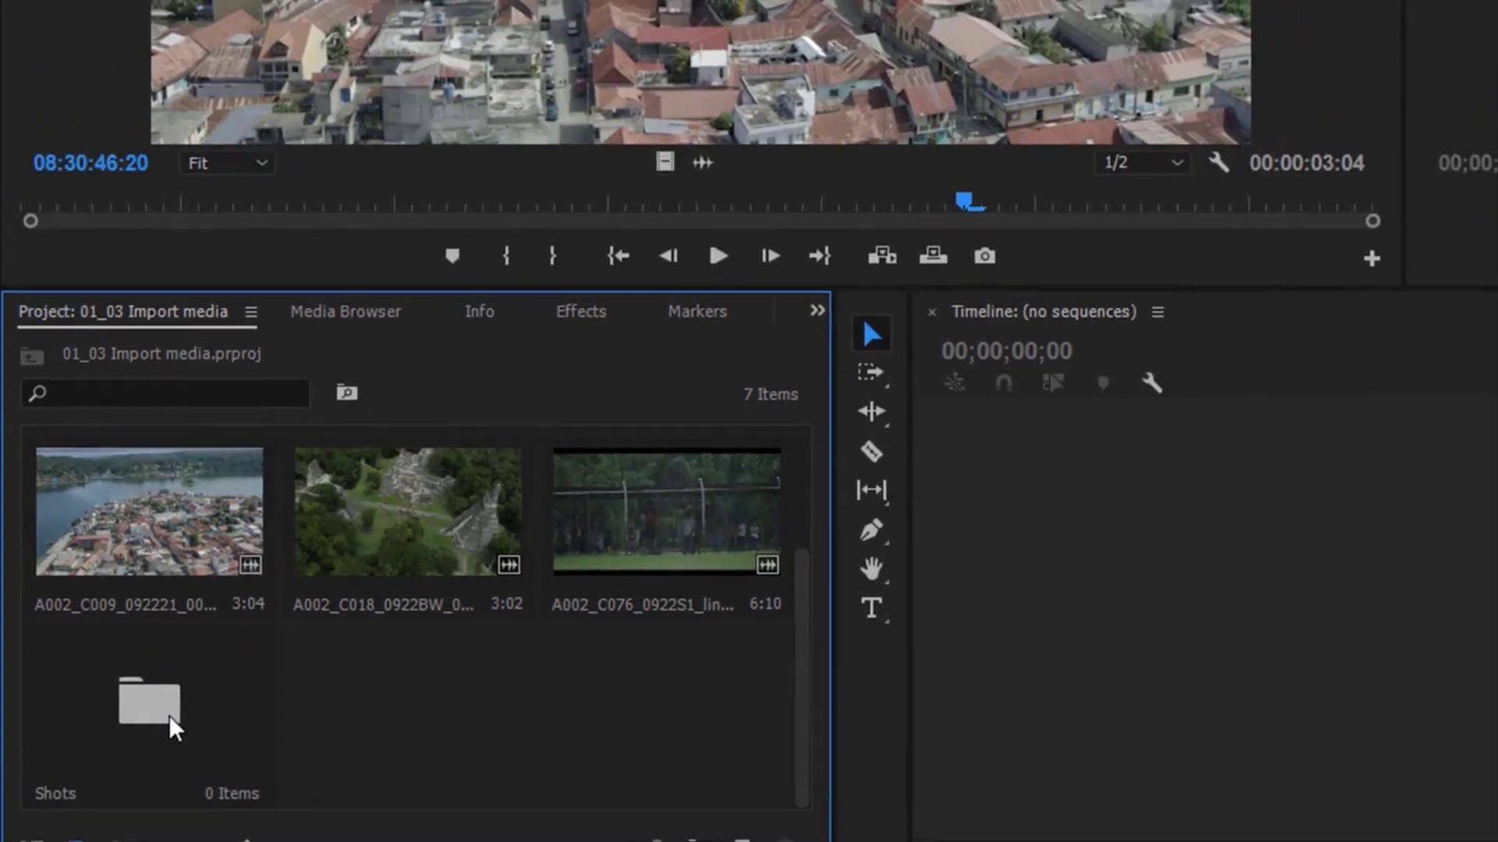
click(184, 654)
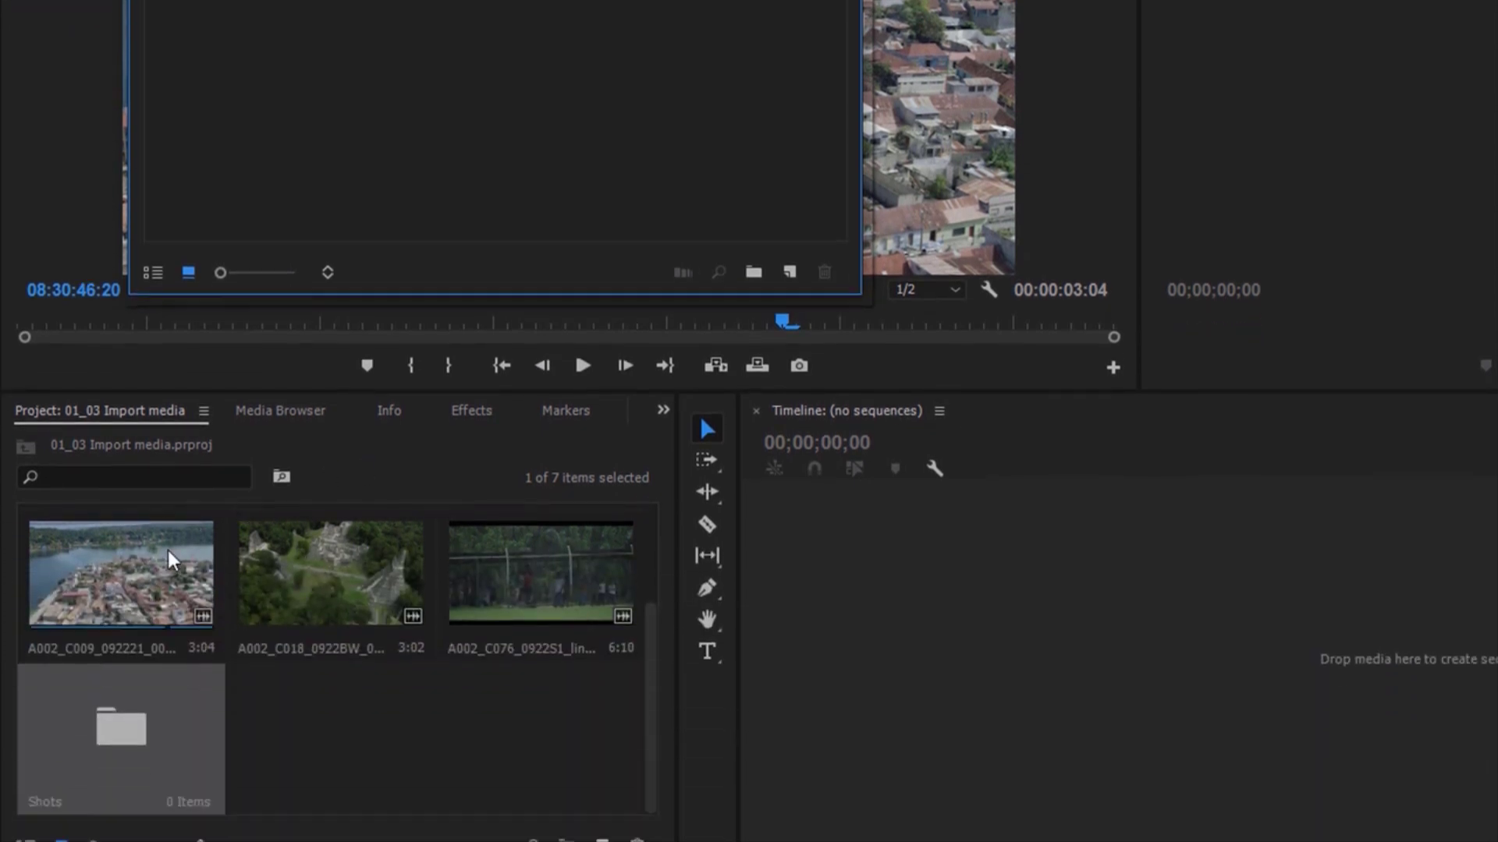
- Group the A002_C009, A002_C018 and A002_C076 clips of the lower row in a new bin named Shots 2, and move its window aside
click(169, 651)
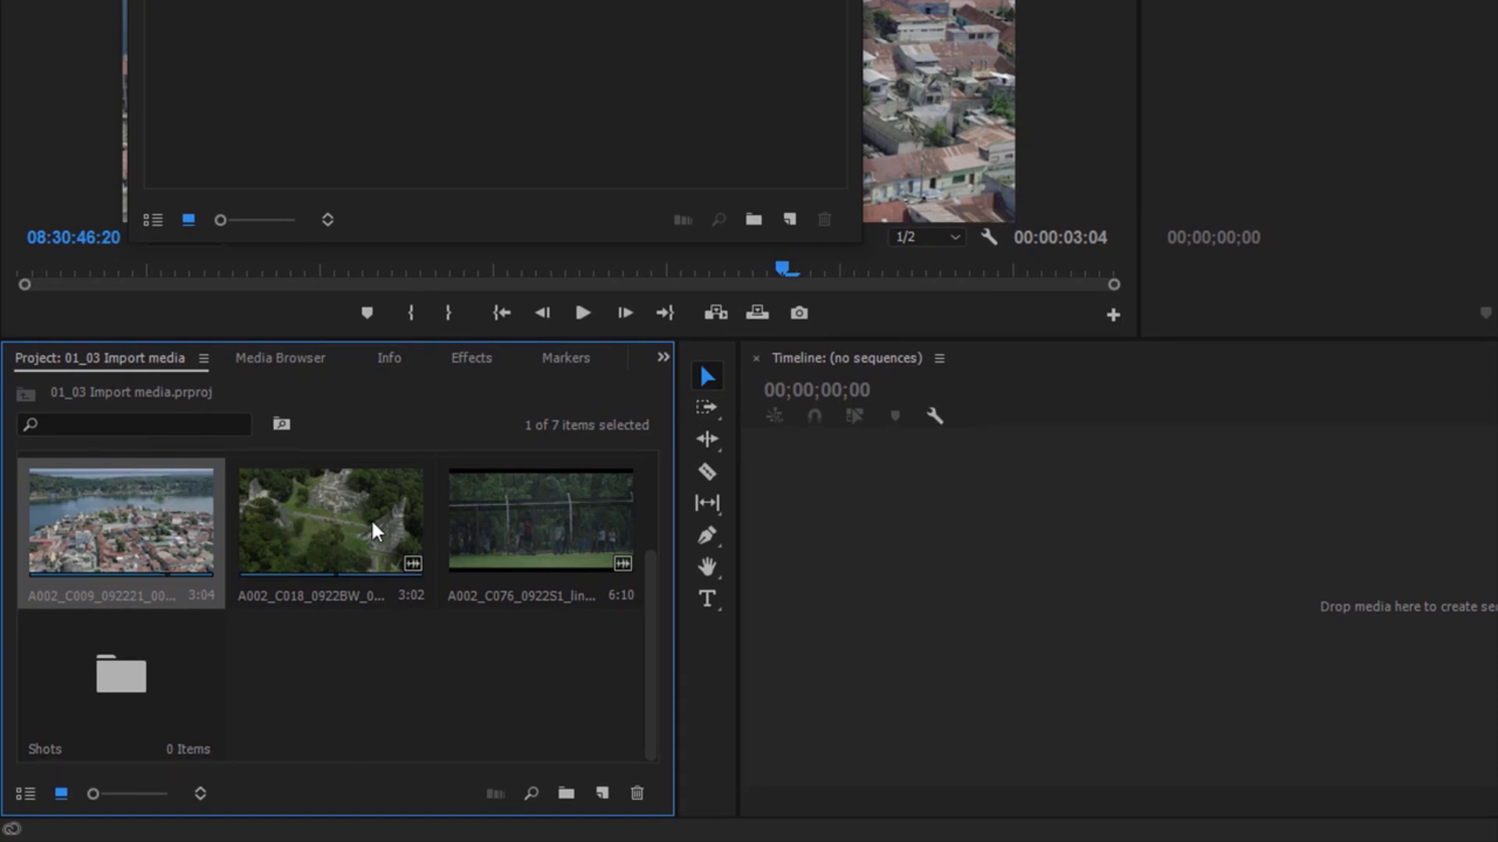
shift+click(520, 495)
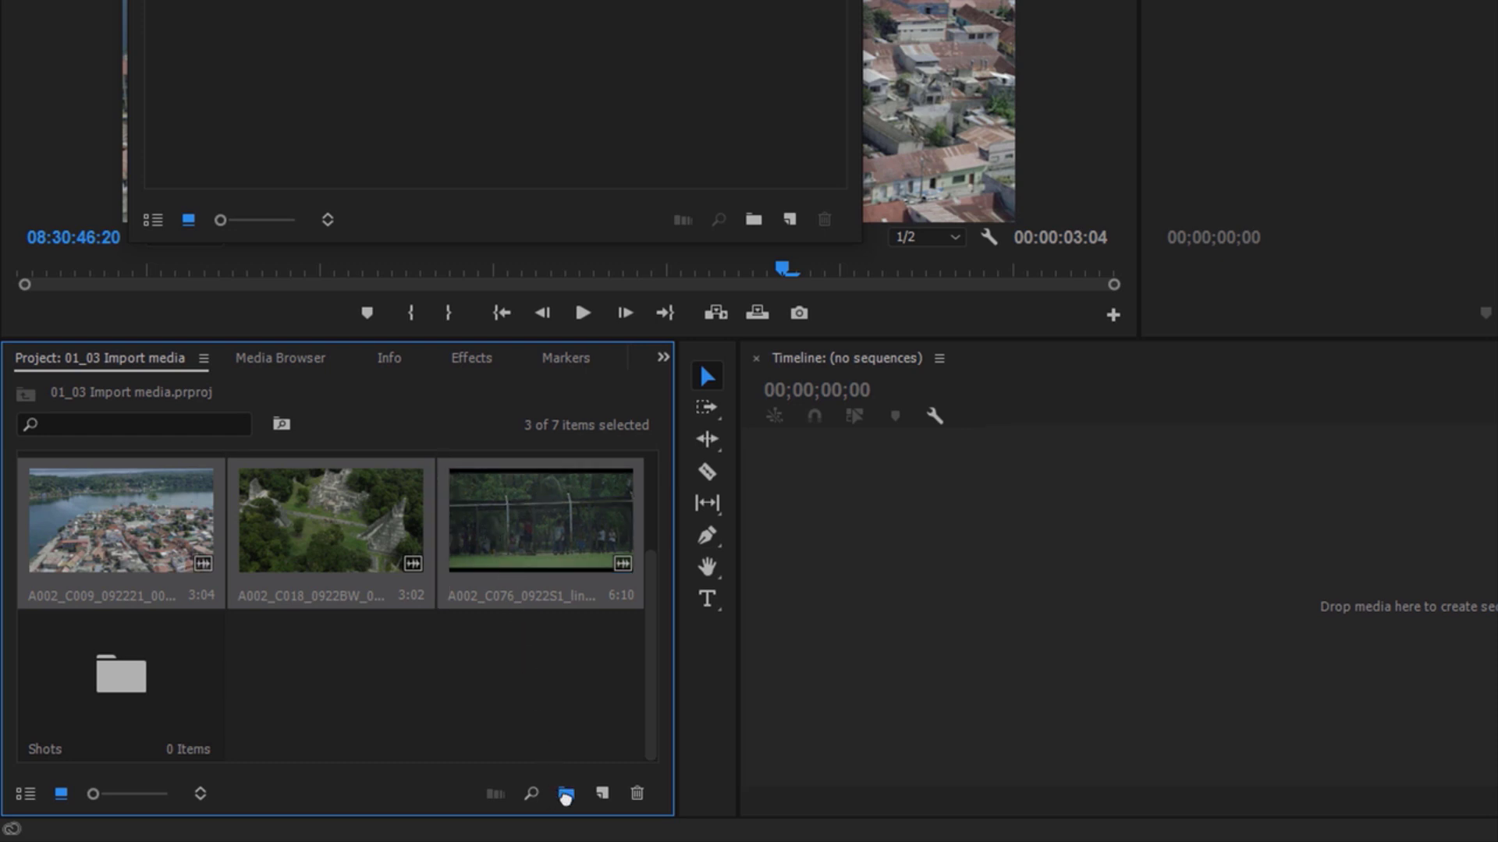
click(565, 796)
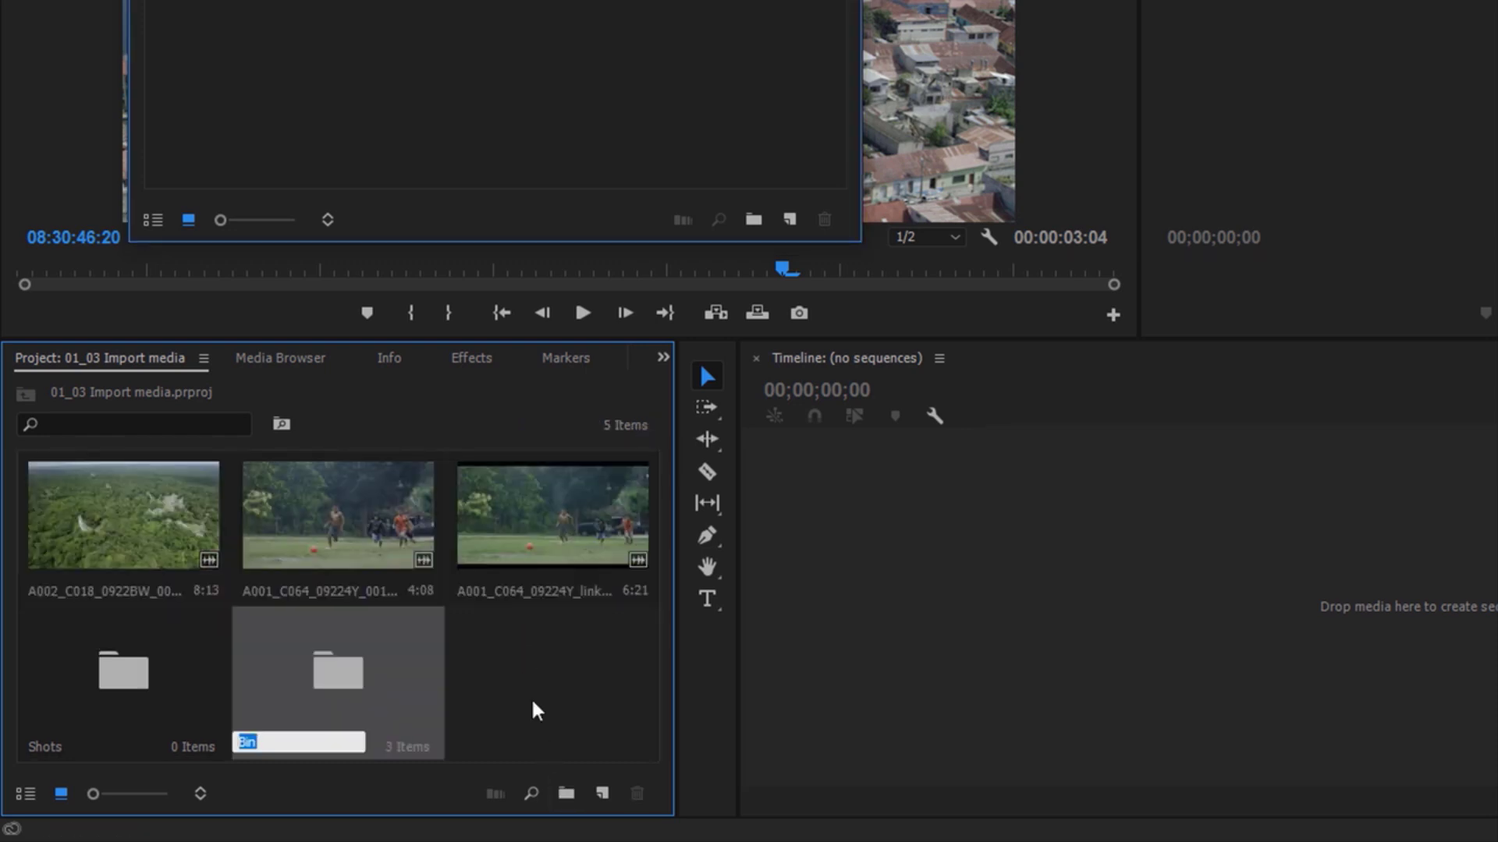
text(Shots)
key(Return)
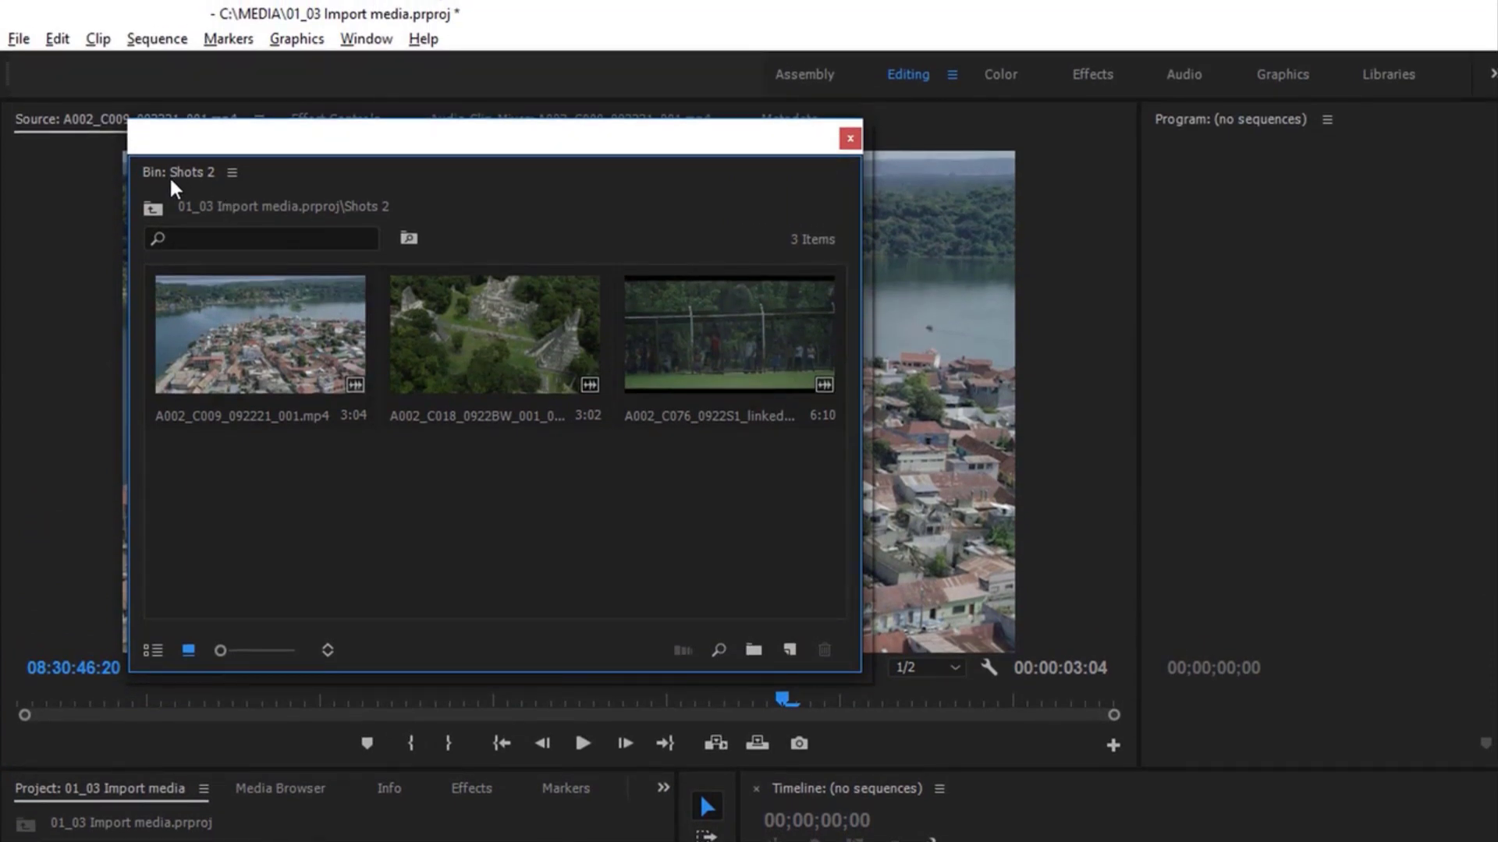
drag(278, 137, 728, 204)
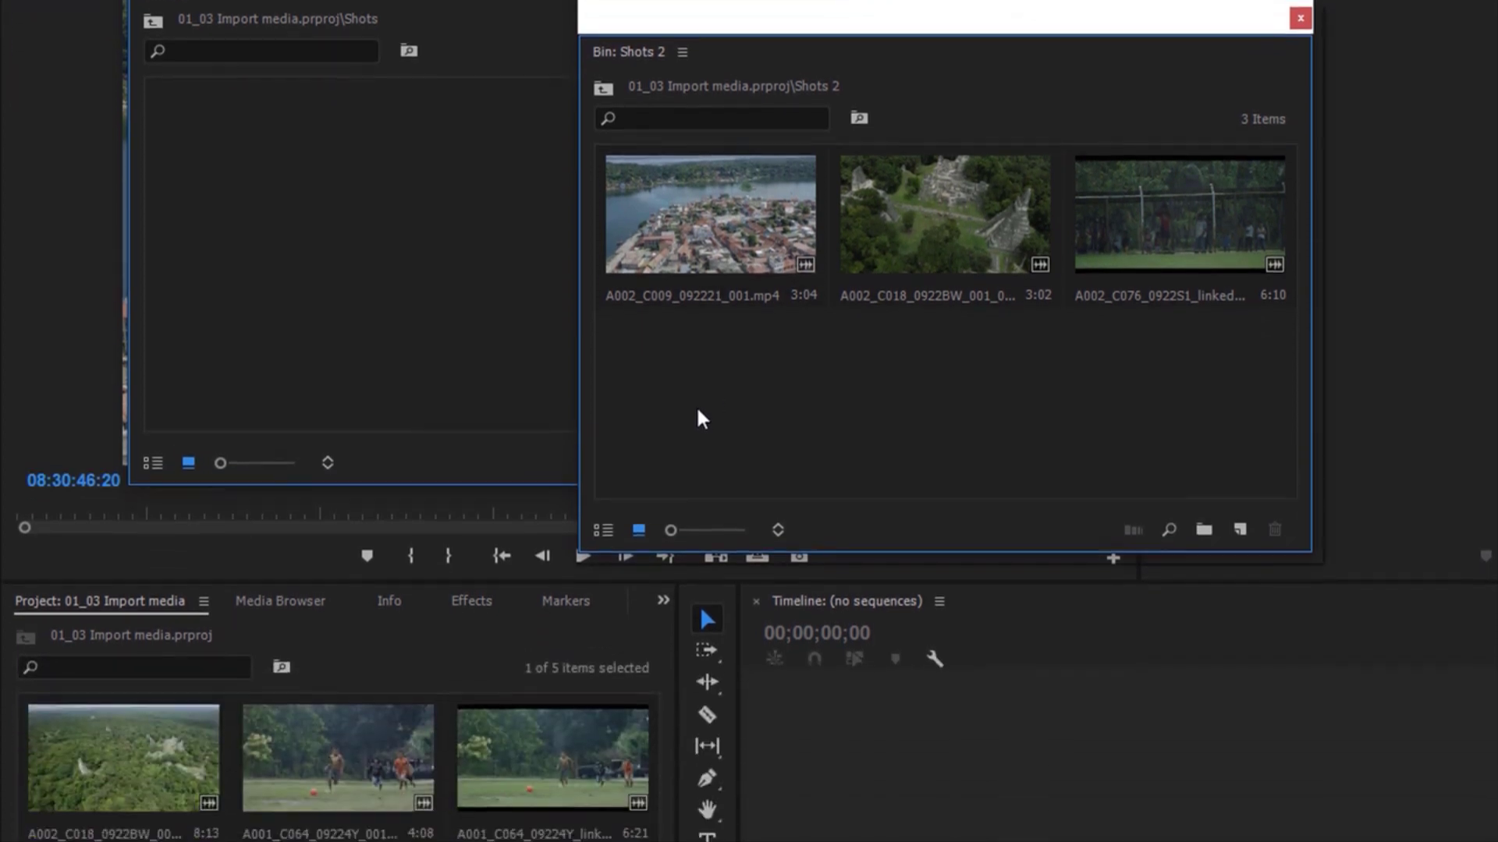
- Nest the Shots and Shots 2 bins in a new bin named Media, and open it to select Shots 2
ctrl+click(105, 670)
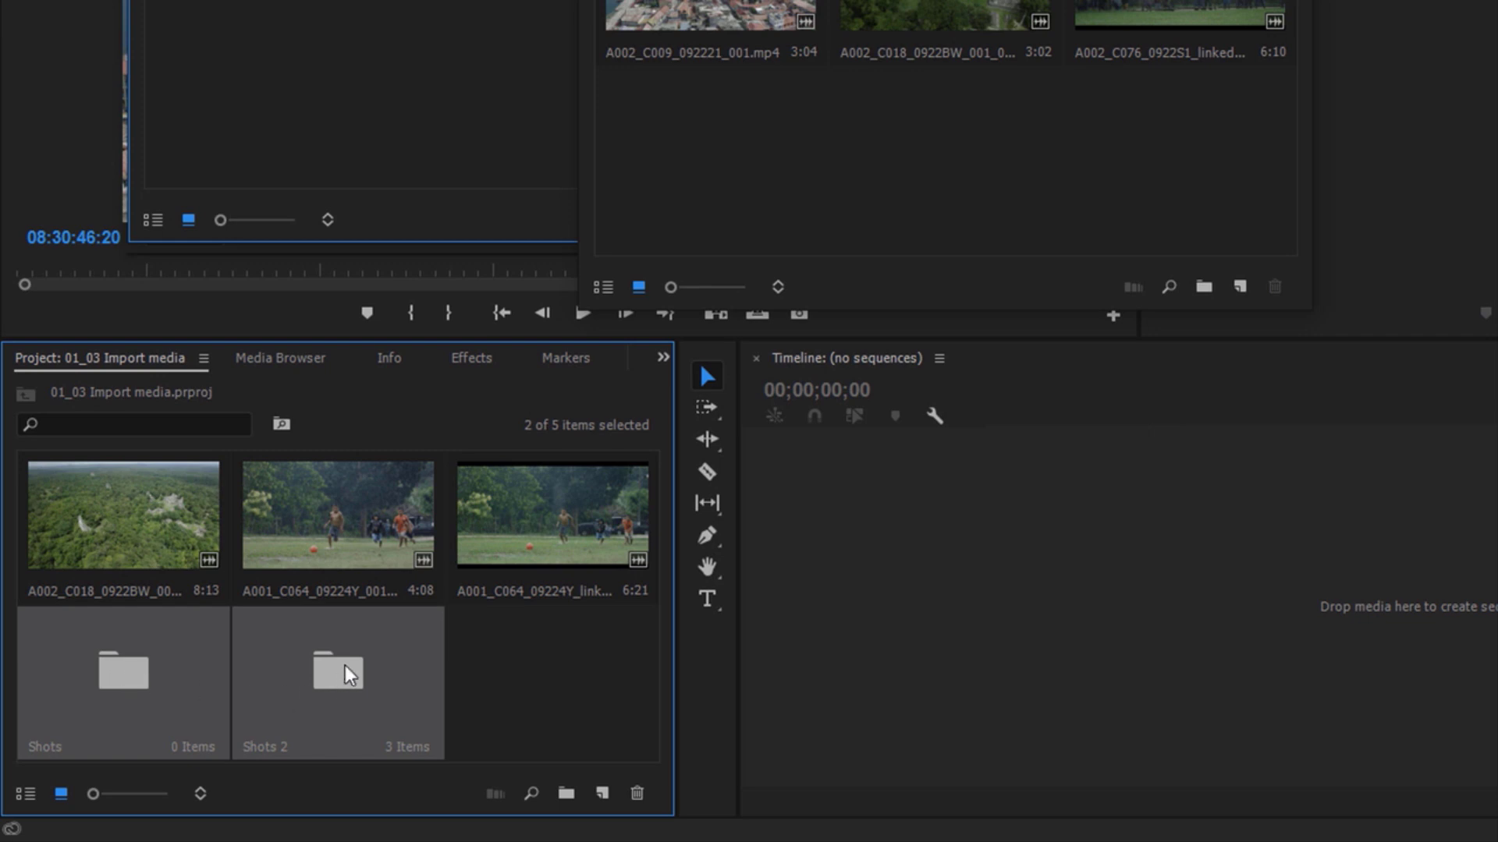
click(567, 794)
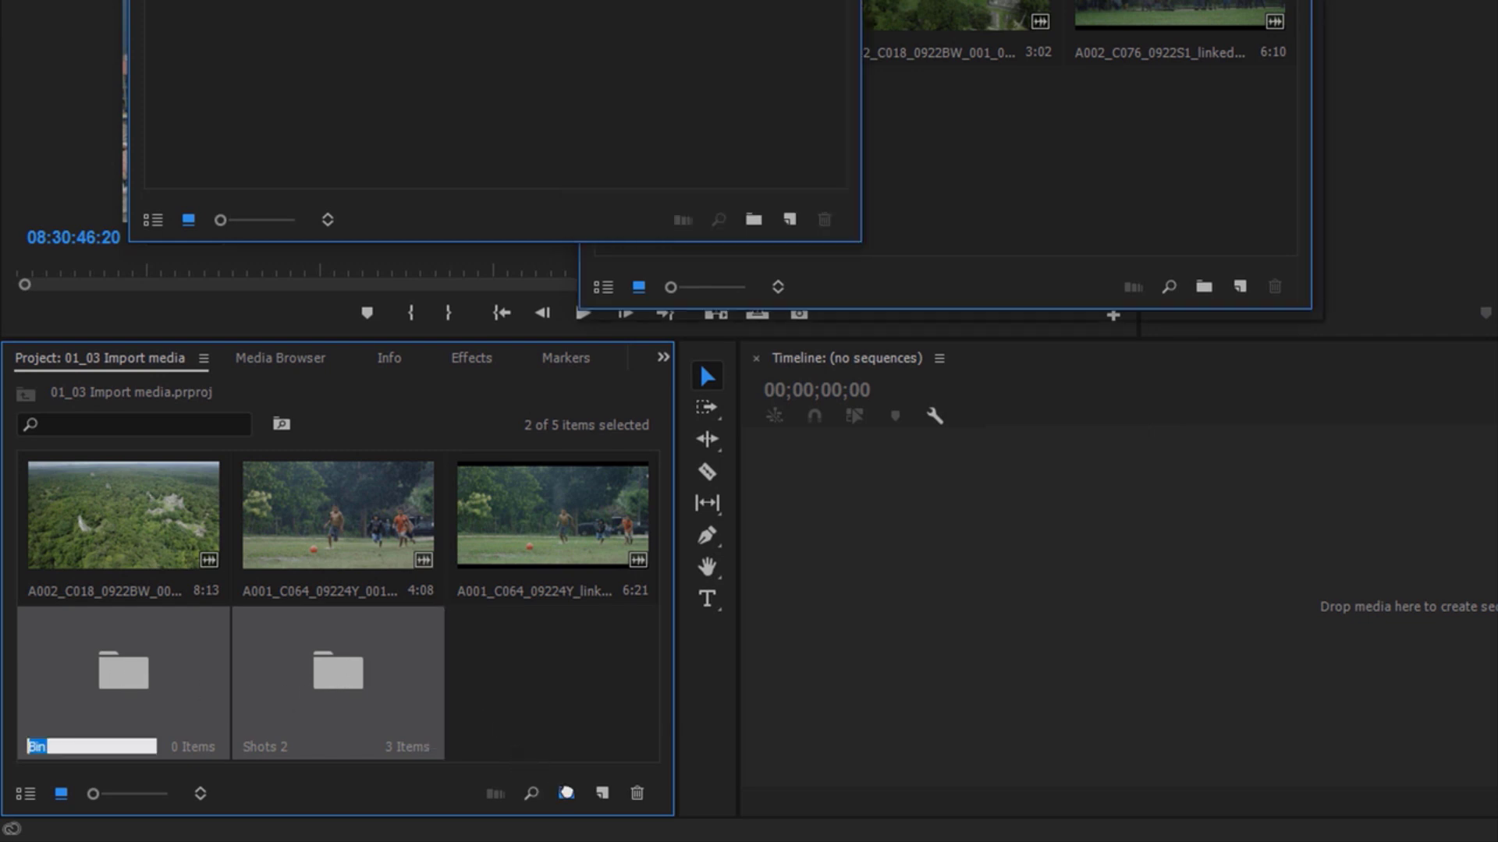
text(Media)
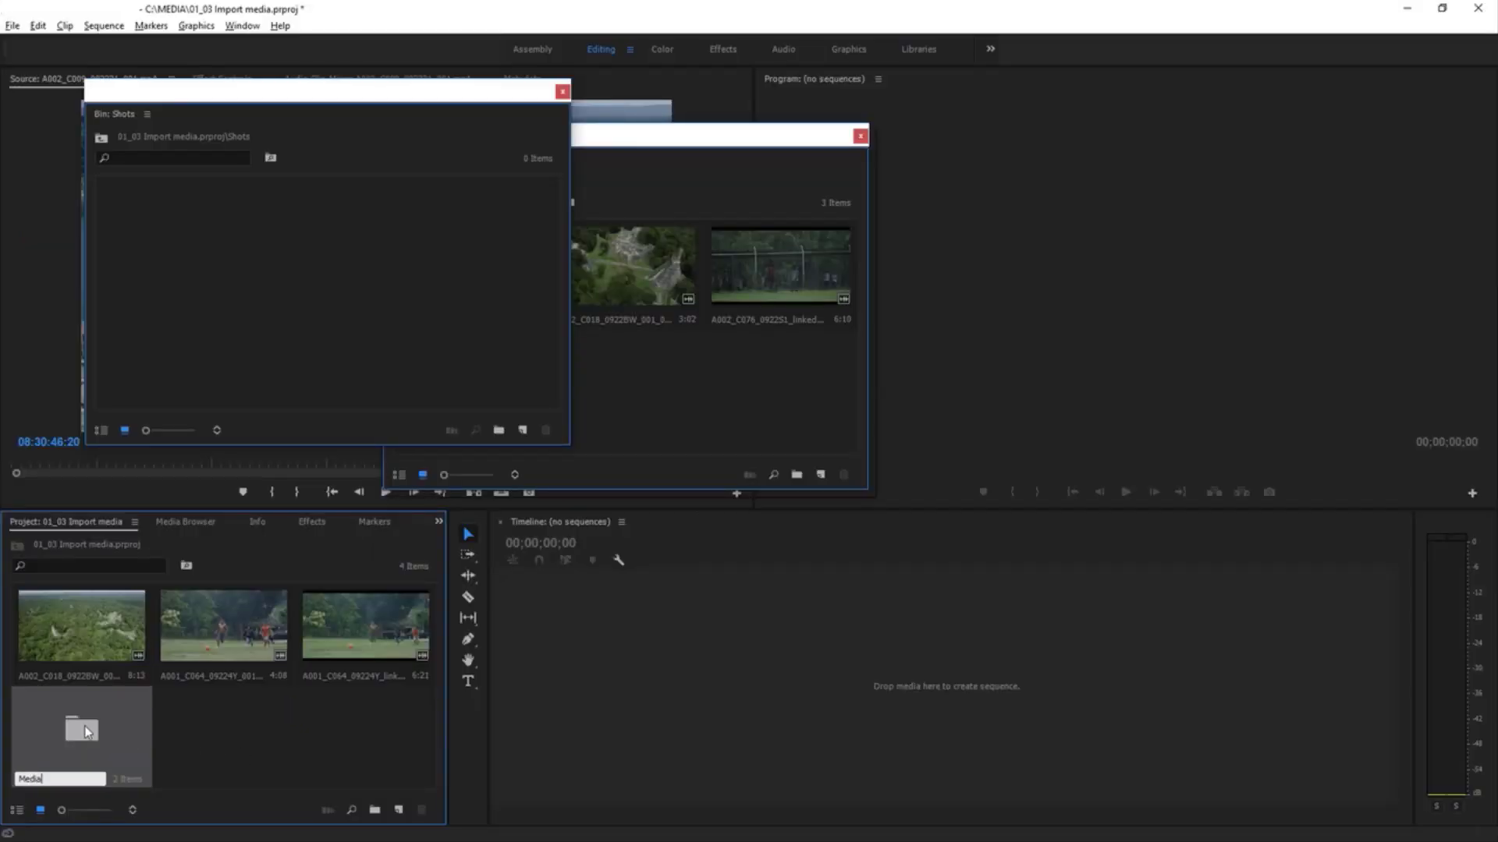
double_click(85, 731)
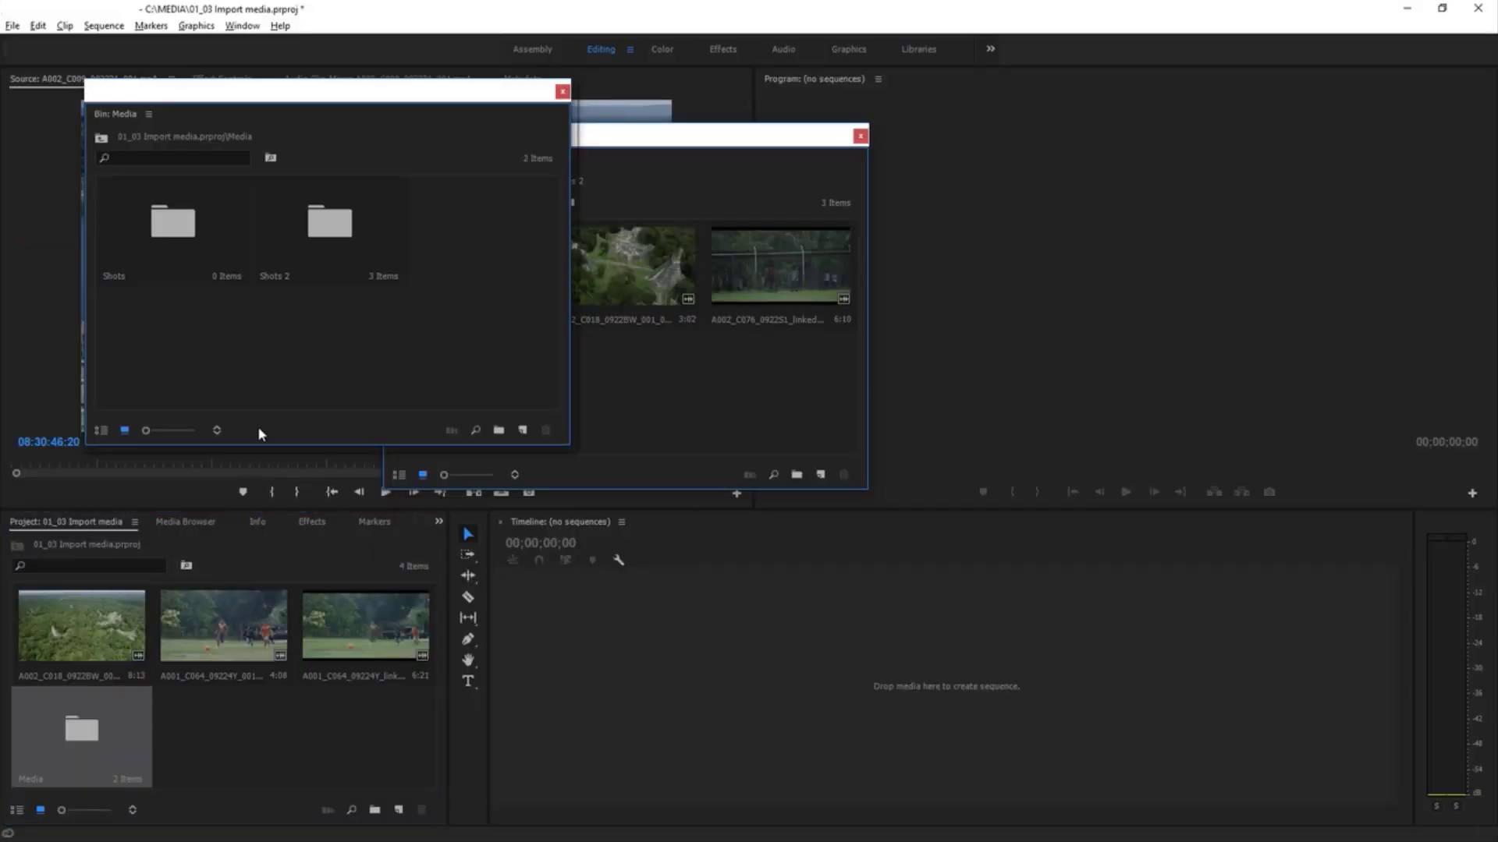
click(220, 237)
click(324, 233)
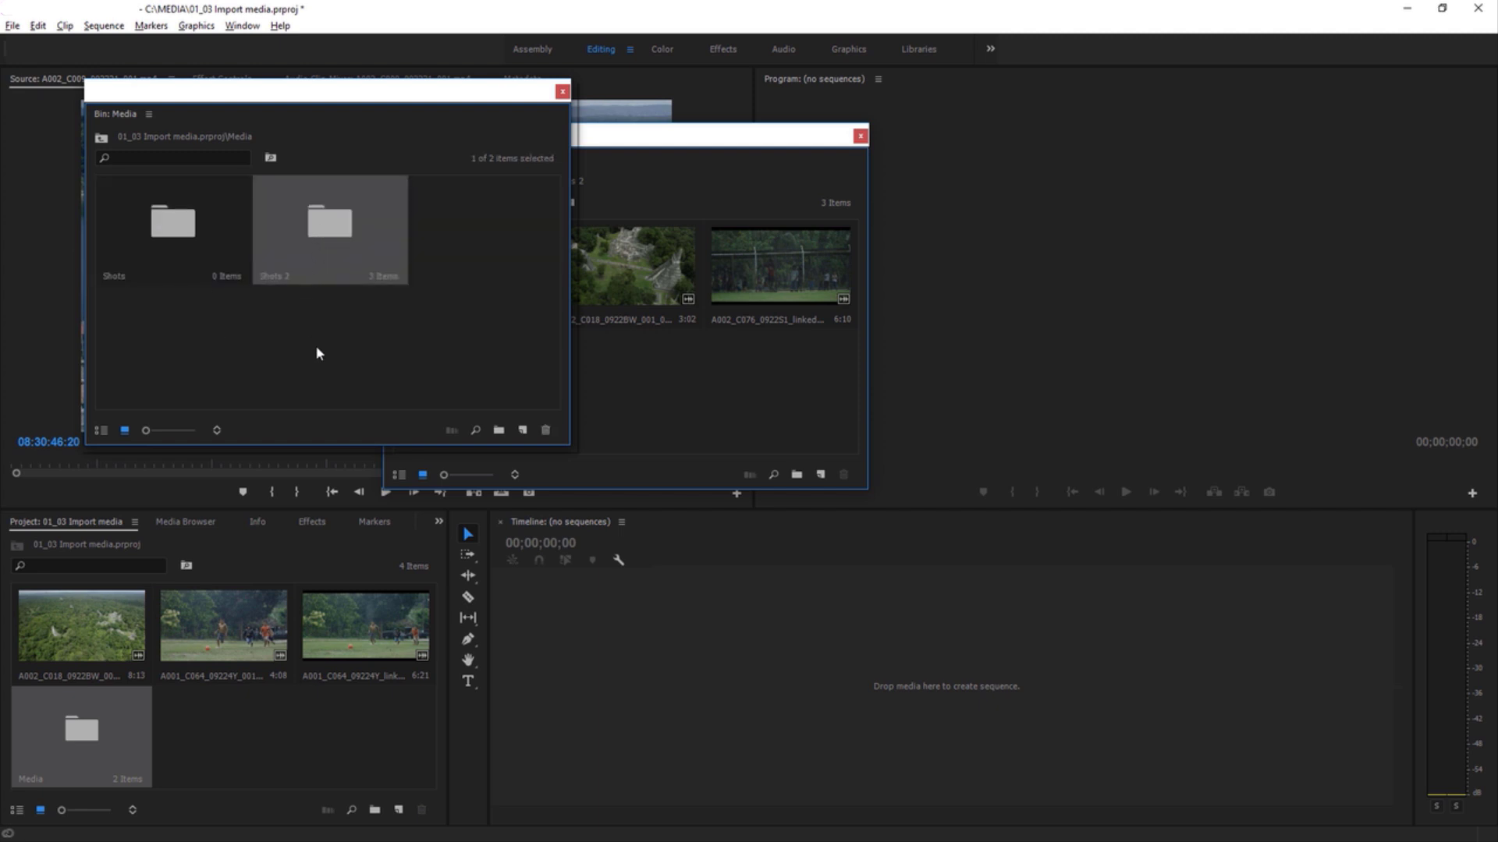
- Switch to File Explorer, rename the Media Files folder inside MEDIA as Media Files different, and return to Premiere Pro
key(alt+Tab)
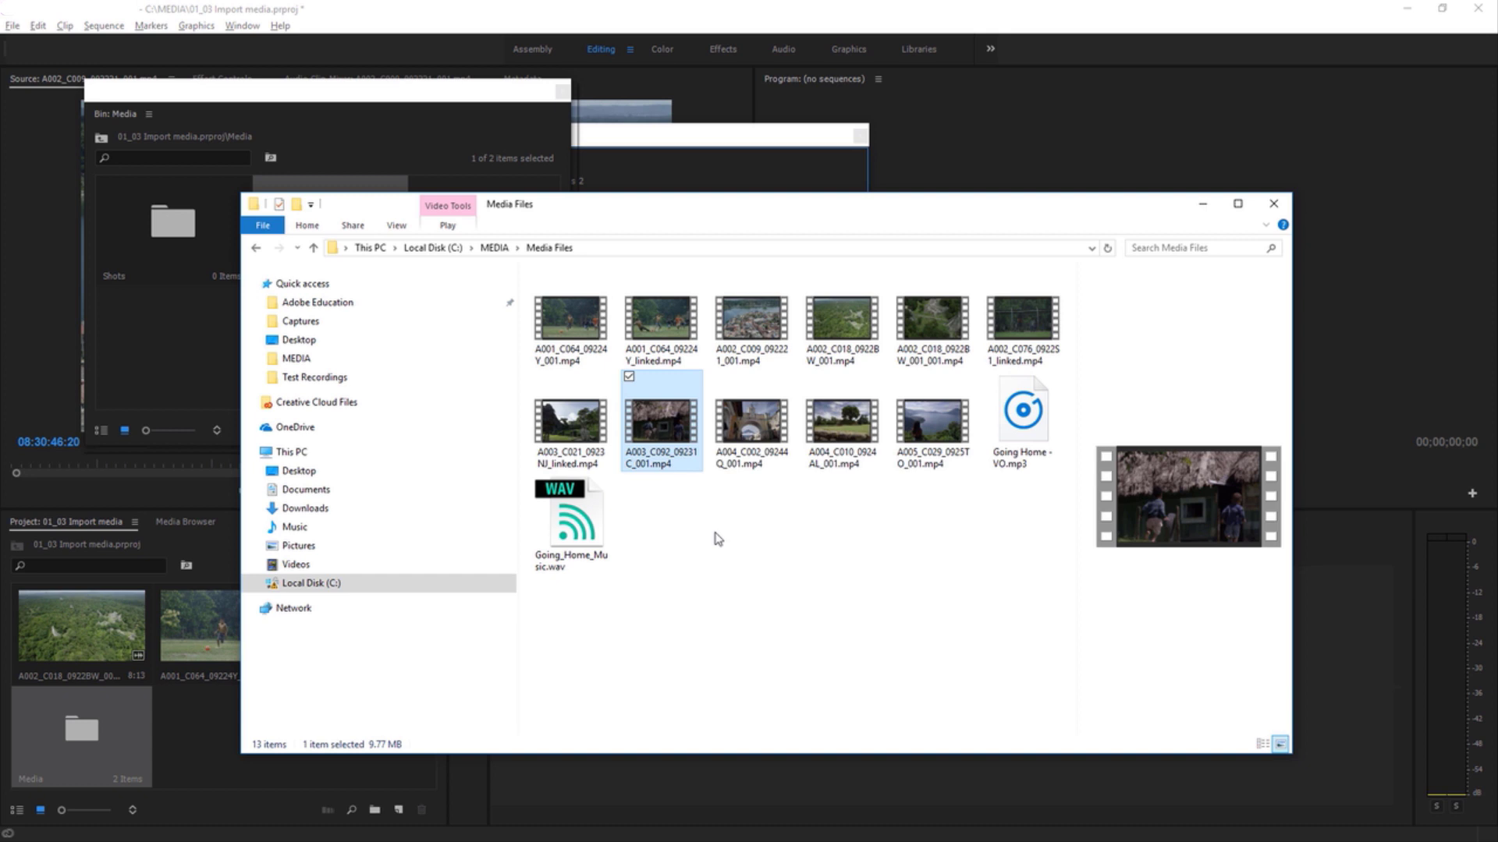
click(491, 250)
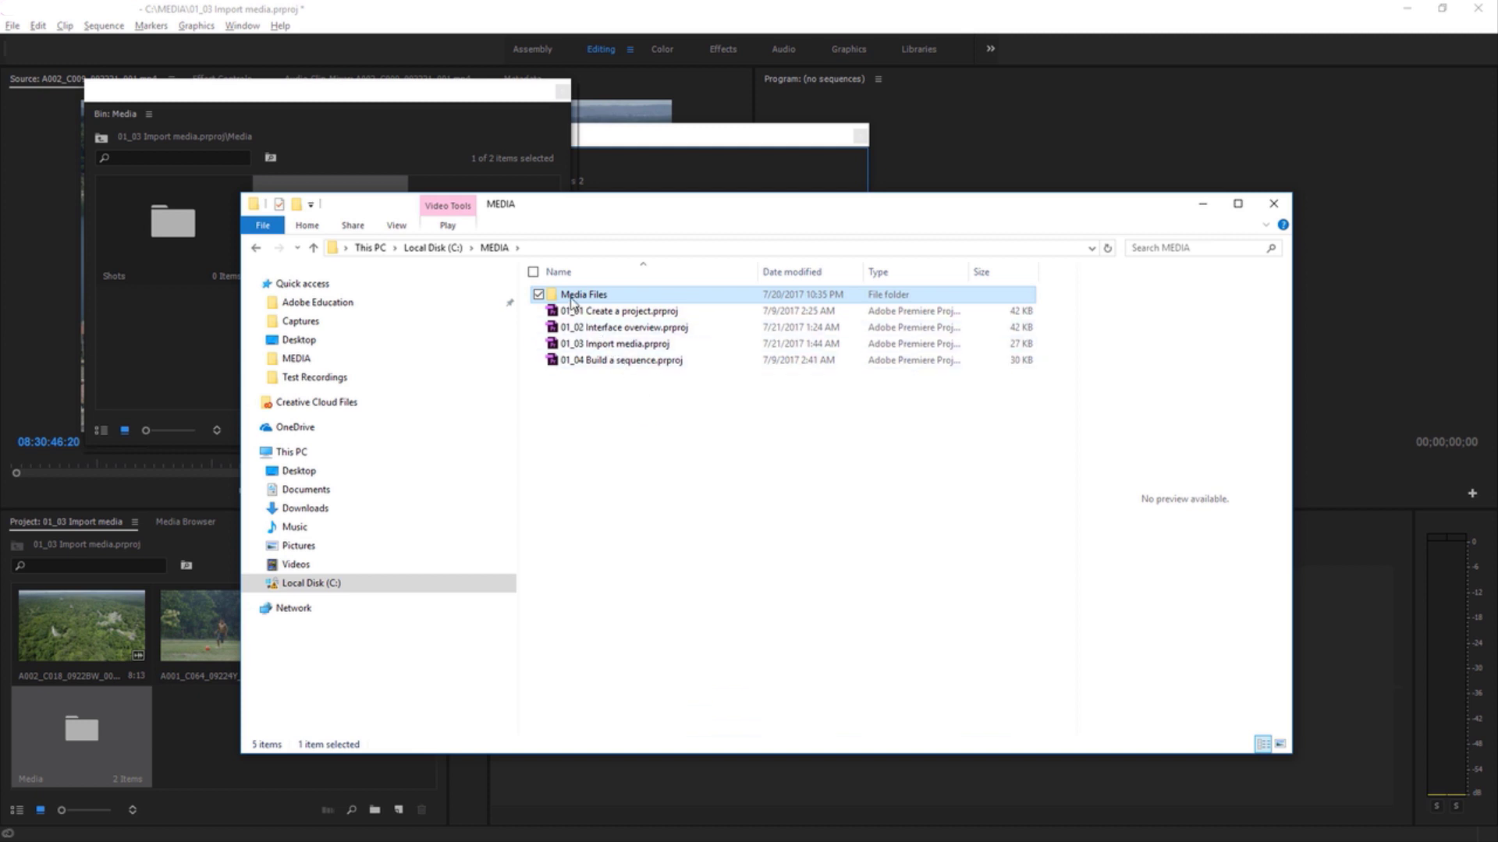
click(573, 297)
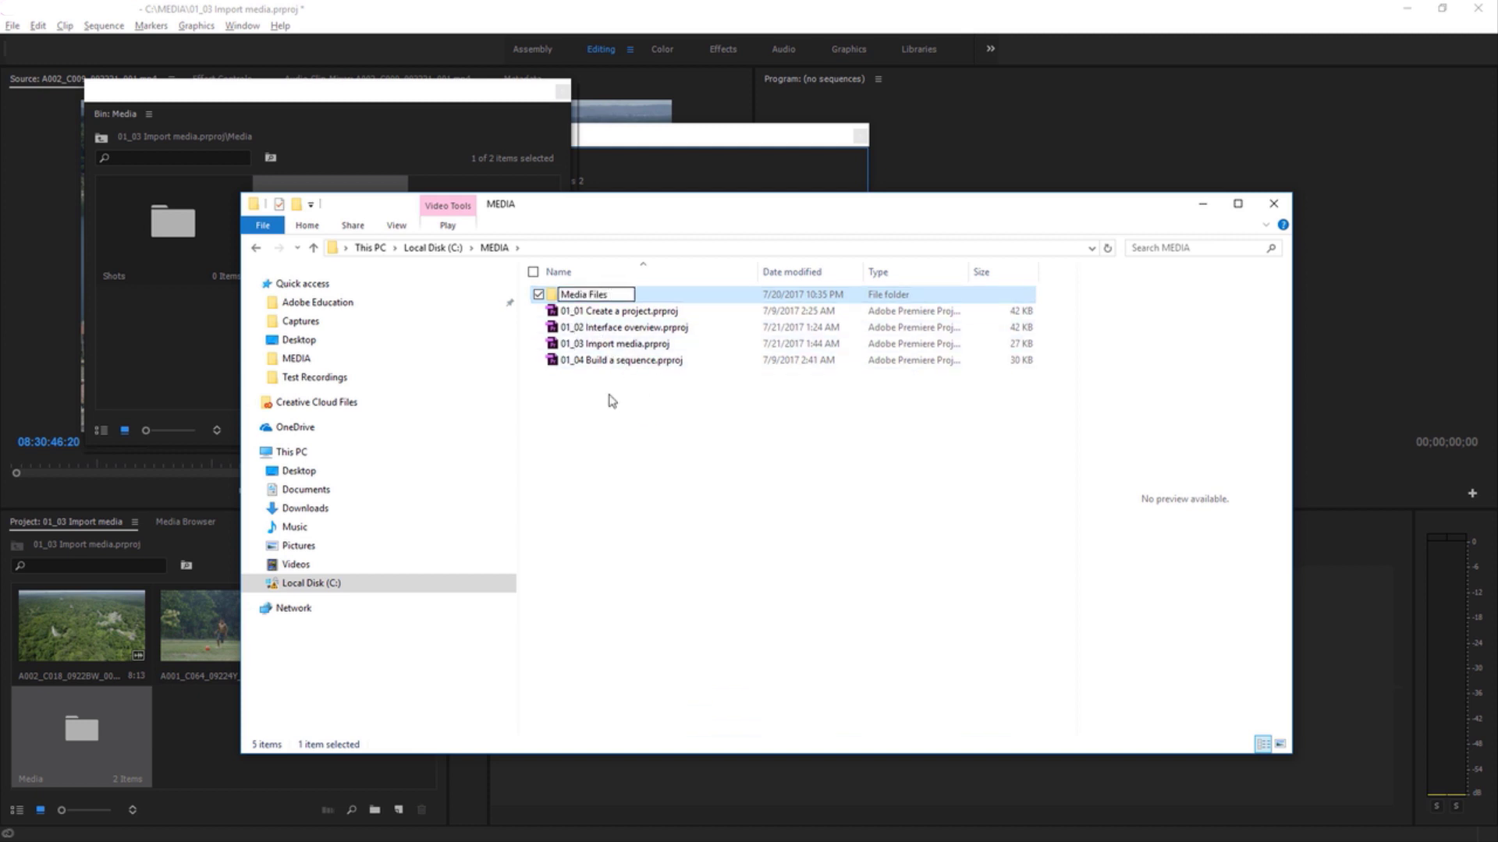
text(different)
key(Return)
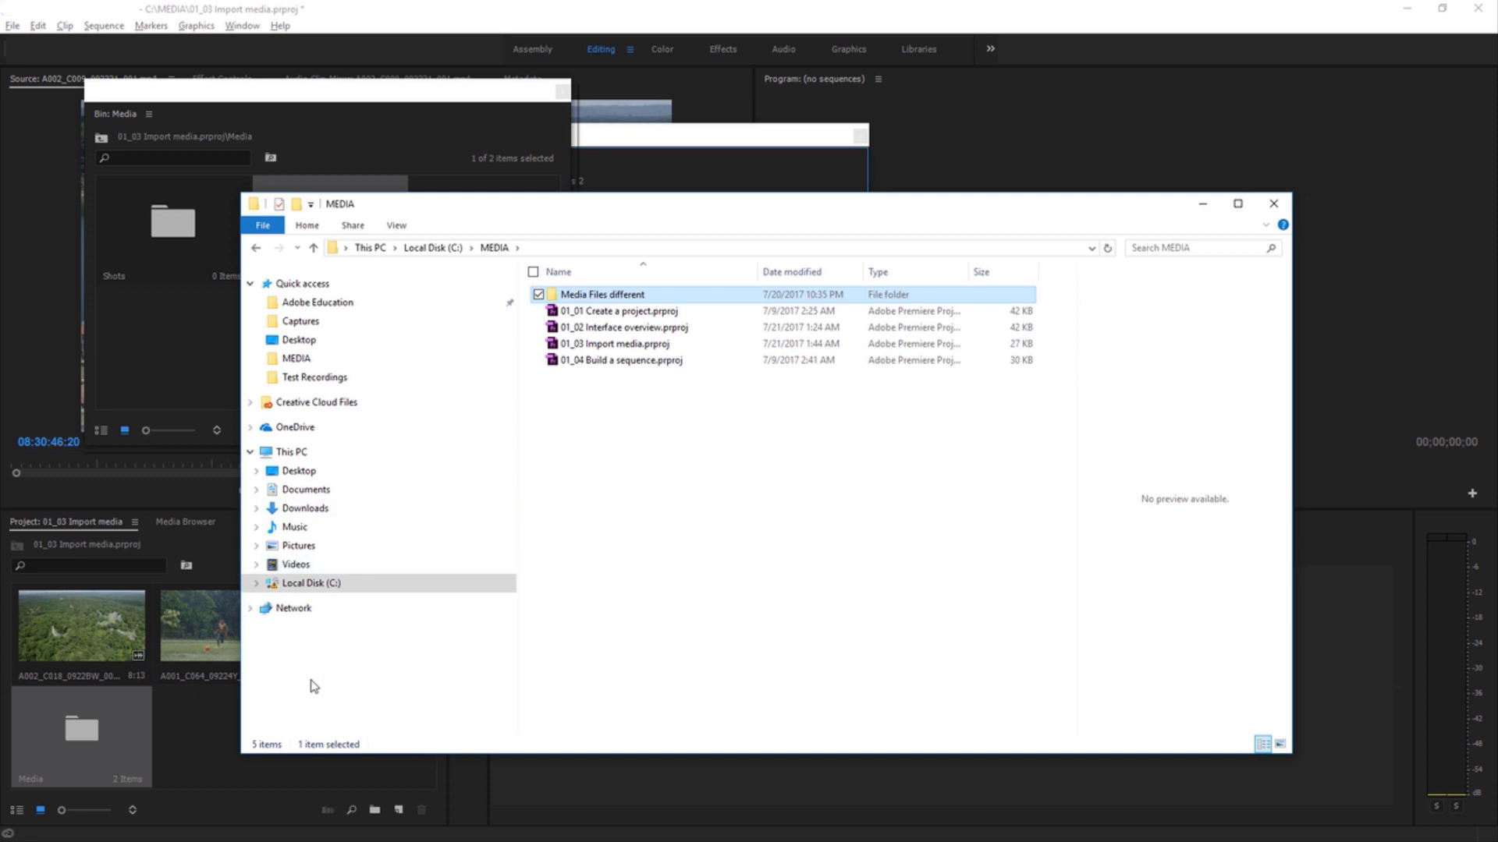
click(220, 704)
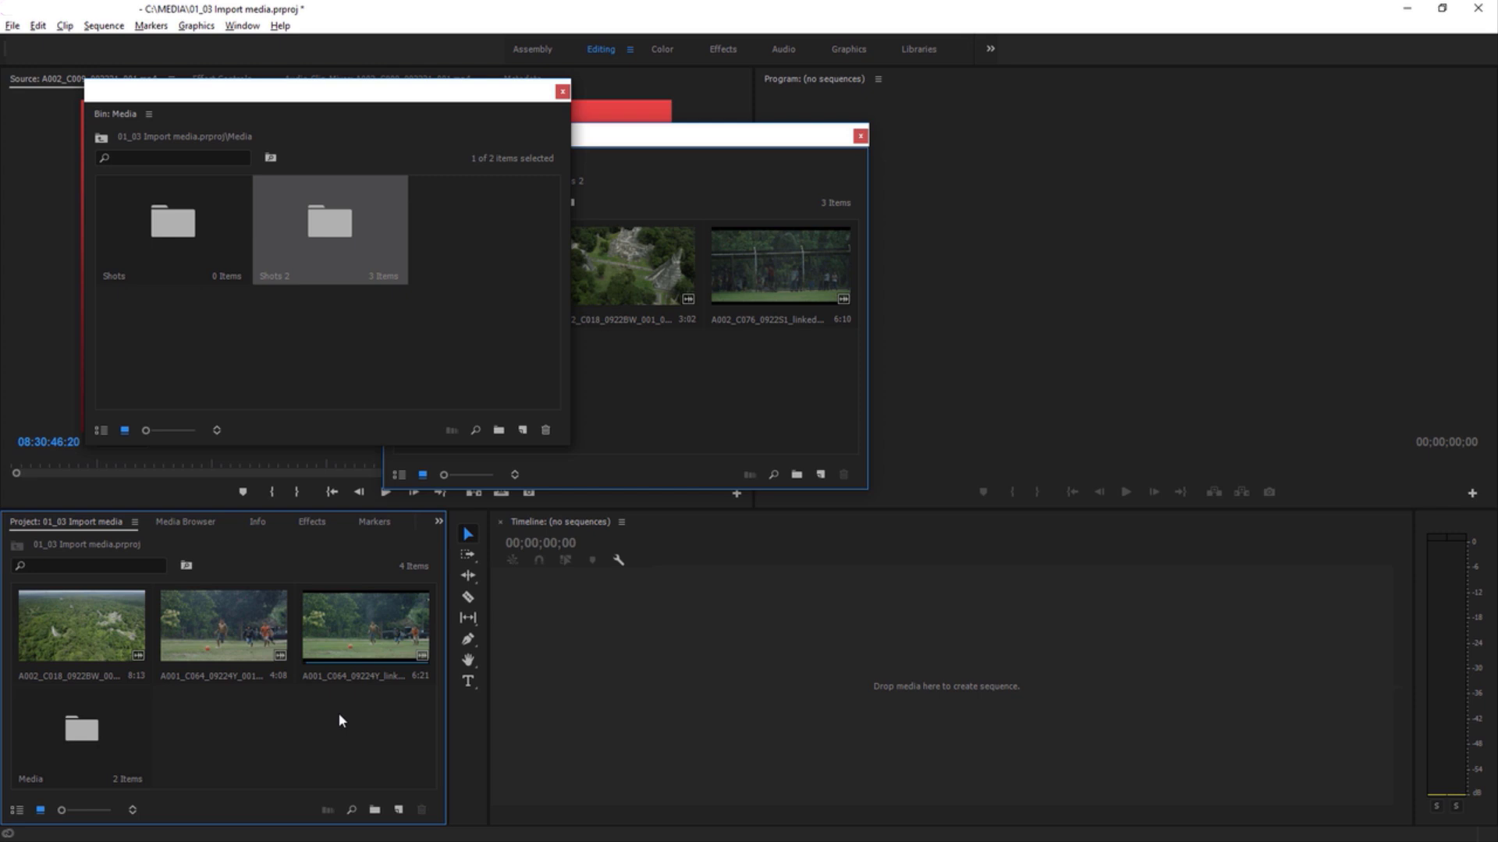
- Load A001_C064_09224Y_linked.mp4 in the Source Monitor, and close the floating Media, Shots and Shots 2 bin windows
double_click(367, 627)
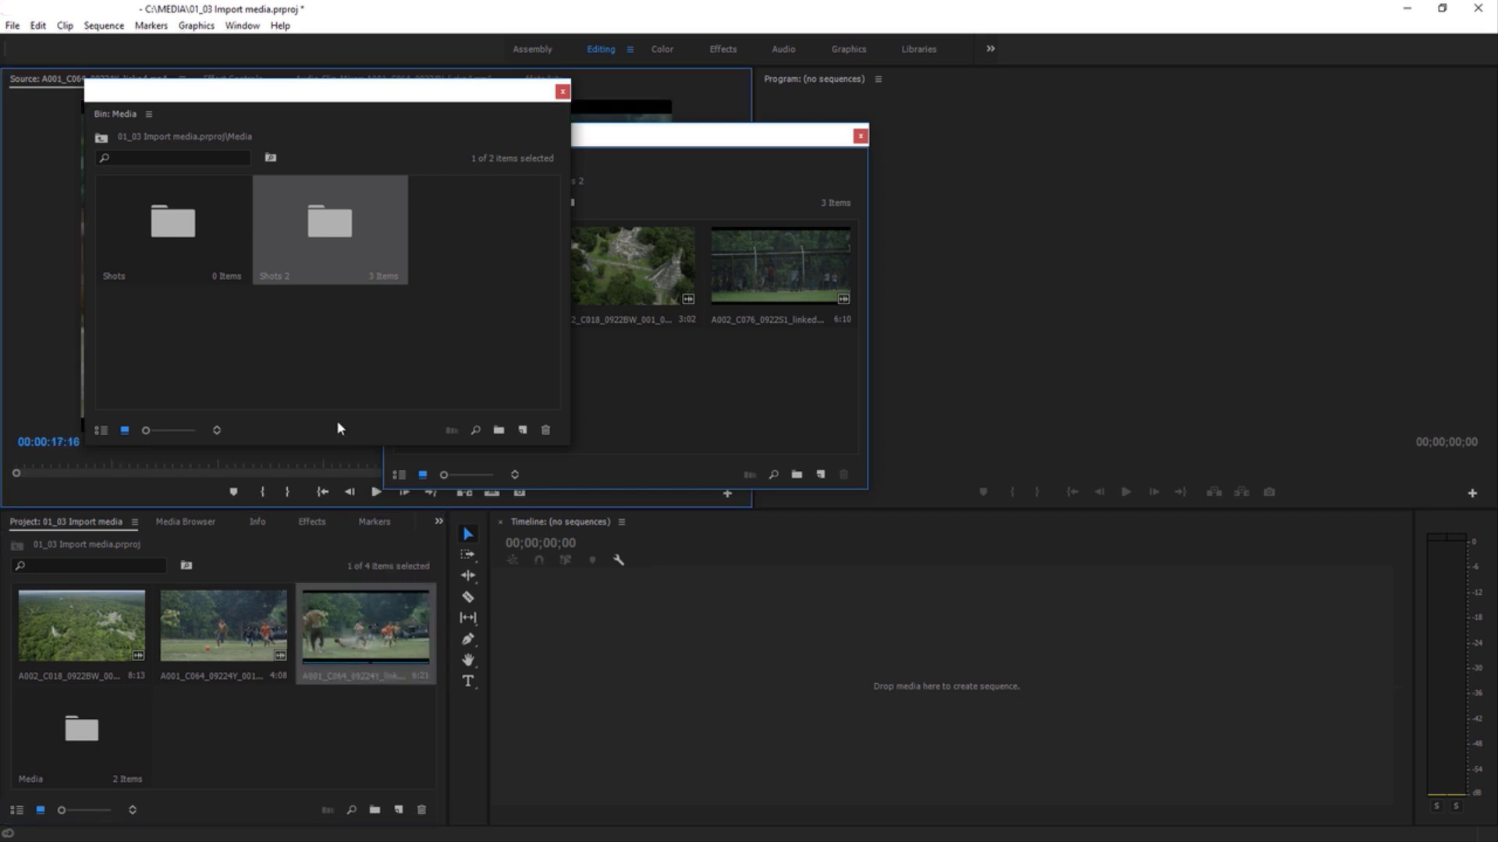
drag(309, 98, 344, 413)
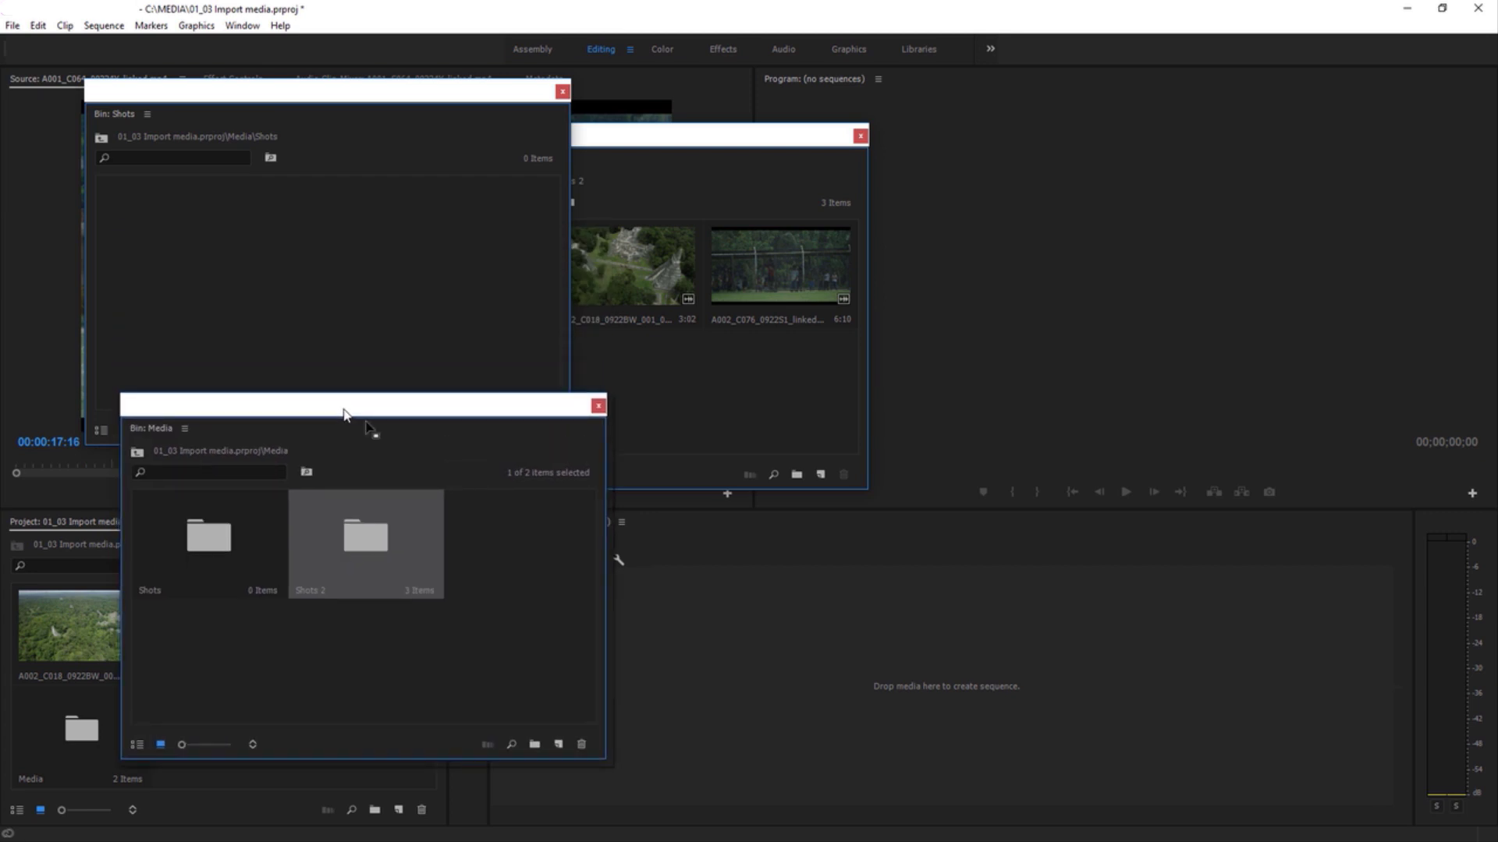
click(599, 406)
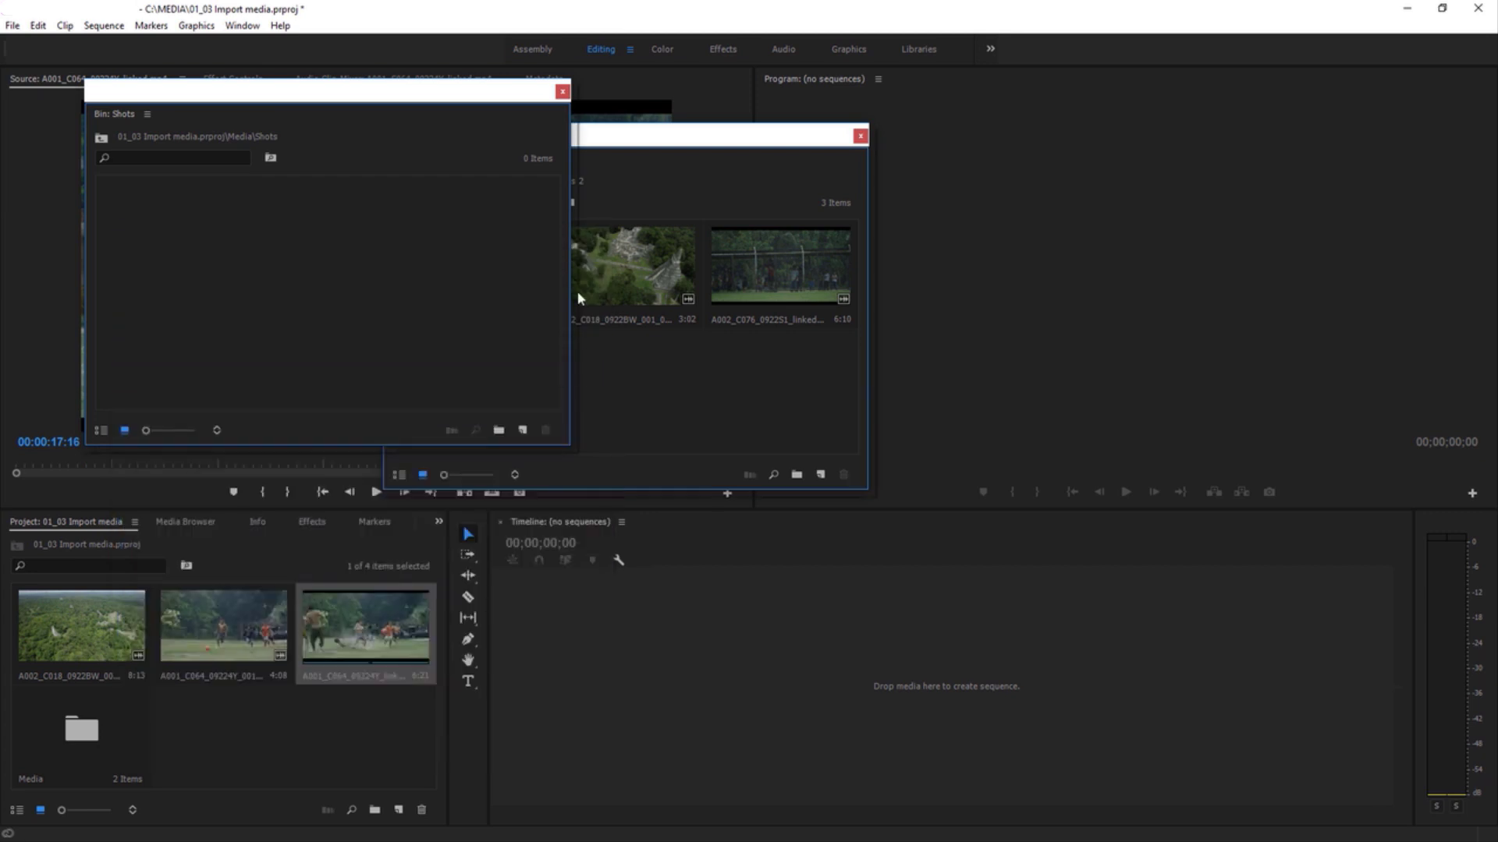
click(561, 92)
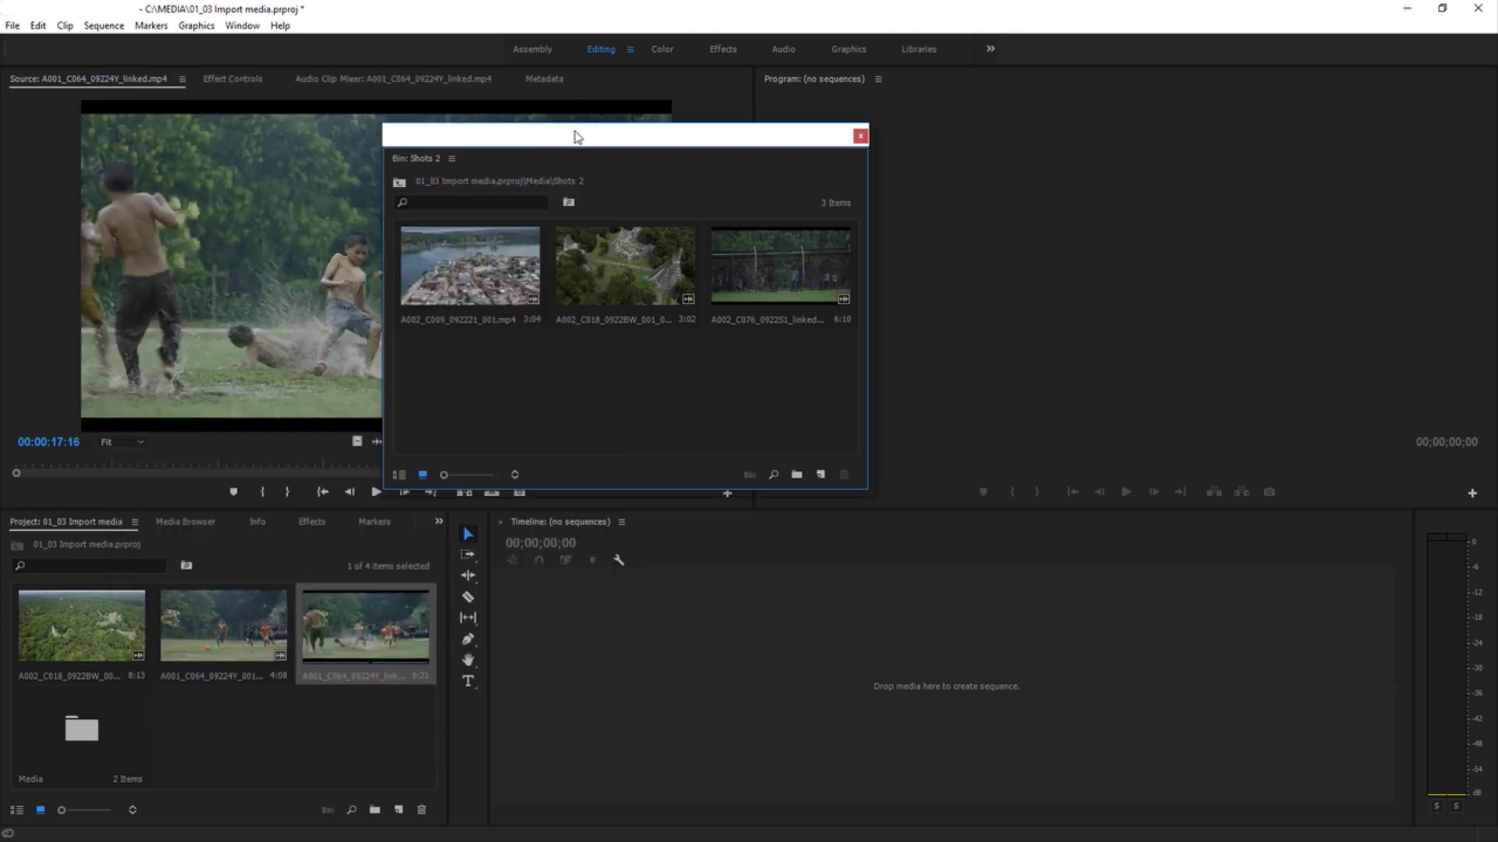
click(860, 135)
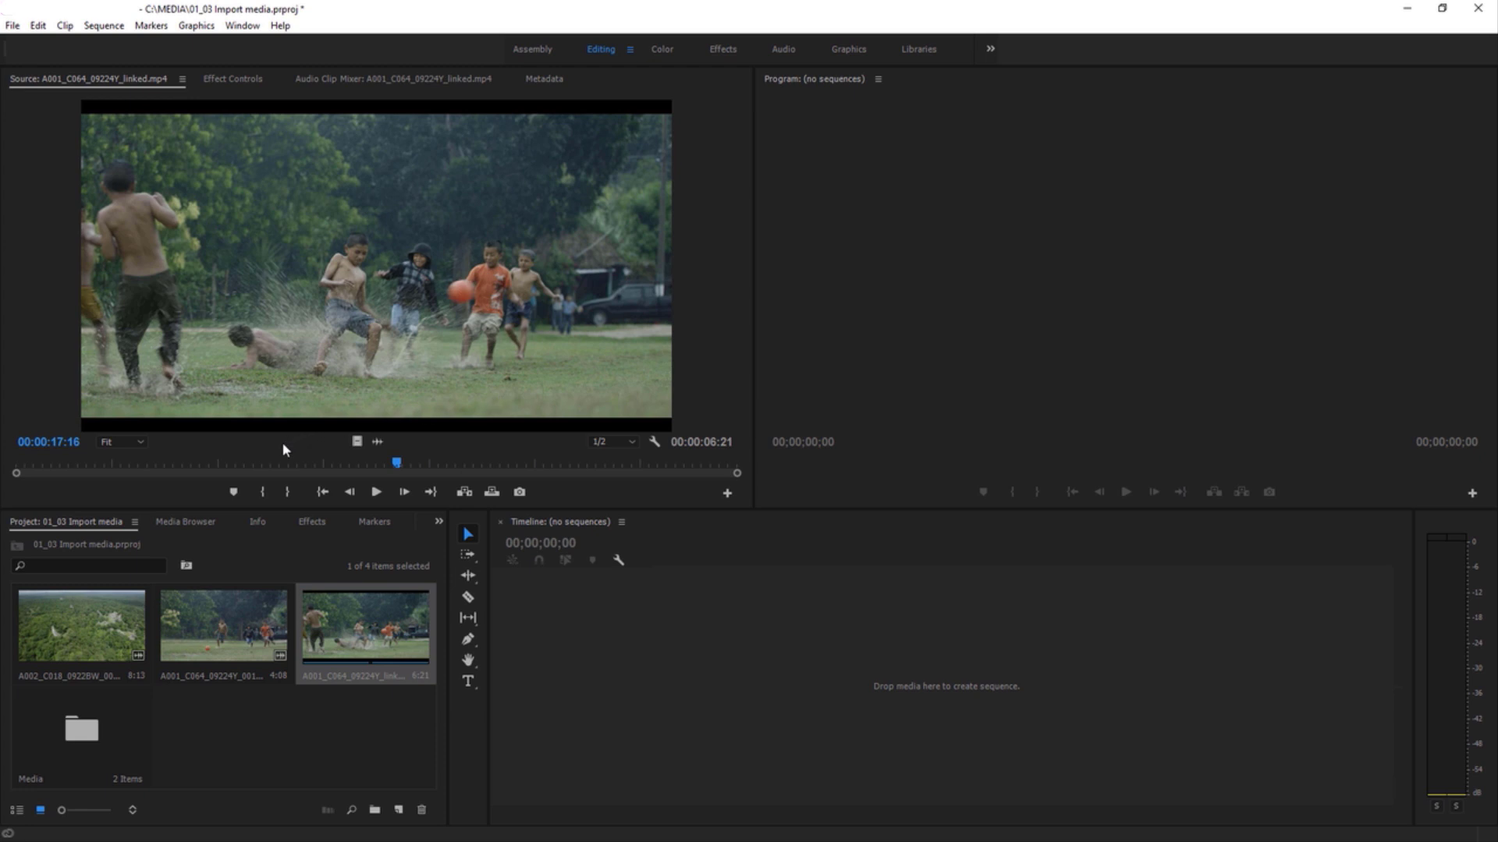
- Check the MEDIA folder in File Explorer, and reveal the source file of the A002_C018_0922BW_001.mp4 clip from the project
key(alt+Tab)
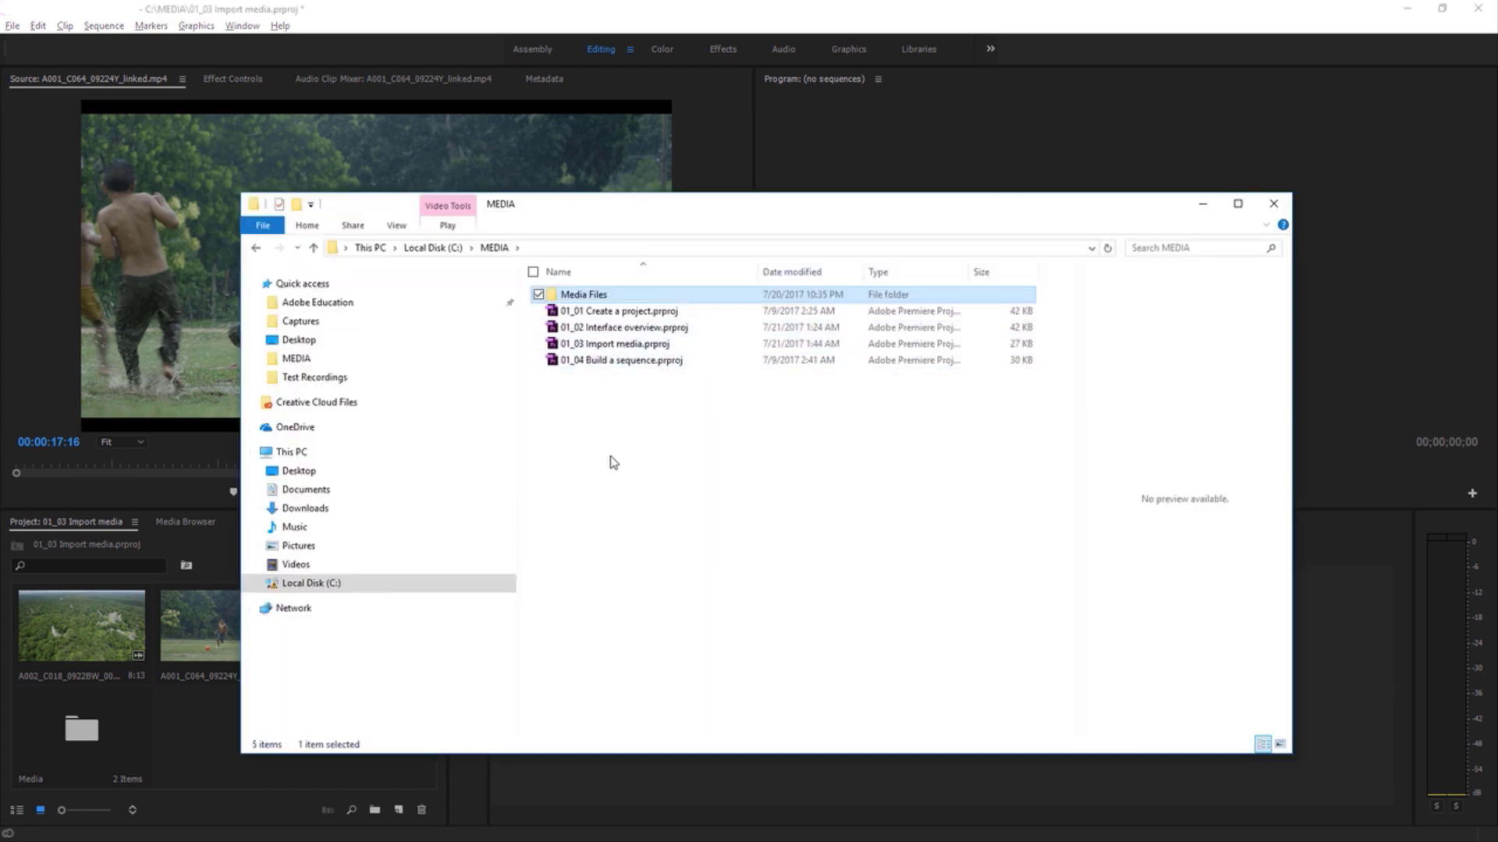
click(203, 703)
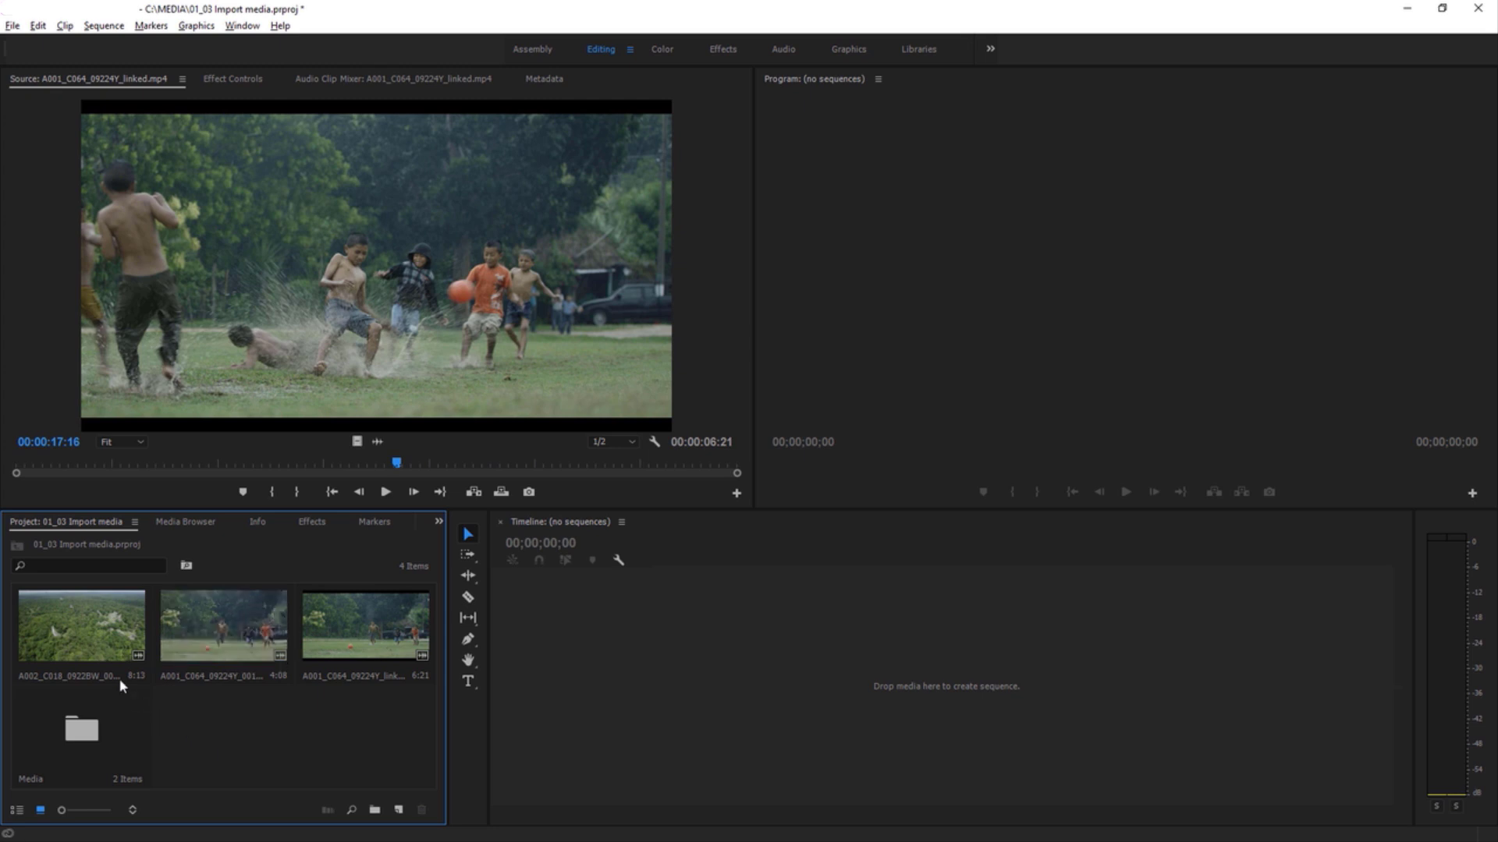
right_click(87, 616)
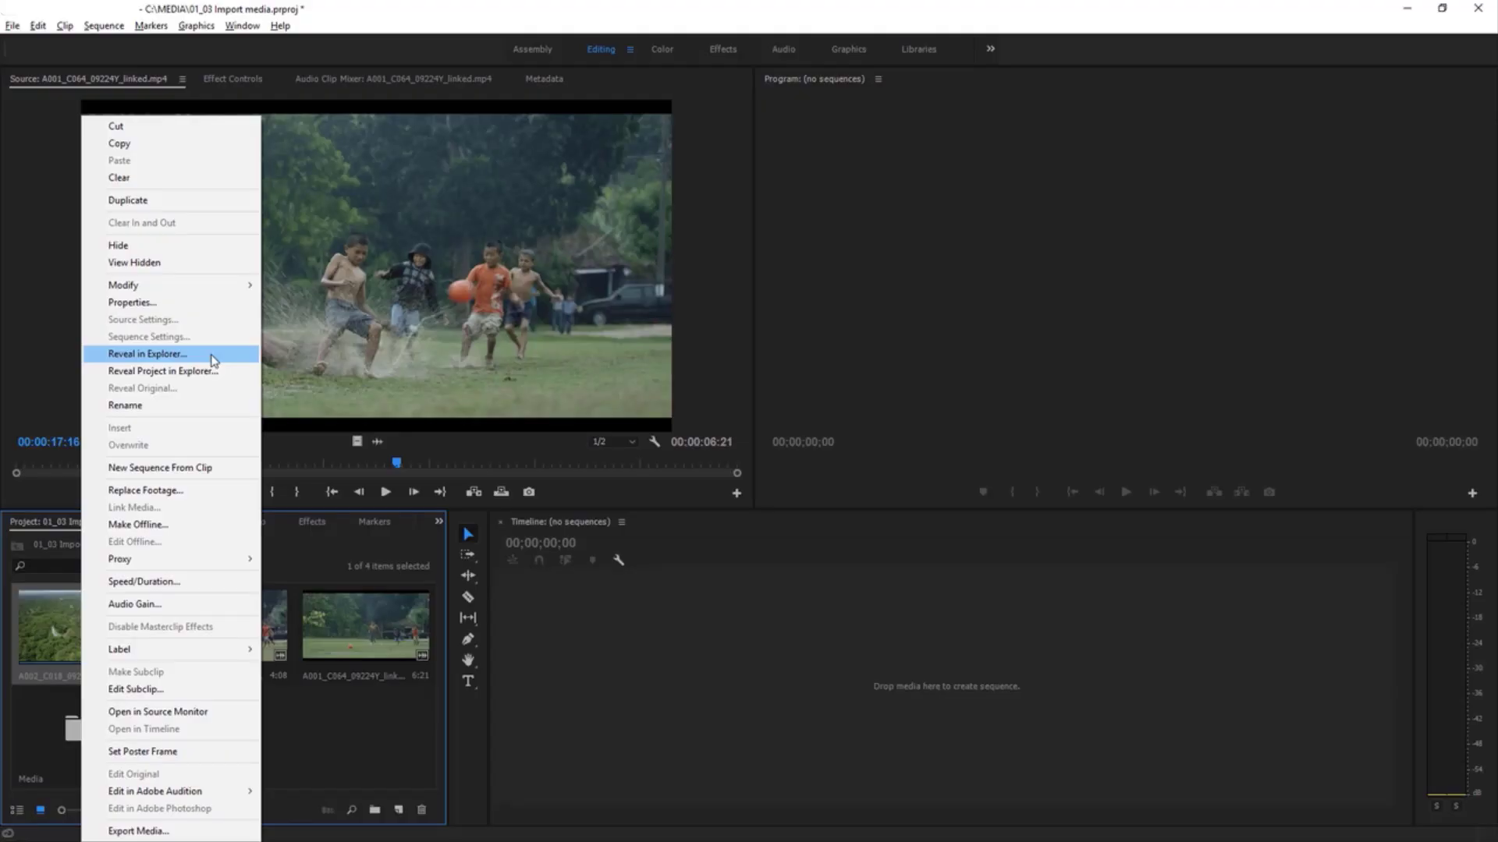
click(368, 353)
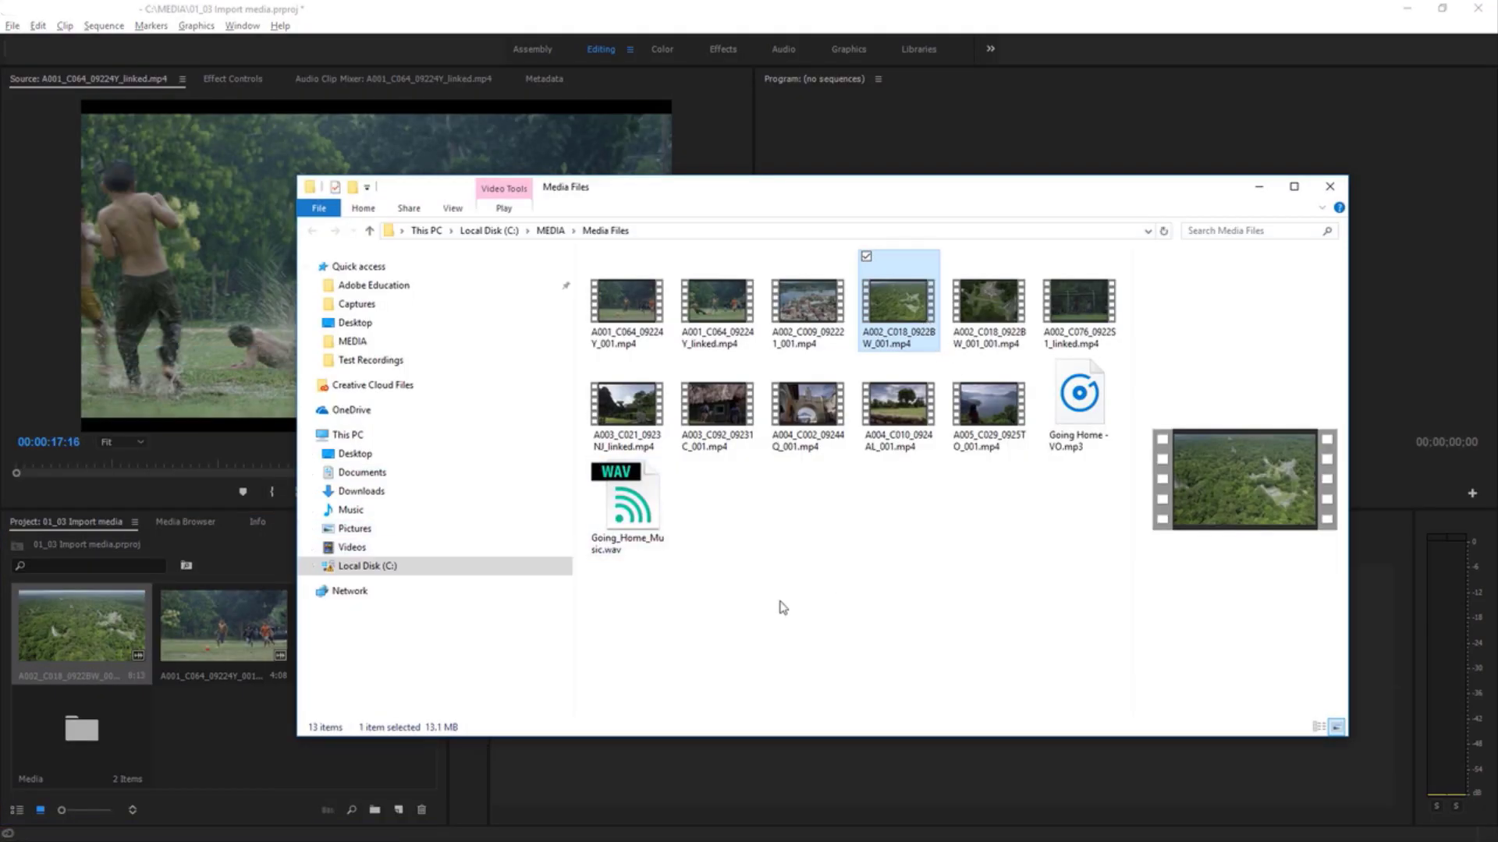
click(227, 730)
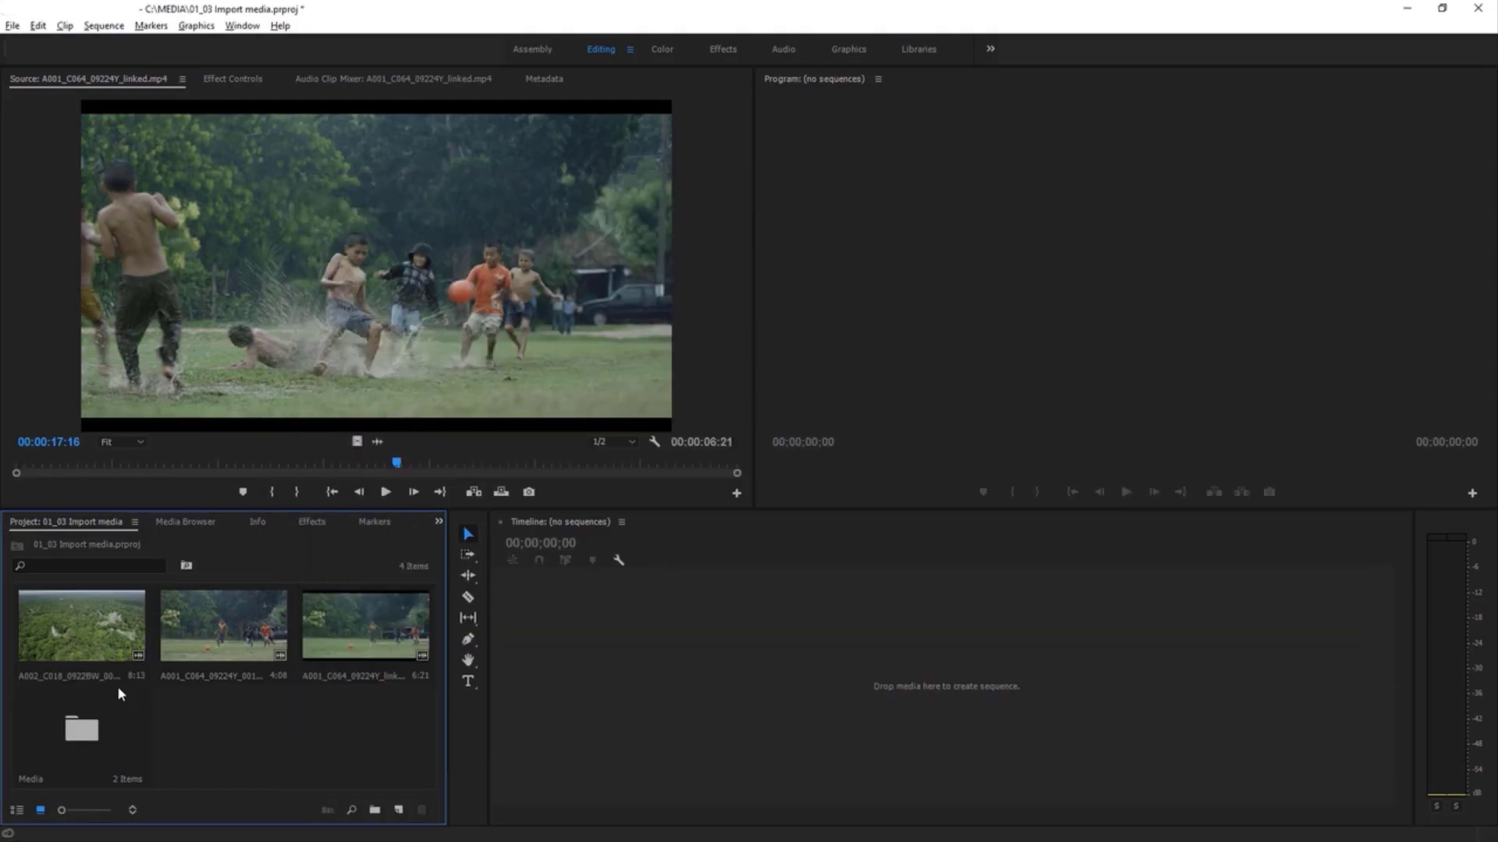
- Rename the A002_C018_0922BW_001.mp4 clip in the project as Trees
click(84, 676)
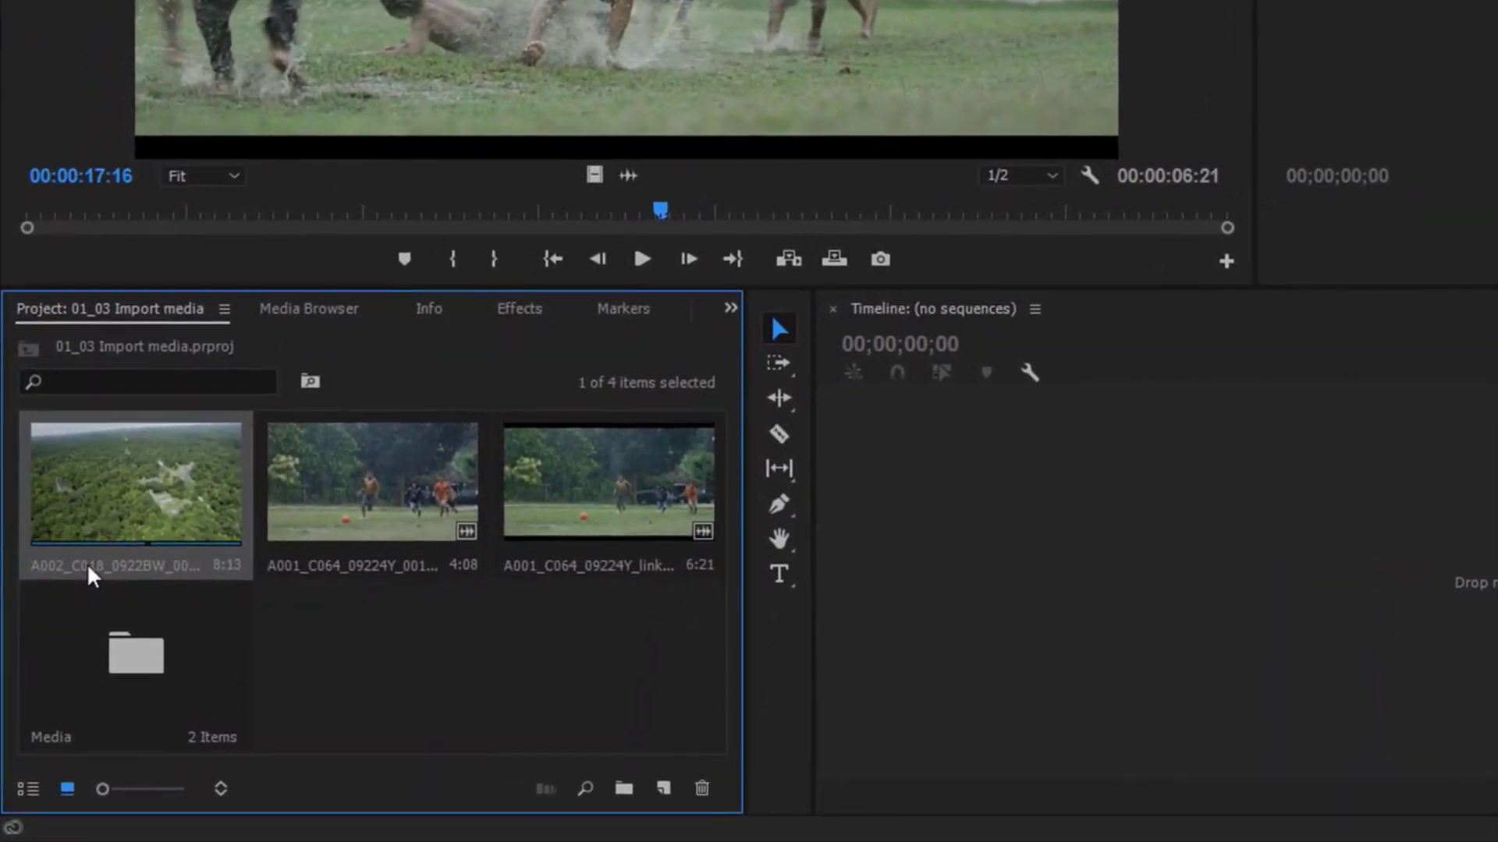
click(87, 563)
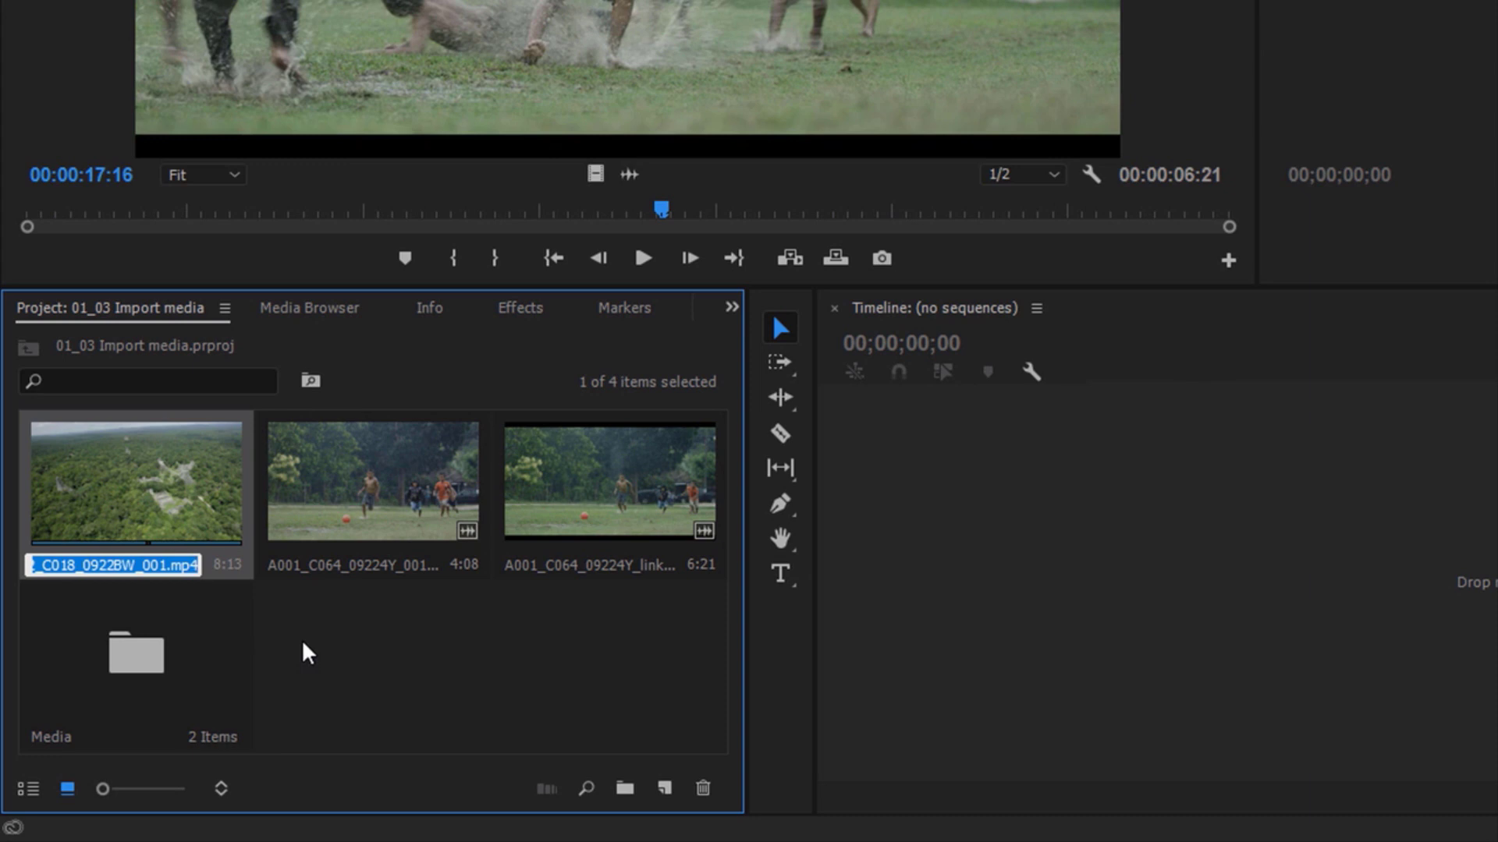
text(Trees)
click(480, 680)
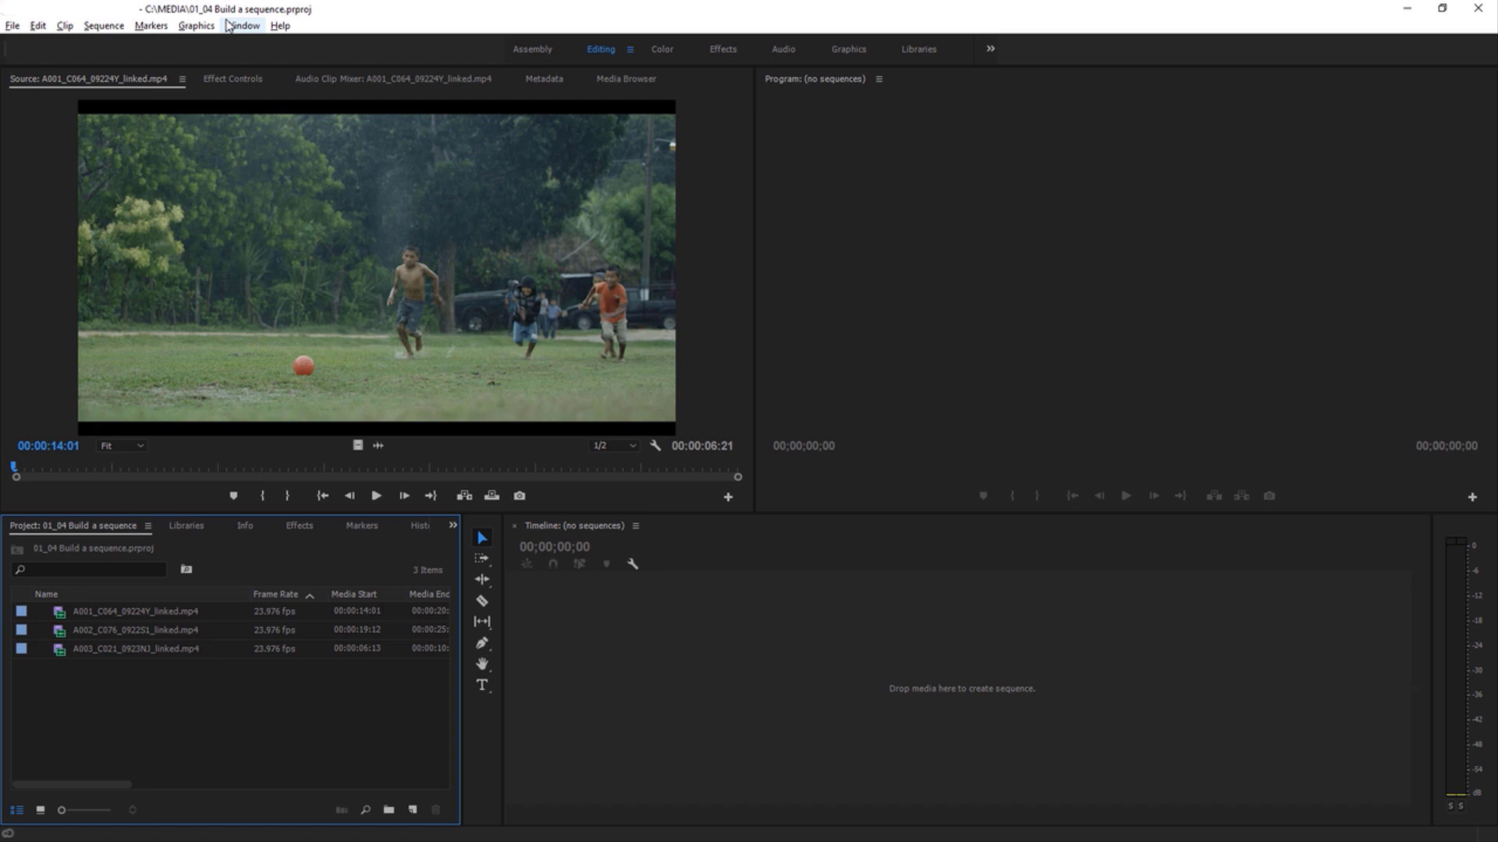
- Look at the 01_04 Build a sequence project file in File Explorer, and select the A003_C021_0923NJ_linked.mp4 clip back in Premiere Pro
key(alt+Tab)
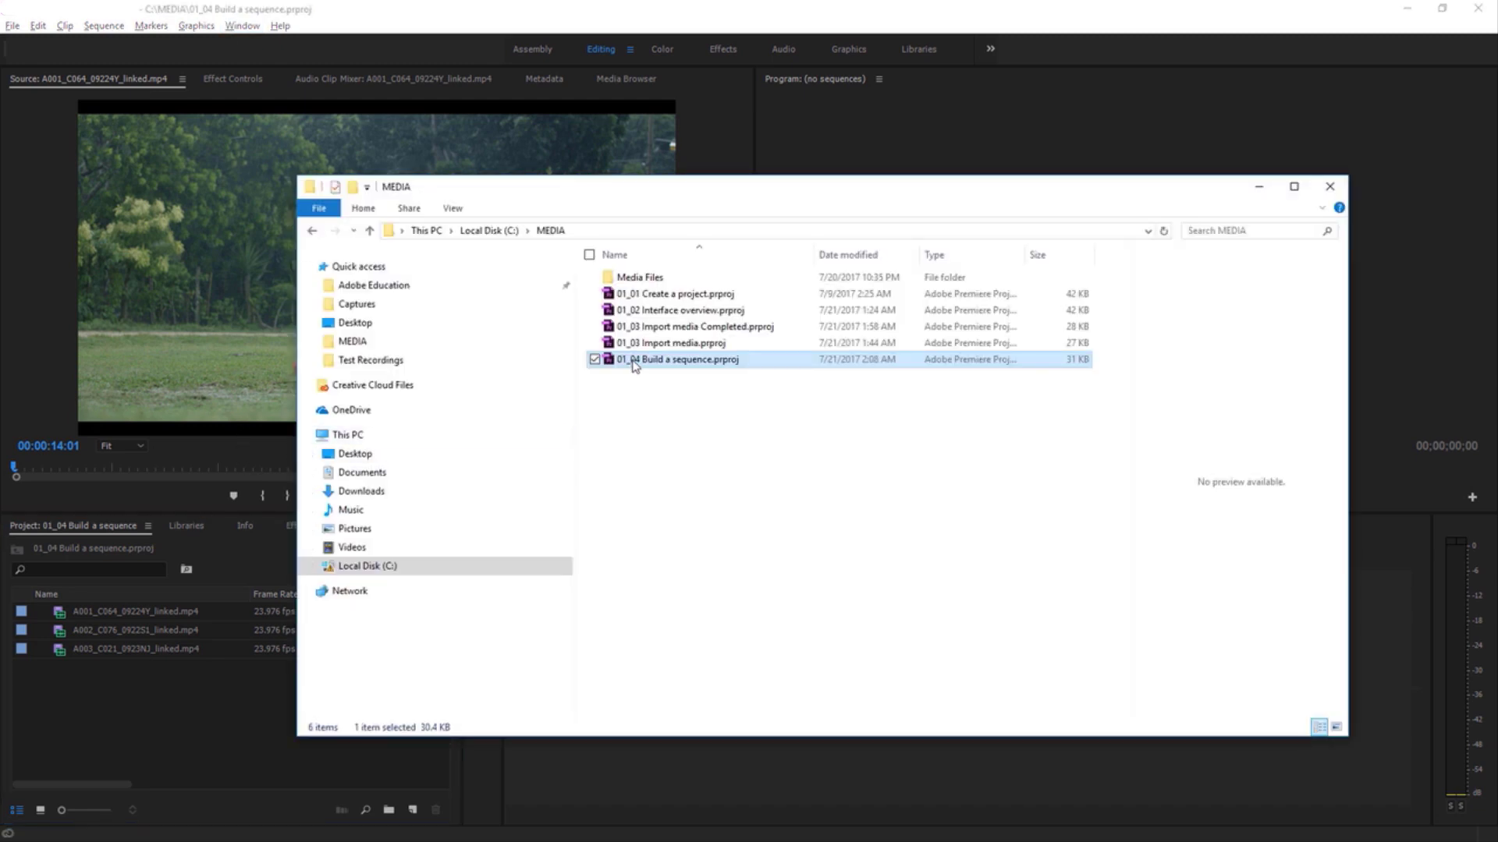
click(193, 700)
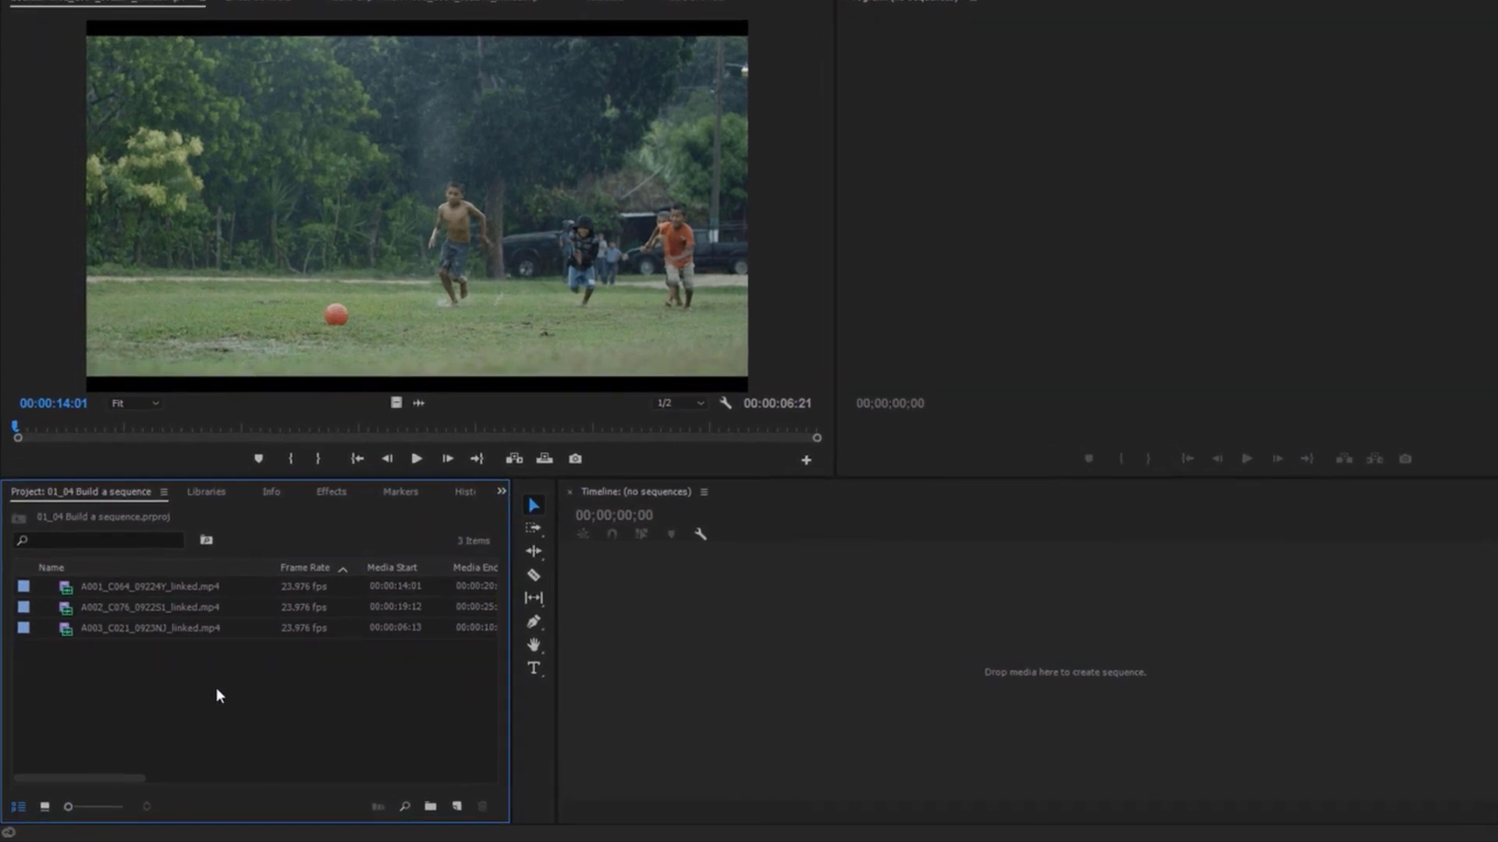
click(97, 549)
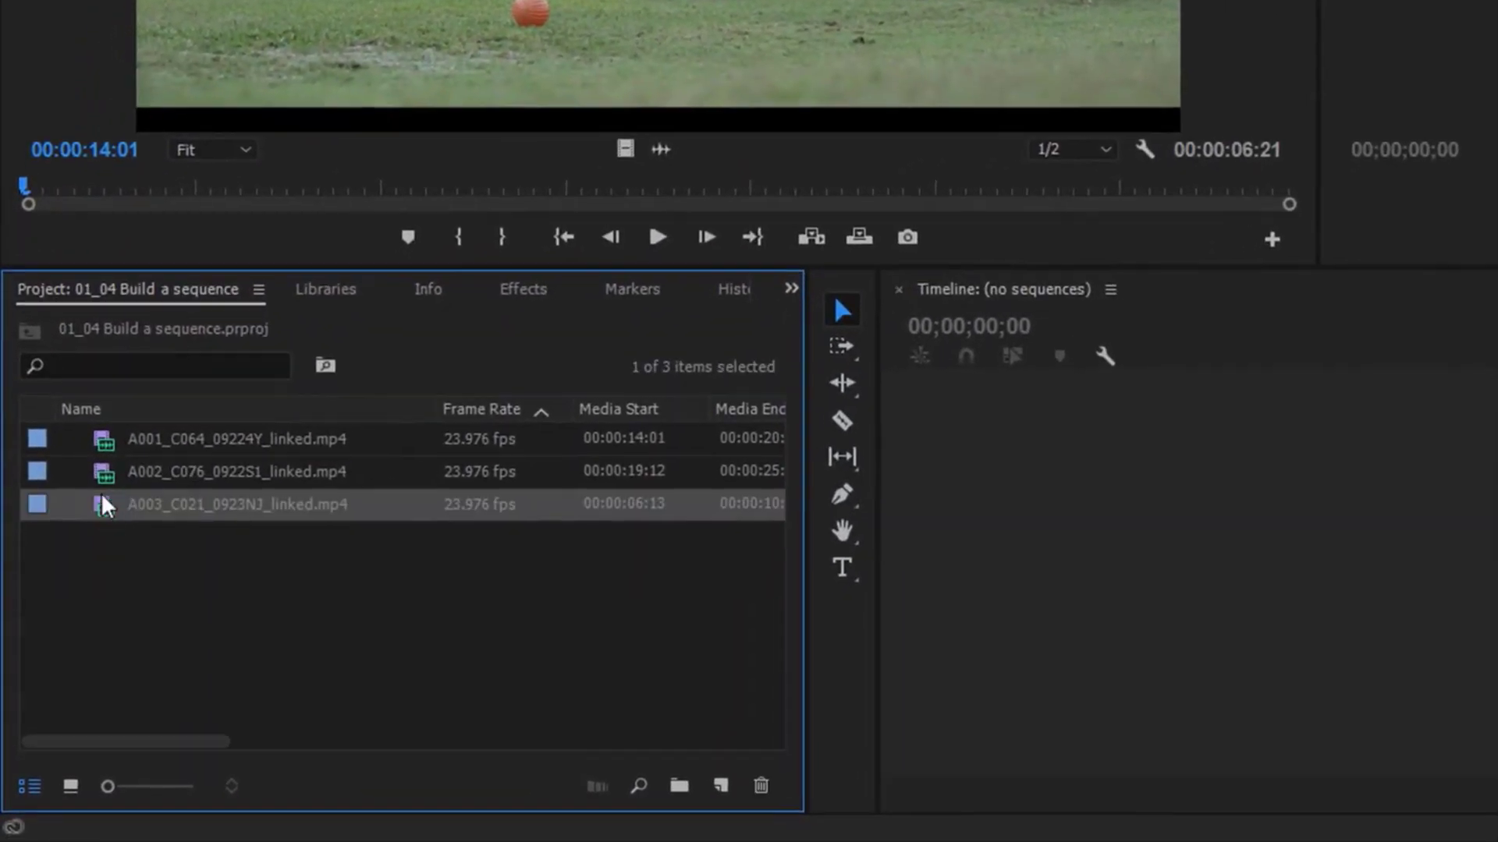
- Show the project clips as thumbnails, select all three, and create a new sequence from them in the empty timeline
click(92, 521)
click(94, 493)
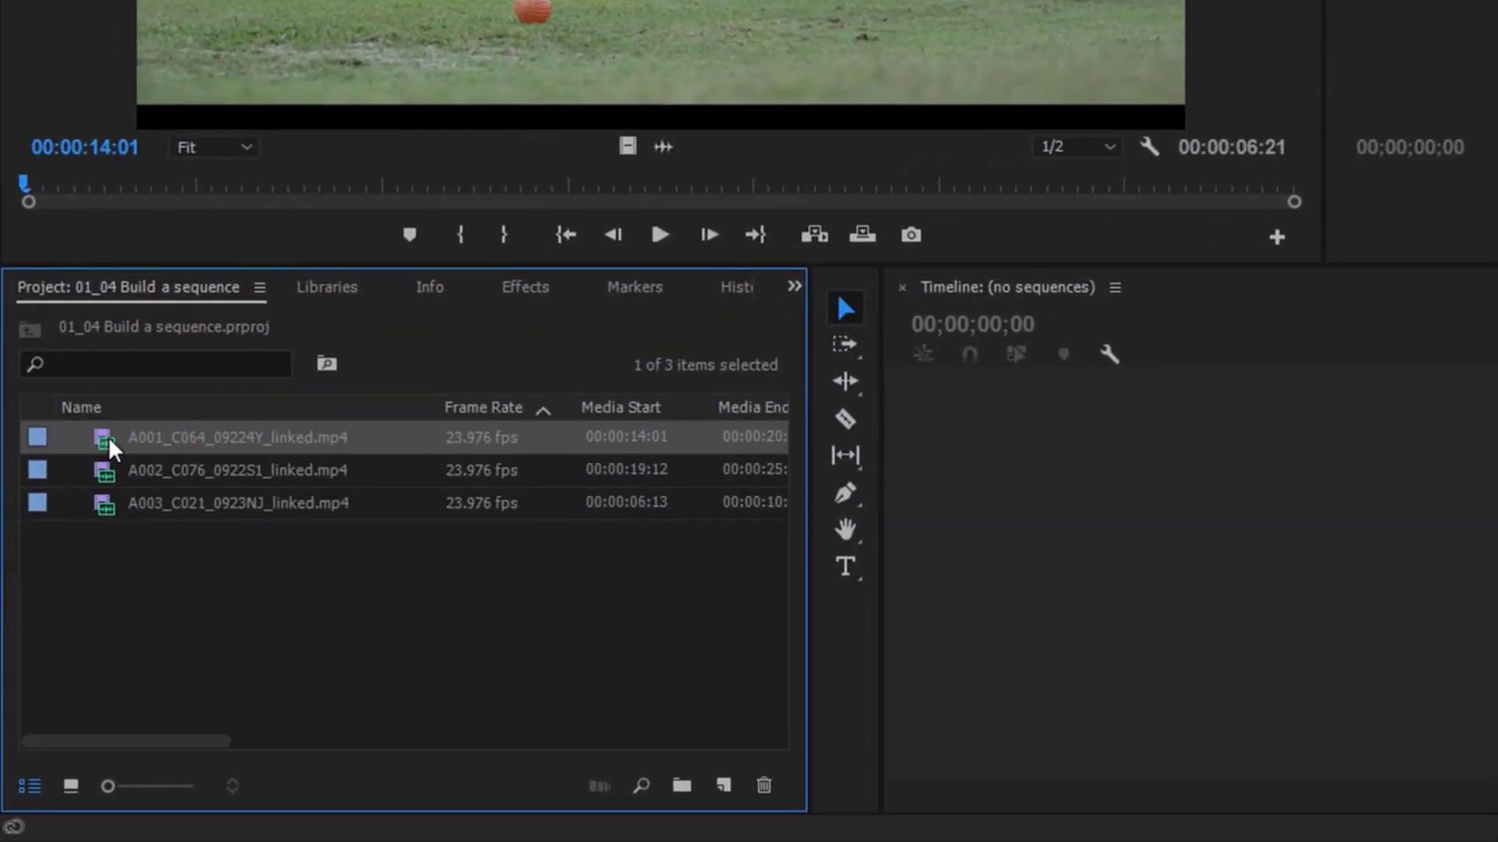
click(69, 787)
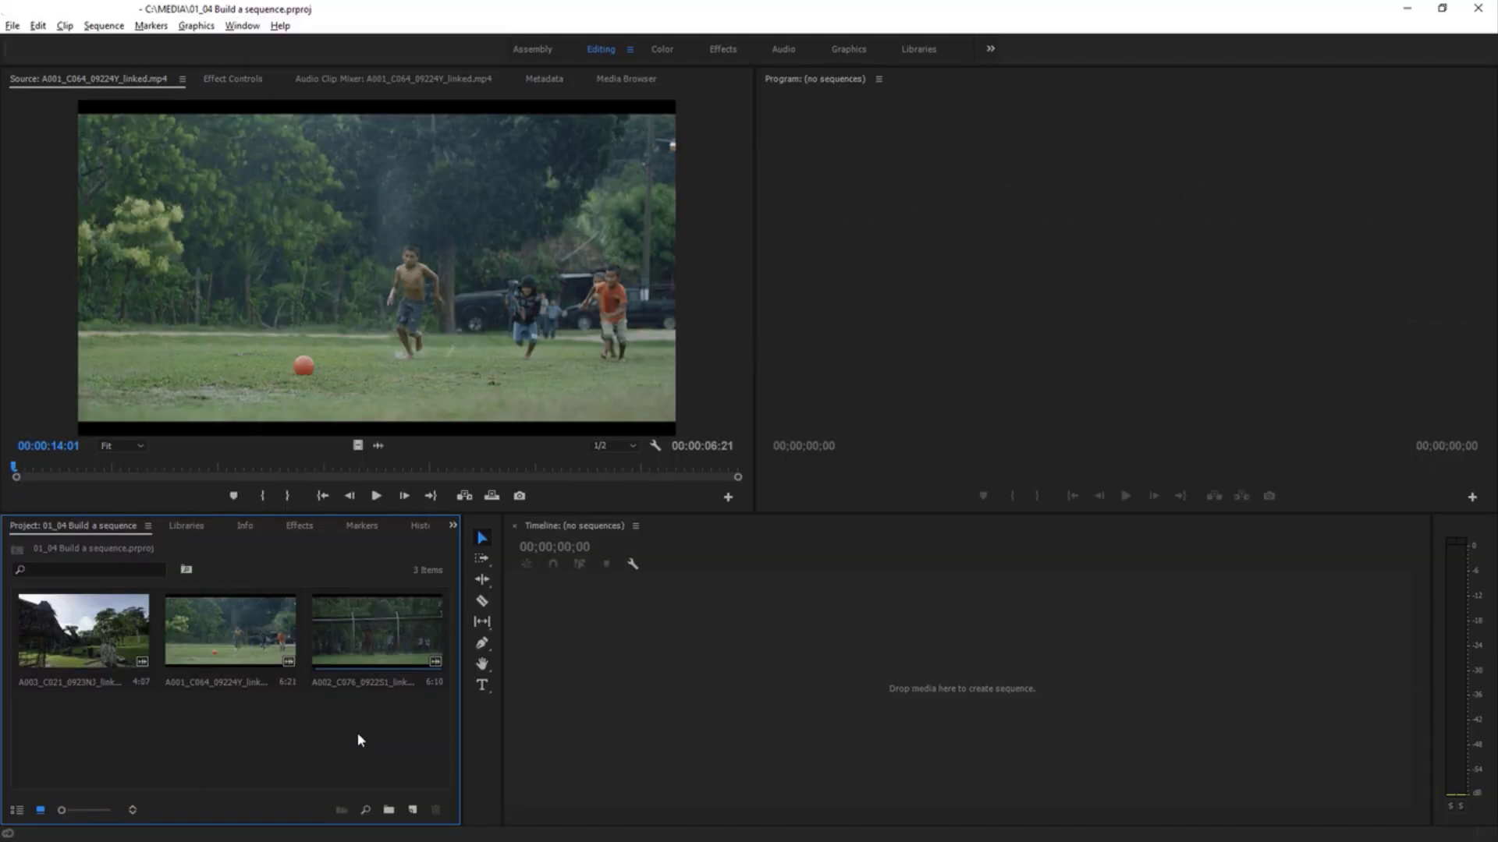
drag(357, 732, 117, 617)
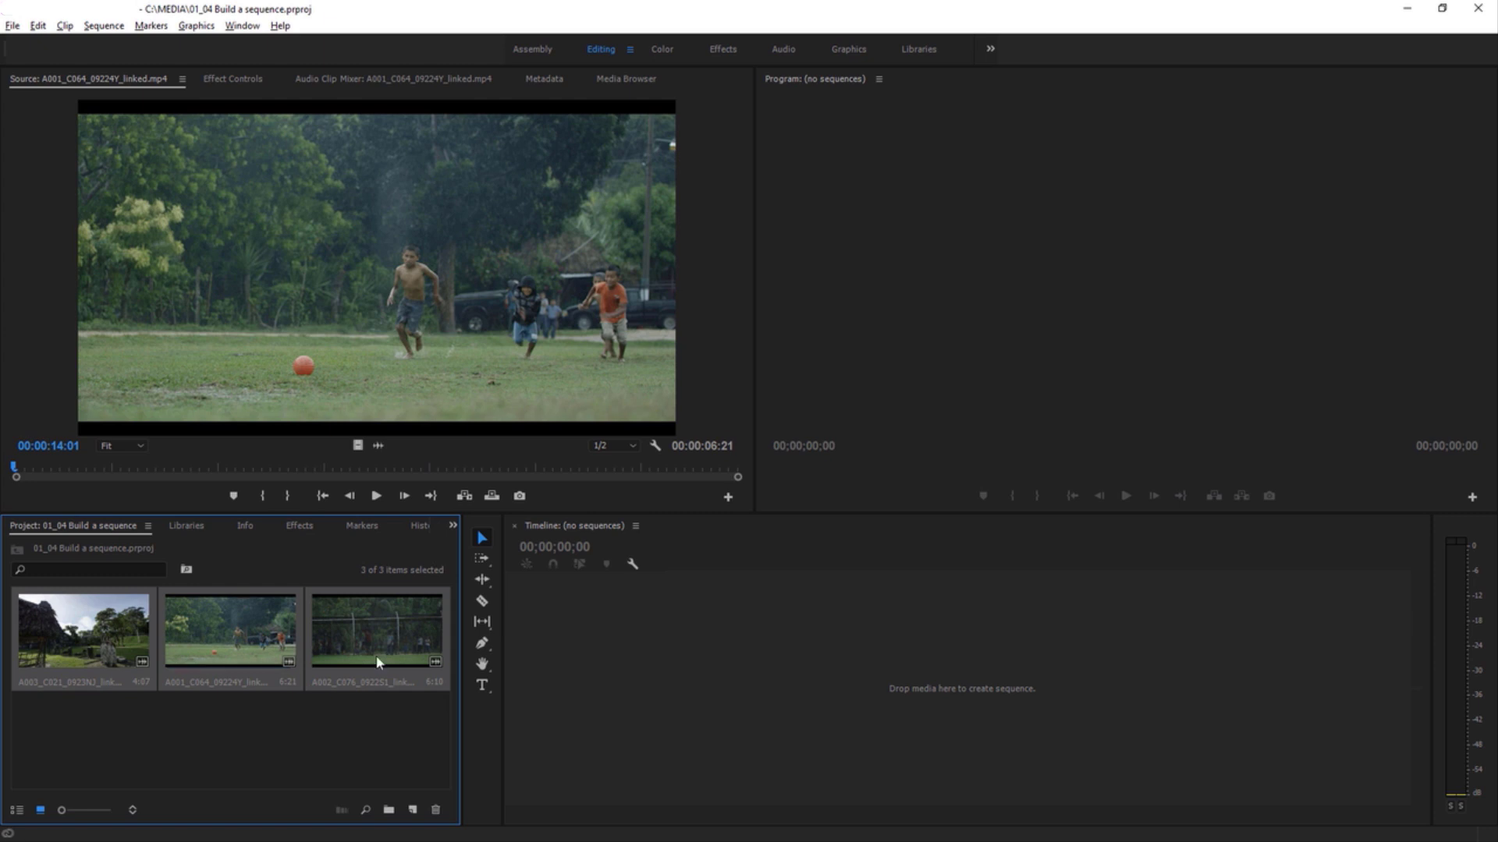
drag(378, 635, 816, 696)
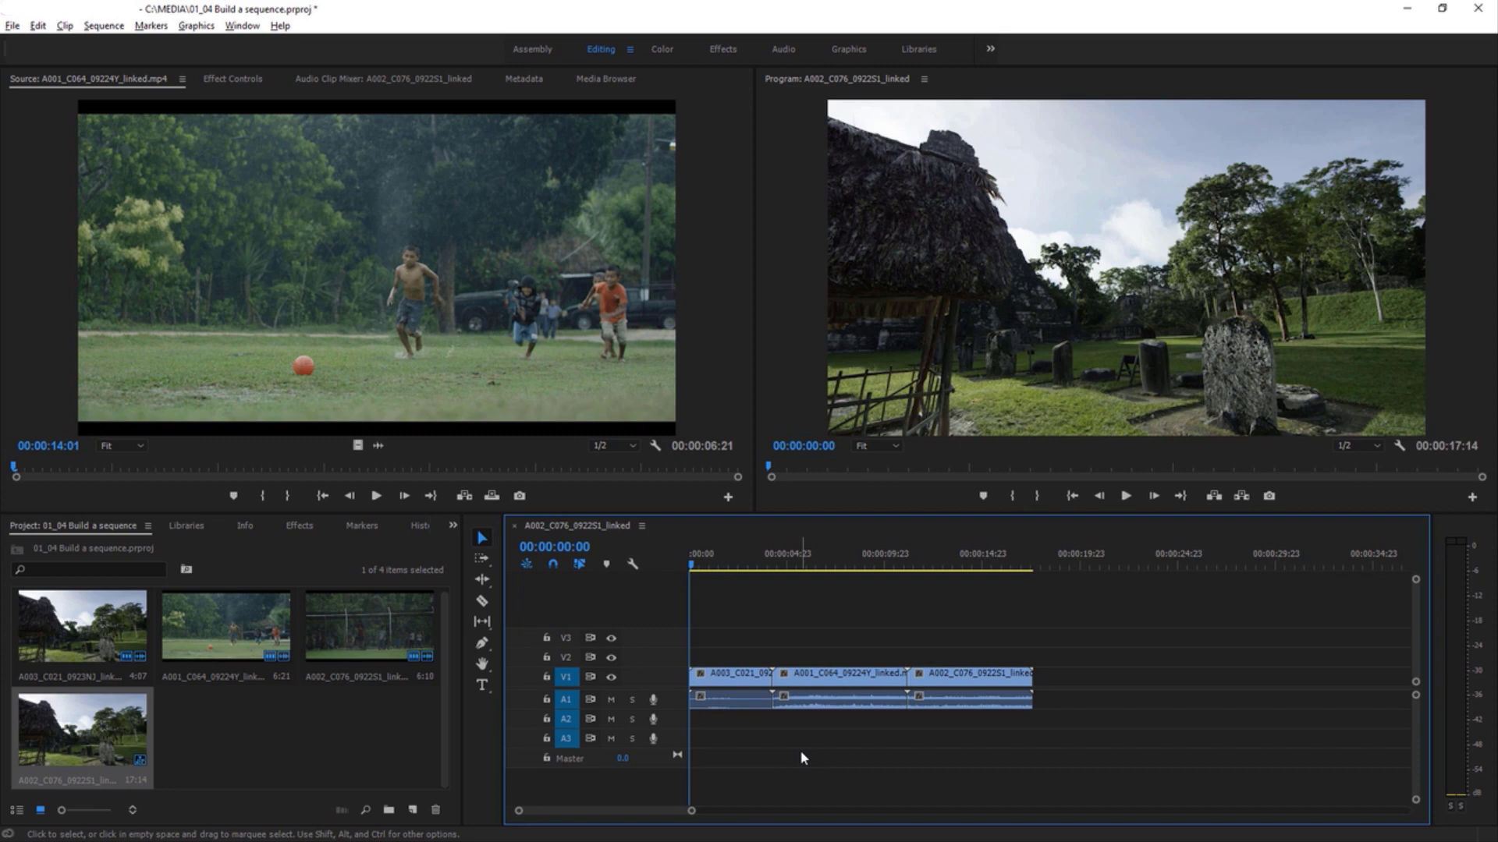
- Select each of the three sequence clips in turn, and make the V1 track taller to show the clip thumbnails
click(732, 684)
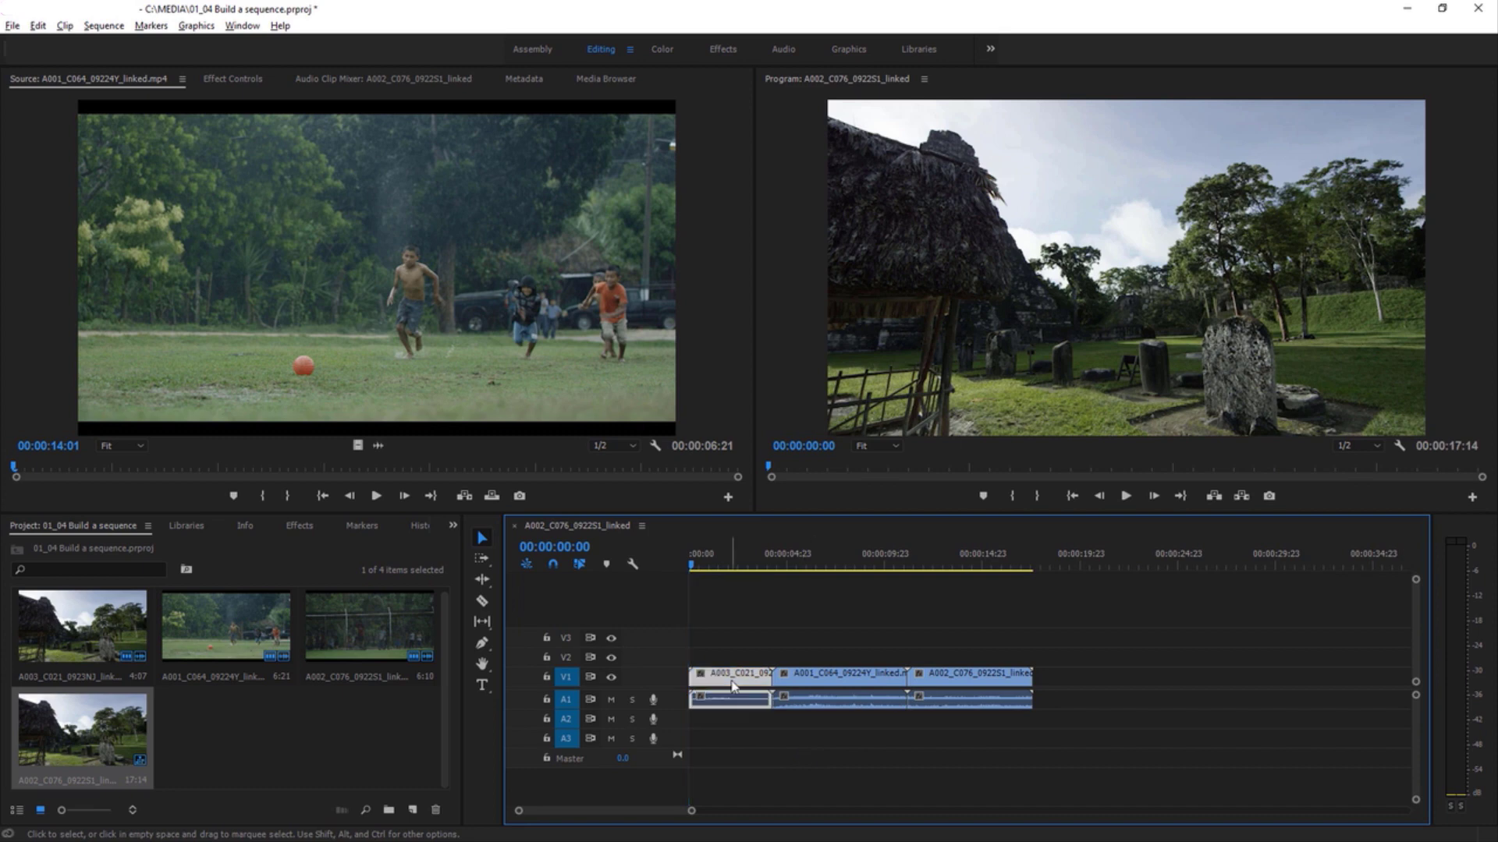
click(817, 687)
click(920, 699)
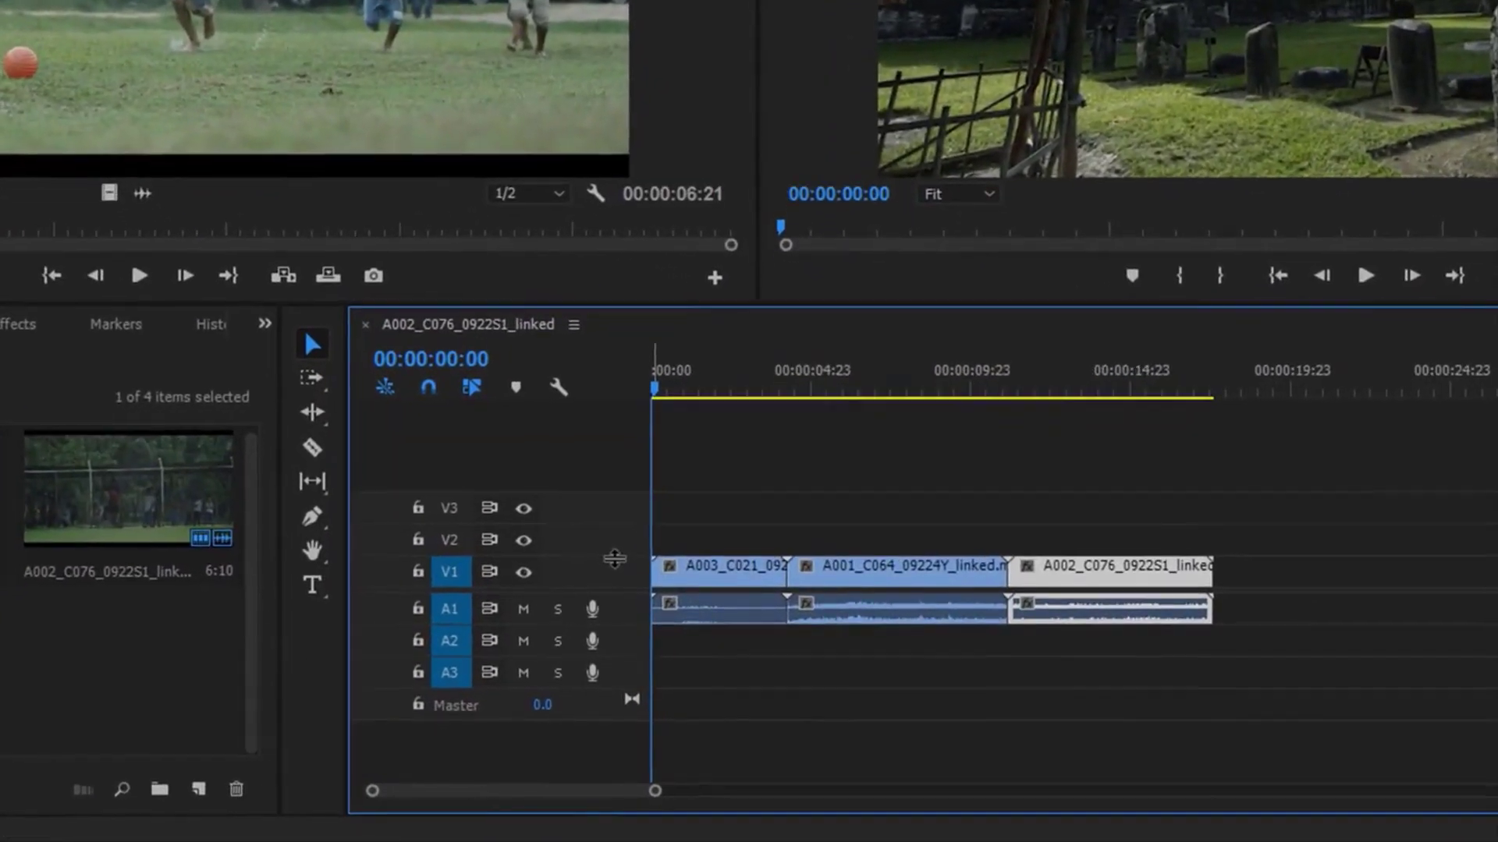
drag(615, 558, 609, 501)
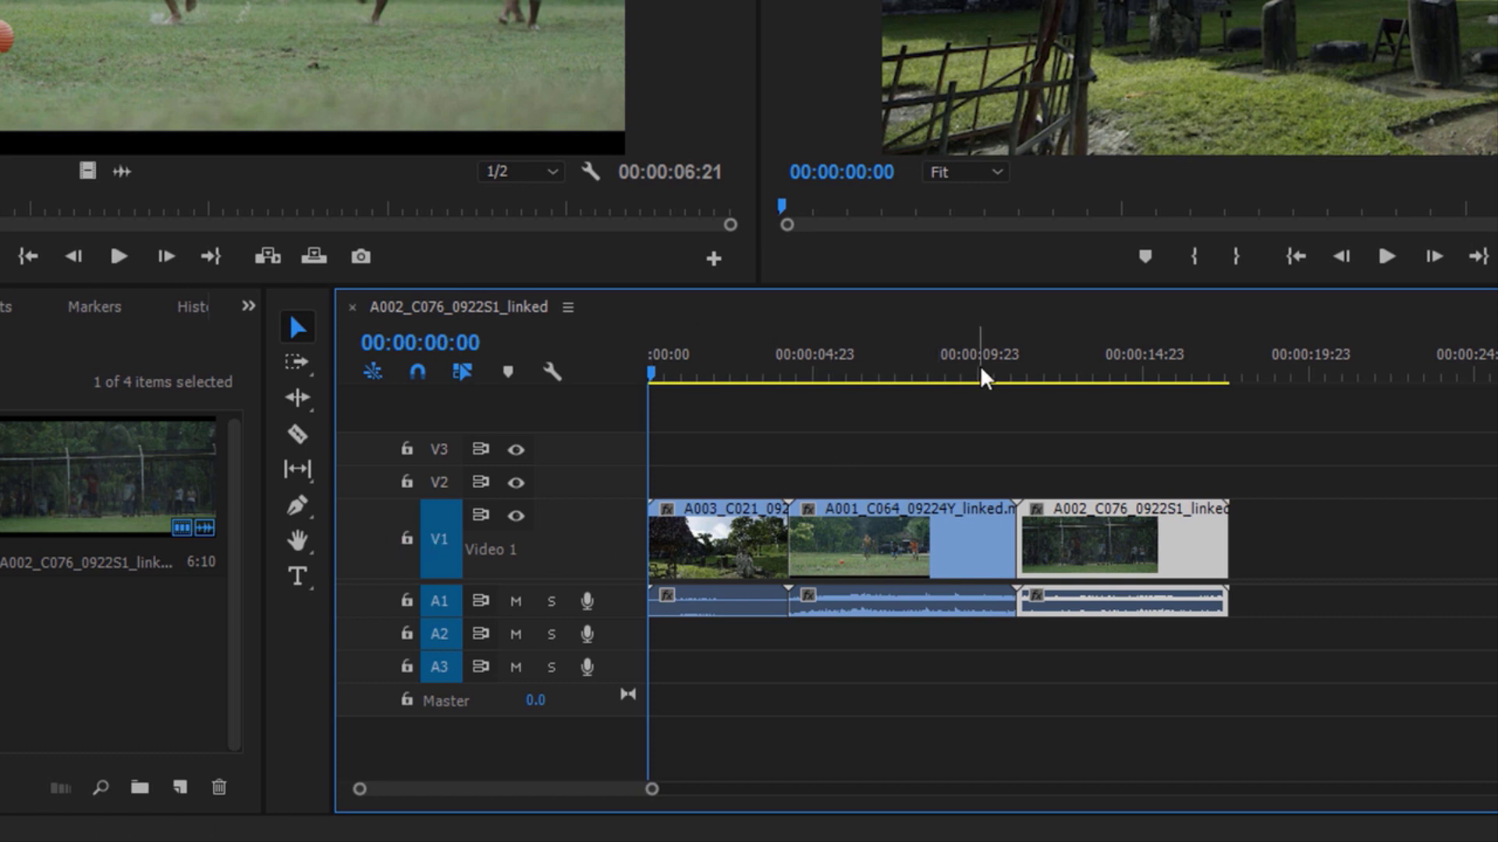
- Play the sequence from 00:00:01:17 with a few pauses through all three clips, and scrub the playhead back to 00:00:09:12
click(705, 372)
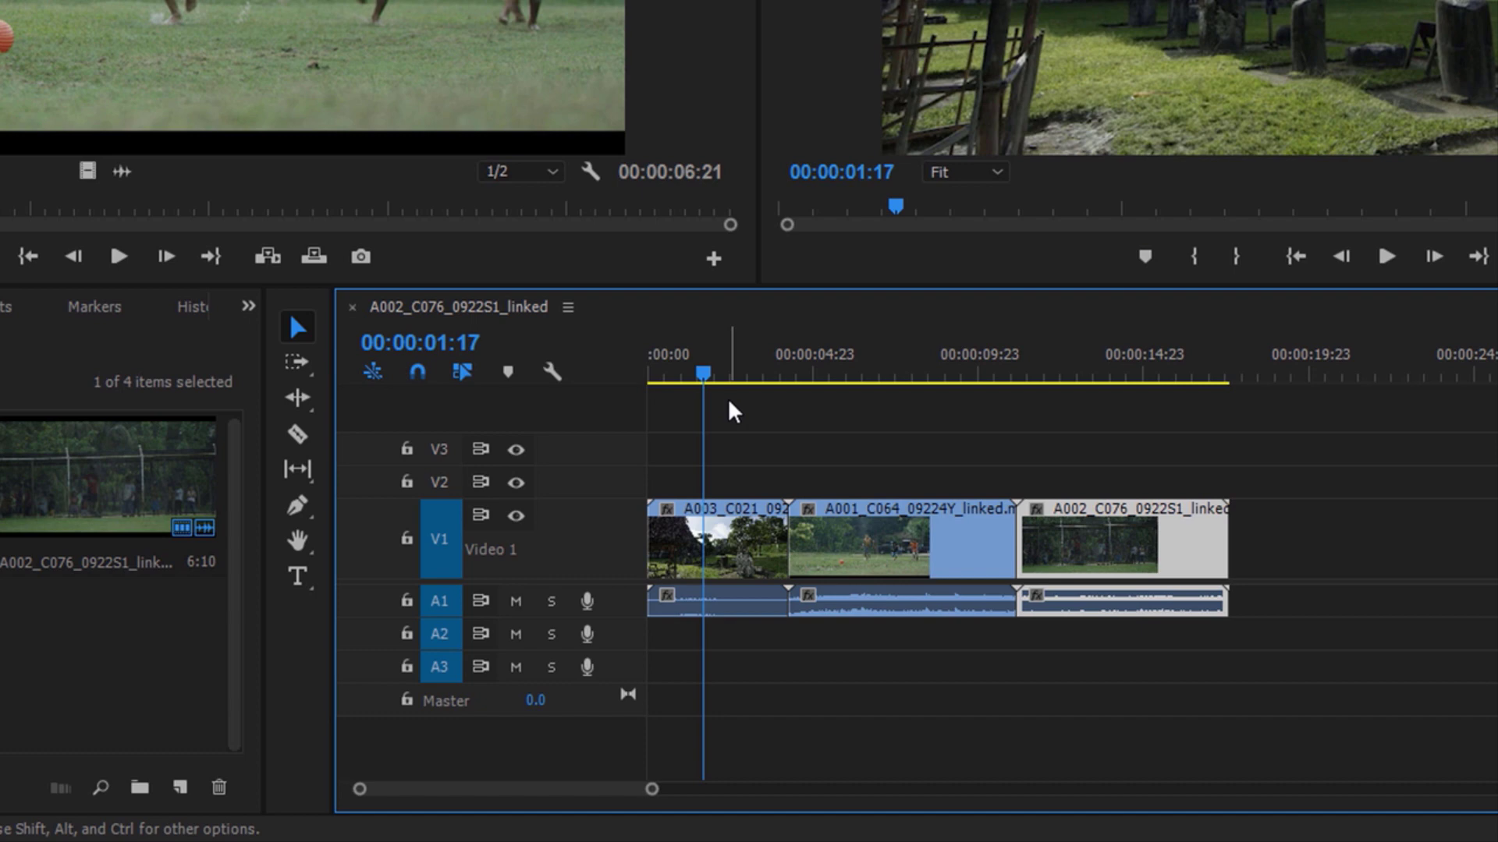
click(743, 534)
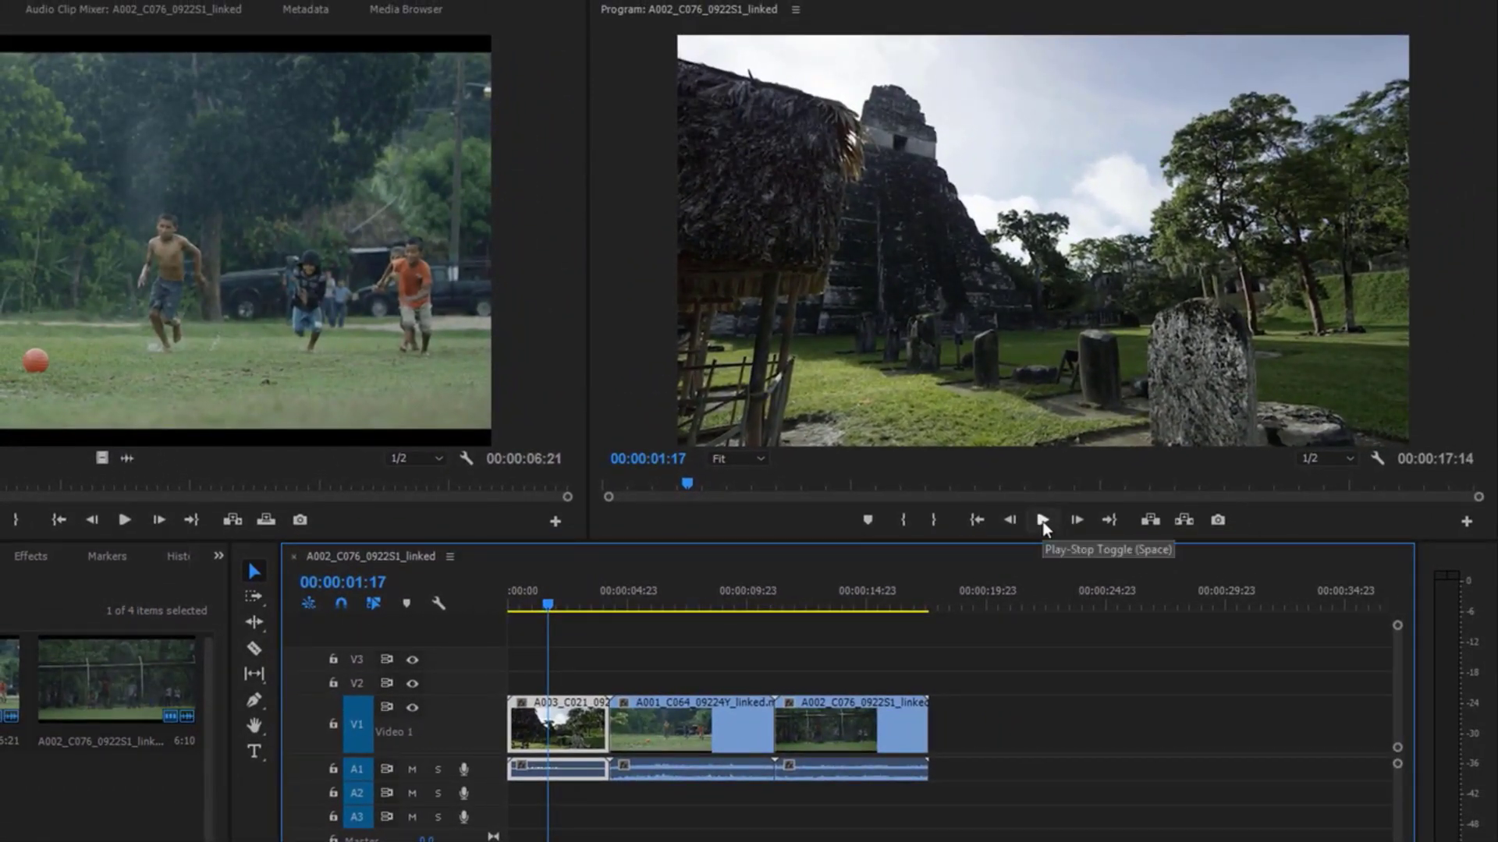
click(1043, 521)
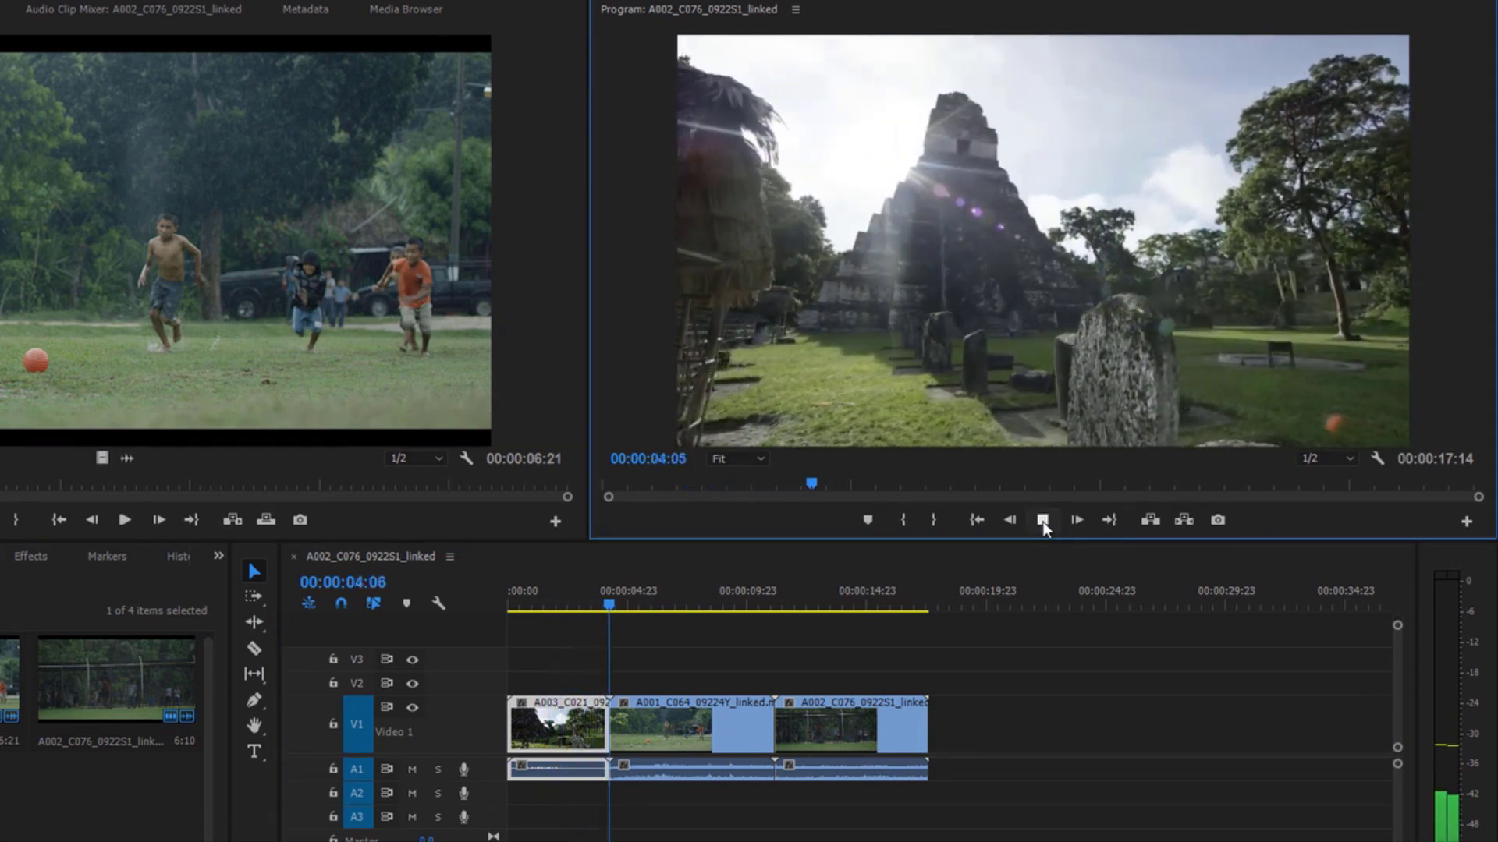
click(1043, 521)
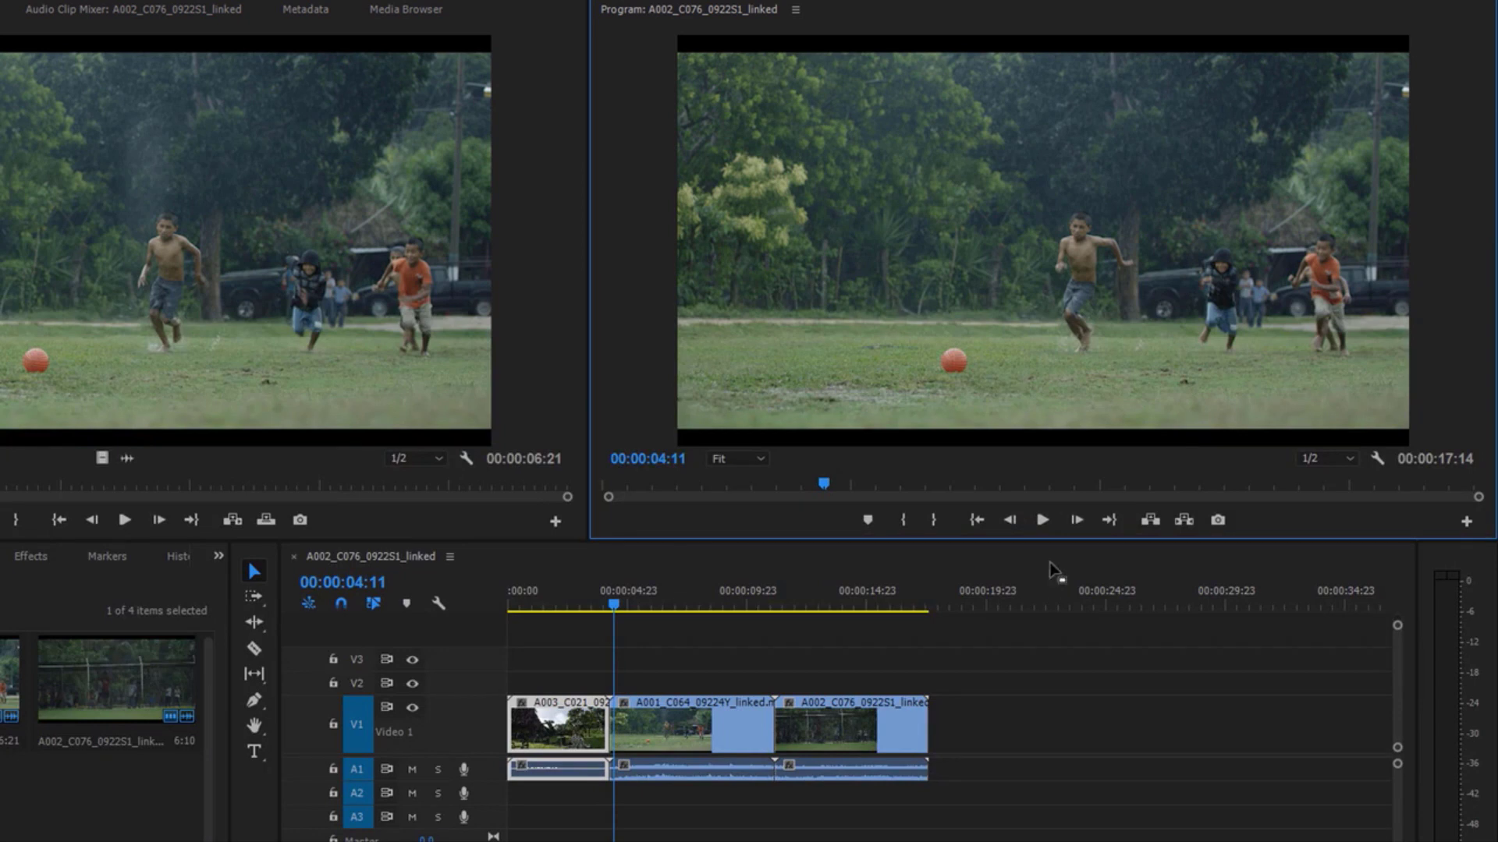
key(space)
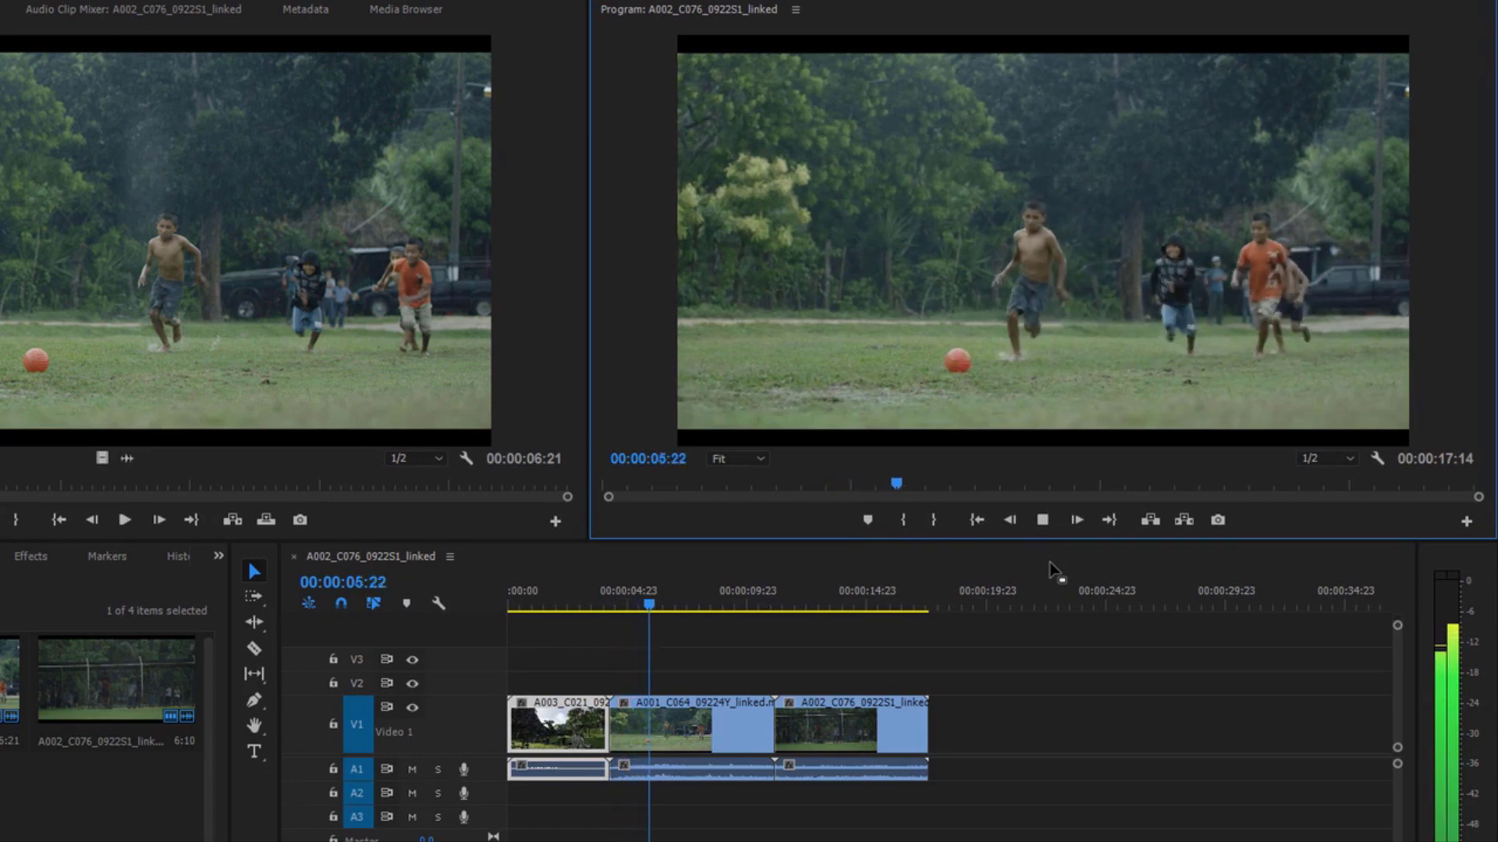
key(space)
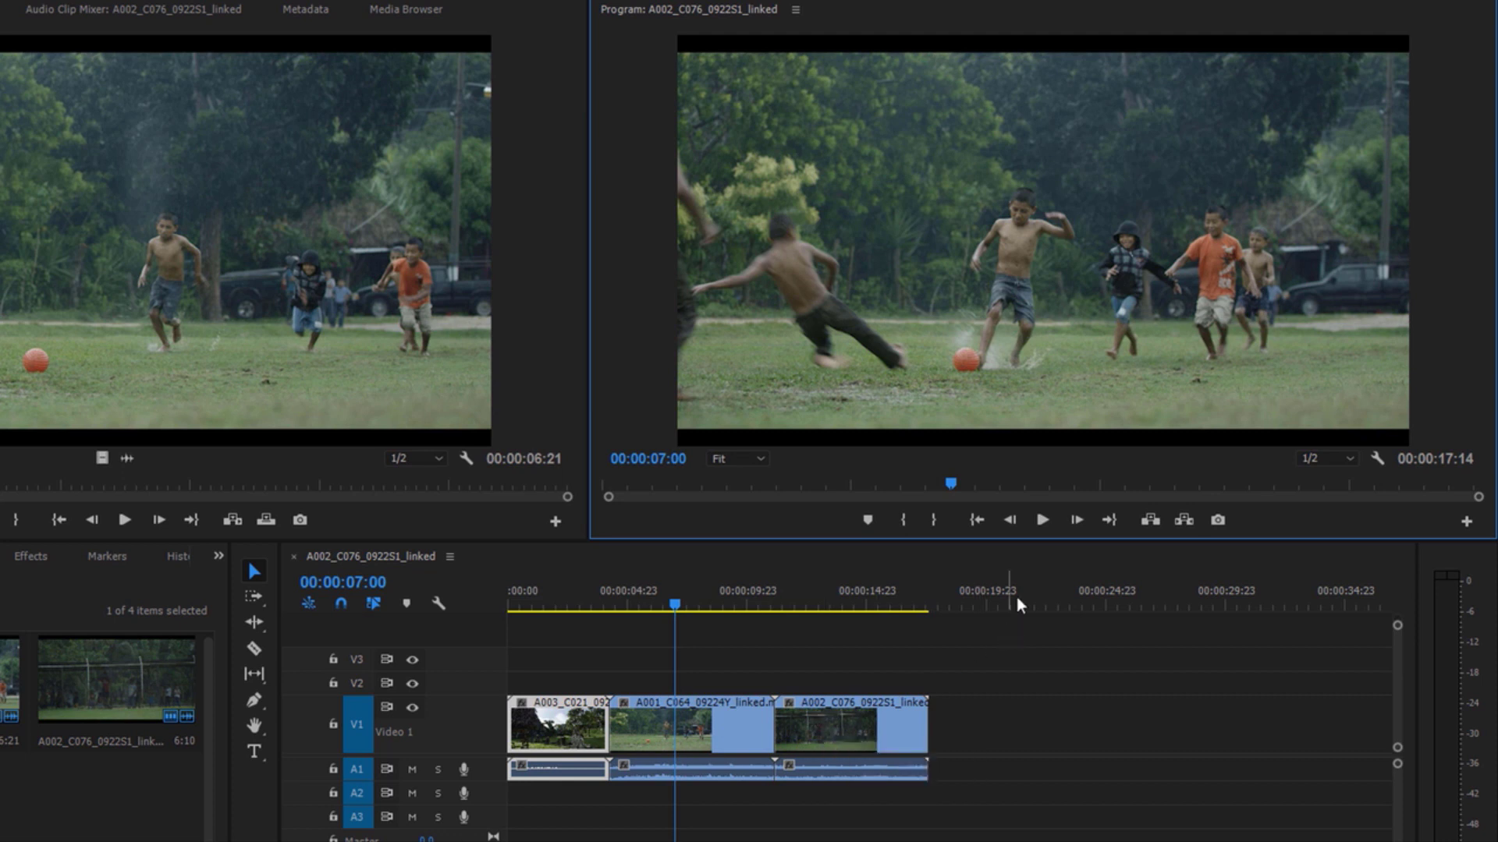
click(1045, 528)
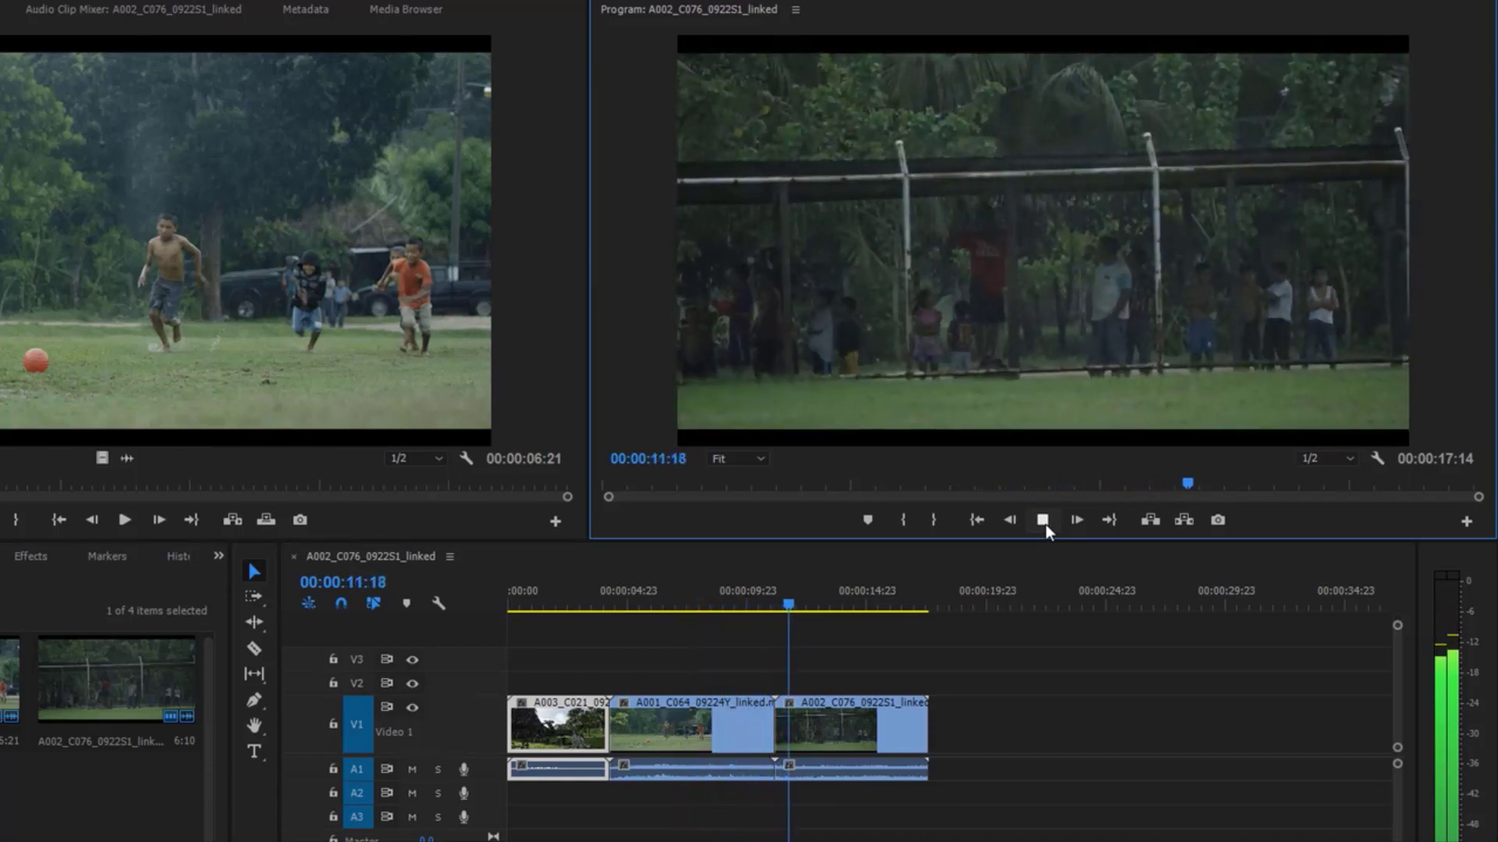
click(1044, 524)
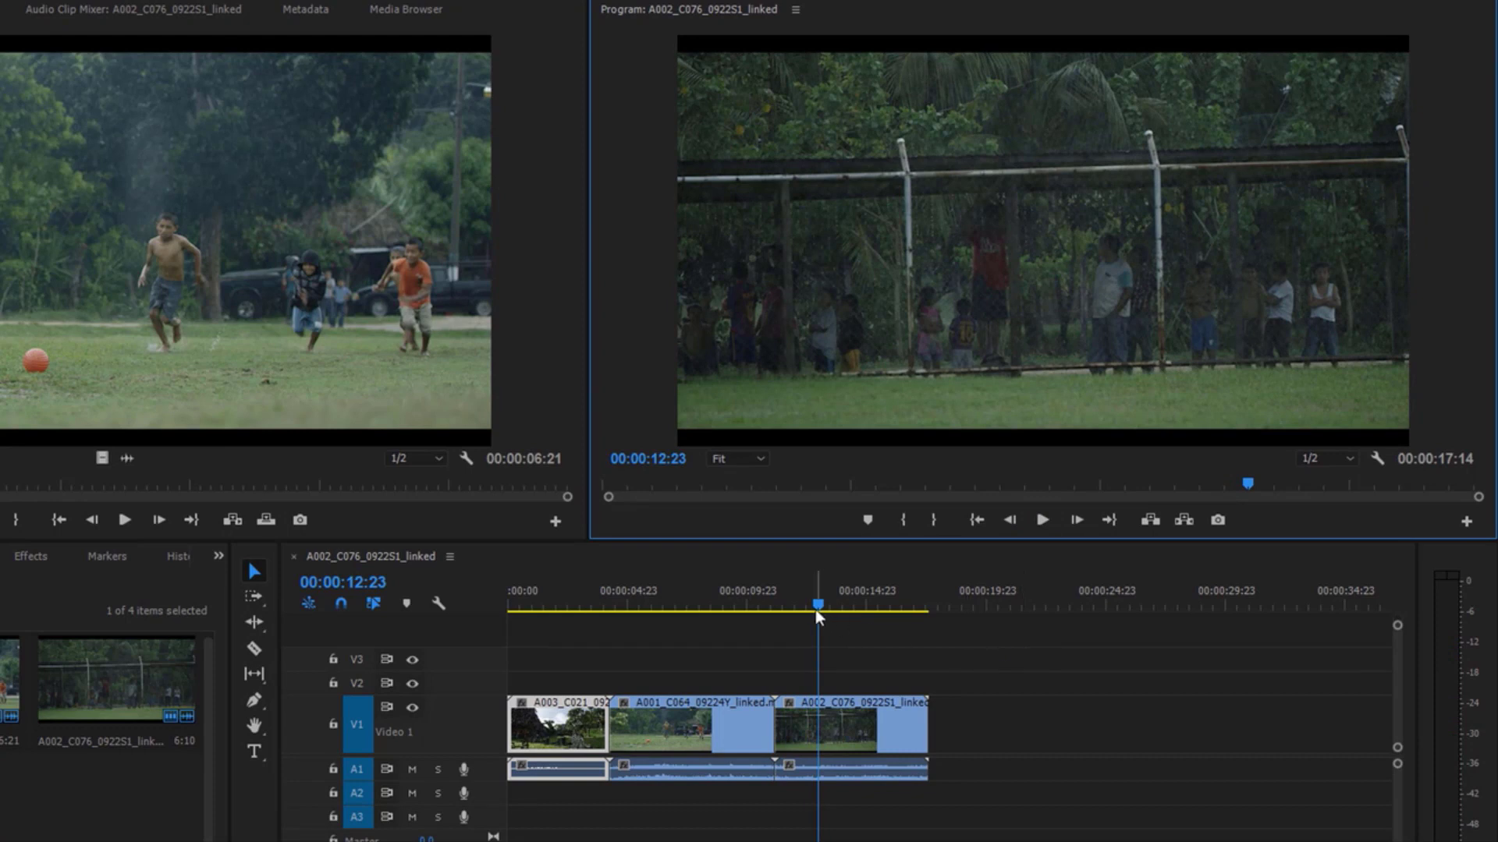
drag(799, 604, 738, 607)
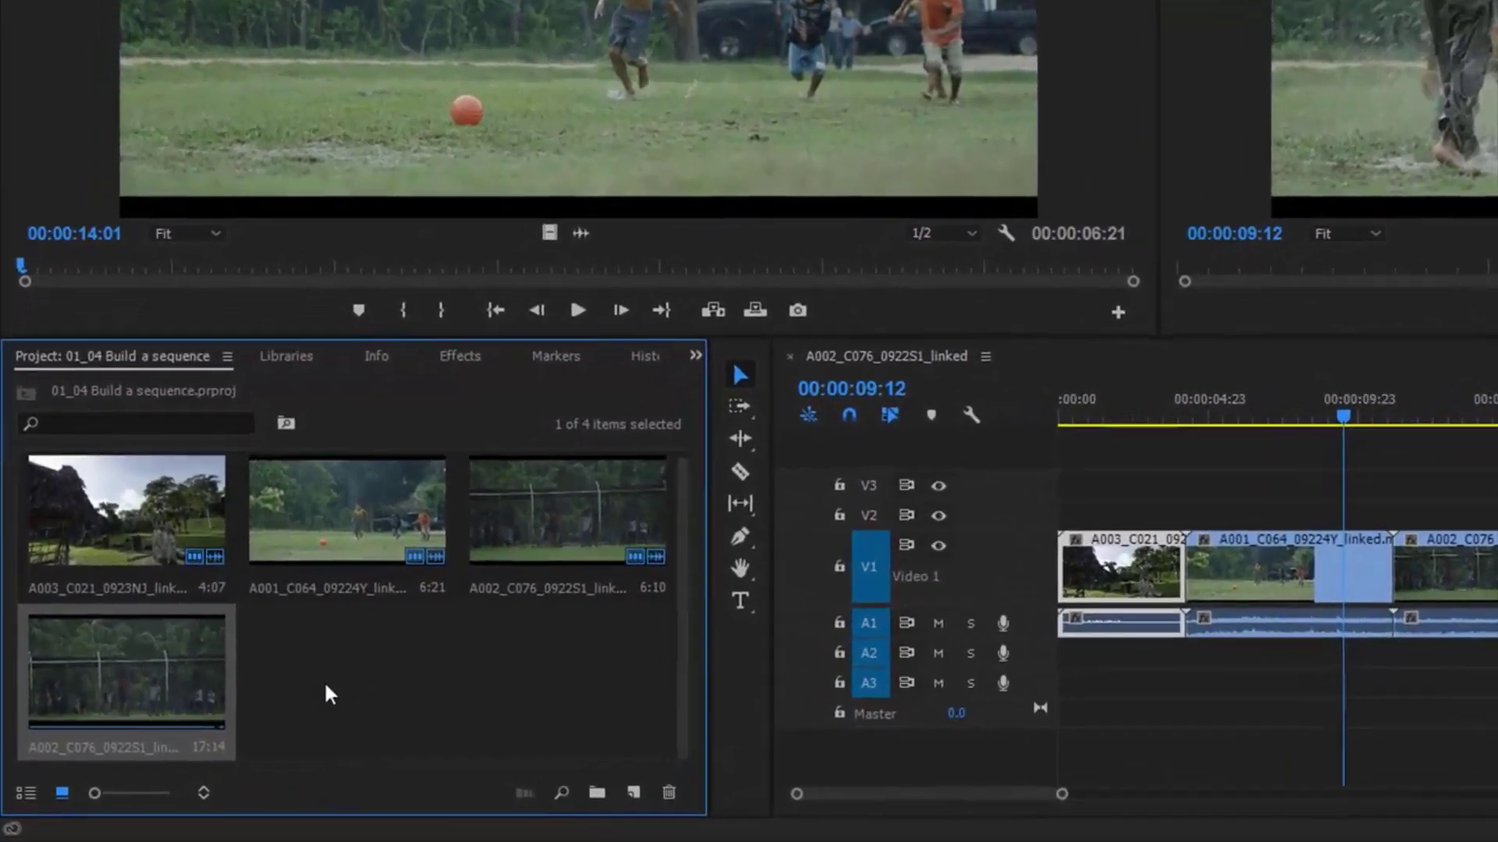
- Show the project items as a list, and rename the A002_C076_0922S1_linked sequence as First Sequence
click(326, 681)
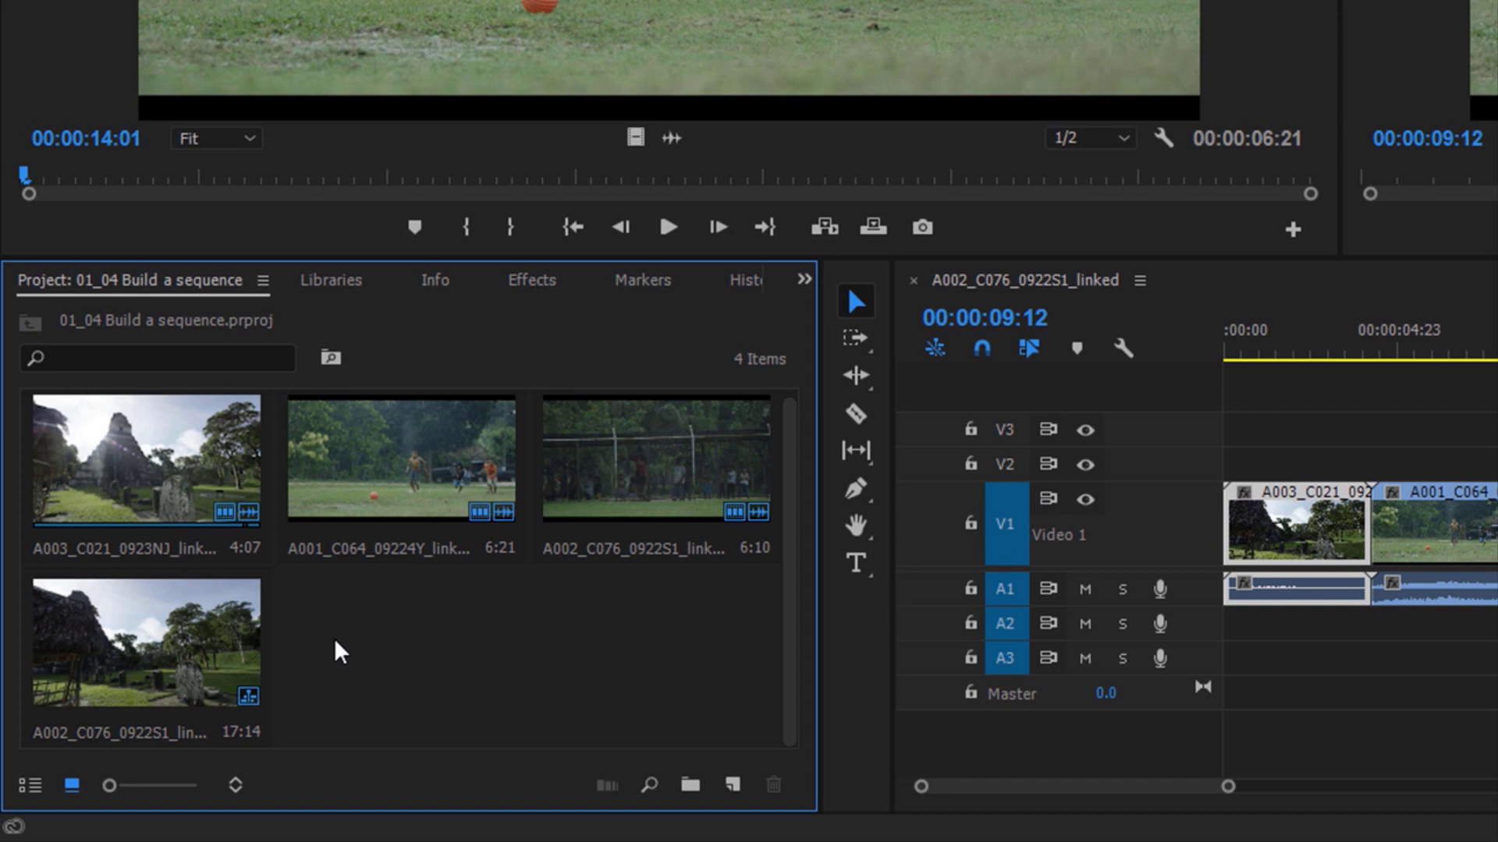
click(29, 784)
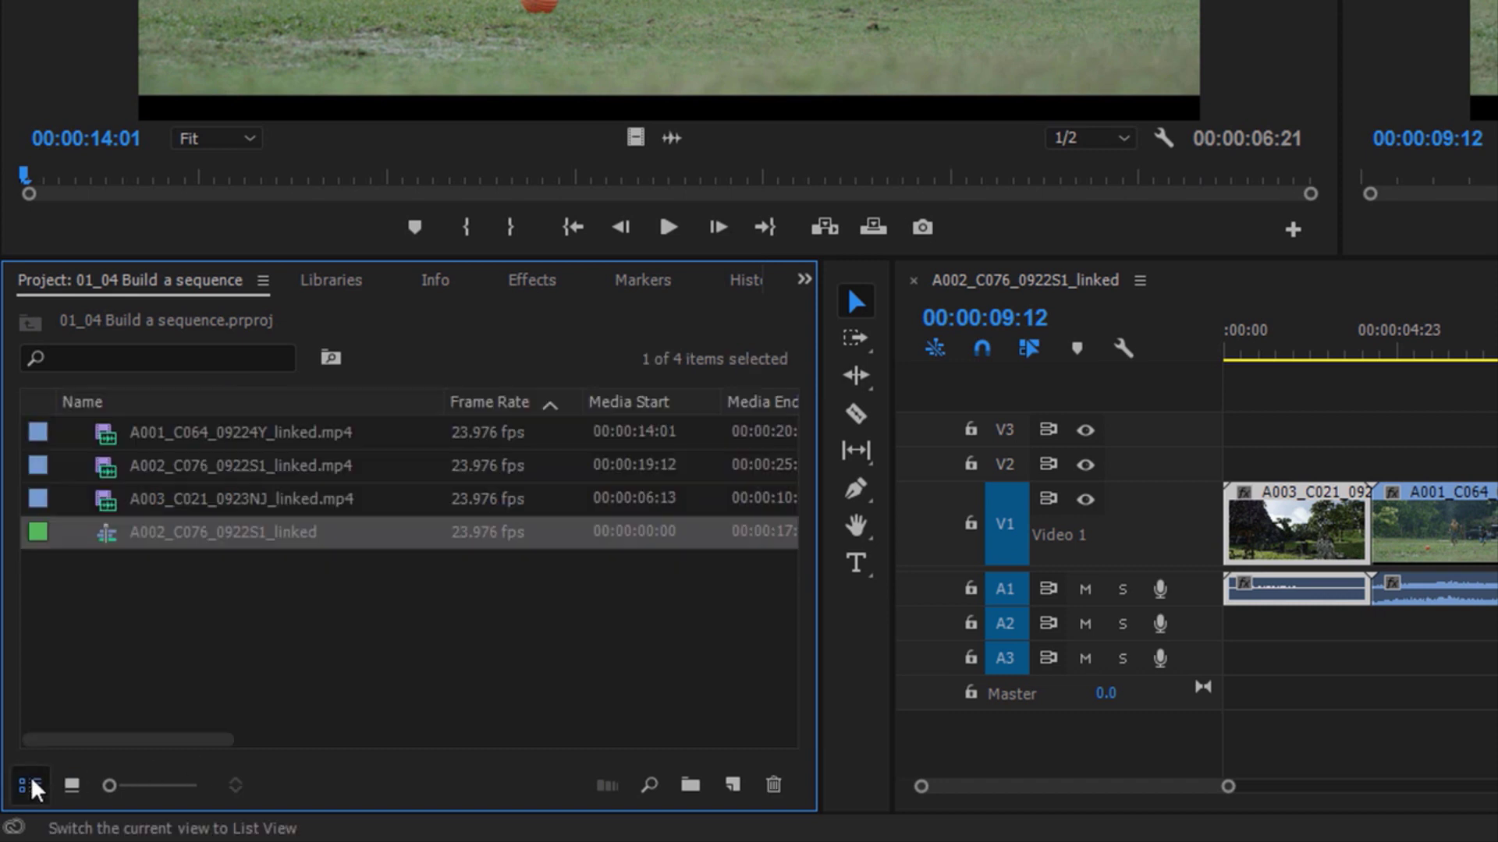
click(133, 614)
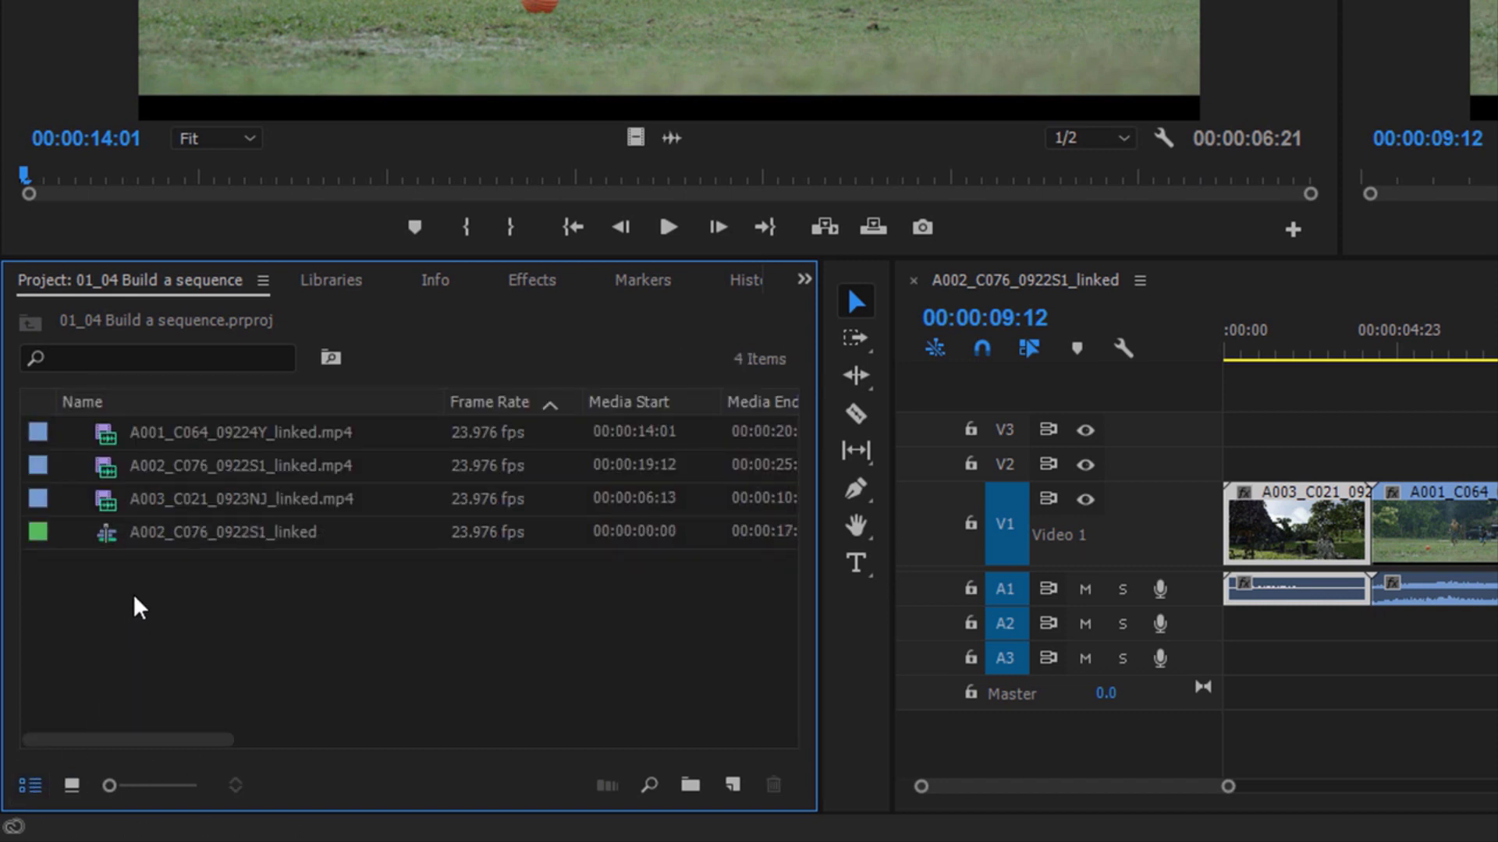
click(194, 539)
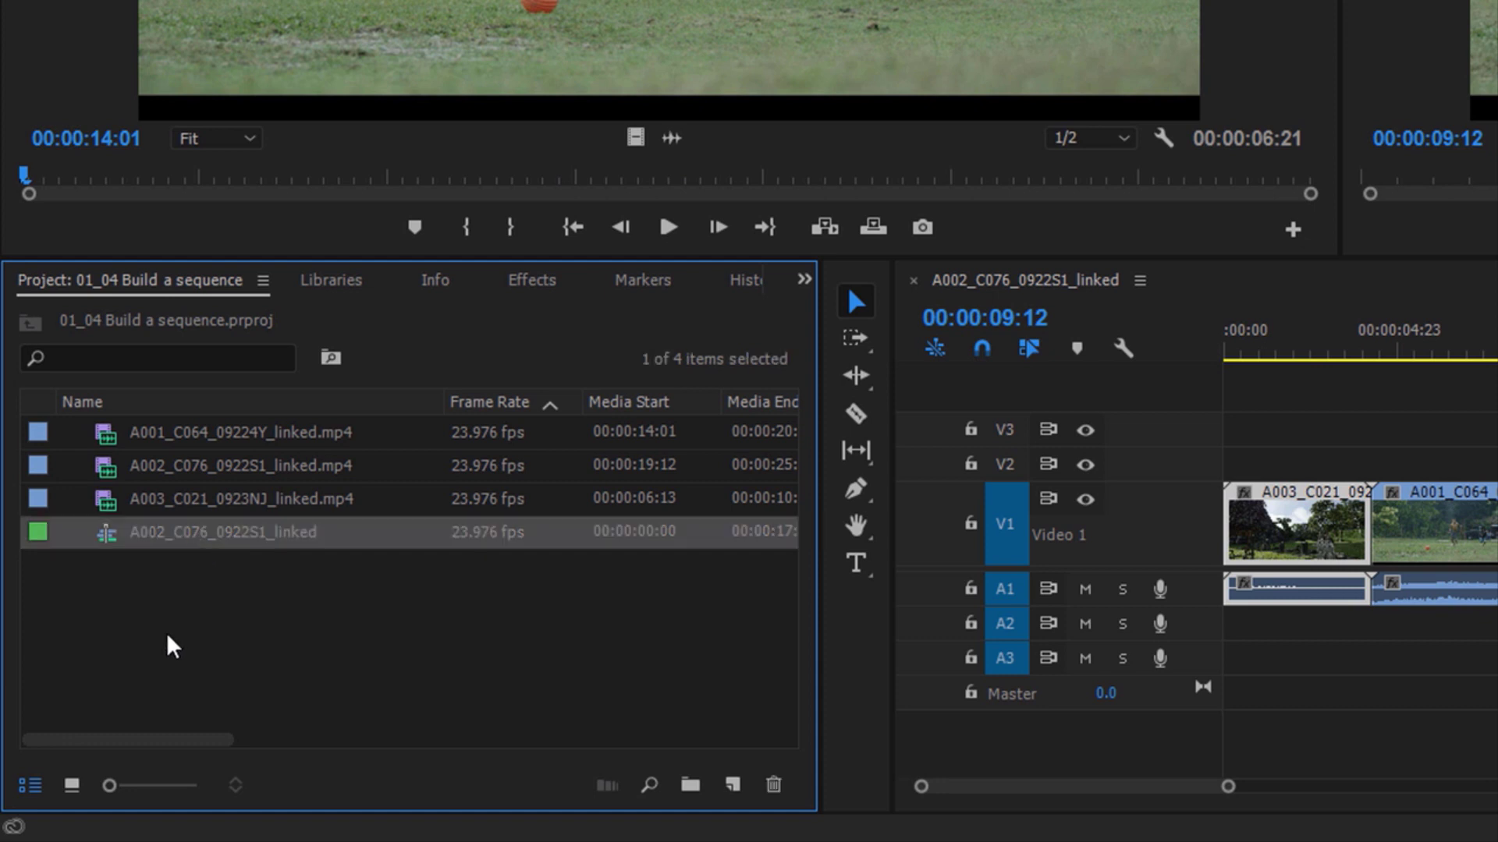
click(195, 533)
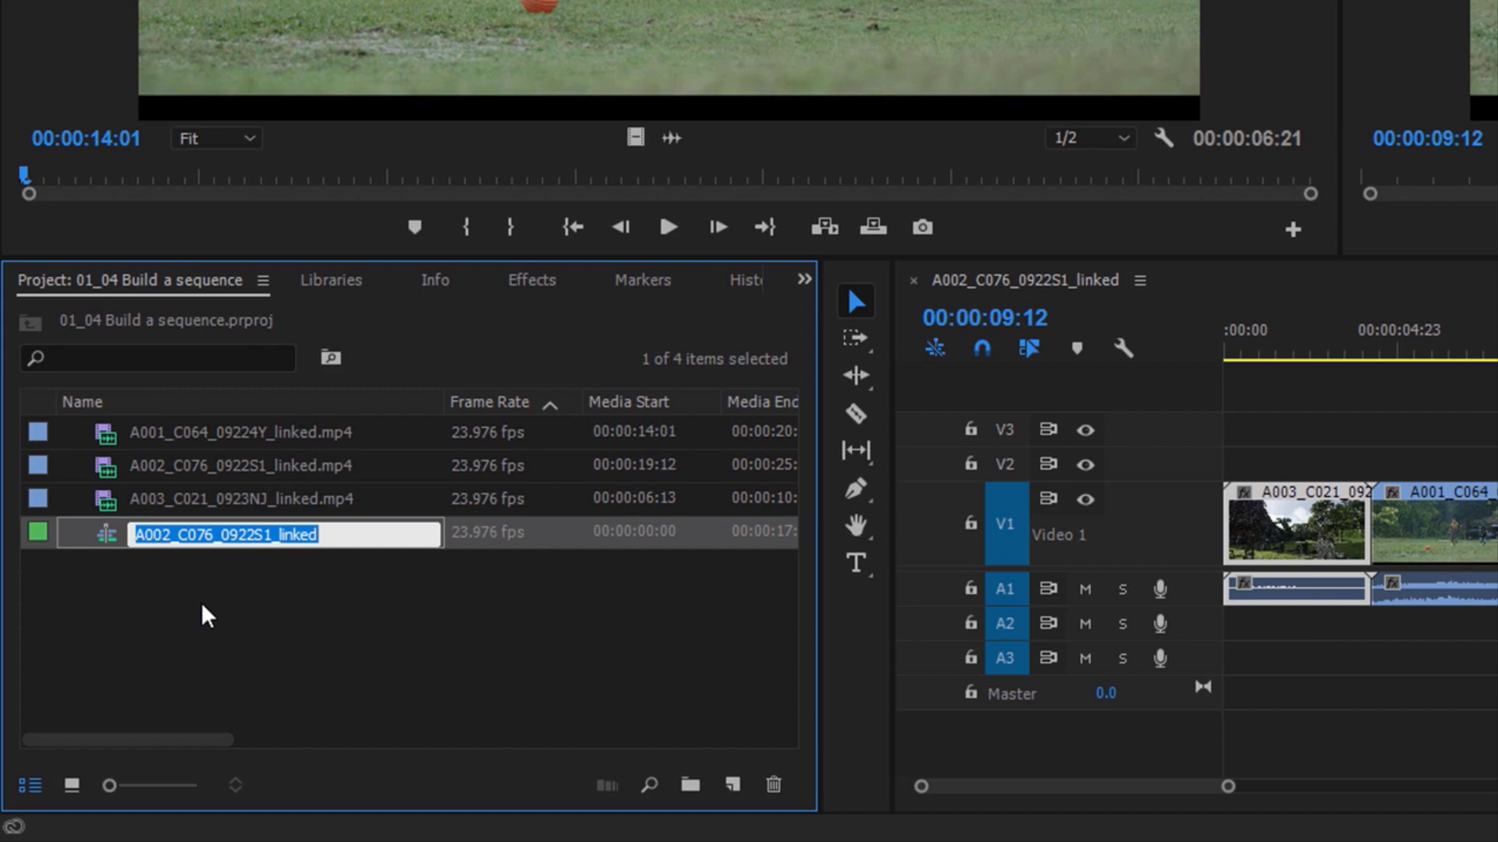
text(First Sequence)
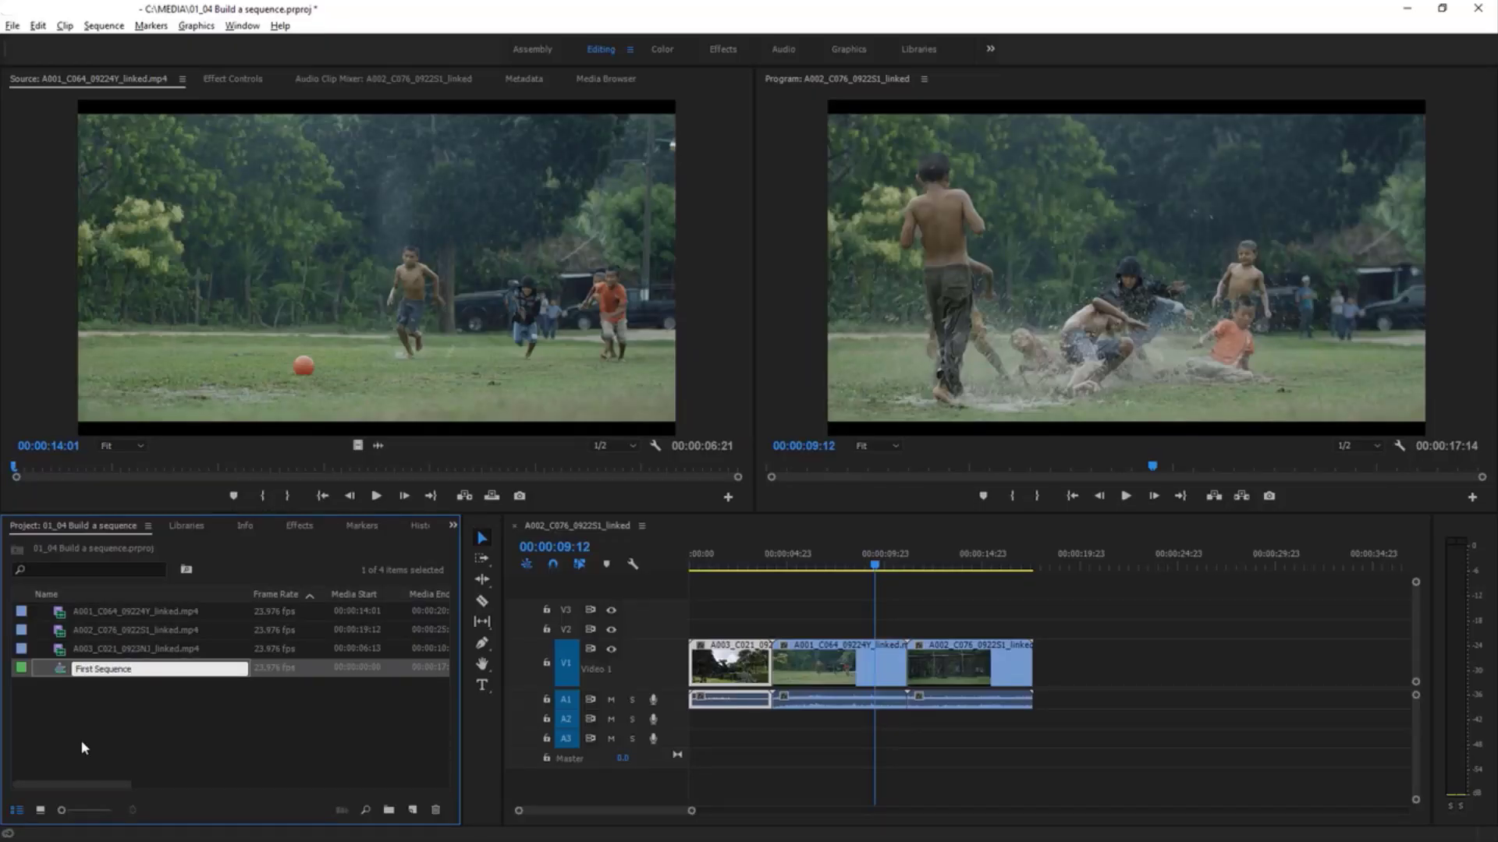
click(111, 724)
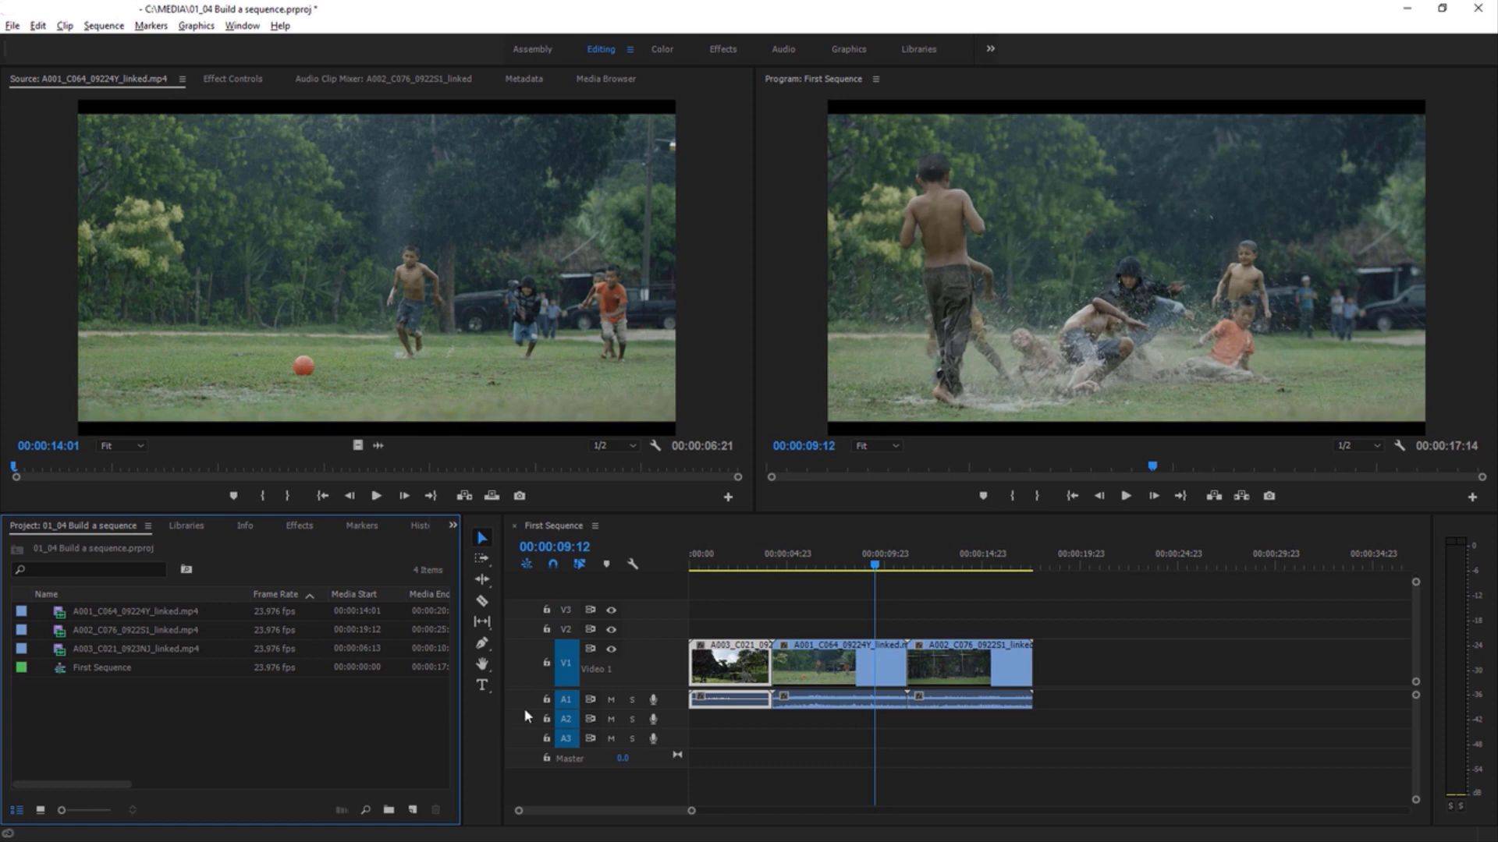
- Delete the A001_C064_09224Y_linked.mp4 clip from the middle of the sequence without closing the gap, and undo the deletion
click(717, 585)
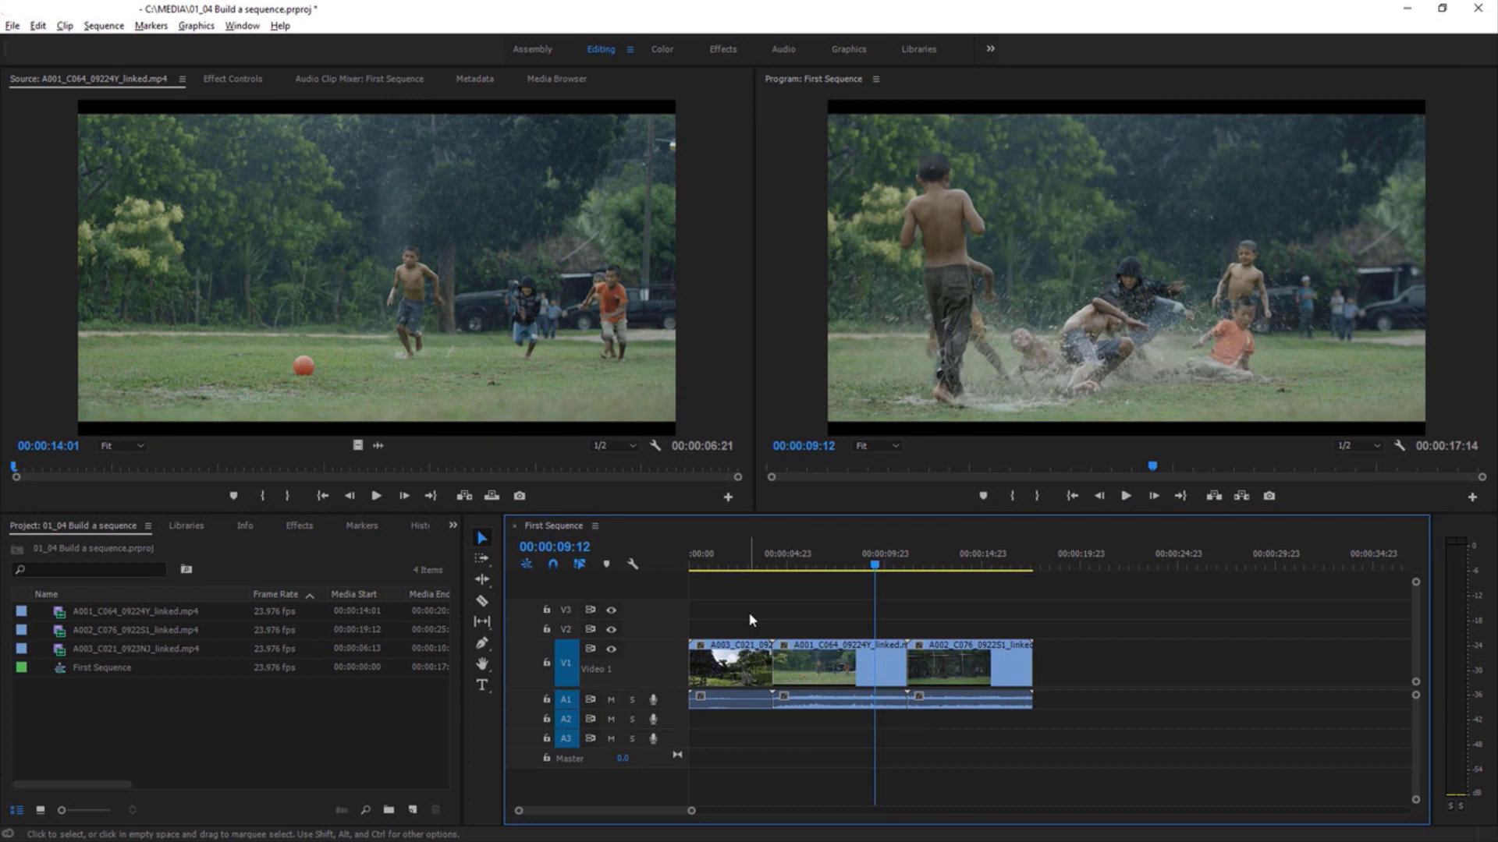
click(825, 659)
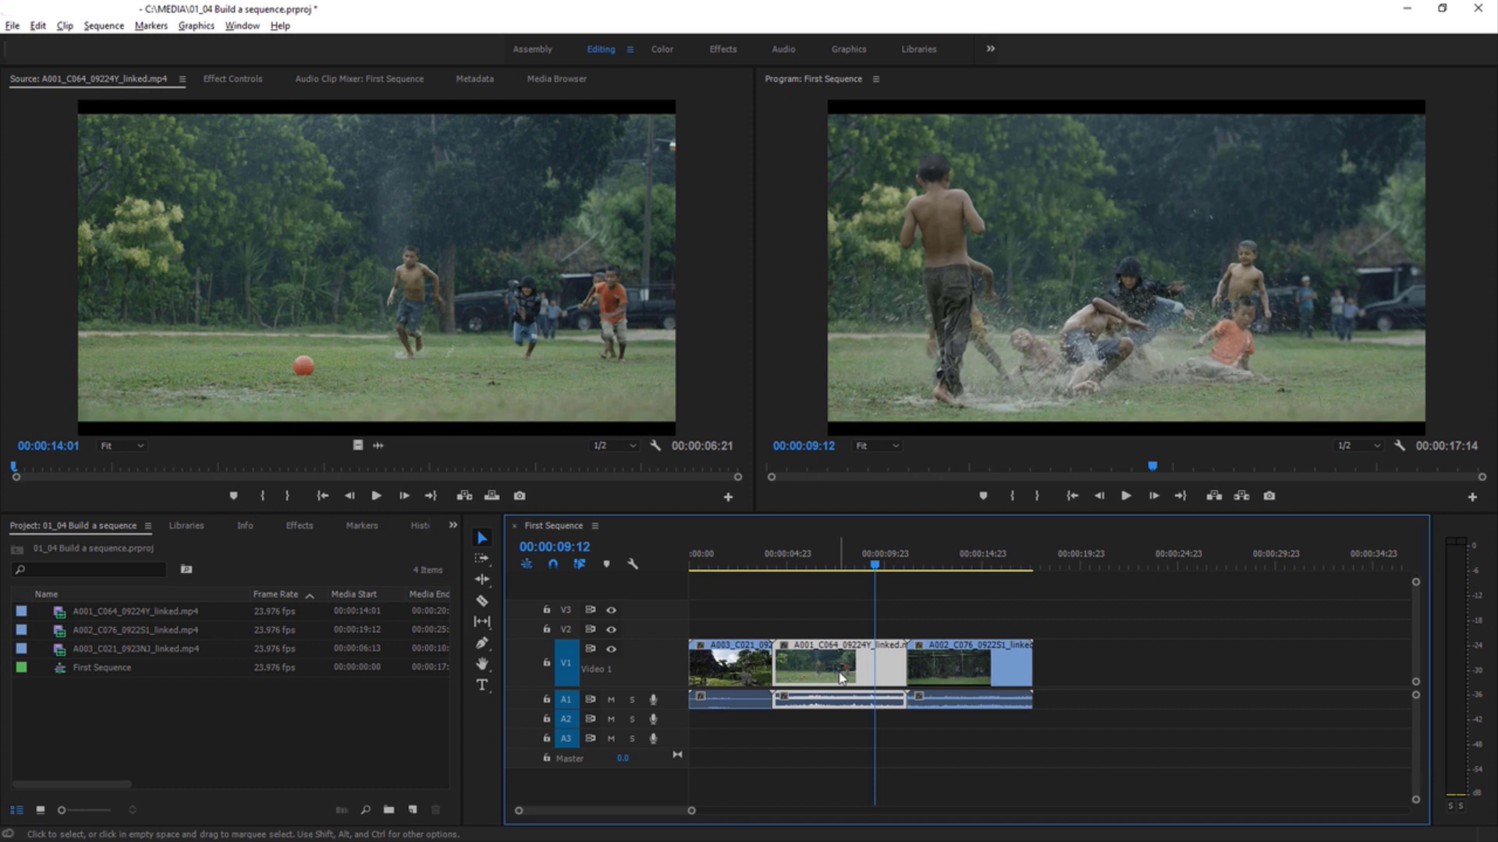
mouse_move(841, 677)
key(Delete)
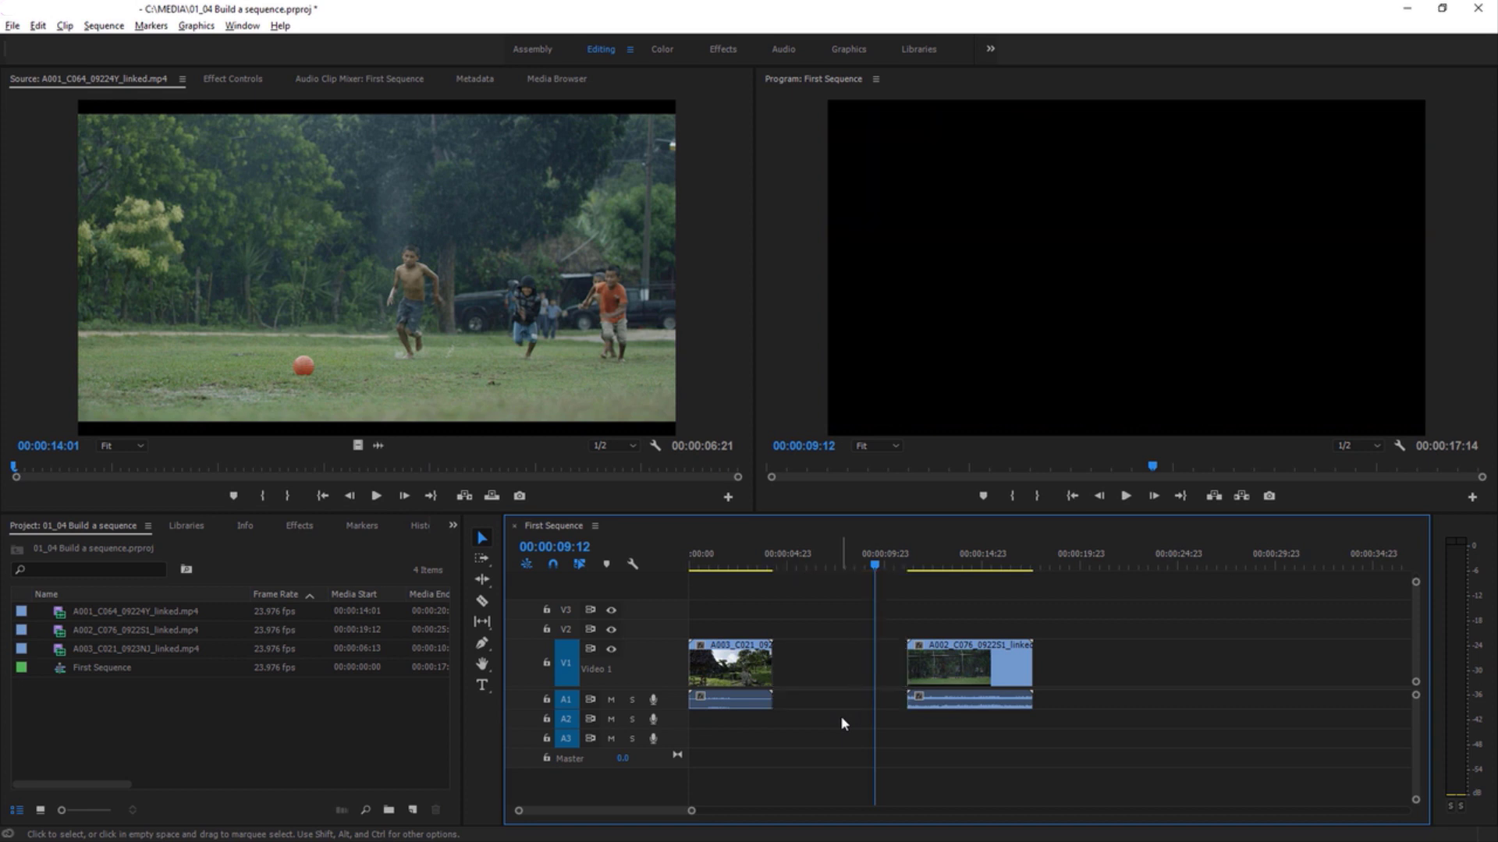
key(ctrl+z)
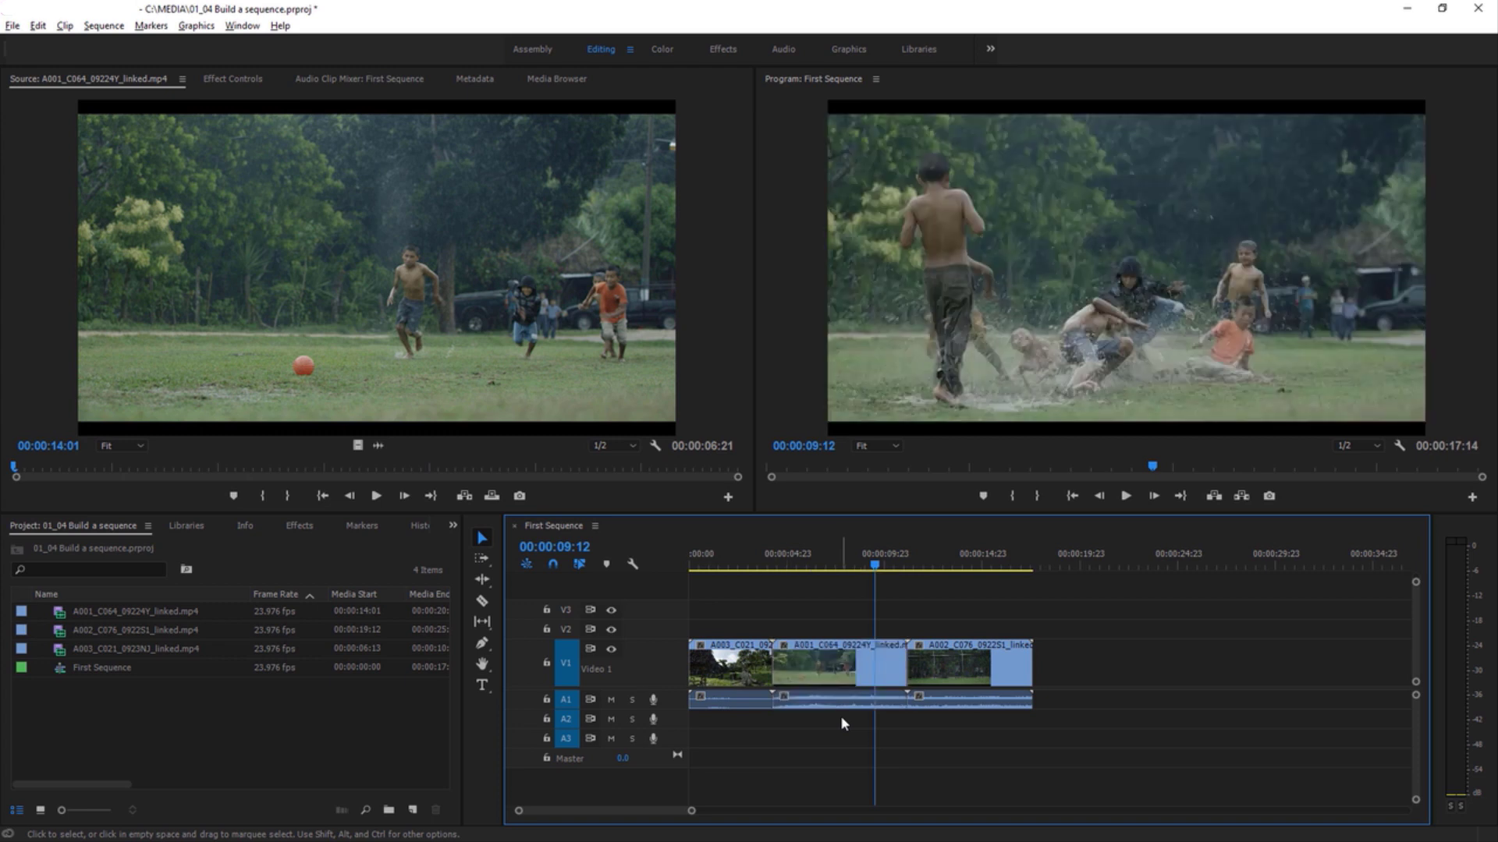
- Ripple delete the A001_C064_09224Y_linked.mp4 clip from the middle of the sequence
click(852, 696)
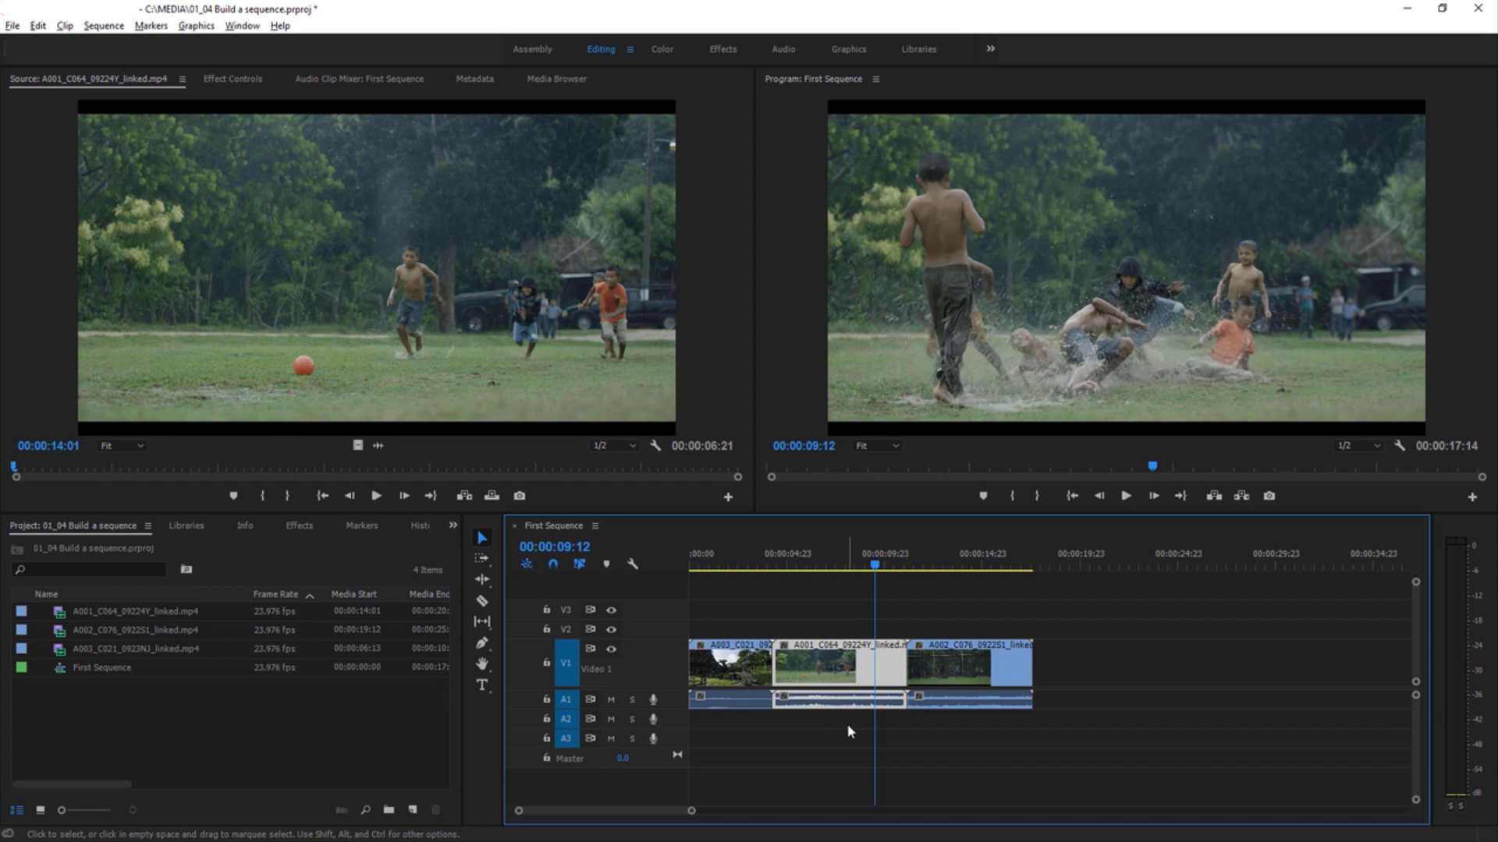
key(shift)
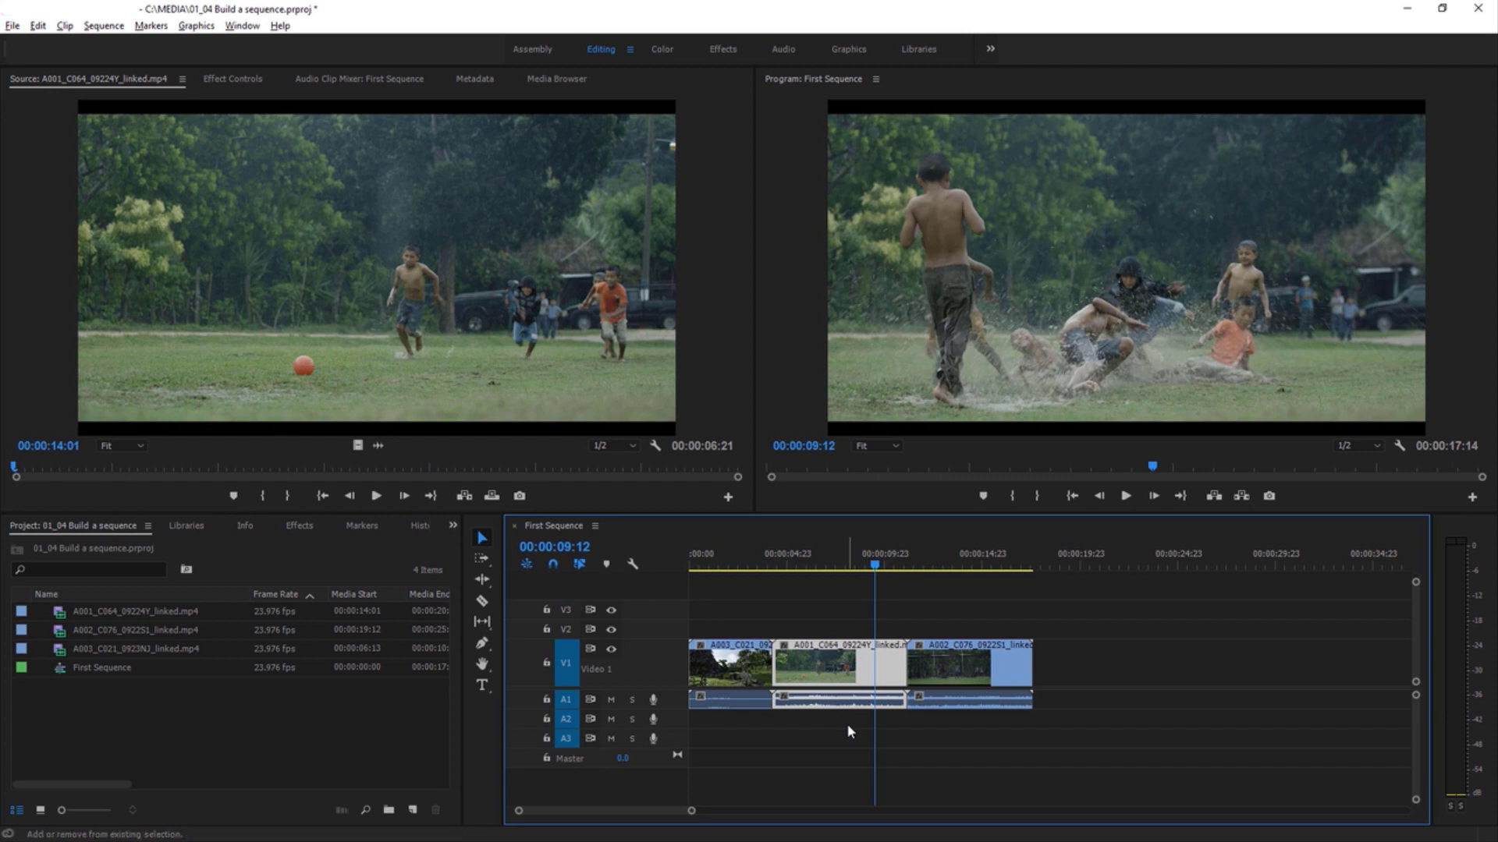
key(shift+Delete)
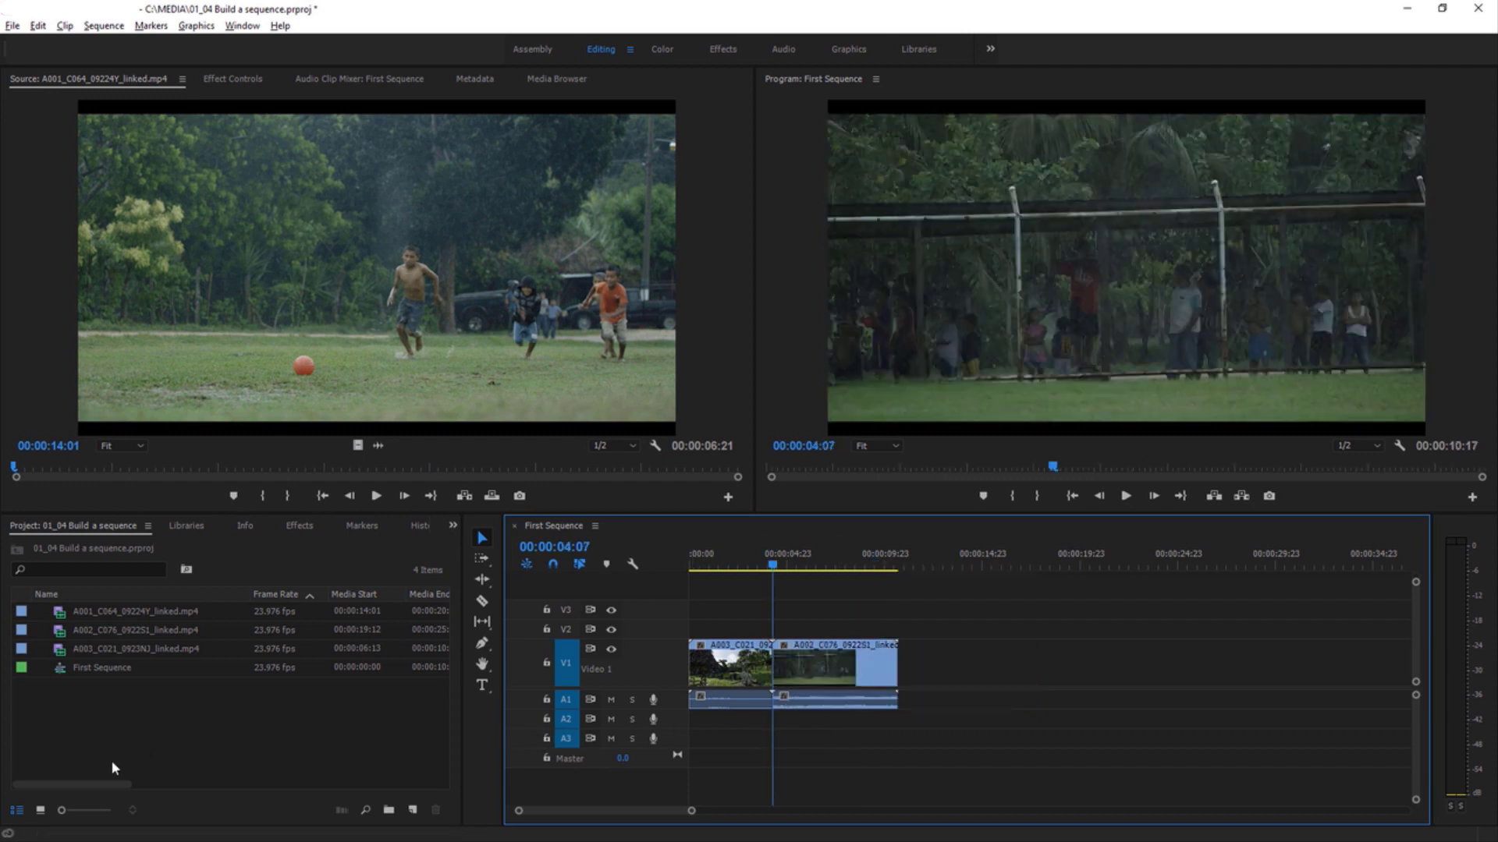
- Show the project items as thumbnails, and add the A001_C064_09224Y_linked.mp4 clip to the end of First Sequence
click(40, 810)
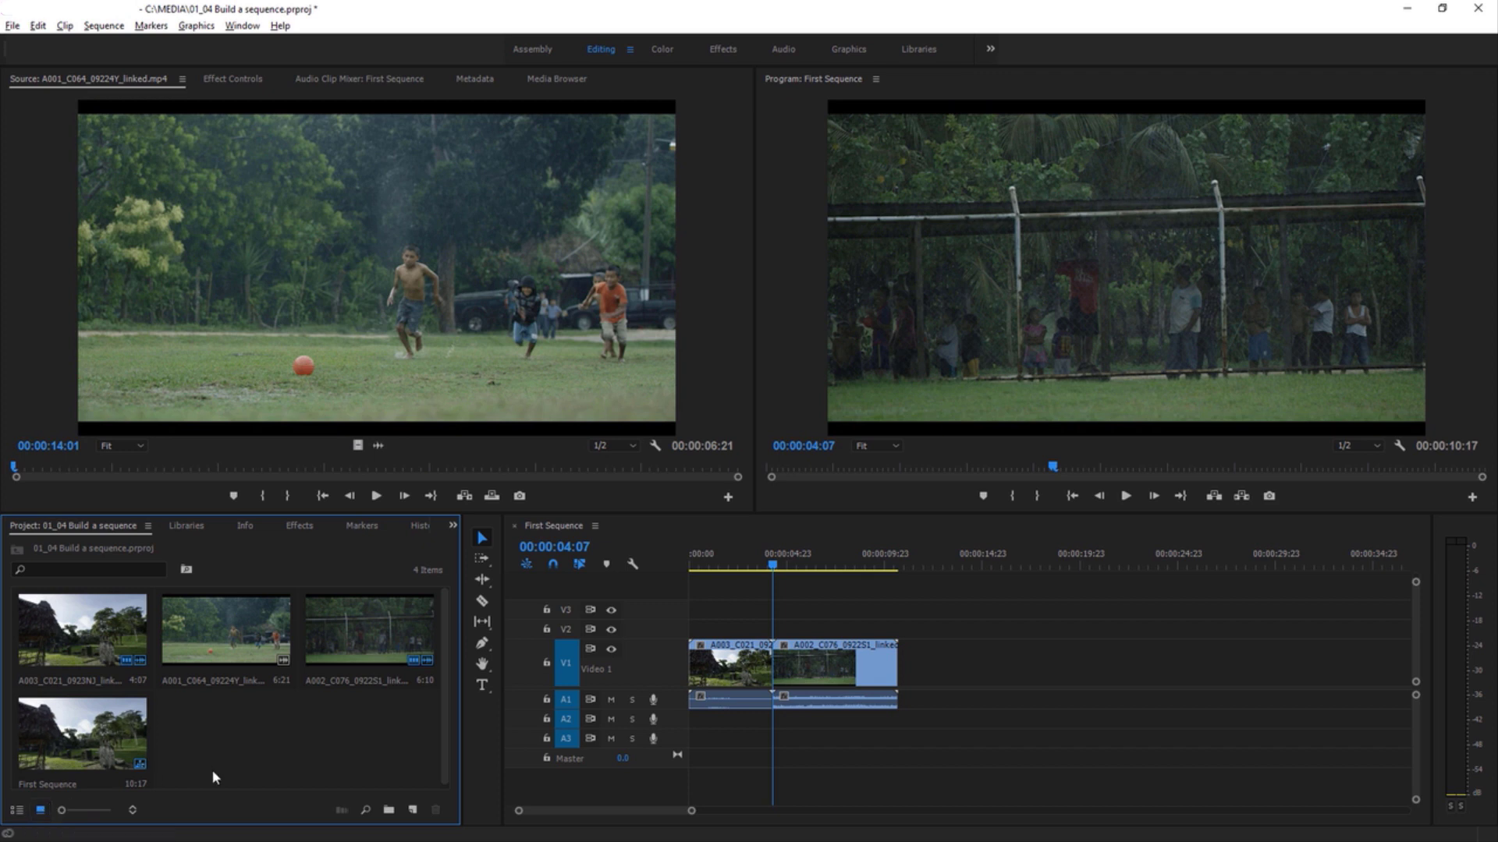
click(223, 669)
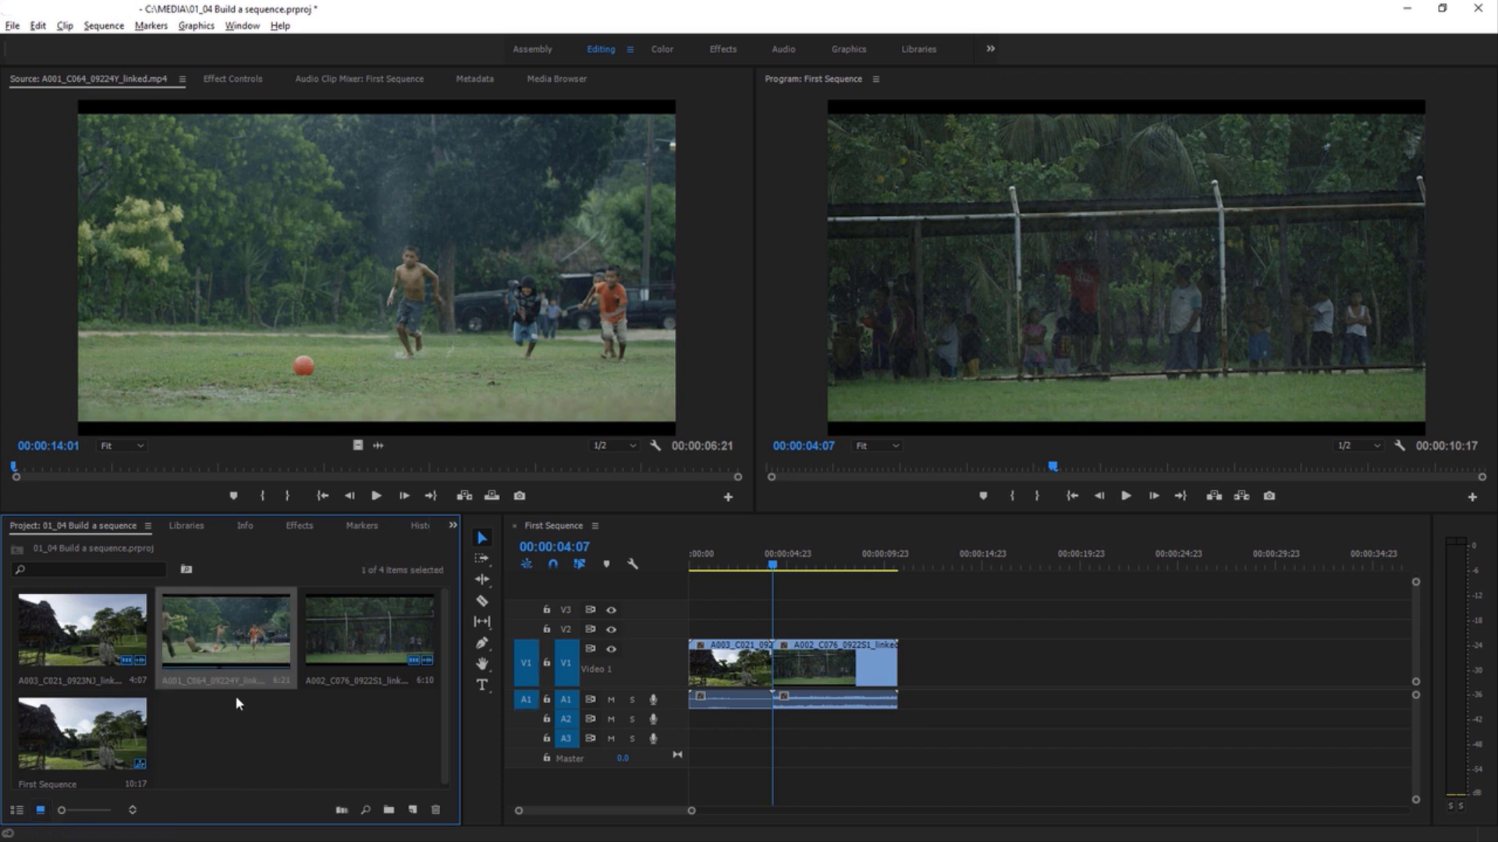
drag(224, 611, 908, 692)
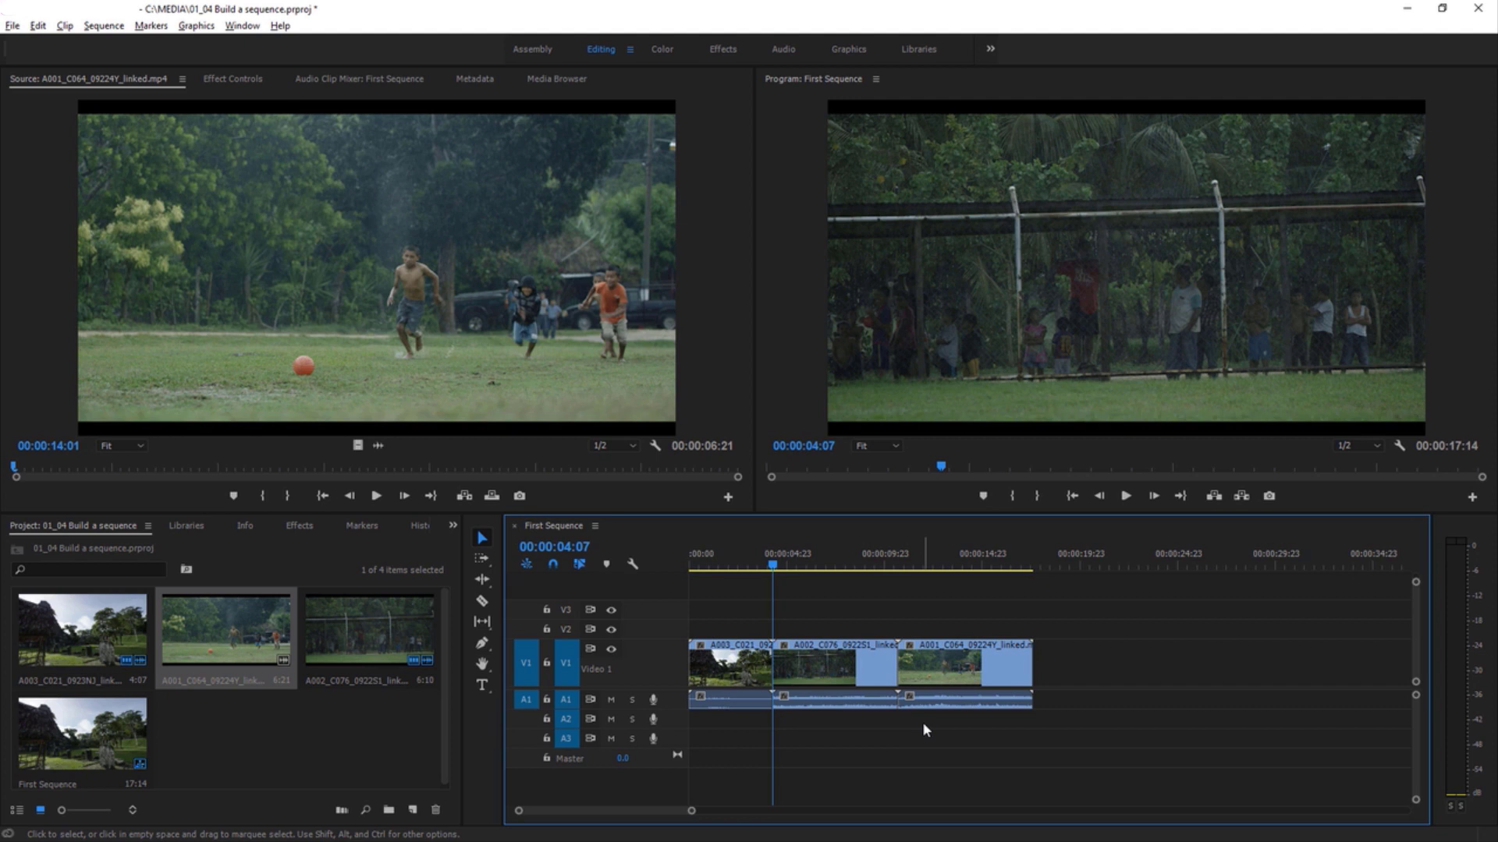
- Select all three video clips in the project and create a new sequence from them
click(361, 650)
drag(344, 709, 145, 638)
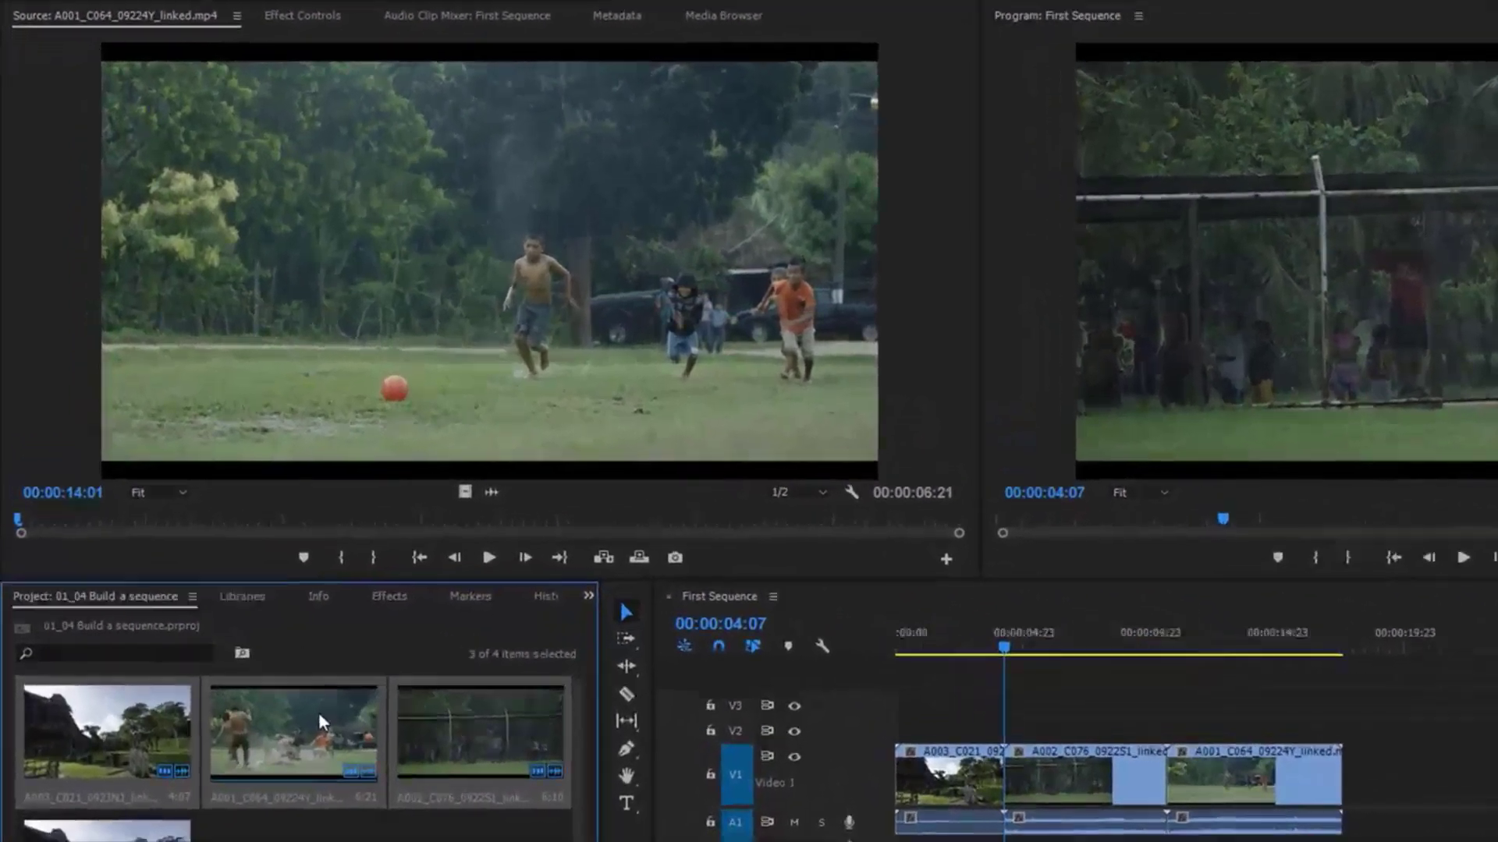
right_click(246, 625)
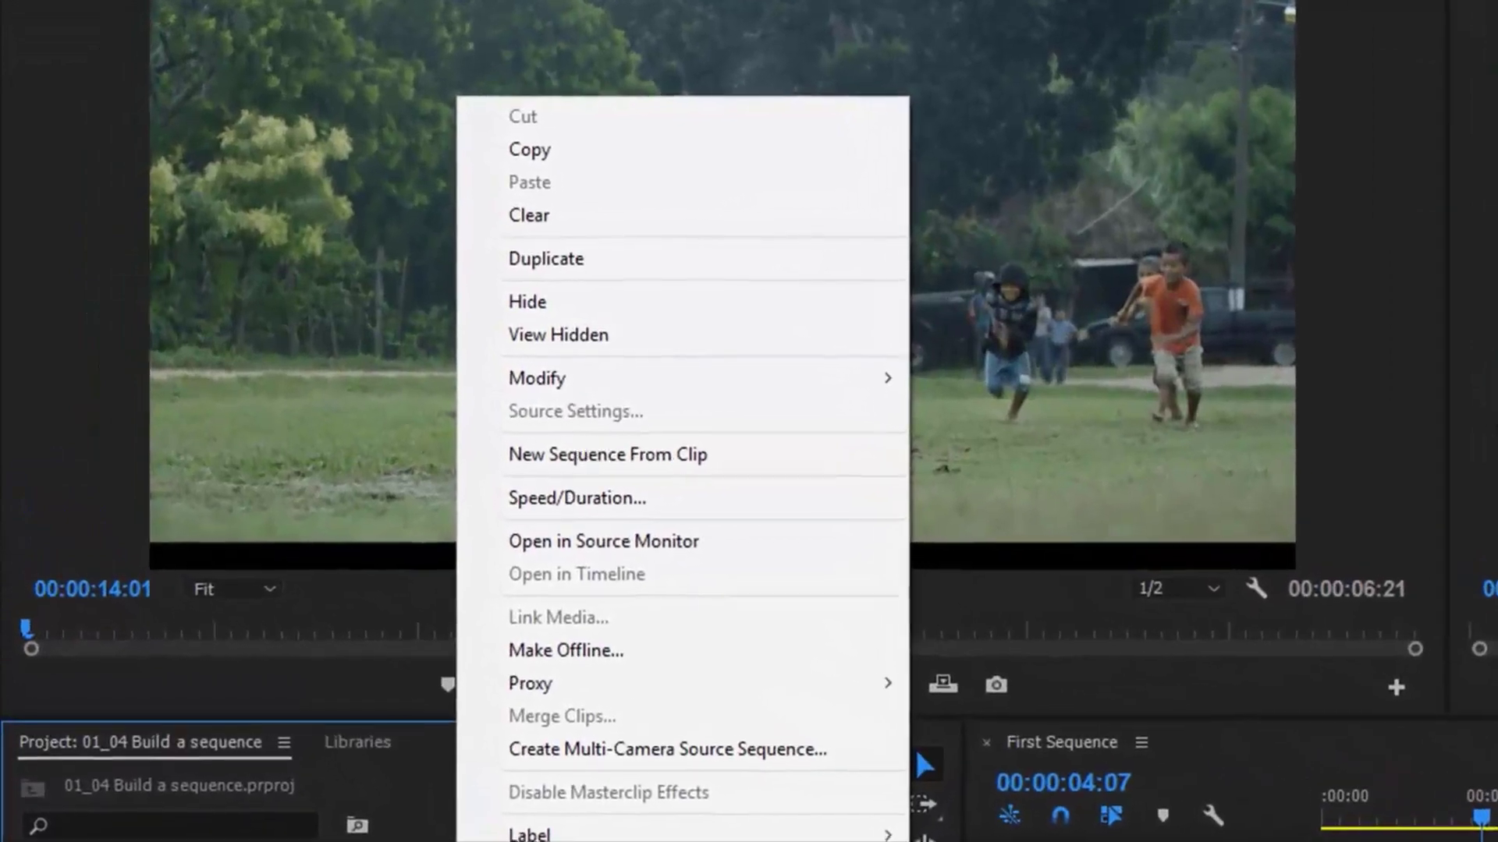
click(772, 452)
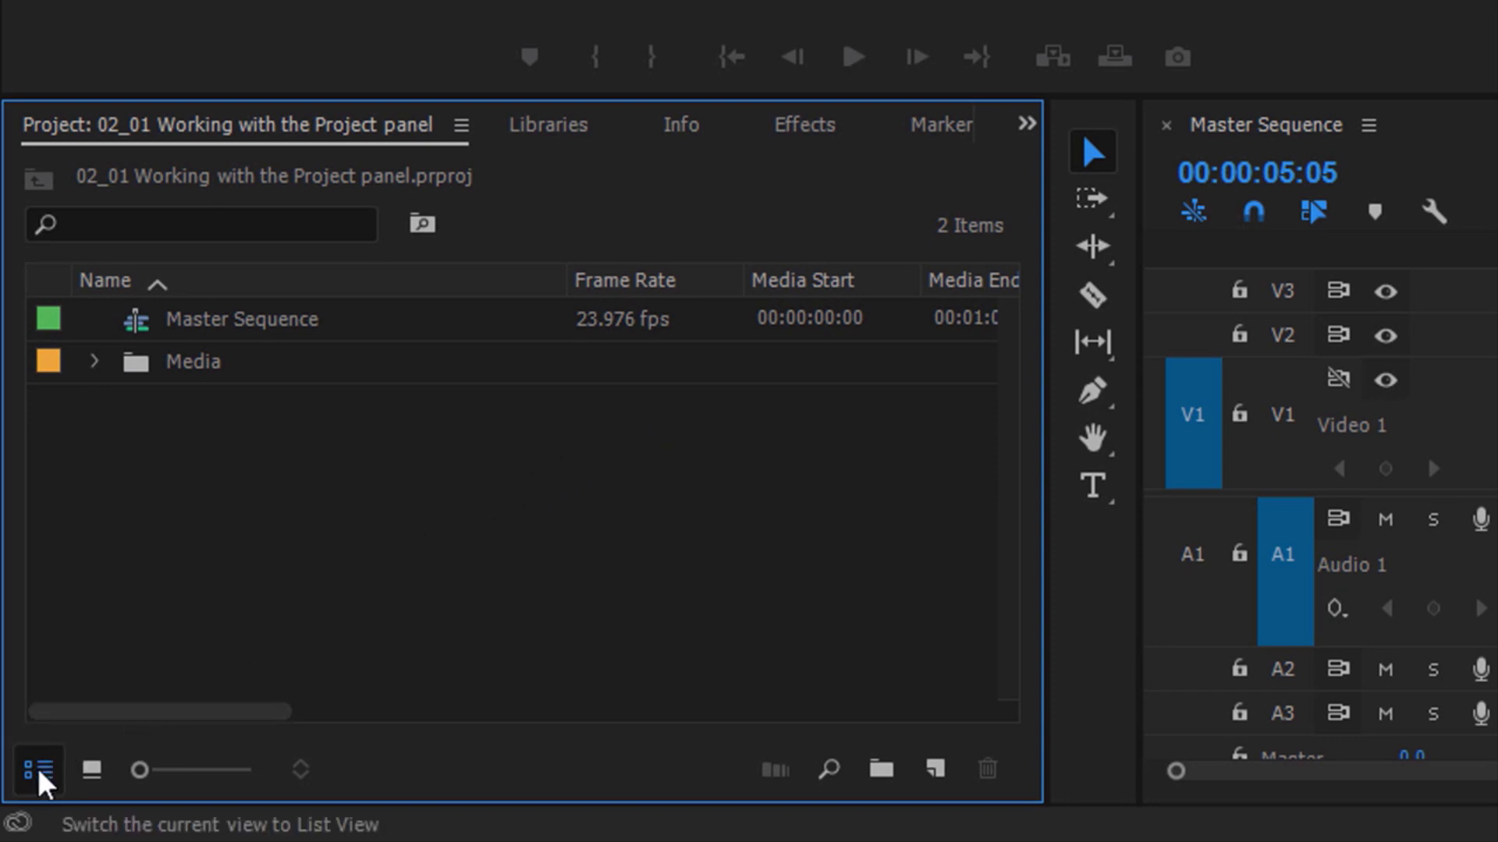
- Switch the project items to thumbnails and back to a list, and expand the Media bin
click(88, 771)
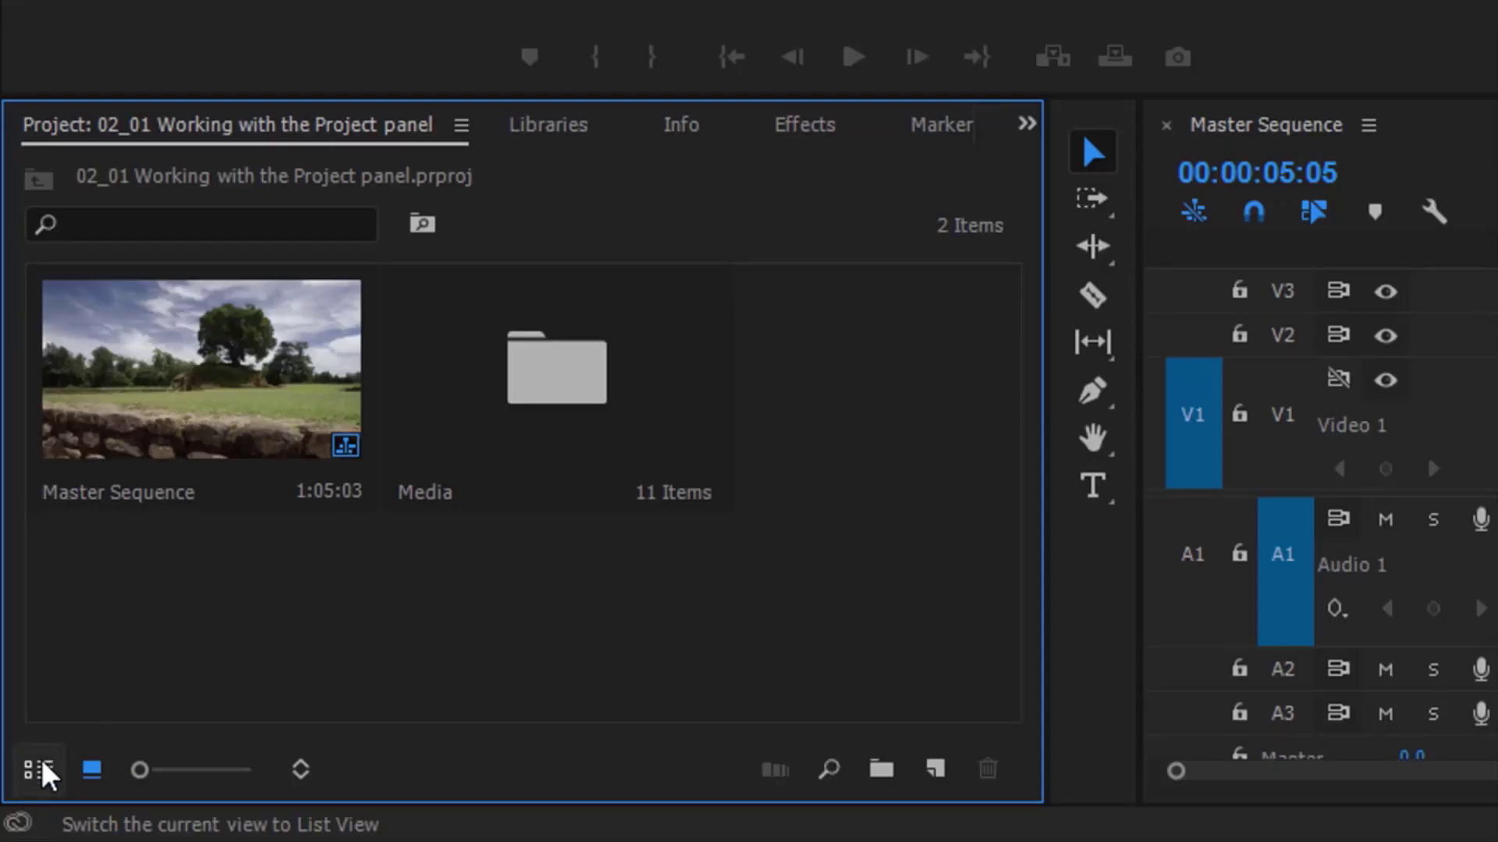
click(41, 771)
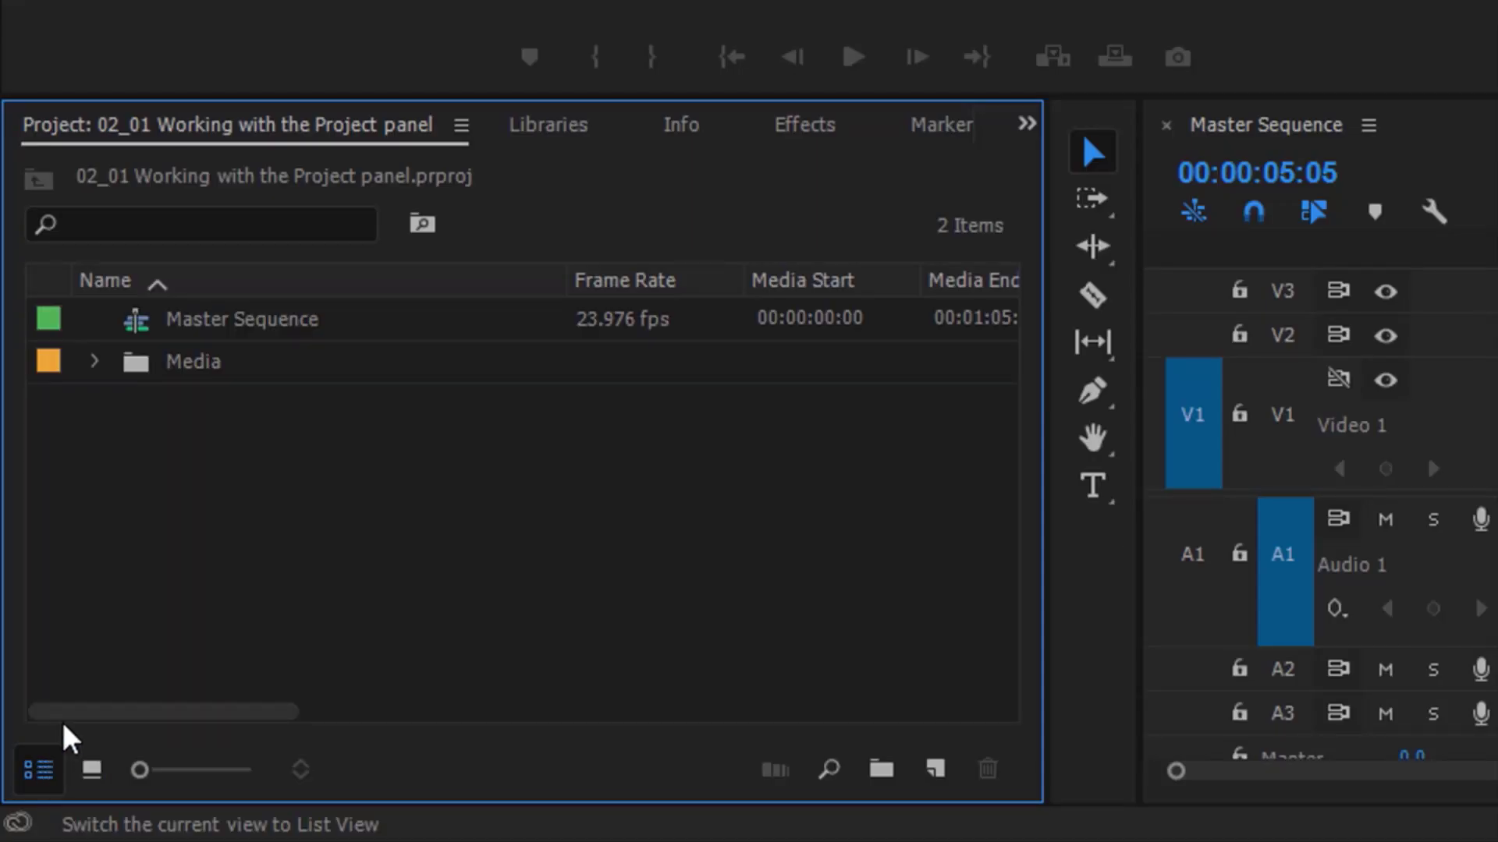
click(125, 368)
click(93, 361)
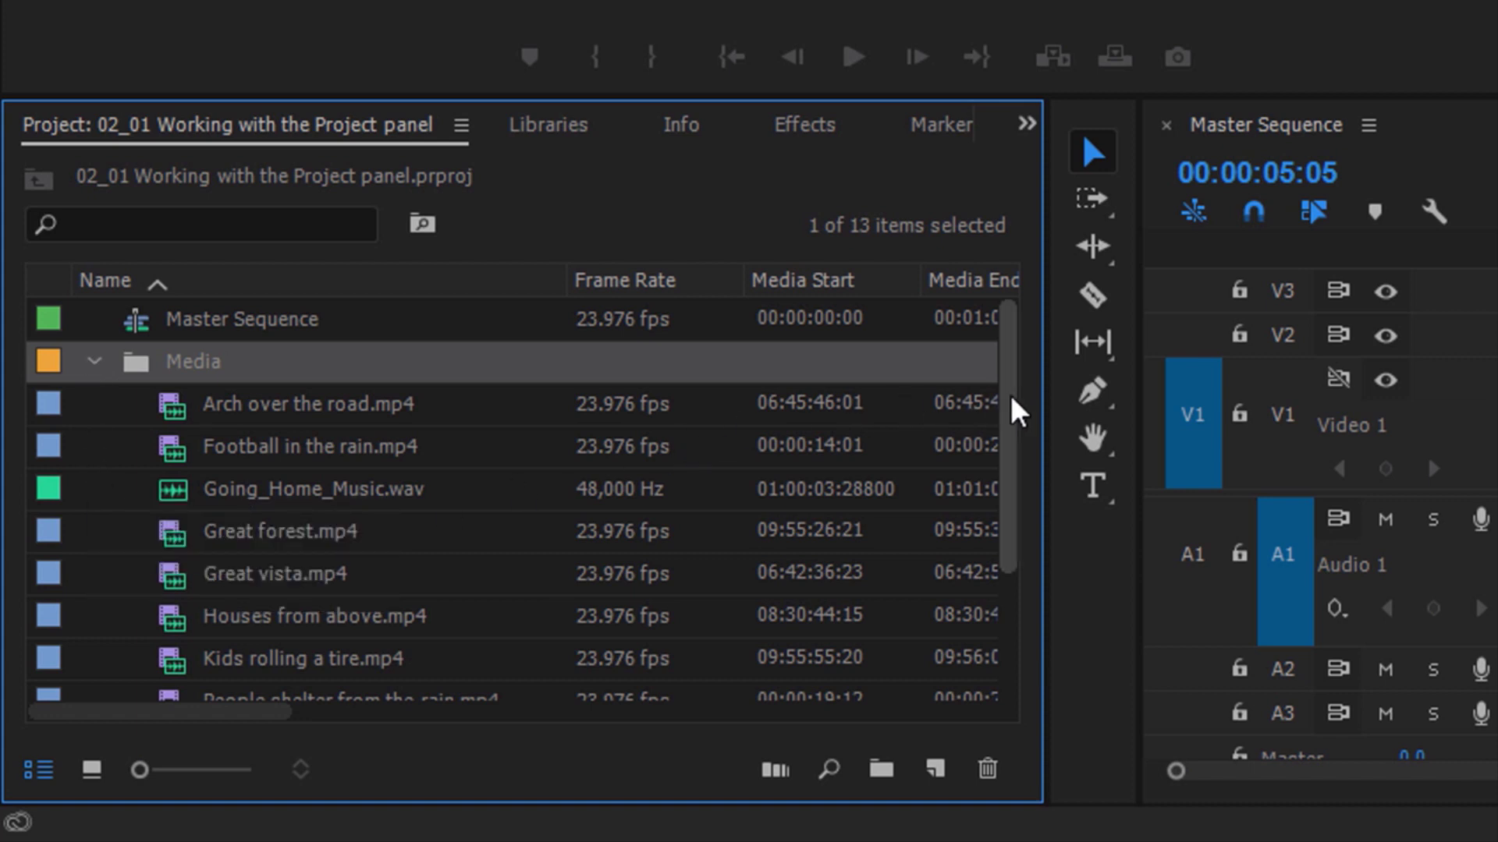
- Look through the clips in the Media bin and their metadata columns up to Video Info and Audio Info
drag(1013, 422, 996, 583)
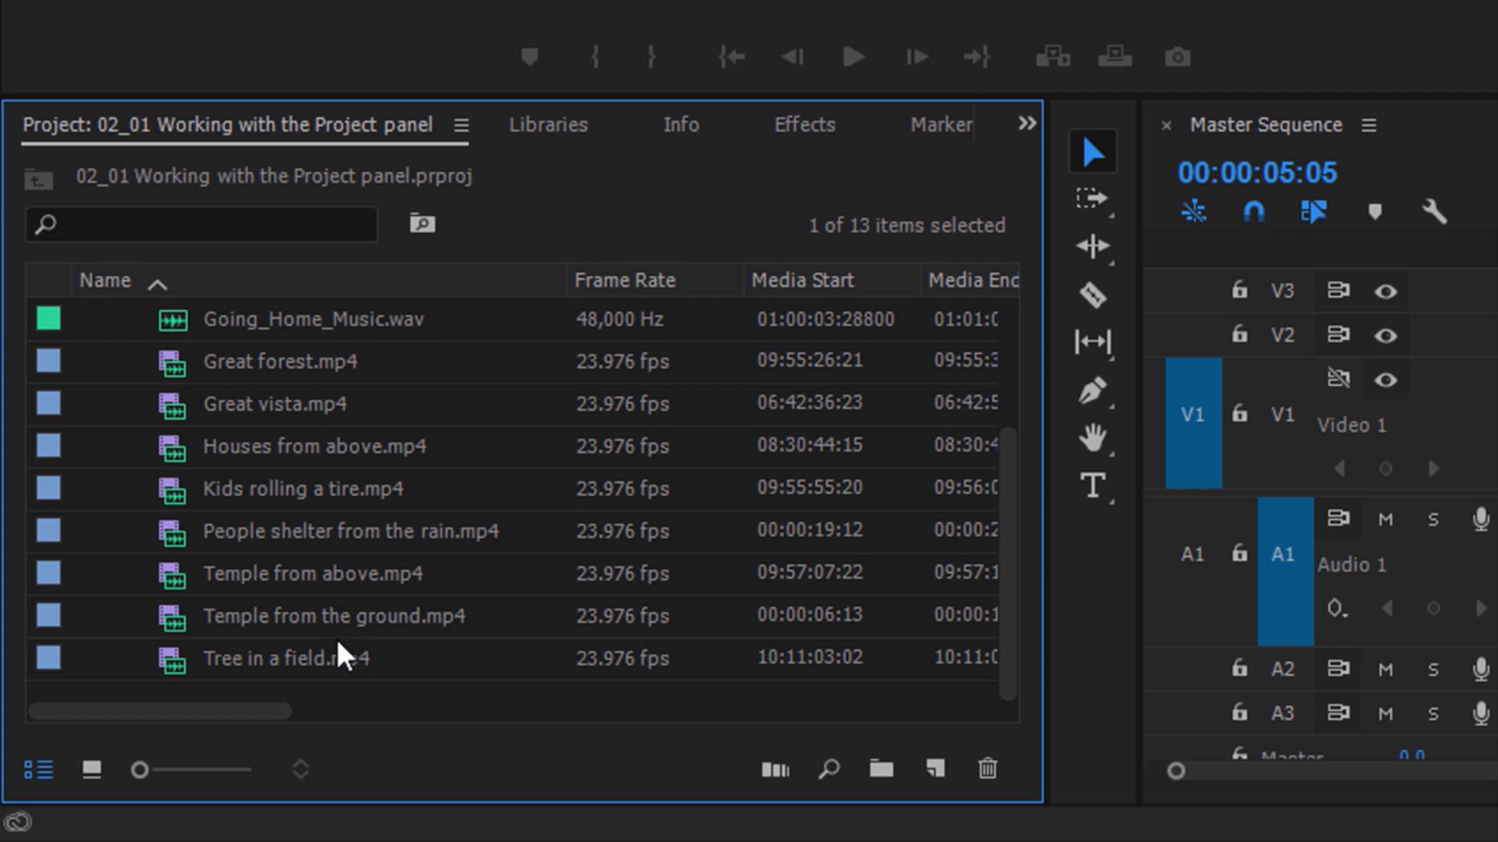
mouse_move(342, 654)
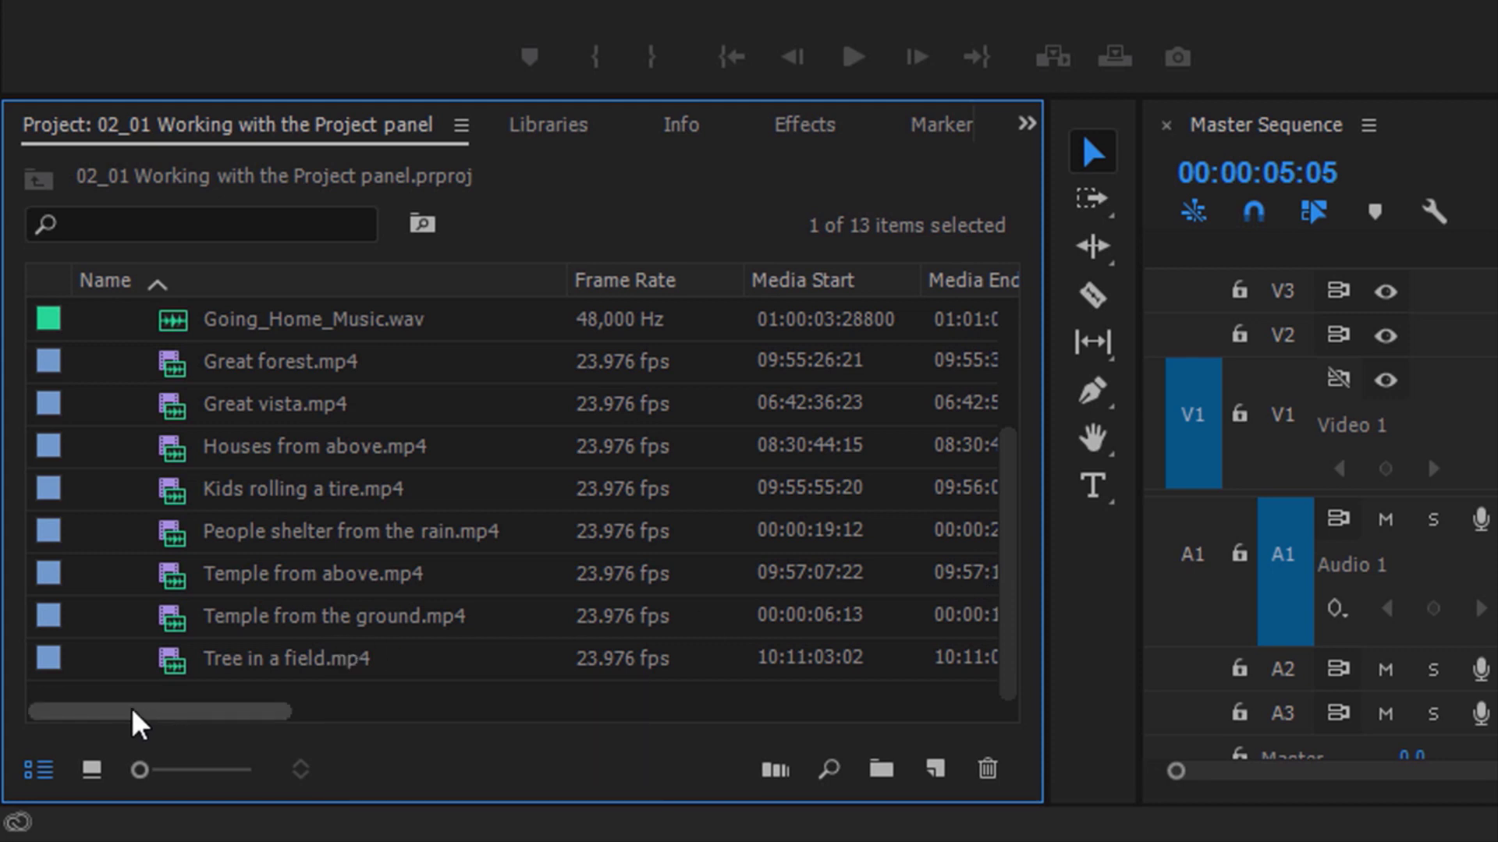
drag(133, 722, 451, 711)
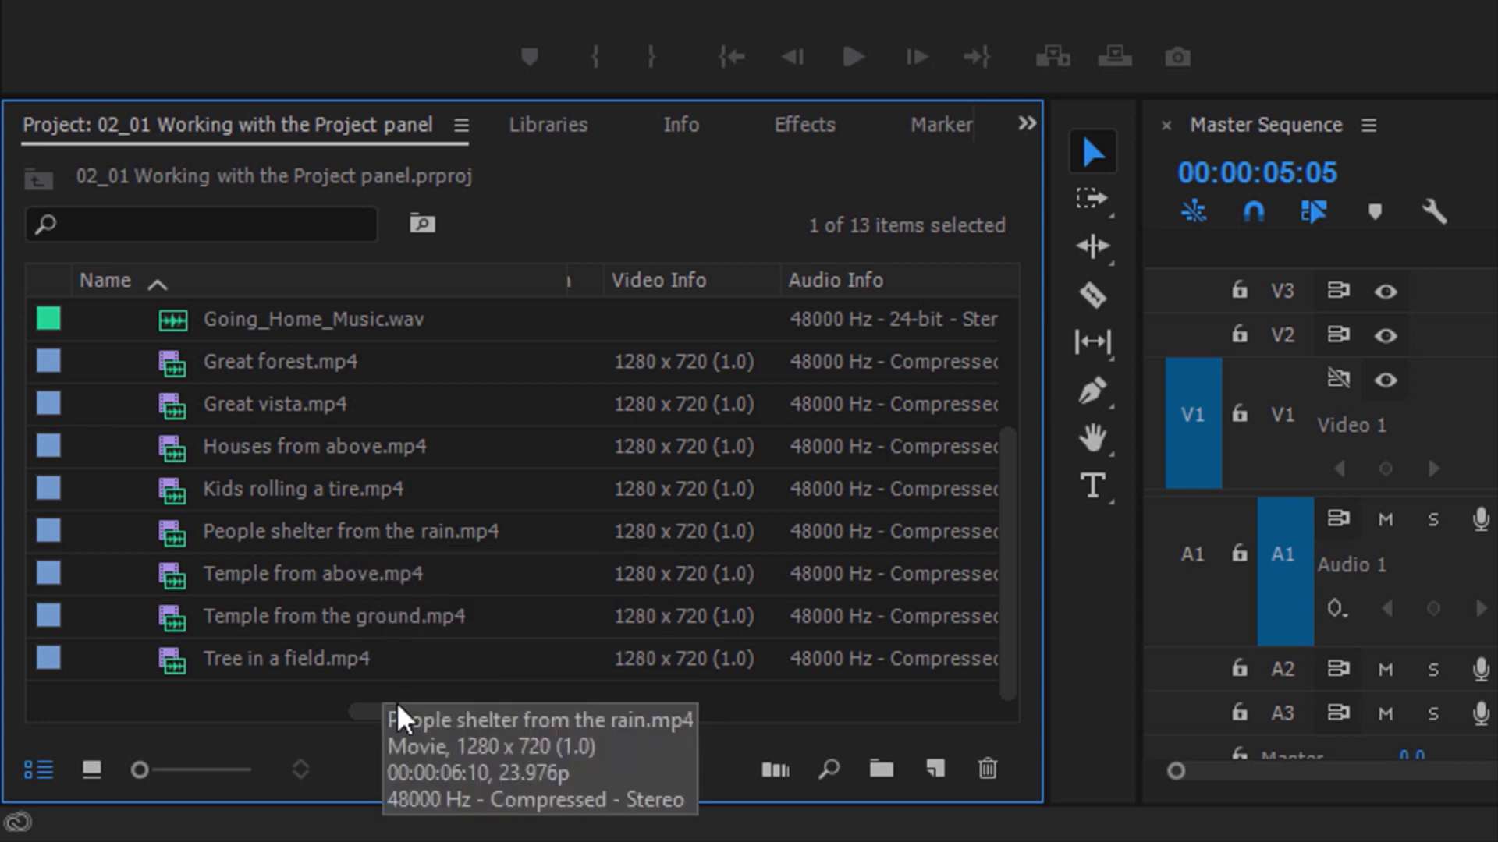
drag(395, 708, 49, 690)
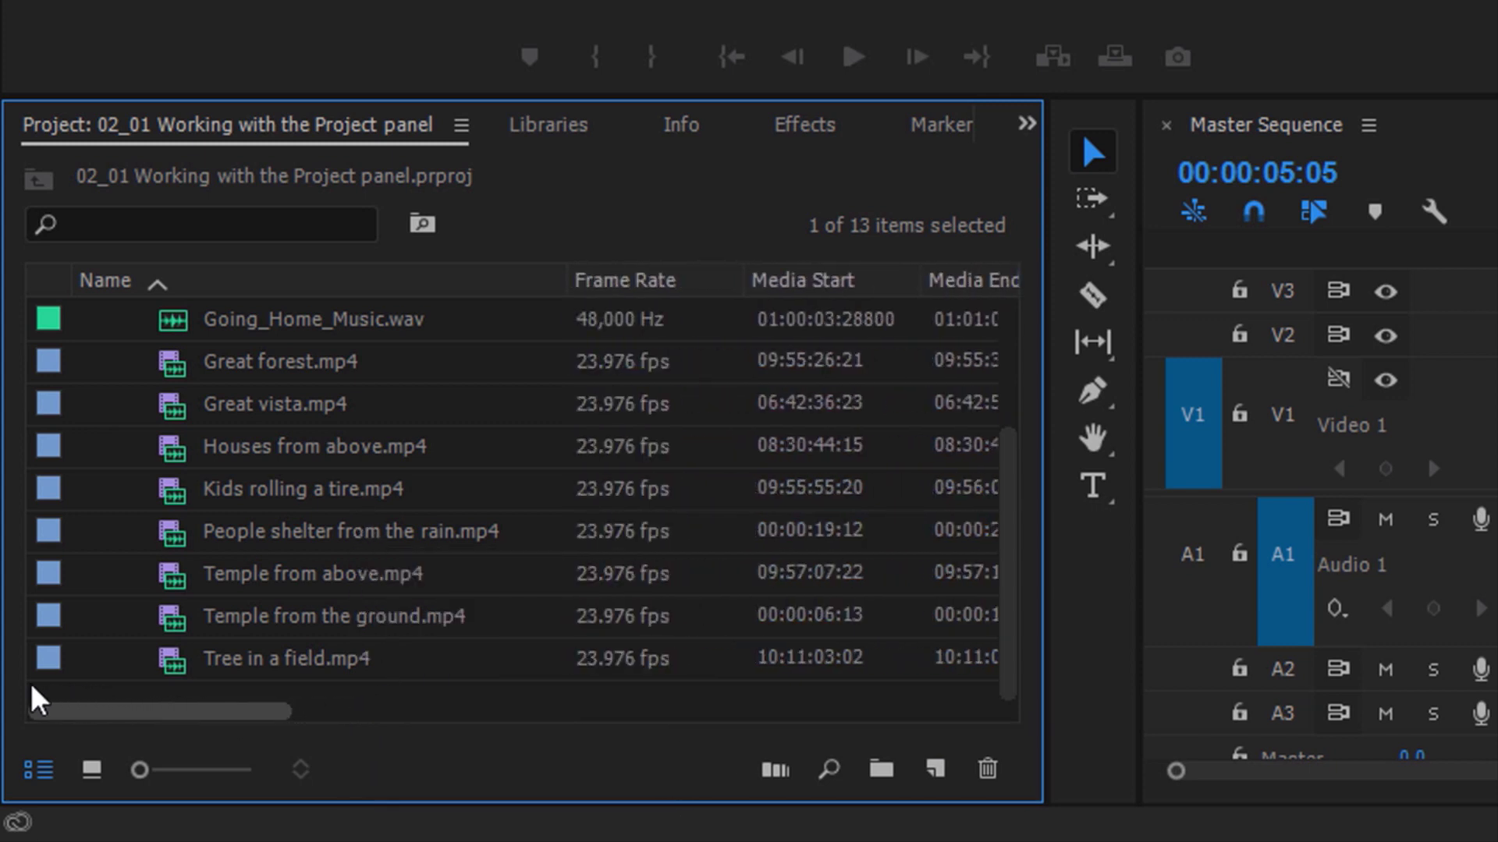
- Sort the project items by name in descending order, and restore the ascending order
click(256, 294)
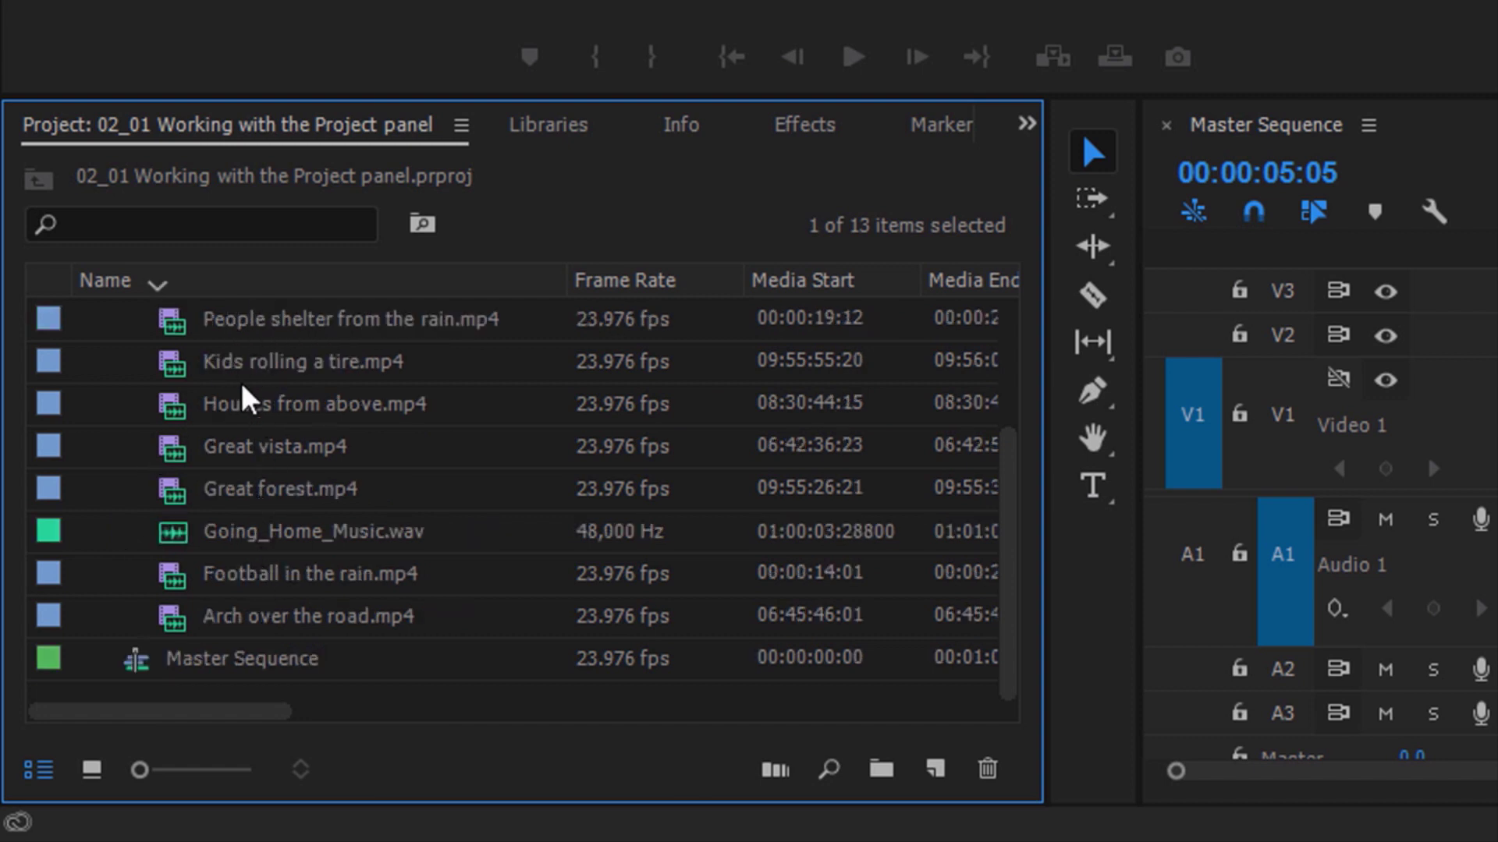
mouse_move(173, 341)
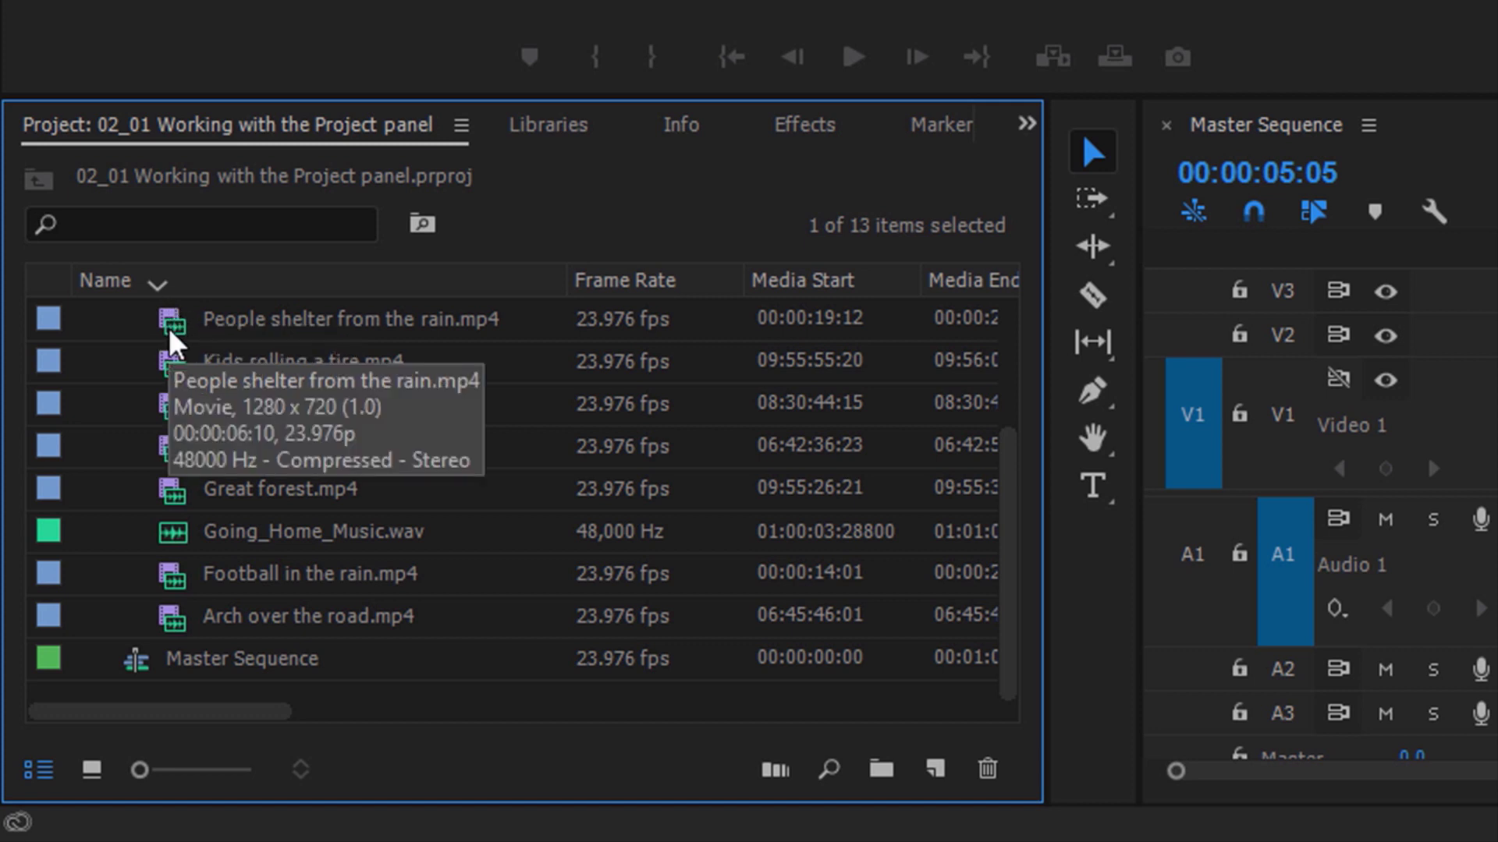
click(259, 293)
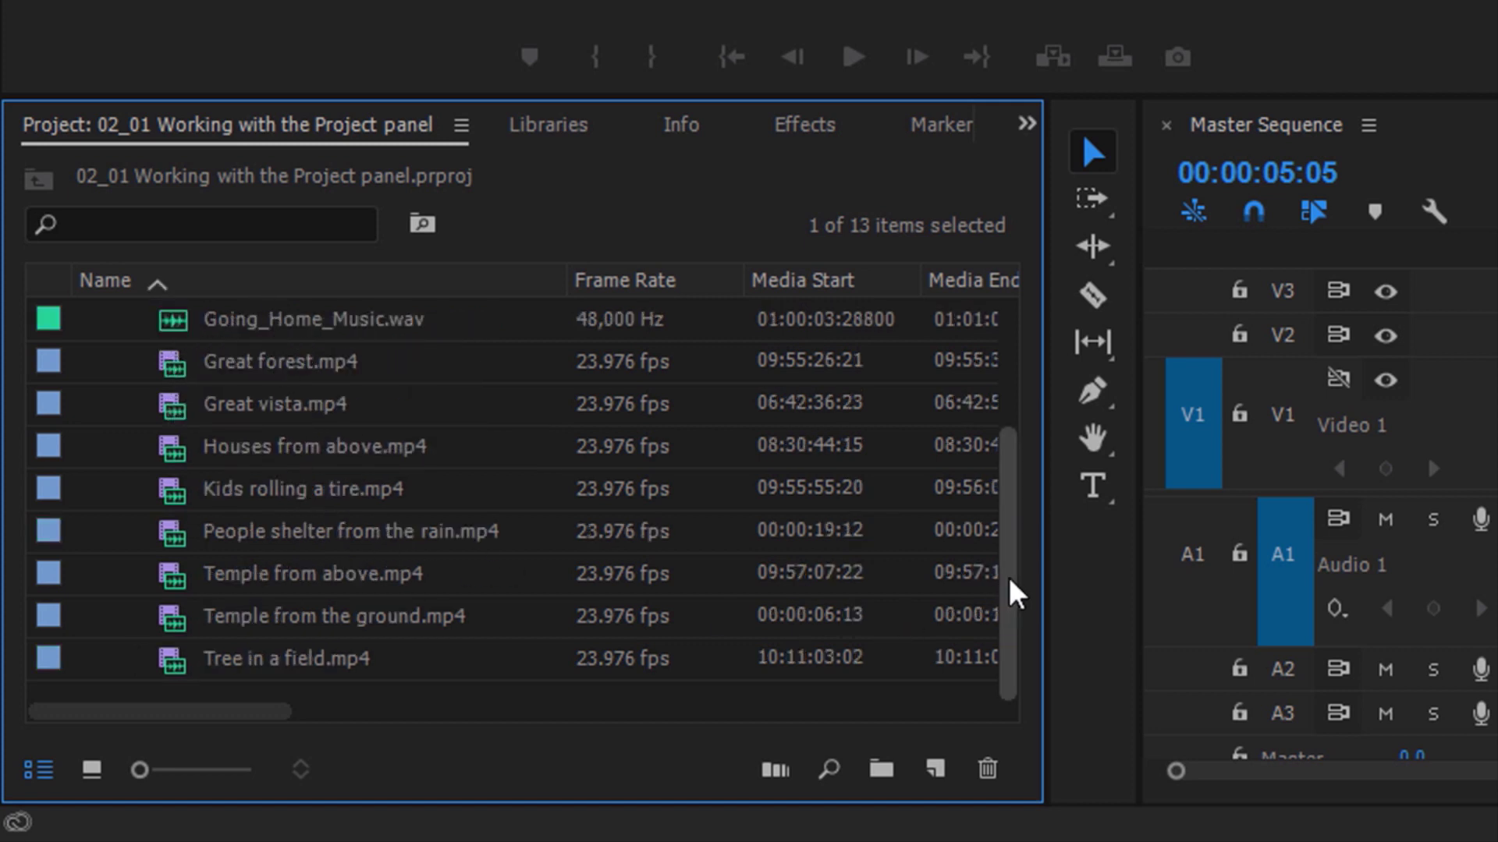
scroll(1020, 552, up, 1)
scroll(1020, 553, up, 3)
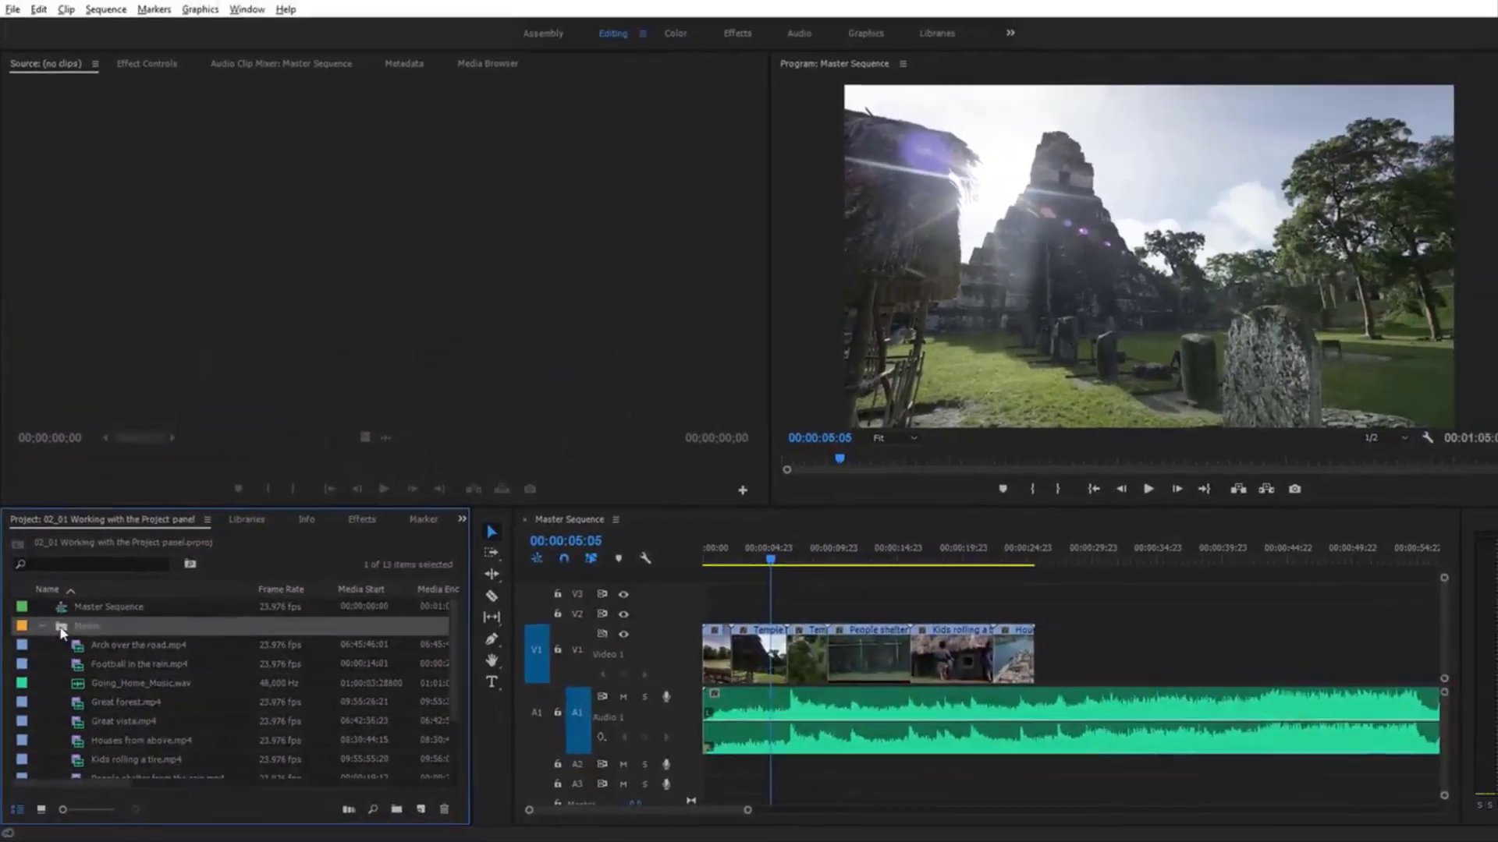
- Open the Media bin in its own window, and show its clips as enlarged thumbnails in an enlarged window
double_click(87, 535)
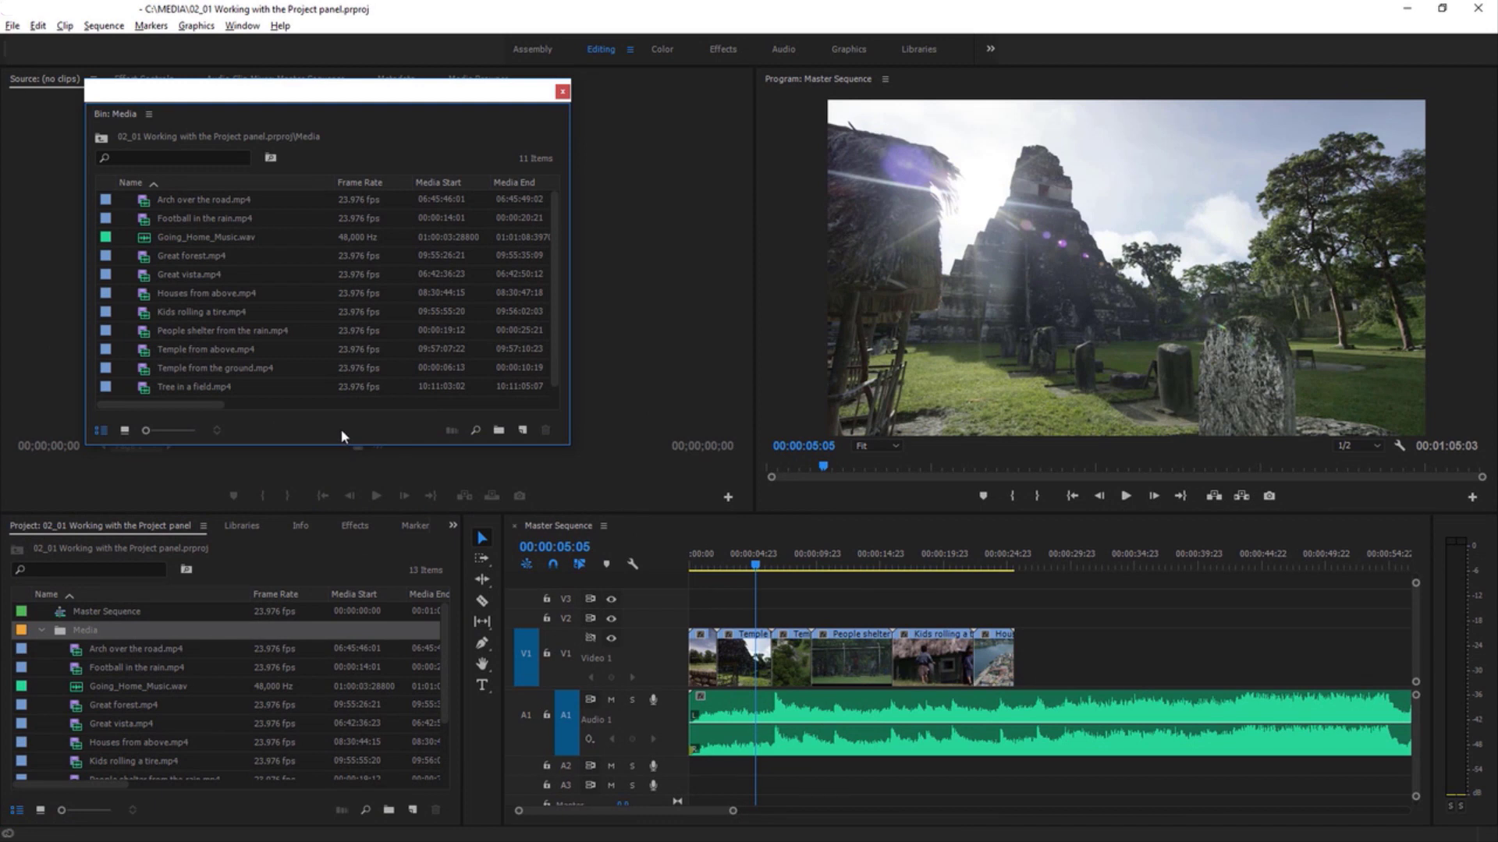
click(125, 431)
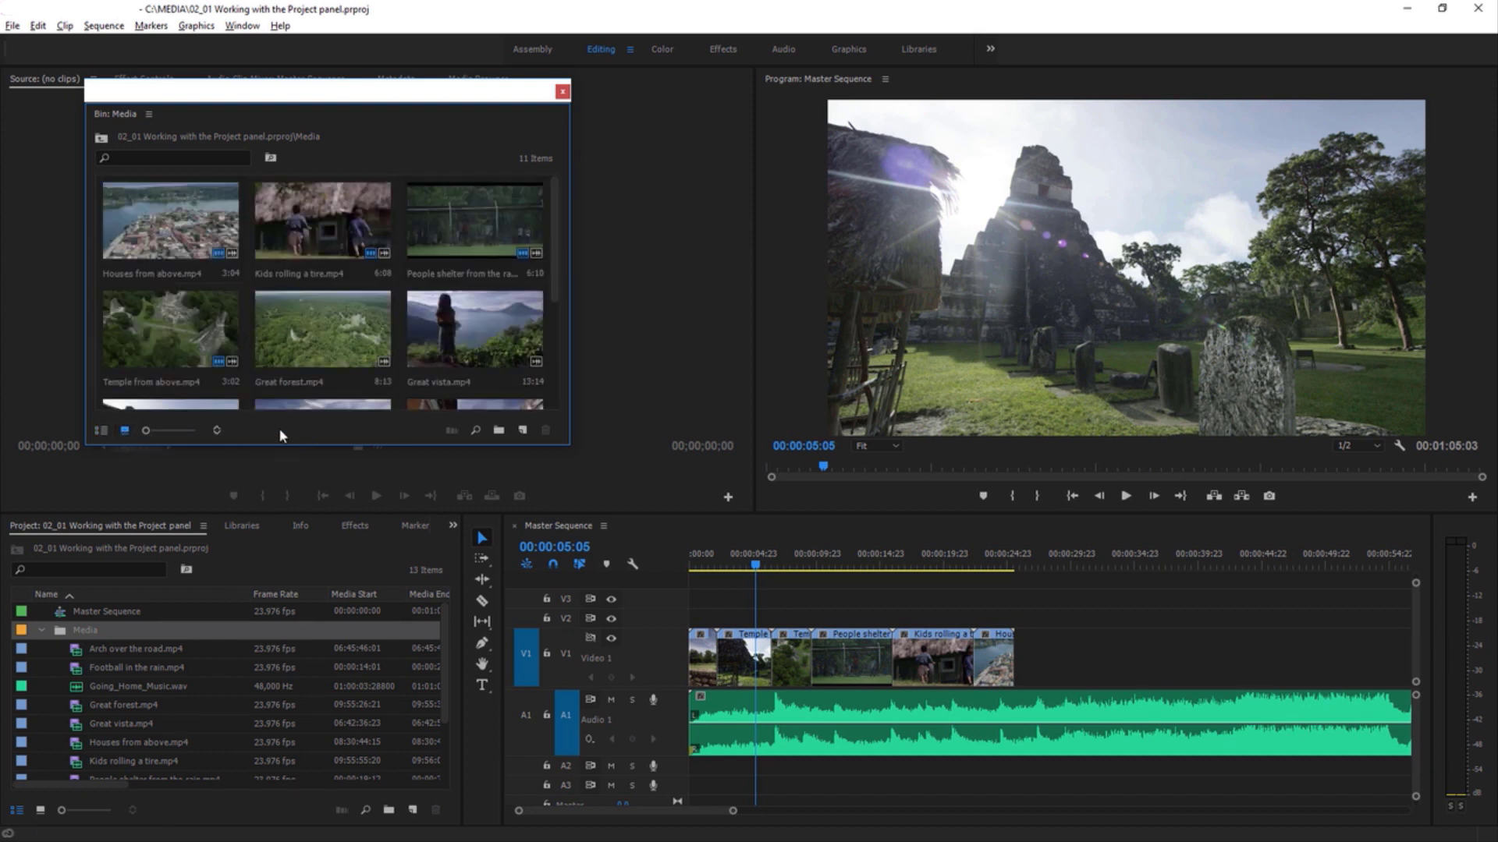
drag(147, 435, 199, 439)
drag(572, 449, 917, 752)
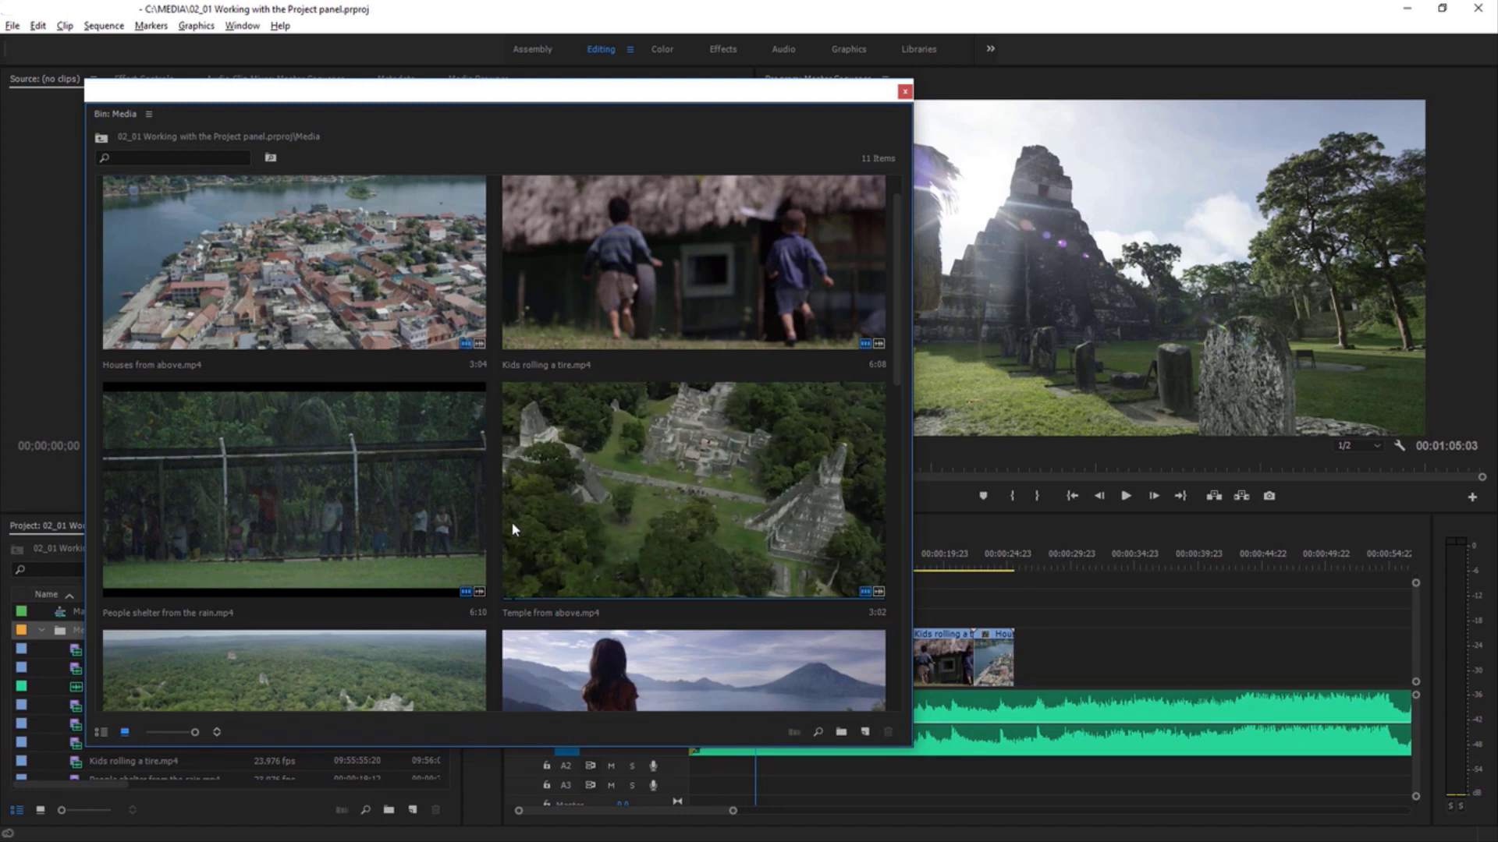
- Preview the Temple from above.mp4 clip by playing its thumbnail in the Media bin
click(593, 521)
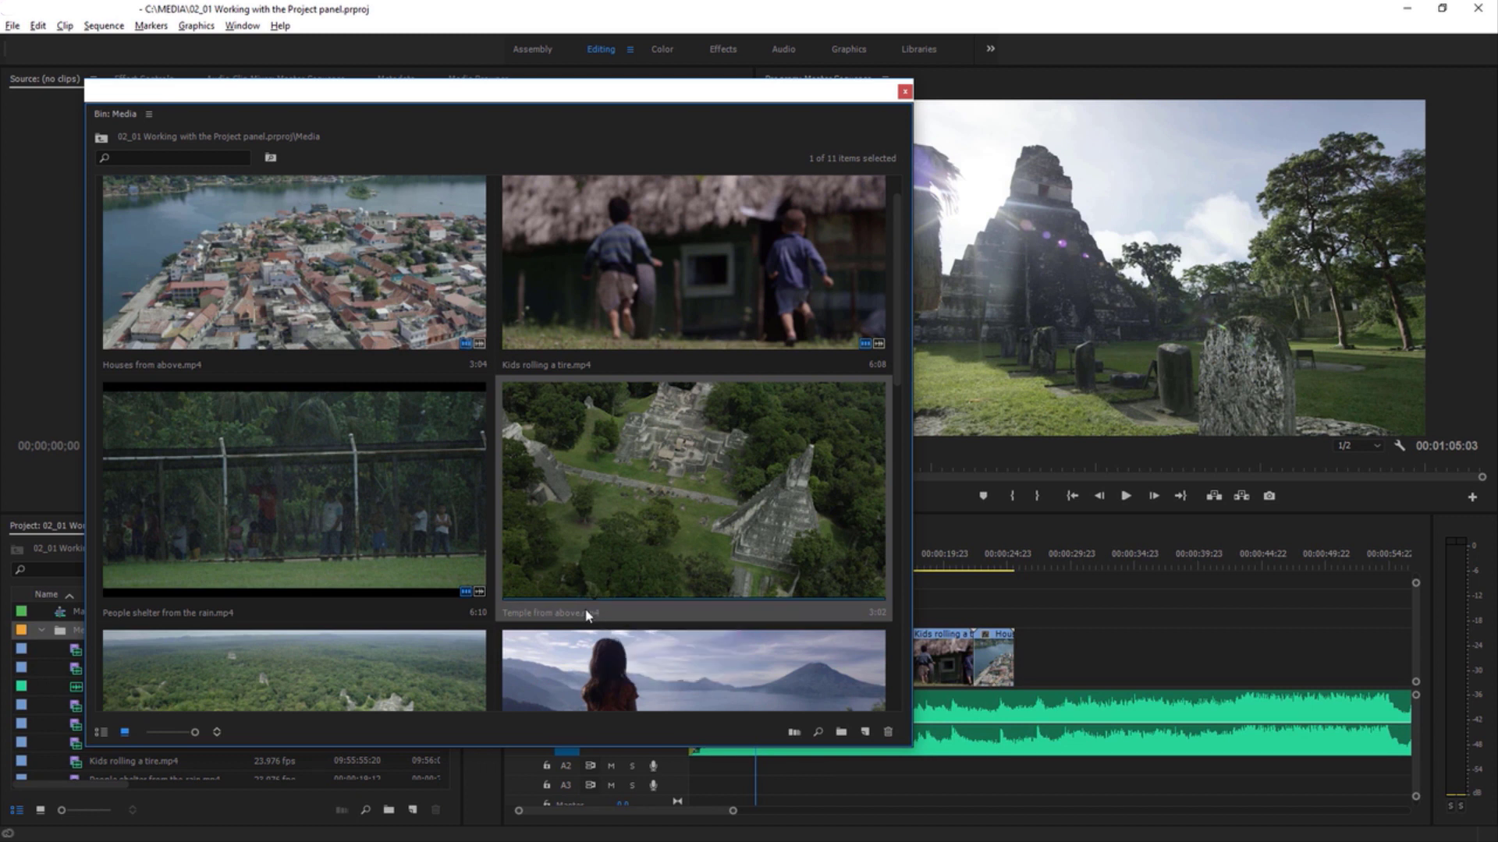
mouse_move(588, 616)
key(space)
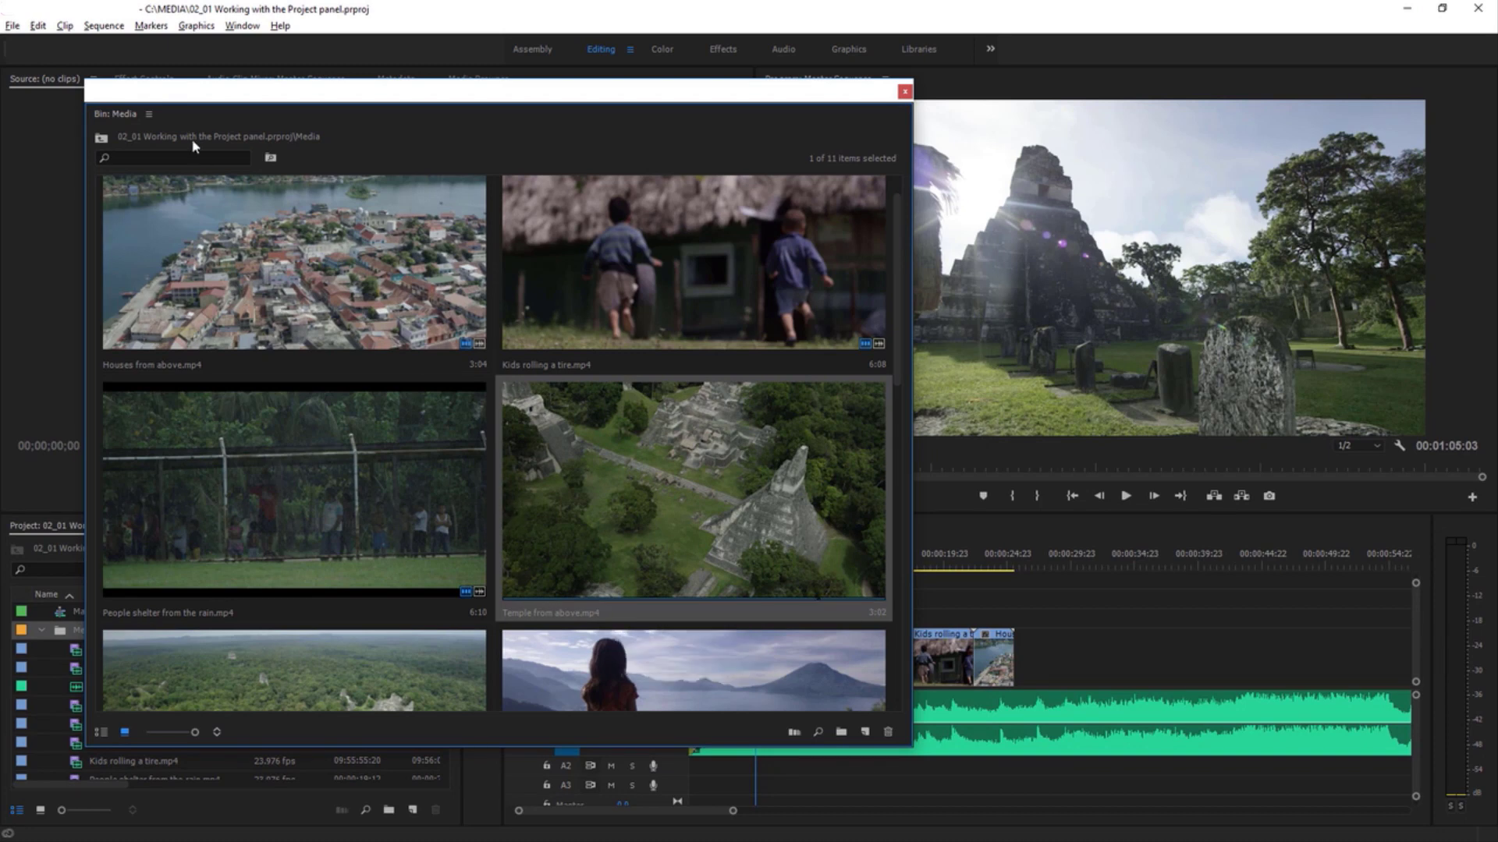
- Search the Media bin for "kids", and clear the search
click(149, 158)
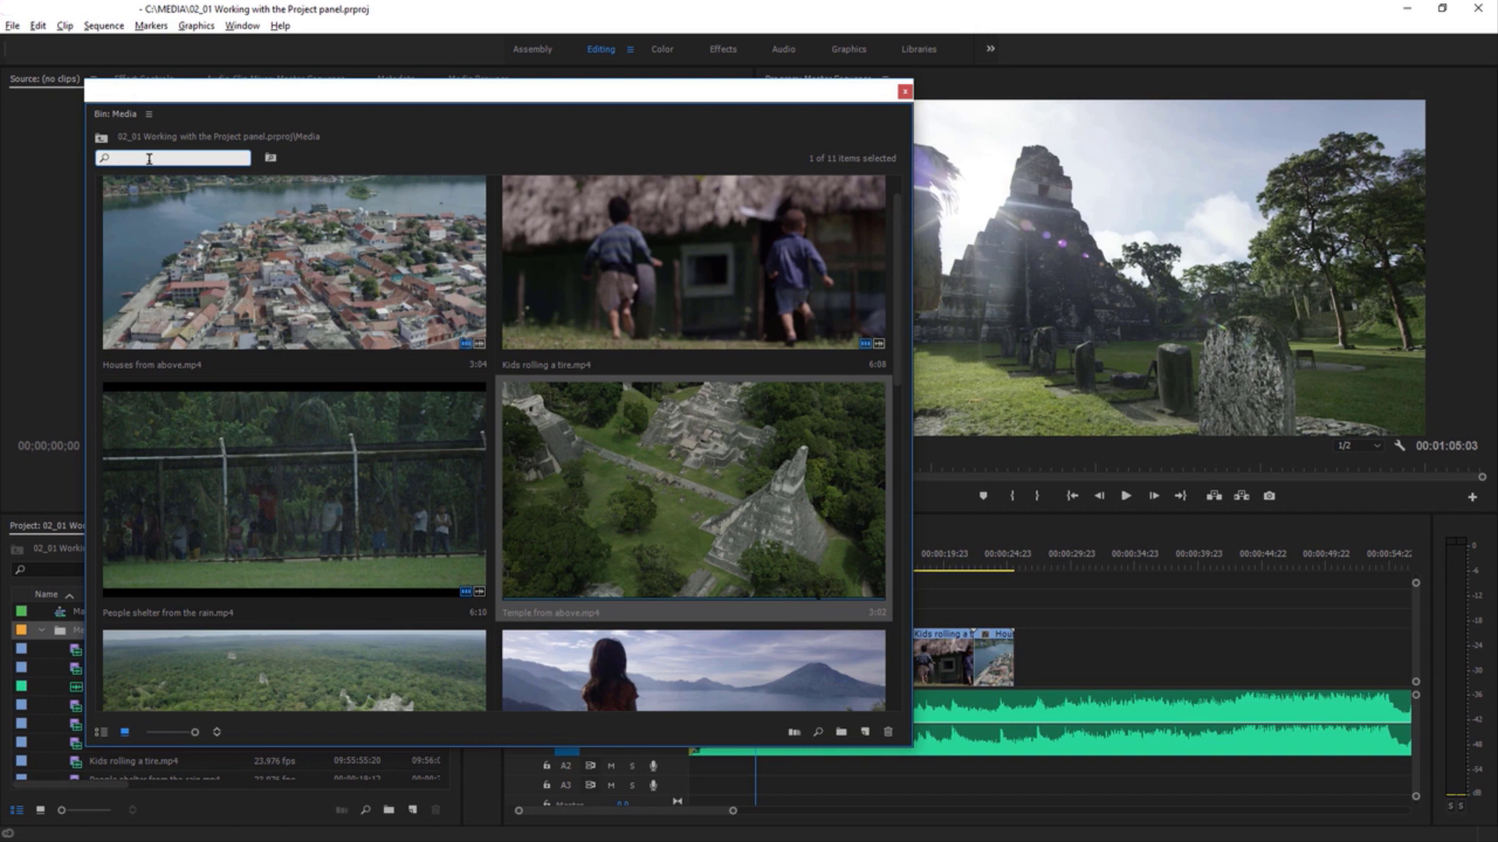
text(ki)
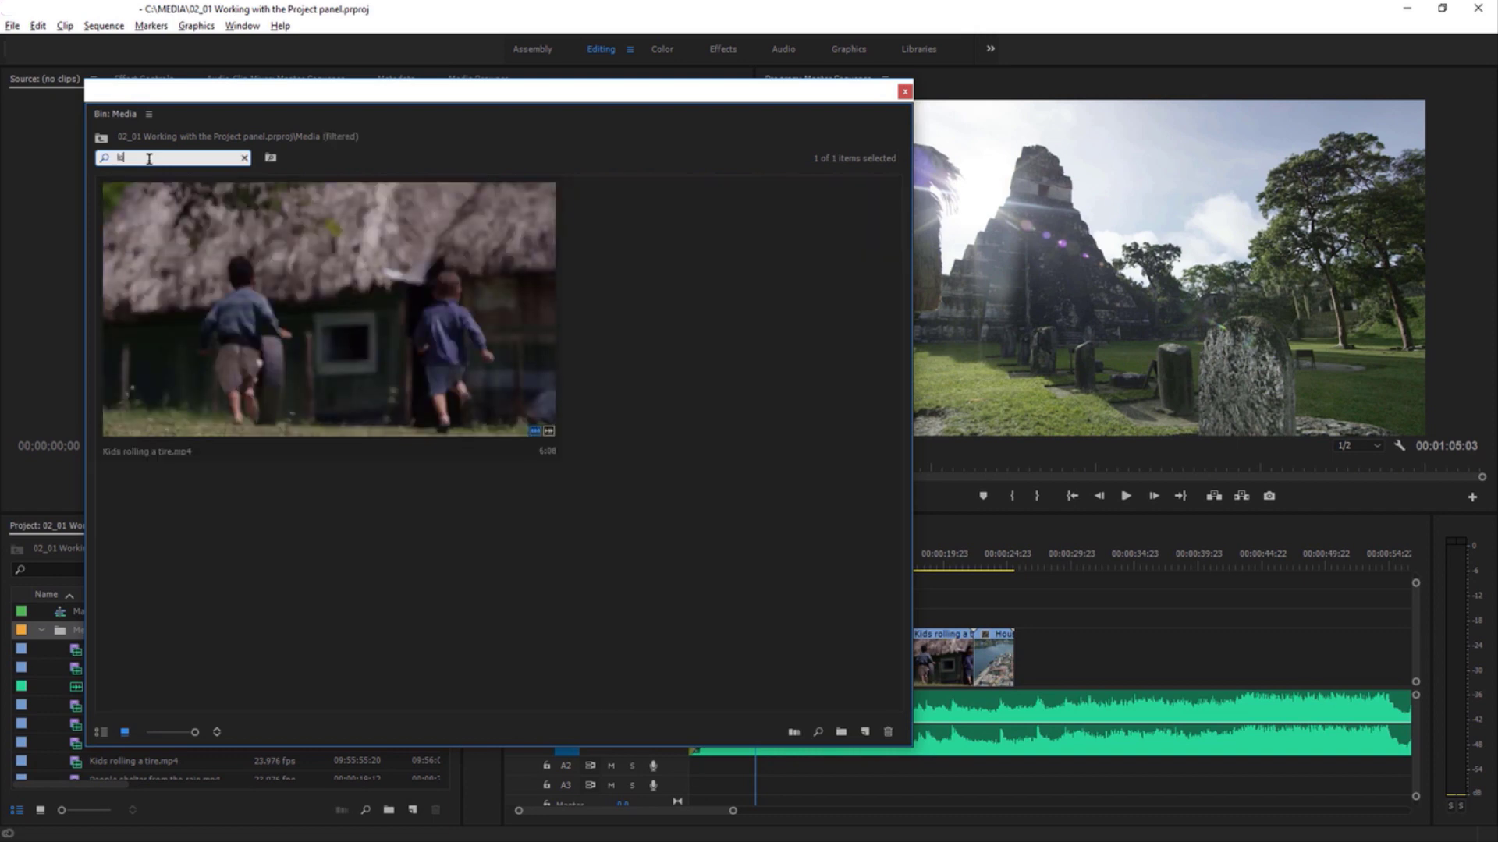
text(ds)
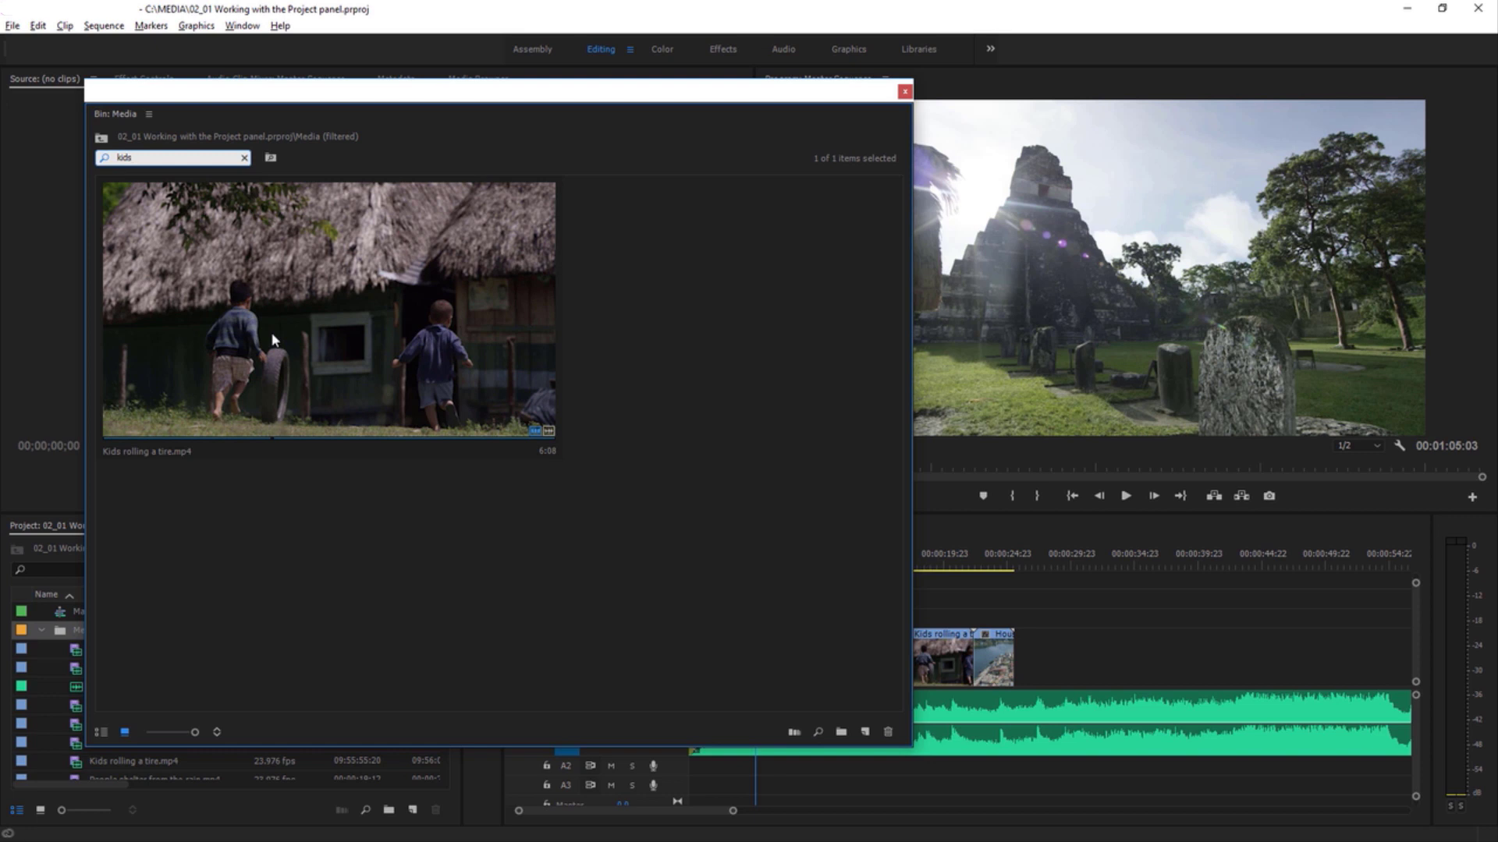
click(244, 159)
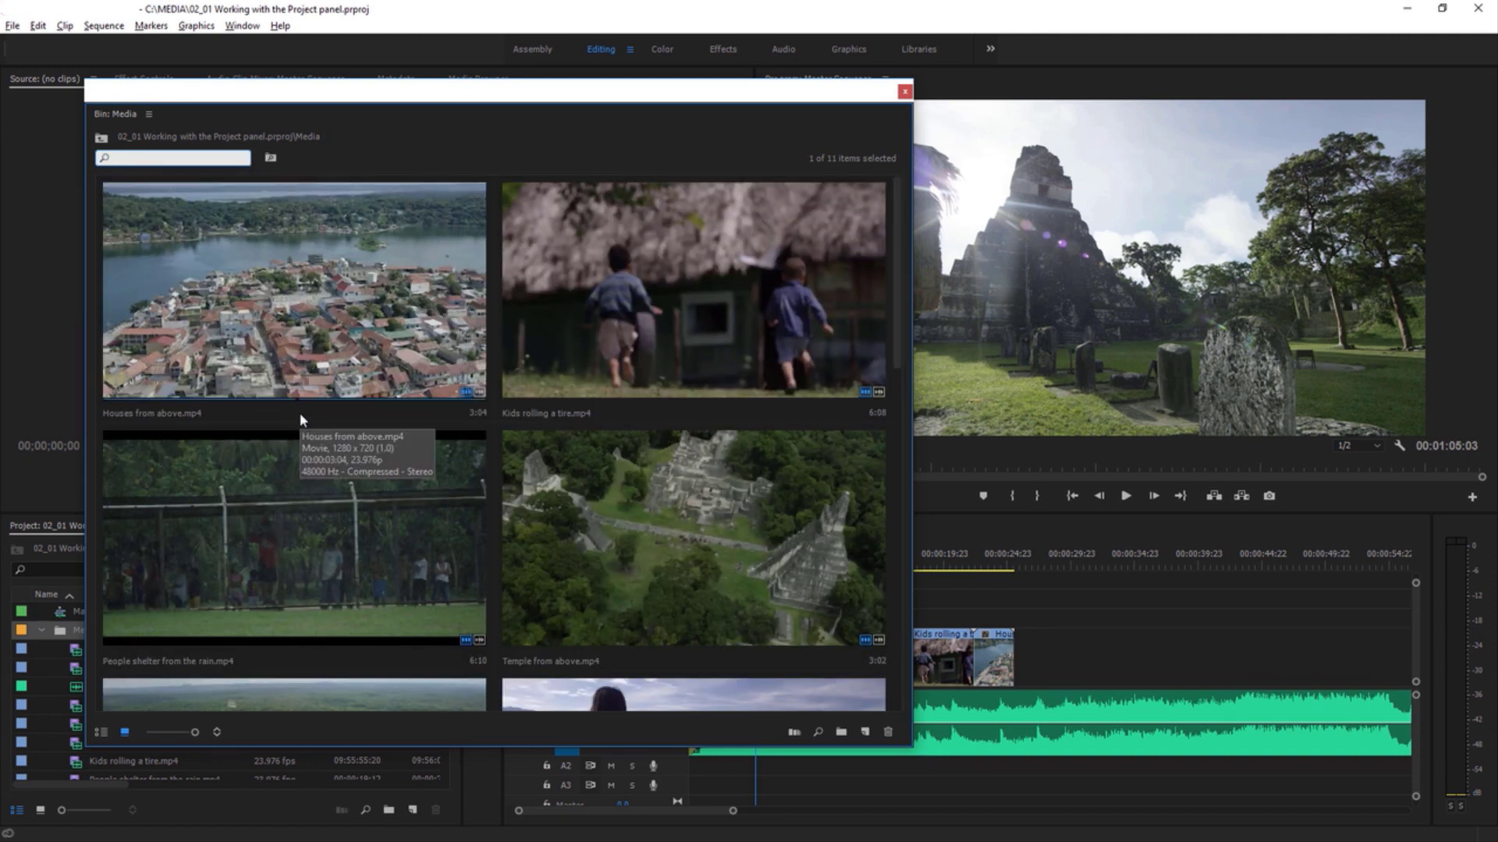
- Close the separate Media bin window and collapse the Media bin in the project list
click(904, 94)
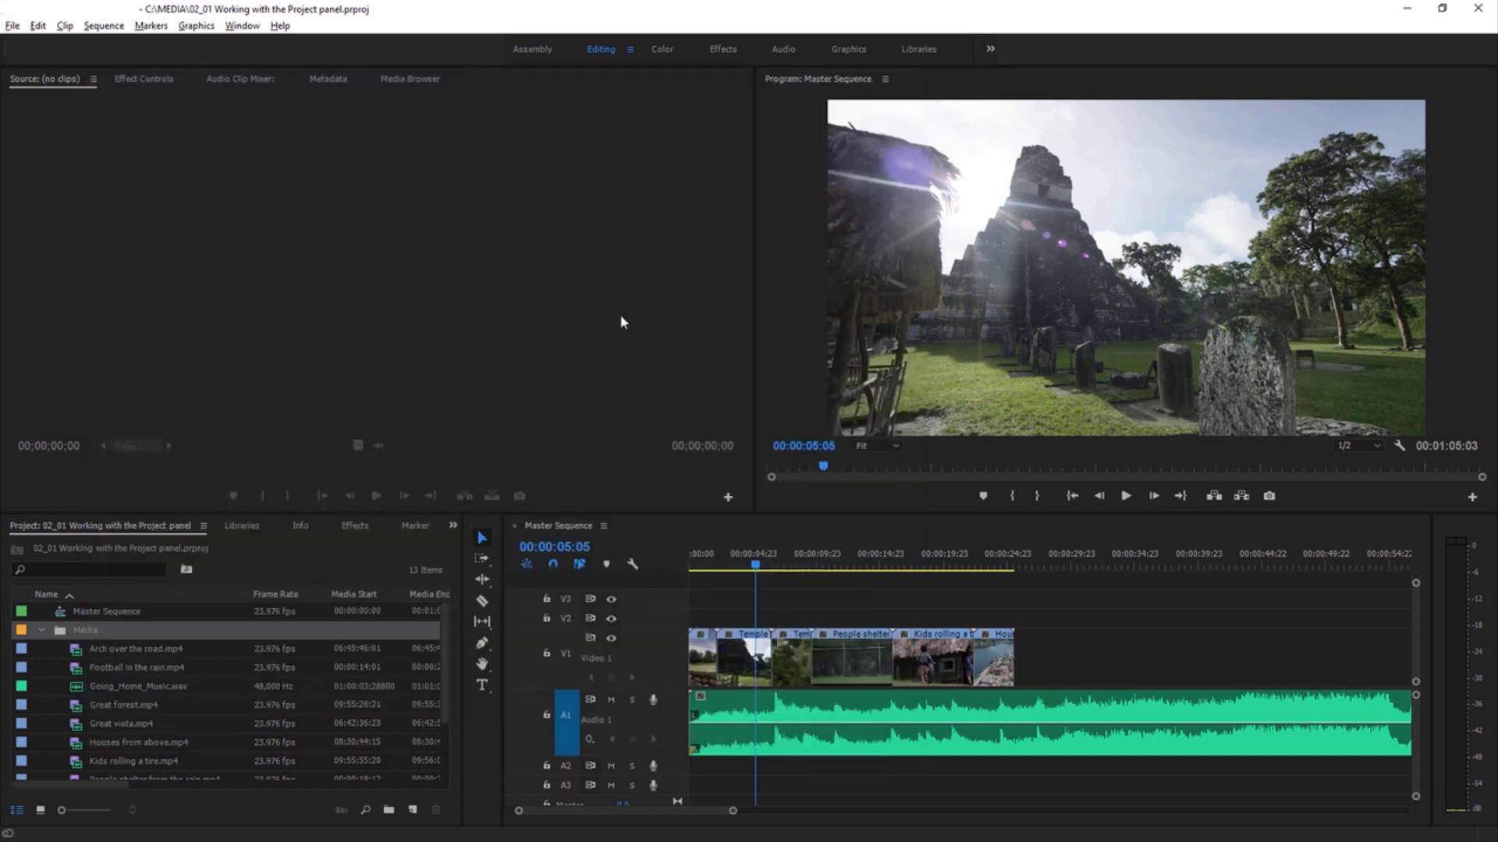
click(42, 631)
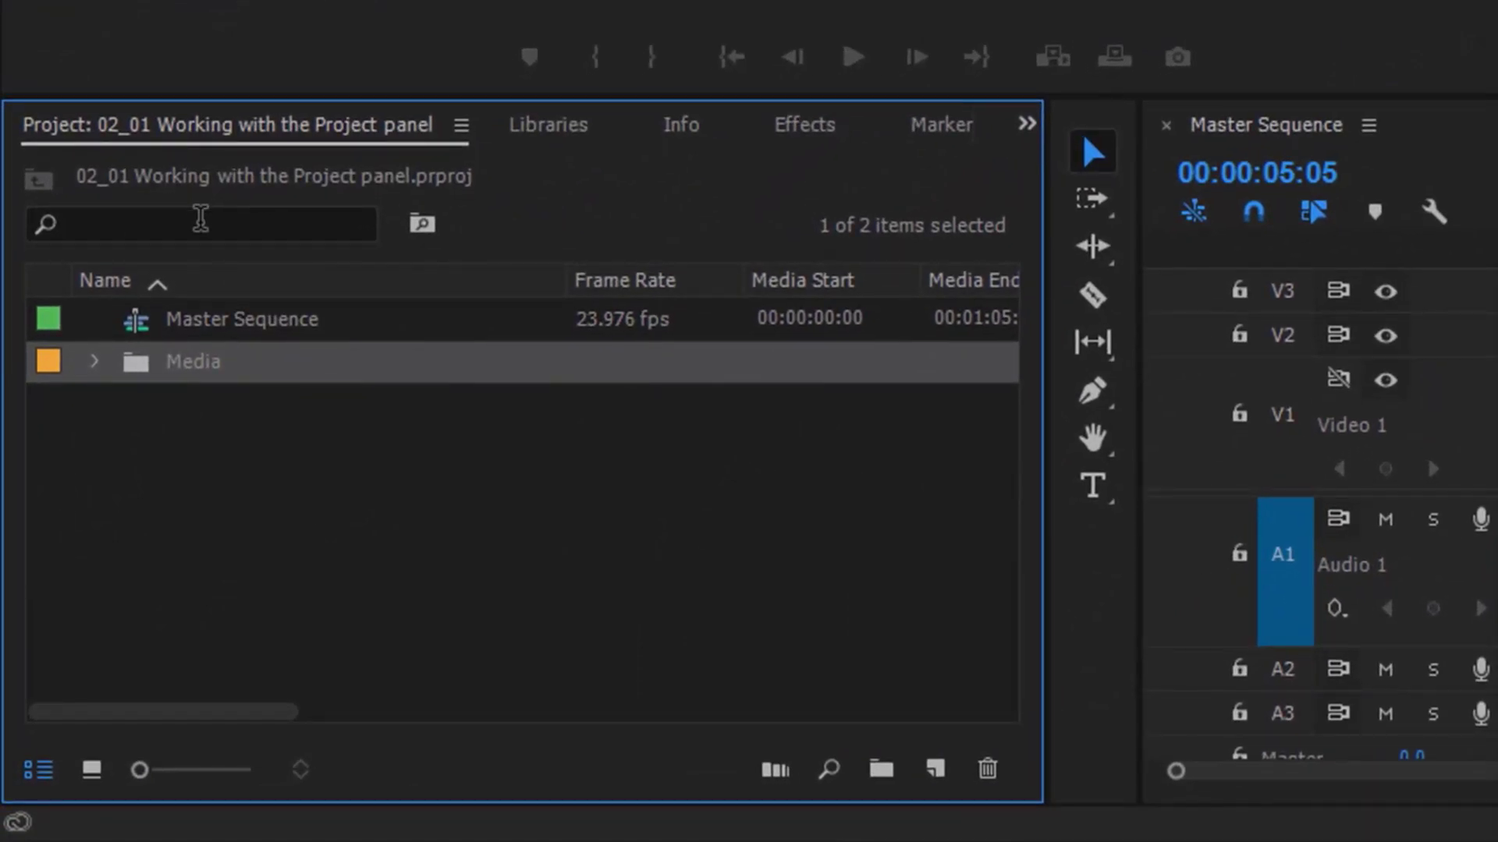
- Search the whole project for "kids" with the Media bin collapsed, and clear the search
click(202, 219)
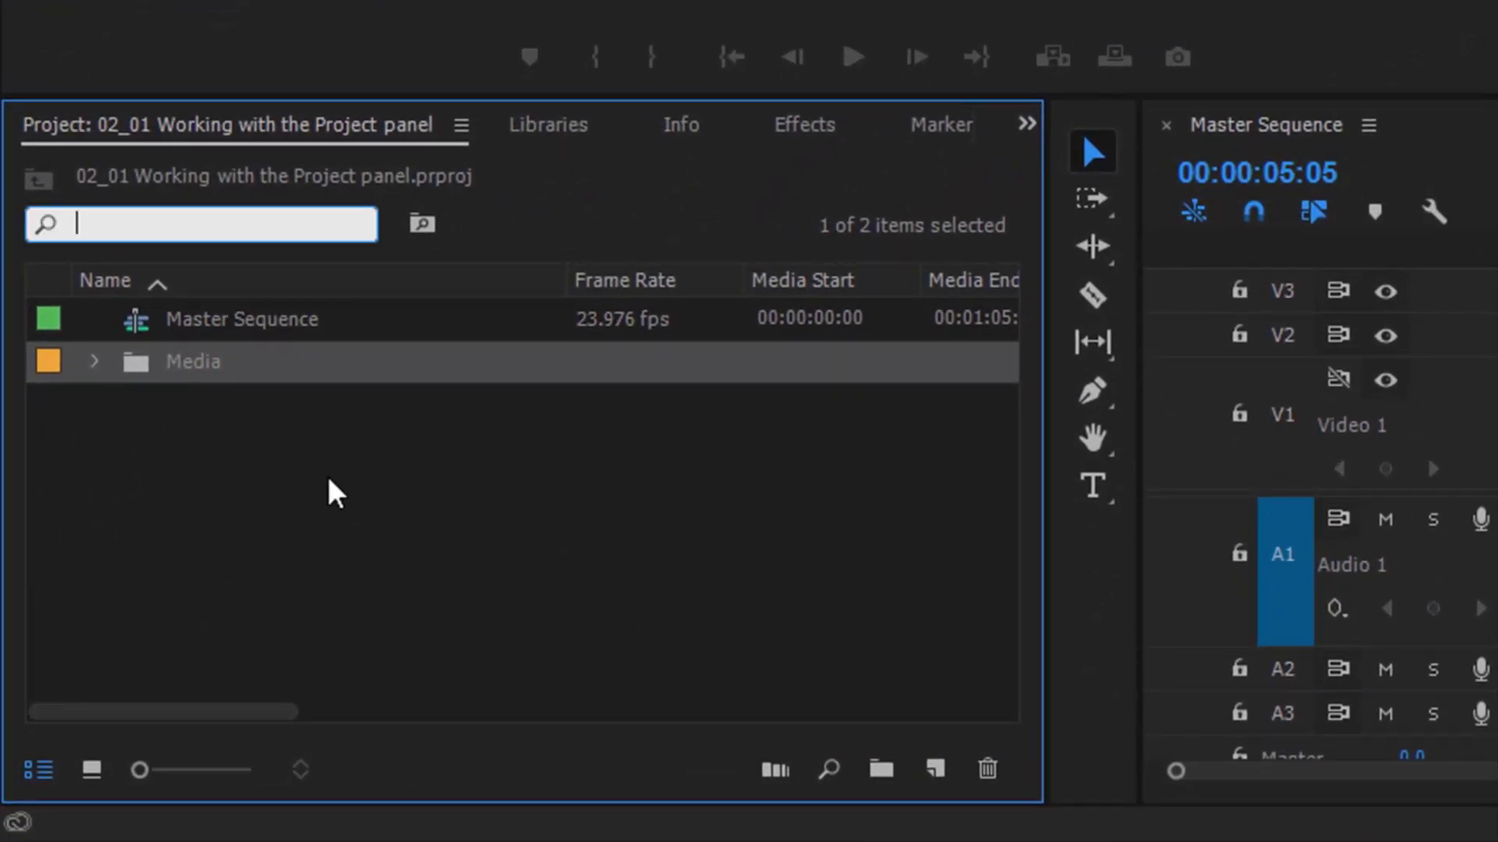
text(ki)
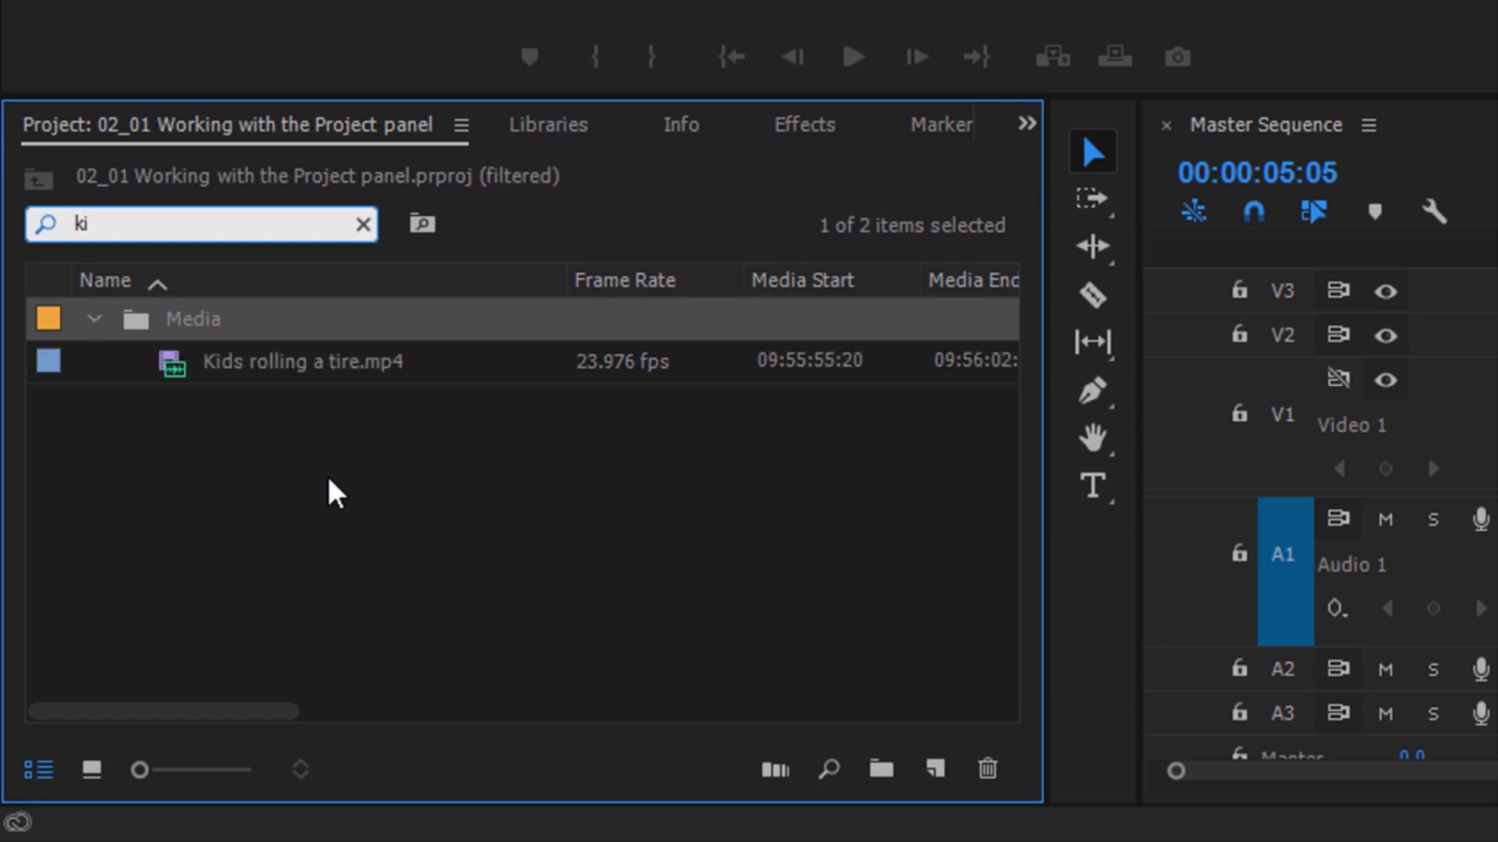
text(ds)
click(362, 227)
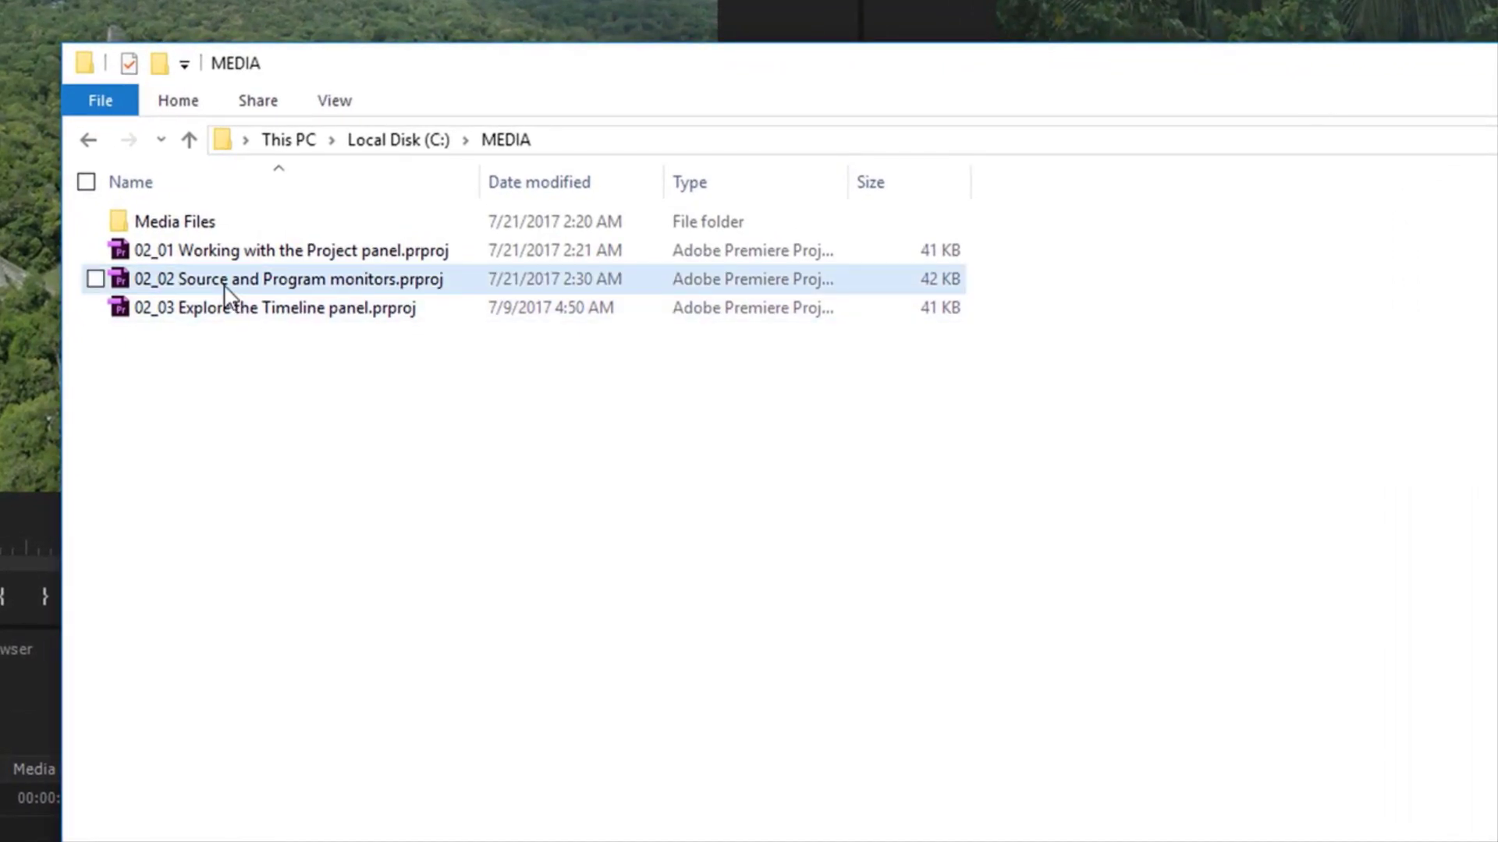
- Open the 02_02 Source and Program monitors.prproj project, and make the Source monitor and then the Program monitor active
click(225, 286)
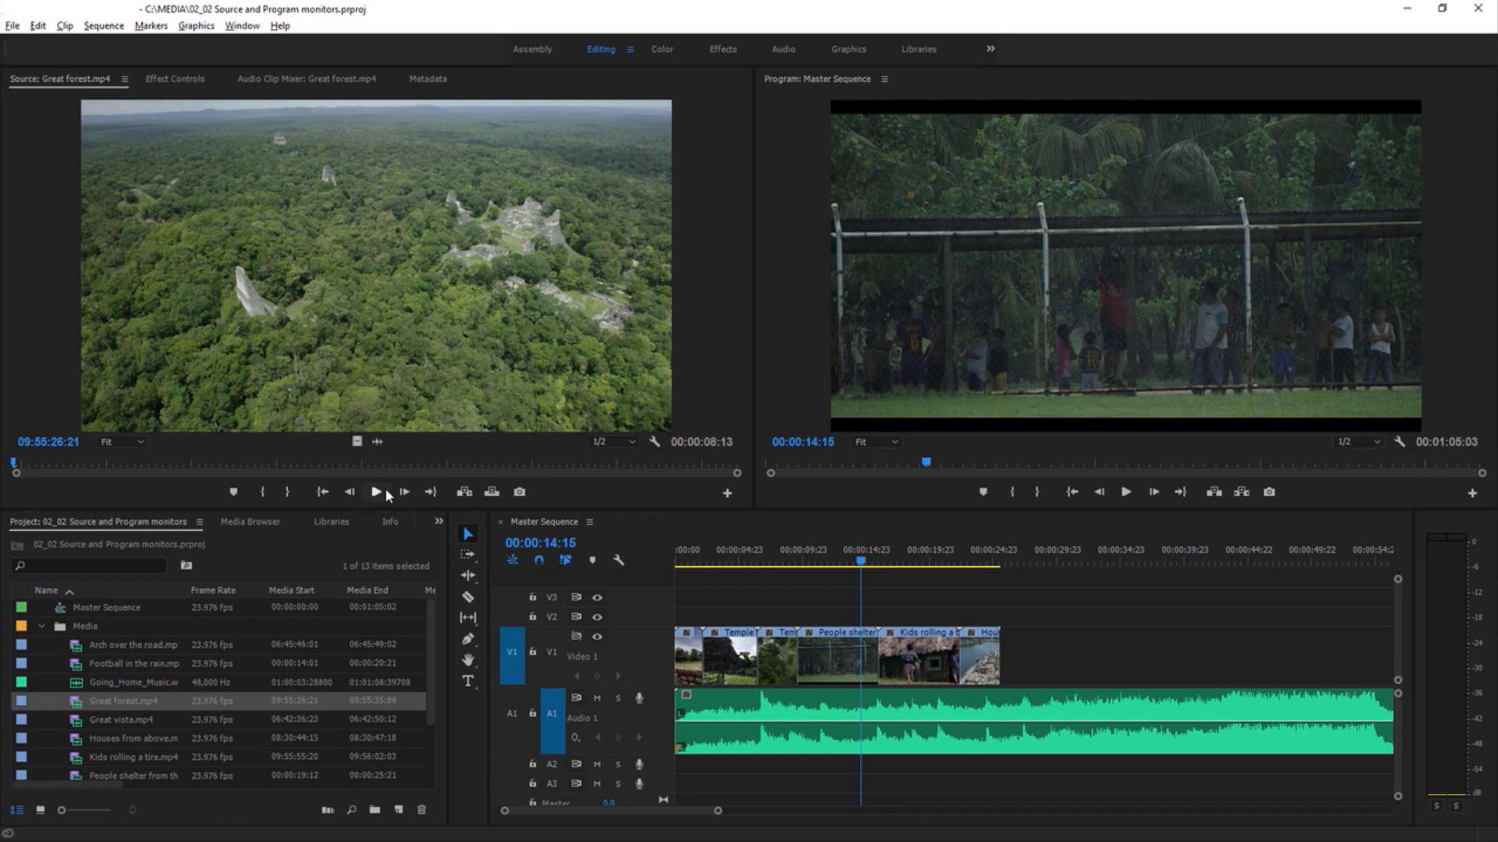
click(24, 336)
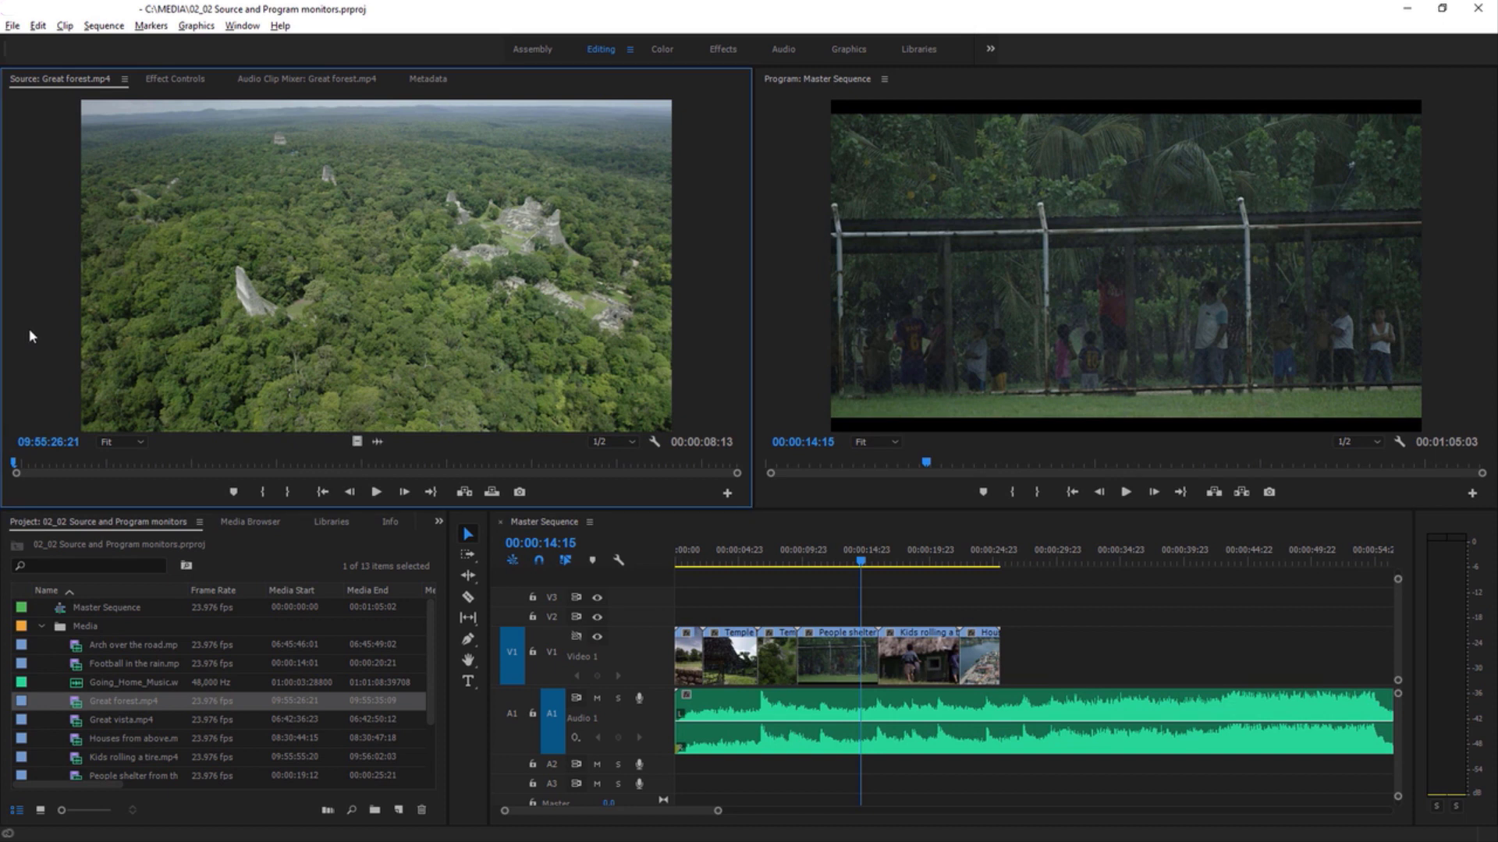
click(780, 313)
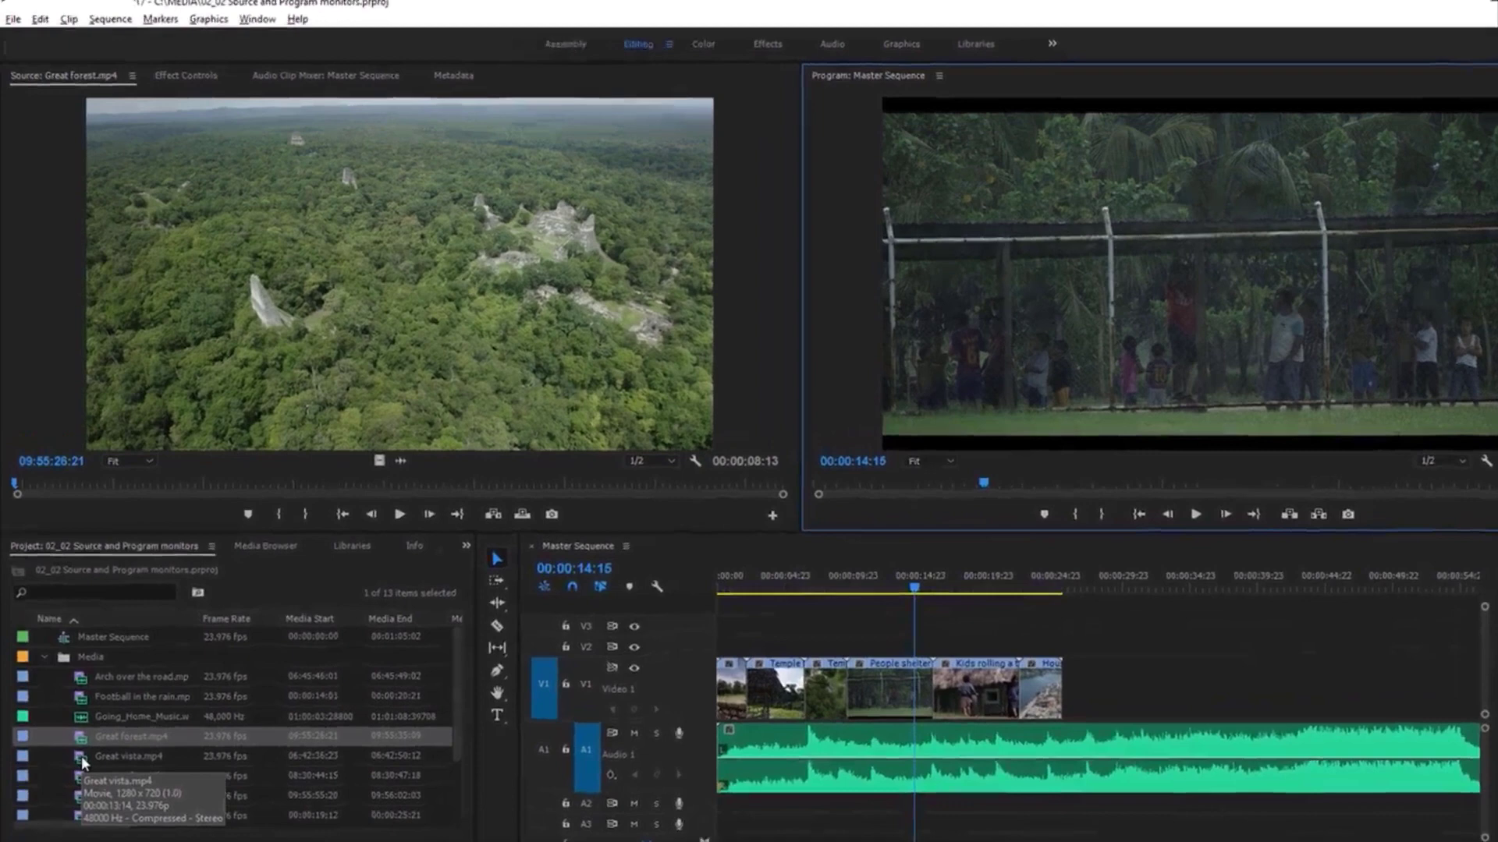
- Open the Great vista.mp4 clip in the Source monitor, and play, stop and resume its playback
double_click(84, 760)
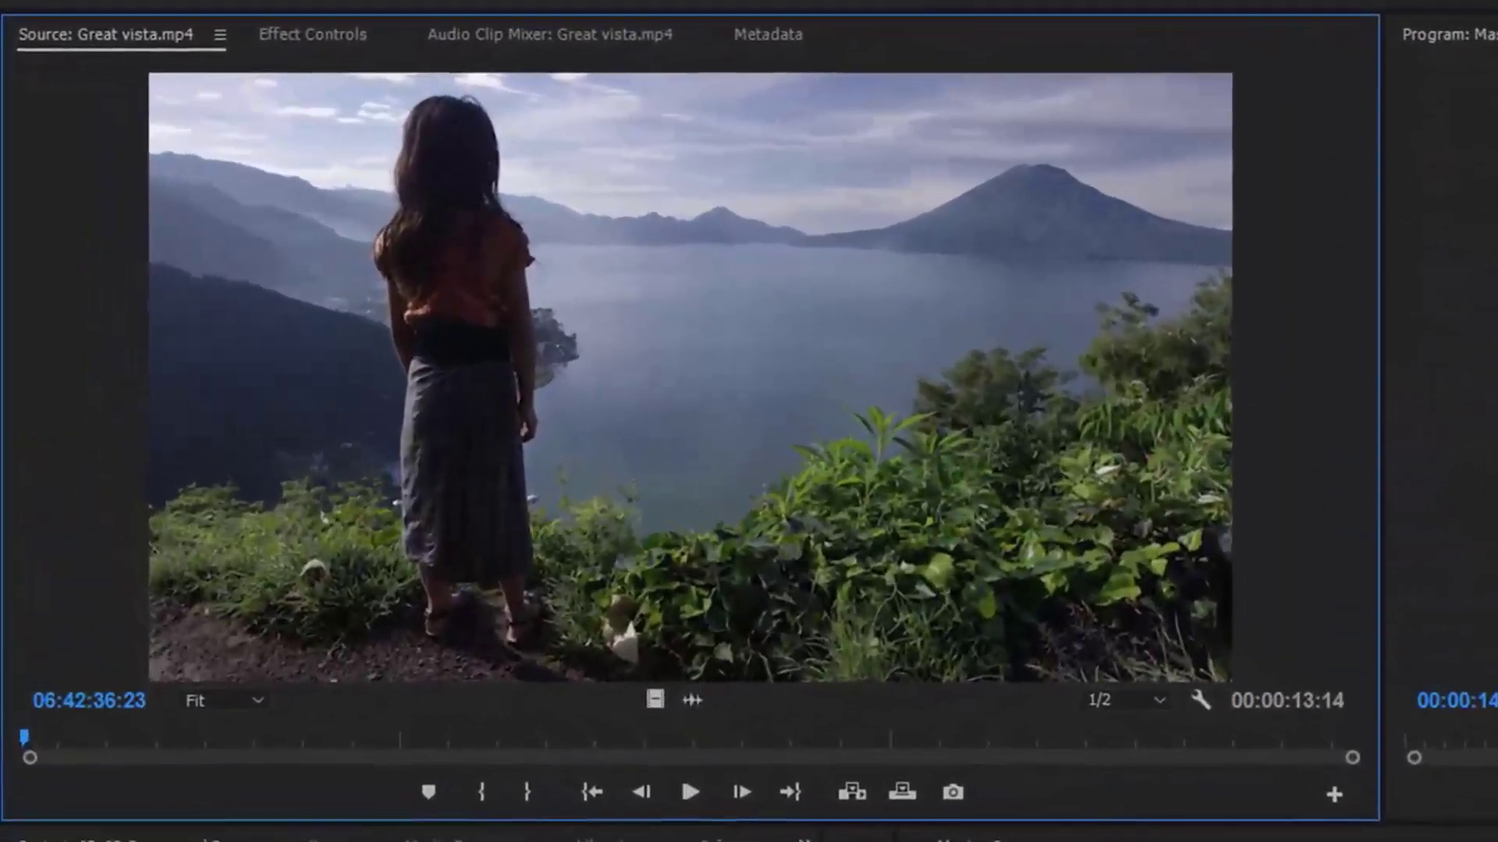
click(690, 795)
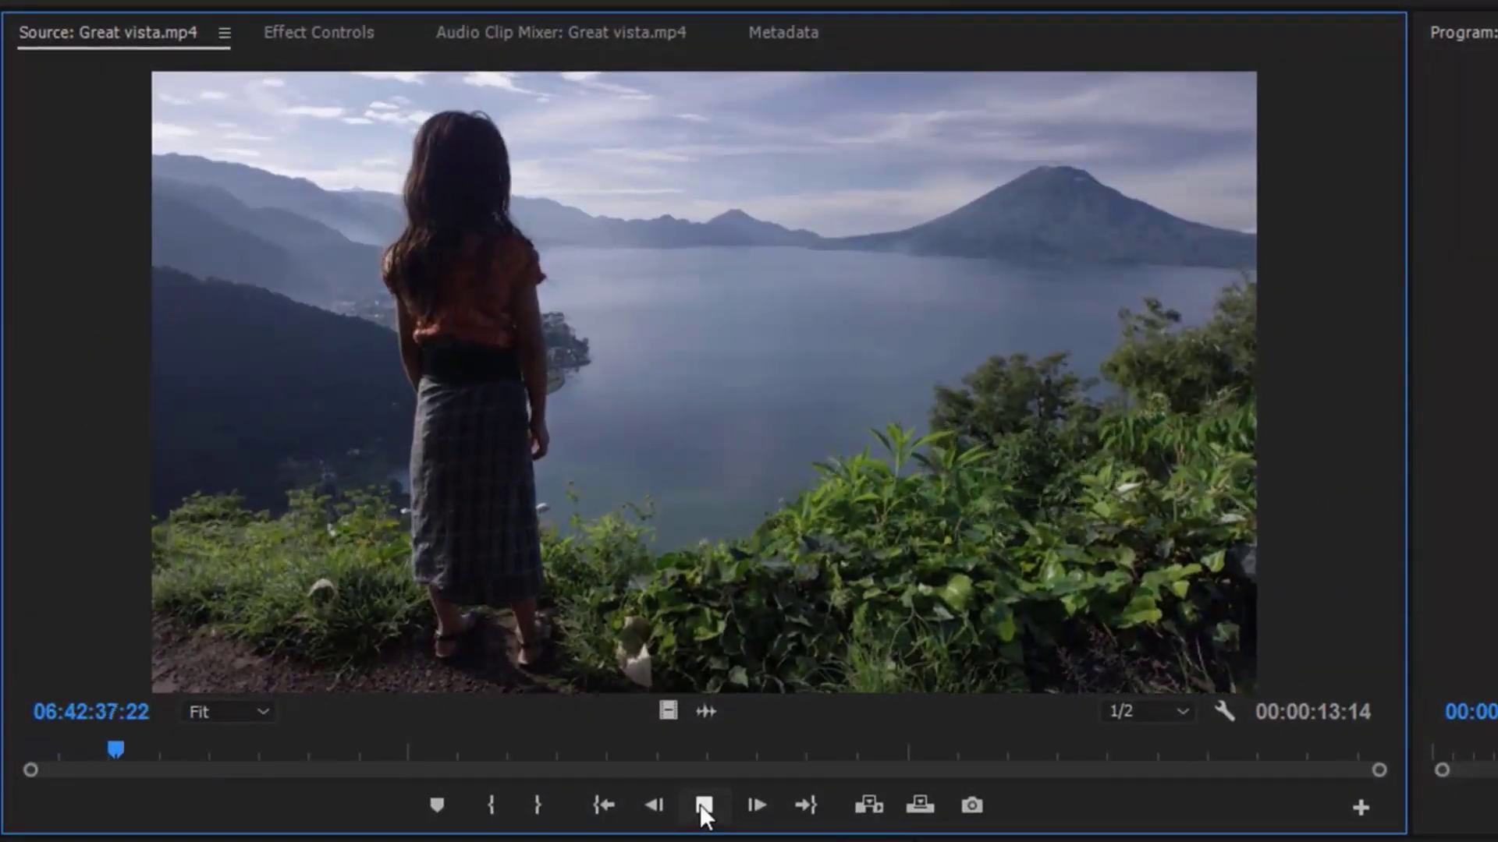
click(701, 805)
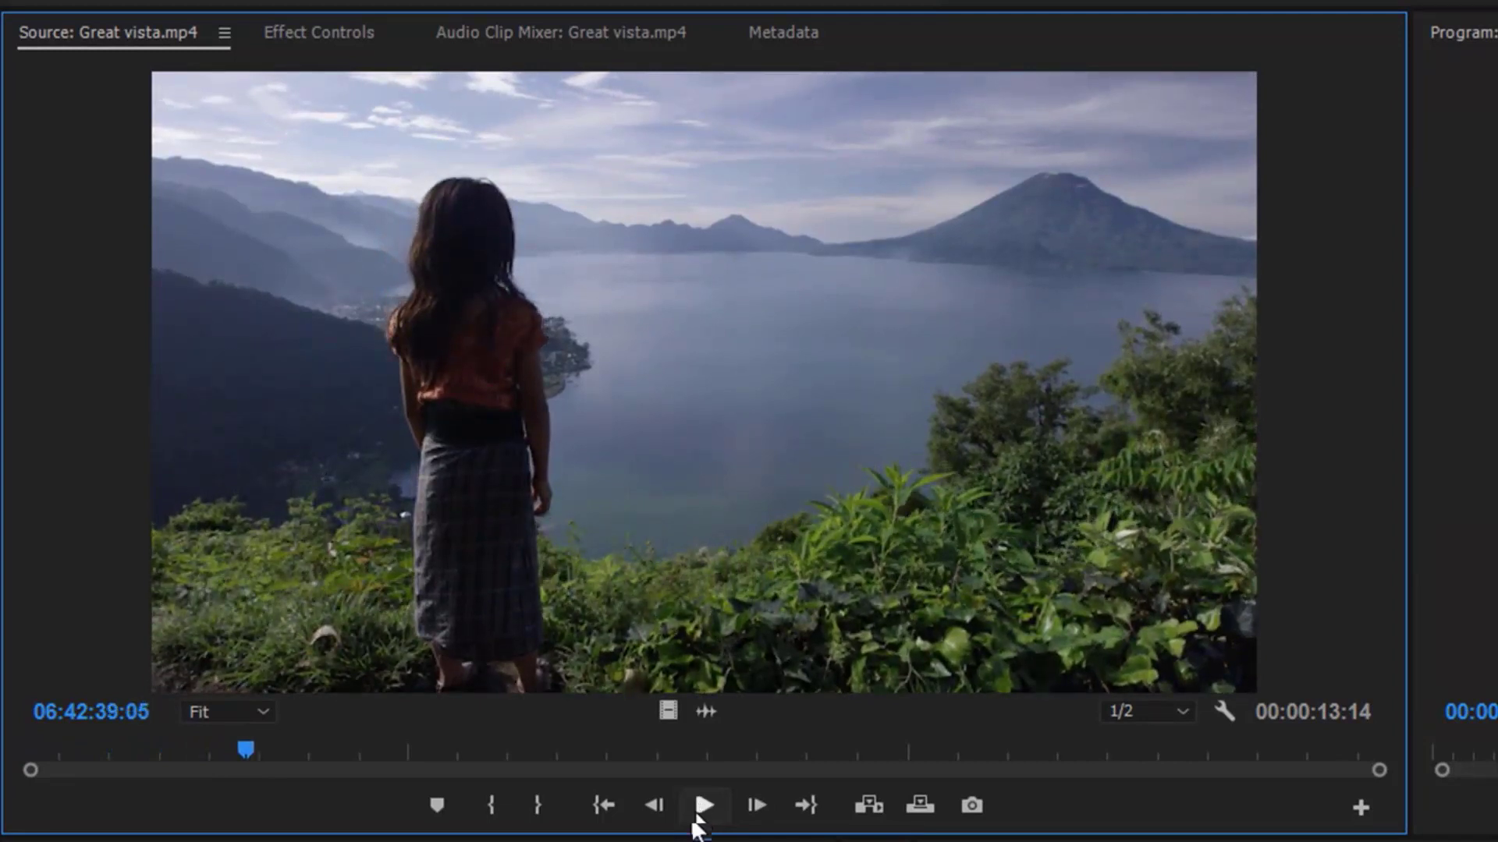
key(space)
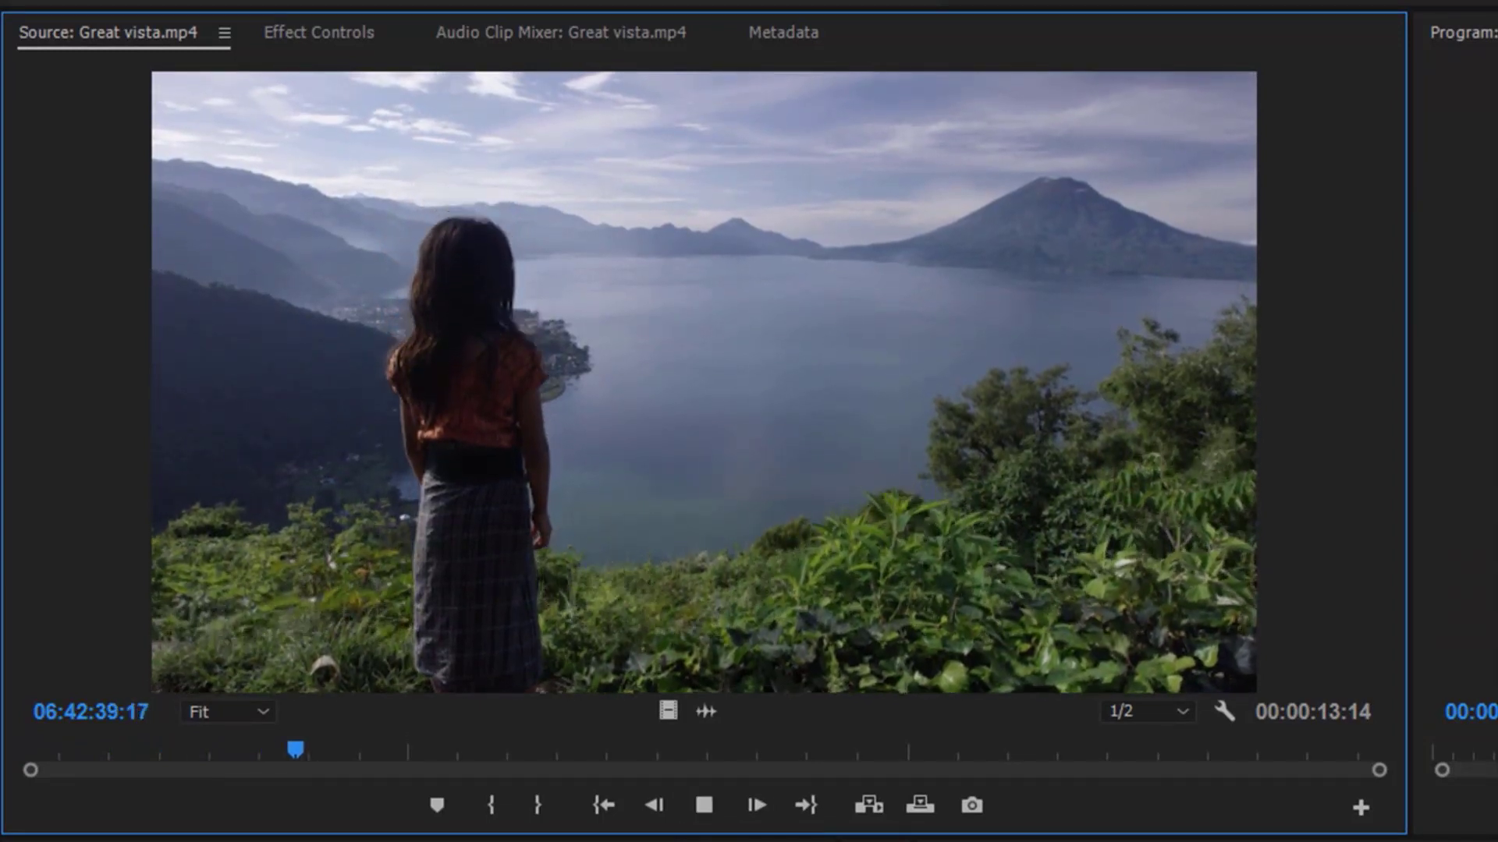
- Stop playback of the Great vista.mp4 clip and scrub back and forth through it with the playhead
key(space)
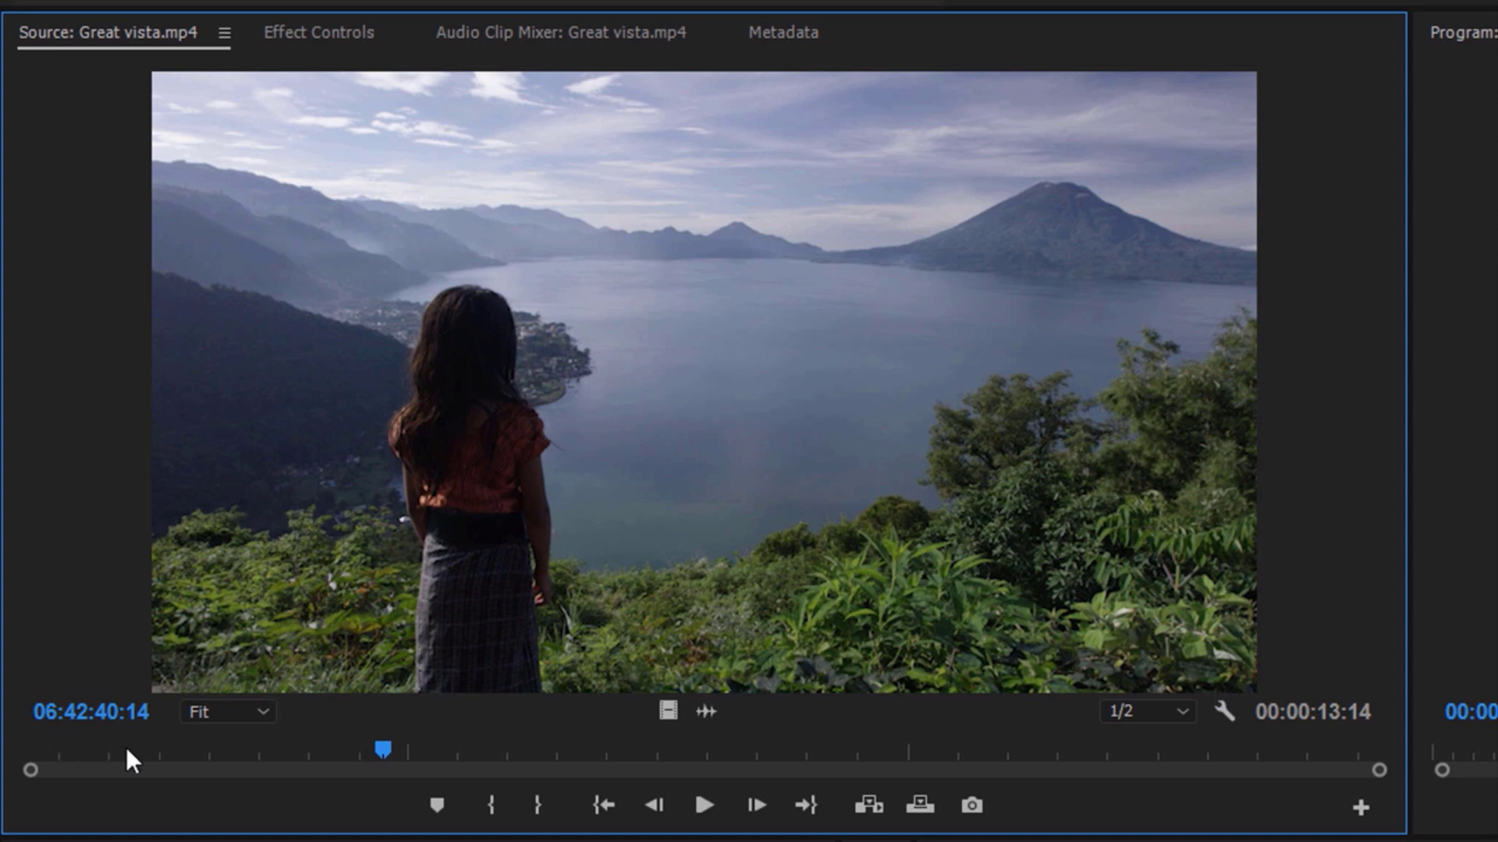
drag(380, 751, 218, 756)
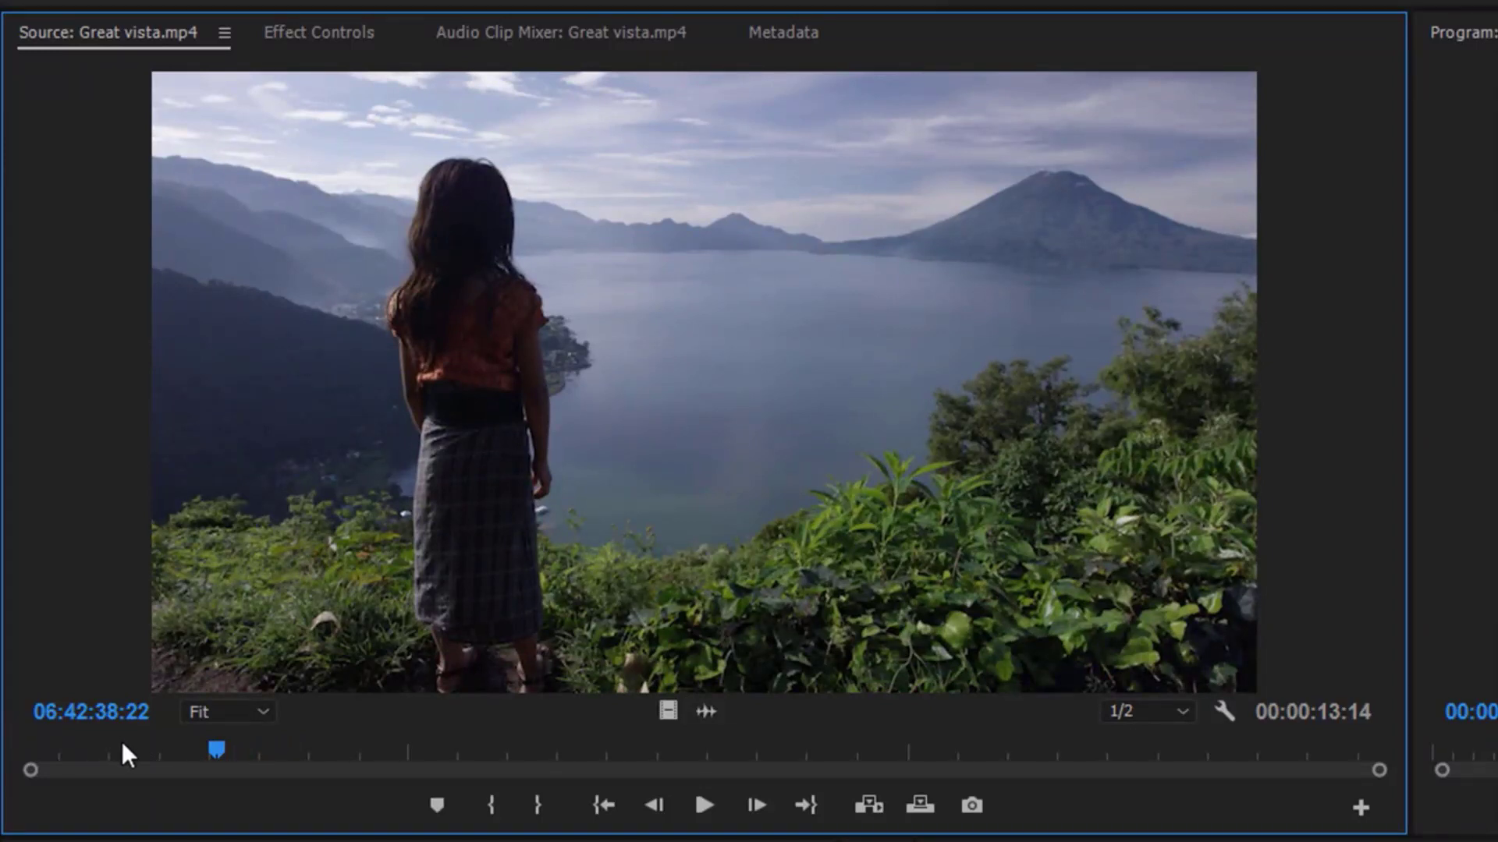
drag(123, 745, 653, 762)
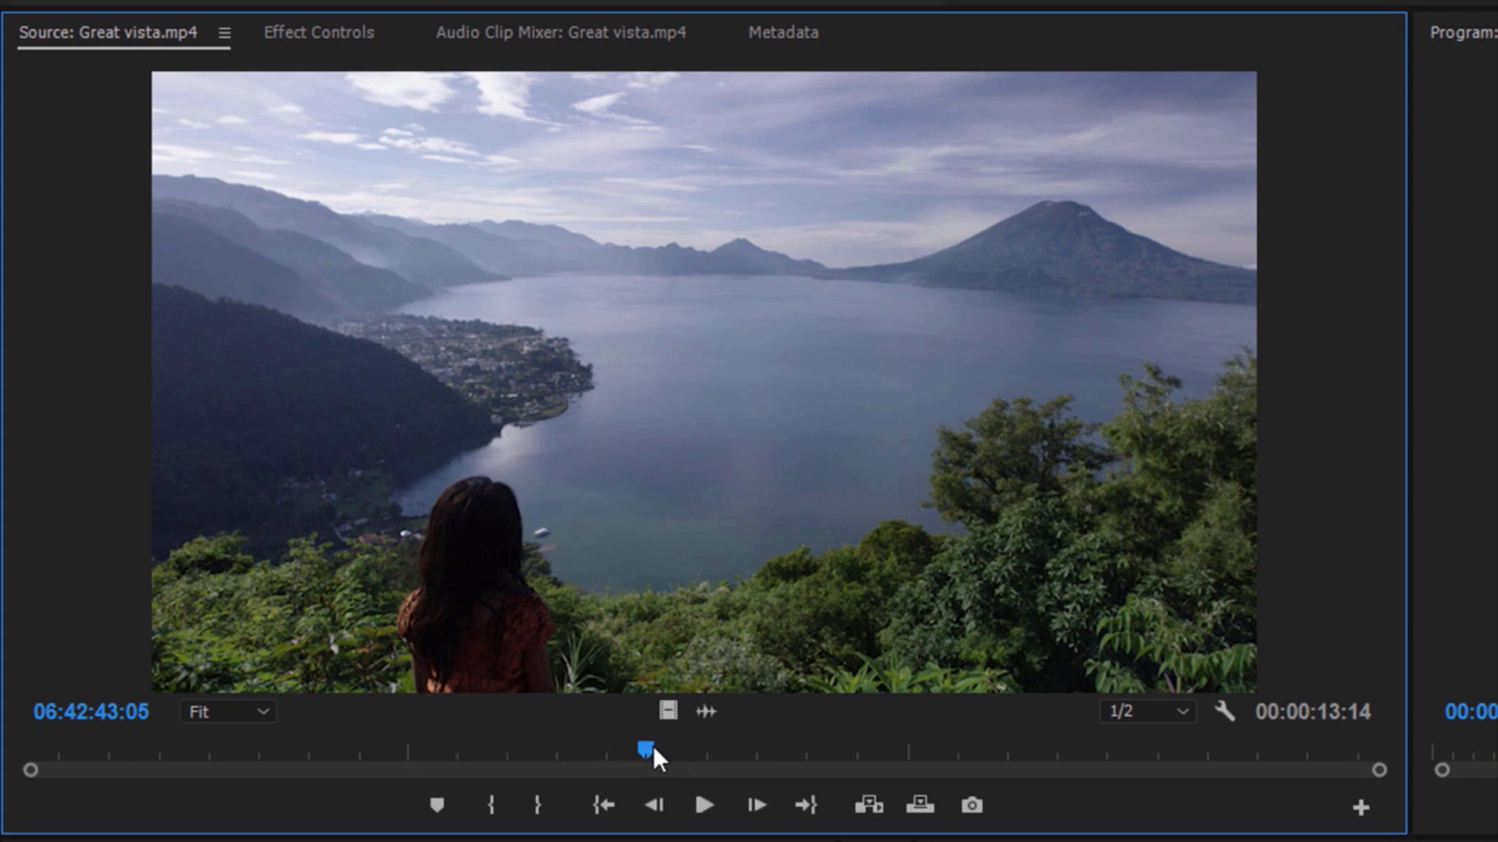
drag(654, 749, 1321, 773)
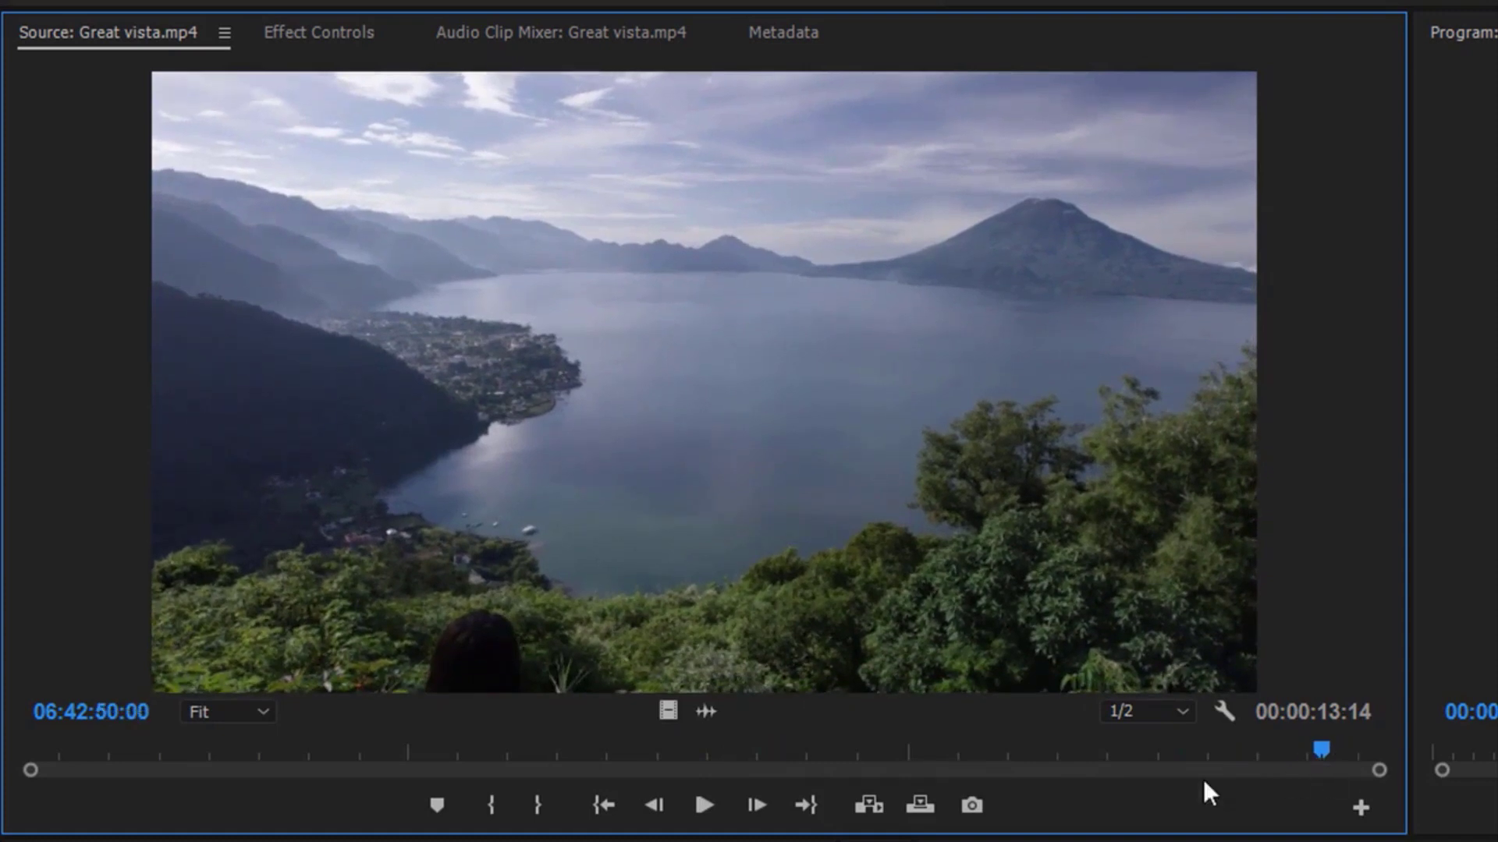
drag(1208, 794, 317, 781)
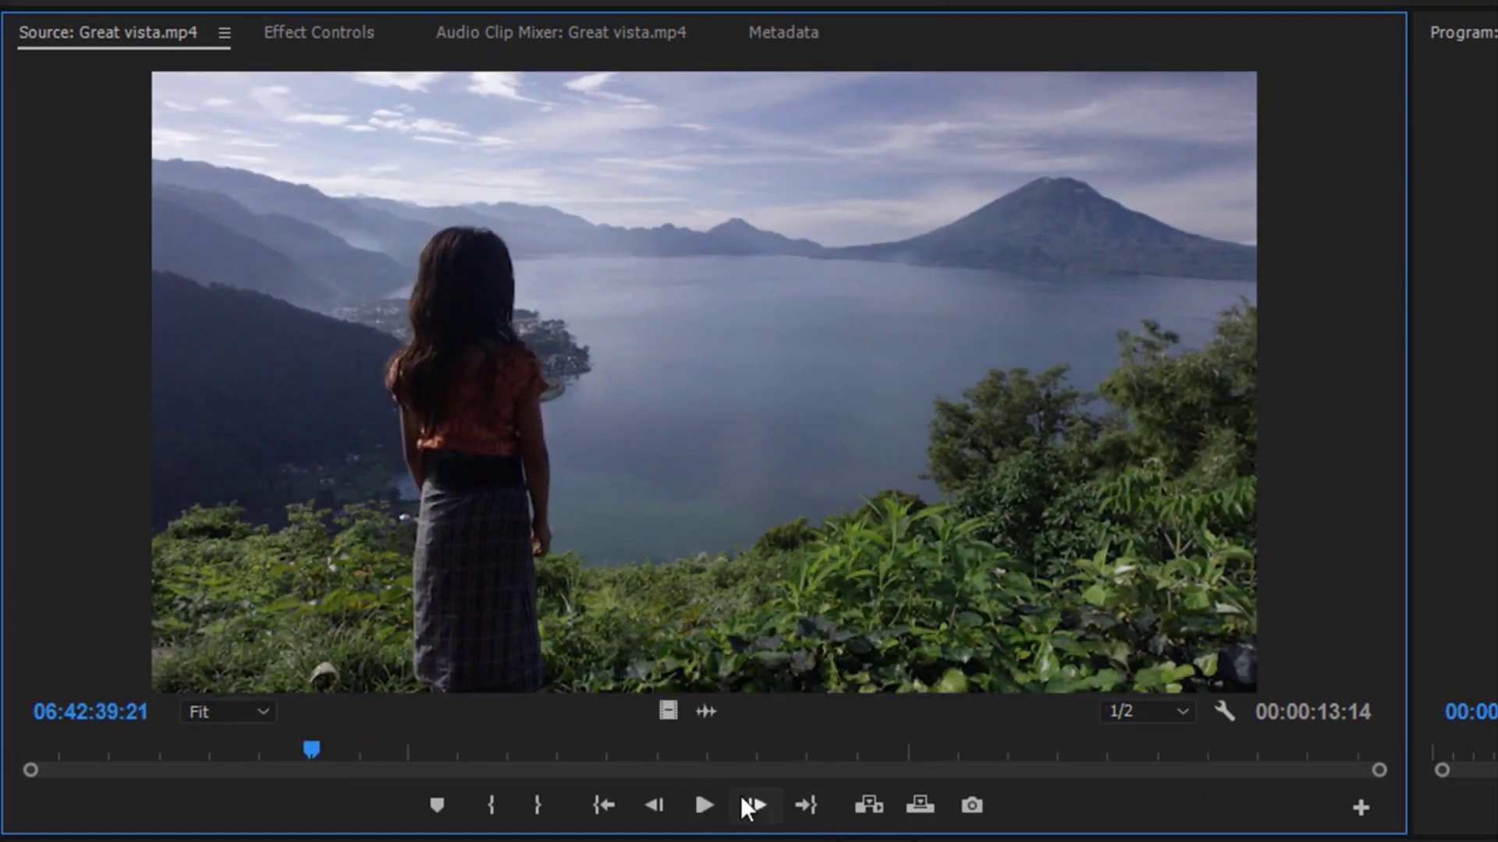
- Step forward through the Great vista.mp4 clip several single frames and step back to 06:42:39:22
click(769, 798)
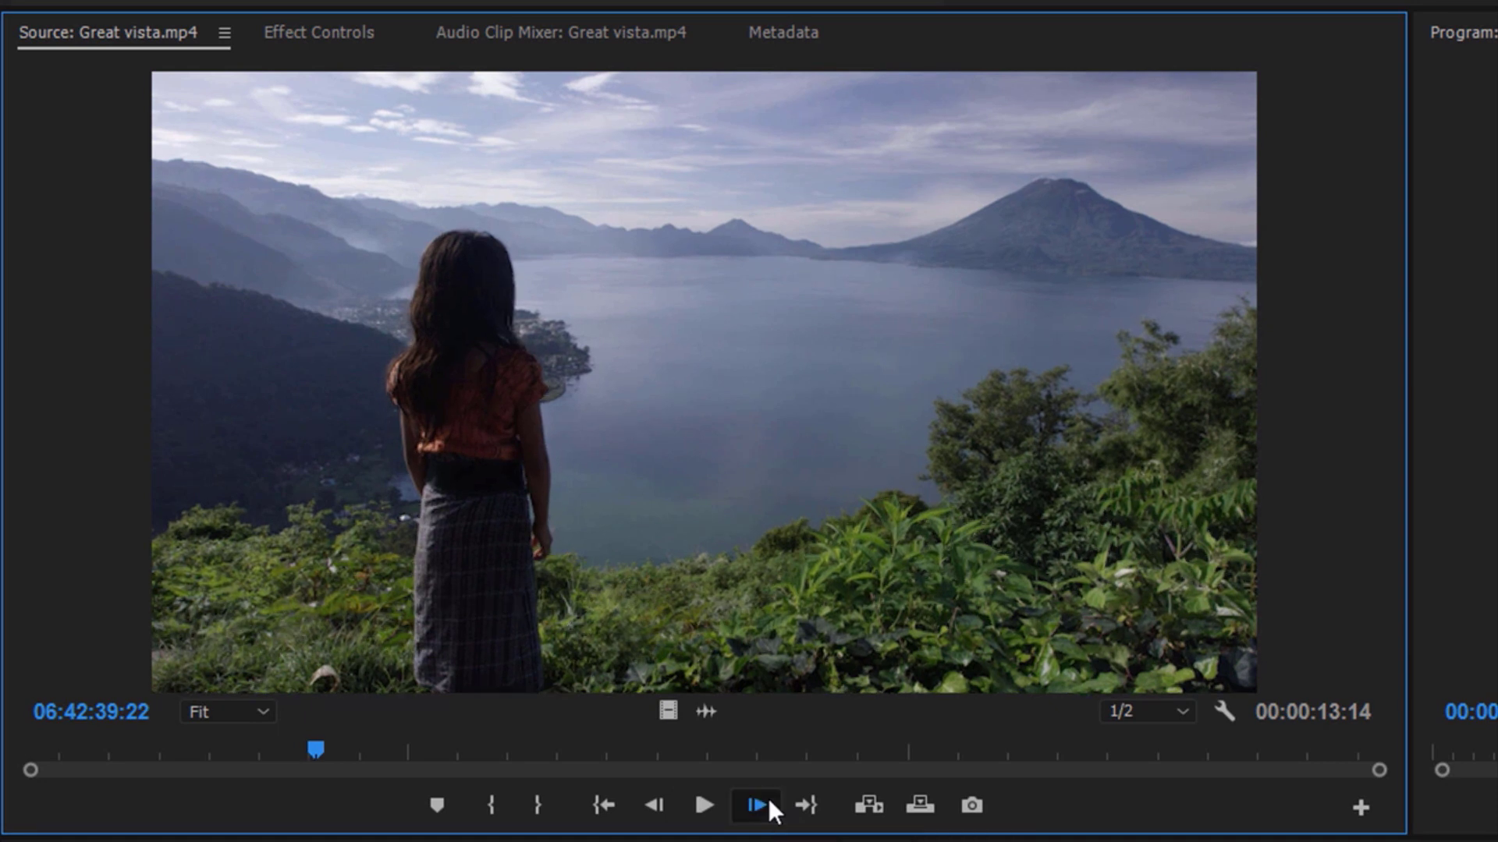
click(769, 797)
click(770, 798)
click(769, 798)
click(769, 798)
click(656, 806)
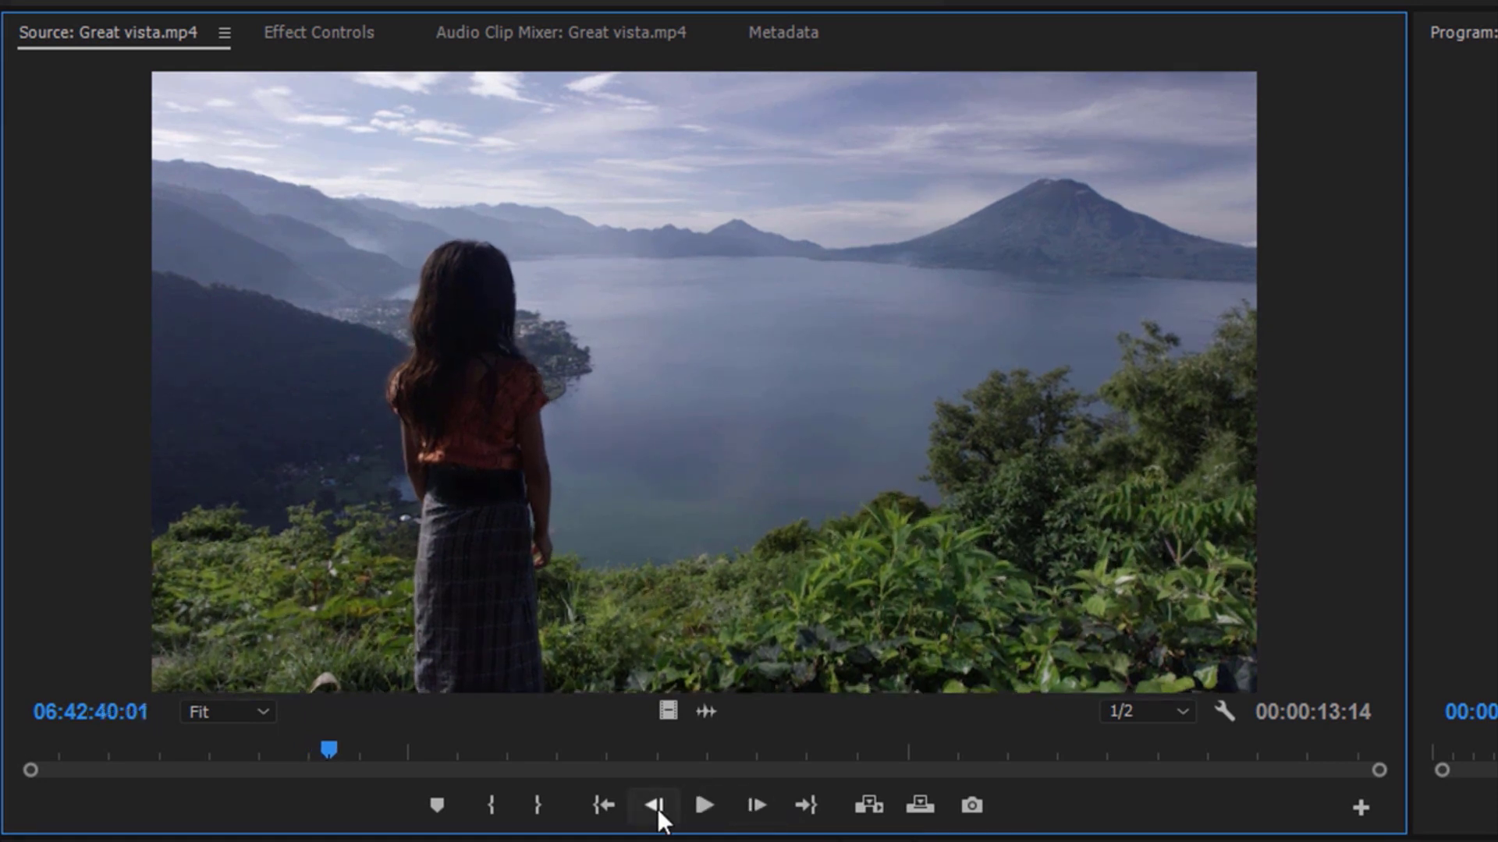
click(656, 806)
click(655, 806)
click(655, 806)
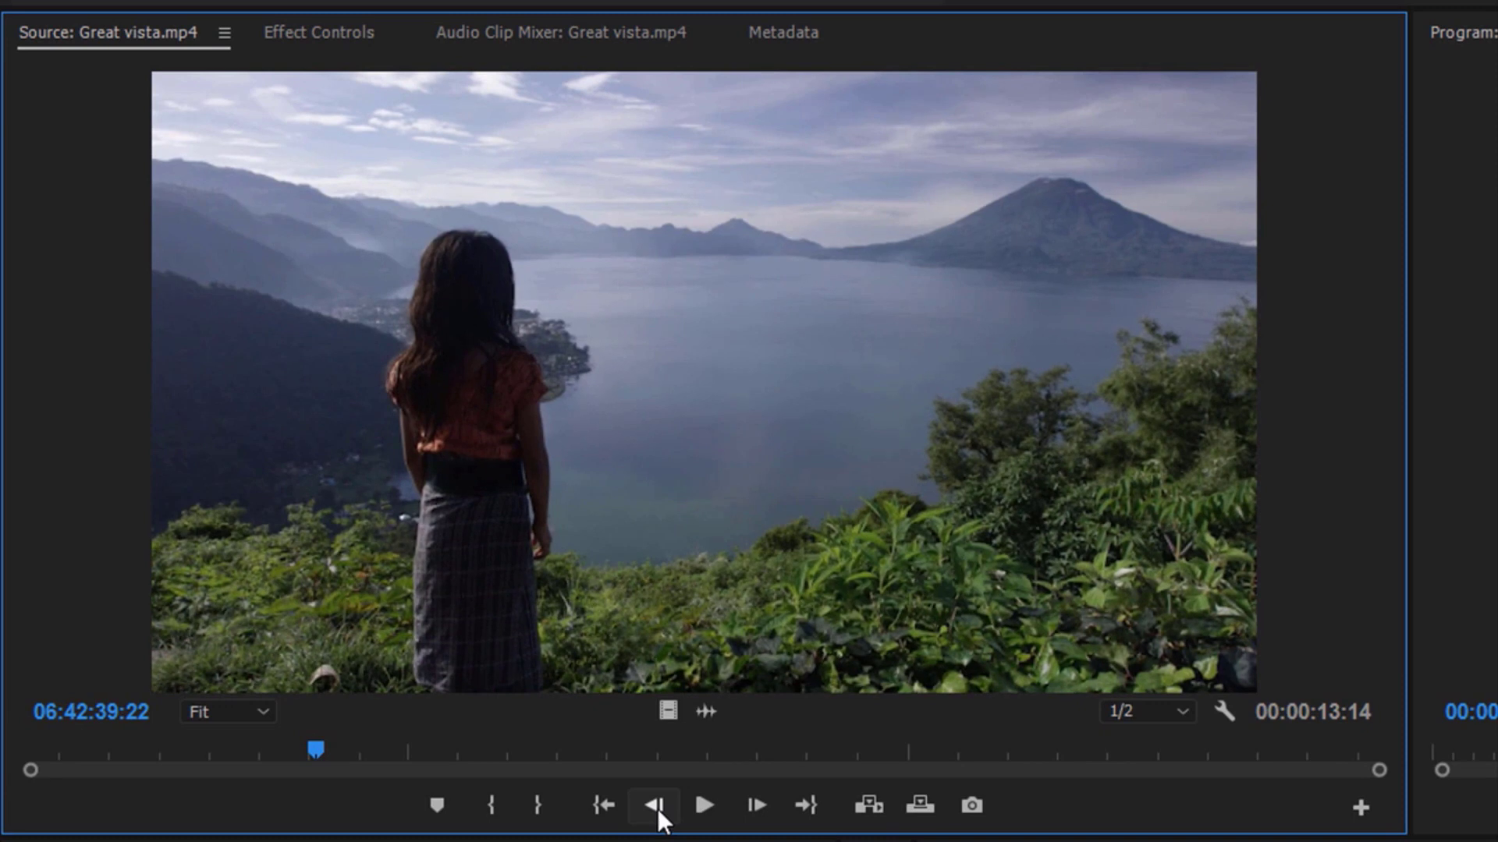
- Step the Source clip three frames forward from 06:42:39:22 and three frames back
key(Right)
key(Right)
key(Right)
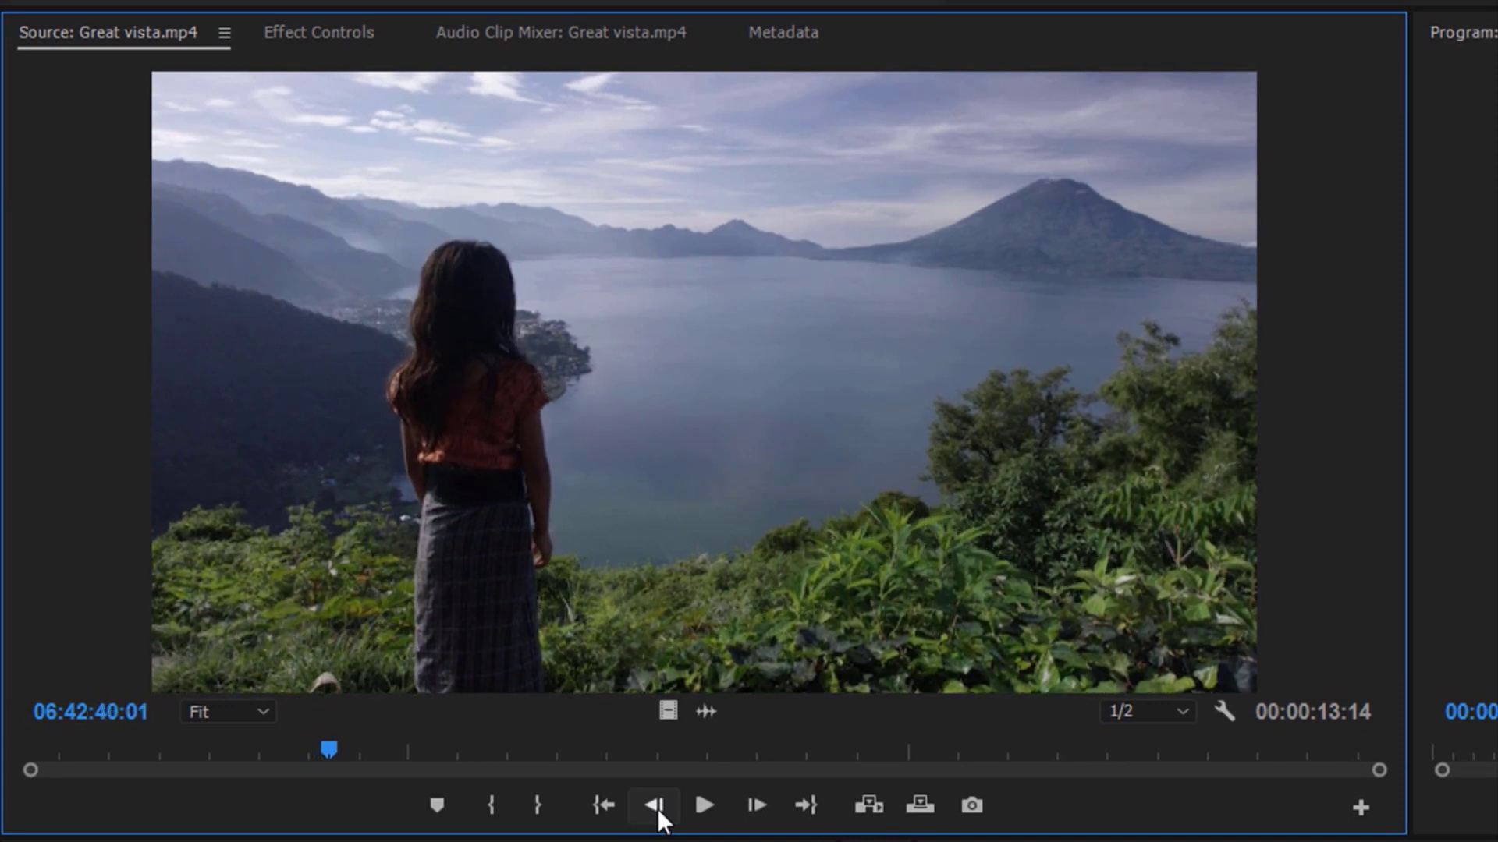
click(657, 805)
click(657, 806)
click(656, 806)
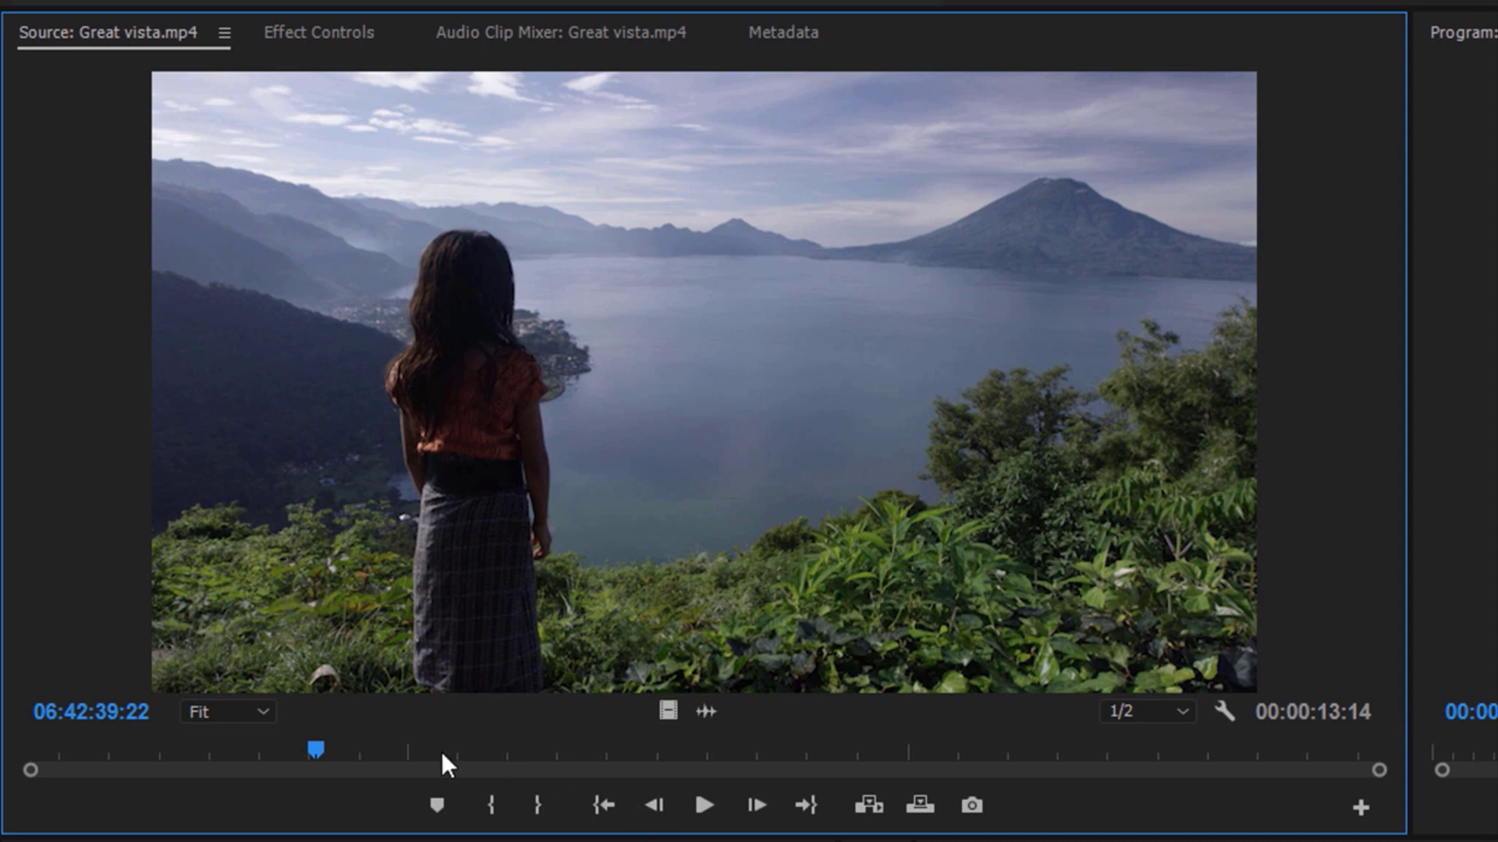
- Mark an In point at 06:42:39:22 and an Out point at 06:42:45:21 on the Great vista.mp4 clip
click(489, 810)
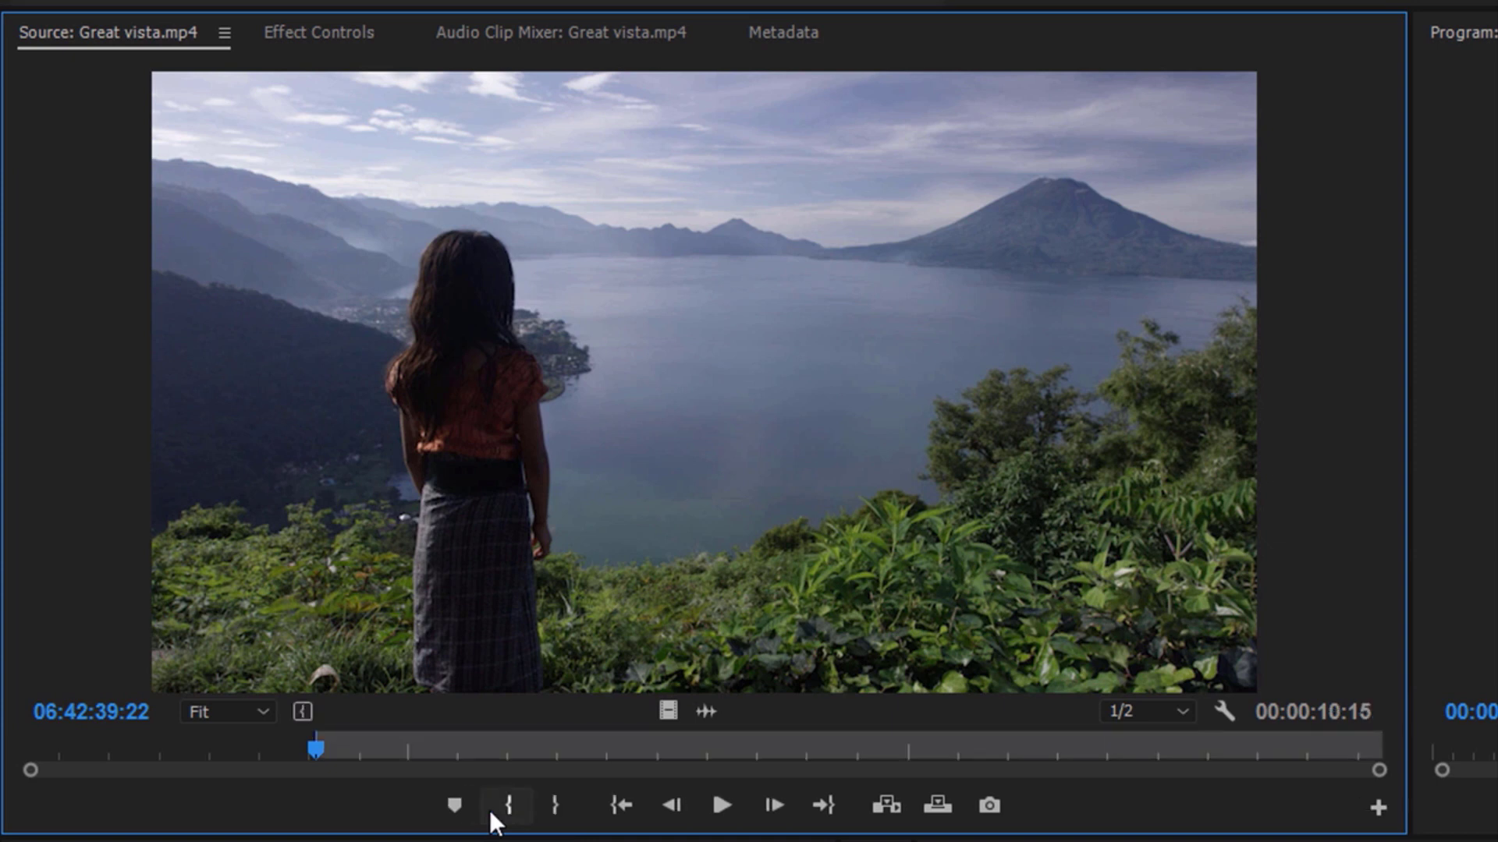
click(917, 749)
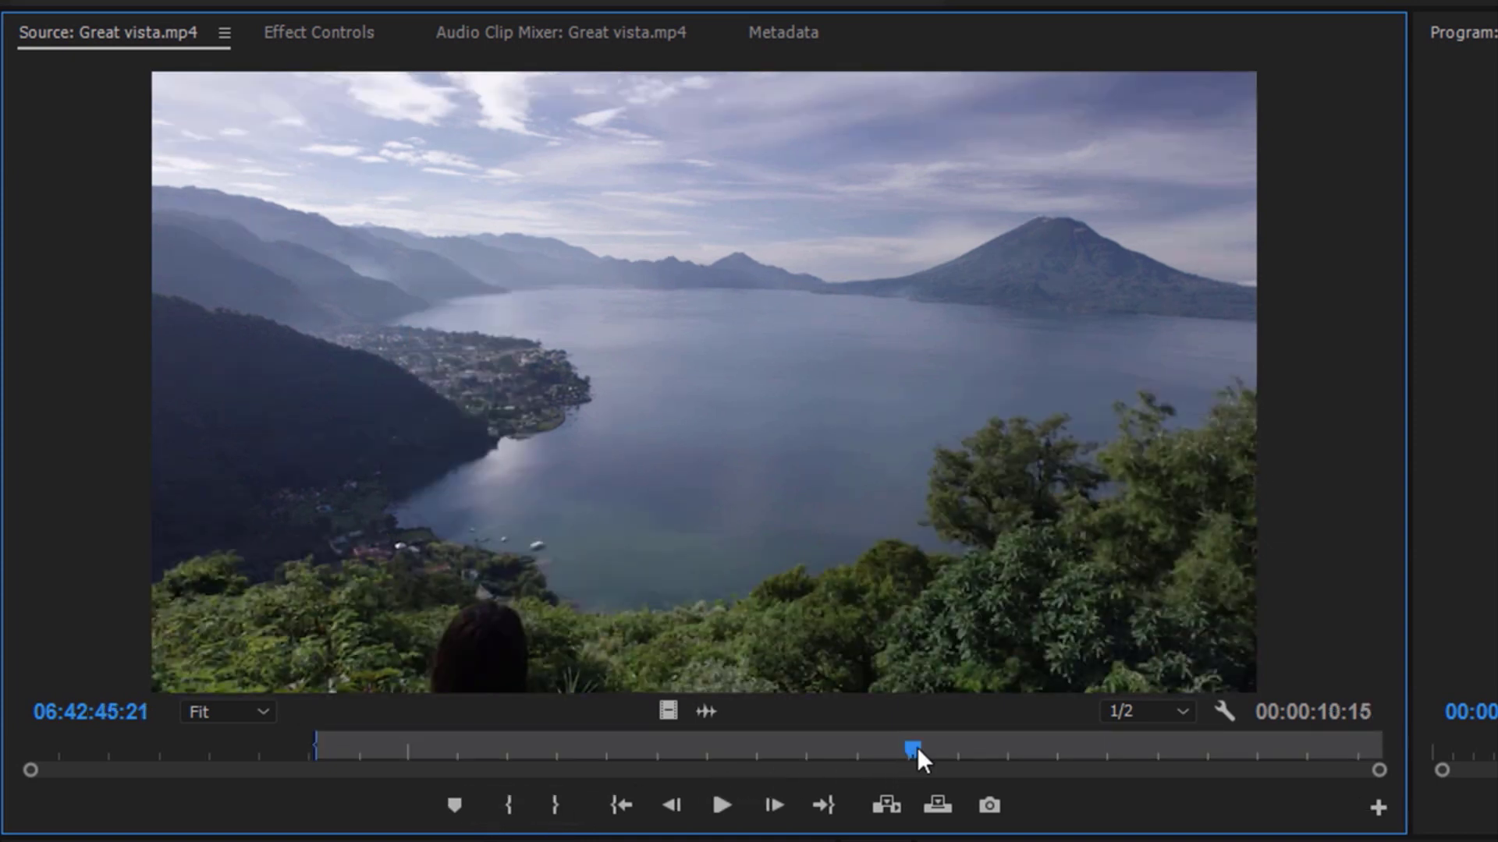
click(546, 811)
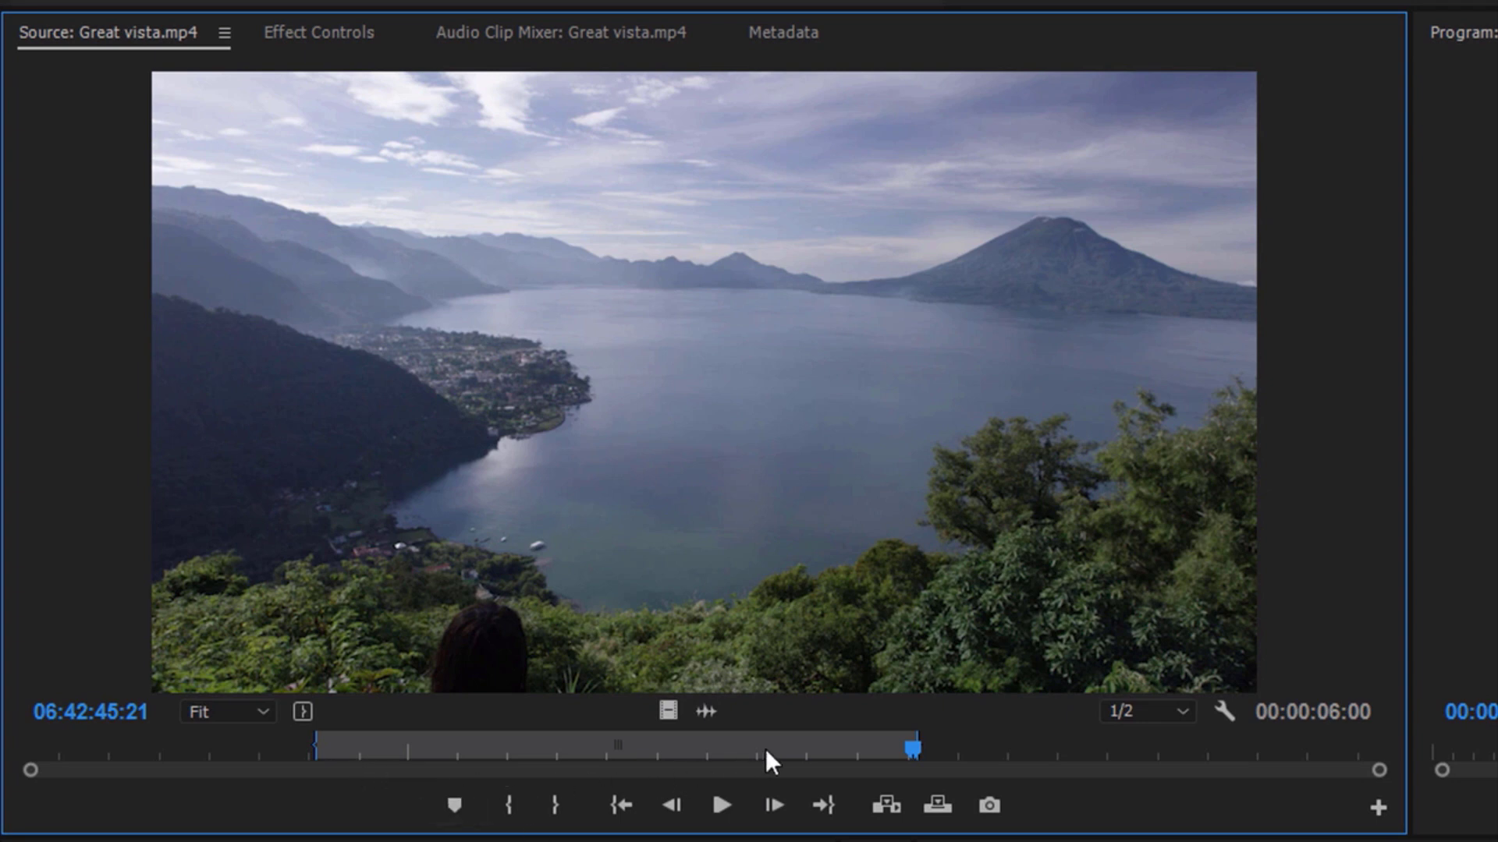
- Set a new In point at 06:42:38:23 on the Great vista.mp4 clip, and clear its In and Out points
click(223, 751)
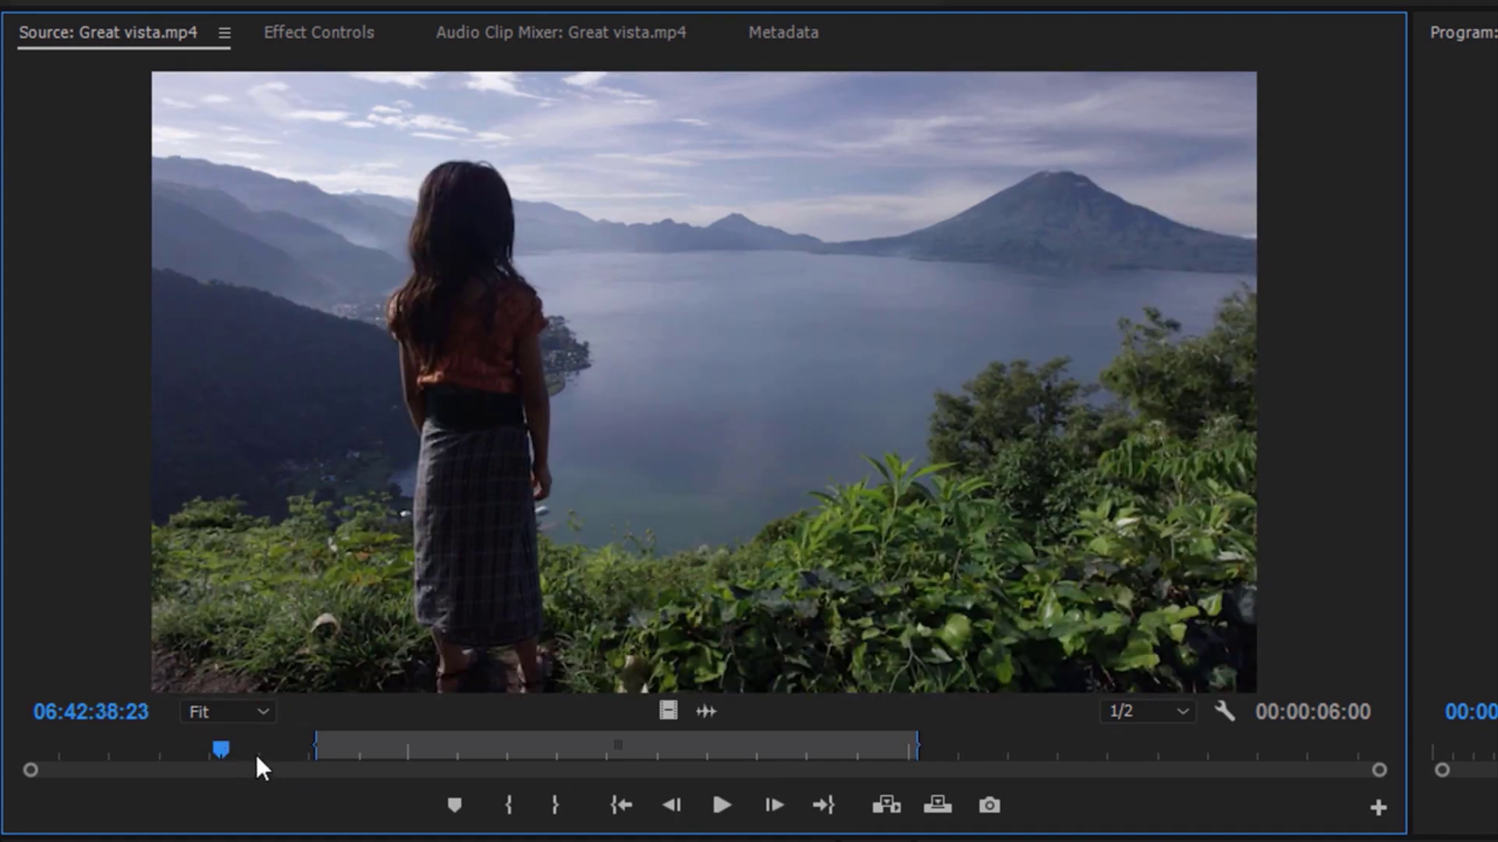
click(501, 801)
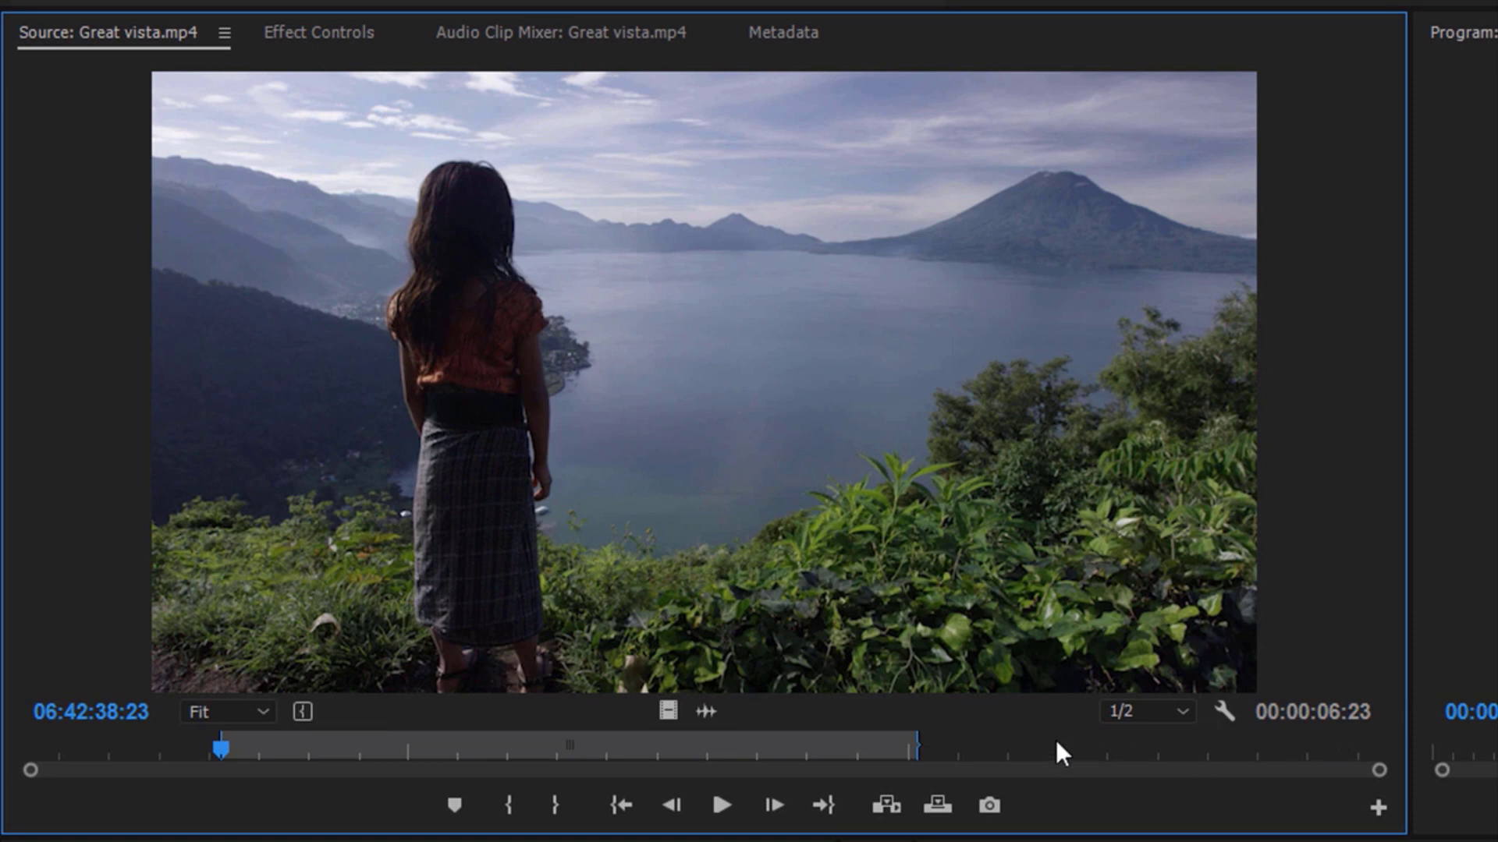
right_click(743, 451)
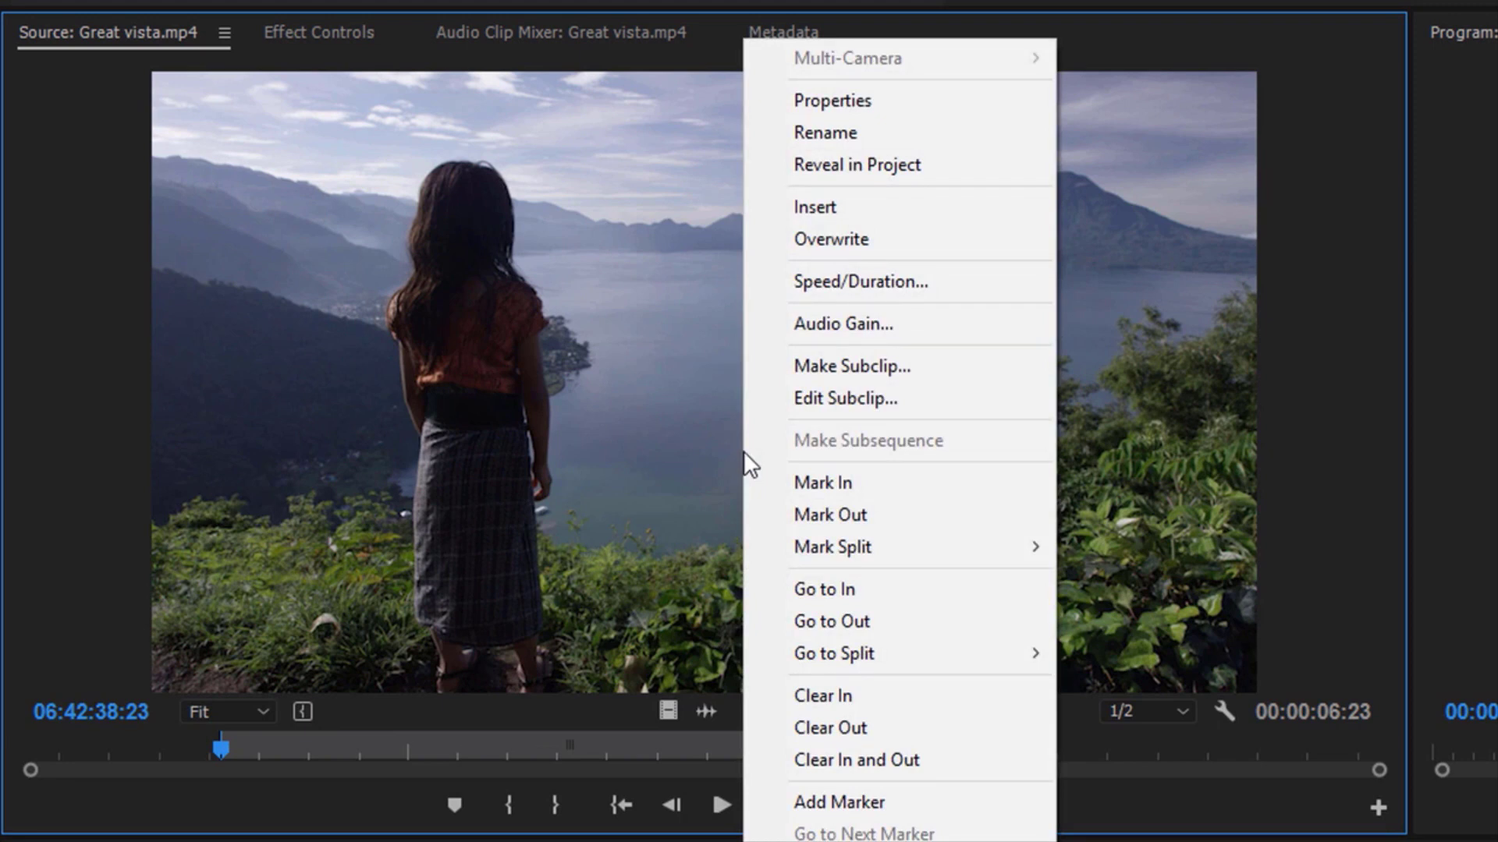
click(966, 761)
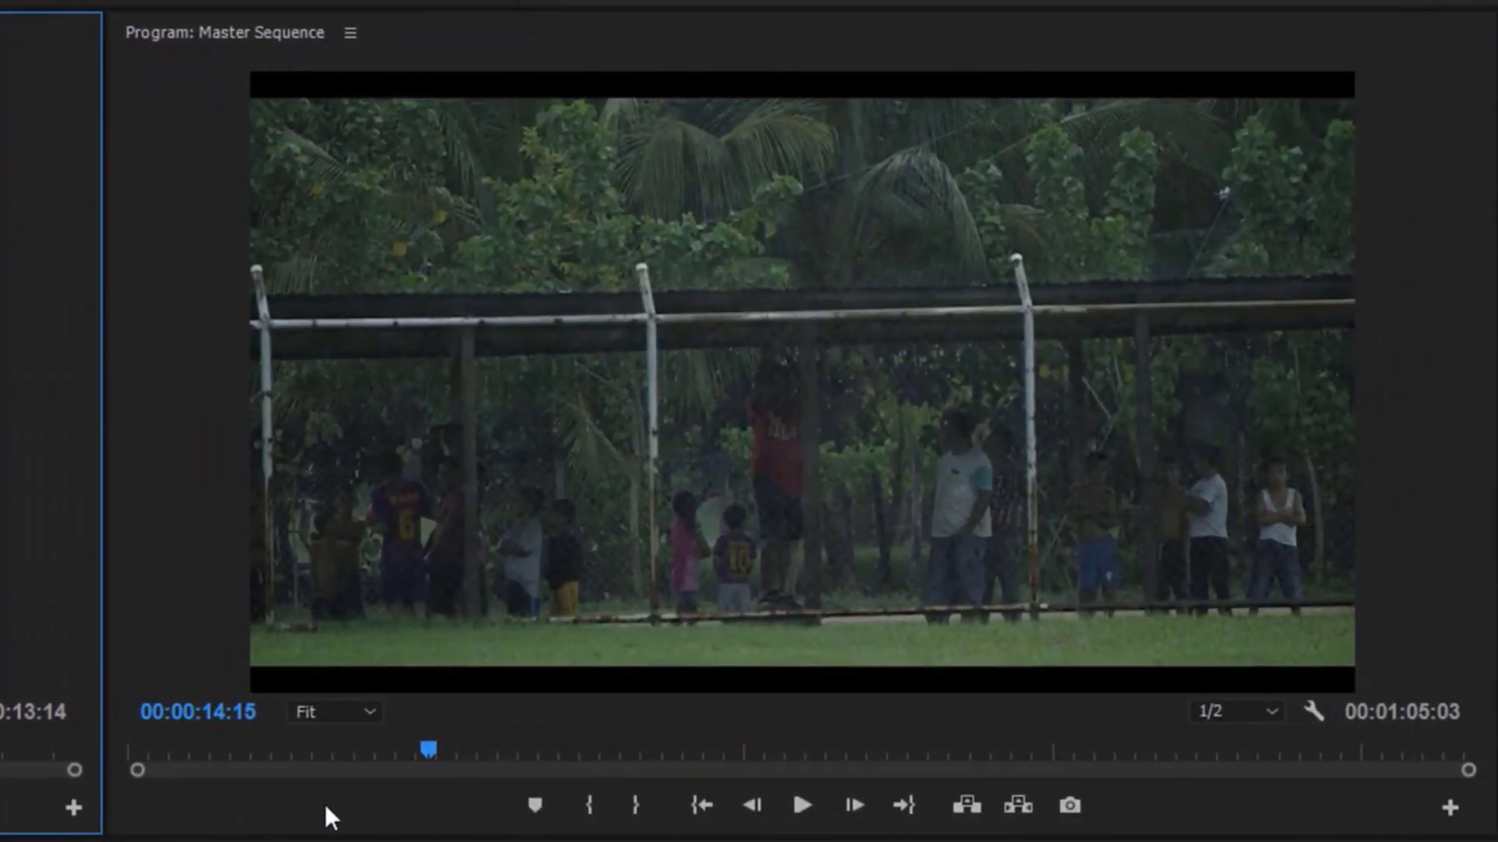
- Activate the Program monitor, and play and stop the Master Sequence
click(497, 804)
click(801, 805)
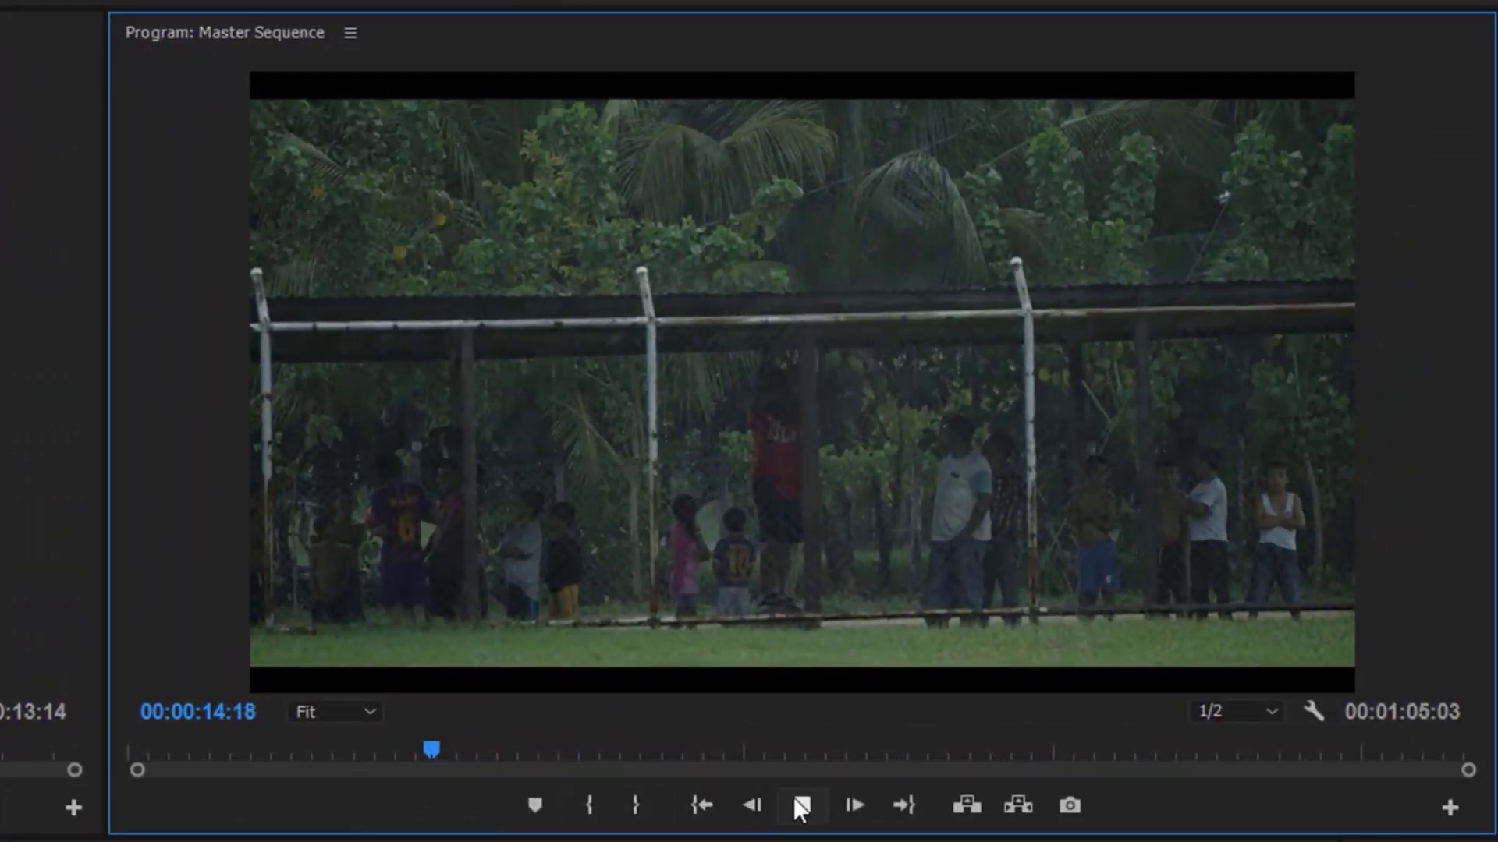
click(801, 807)
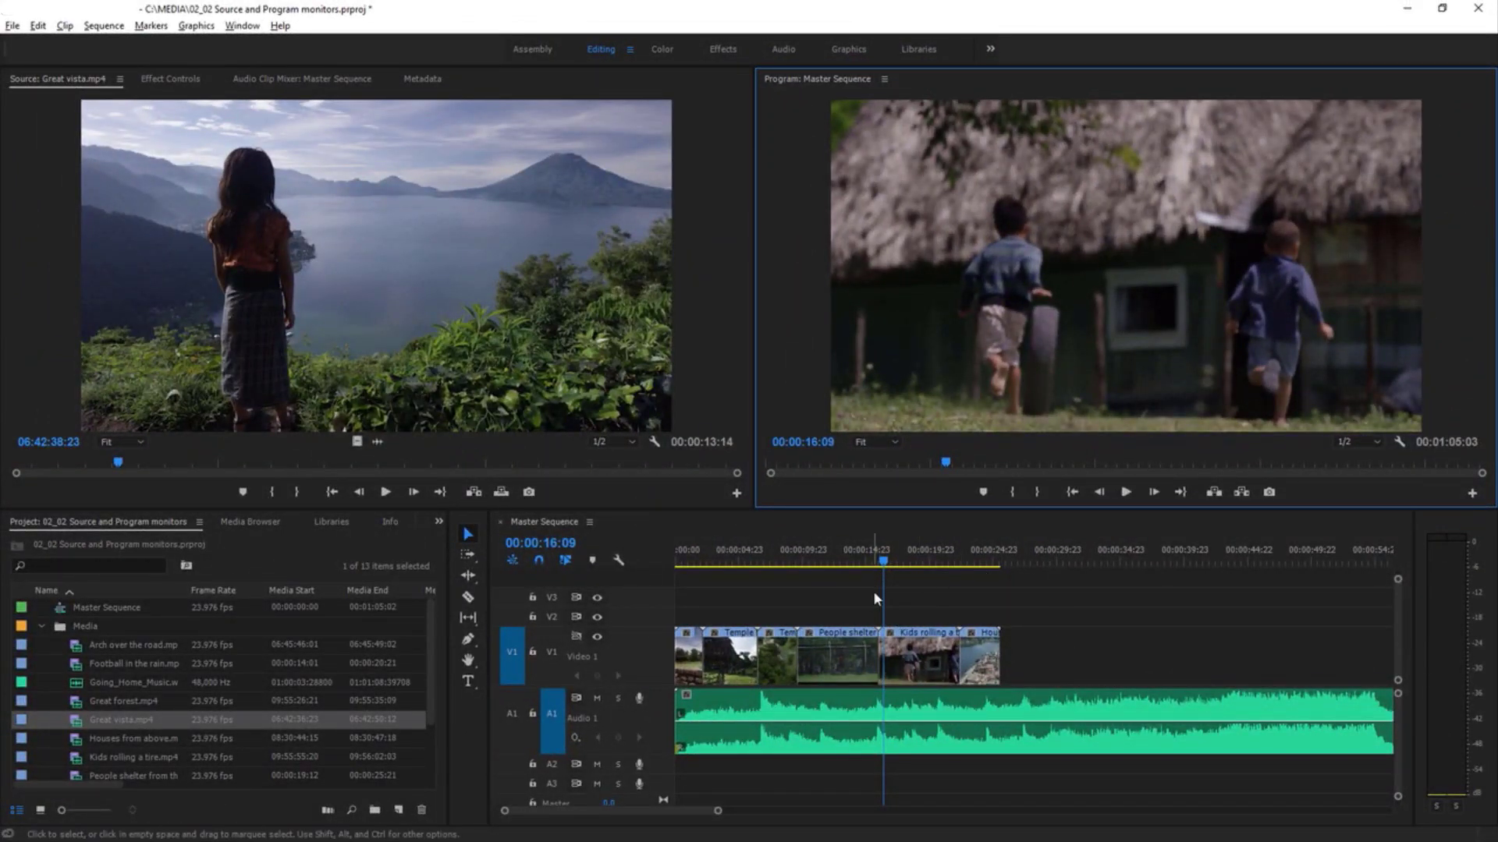
- Mark an In point at 00:00:14:13 and an Out point at 00:00:16:04 in the Master Sequence
mouse_move(945, 466)
mouse_down()
mouse_move(886, 467)
mouse_move(928, 471)
mouse_up()
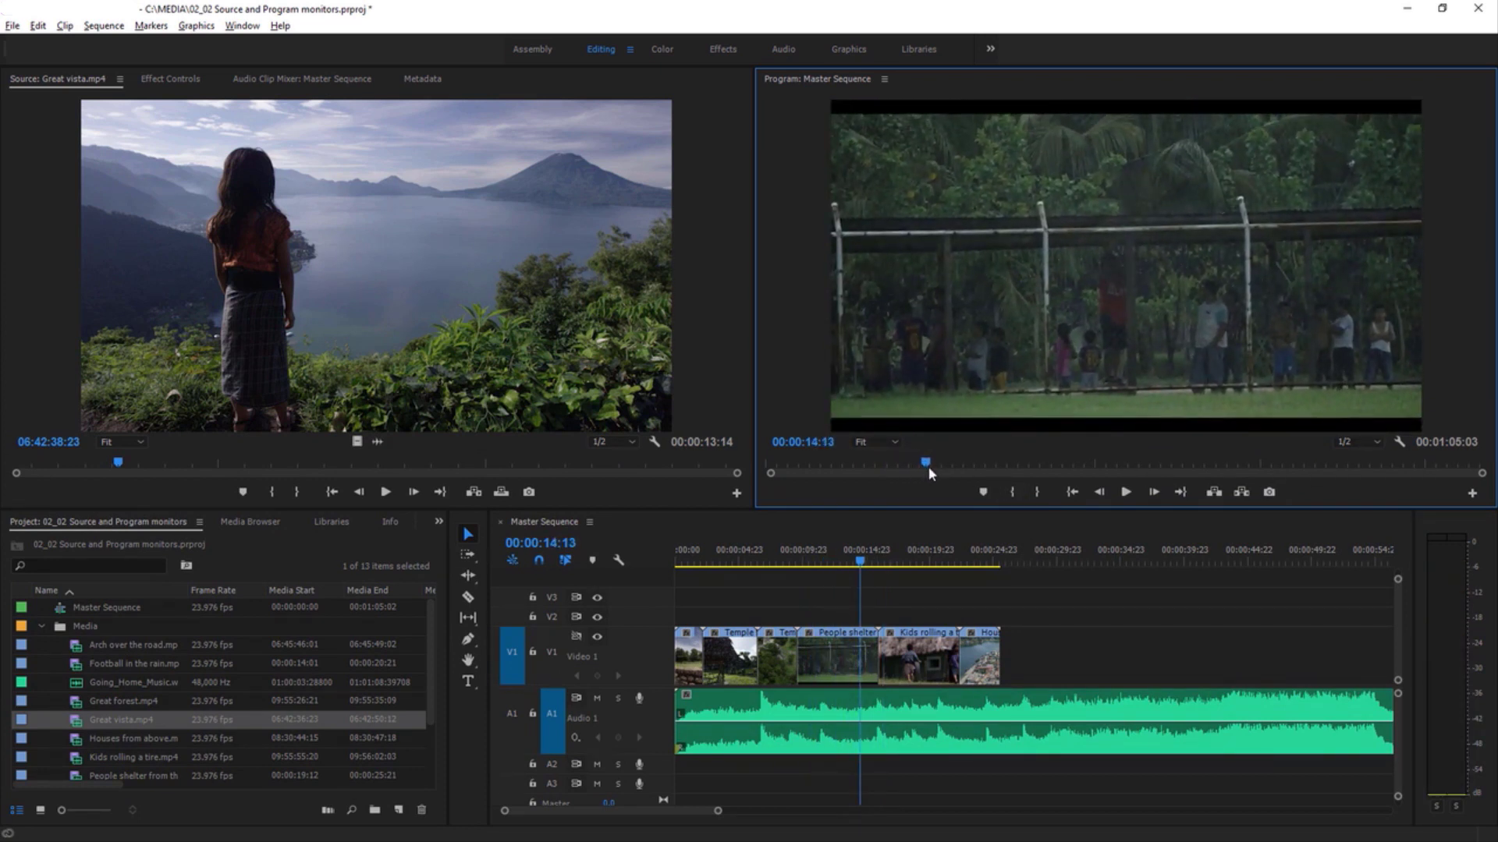
click(1013, 494)
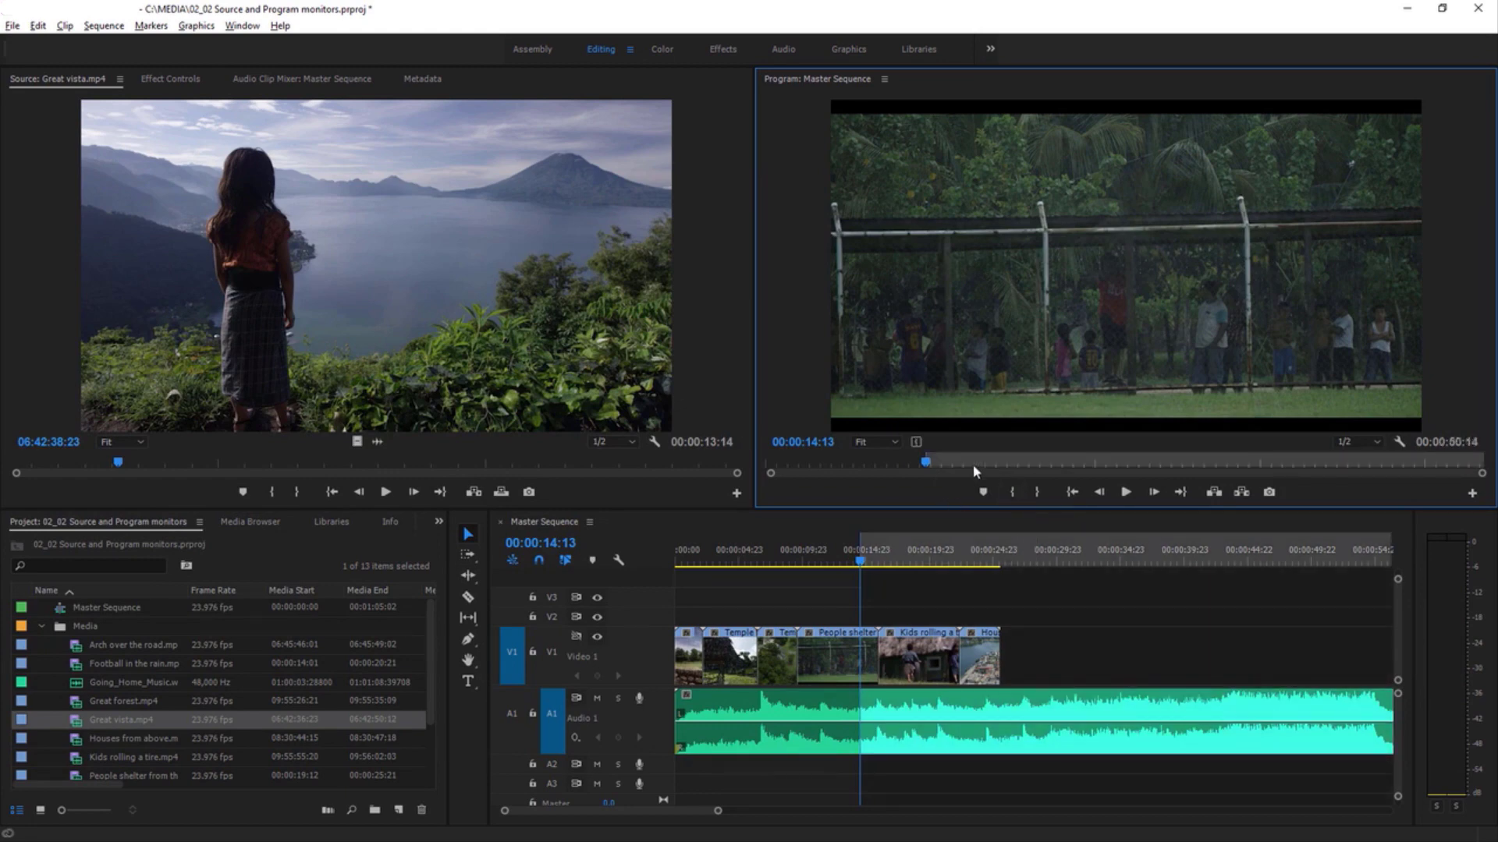
click(944, 465)
click(1038, 492)
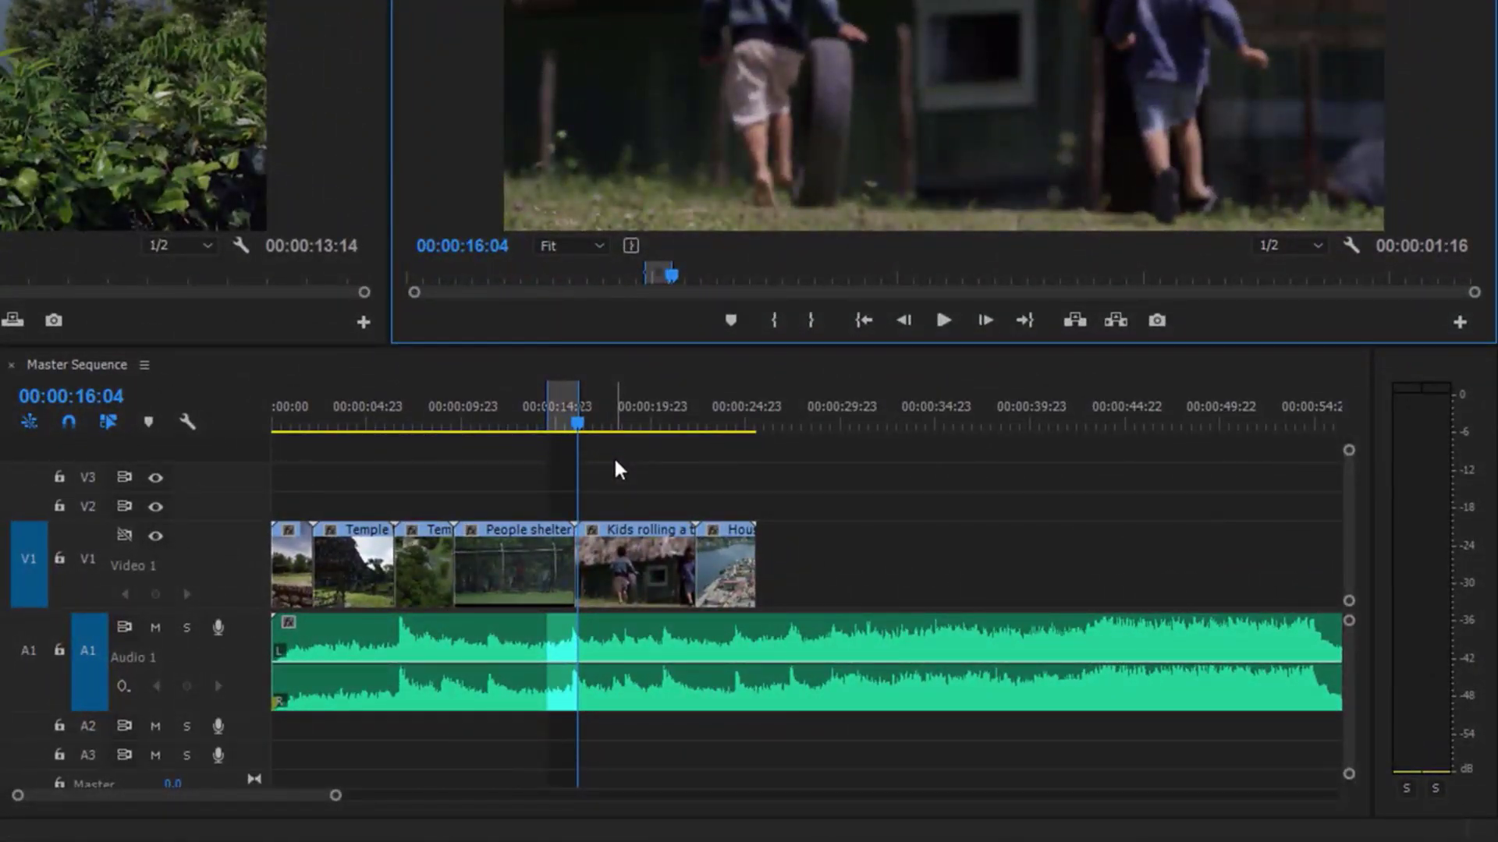
- Clear the In and Out points of the Master Sequence from the timeline's time ruler
right_click(621, 123)
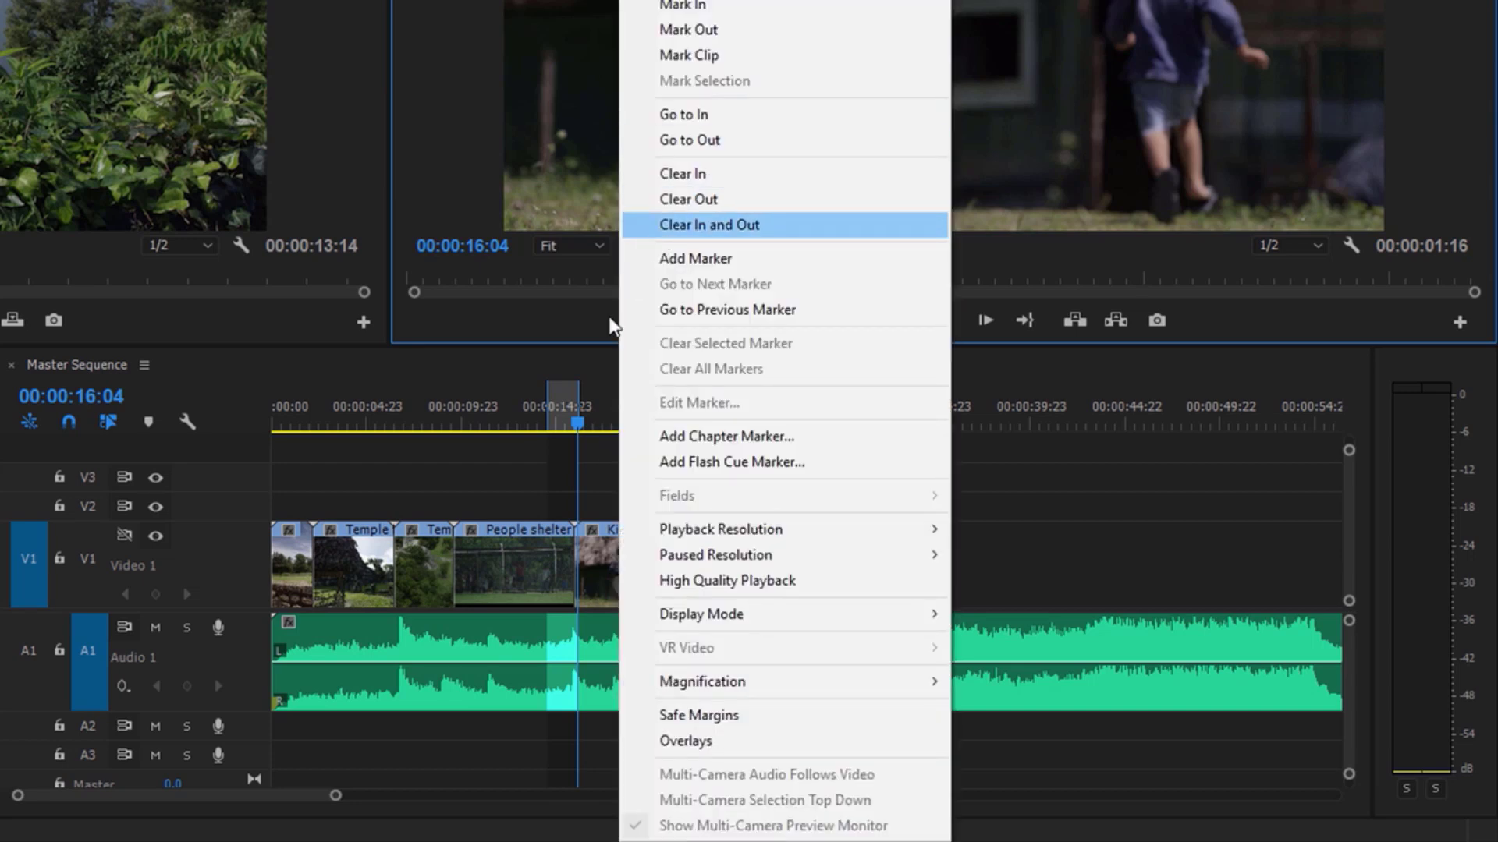
right_click(602, 413)
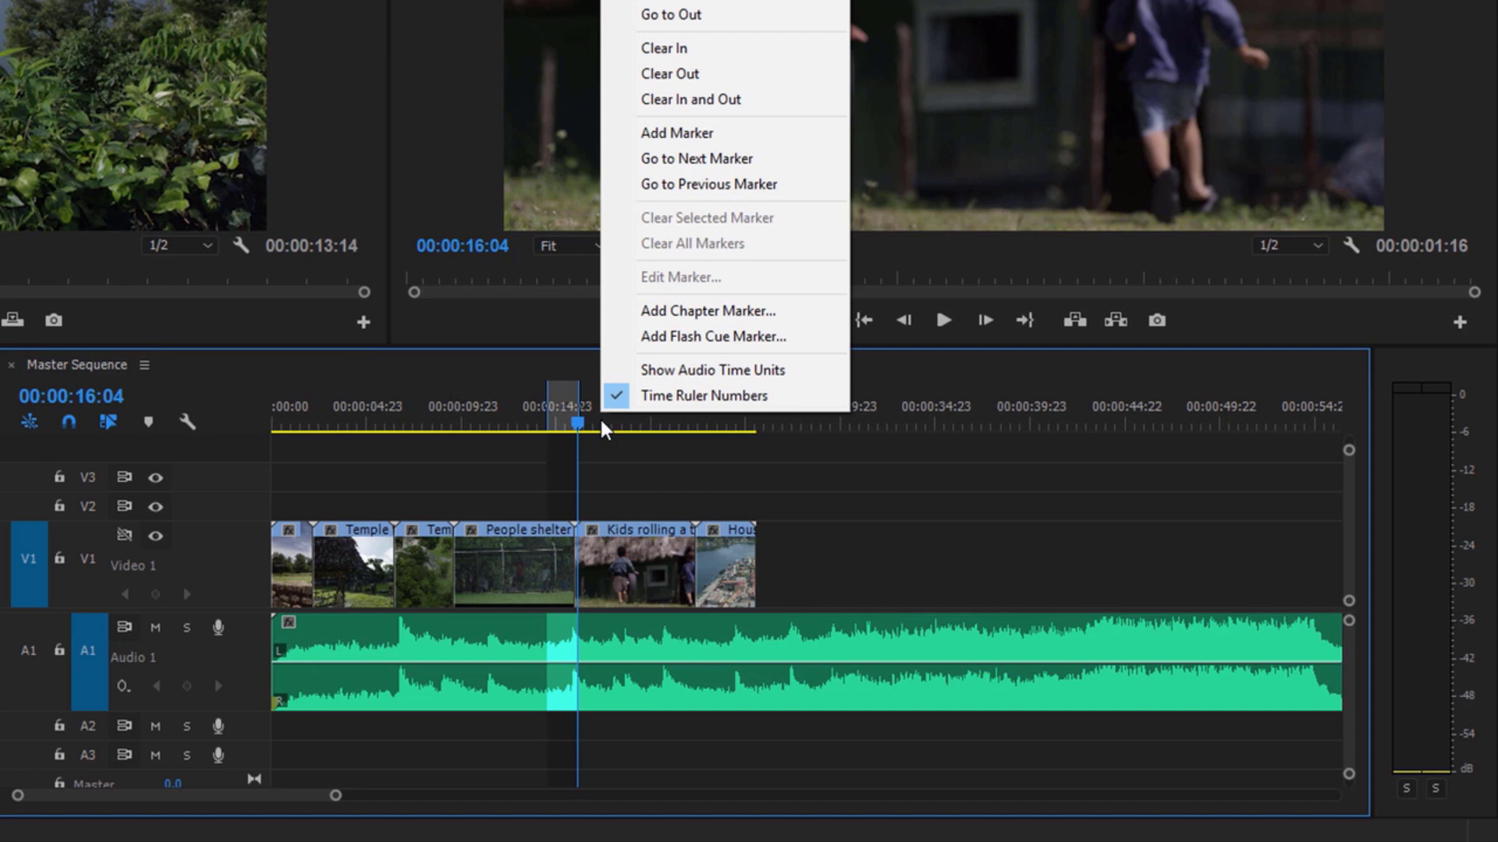
click(752, 102)
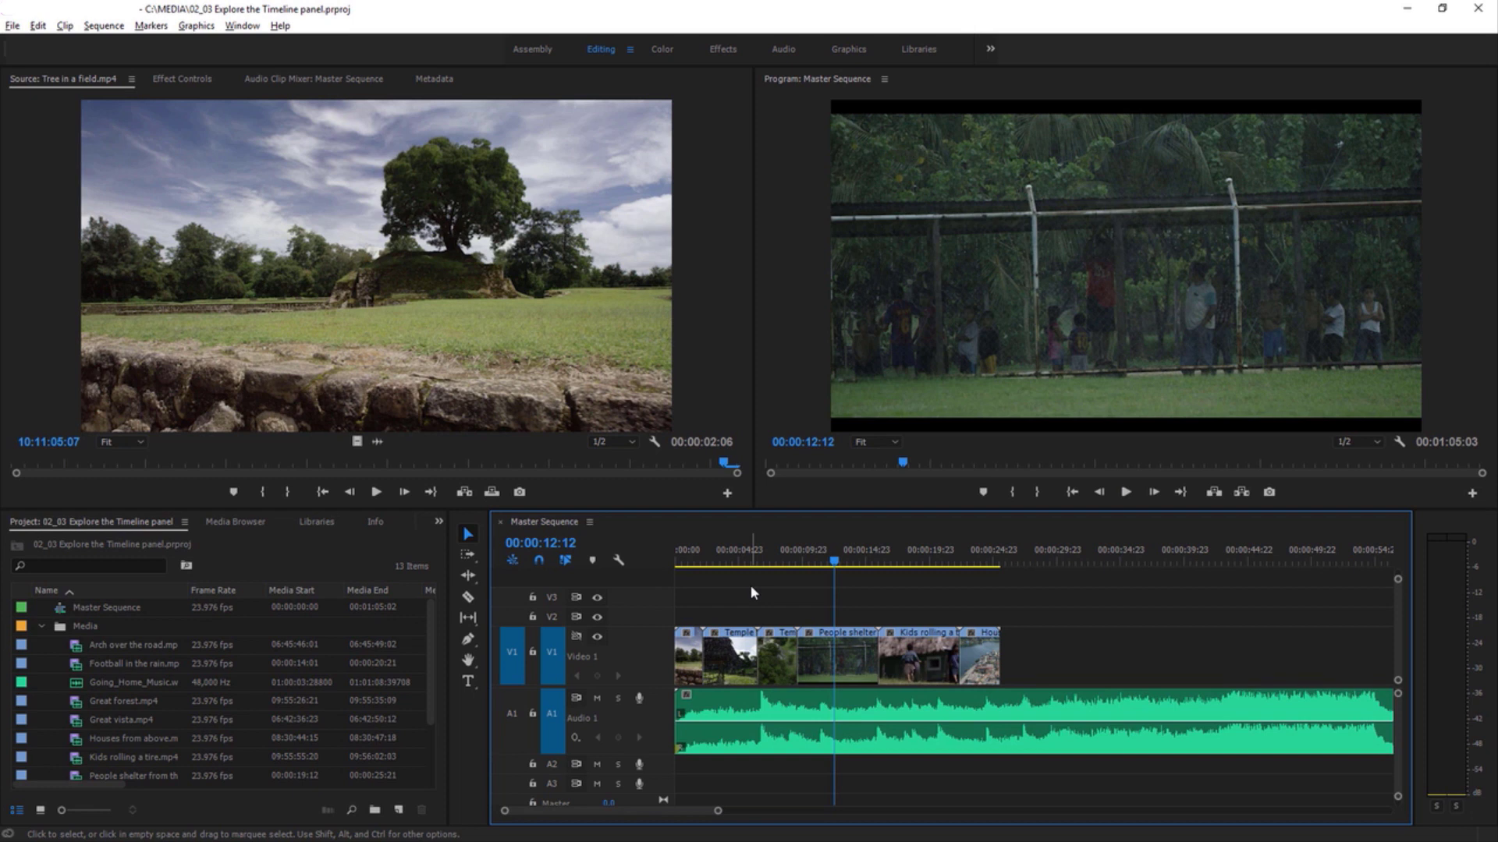
- Select the Going_Home_Music.wav audio clip, the People shelter clip and the Temple clip one after another in the timeline
click(793, 712)
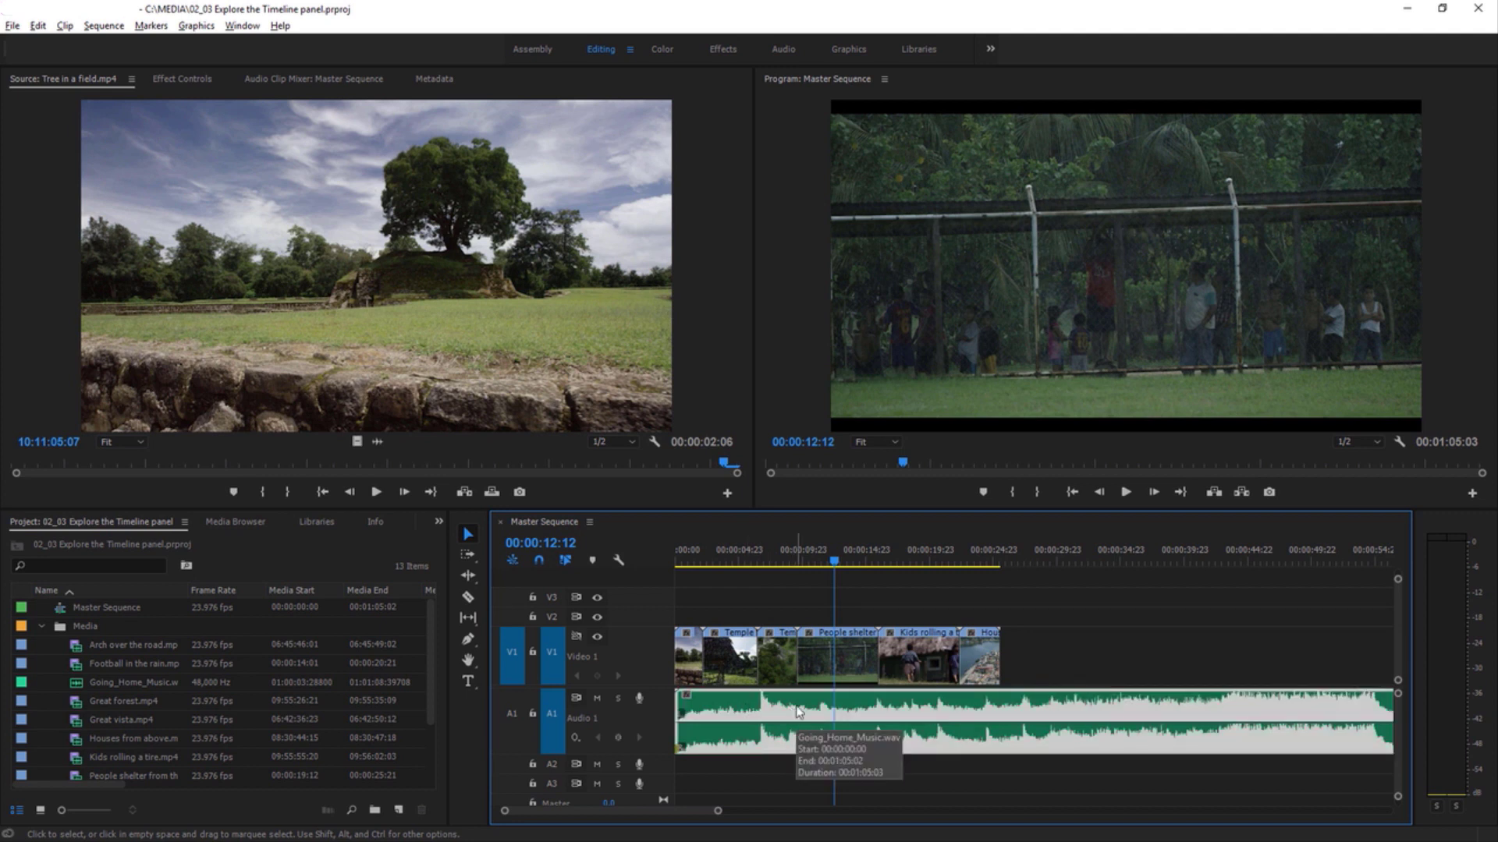
click(823, 663)
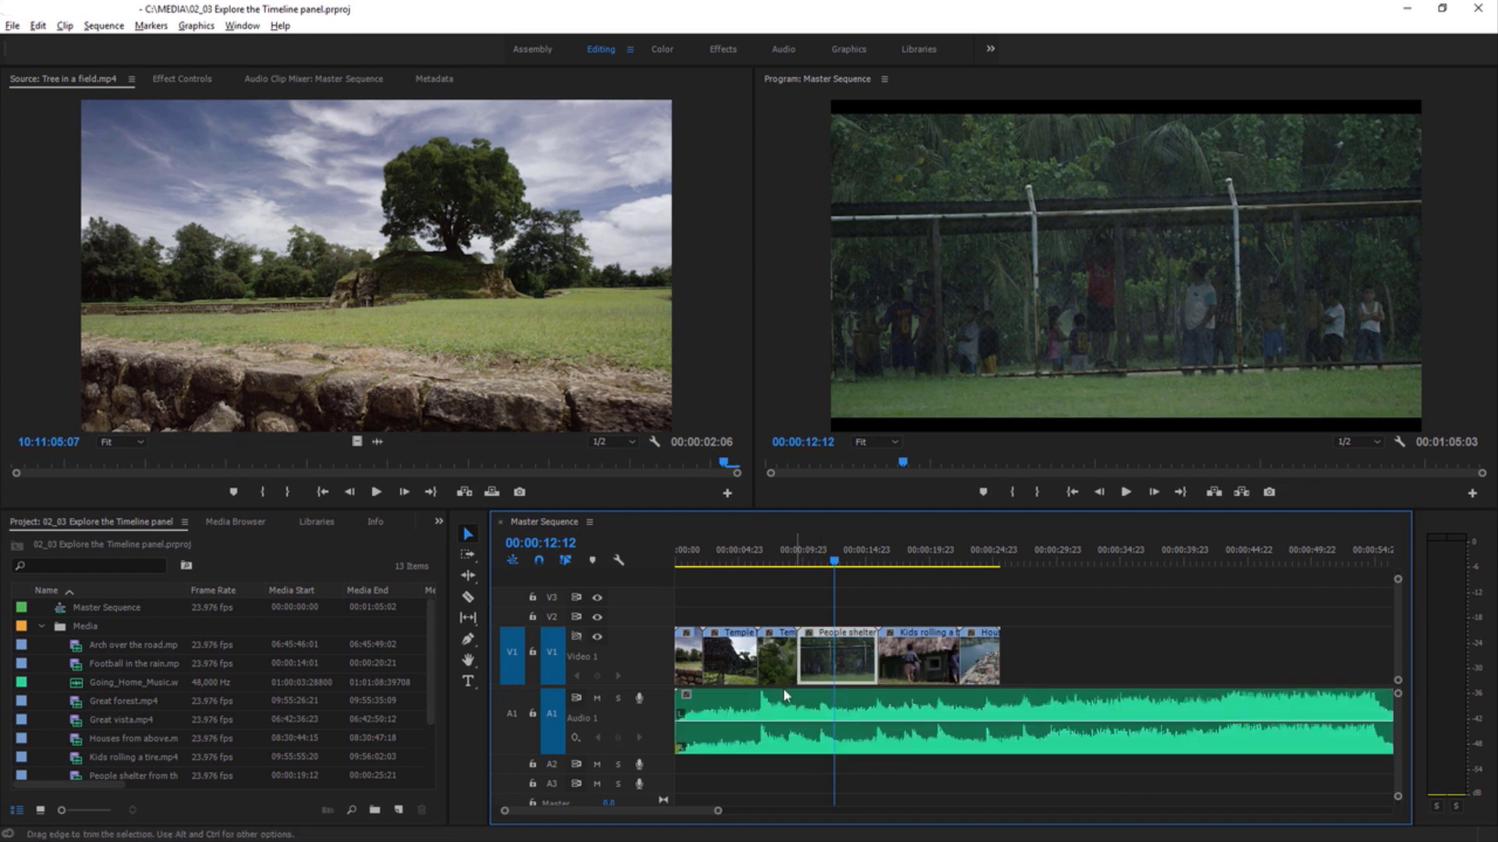
click(726, 667)
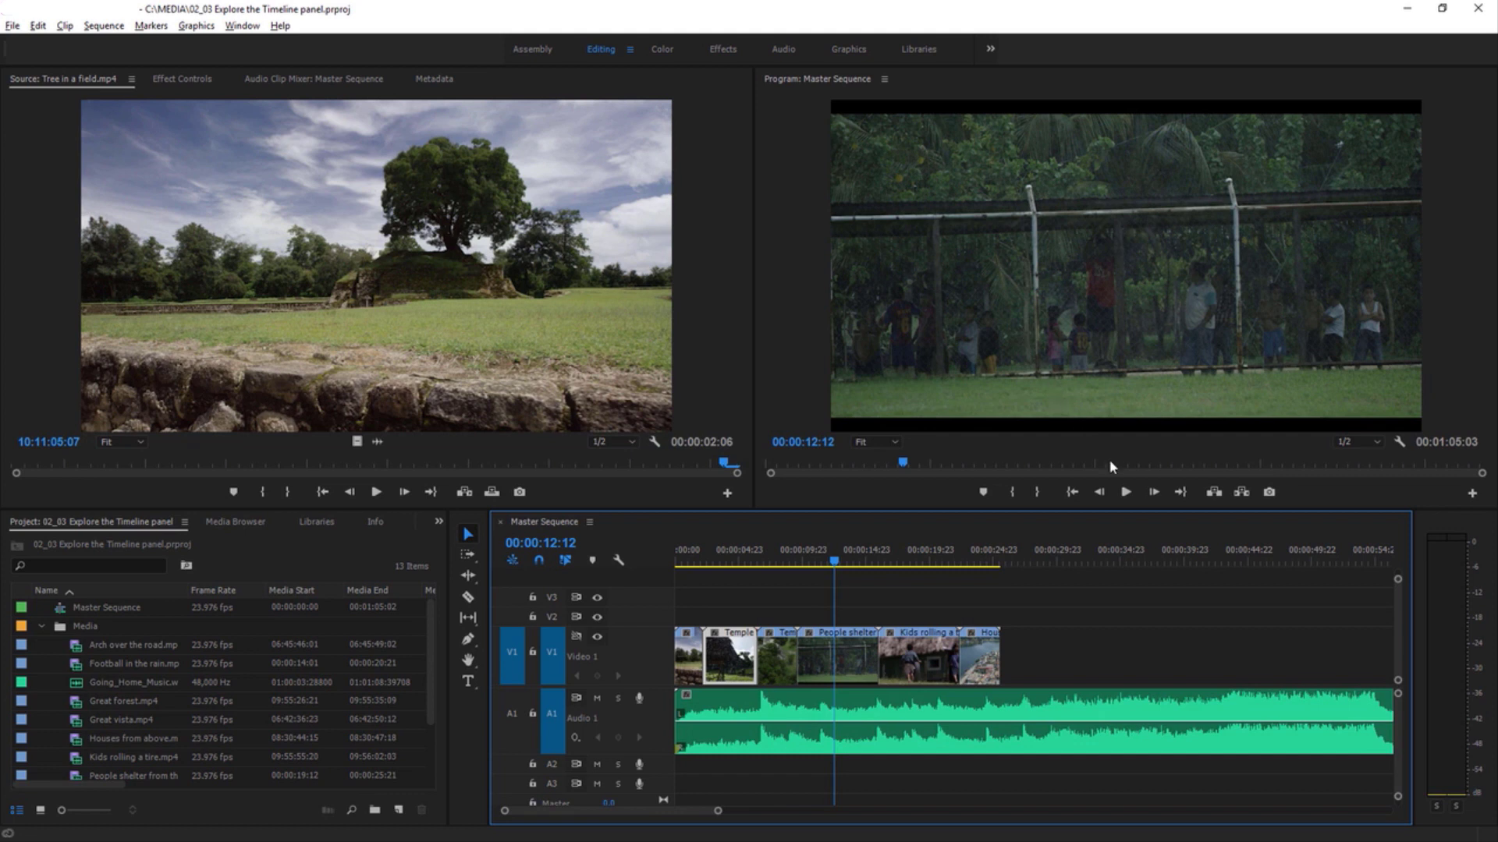
- Play the Master Sequence from 00:00:12:12, stop it at 00:00:23:19, and select the Kids rolling a tire clip in the timeline
click(1126, 492)
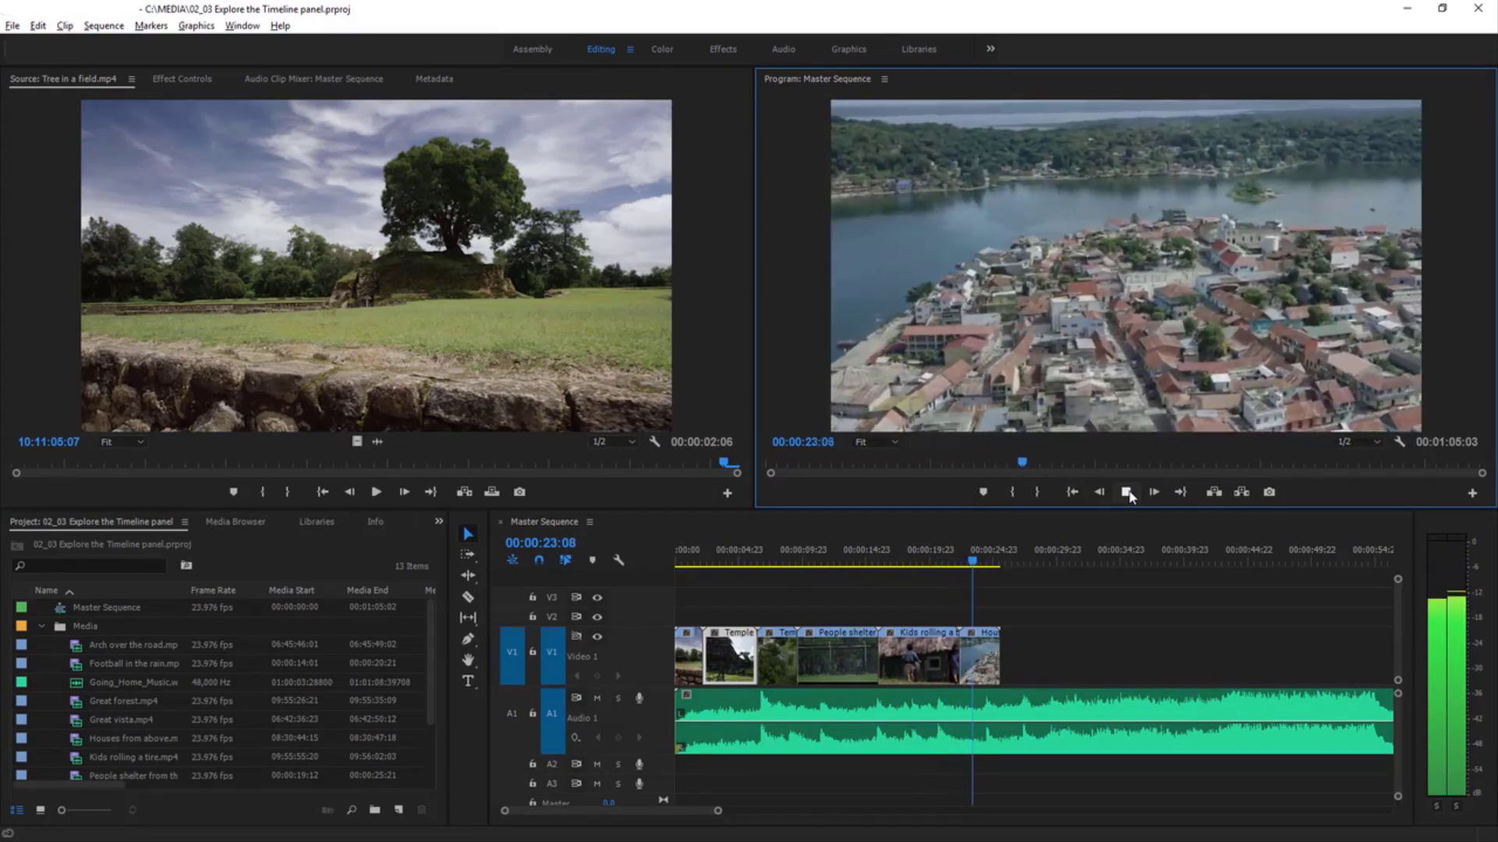
click(1127, 491)
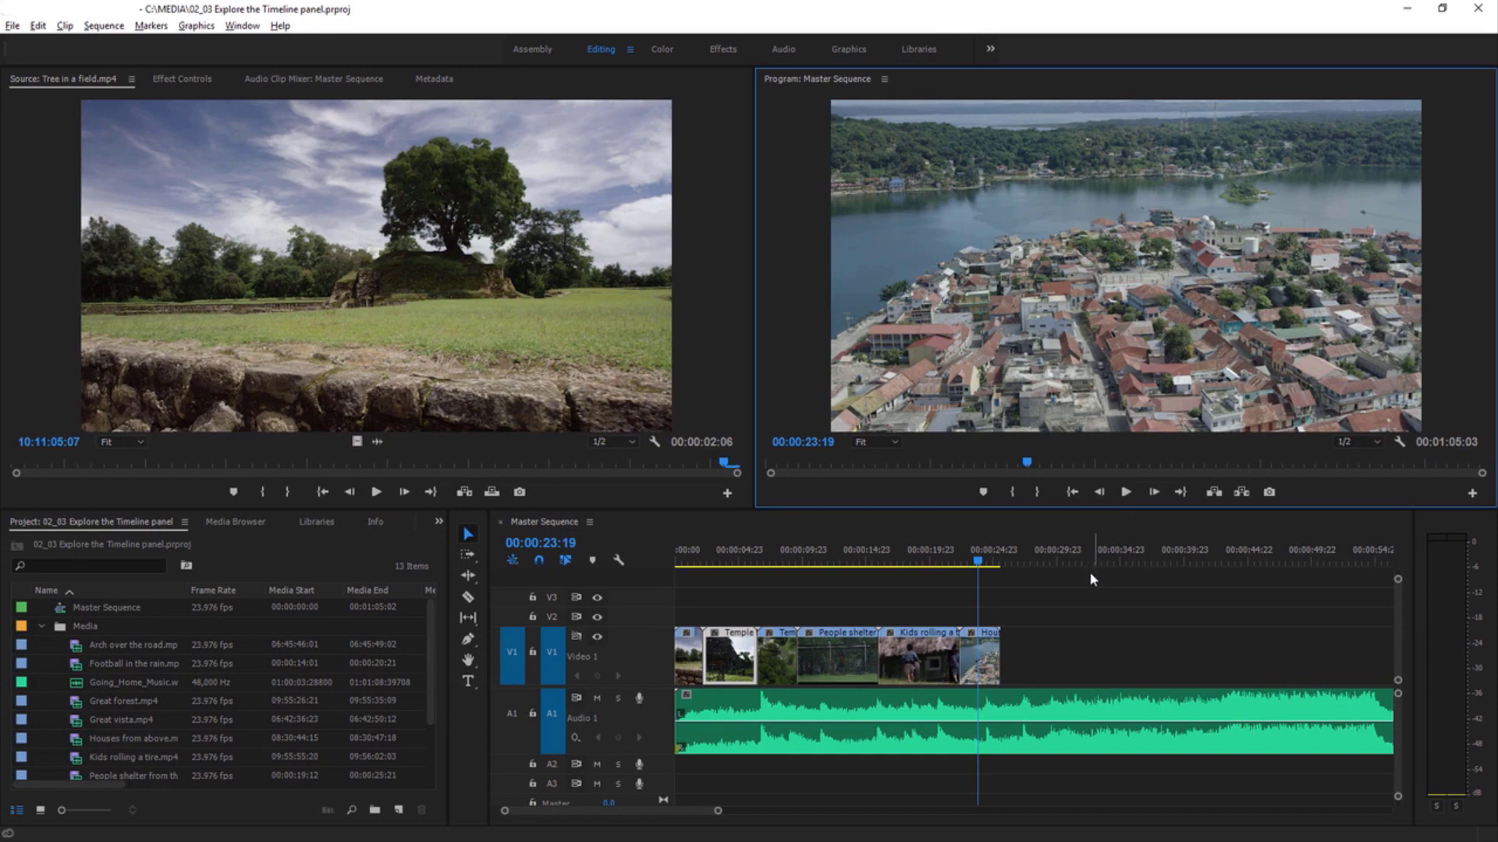
click(936, 663)
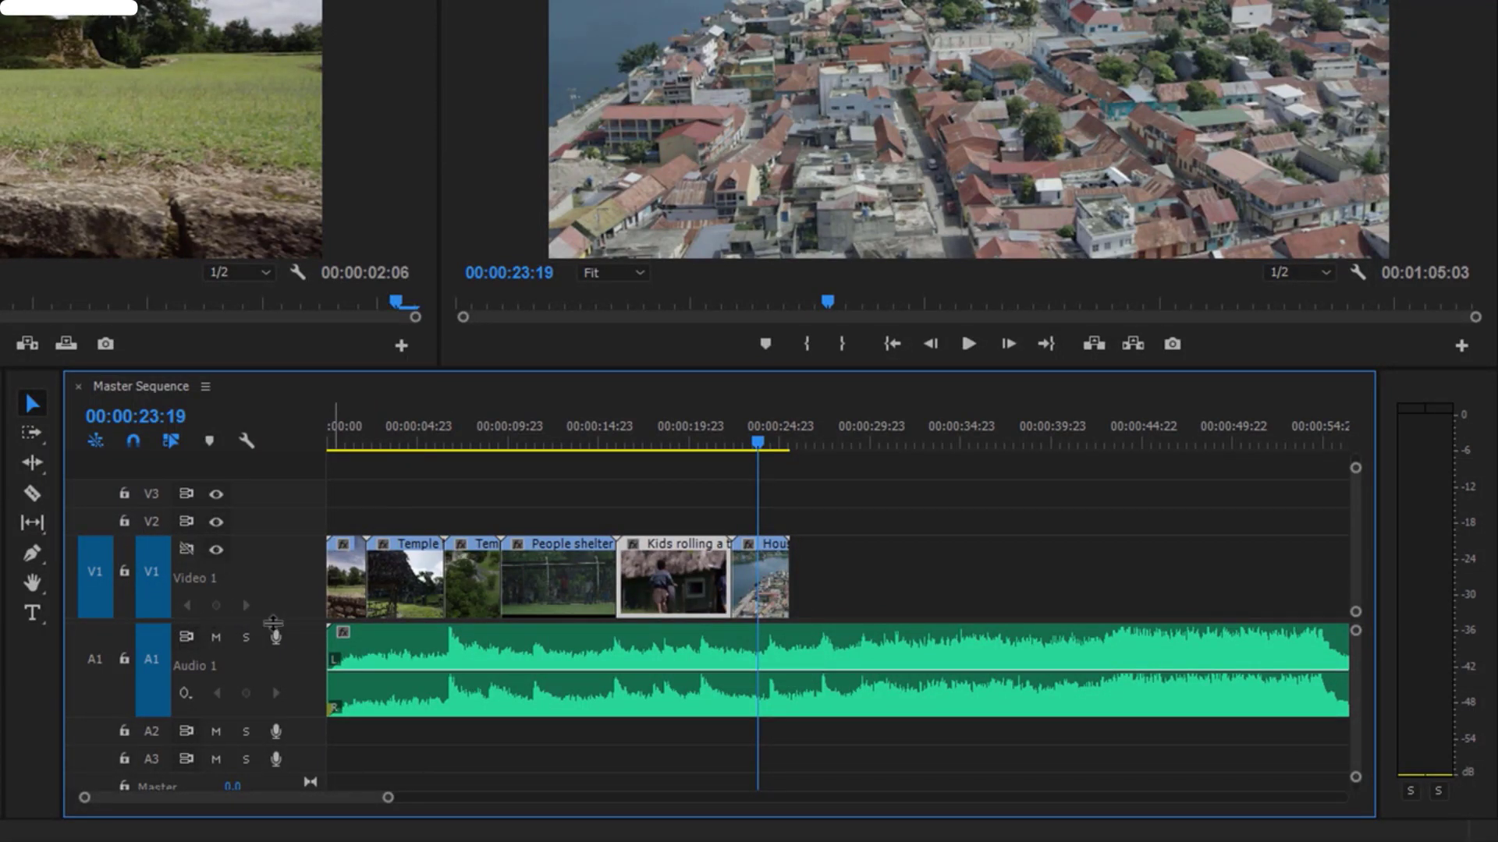
- Lower the divider between the video and audio tracks slightly, and maximize and restore the Timeline and Project panels
mouse_move(310, 608)
mouse_down()
mouse_move(308, 574)
mouse_move(302, 632)
mouse_up()
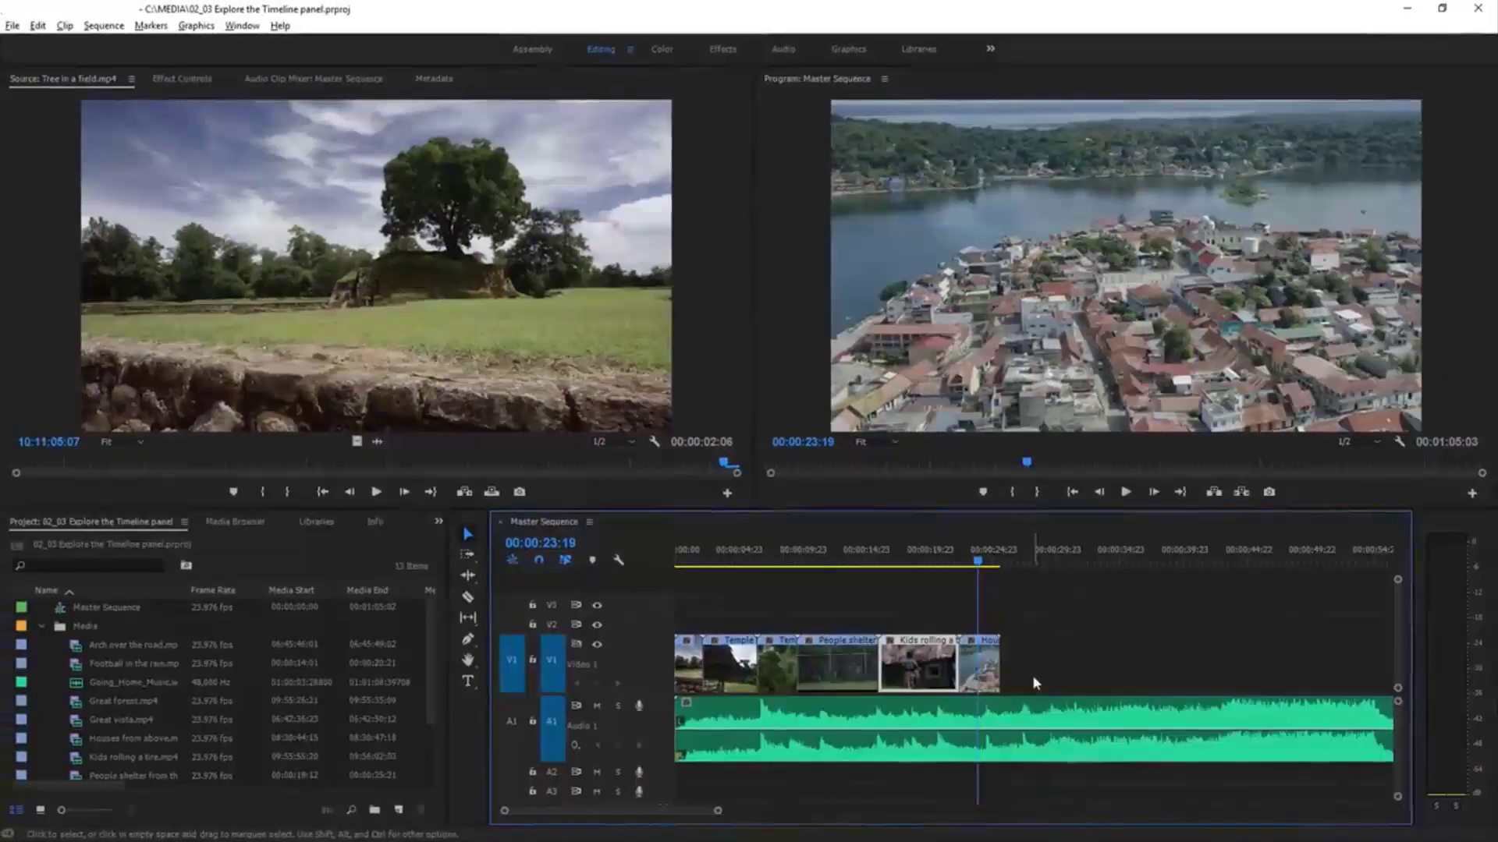
key(grave)
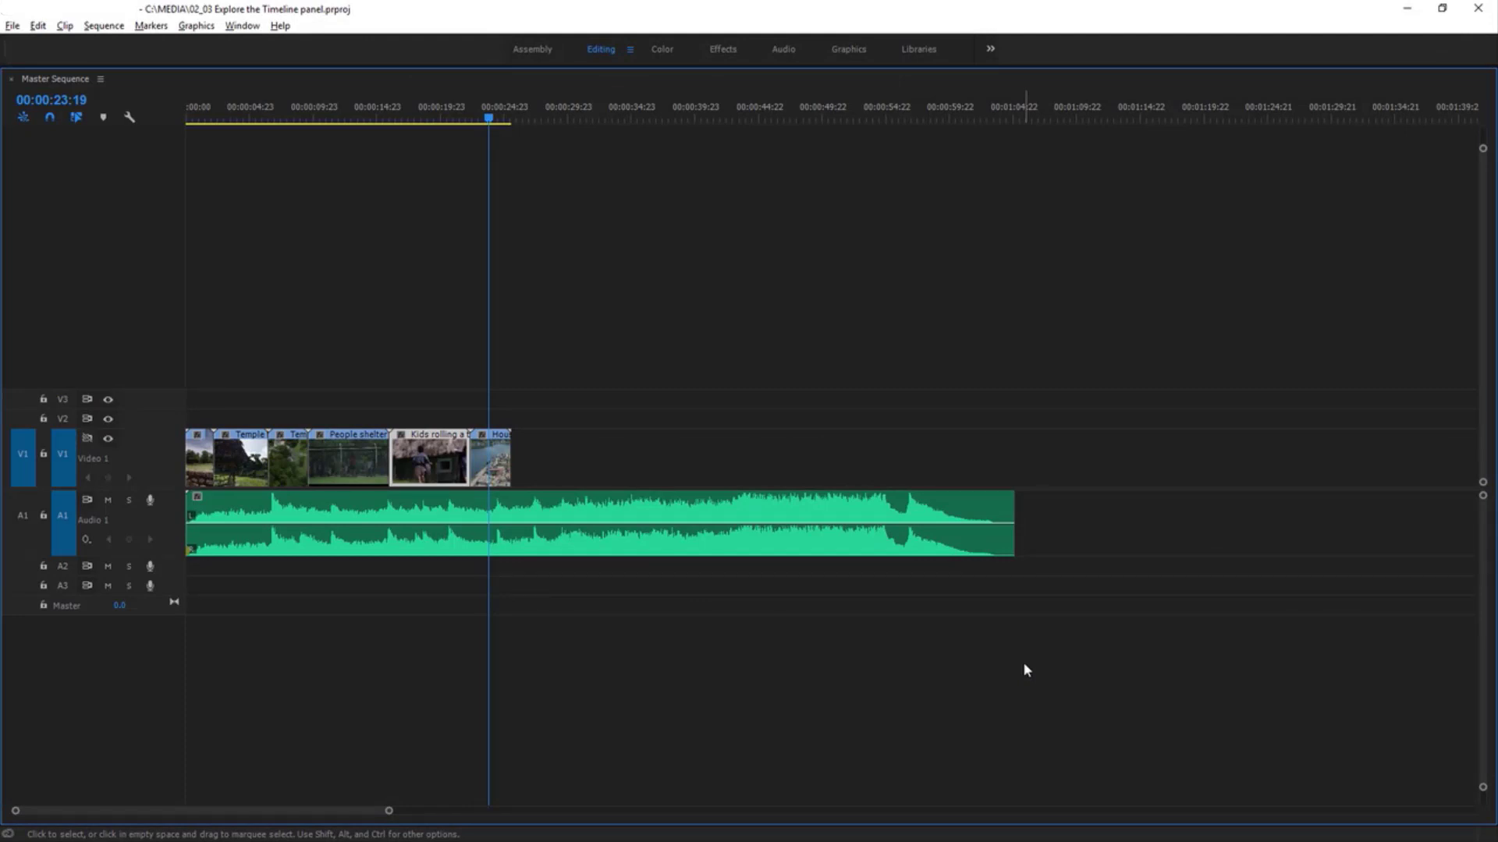
key(grave)
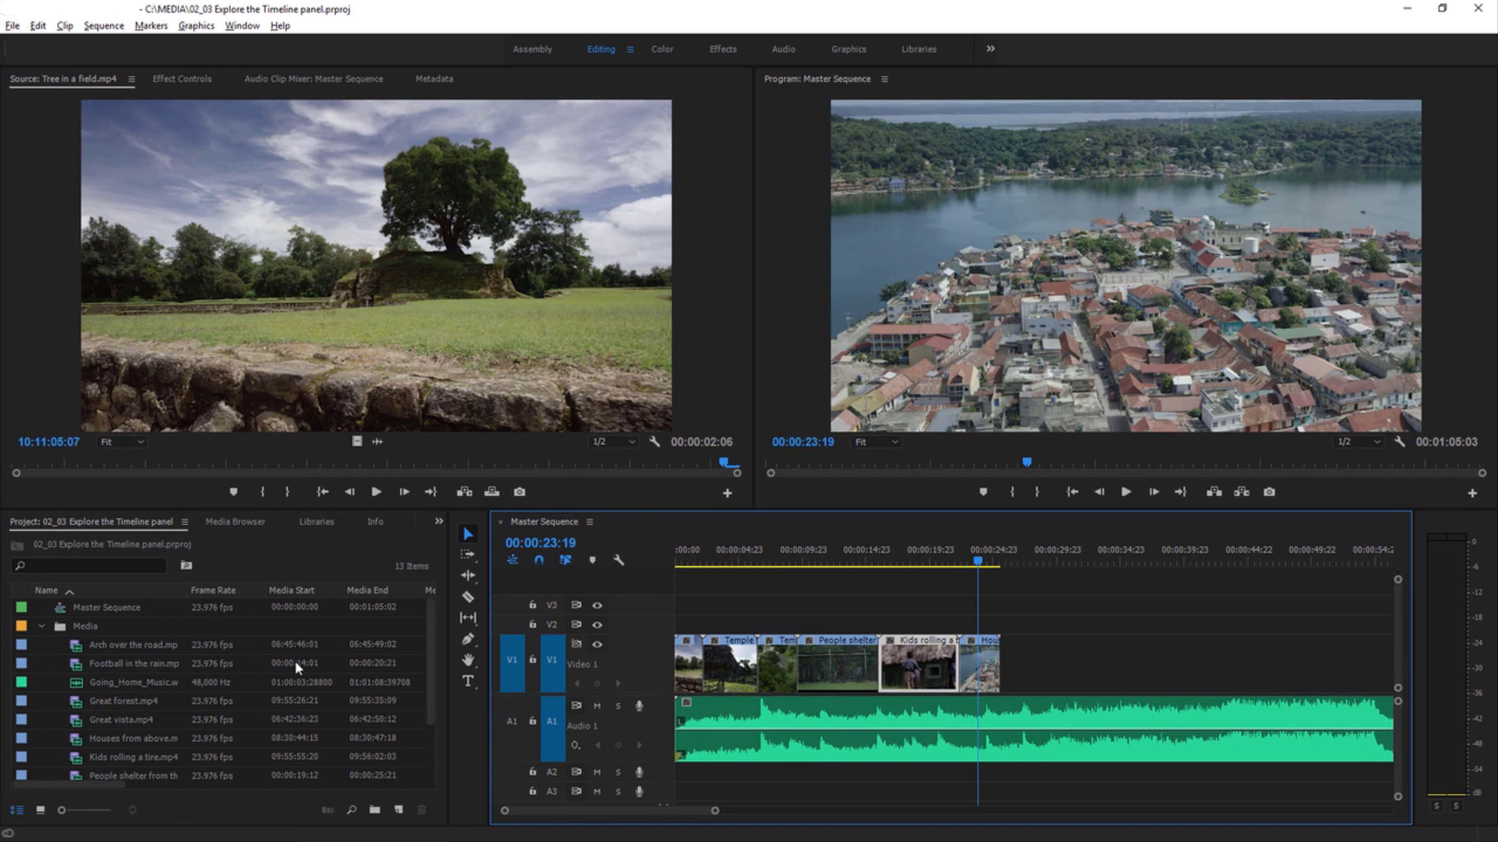
key(grave)
key(grave)
- Turn off the output of video track V1 in the Master Sequence
click(598, 646)
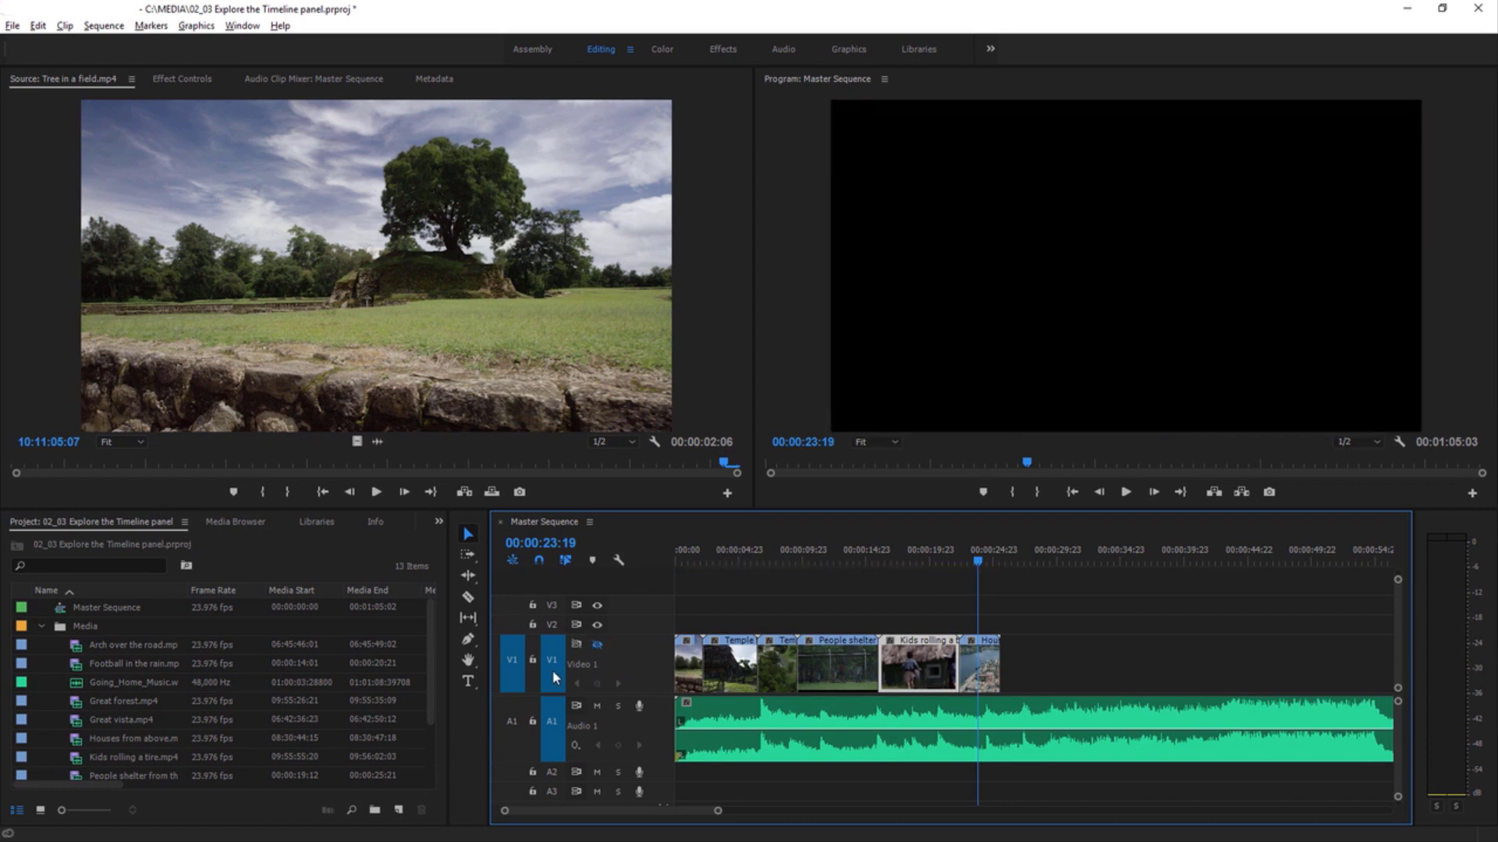
- Play the Master Sequence from 00:00:06:18 with V1 hidden, stop at 00:00:08:02, and turn the V1 track output back on
click(763, 557)
click(1126, 492)
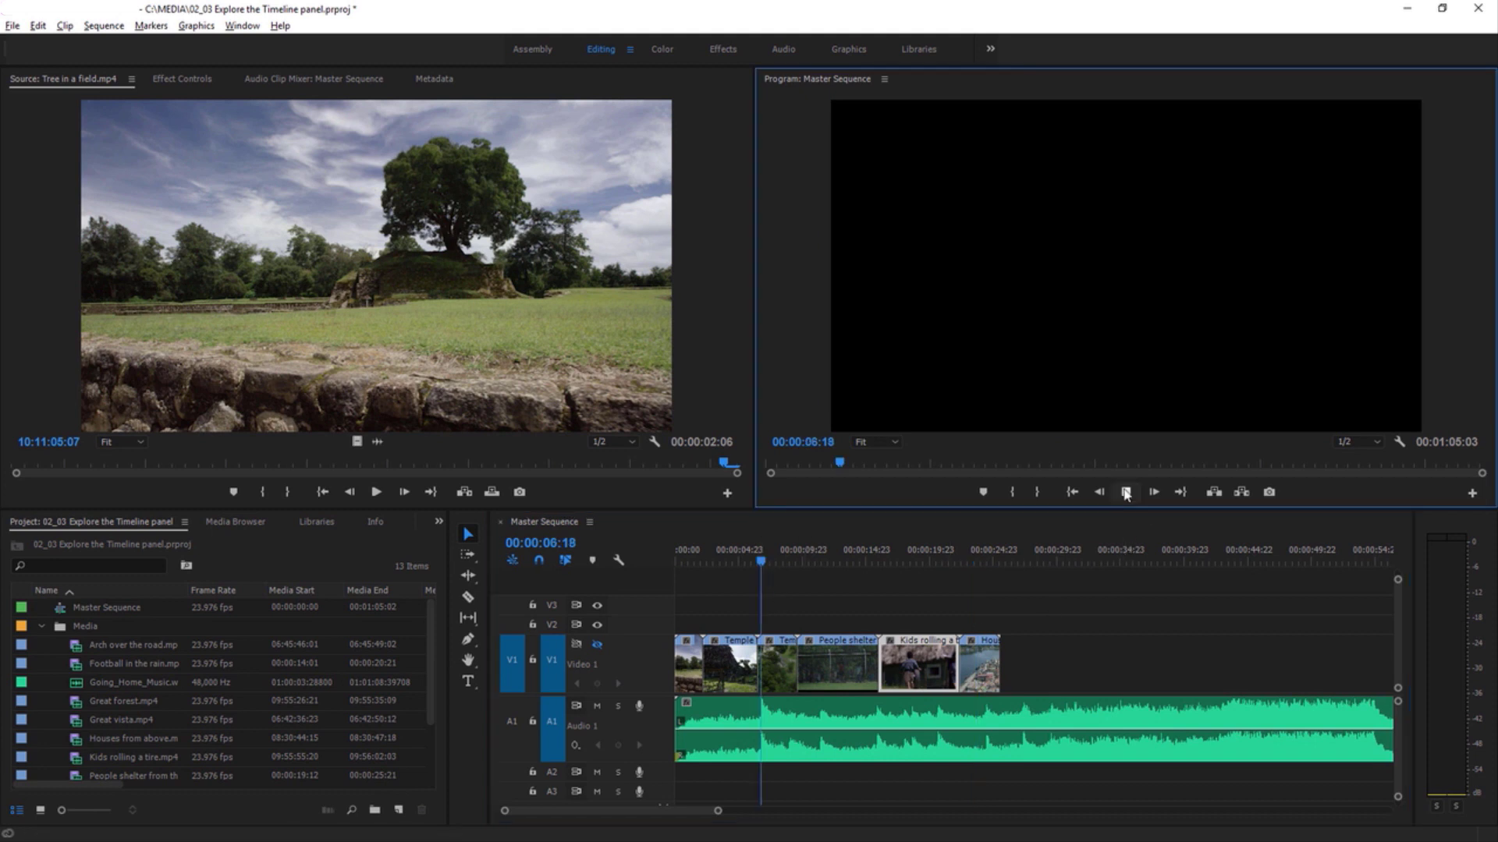
click(1126, 492)
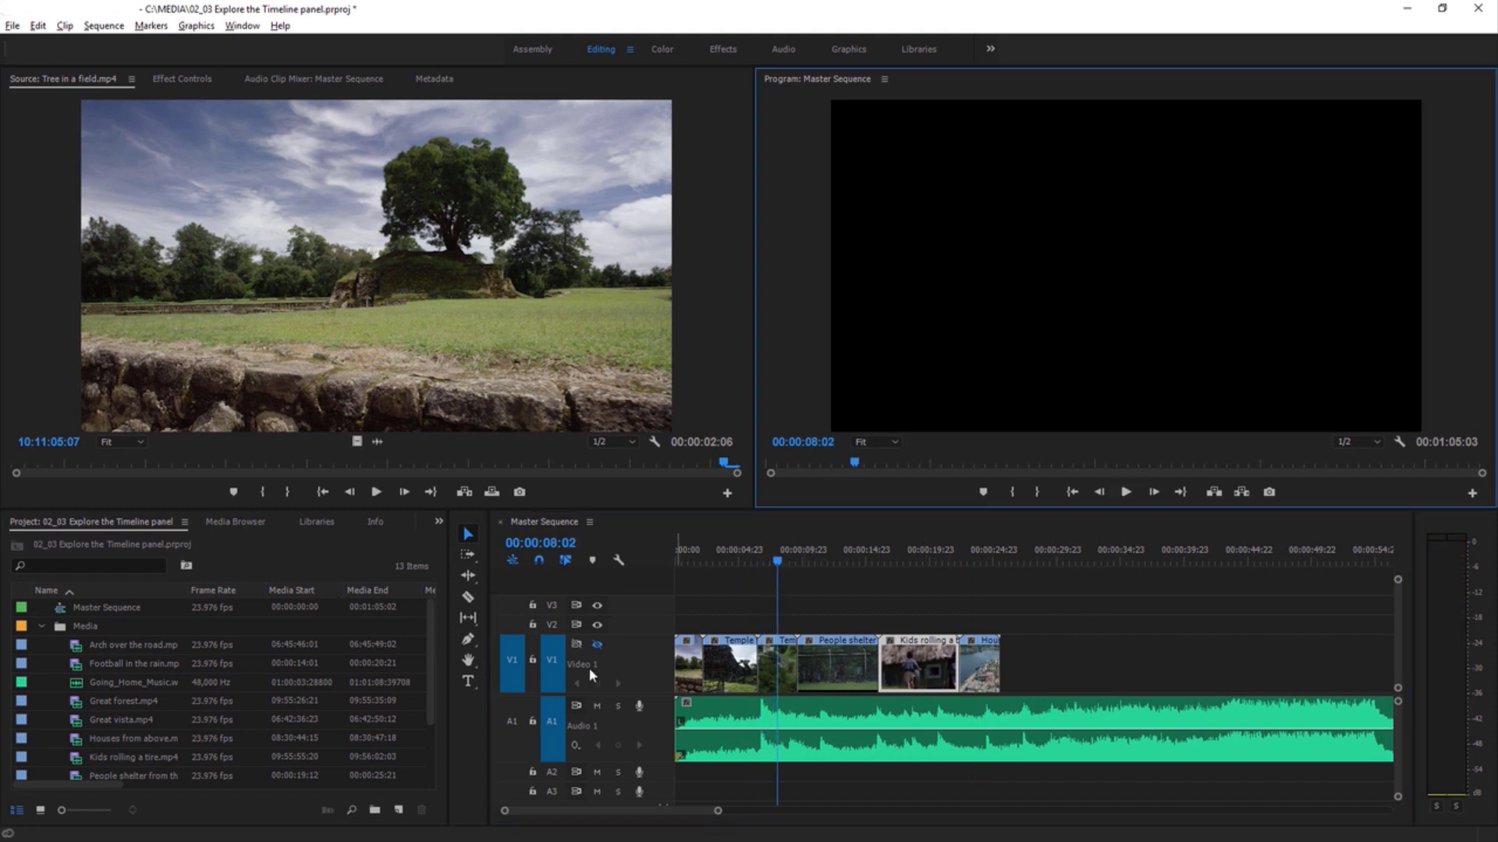
click(597, 645)
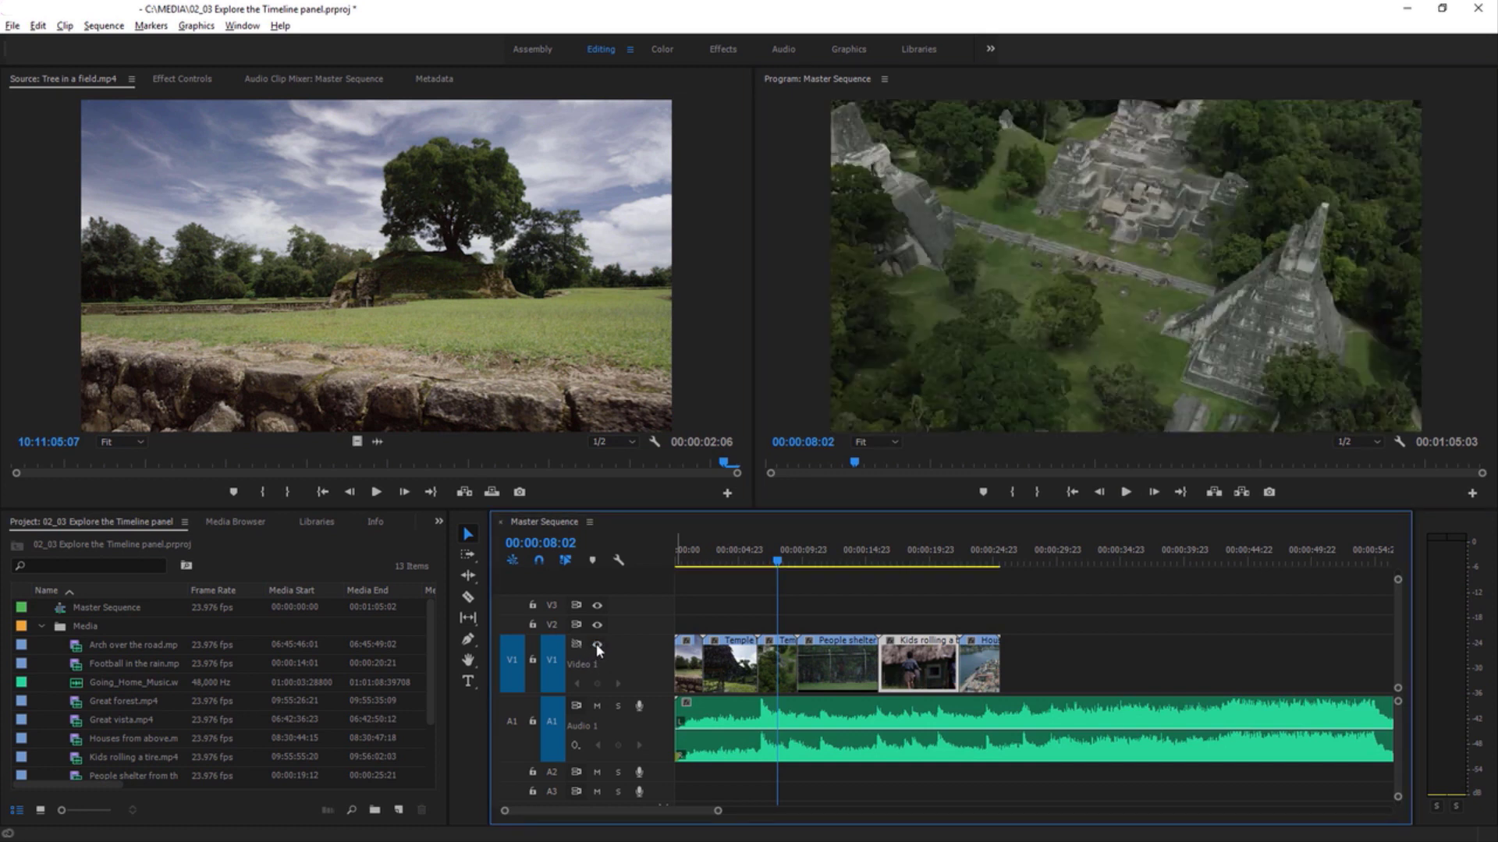
- Mute audio track A1 for a short playback to 00:00:09:20, and unmute it to play on to 00:00:11:11
click(596, 708)
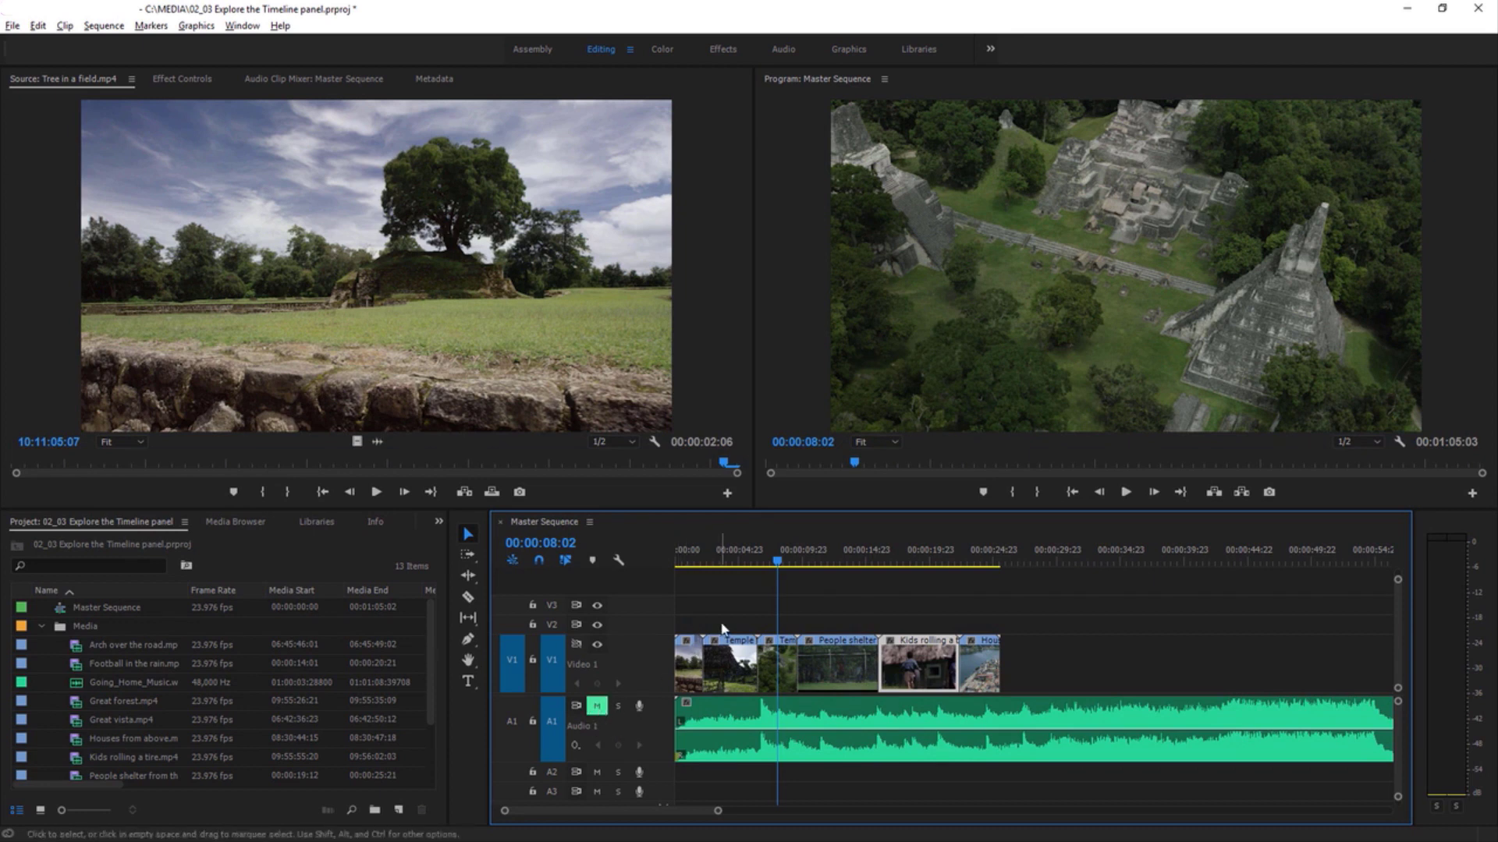
key(space)
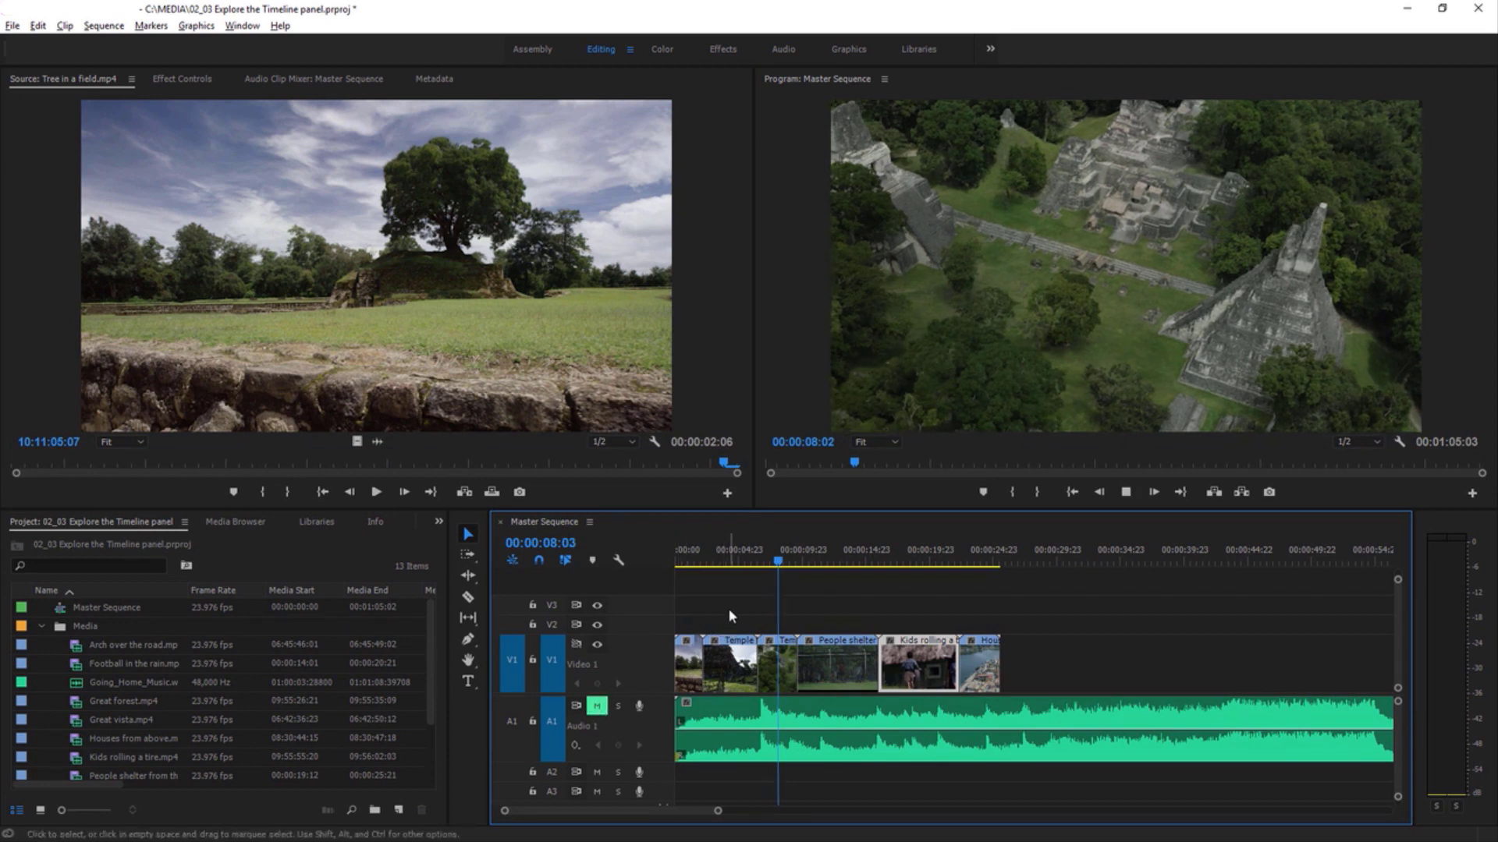
key(space)
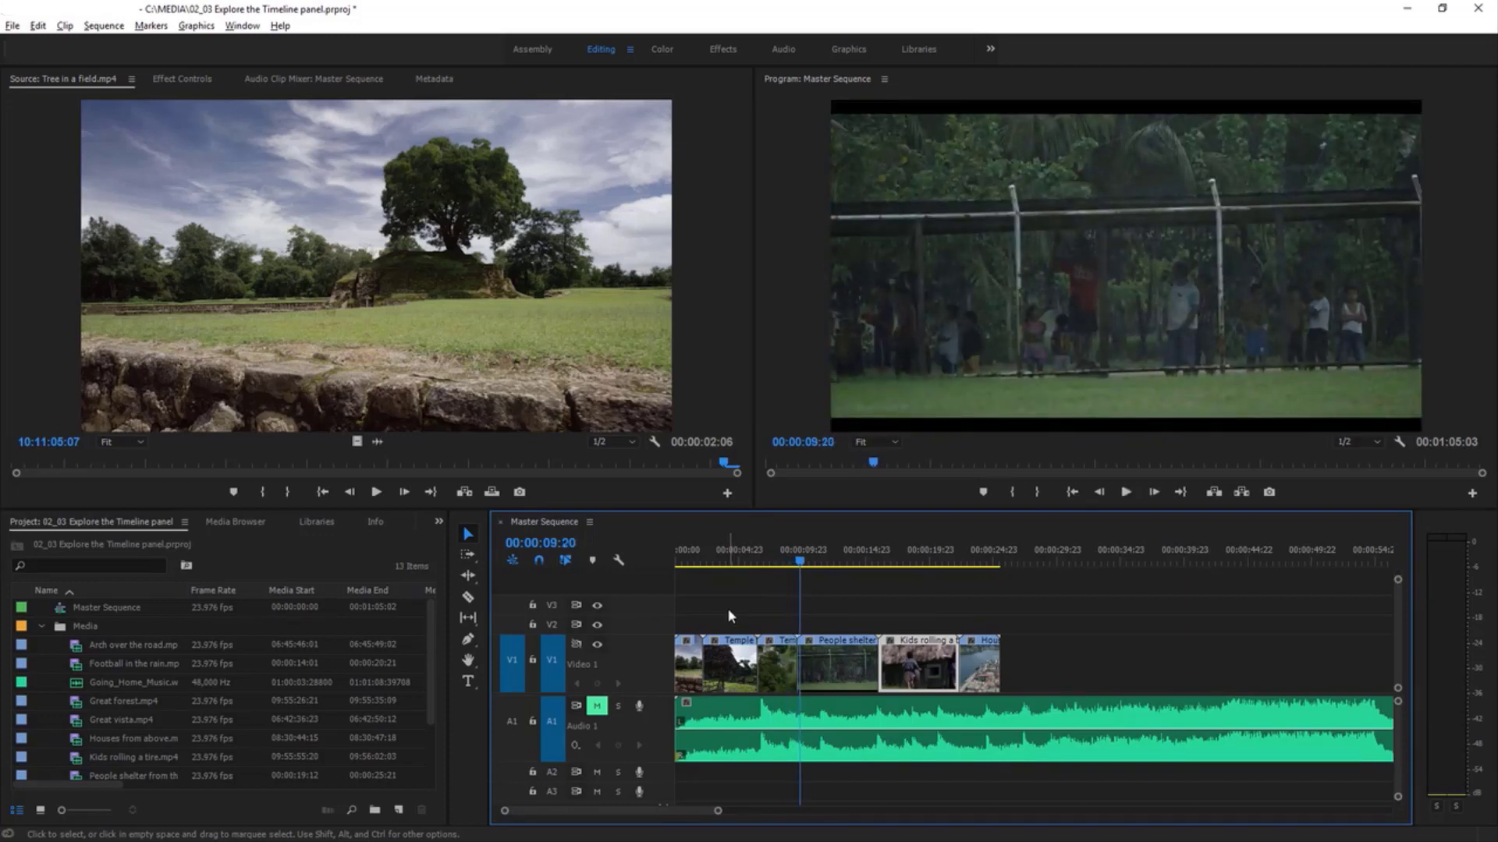
click(598, 707)
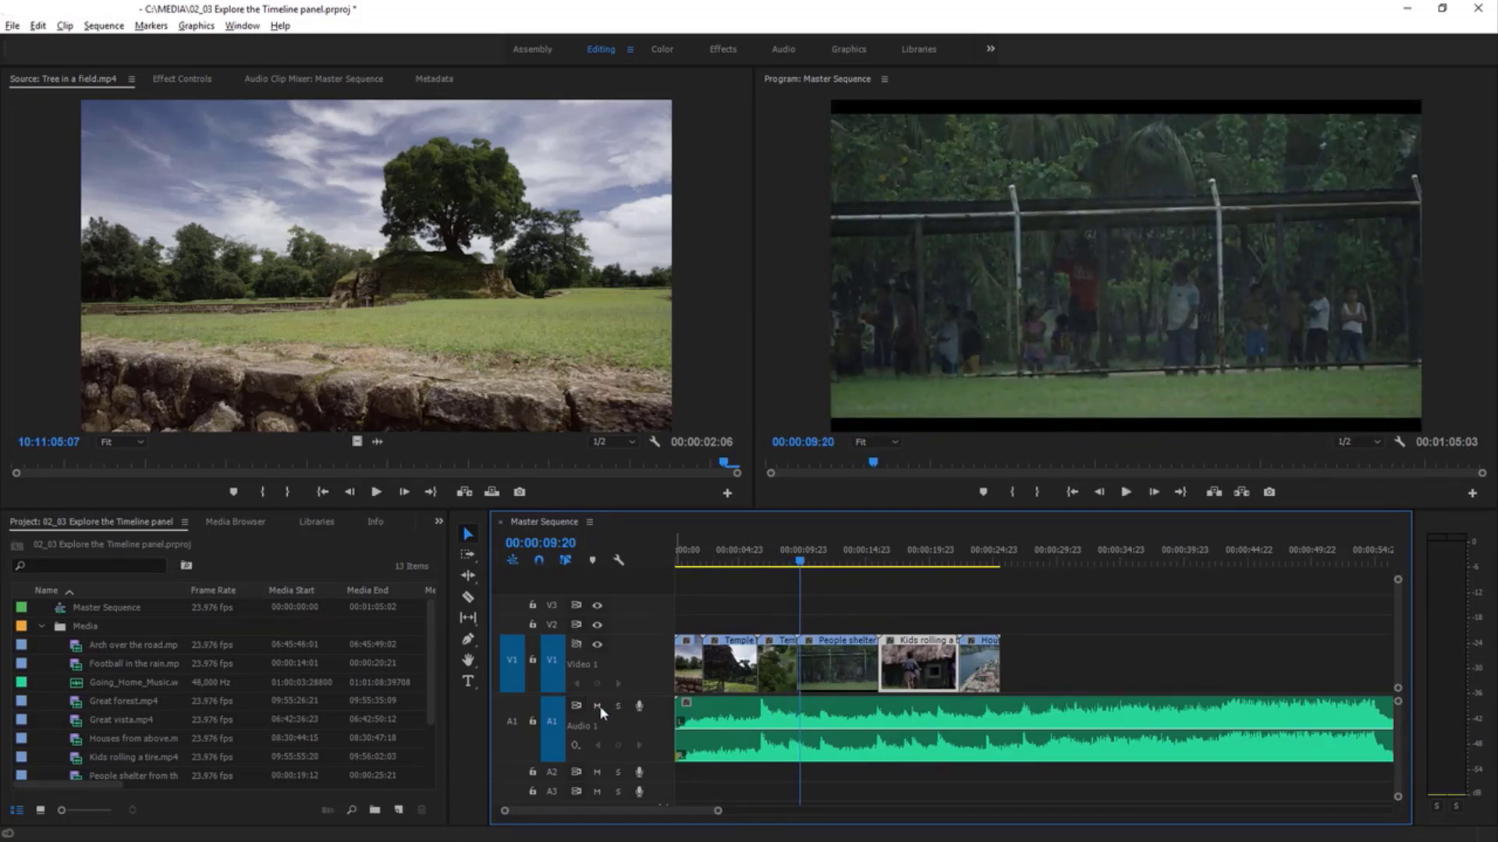
key(space)
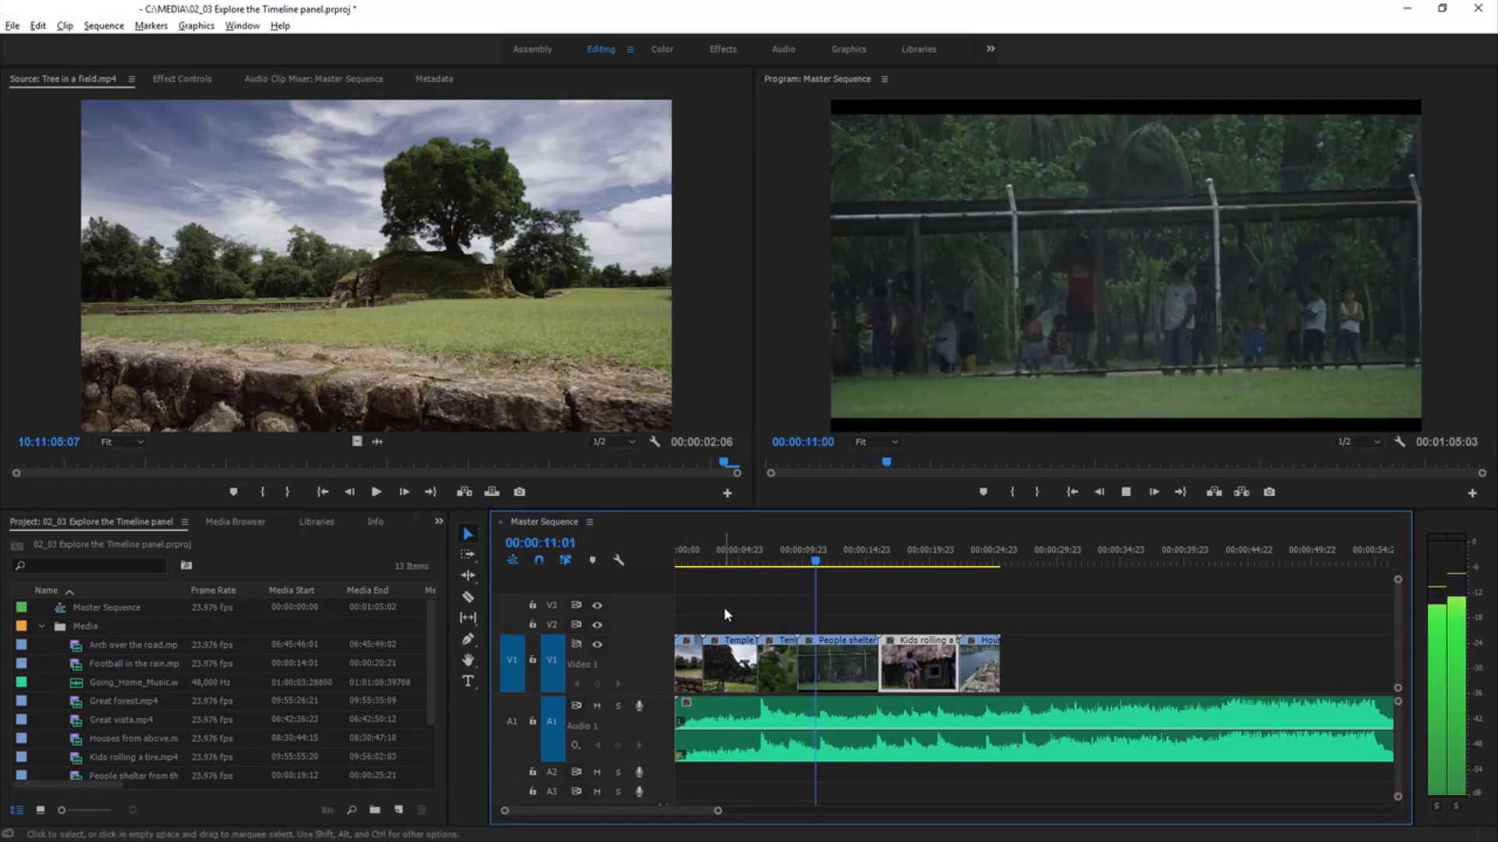
key(space)
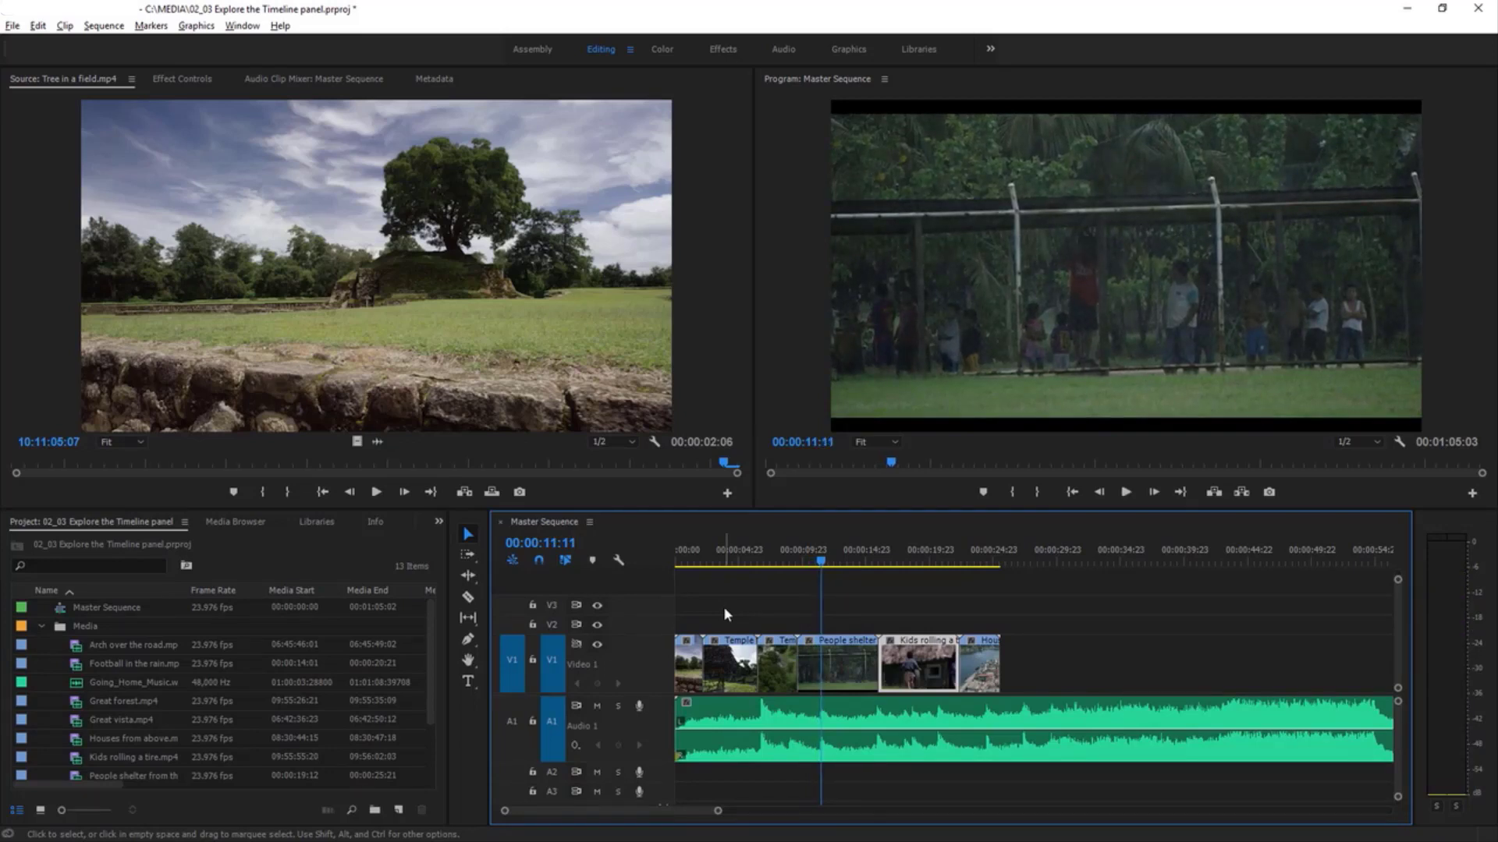
- Move the last V1 clip away from its neighbour to leave a gap, and snap it back against the Kids rolling a tire clip
drag(974, 659, 1084, 665)
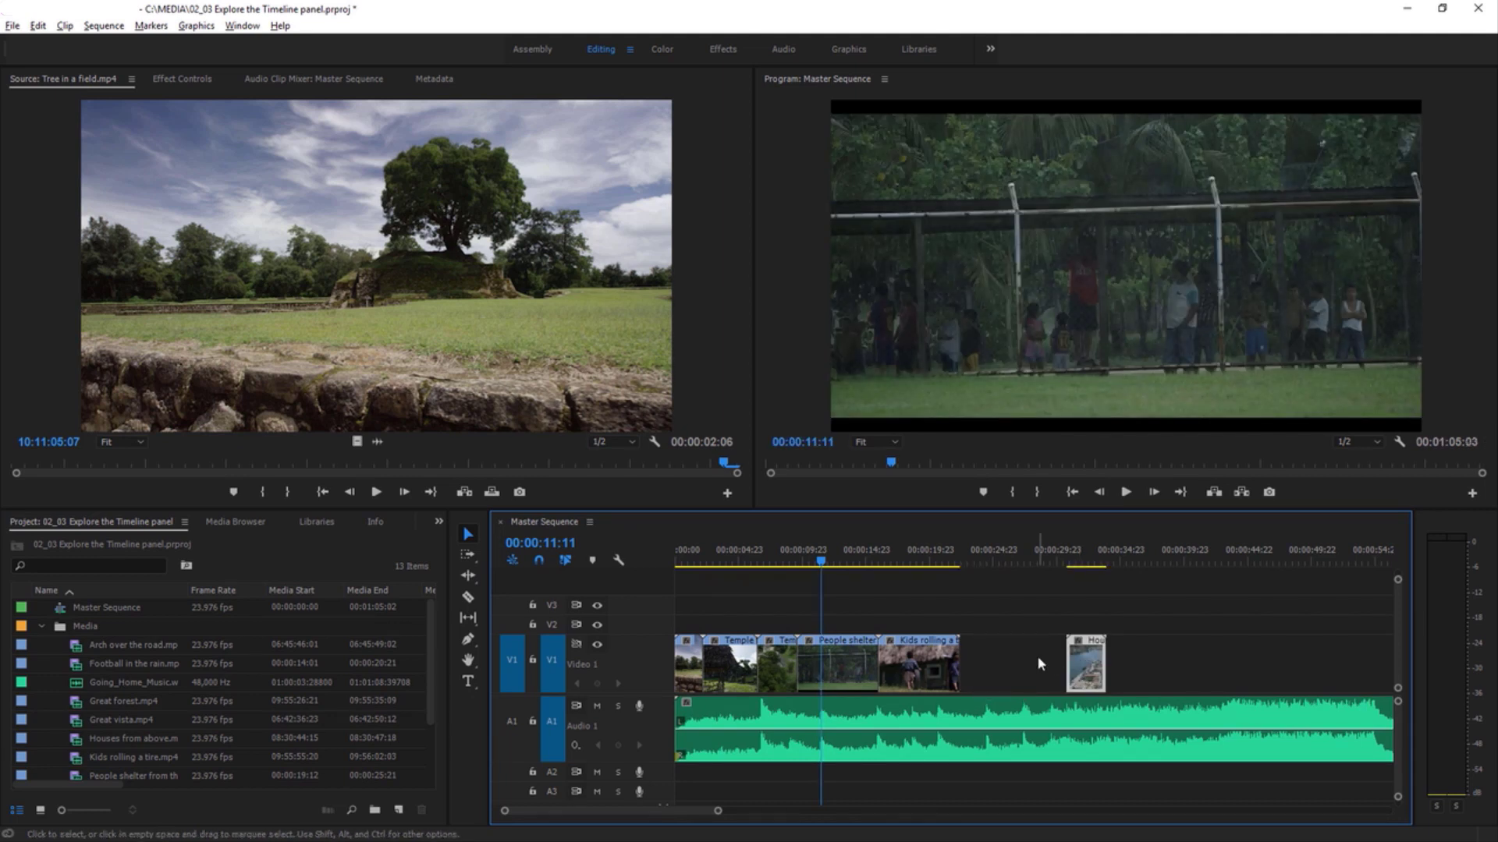
click(1049, 662)
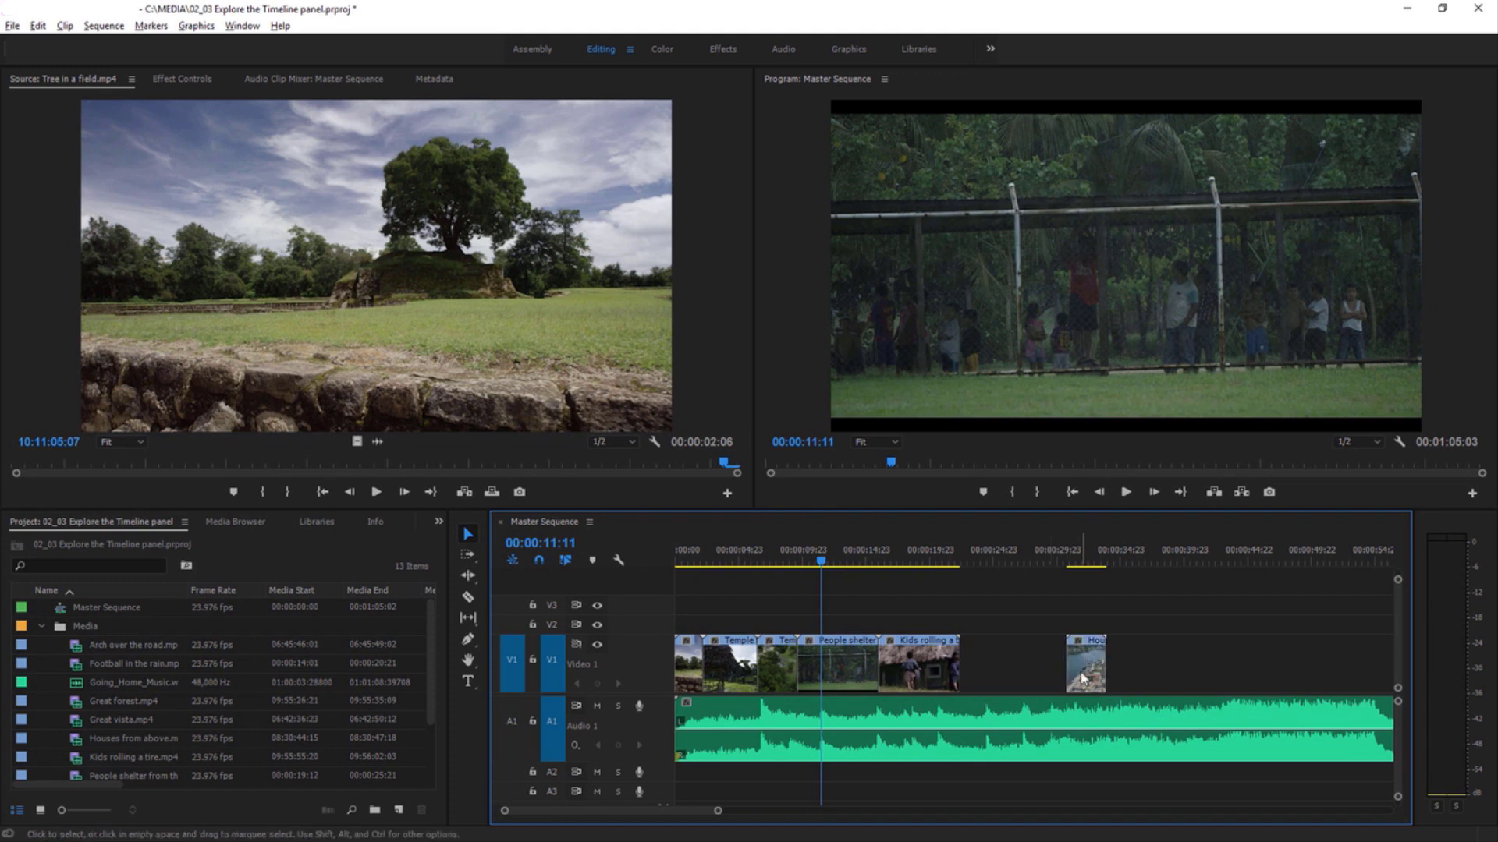
drag(1082, 675, 991, 682)
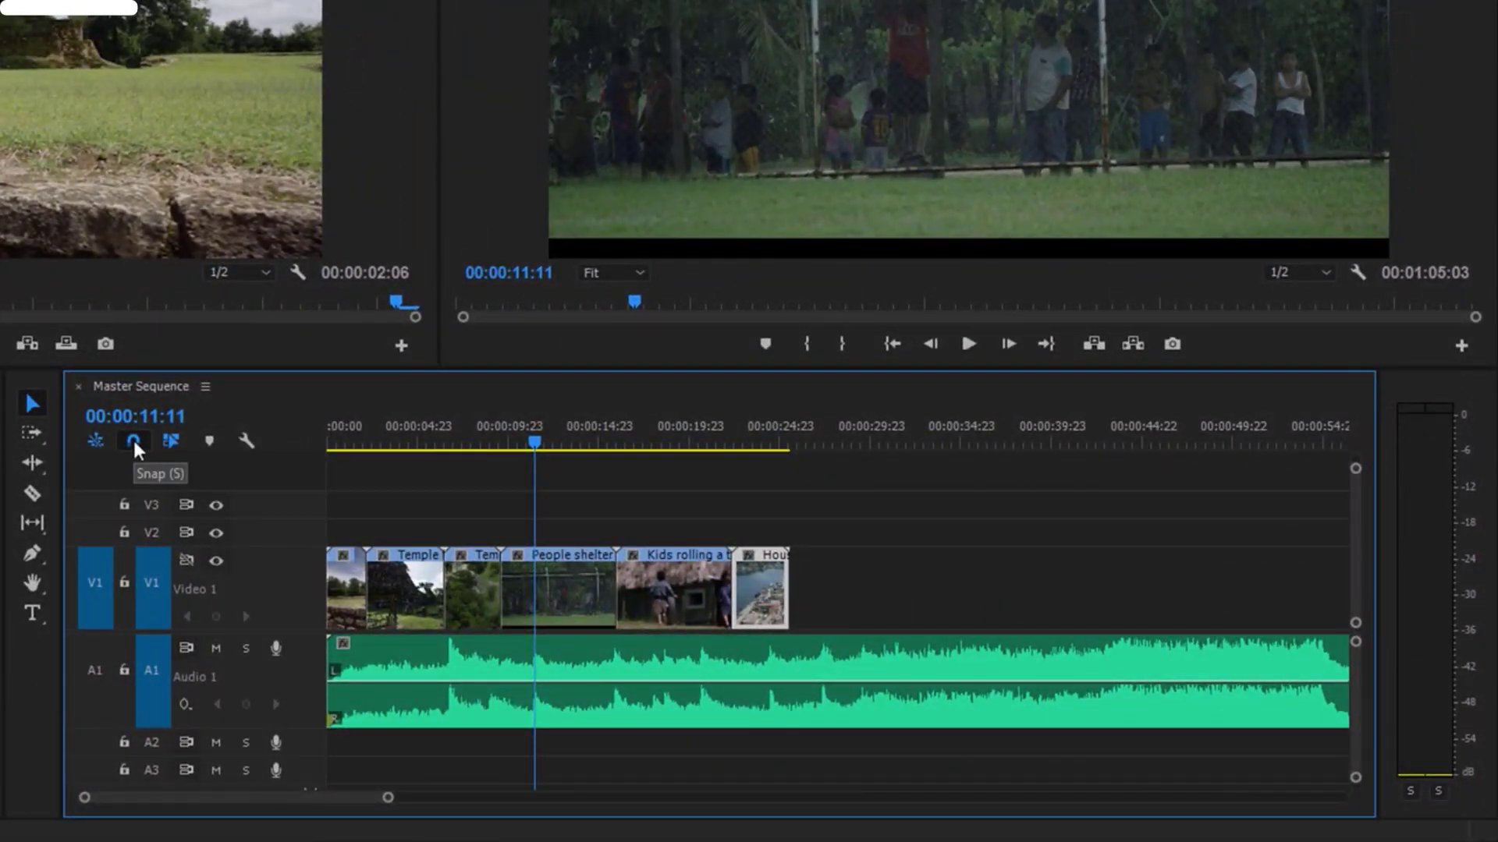
- Select the last four clips on video track V1 together with a selection box
click(133, 440)
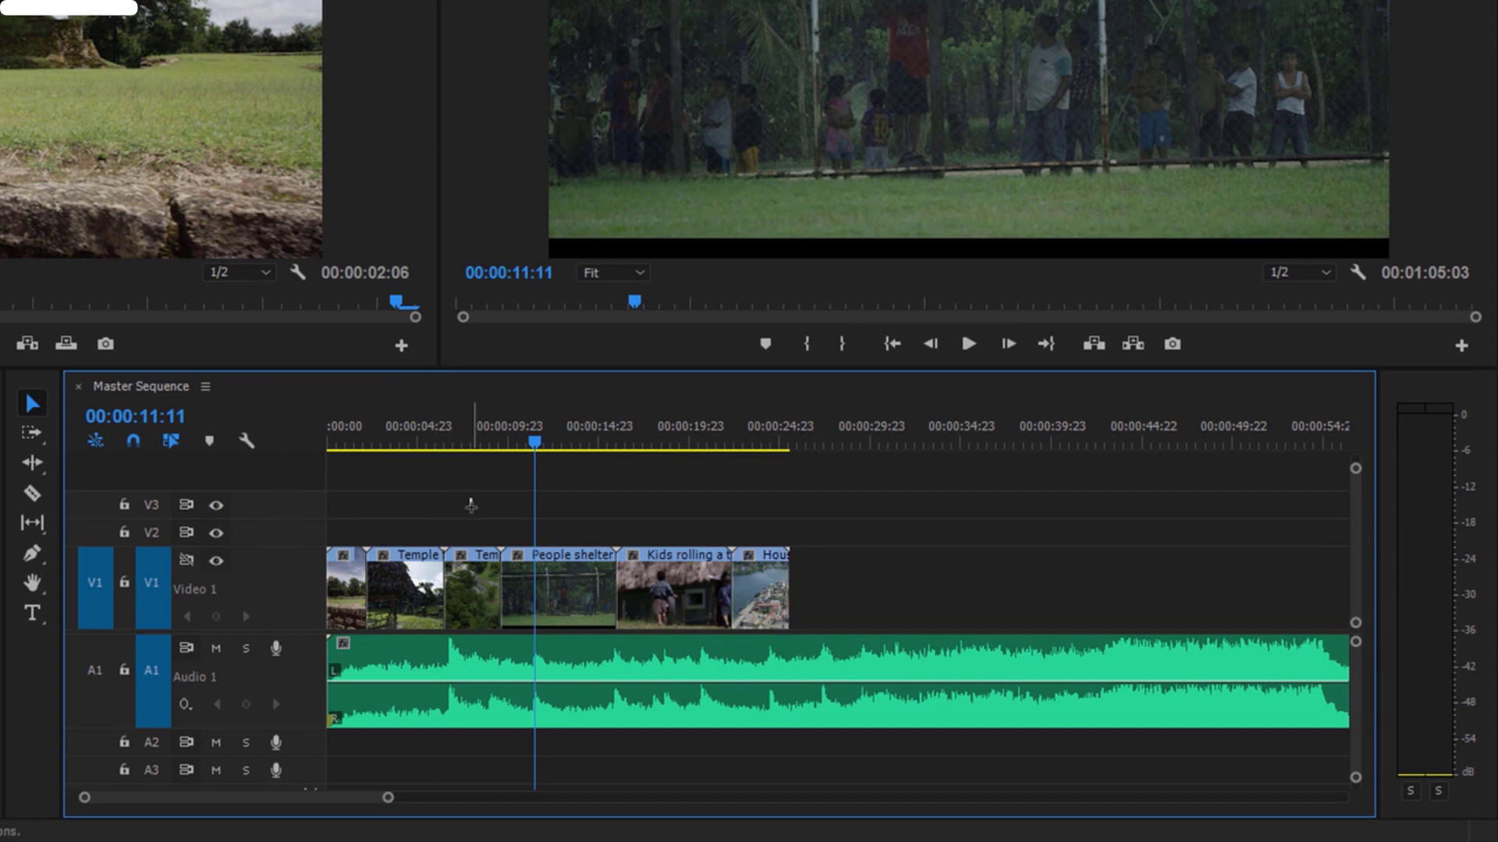
drag(469, 497, 774, 599)
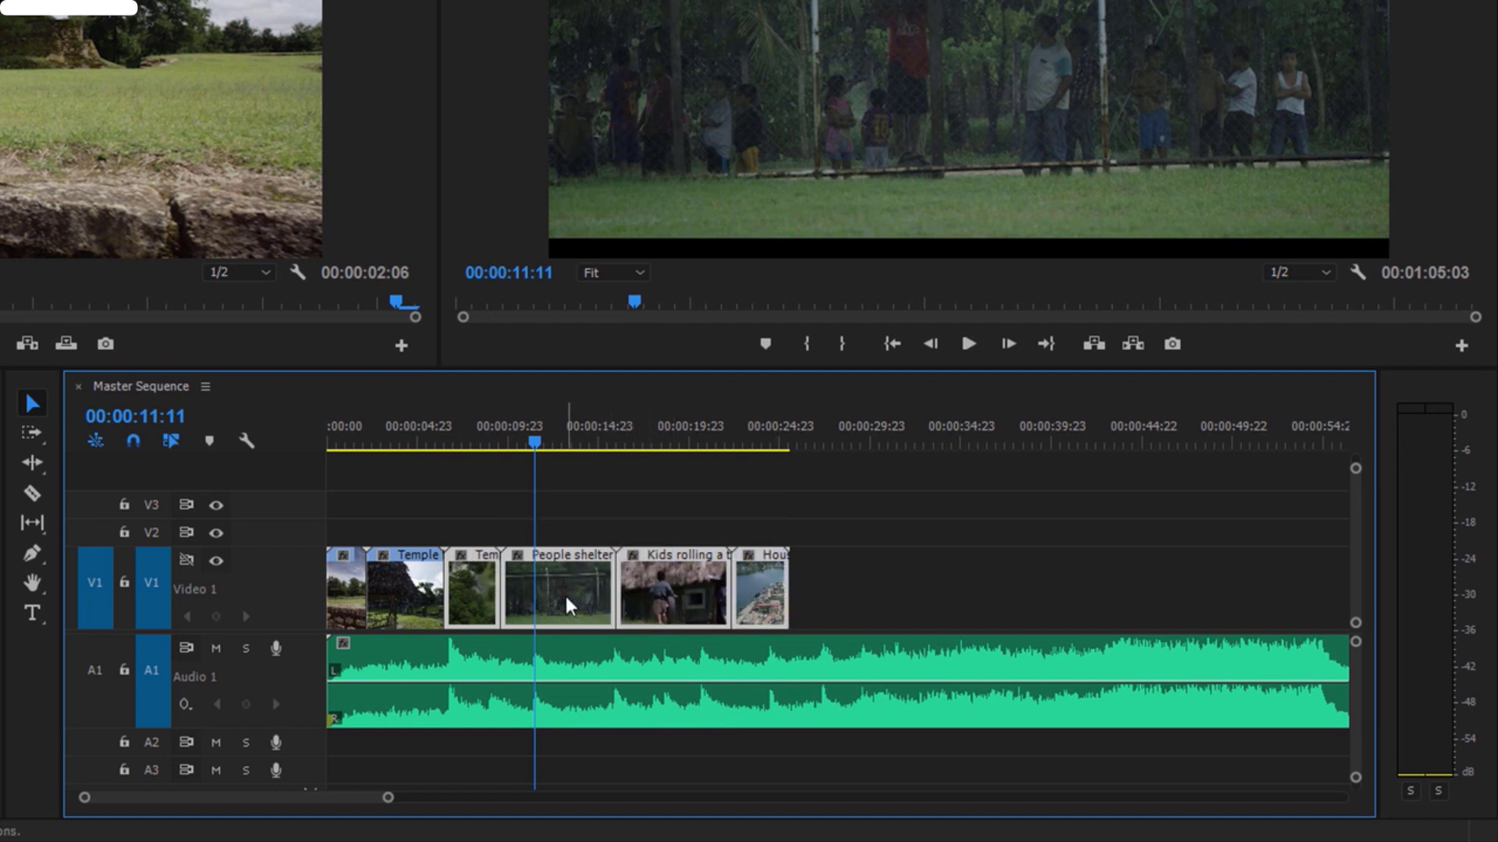
mouse_move(565, 596)
mouse_down()
mouse_move(692, 600)
mouse_move(577, 599)
mouse_up()
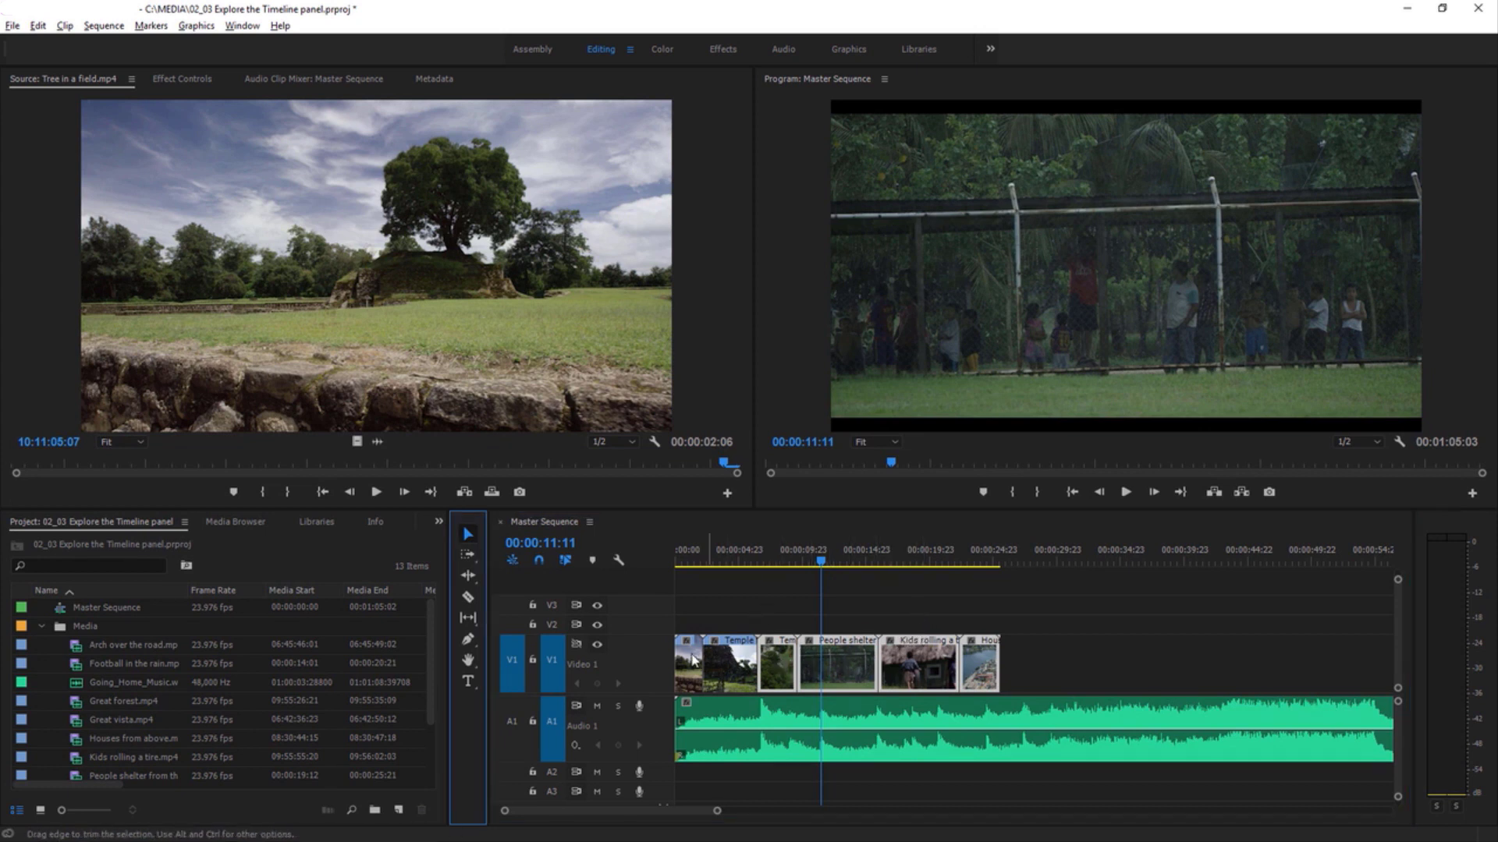
- Make video track V1 and audio track A1 taller, and zoom in slightly on the Master Sequence's time ruler
drag(650, 635, 650, 608)
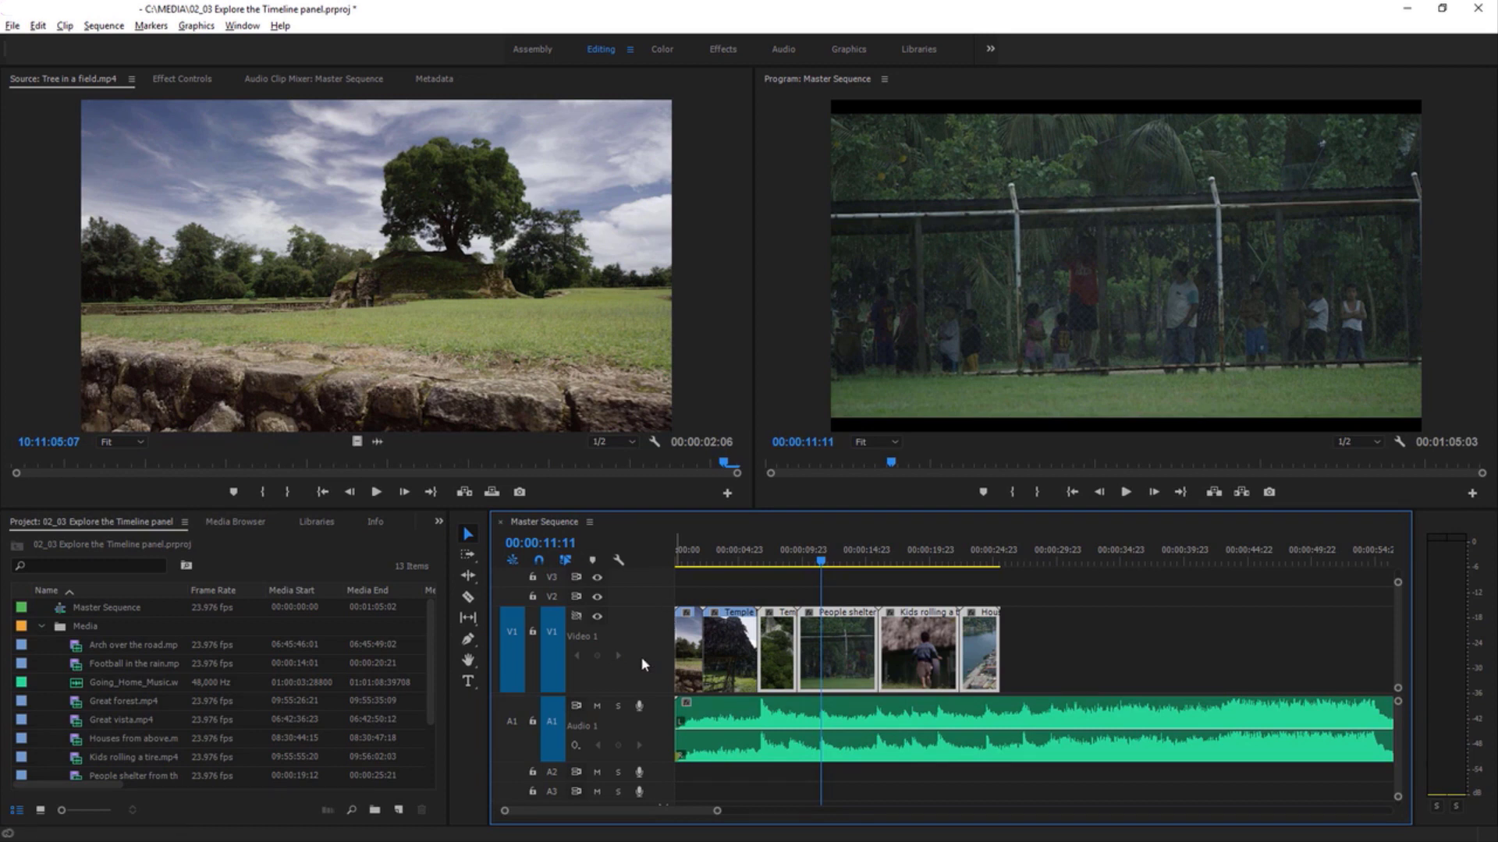
mouse_move(659, 763)
mouse_down()
mouse_move(657, 792)
mouse_move(661, 716)
mouse_move(659, 755)
mouse_up()
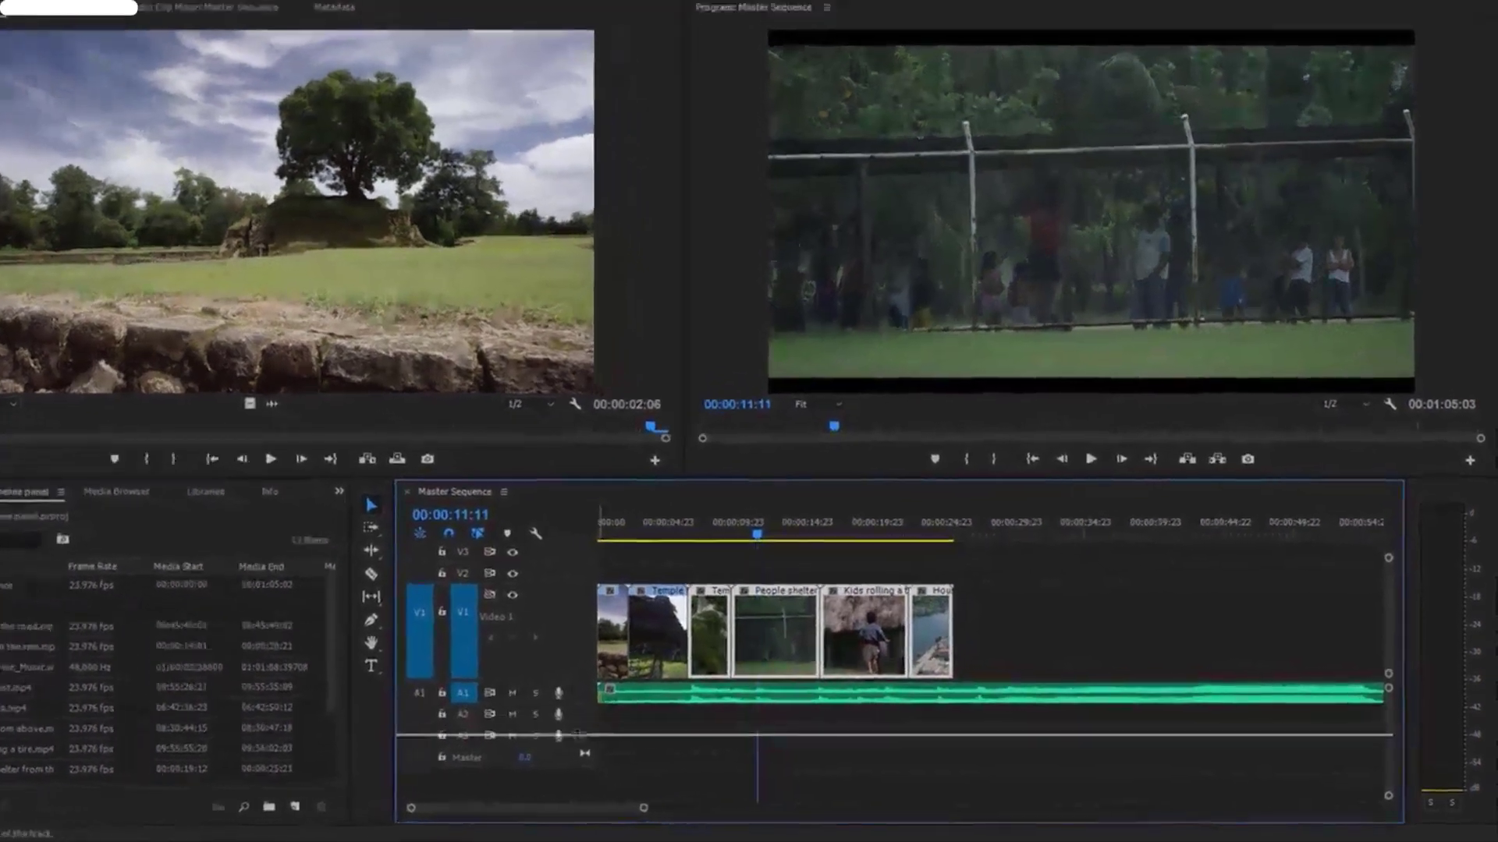
drag(577, 734, 580, 761)
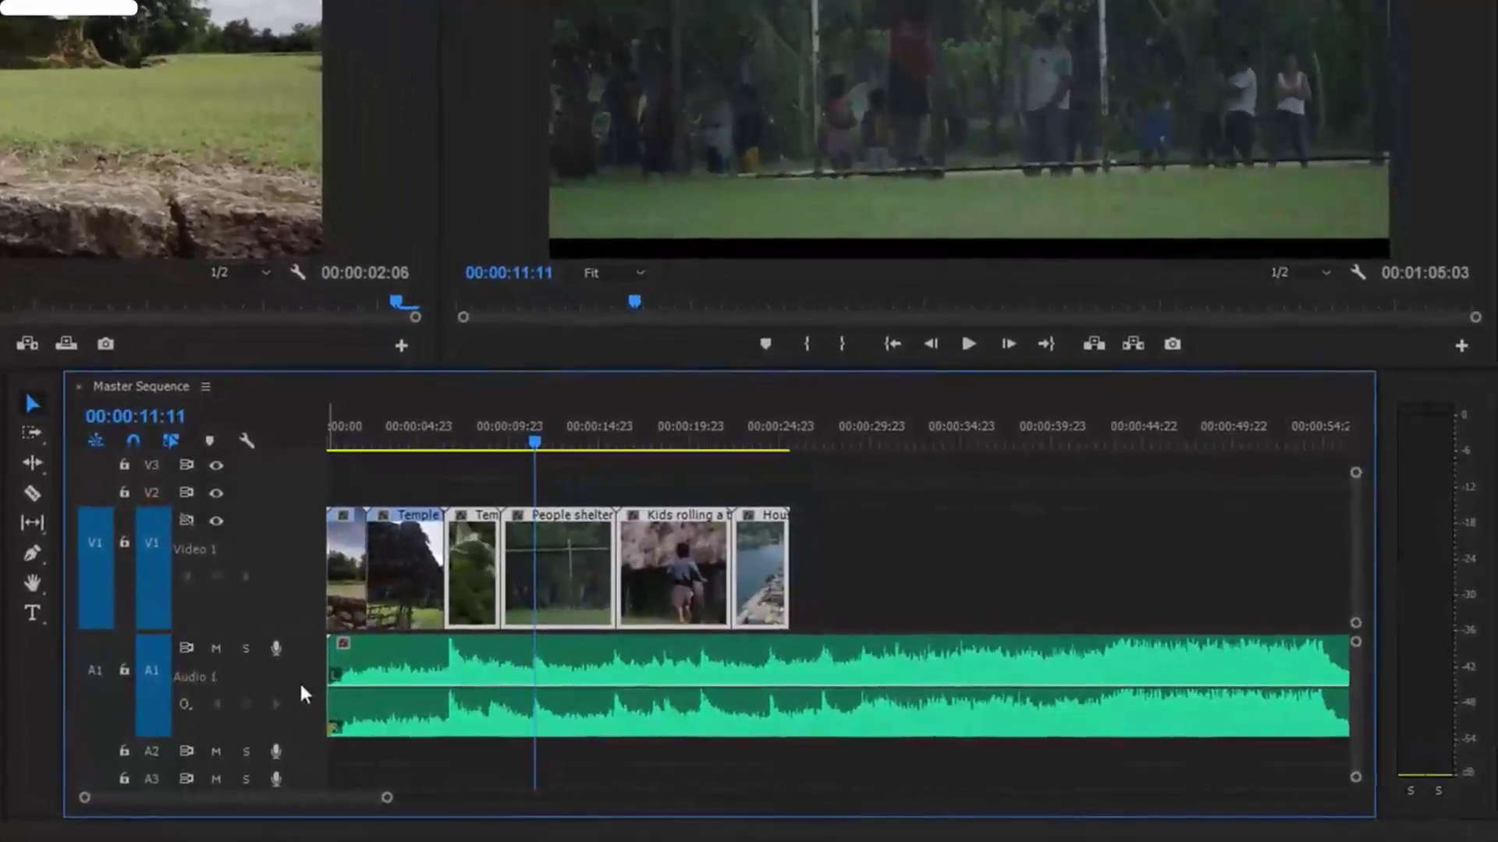
scroll(299, 674, down, 2)
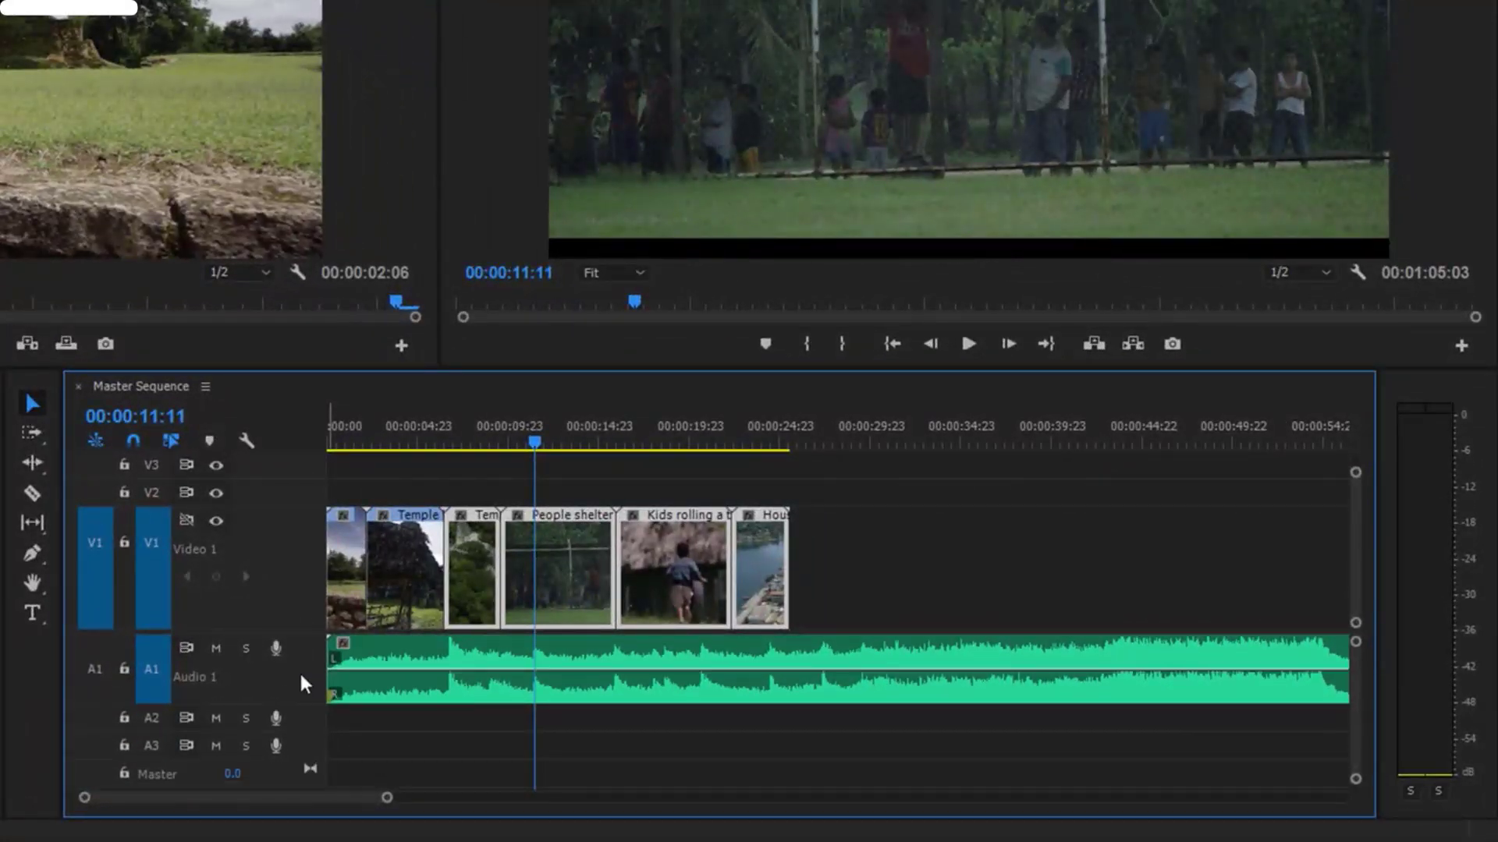
scroll(299, 672, up, 4)
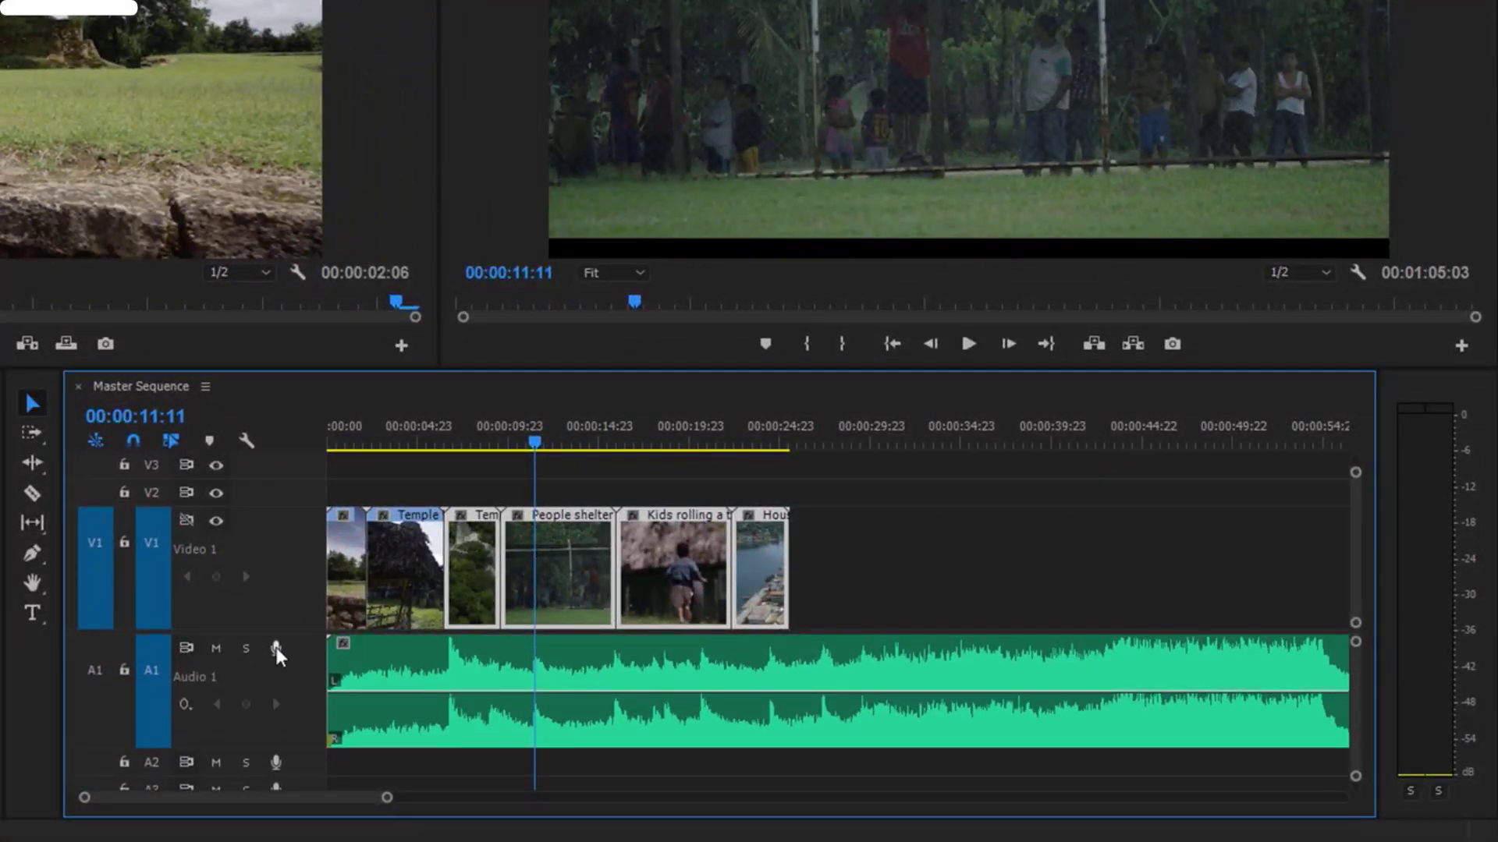
mouse_move(251, 793)
mouse_down()
mouse_move(359, 783)
mouse_move(225, 794)
mouse_up()
mouse_move(387, 799)
mouse_down()
mouse_move(281, 801)
mouse_move(408, 809)
mouse_up()
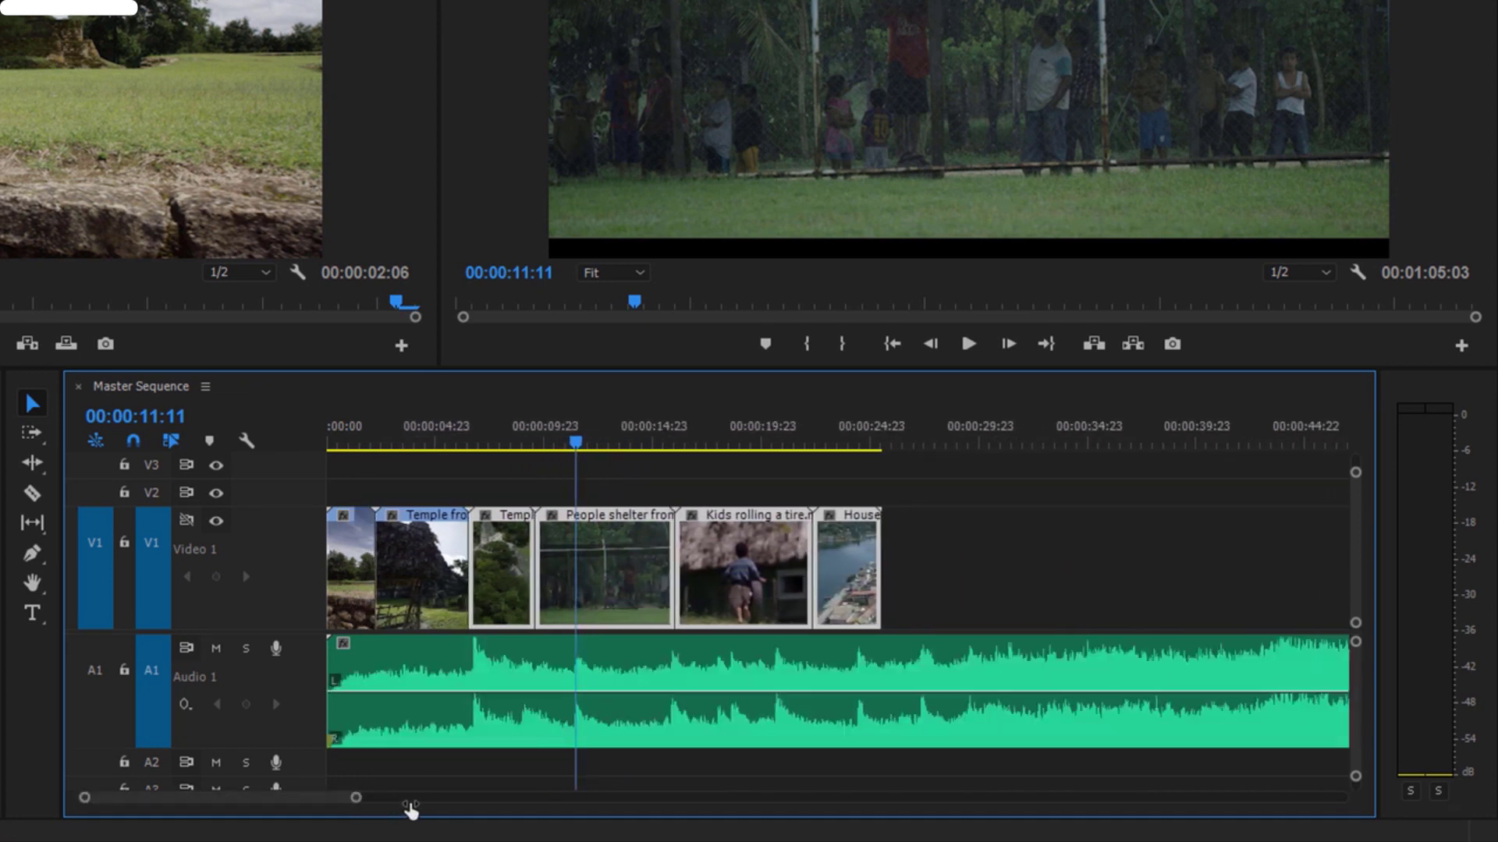
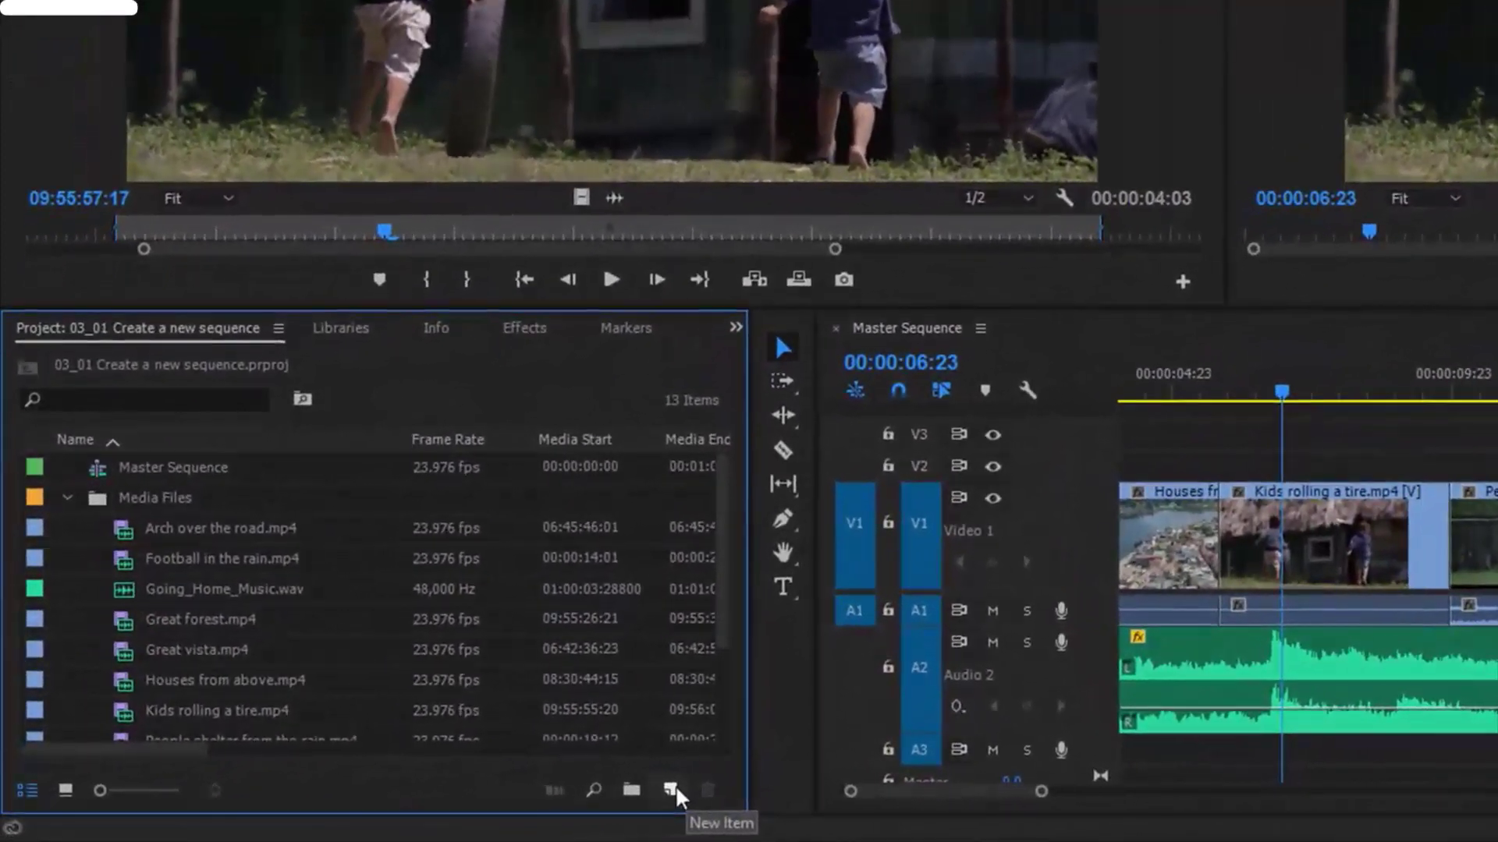
- Create a new sequence from the Digital SLR 1080p preset DSLR 1080p30
click(675, 785)
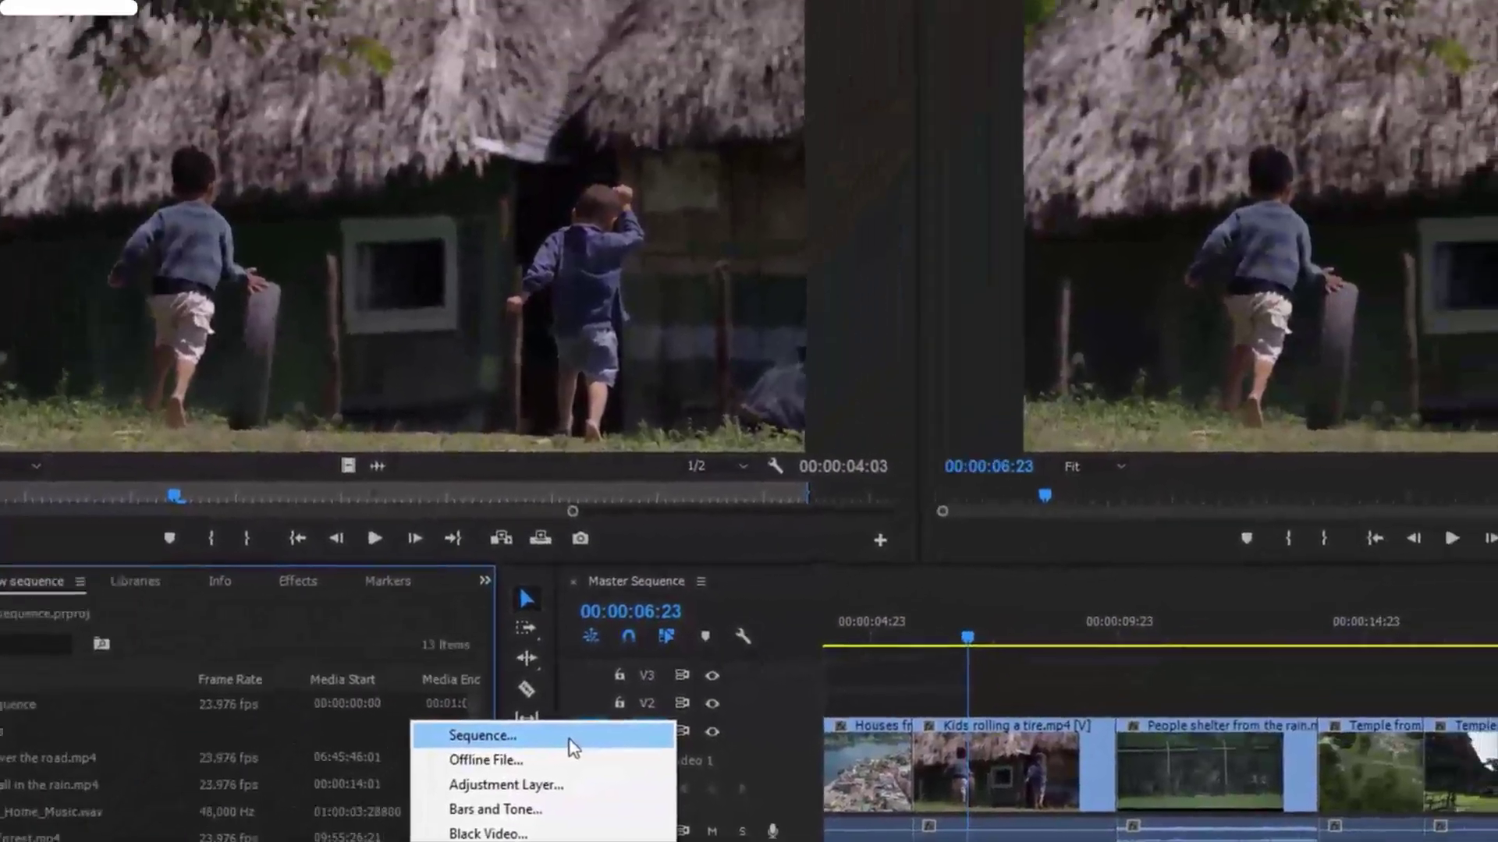
click(648, 670)
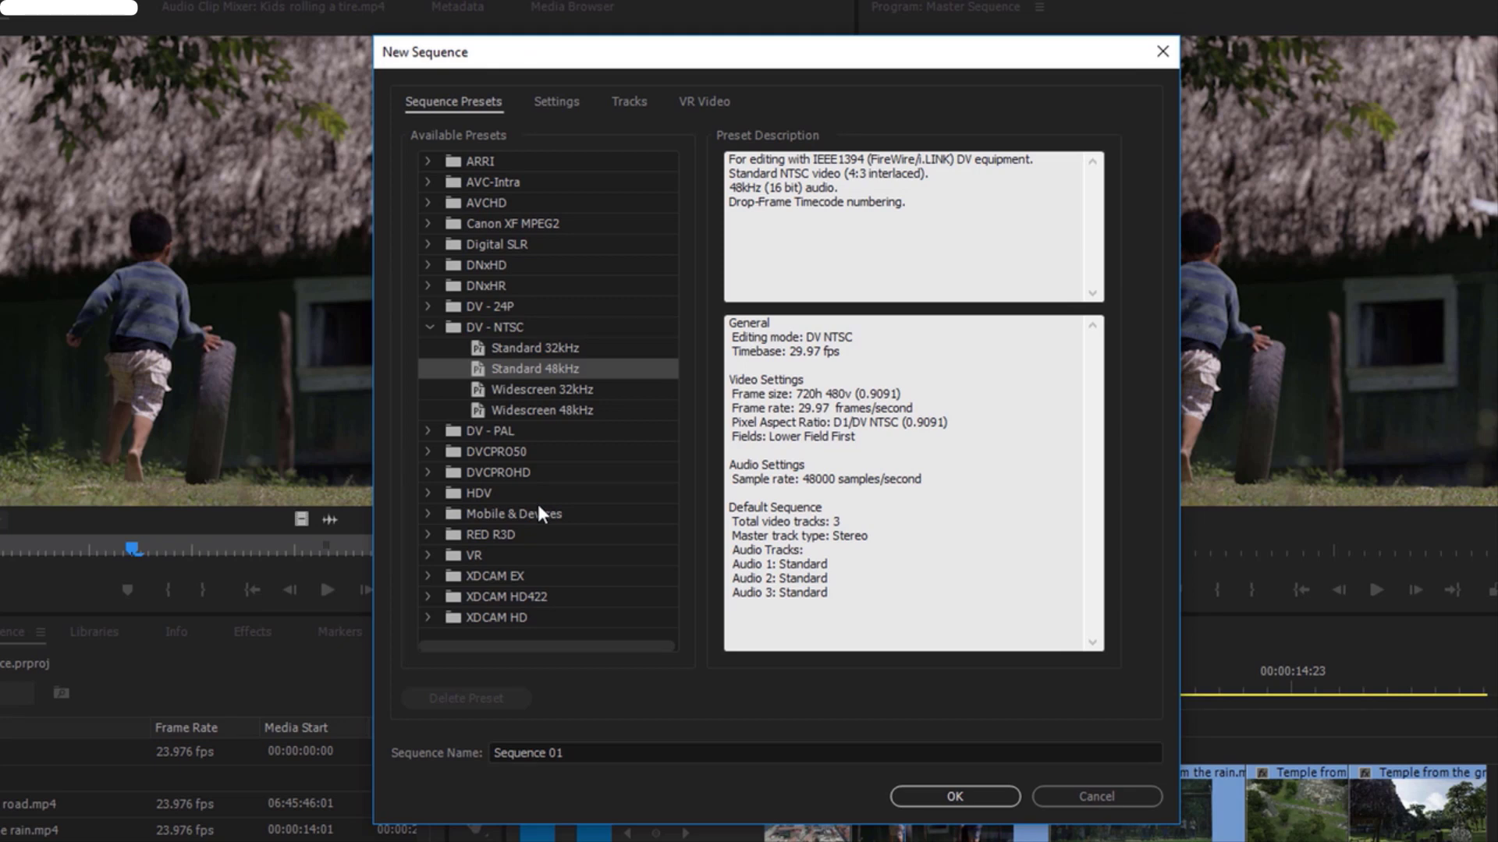
click(428, 244)
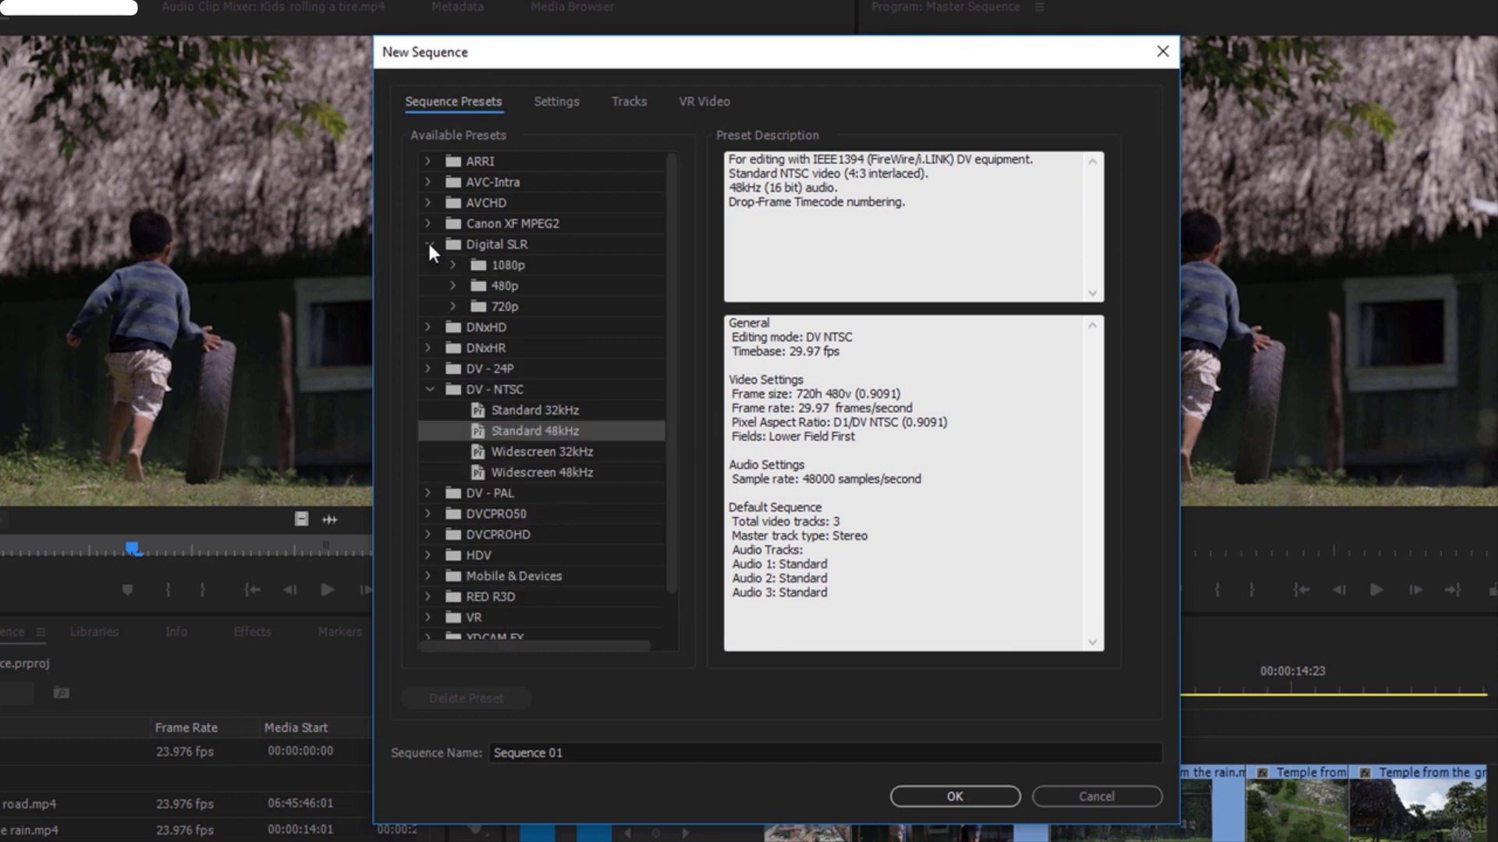
click(449, 244)
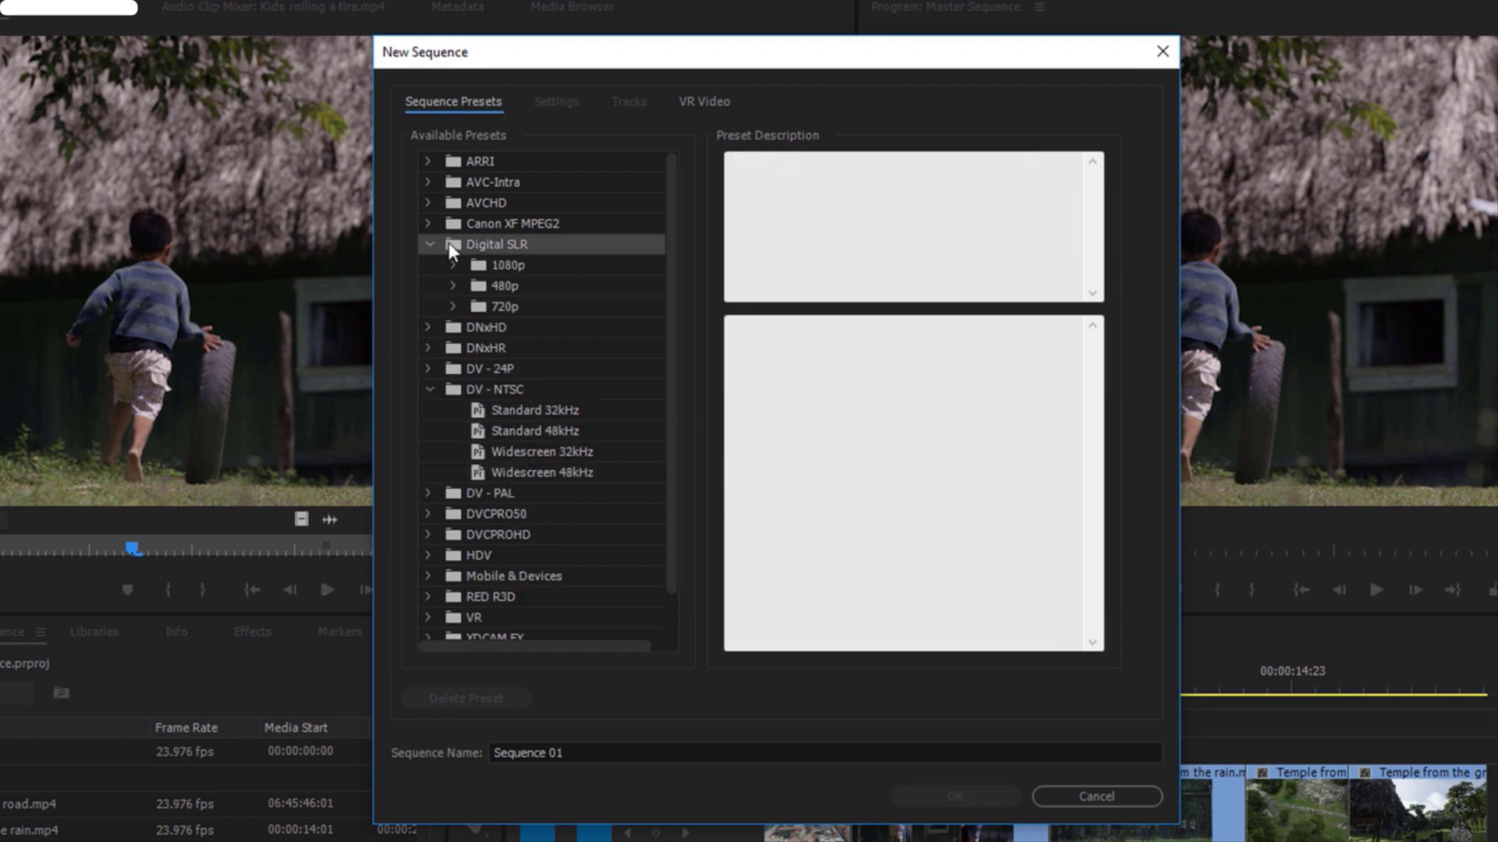
click(453, 266)
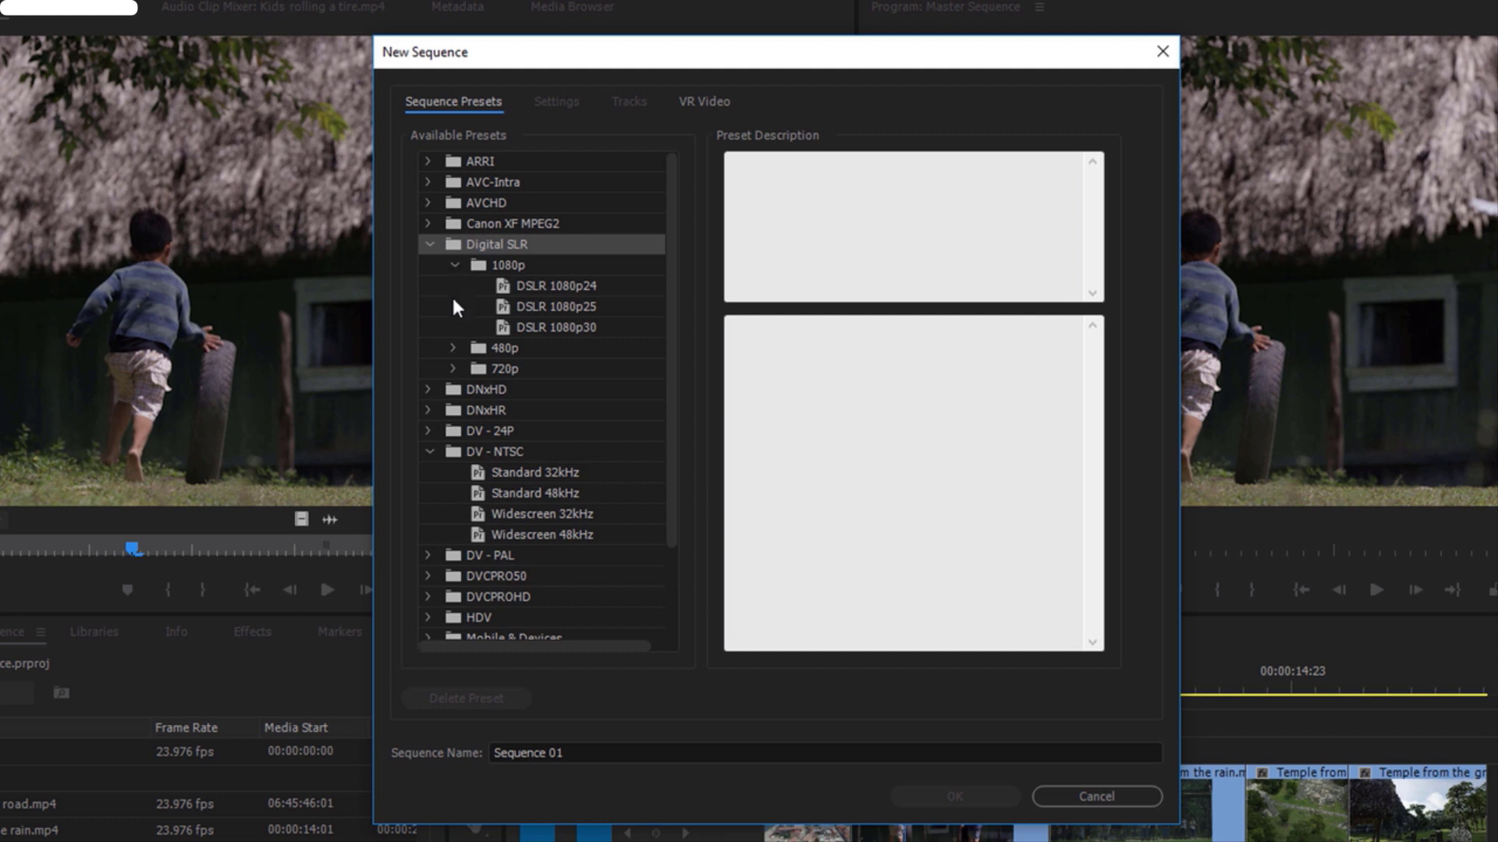
click(504, 332)
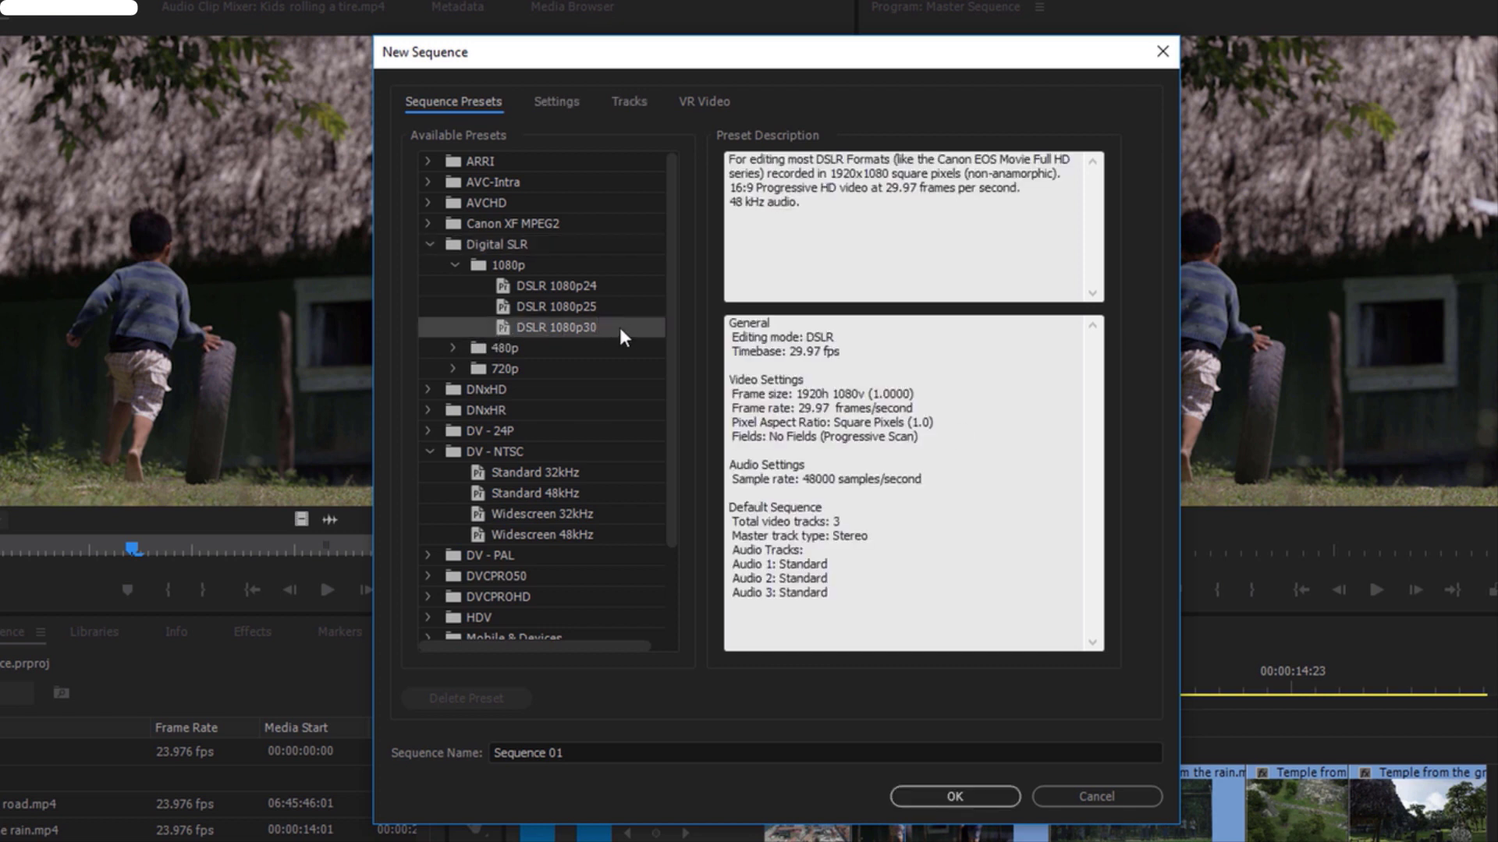
click(953, 797)
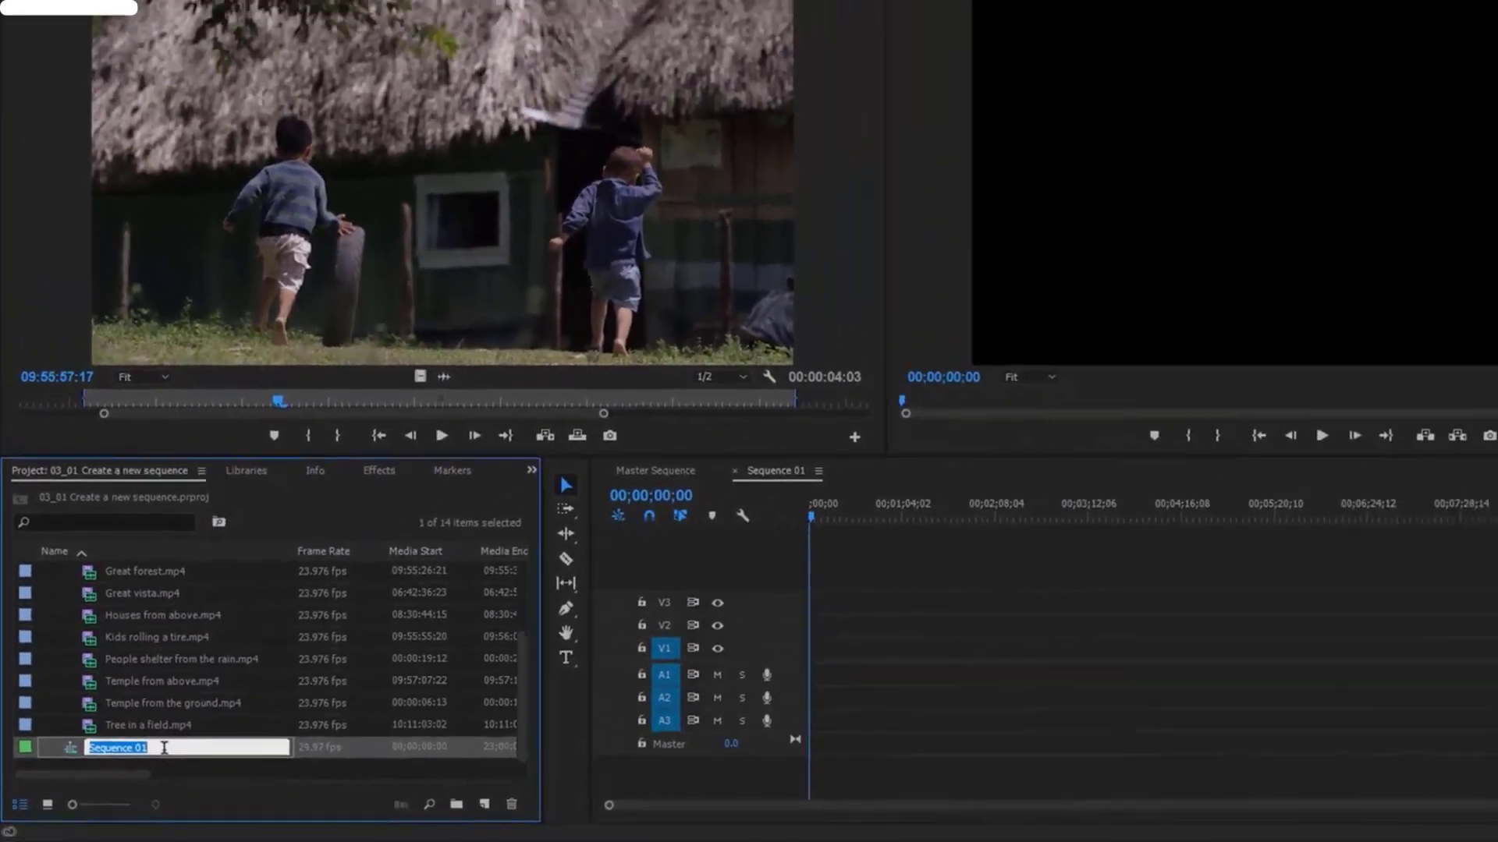
- Rename the new sequence in the project as Travelogue
text(Travelo)
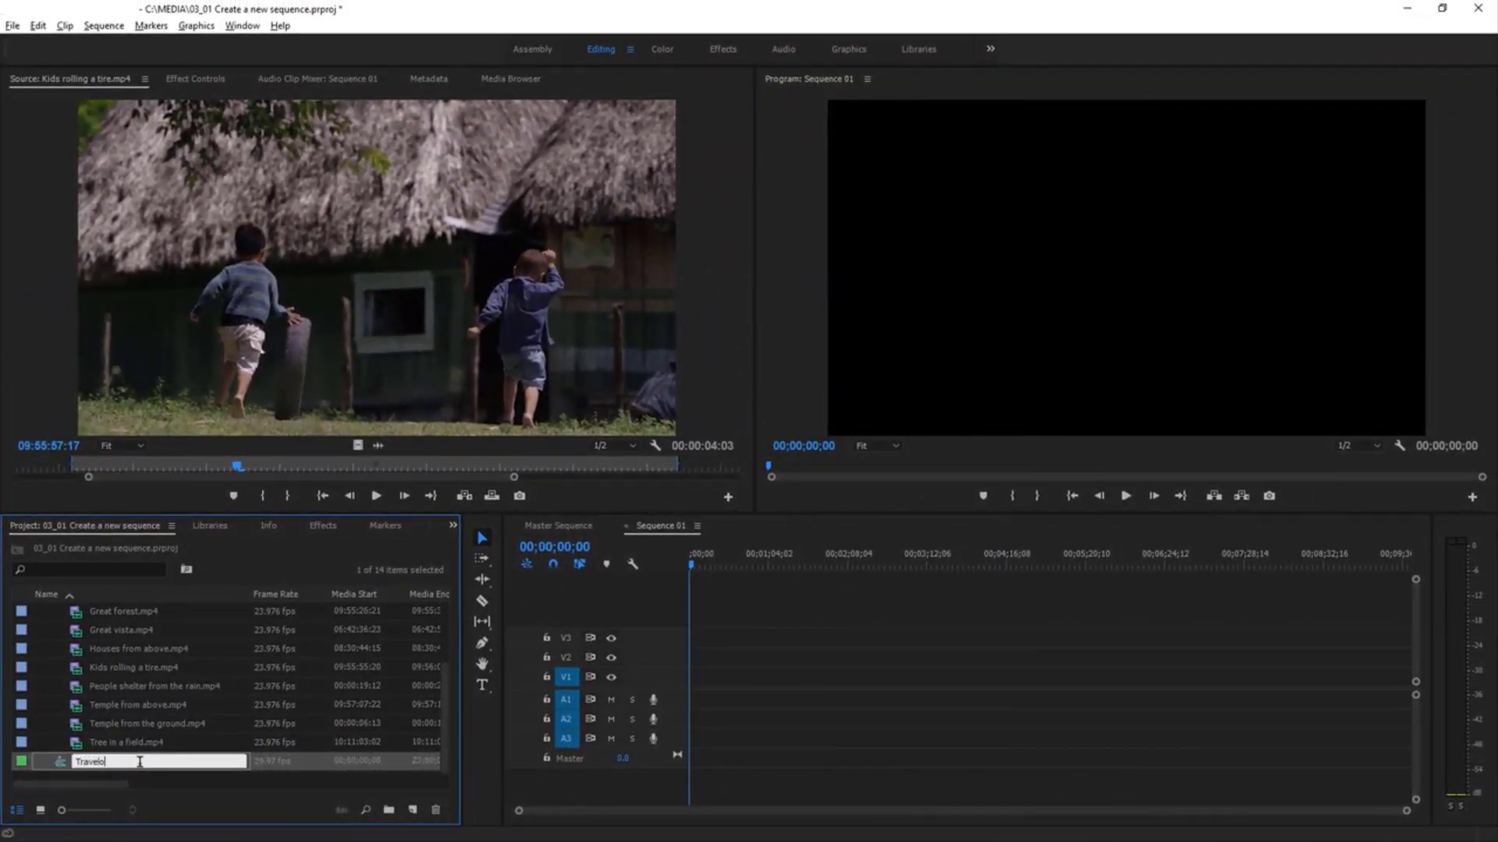
text(gue)
key(Return)
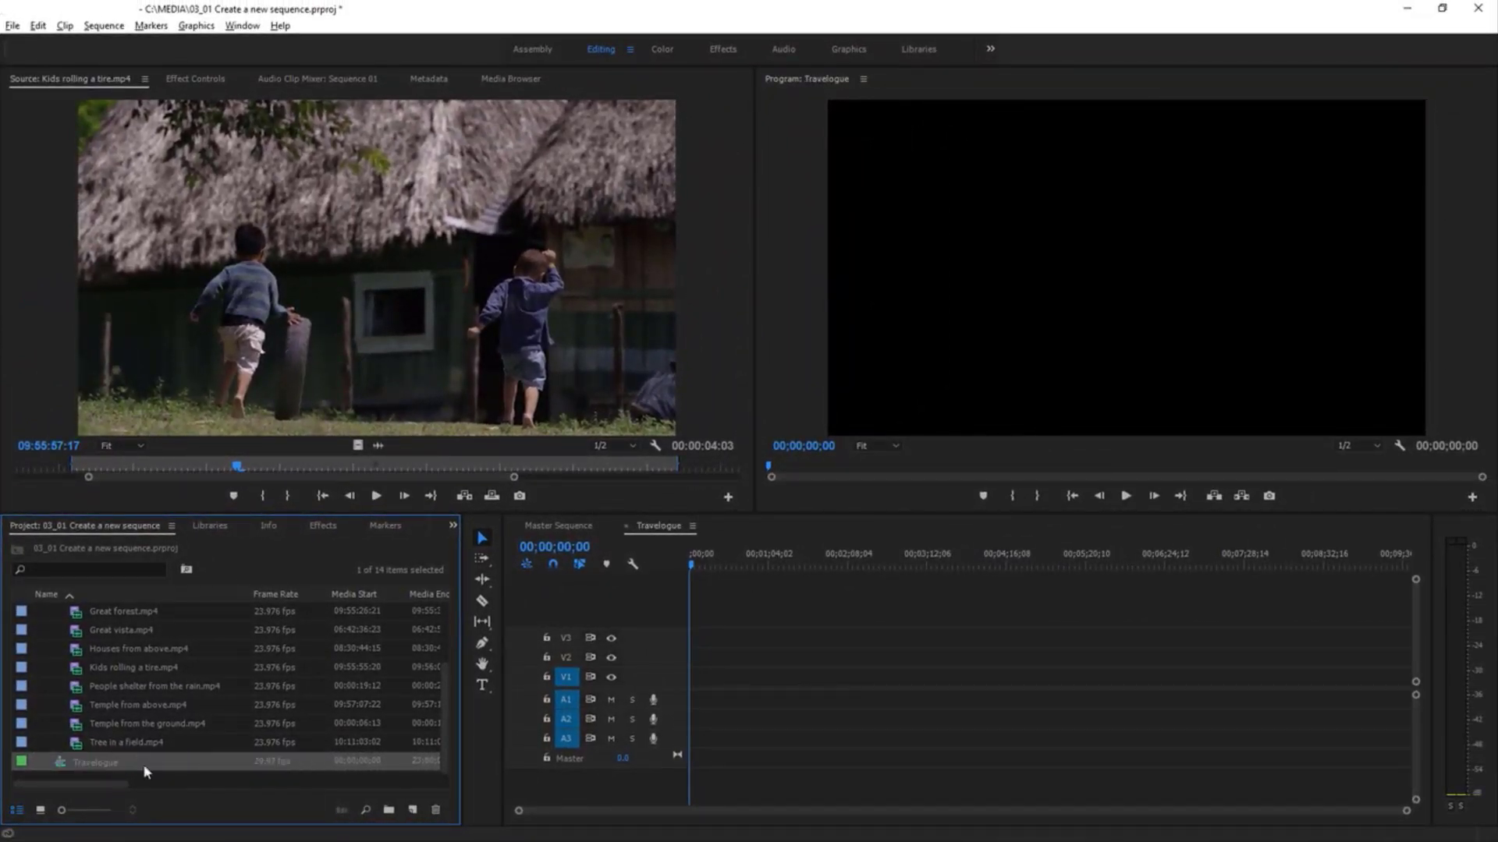
click(102, 763)
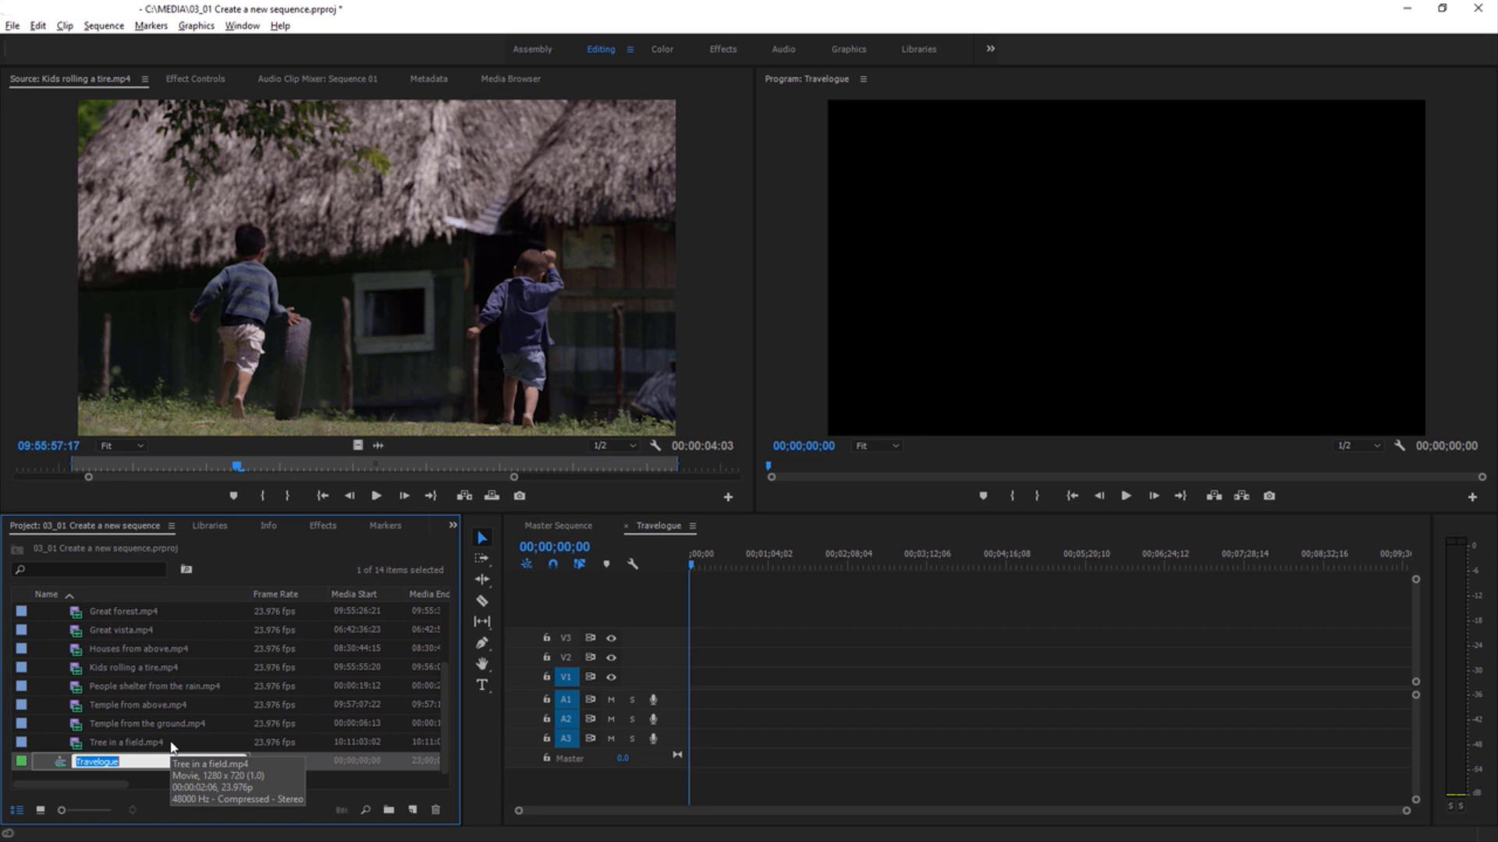
key(Return)
- Look through the project items one by one from Master Sequence down to Temple from the ground.mp4
scroll(172, 745, up, 3)
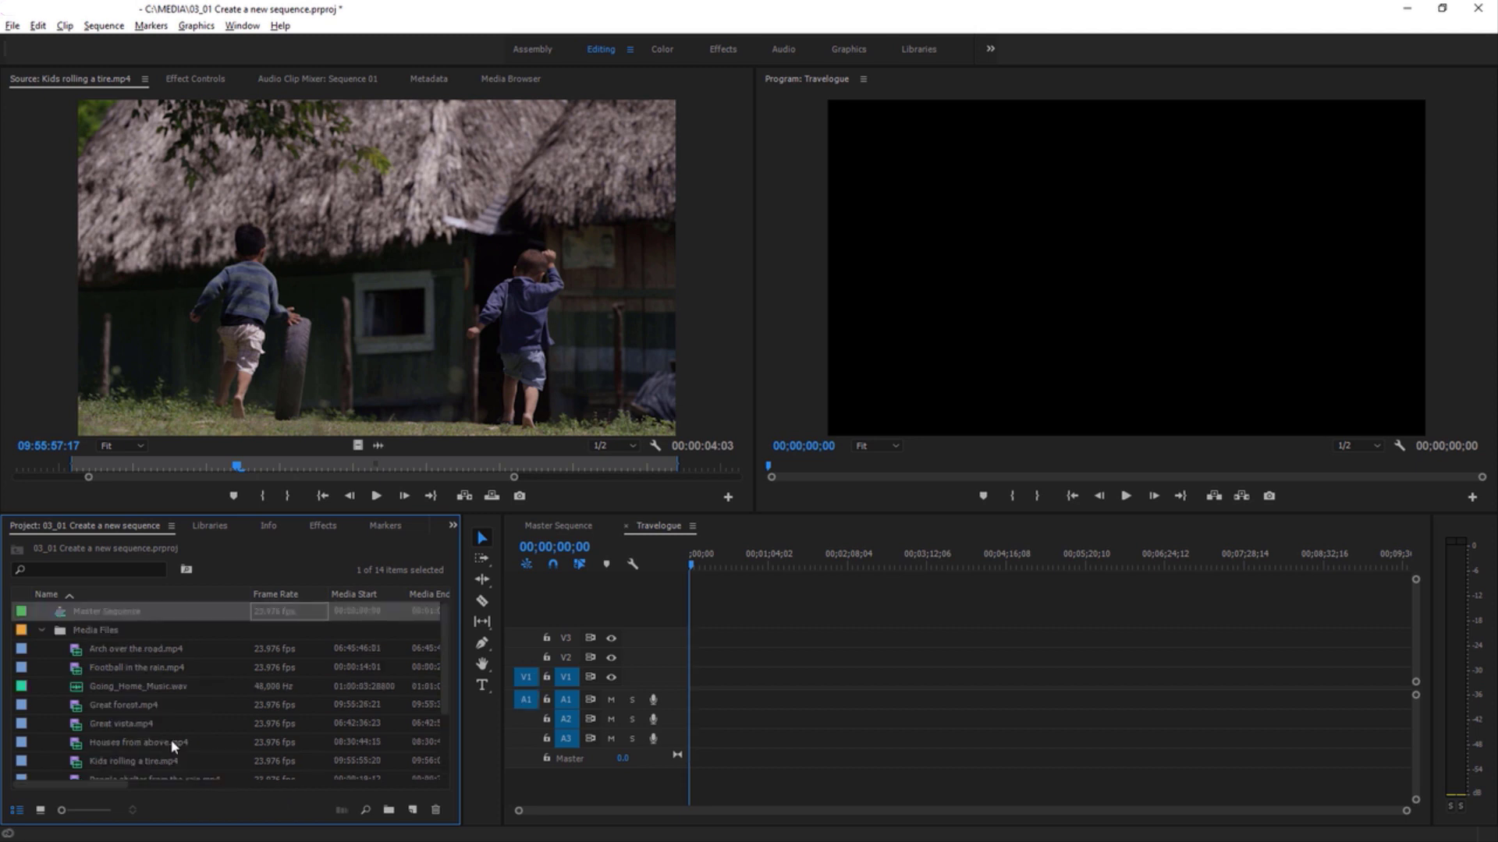
key(Down)
key(Down)
key(Down)
key(Down)
key(Down)
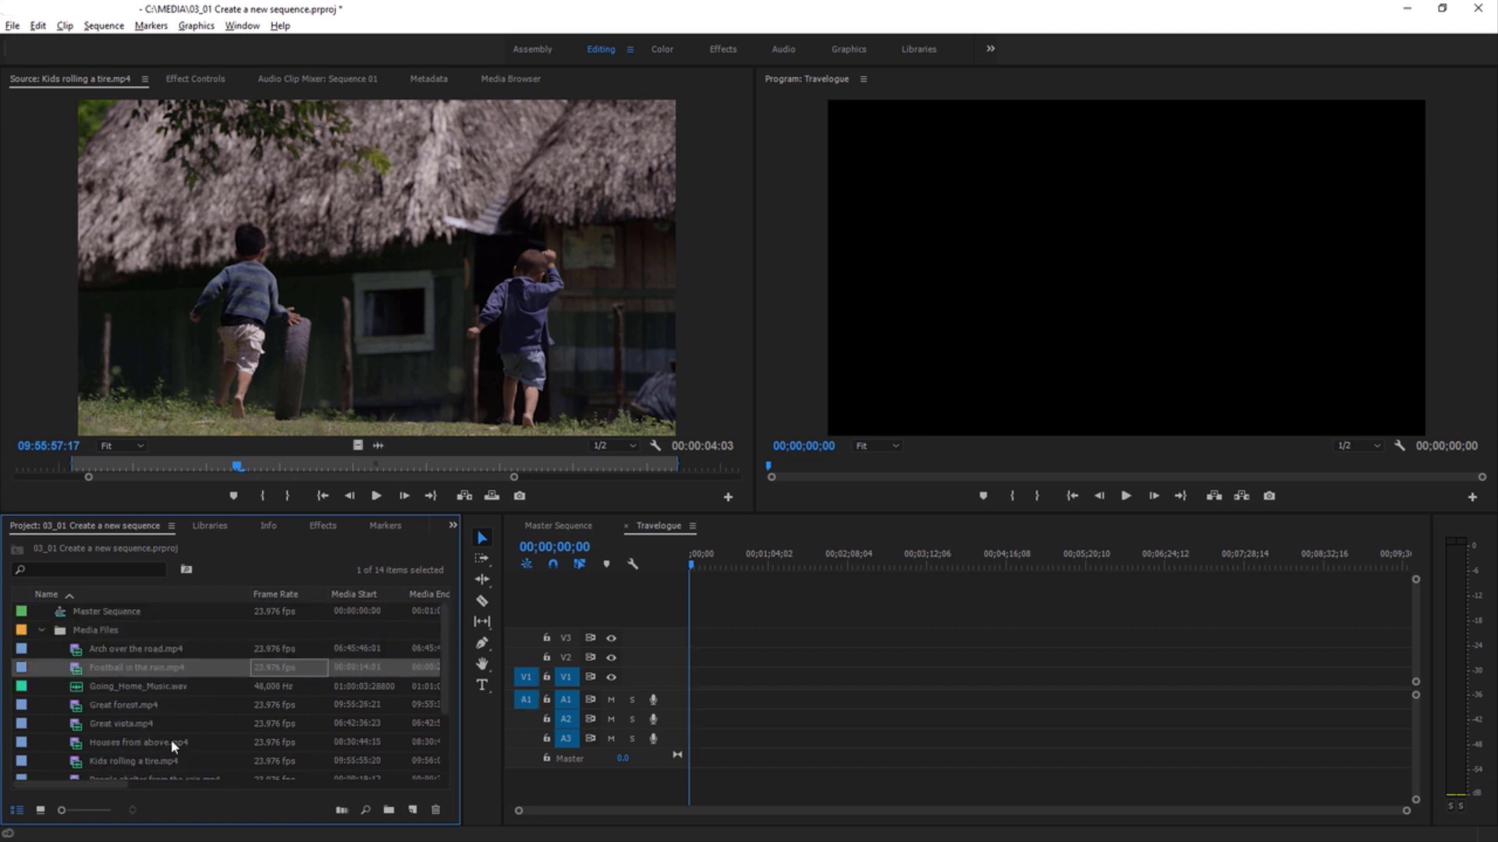
key(Down)
key(Down)
key(Down)
key(Down)
key(Down)
key(Down)
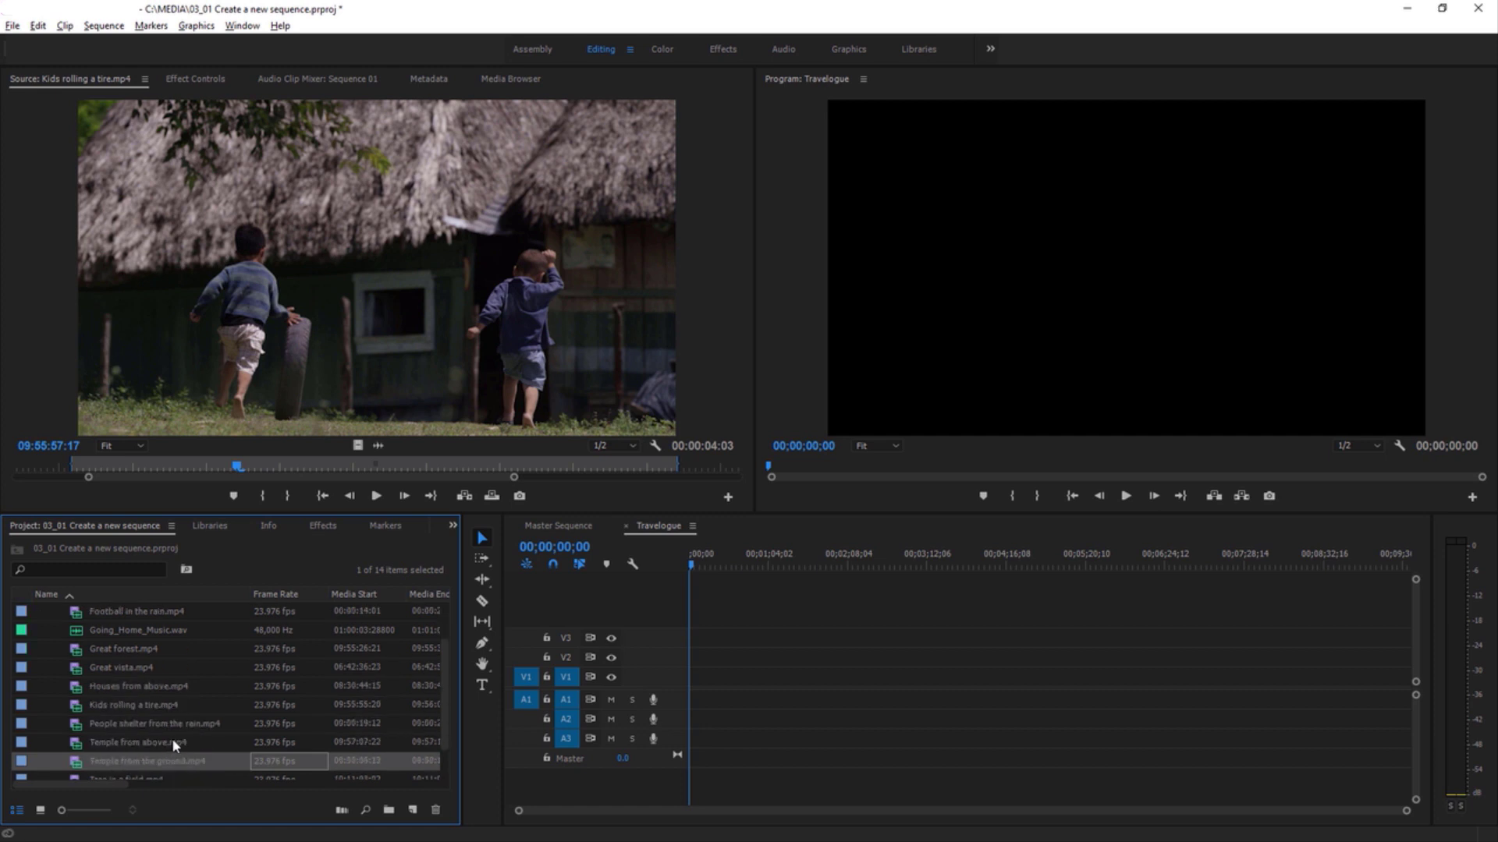
click(105, 765)
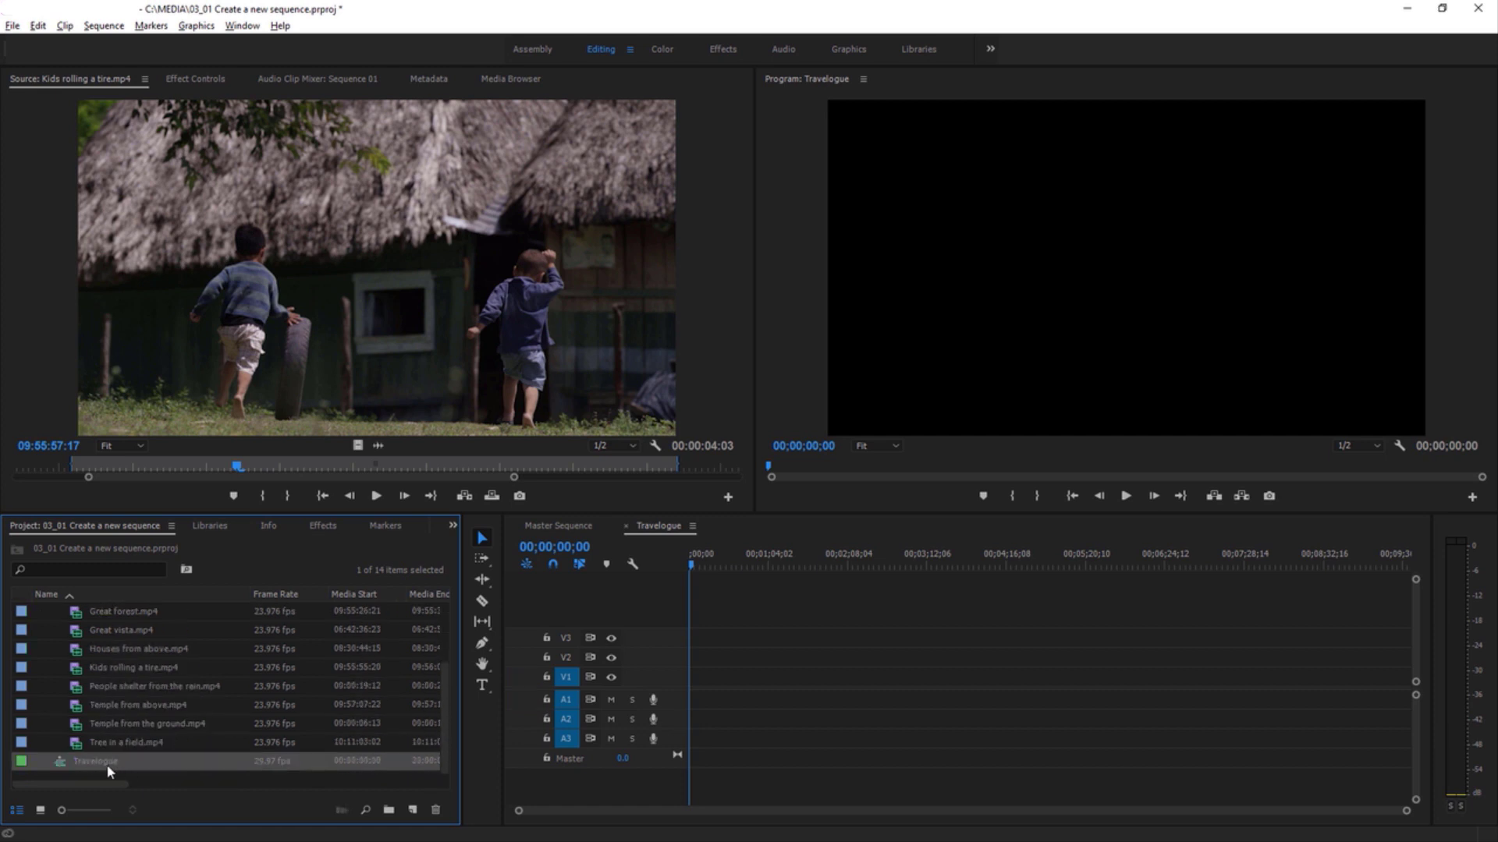
click(101, 765)
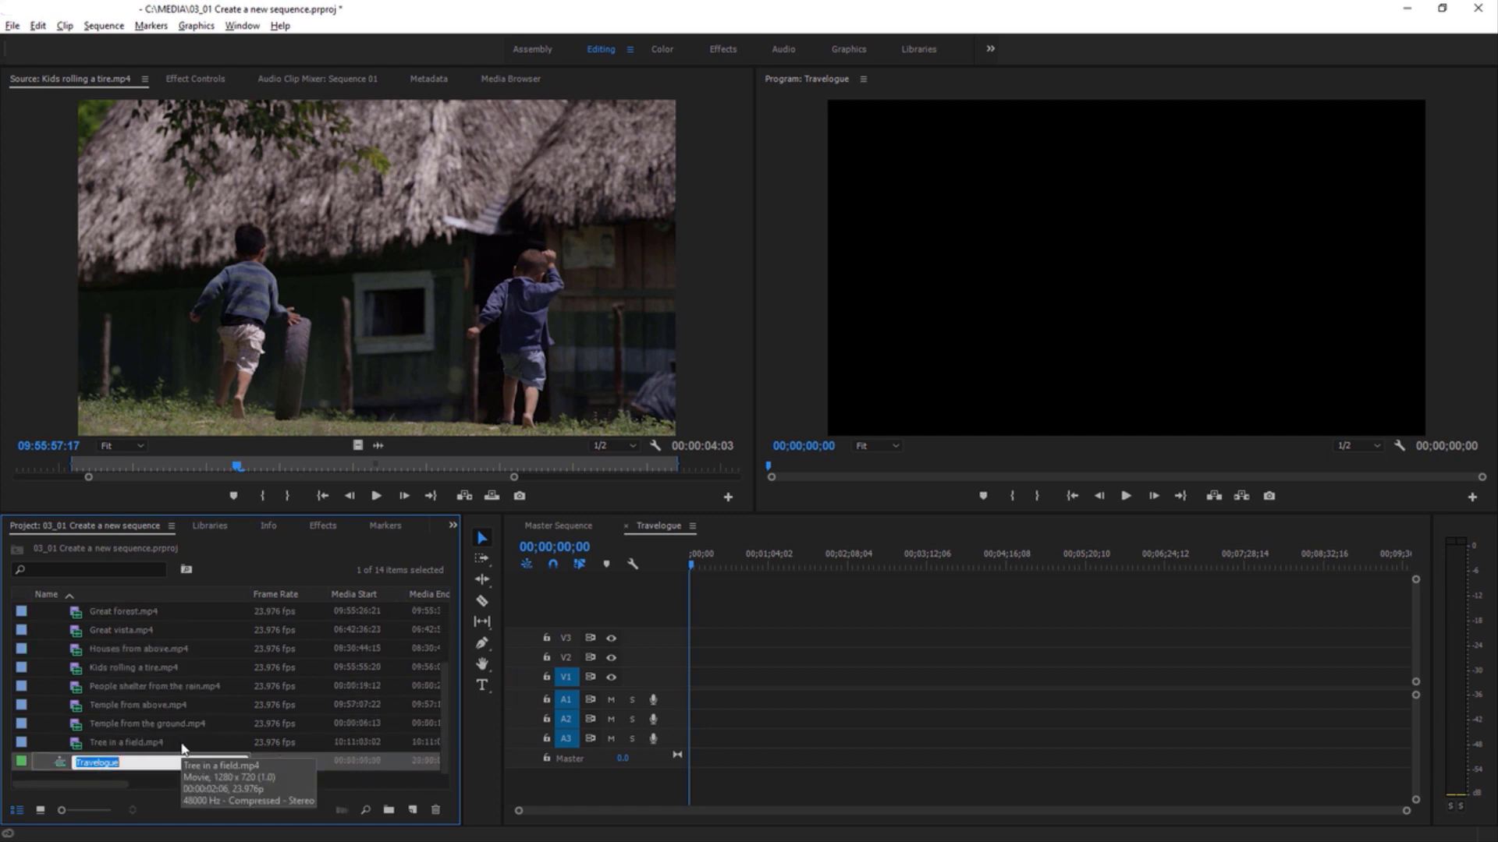
key(Escape)
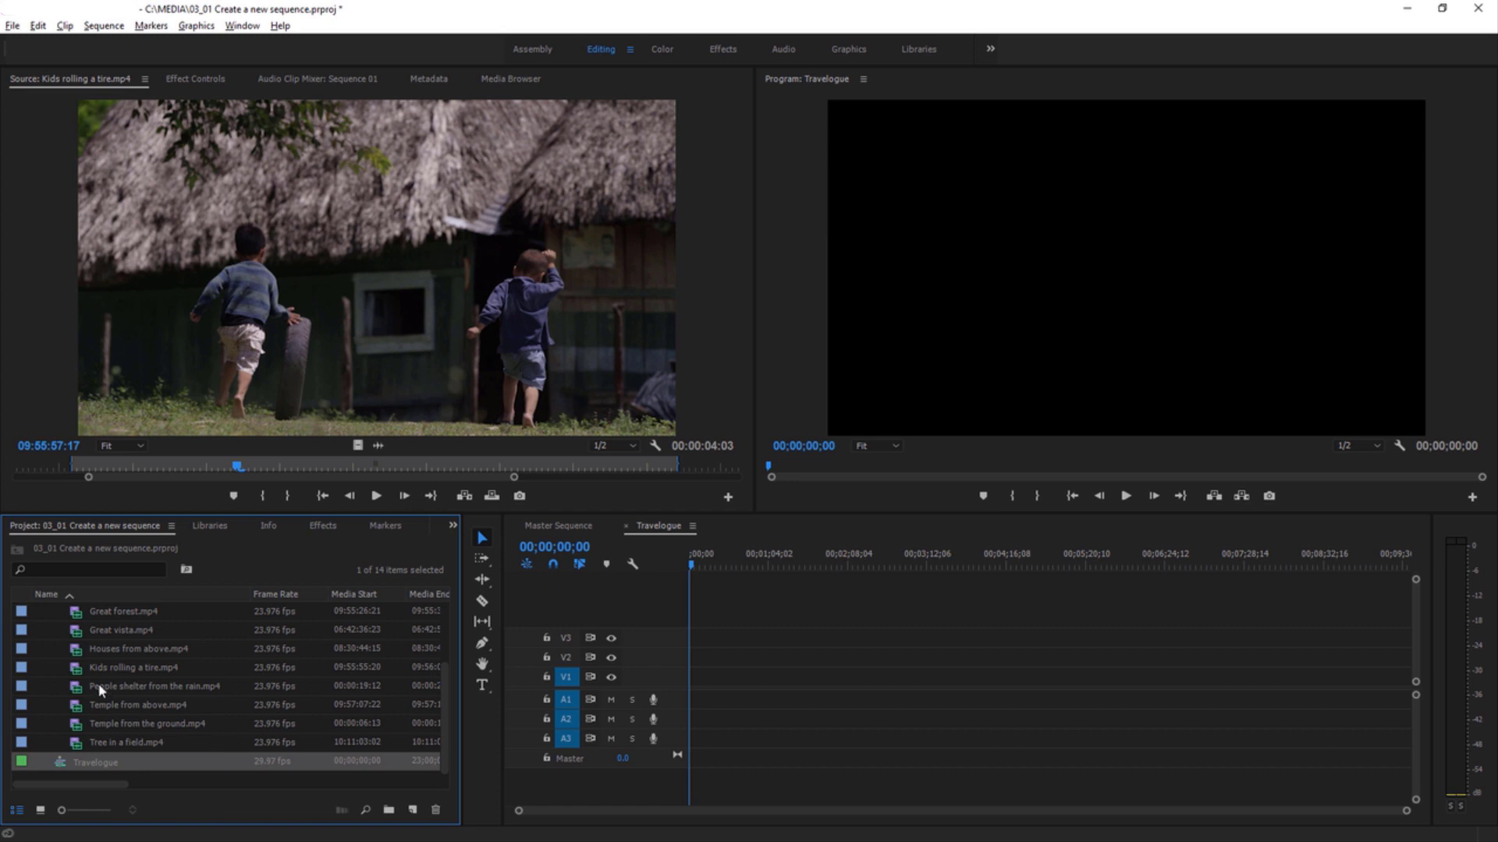
- Add Kids rolling a tire.mp4 to the start of the Travelogue sequence and change the sequence settings to match the clip
click(80, 670)
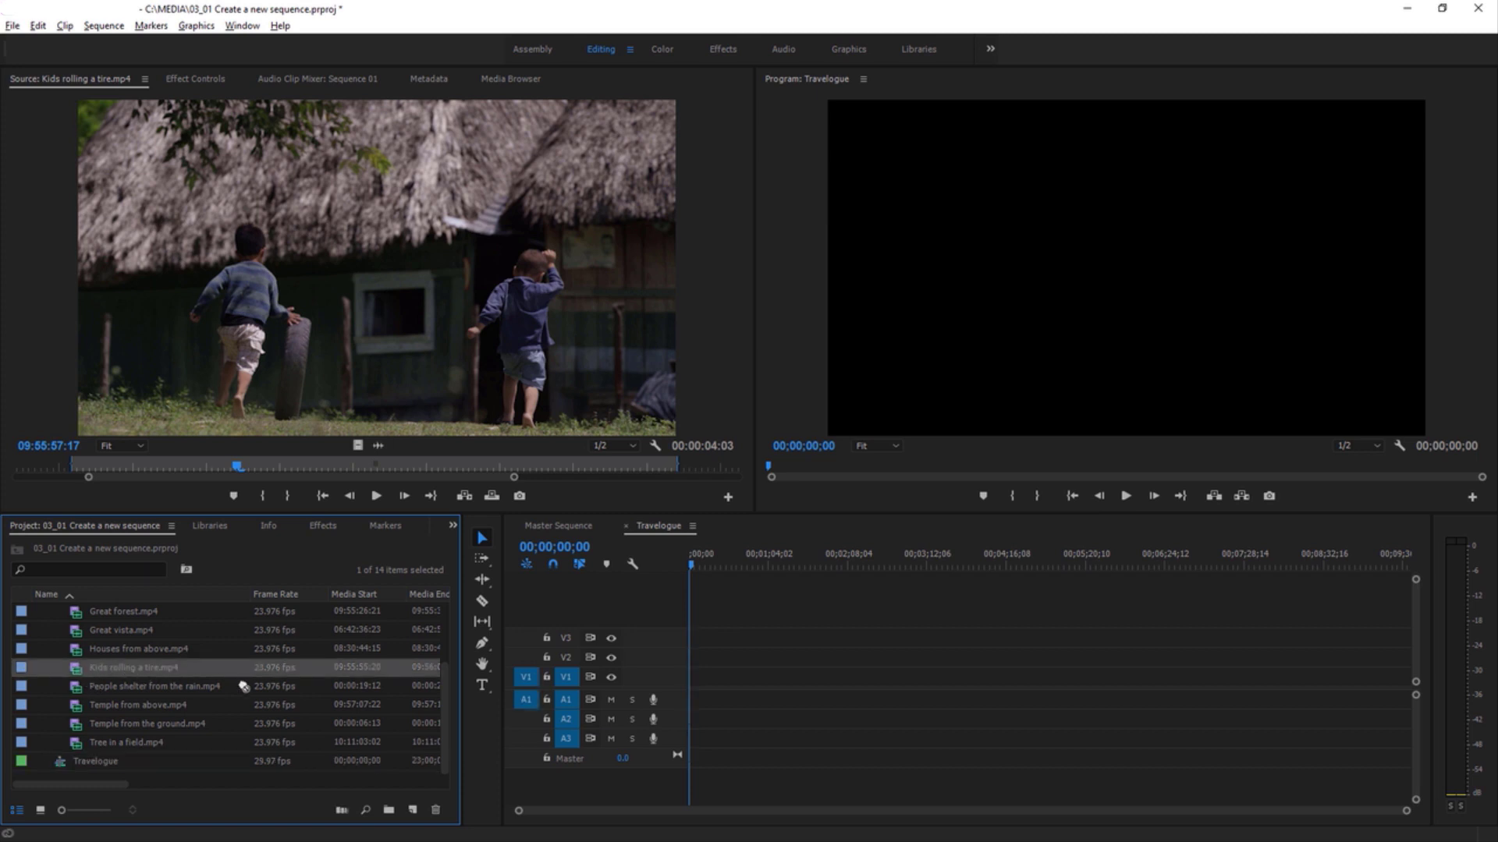
drag(617, 726, 703, 690)
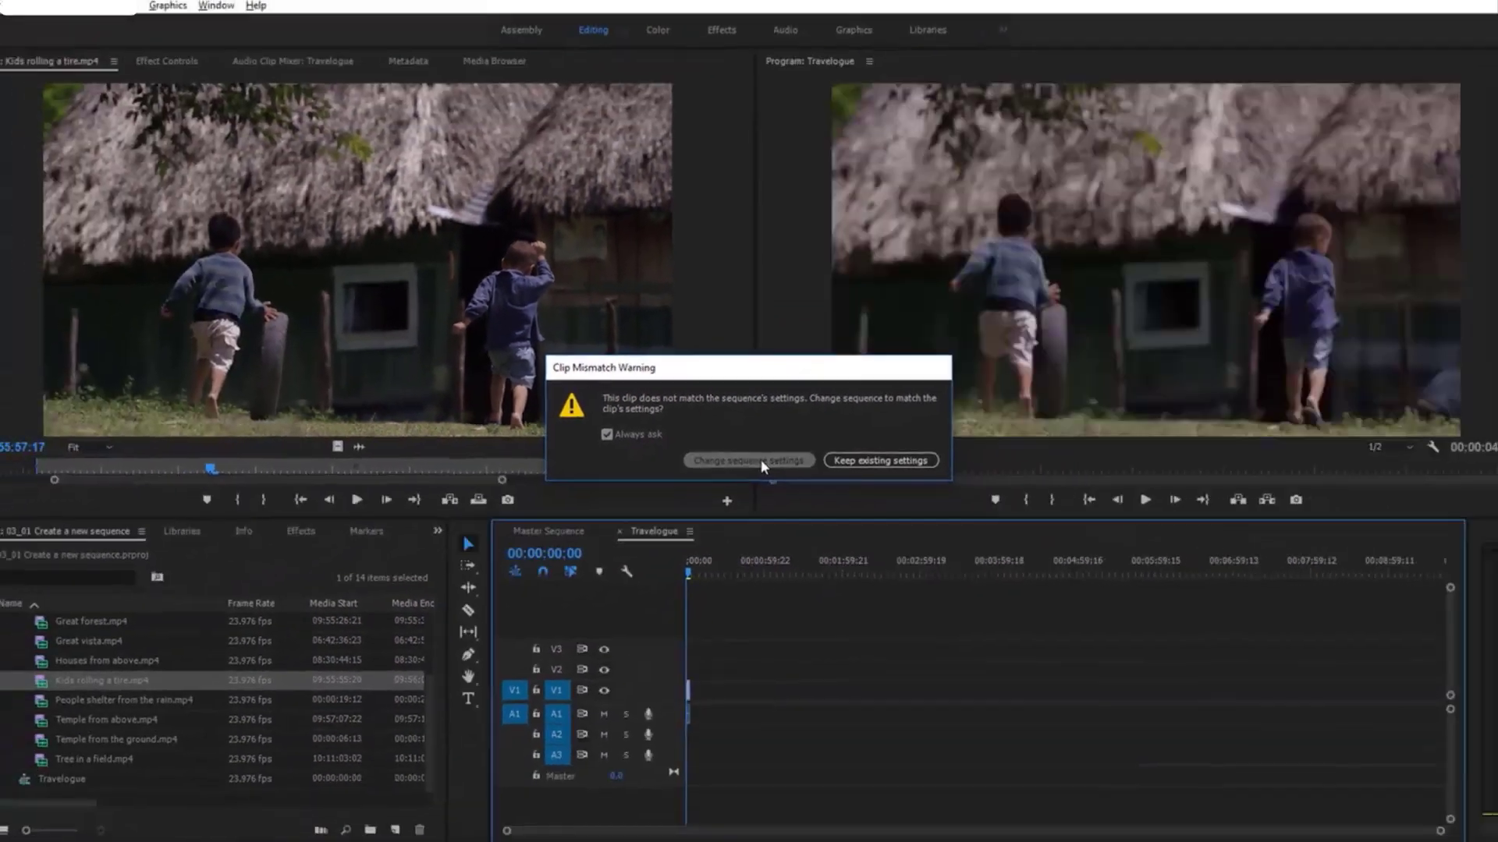
click(752, 475)
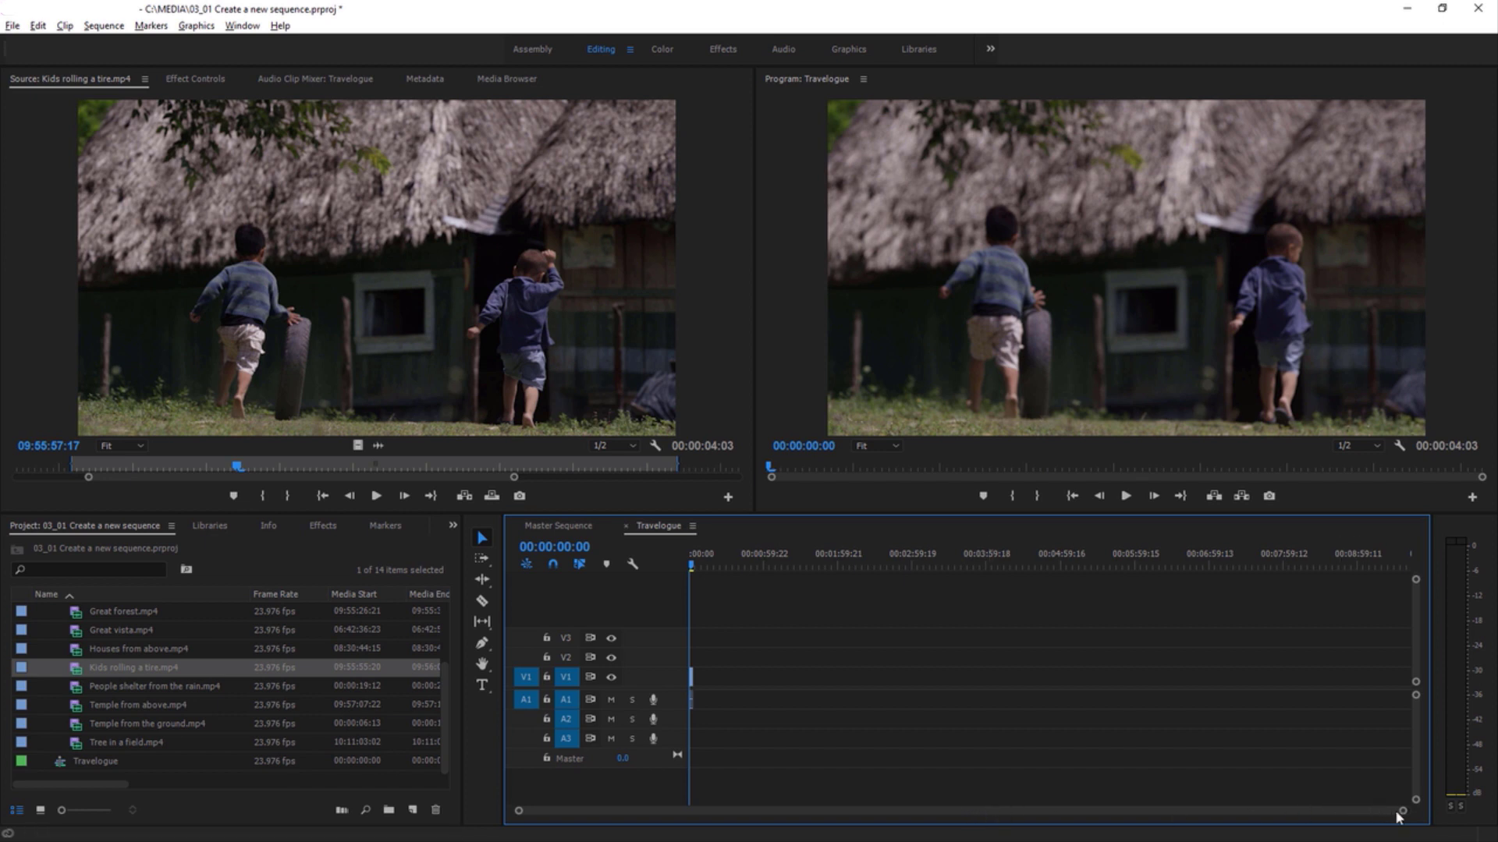
- Zoom in on the Travelogue timeline and make video track V1 taller to show the clip's thumbnail
drag(1404, 813, 1043, 799)
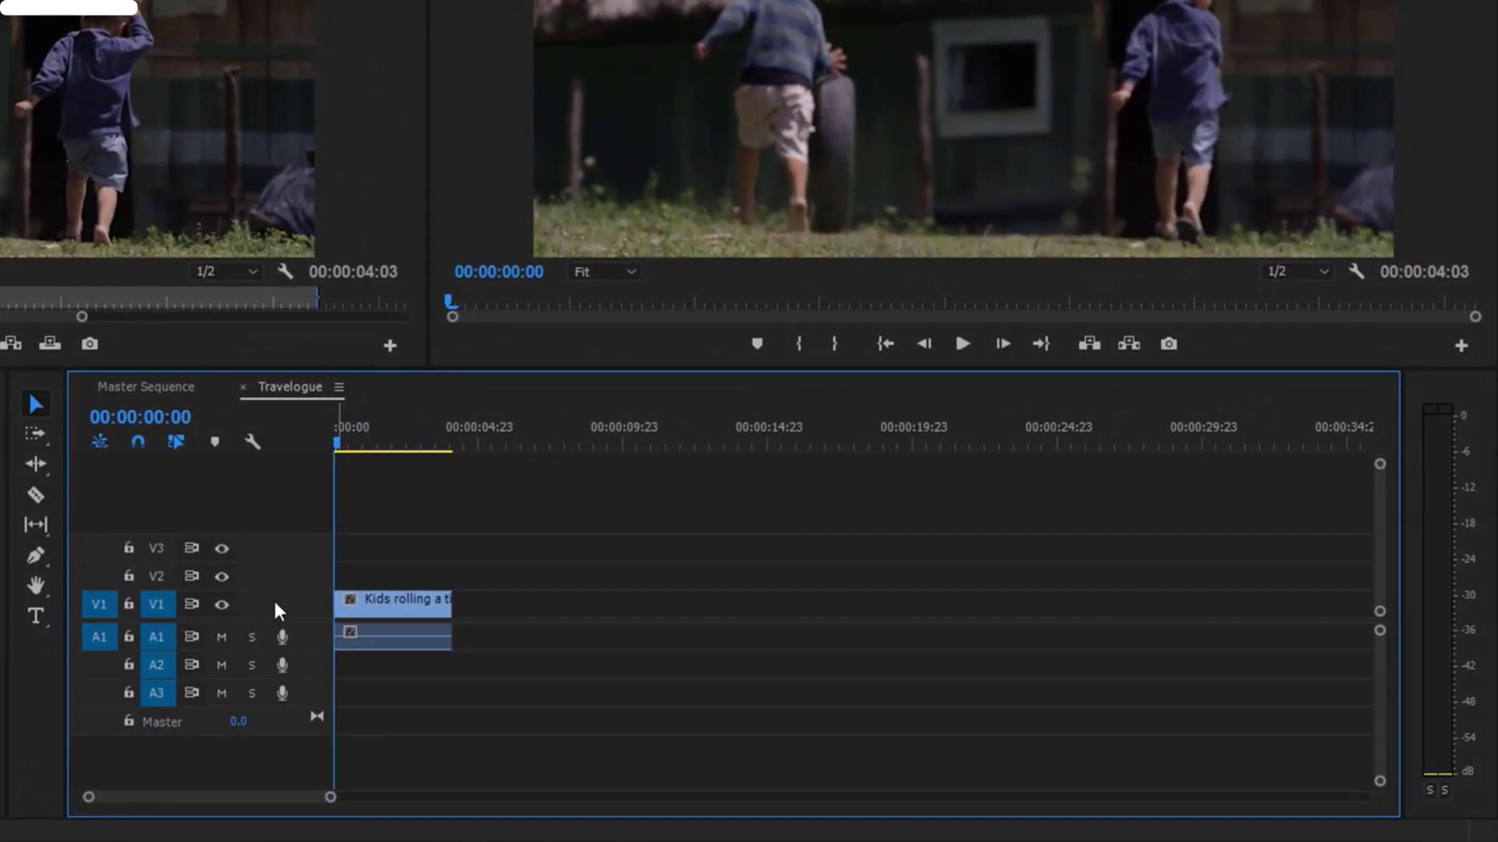
drag(281, 593, 282, 559)
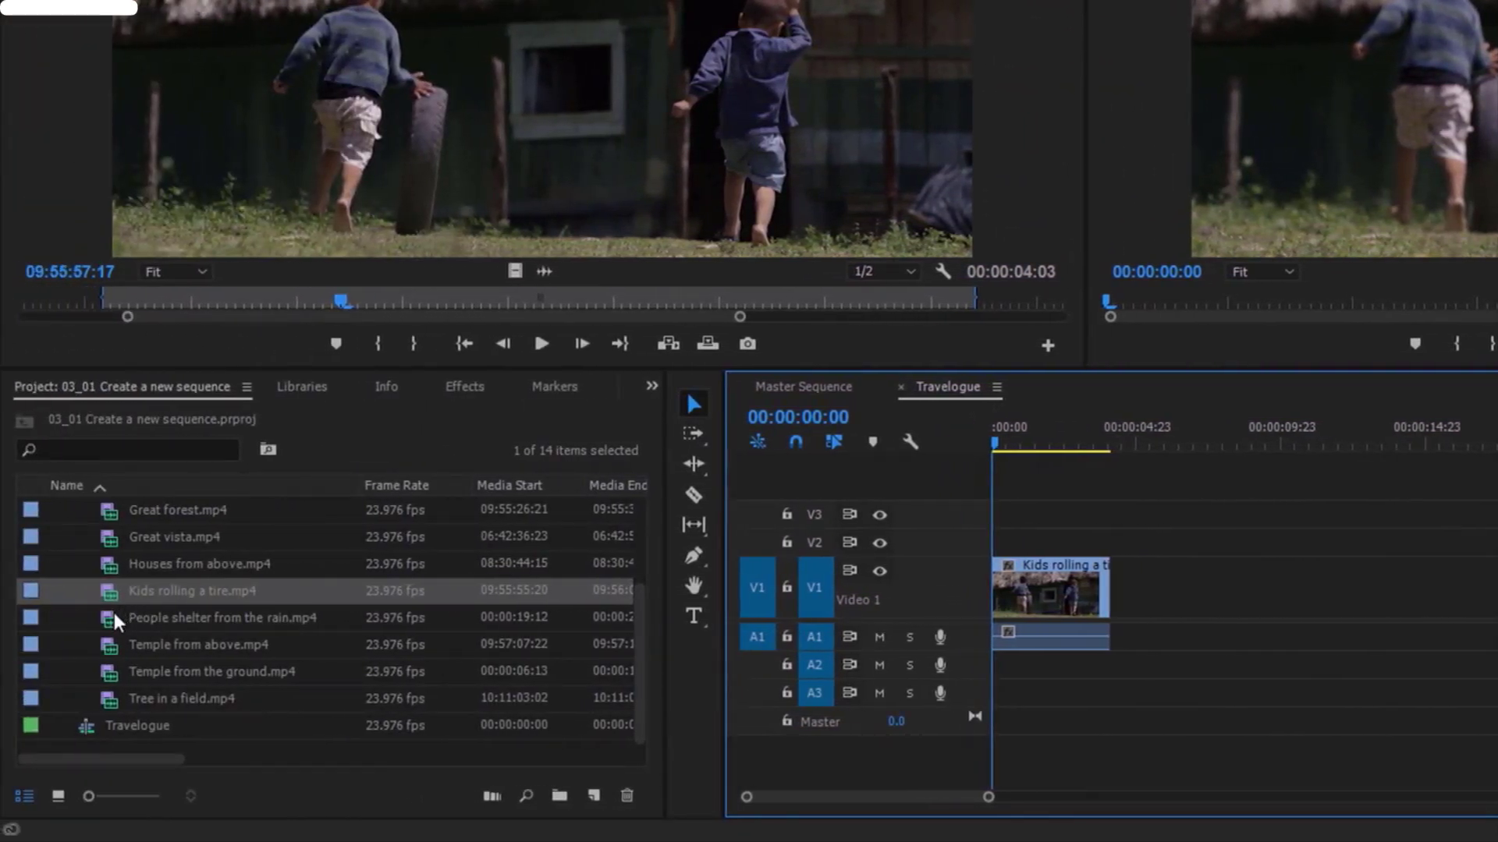
- Open People shelter from the rain.mp4 in the Source Monitor and create a new sequence from that clip
click(116, 614)
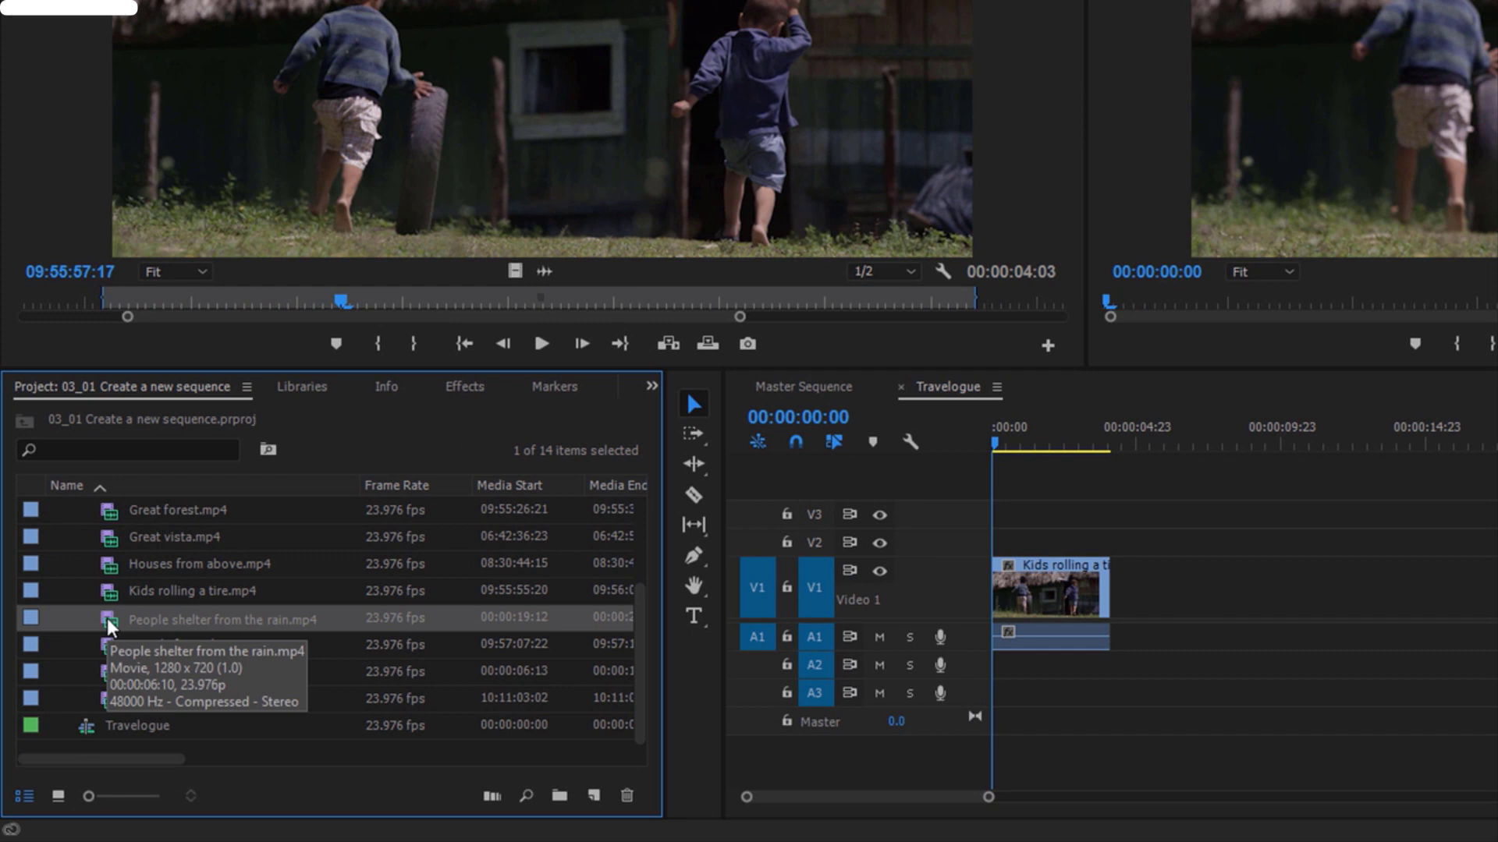
double_click(107, 618)
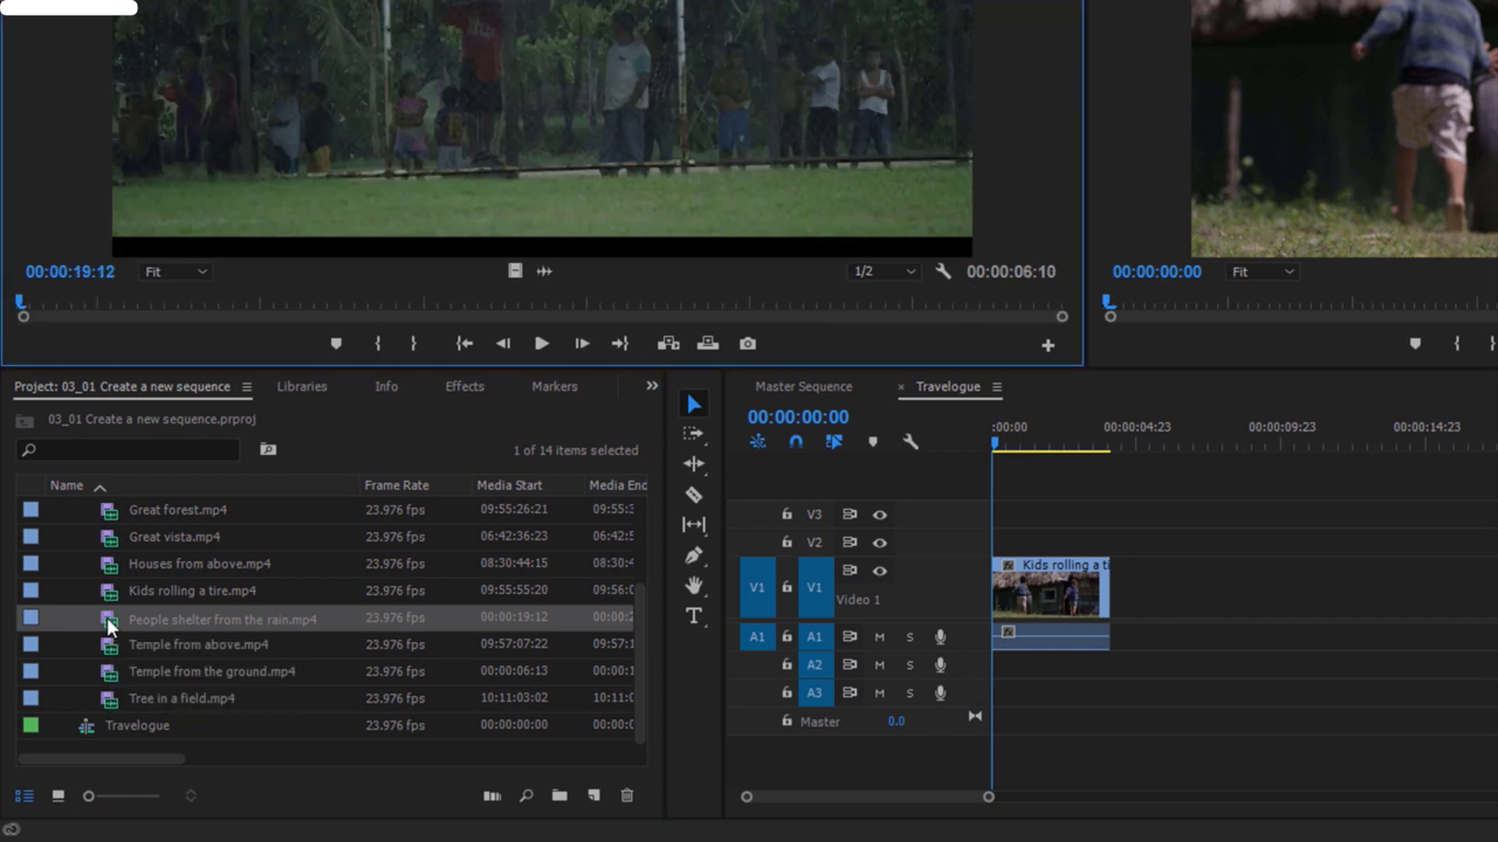
click(107, 617)
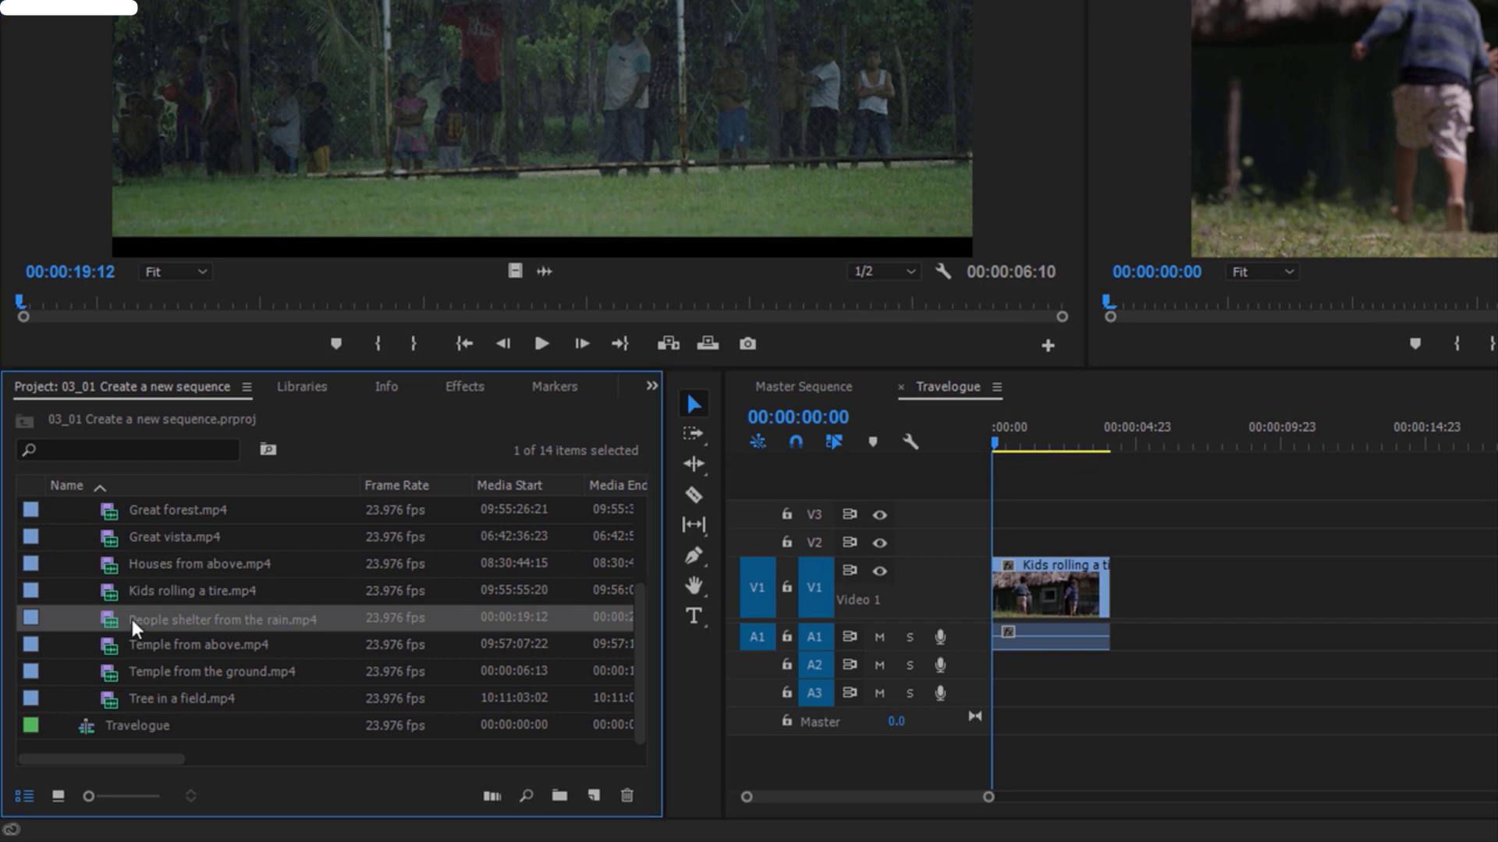
drag(107, 621, 594, 796)
drag(593, 796, 593, 797)
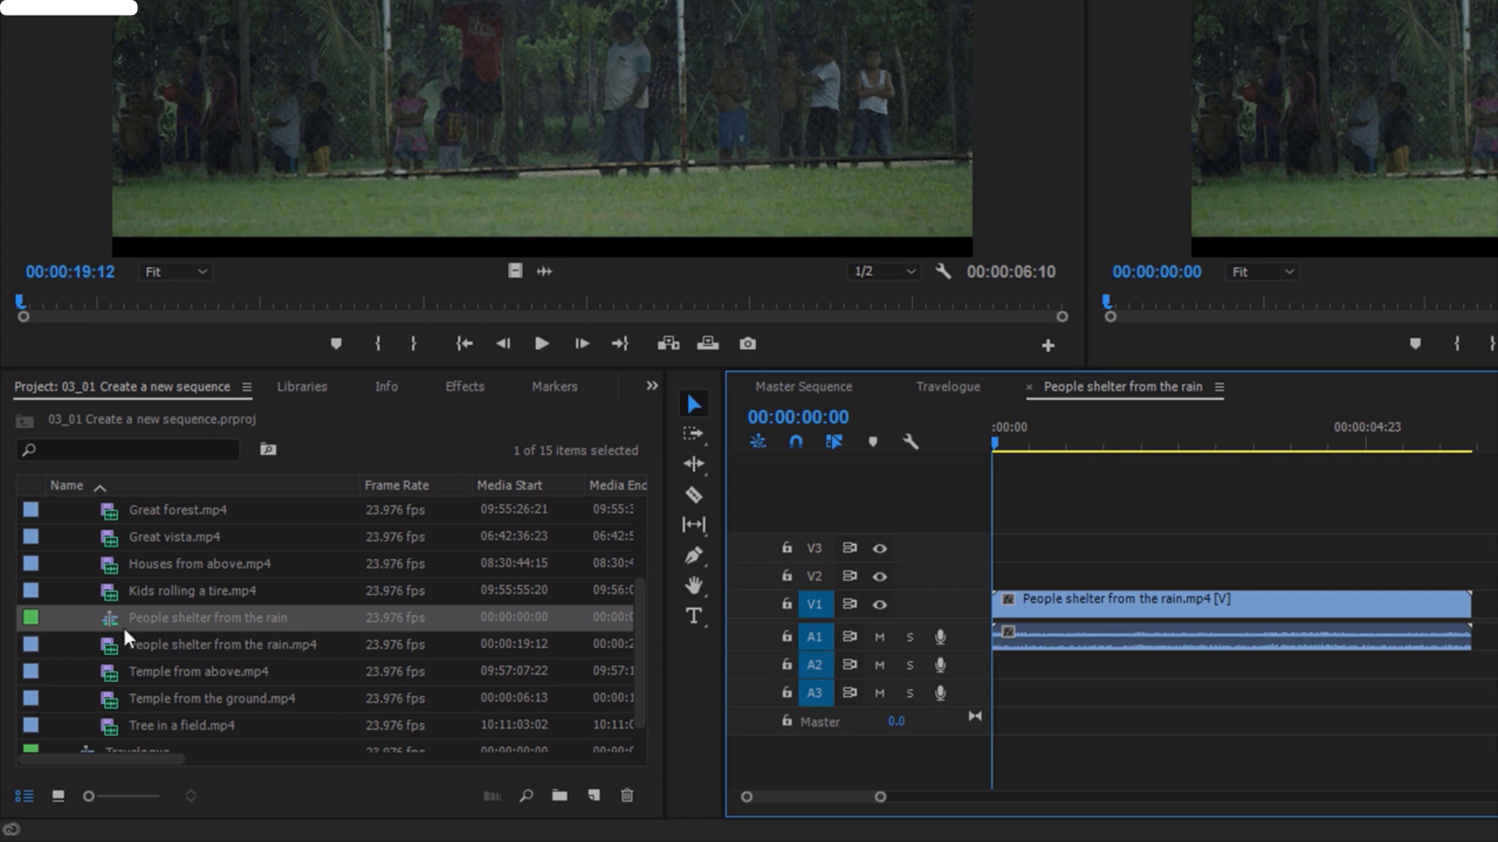
- Rename the sequence made from the rain clip as Rain Sequence
click(171, 617)
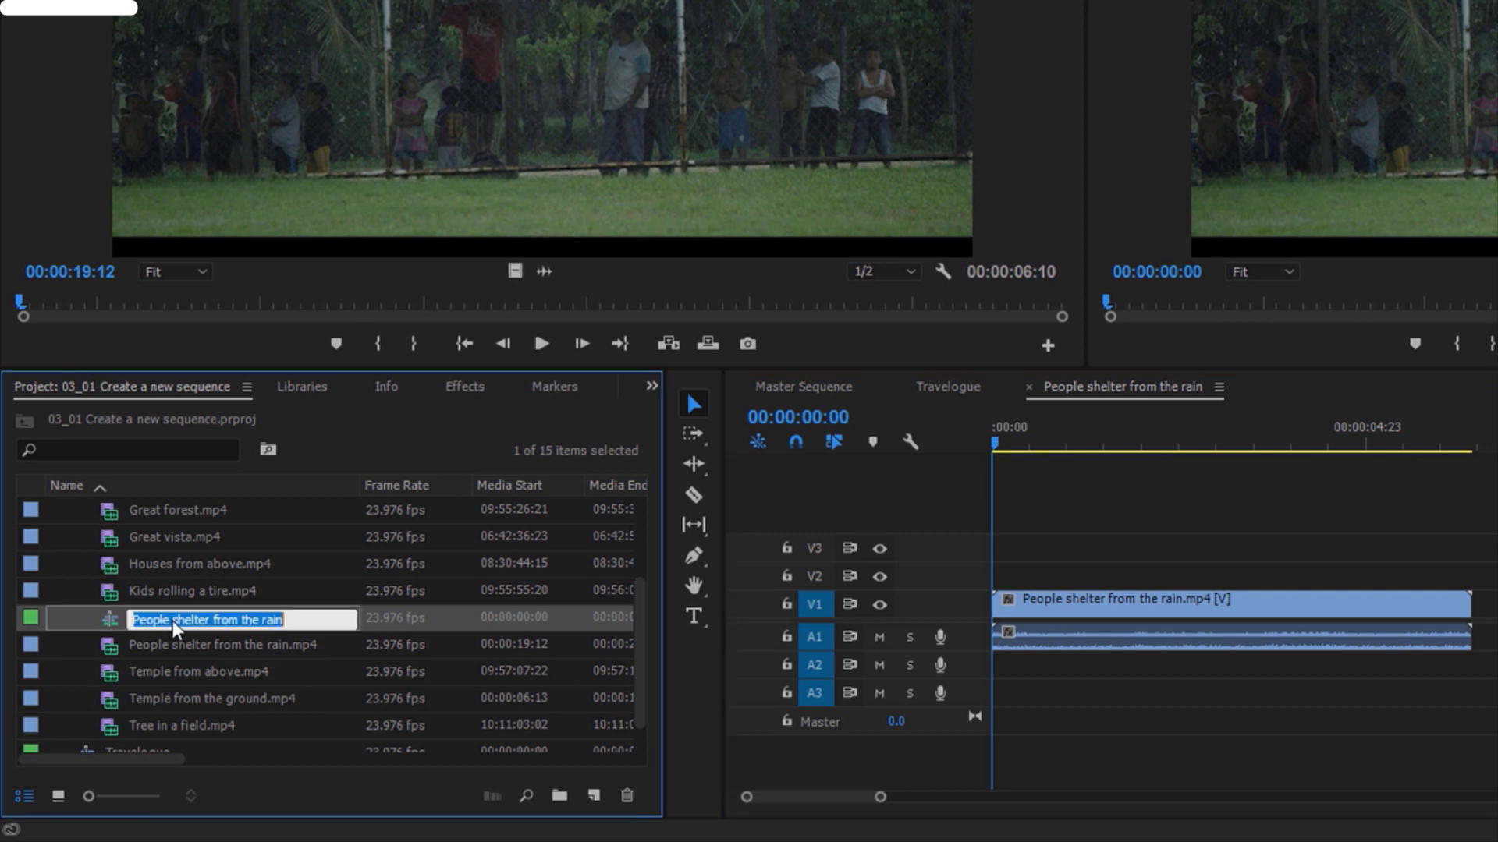
text(Ra)
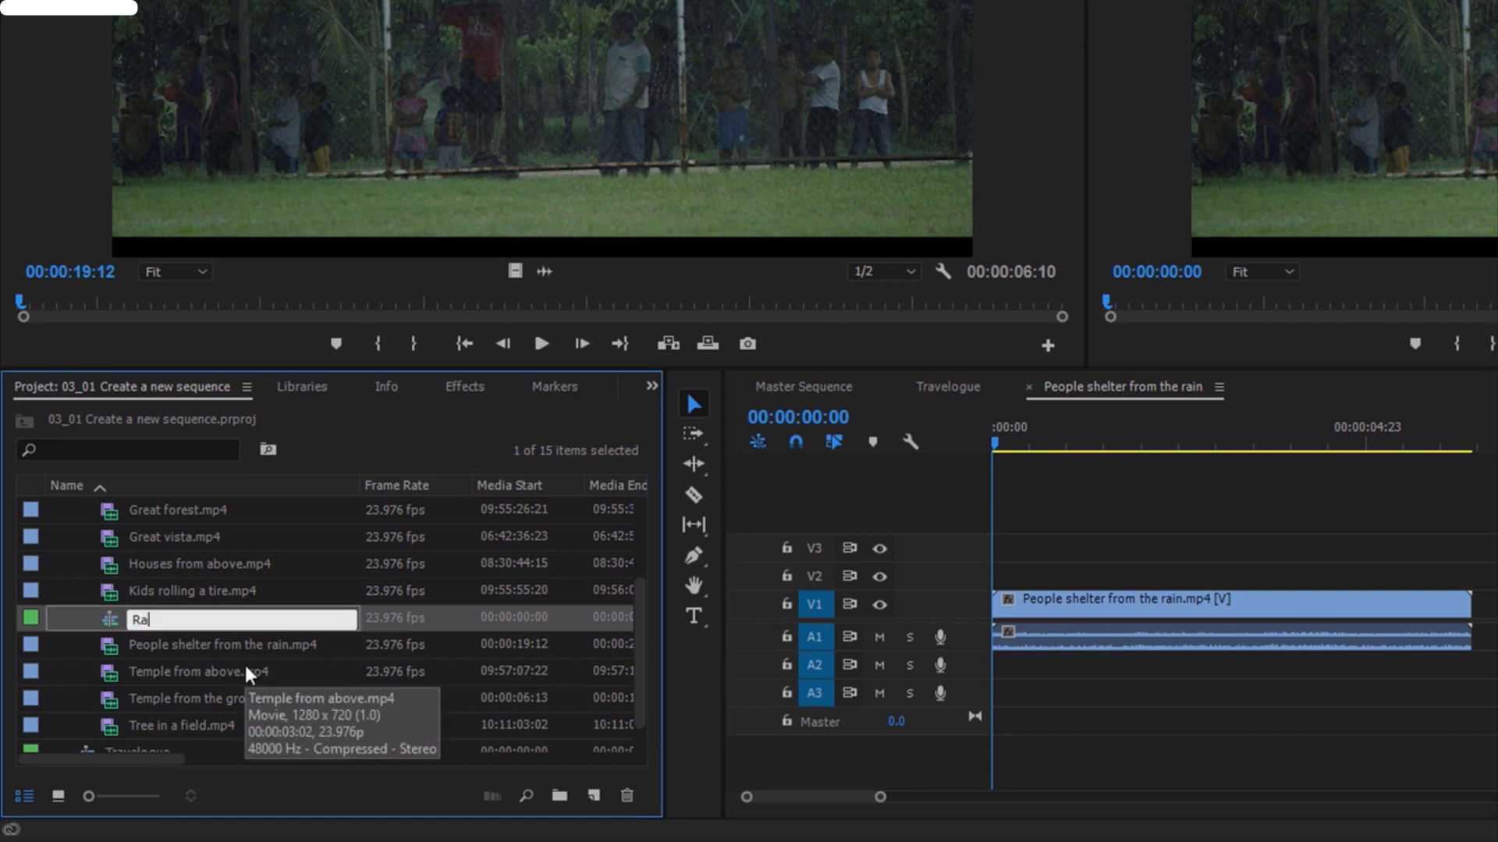
text(in Sequence)
key(Return)
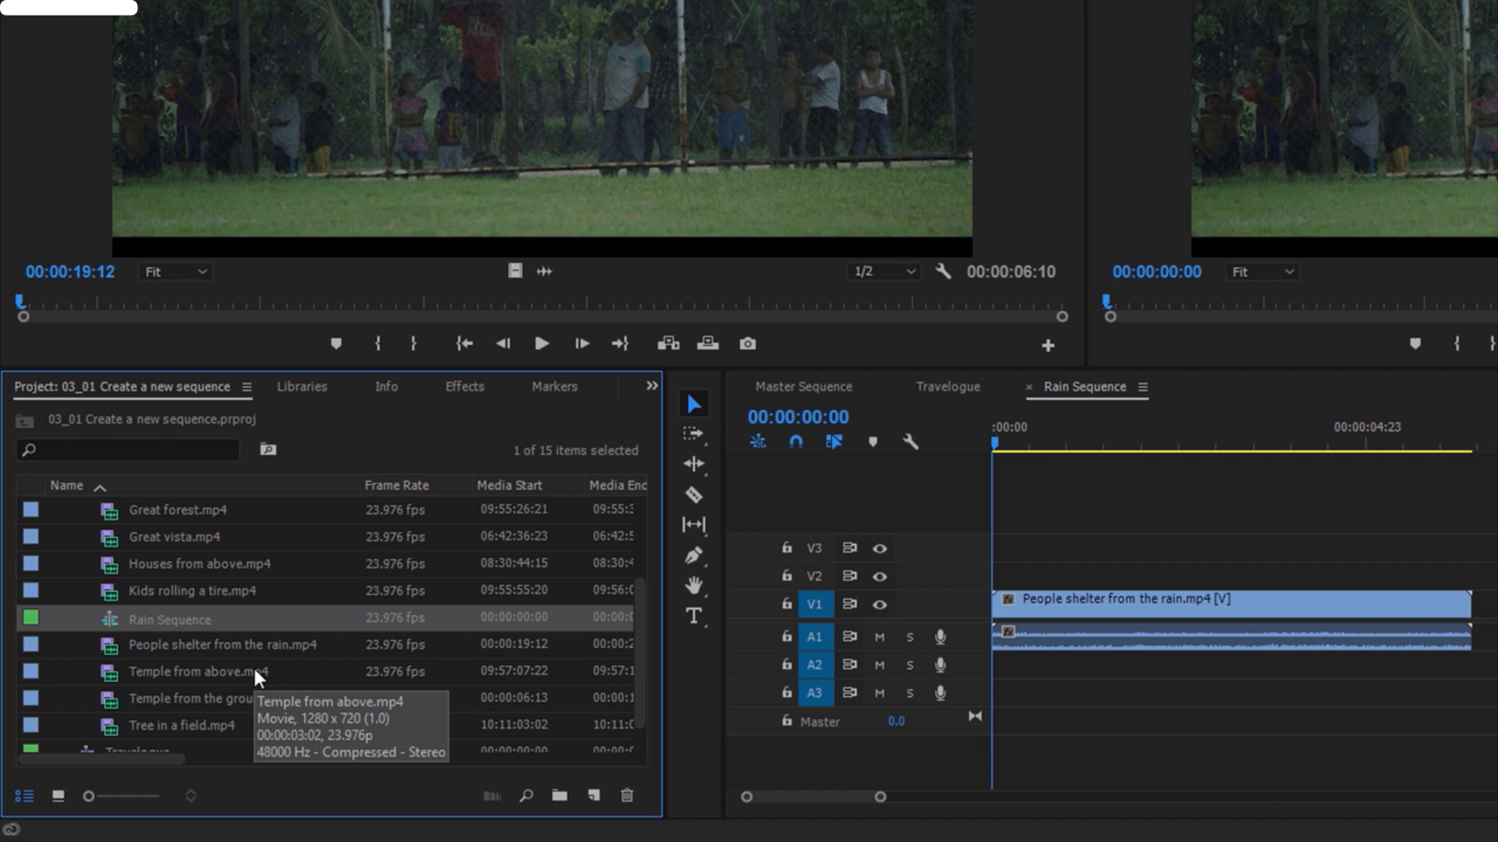
- Create one sequence from the four clips People shelter from the rain.mp4 through Tree in a field.mp4, and make its V1 track taller
click(106, 648)
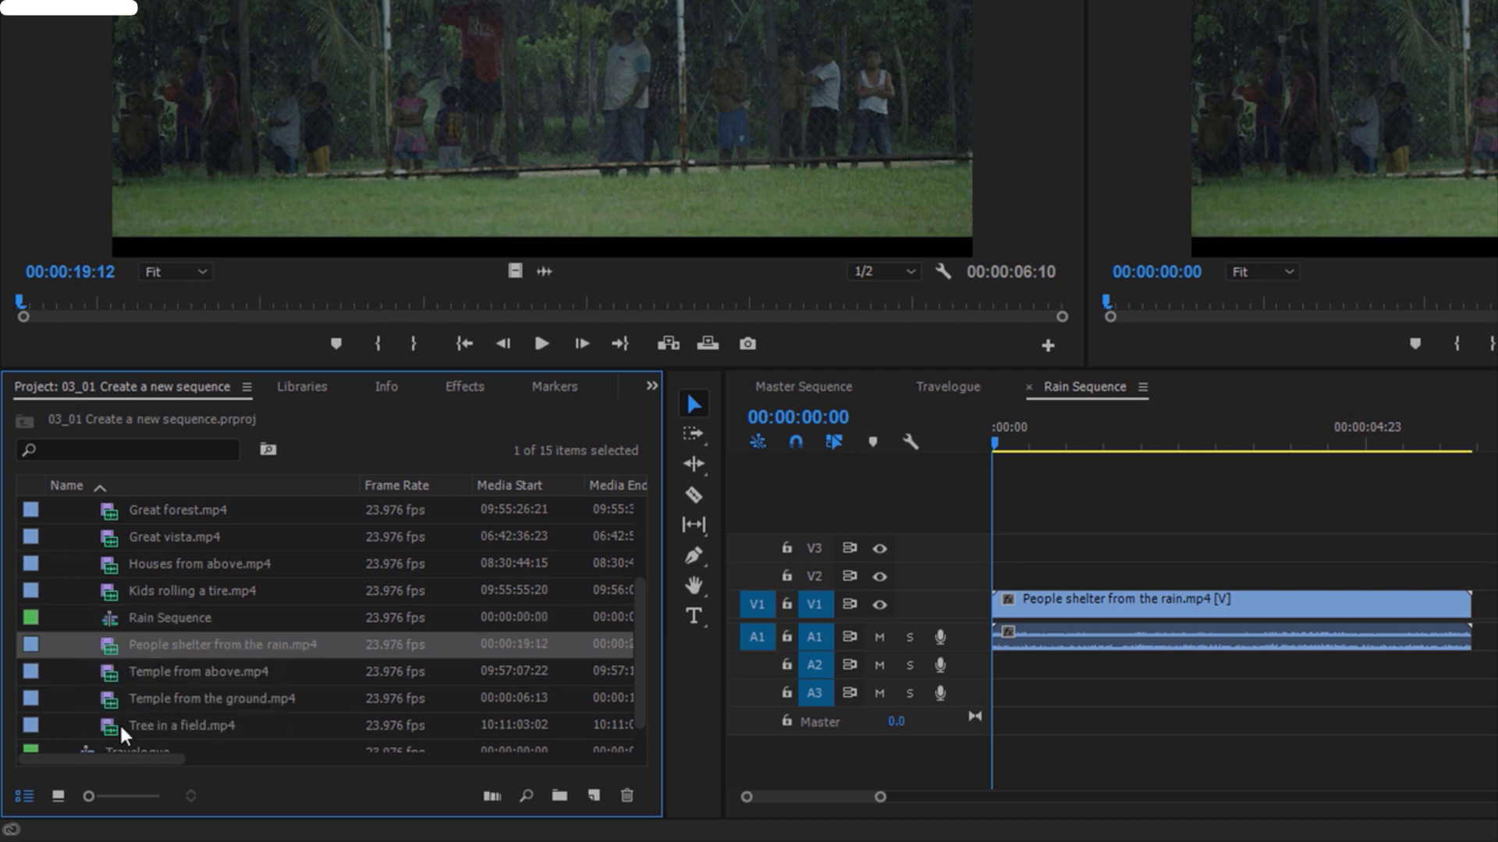
shift+click(109, 725)
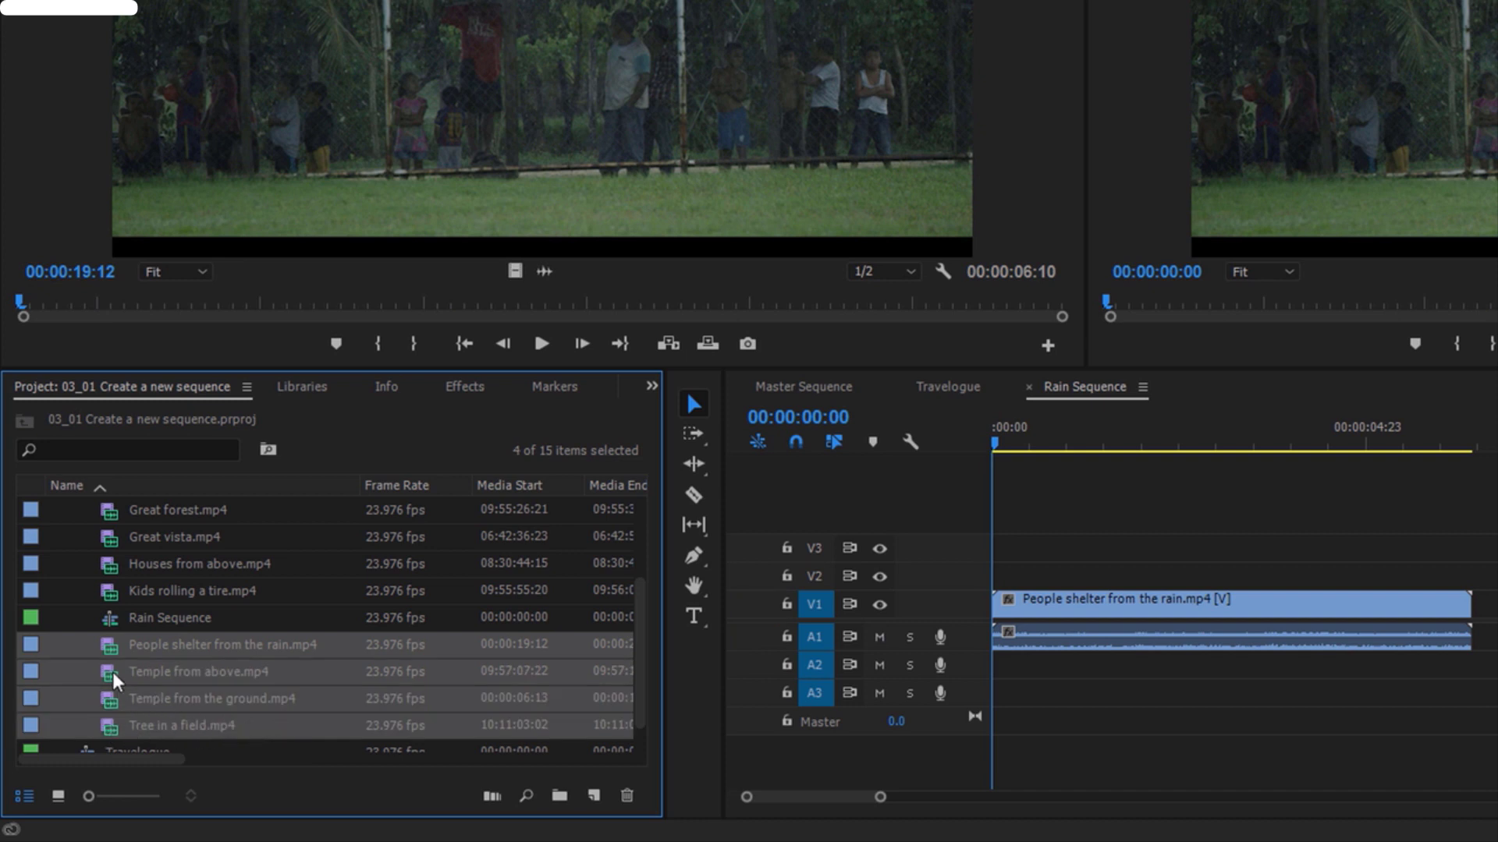
drag(108, 646, 595, 797)
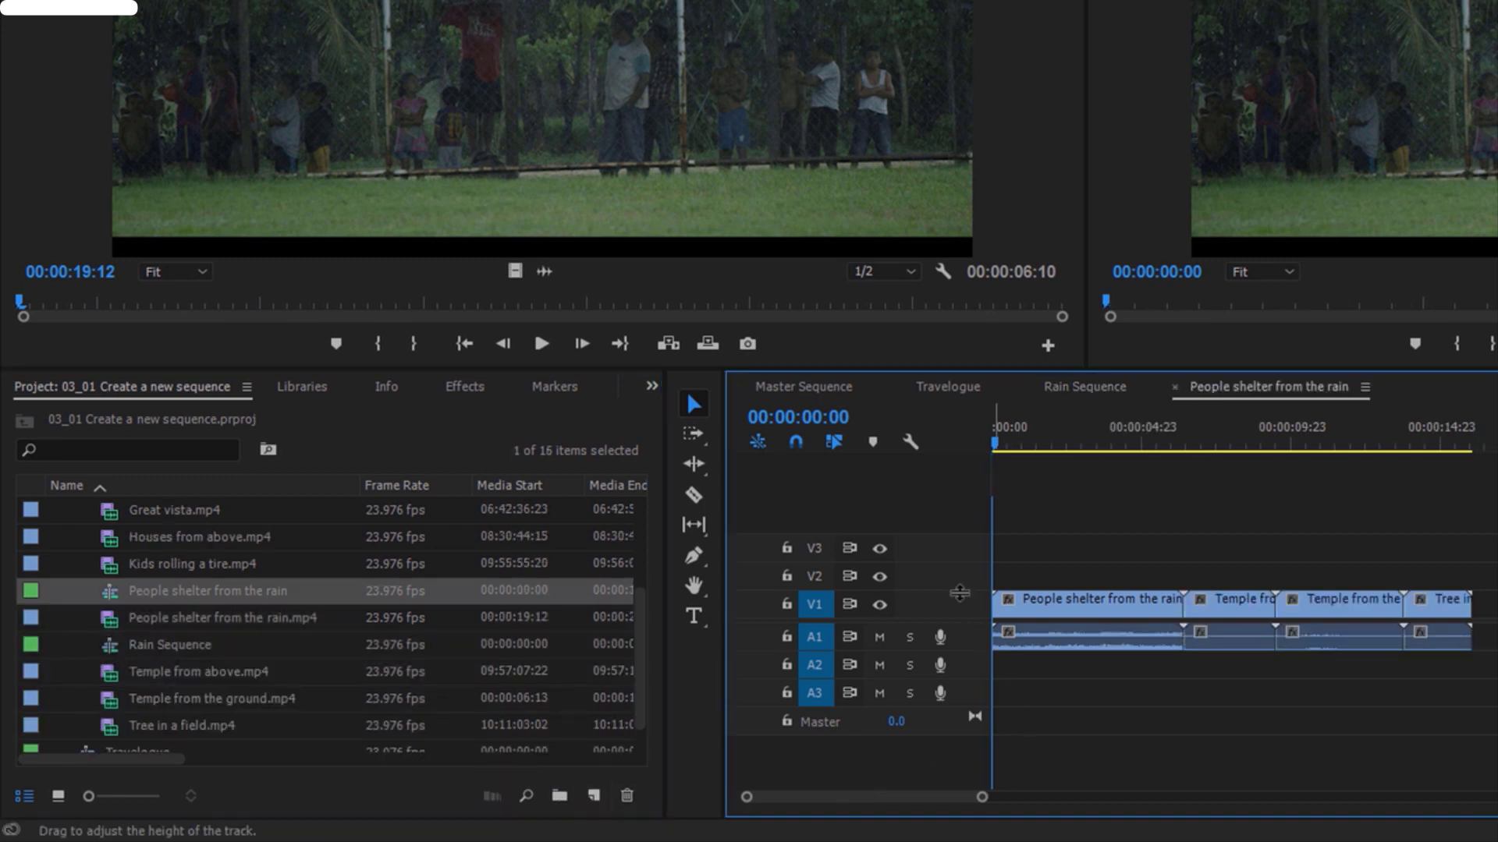
drag(963, 592, 964, 552)
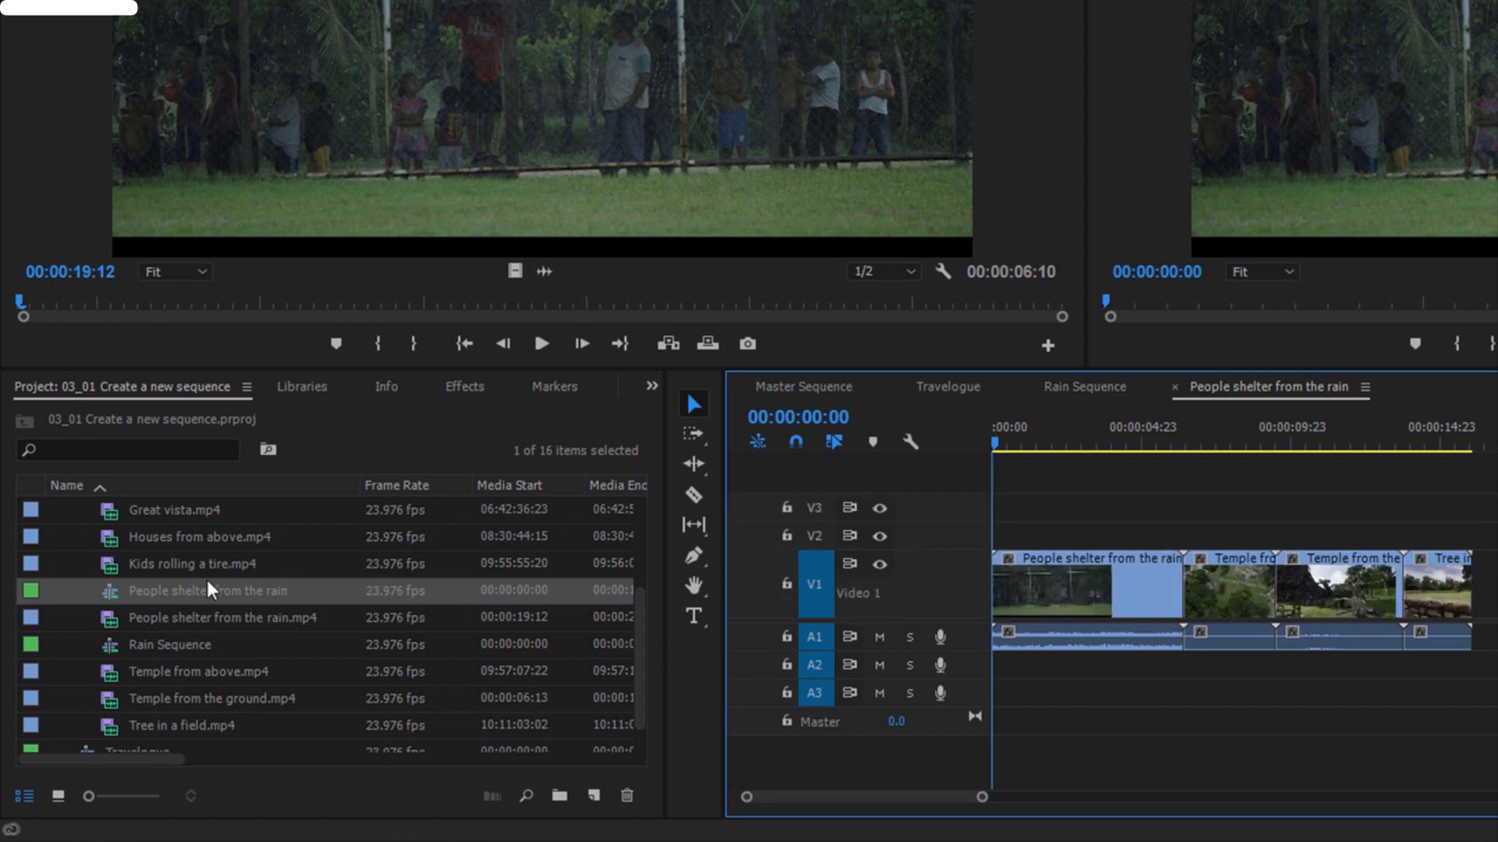
- Rename the sequence made from the four clips as More rain
click(250, 590)
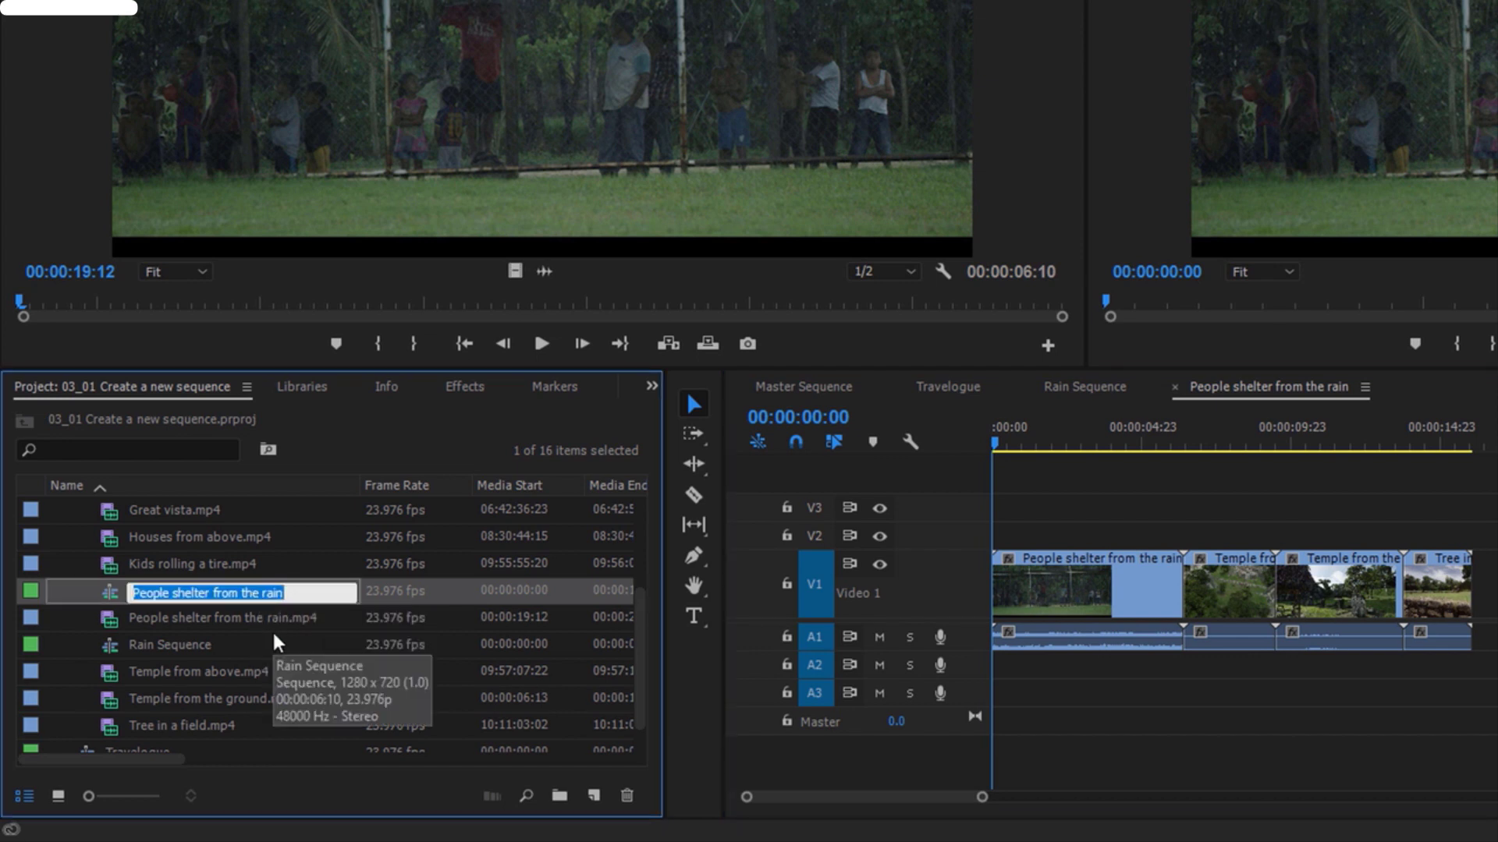
text(More rain)
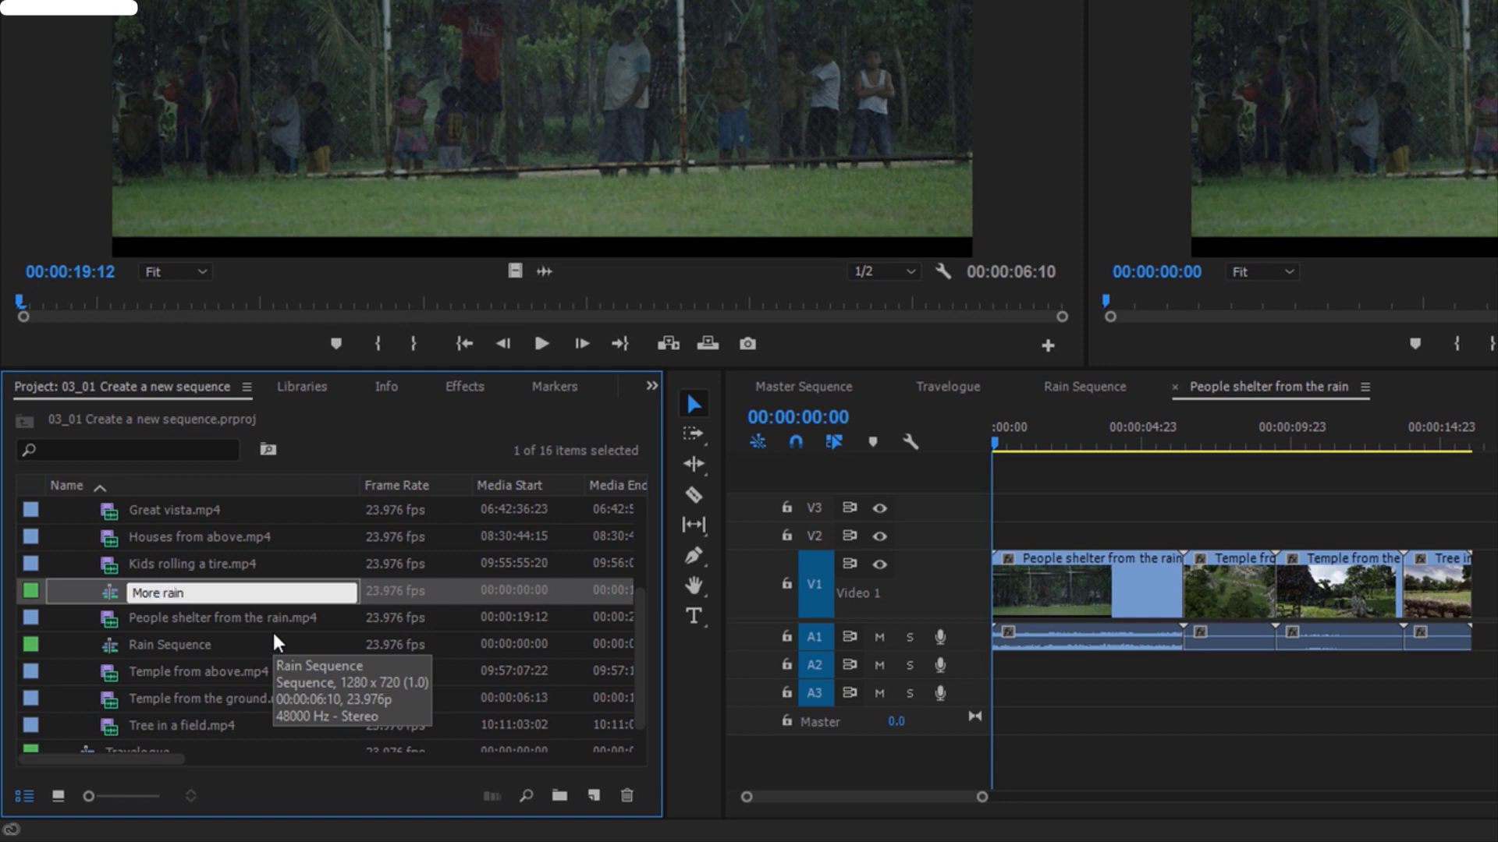
key(Return)
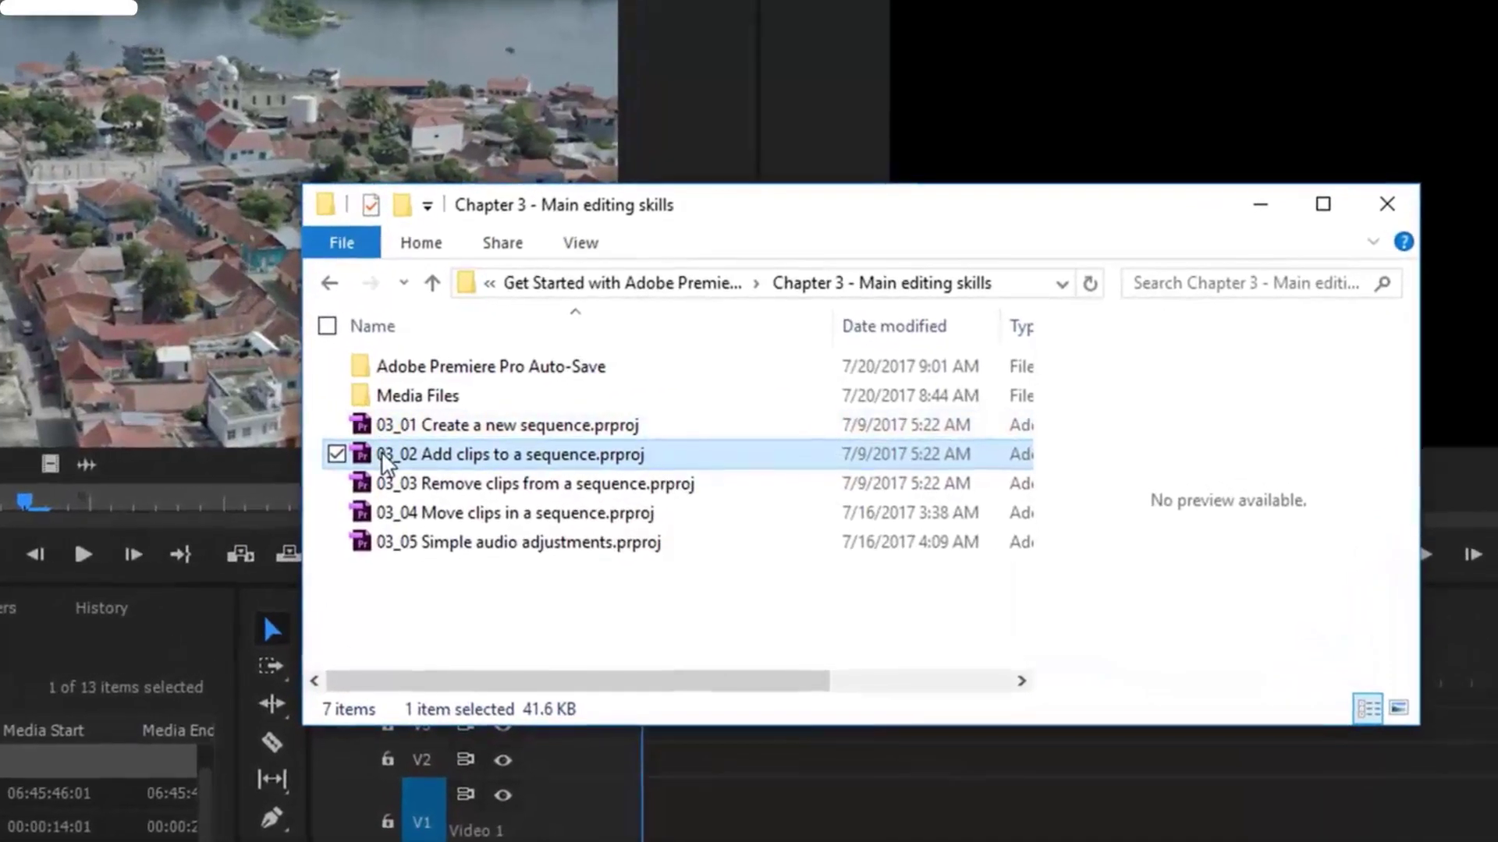
- Open the project 03_02 Add clips to a sequence.prproj and add Football in the rain.mp4 to the start of Travelogue on V1
double_click(537, 460)
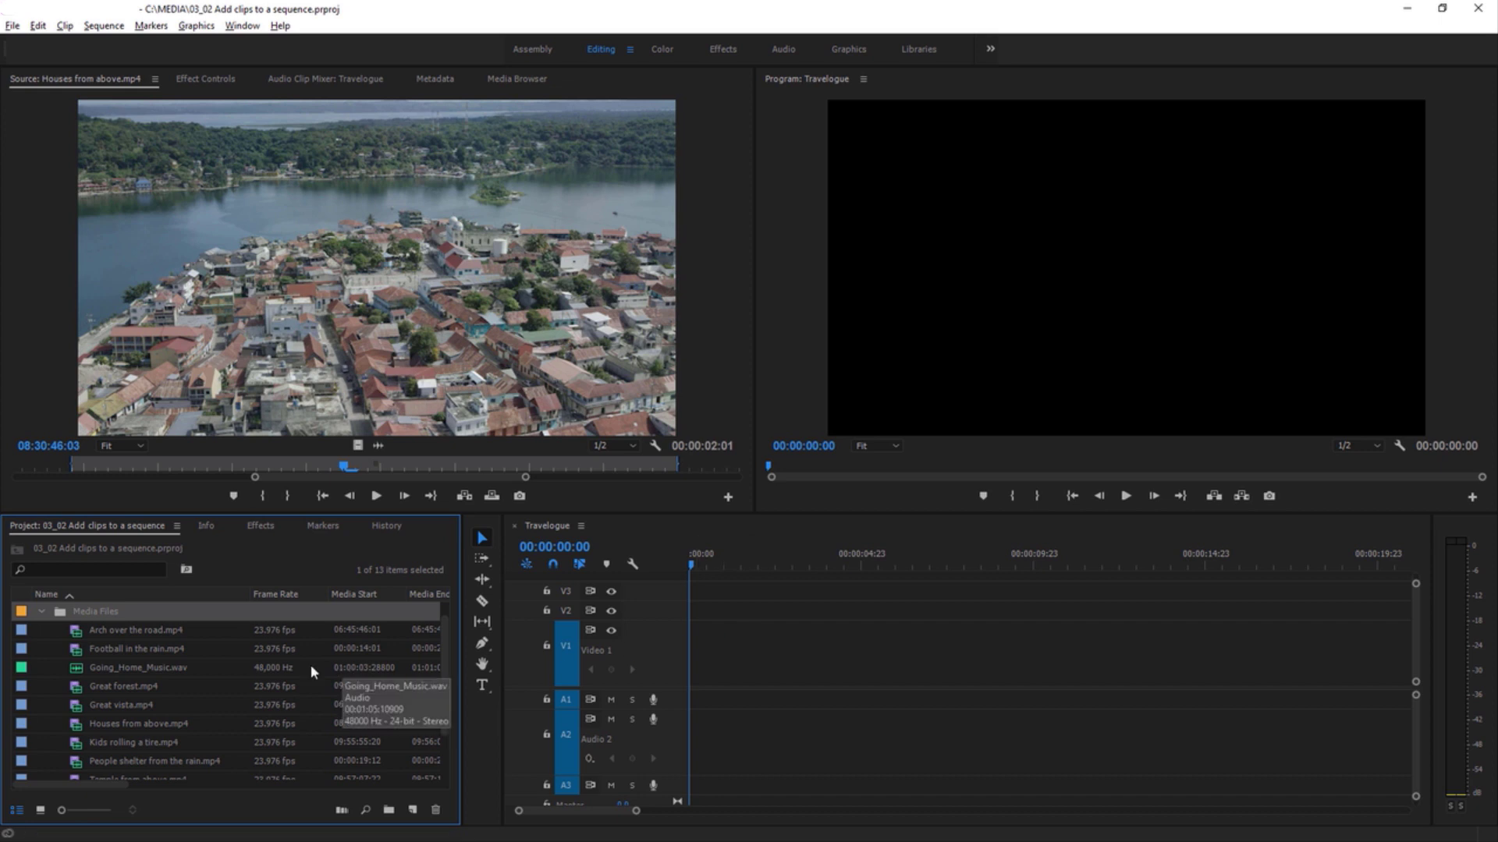
click(79, 656)
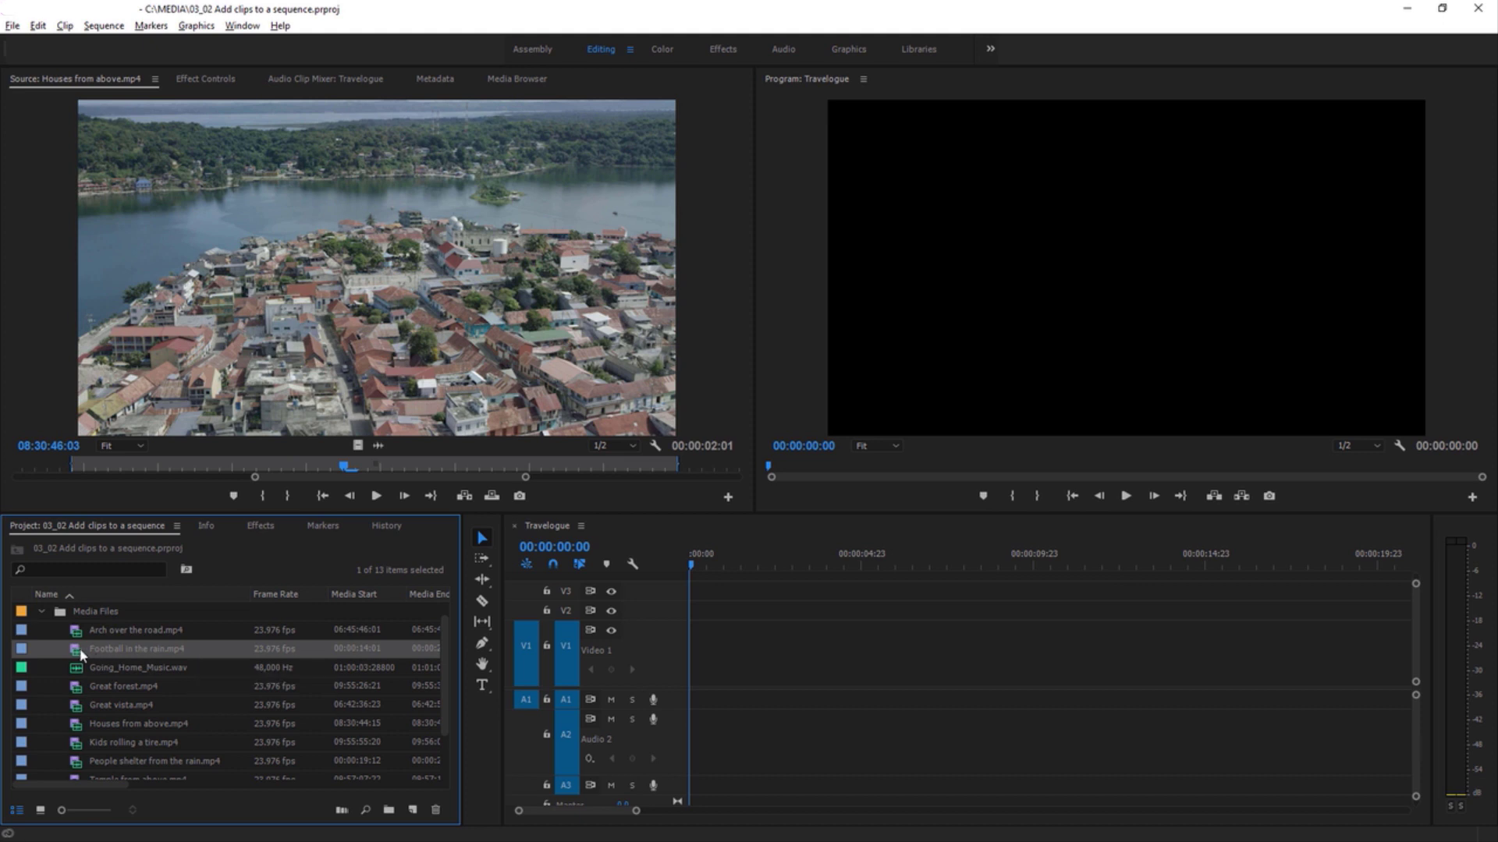
drag(79, 655, 717, 693)
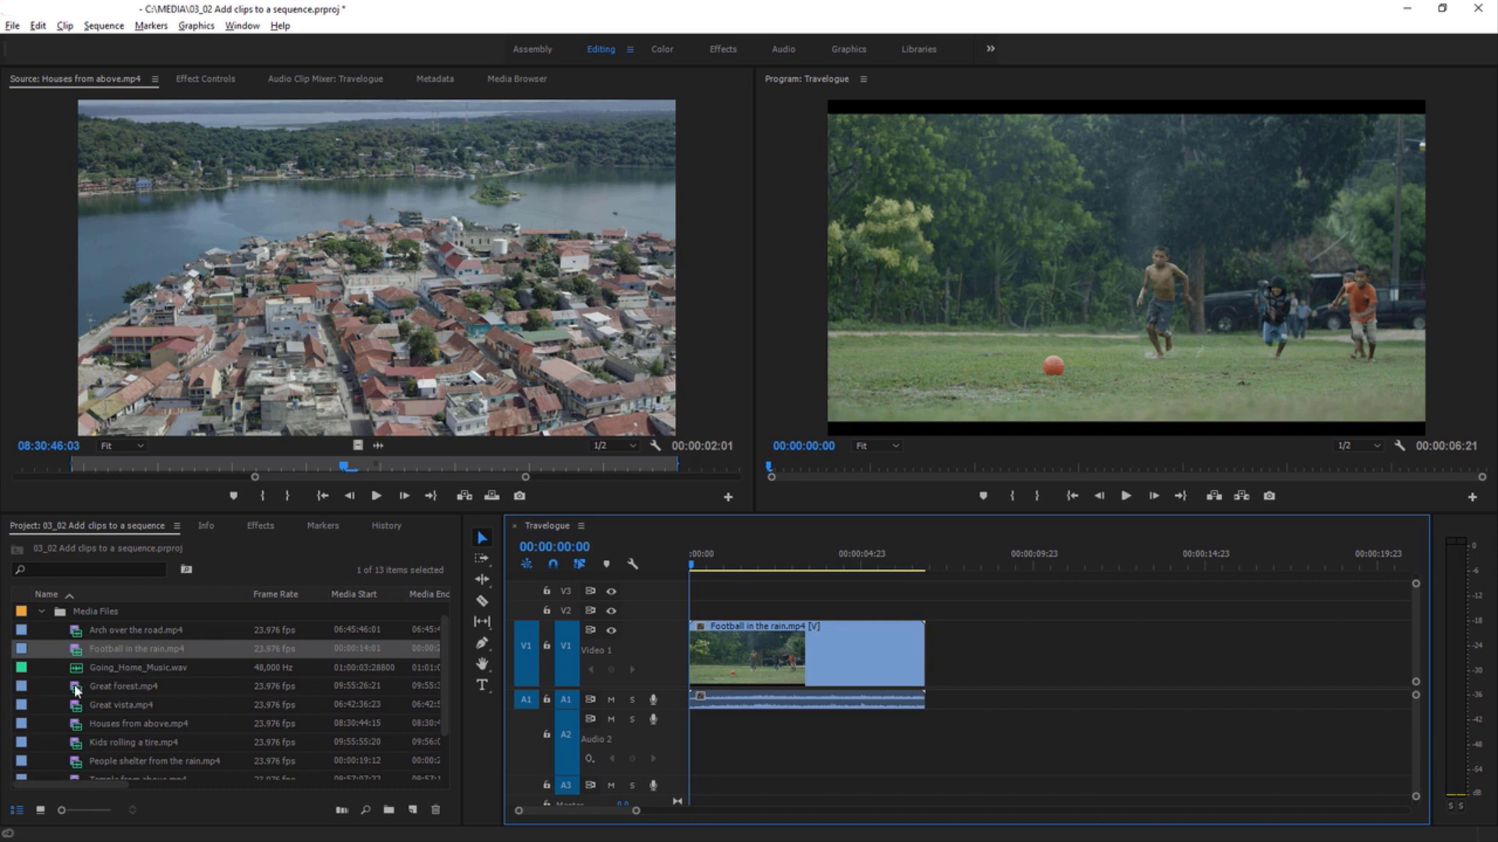
- Place Great forest.mp4 on V2 at about 00:00:04:05, overlapping the end of Football in the rain.mp4, and make track V2 taller
drag(76, 691, 835, 619)
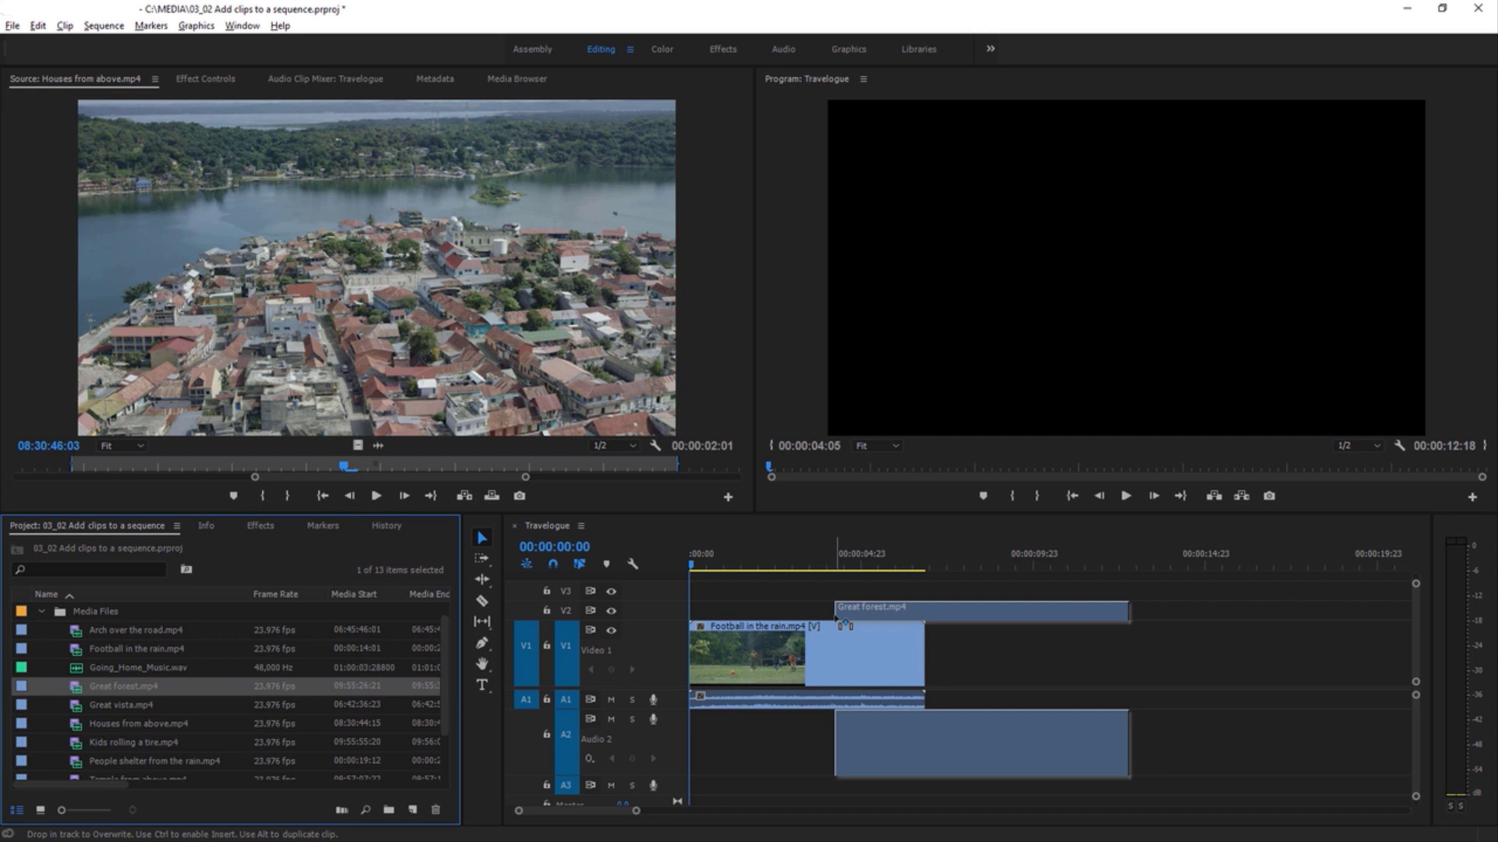
drag(839, 622, 839, 622)
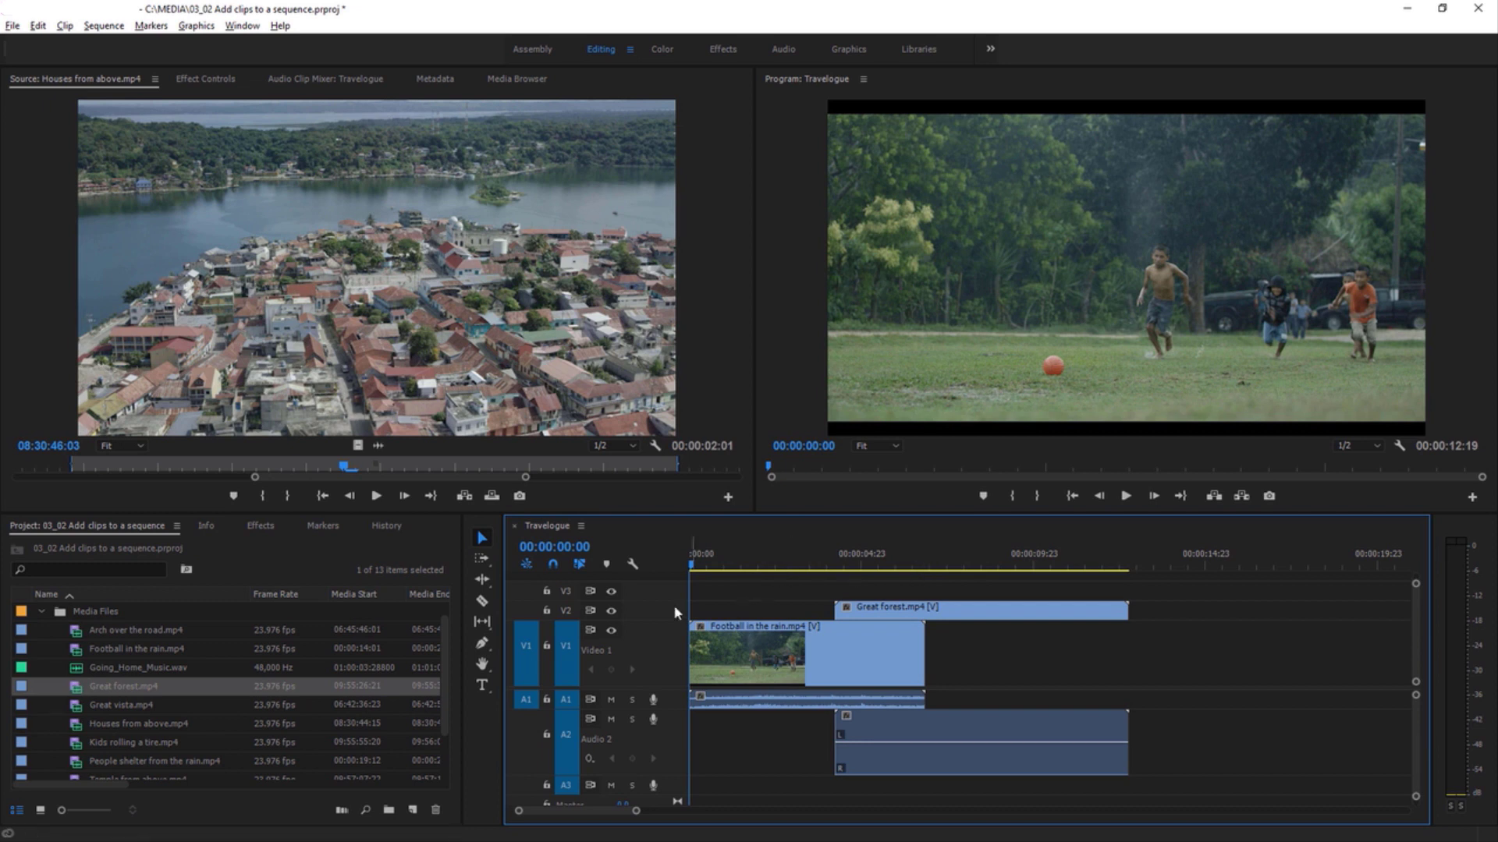
drag(672, 582, 672, 587)
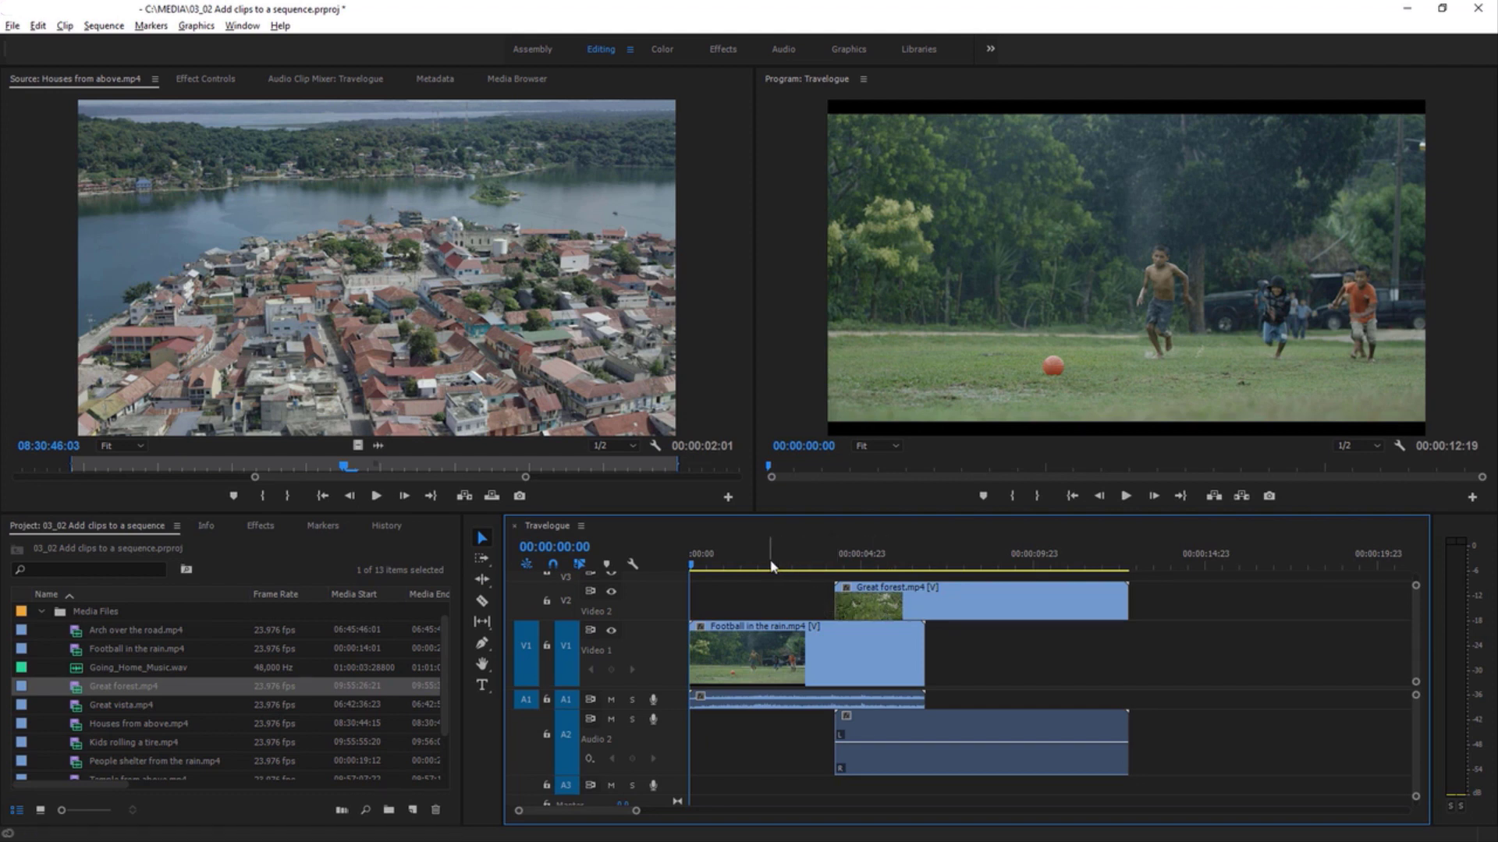
- Scrub the Travelogue playhead to 00:00:04:11 to view where Great forest.mp4 overlaps the football clip
click(775, 563)
drag(780, 567, 842, 575)
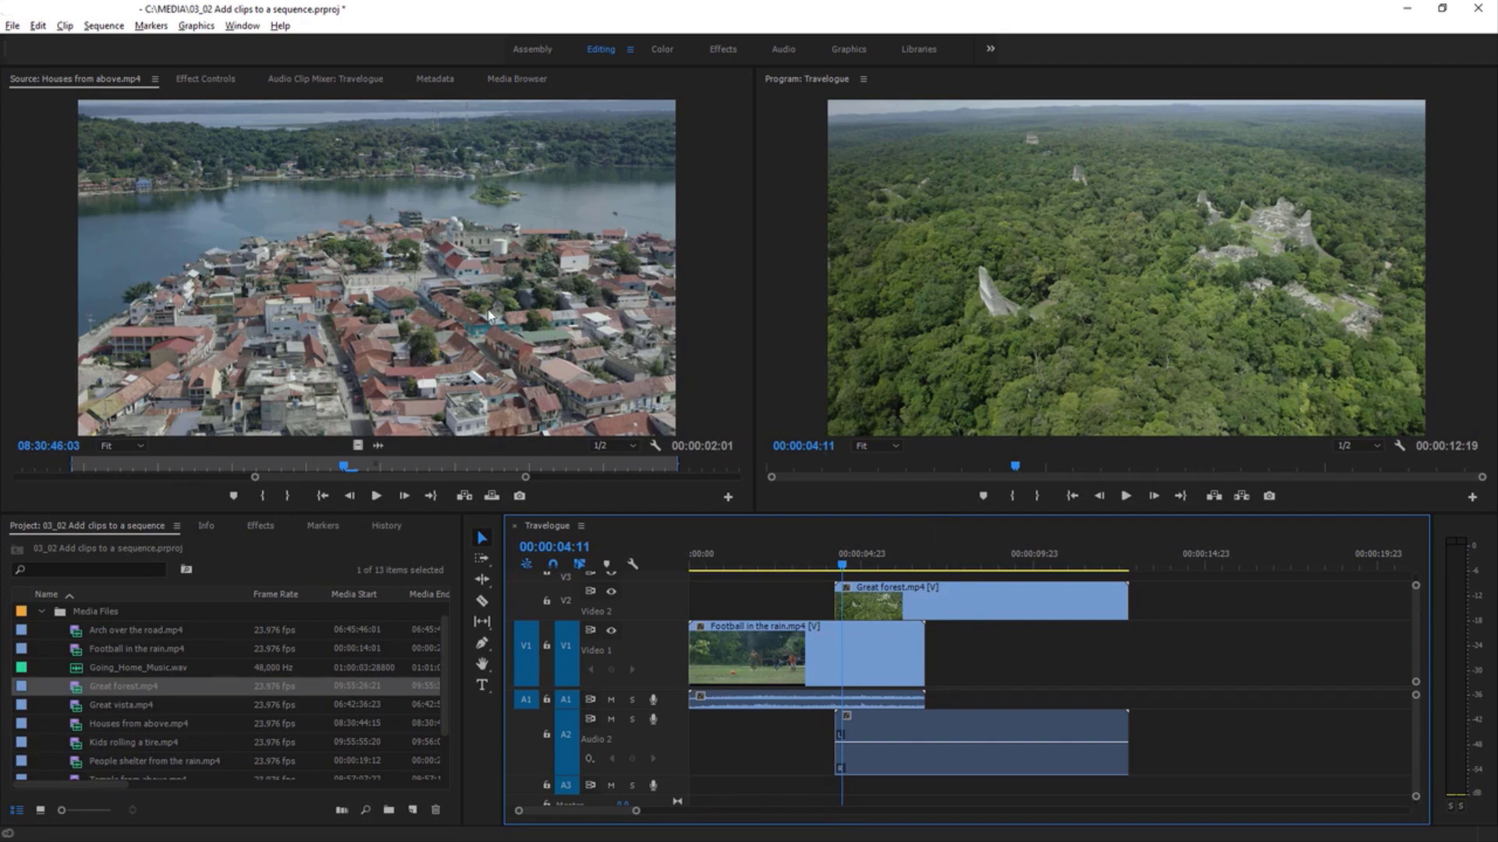
- Add Houses from above.mp4 from the Source Monitor to V1 near the end of Great forest.mp4, and place it again further along the track
drag(487, 316, 1123, 667)
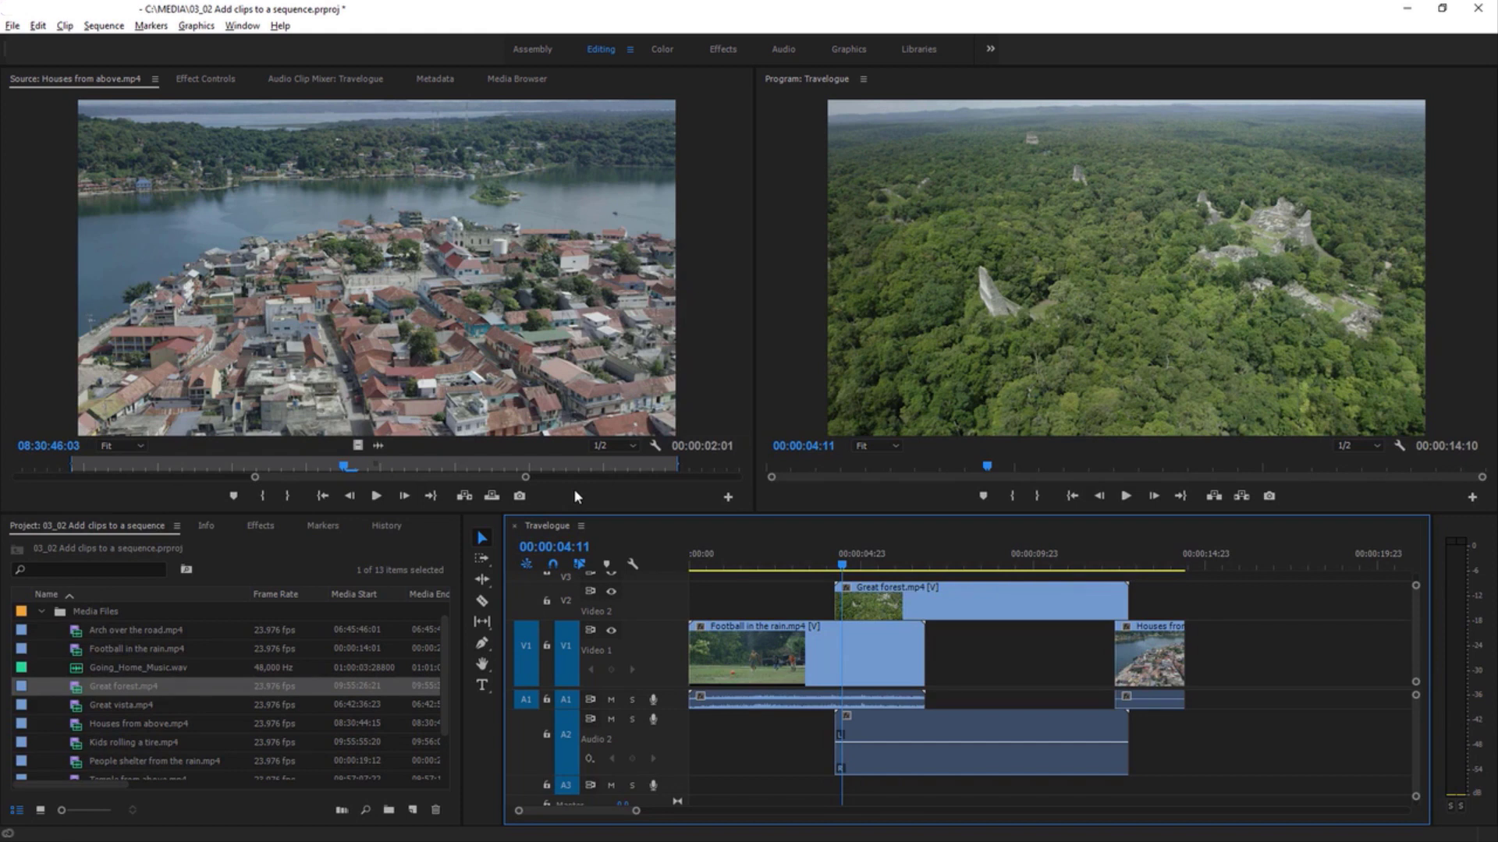
click(280, 553)
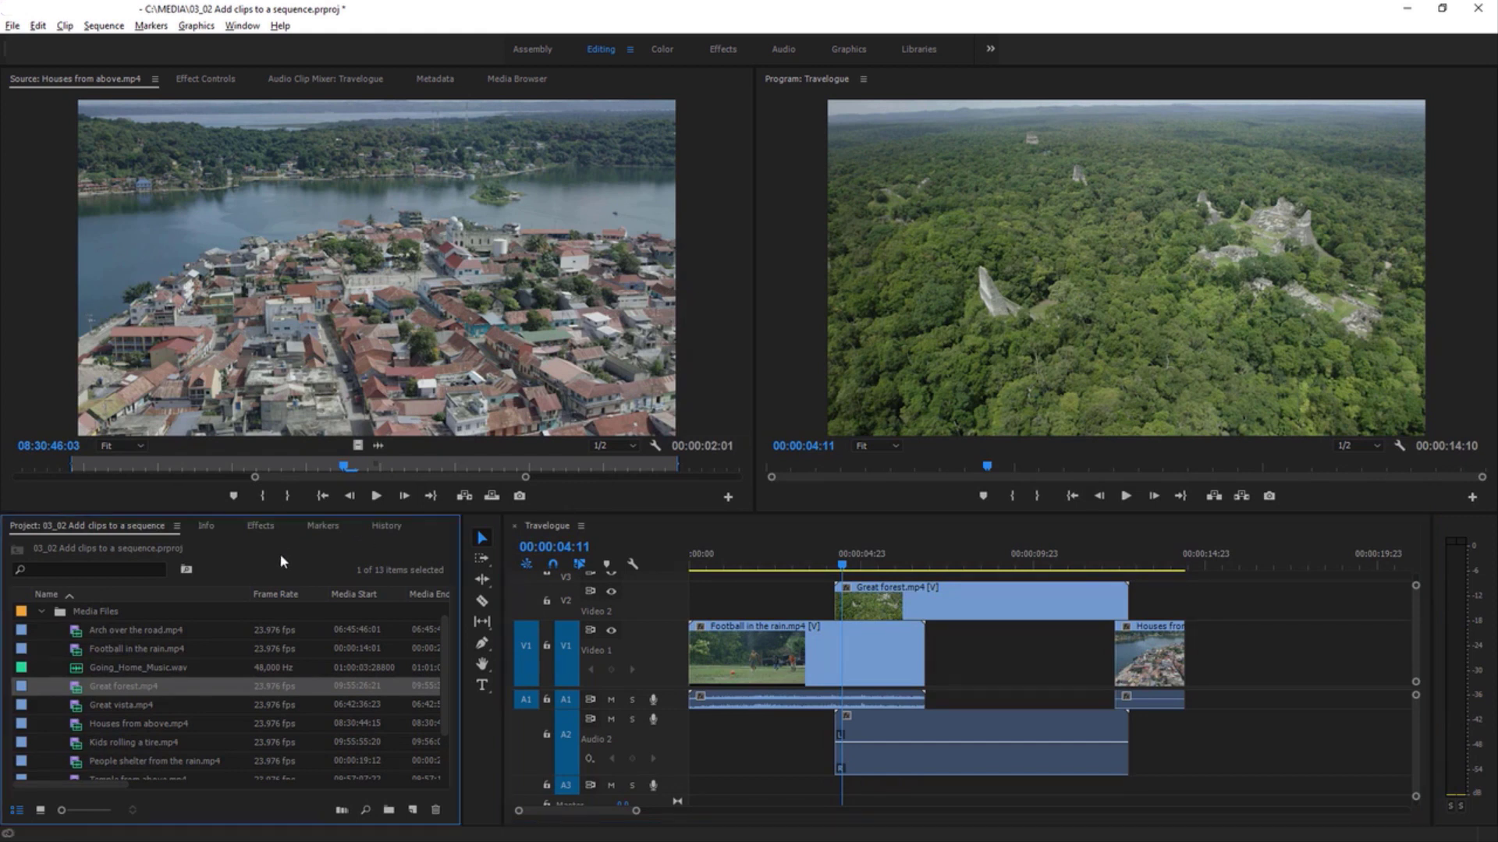
click(522, 352)
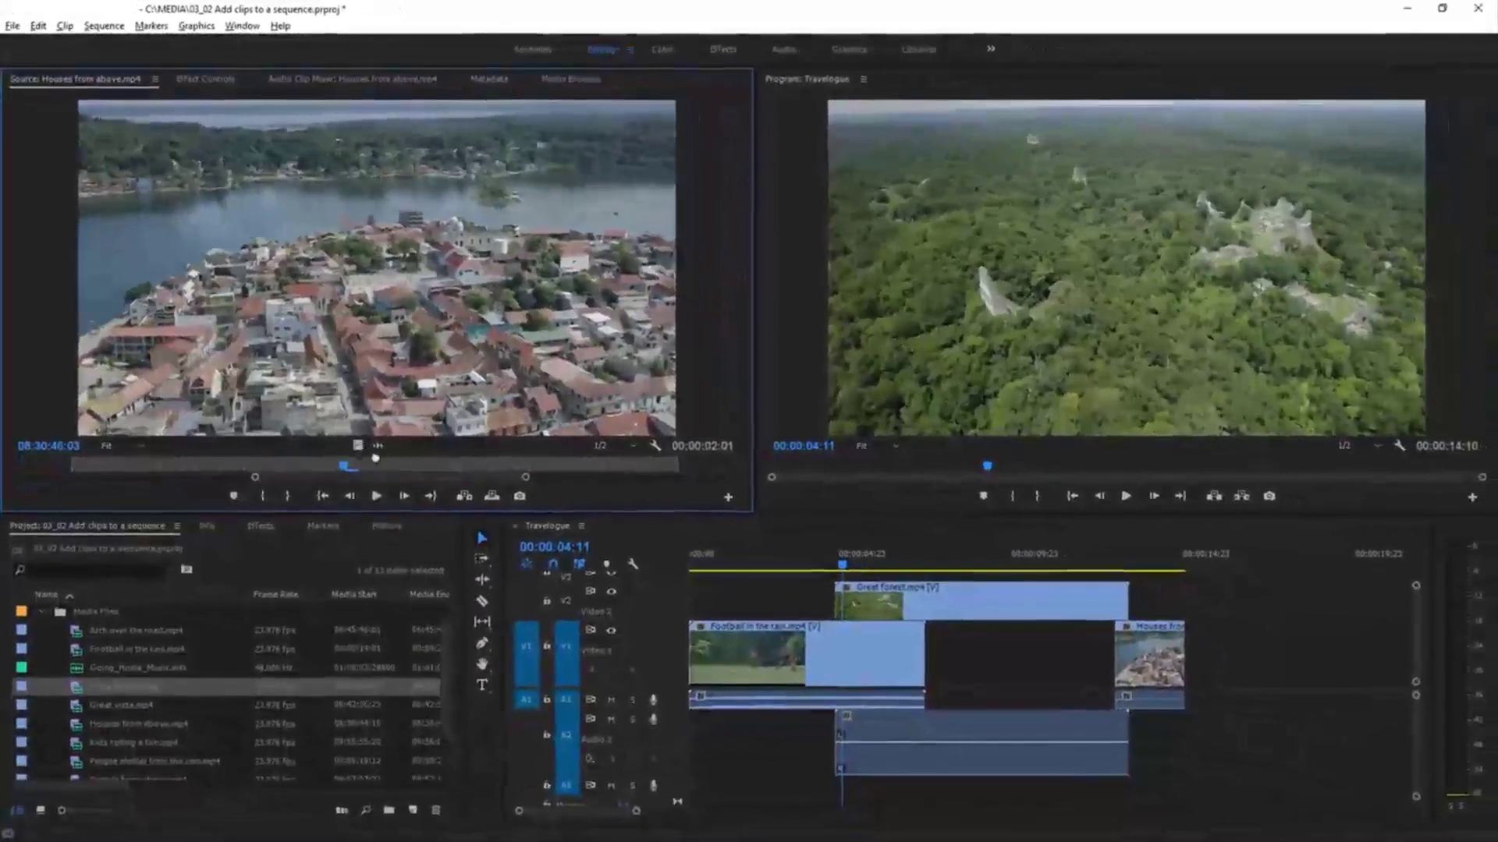
drag(369, 460, 1230, 678)
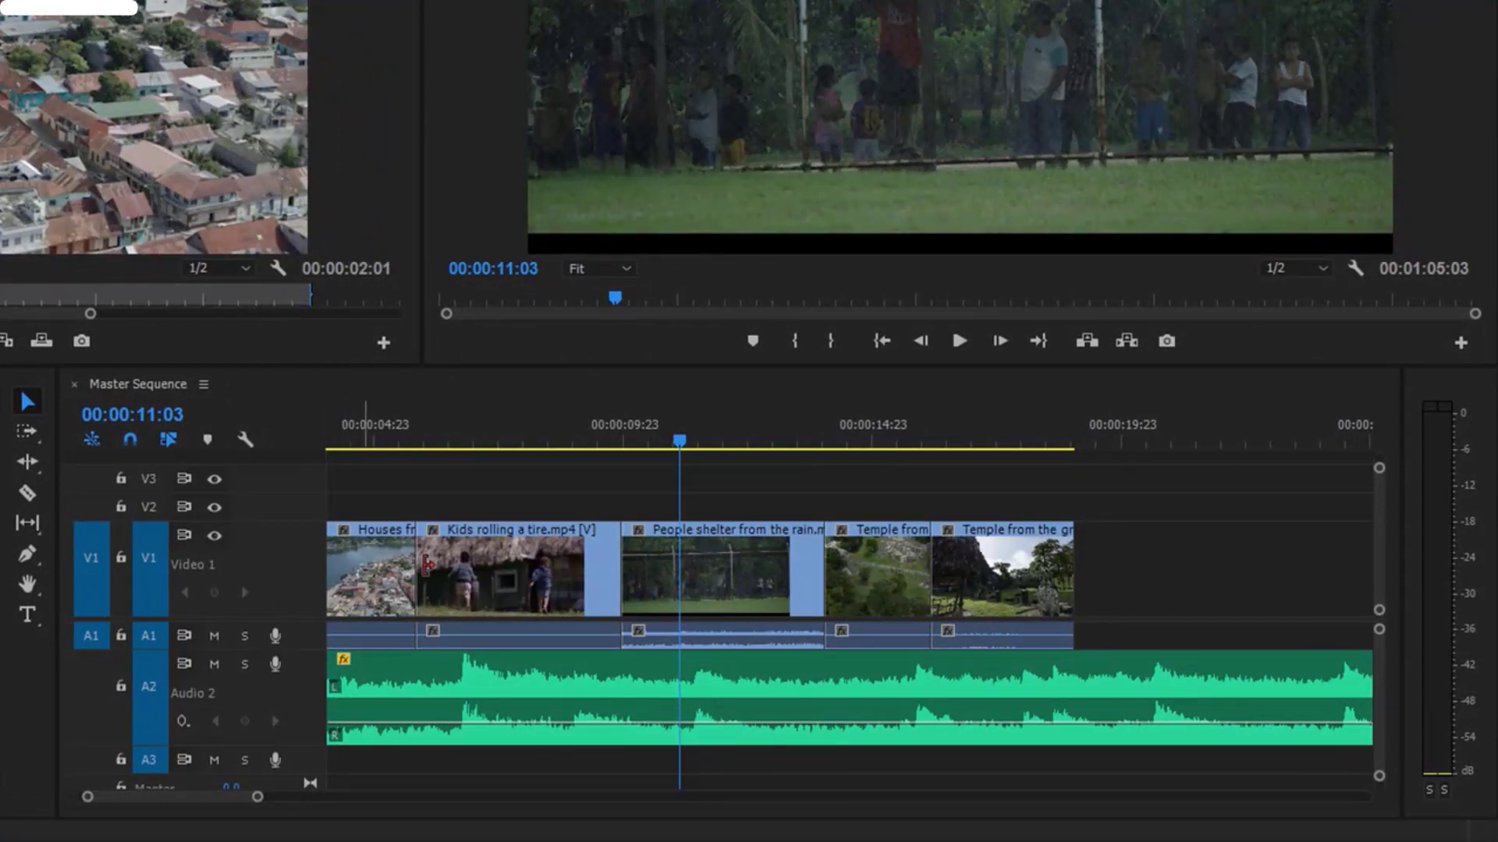
- Delete the Kids rolling a tire.mp4 clip from Master Sequence without closing the gap
click(465, 554)
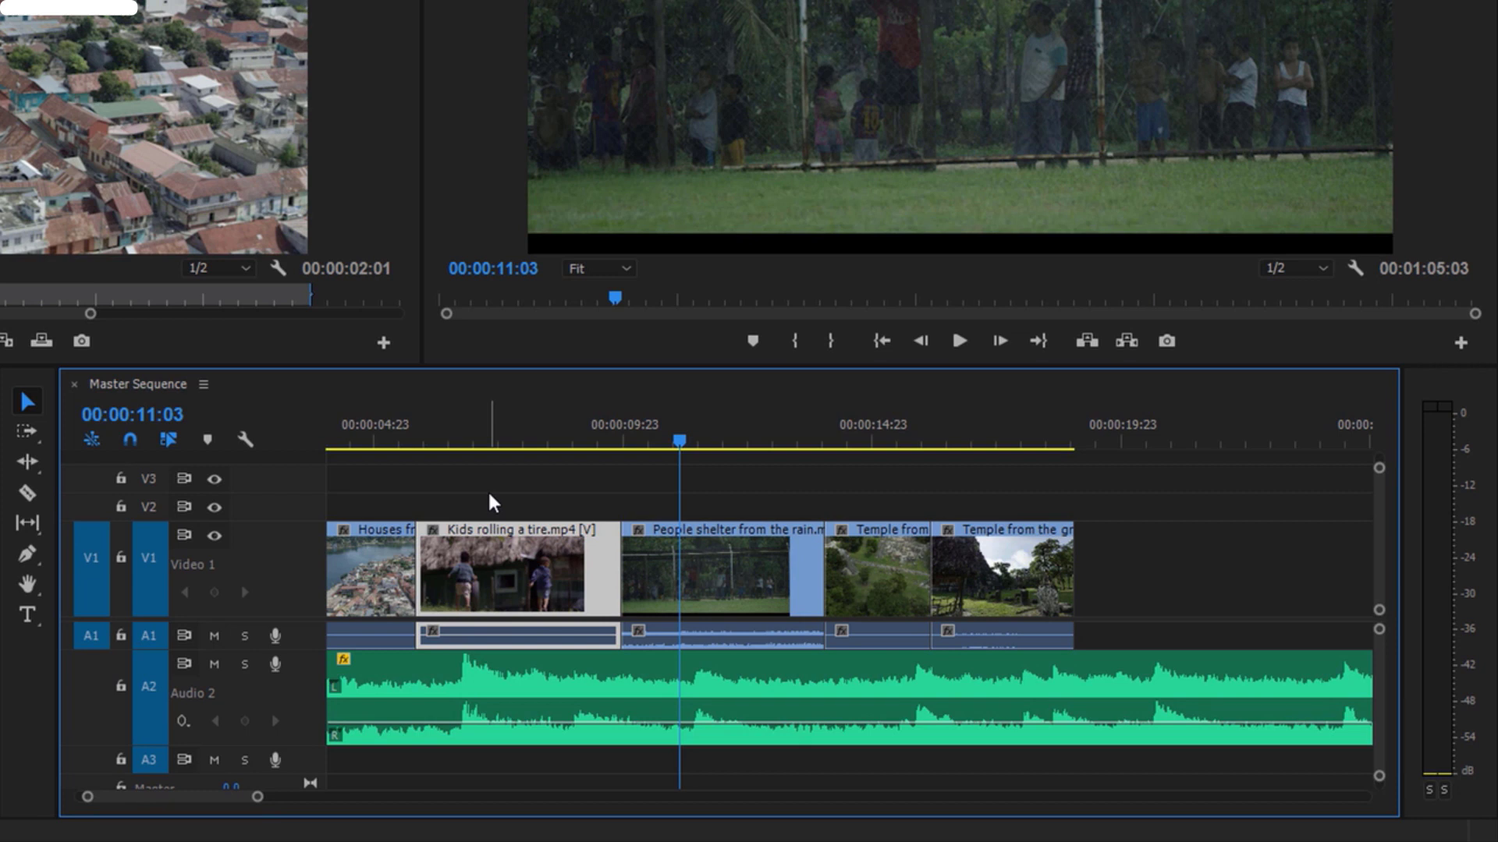
key(Delete)
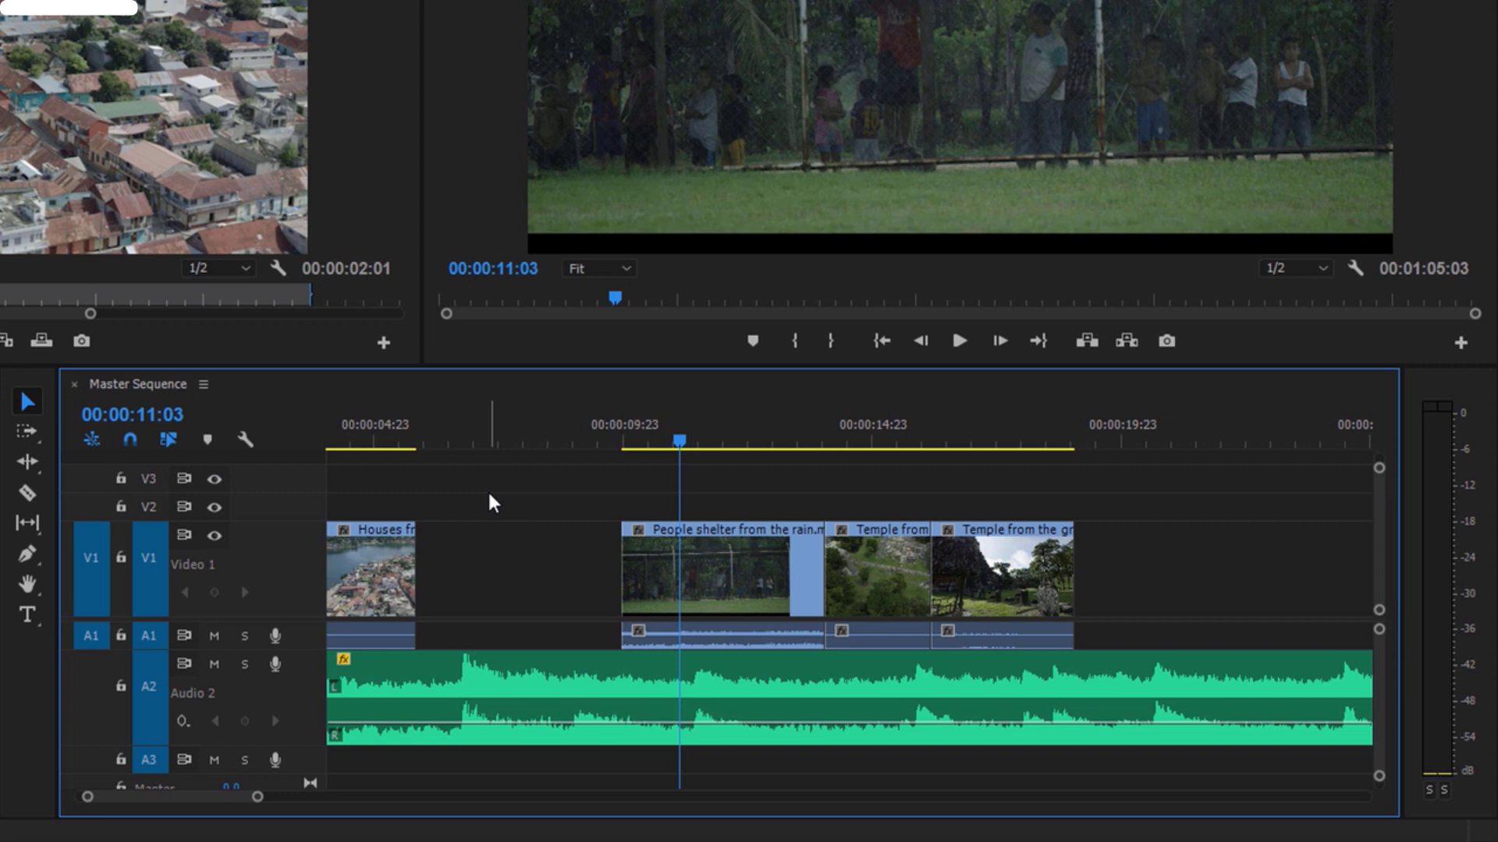
- Undo the last clip deletion, ripple delete Kids rolling a tire.mp4 from V1 to close its gap, and undo that removal as well
key(ctrl+z)
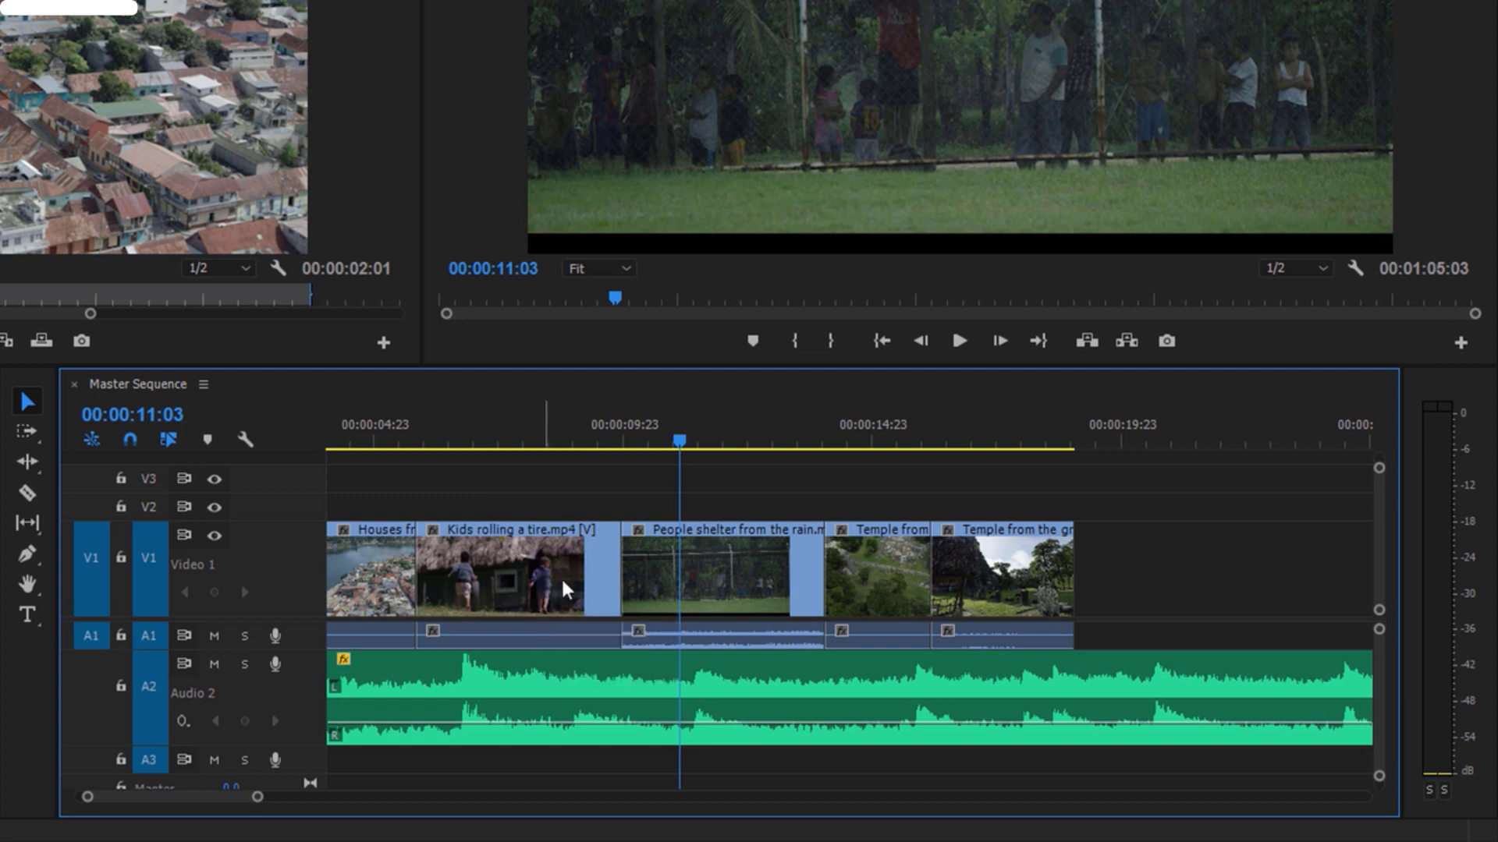
click(514, 555)
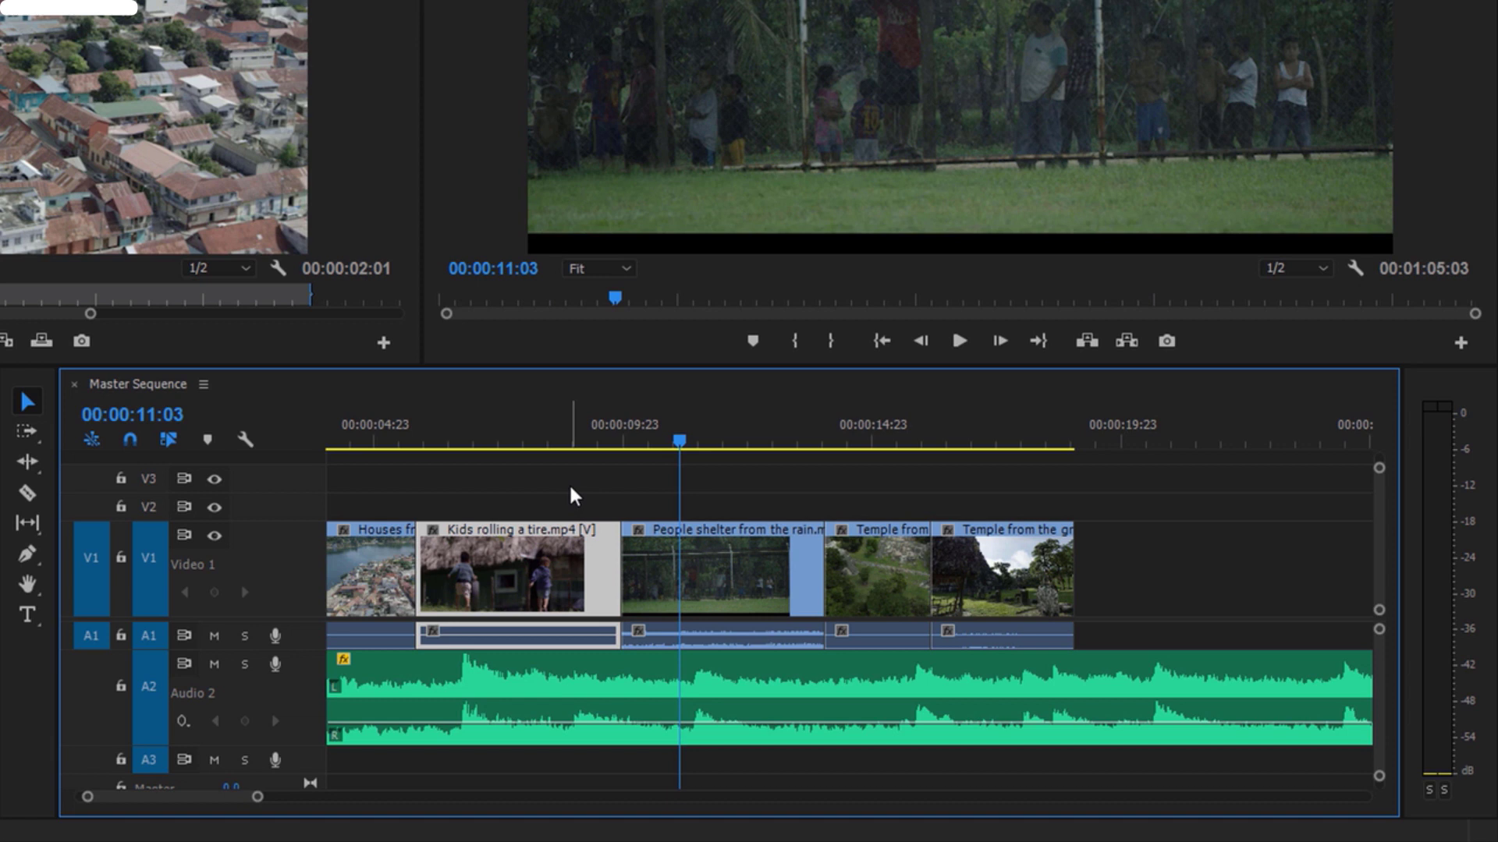
mouse_move(508, 560)
key(shift+Delete)
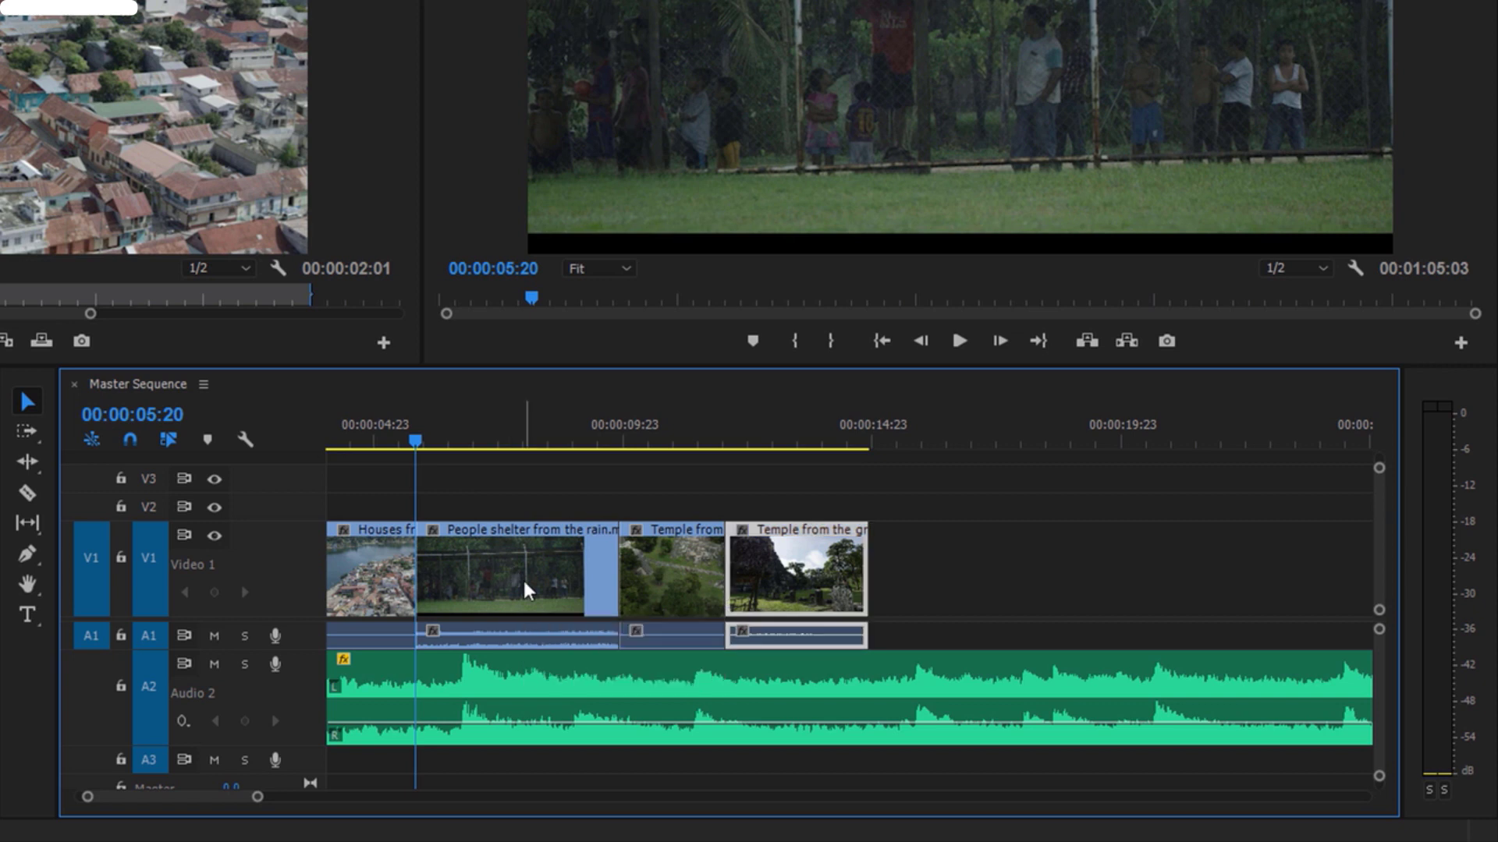
key(ctrl+z)
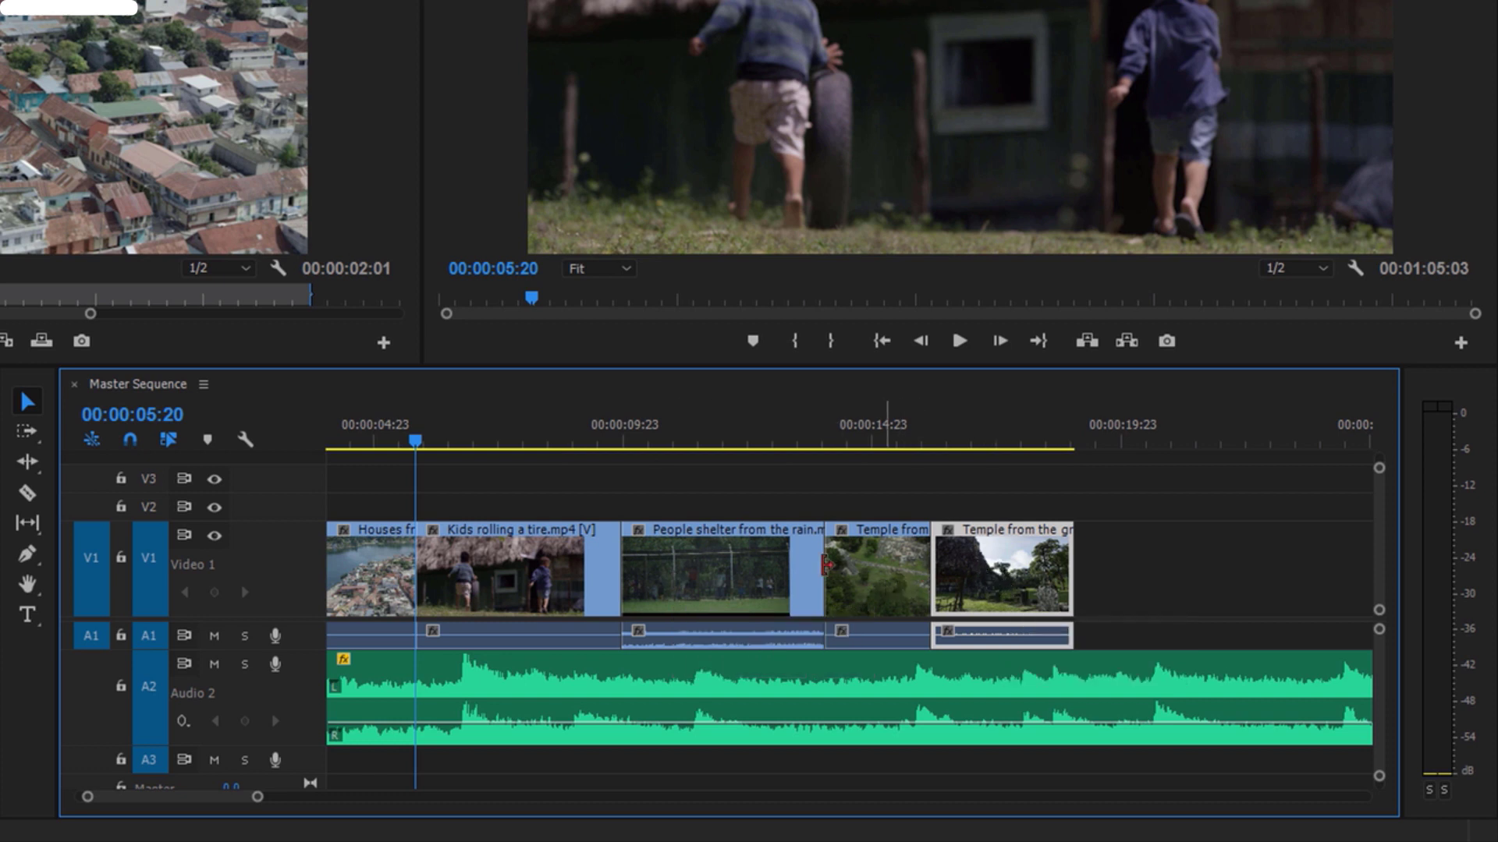
- Delete the Houses from above, People shelter from the rain and Temple from the ground clips together, leaving gaps, and undo the deletion
click(717, 568)
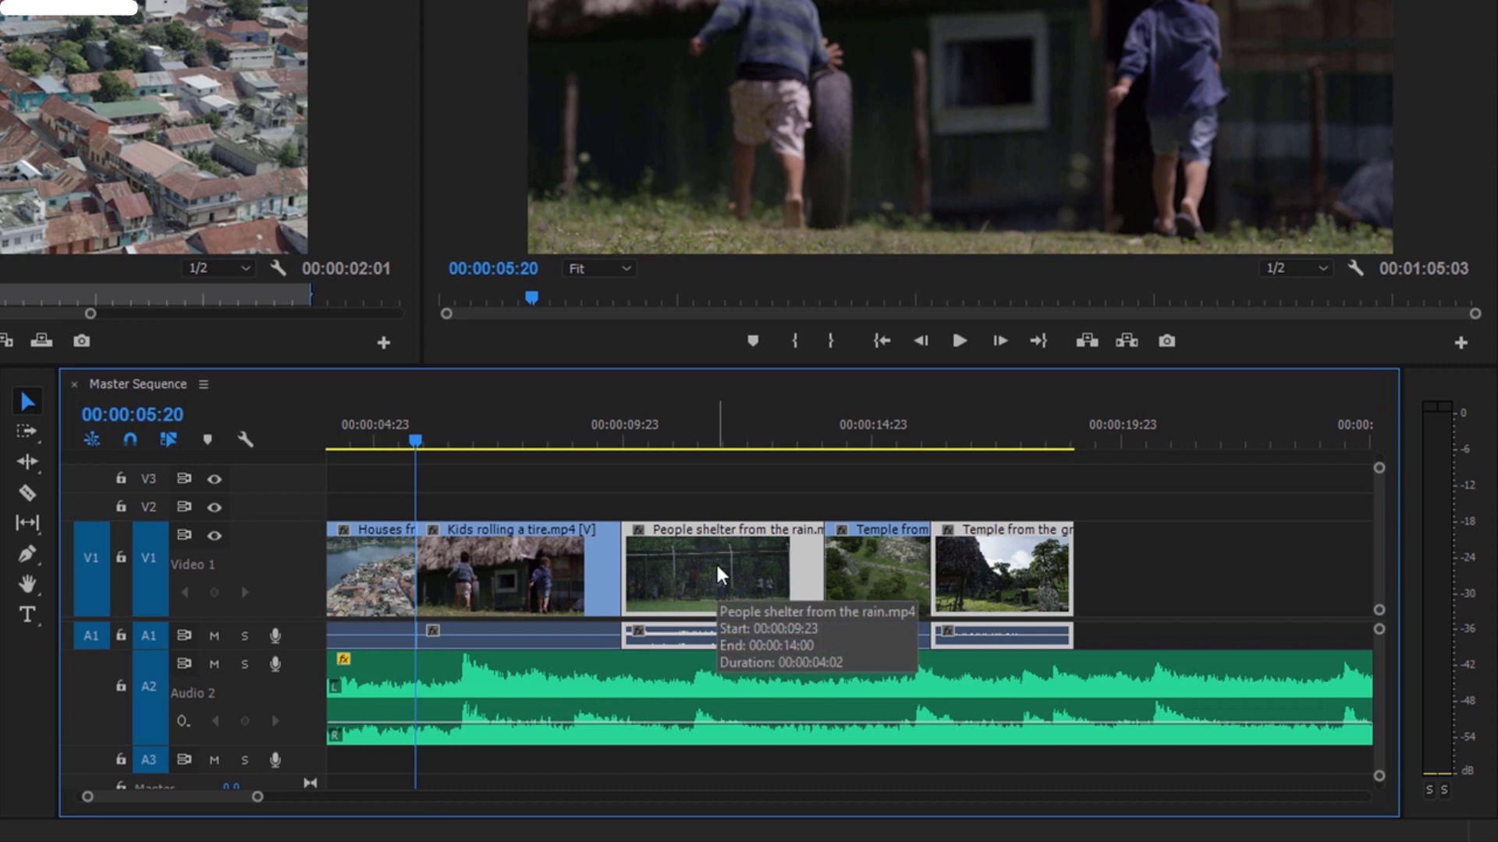
shift+click(374, 565)
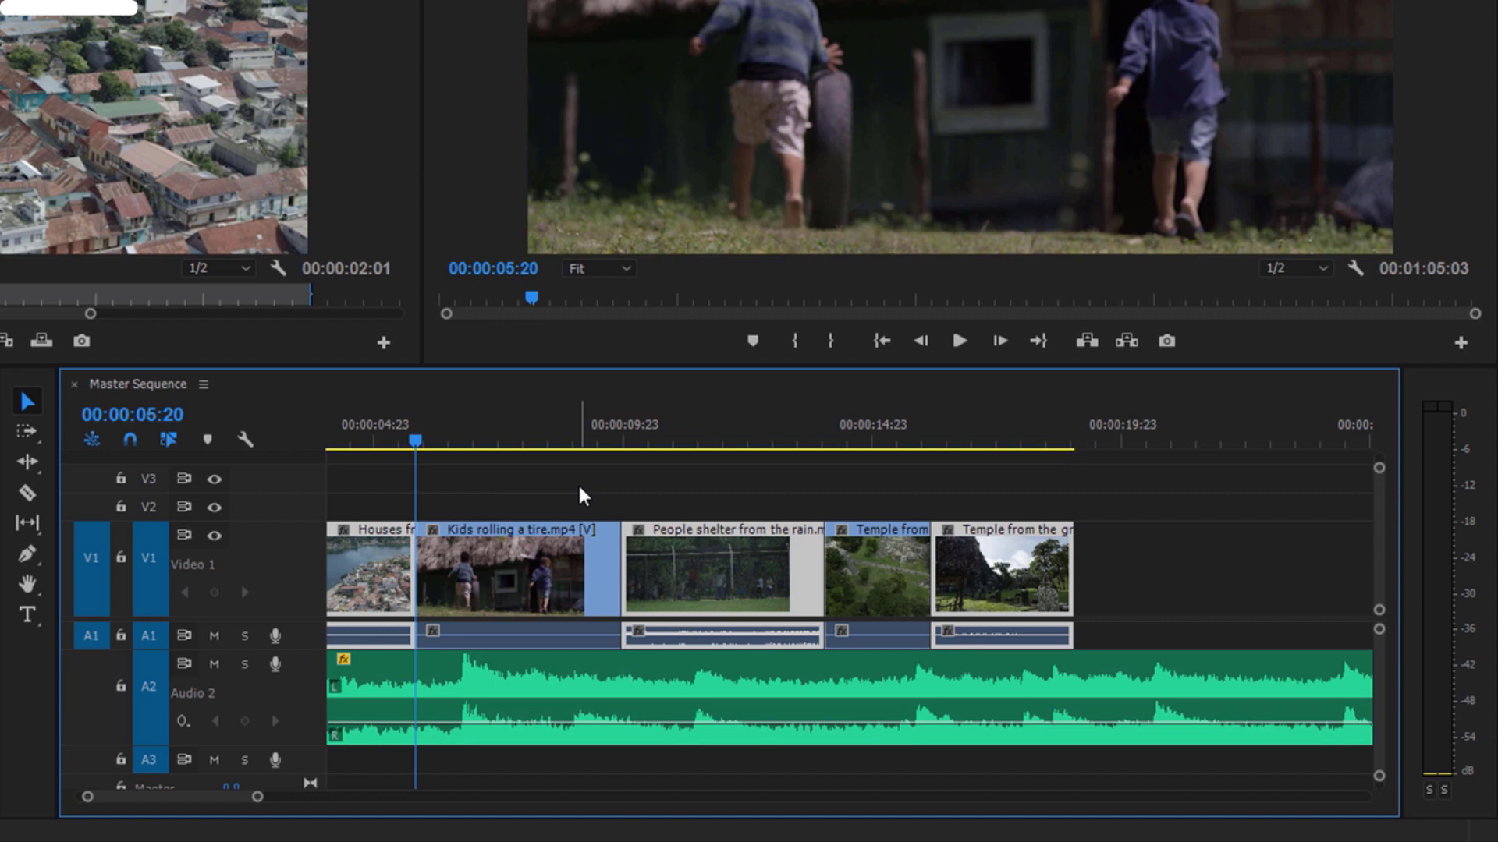
key(Delete)
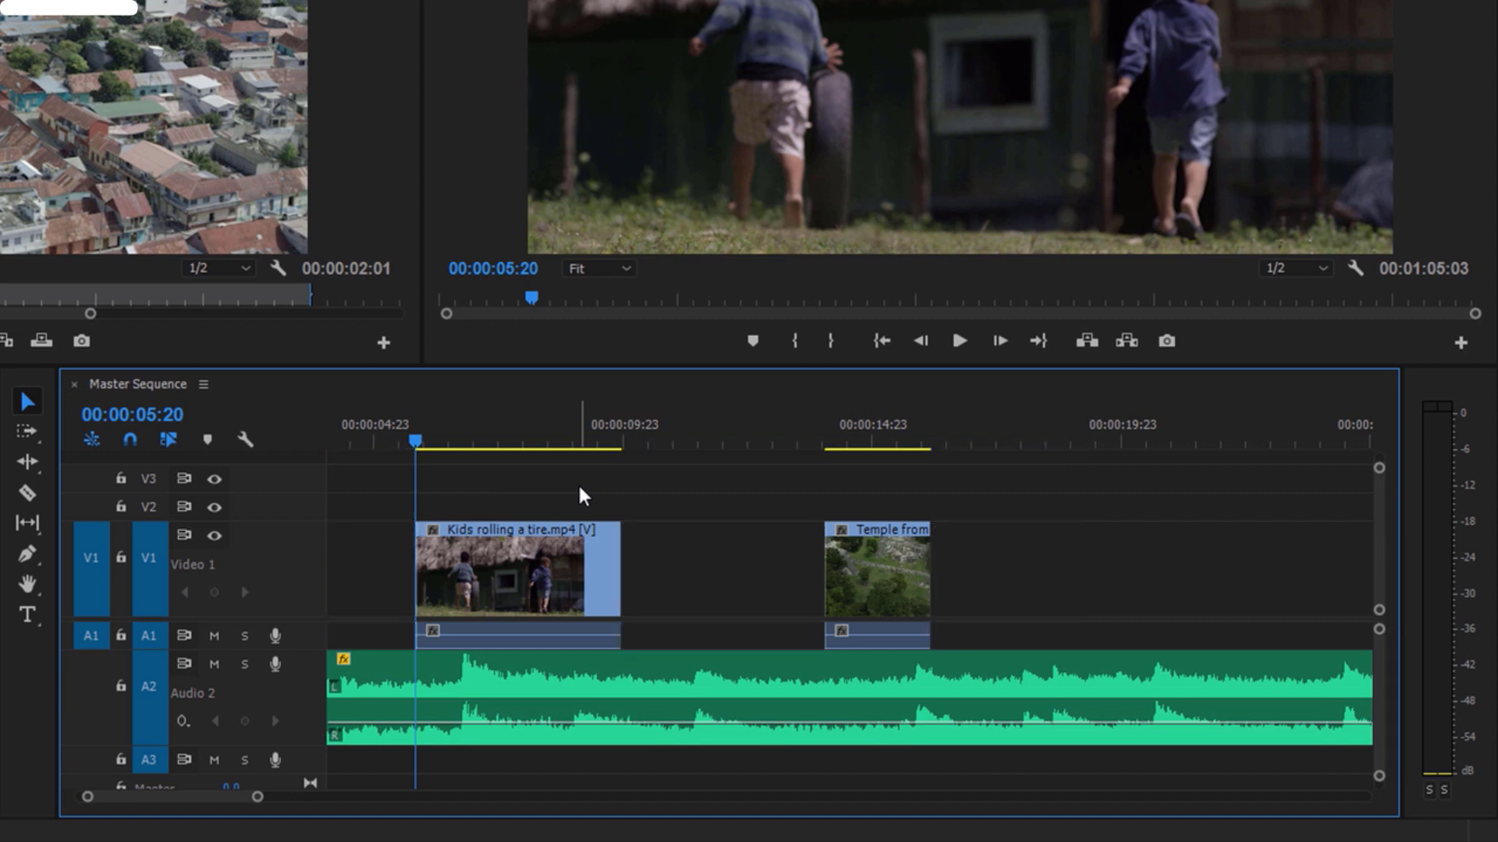
key(ctrl+z)
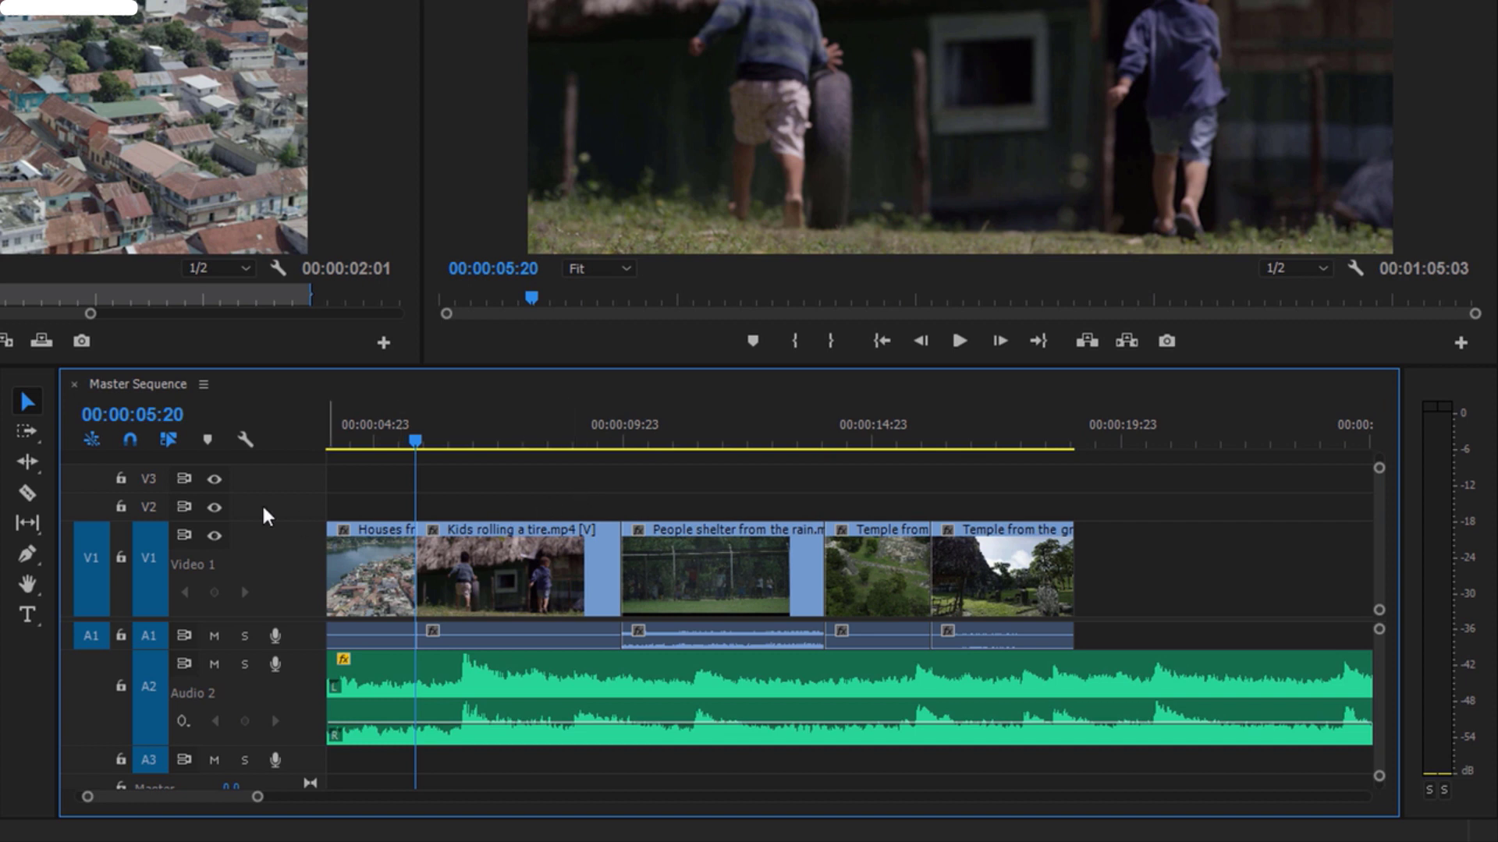
- Use Track Select Forward to delete everything from Kids rolling a tire.mp4 onward on all tracks, including A2, and undo the deletion
click(28, 432)
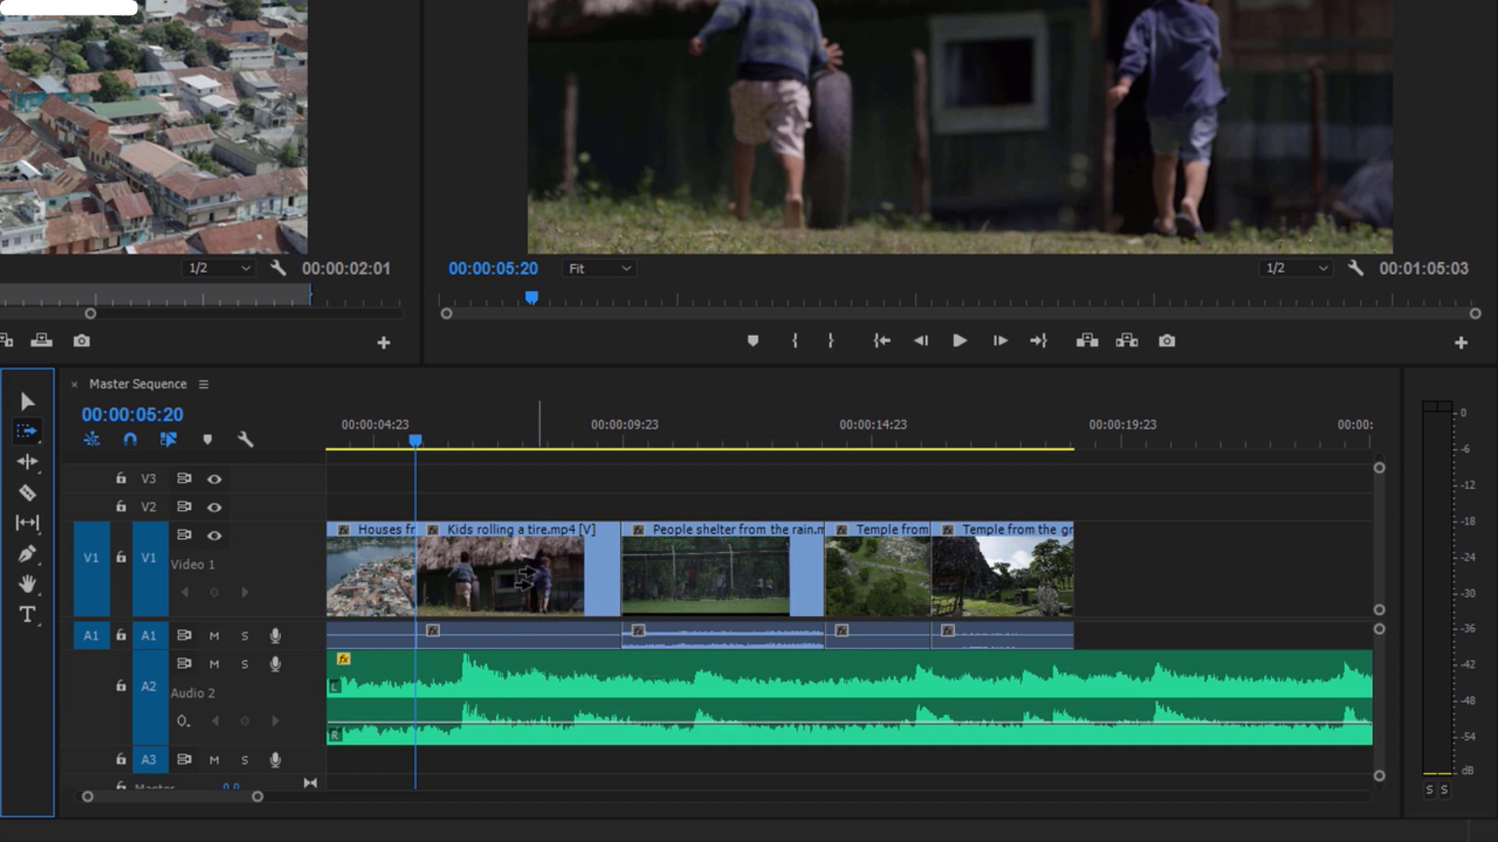
click(522, 578)
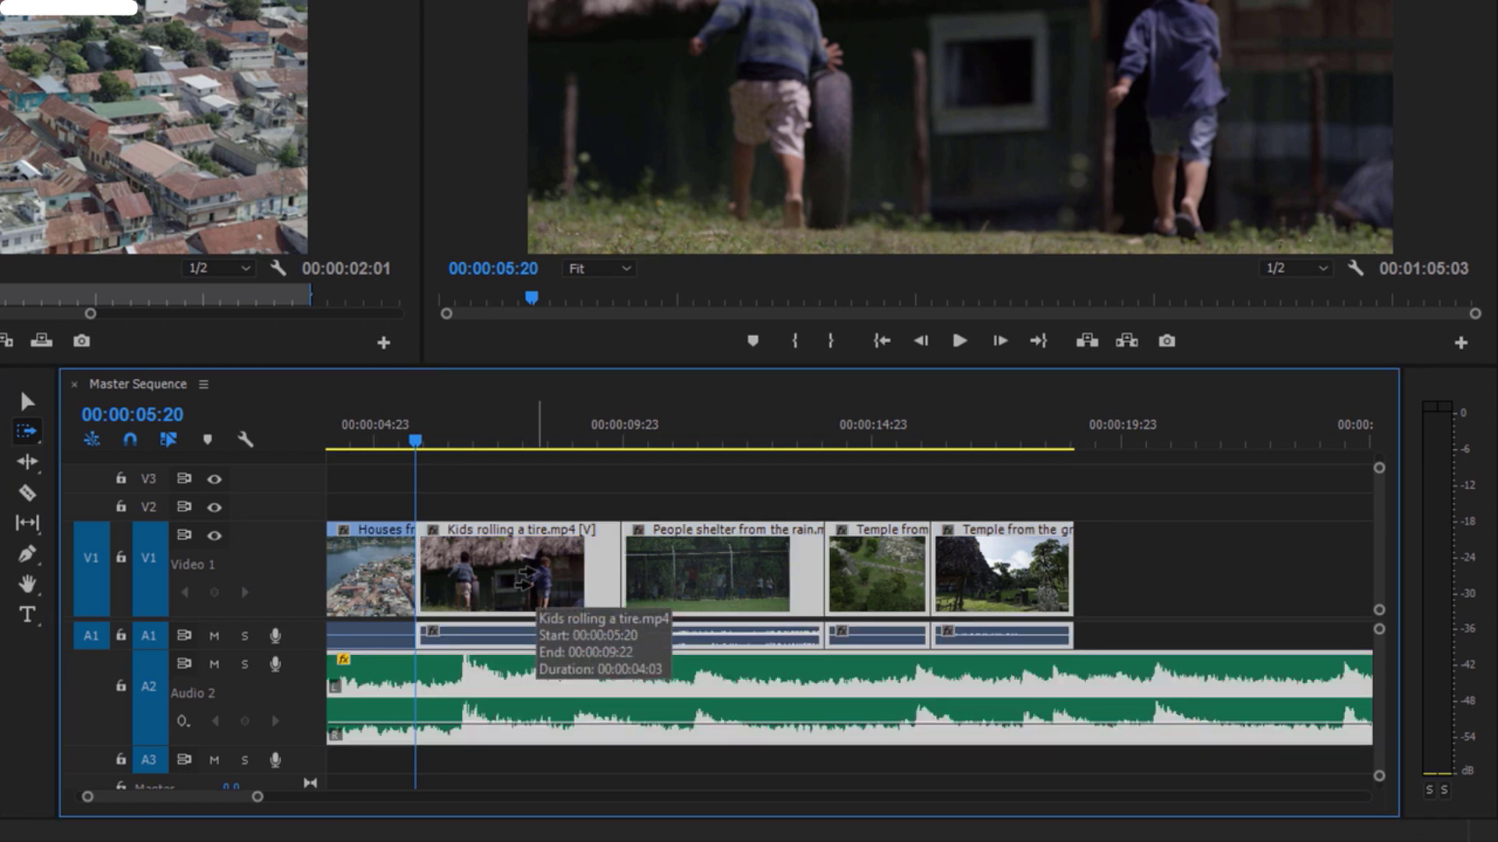
key(Delete)
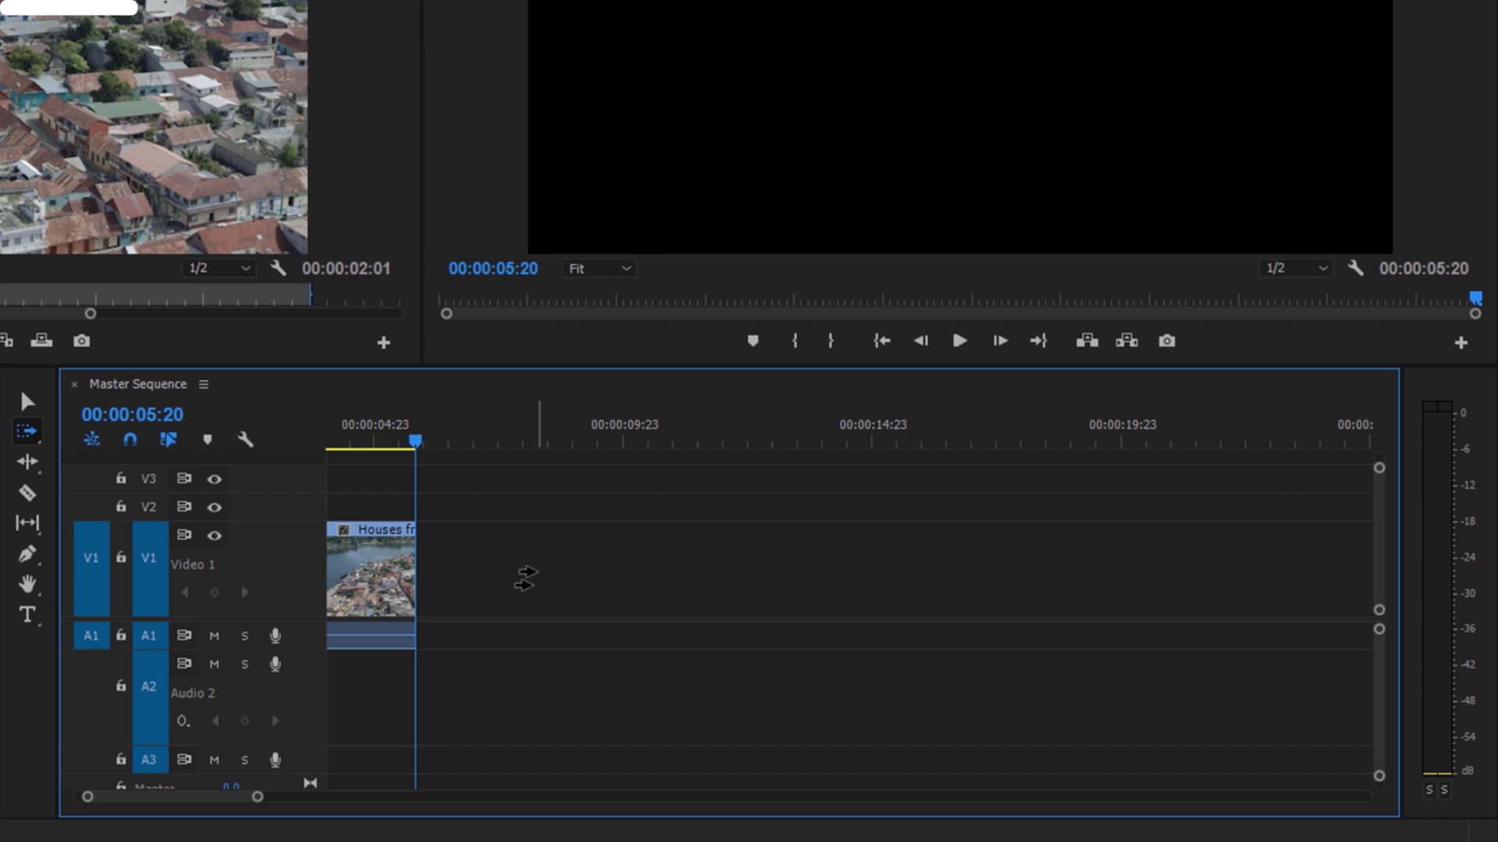
key(ctrl+z)
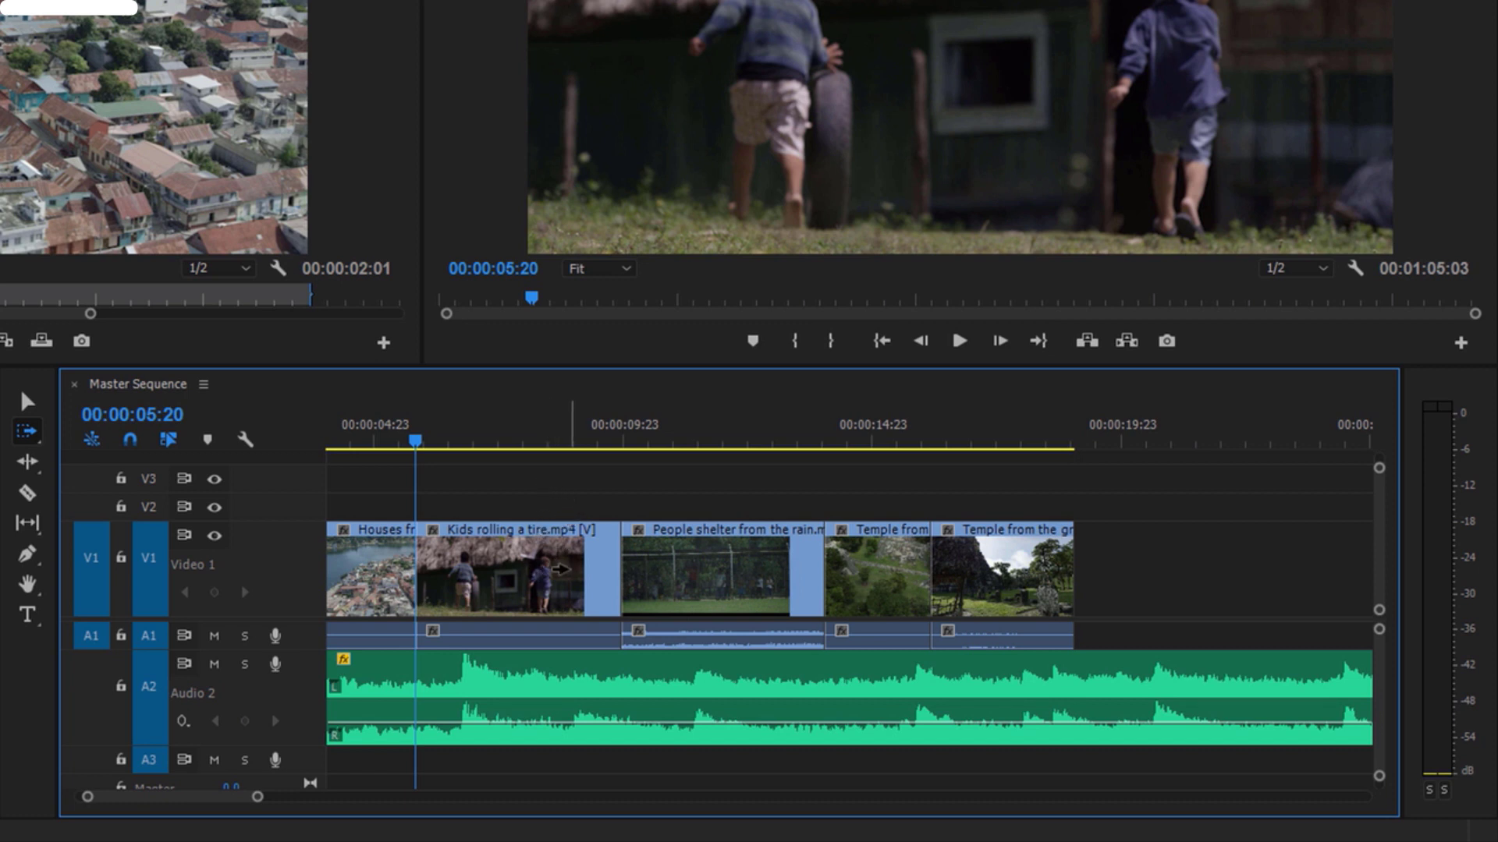
- With Linked Selection on, select the V1 clips and their linked audio from People shelter from the rain.mp4 onward, excluding A2, and delete them
click(561, 569)
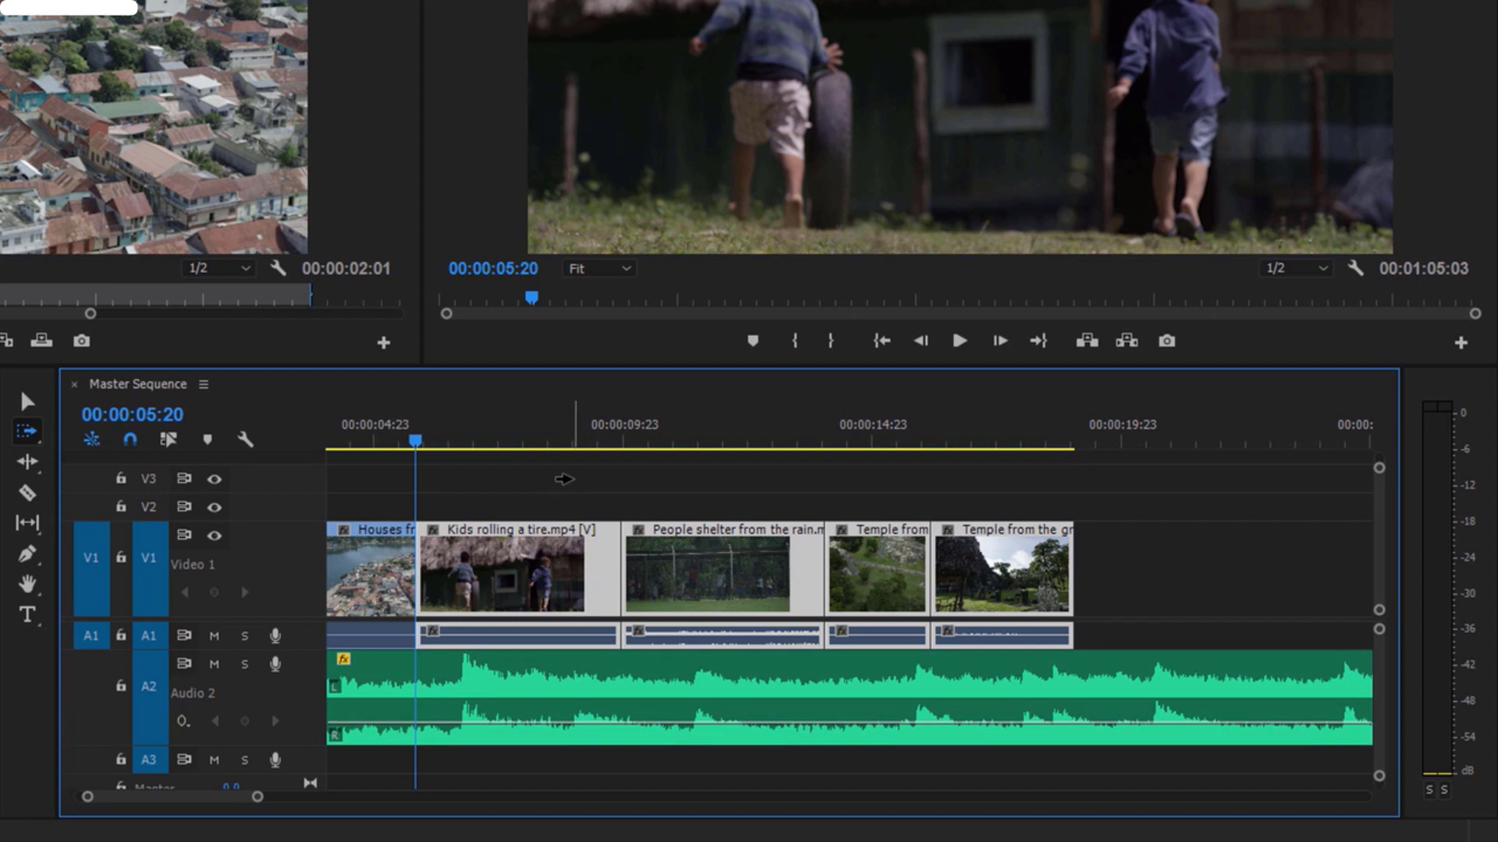
click(668, 557)
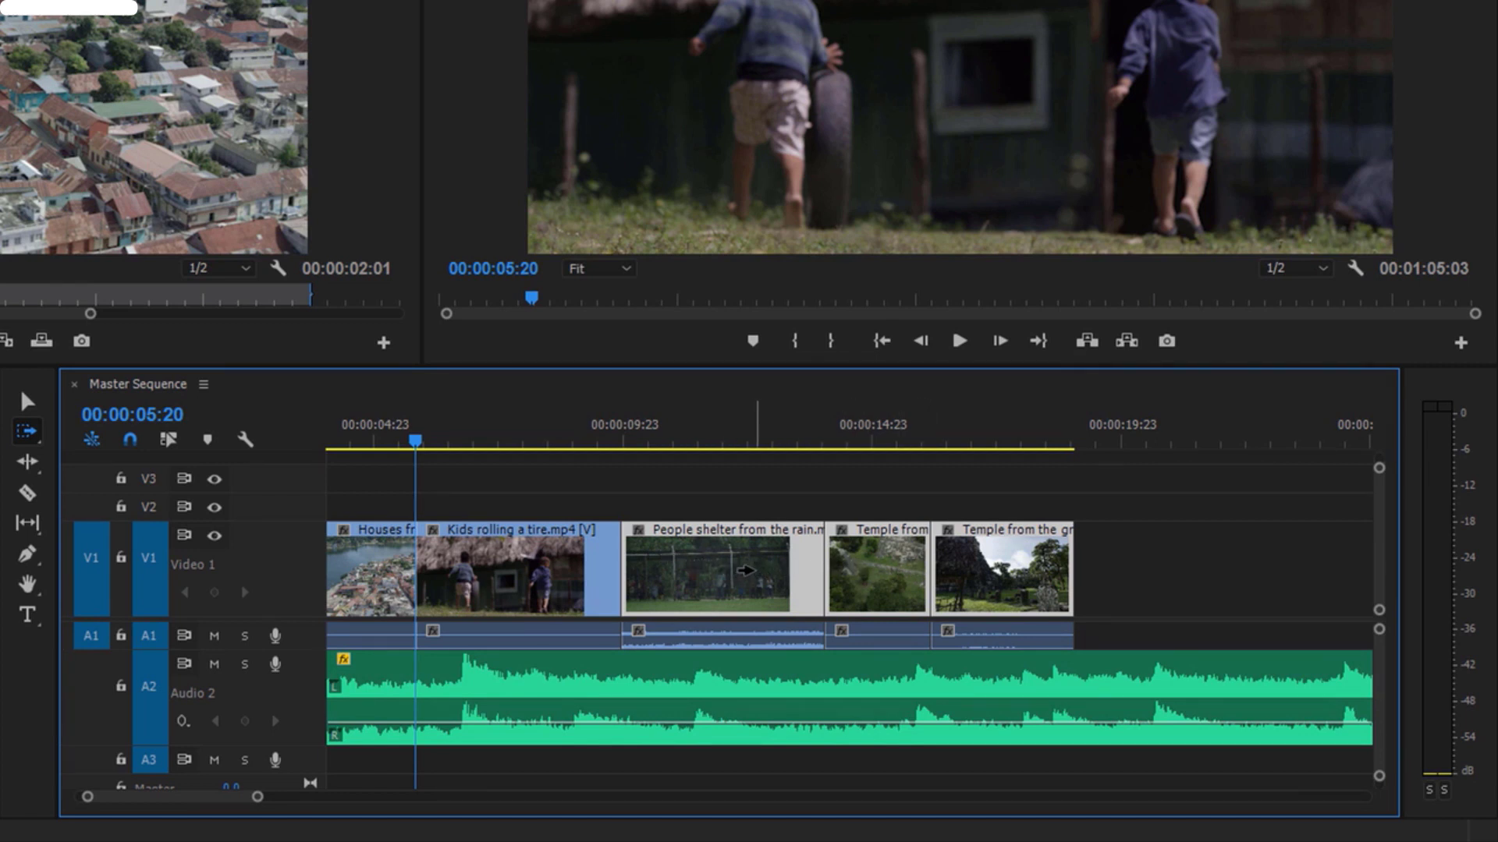
click(171, 440)
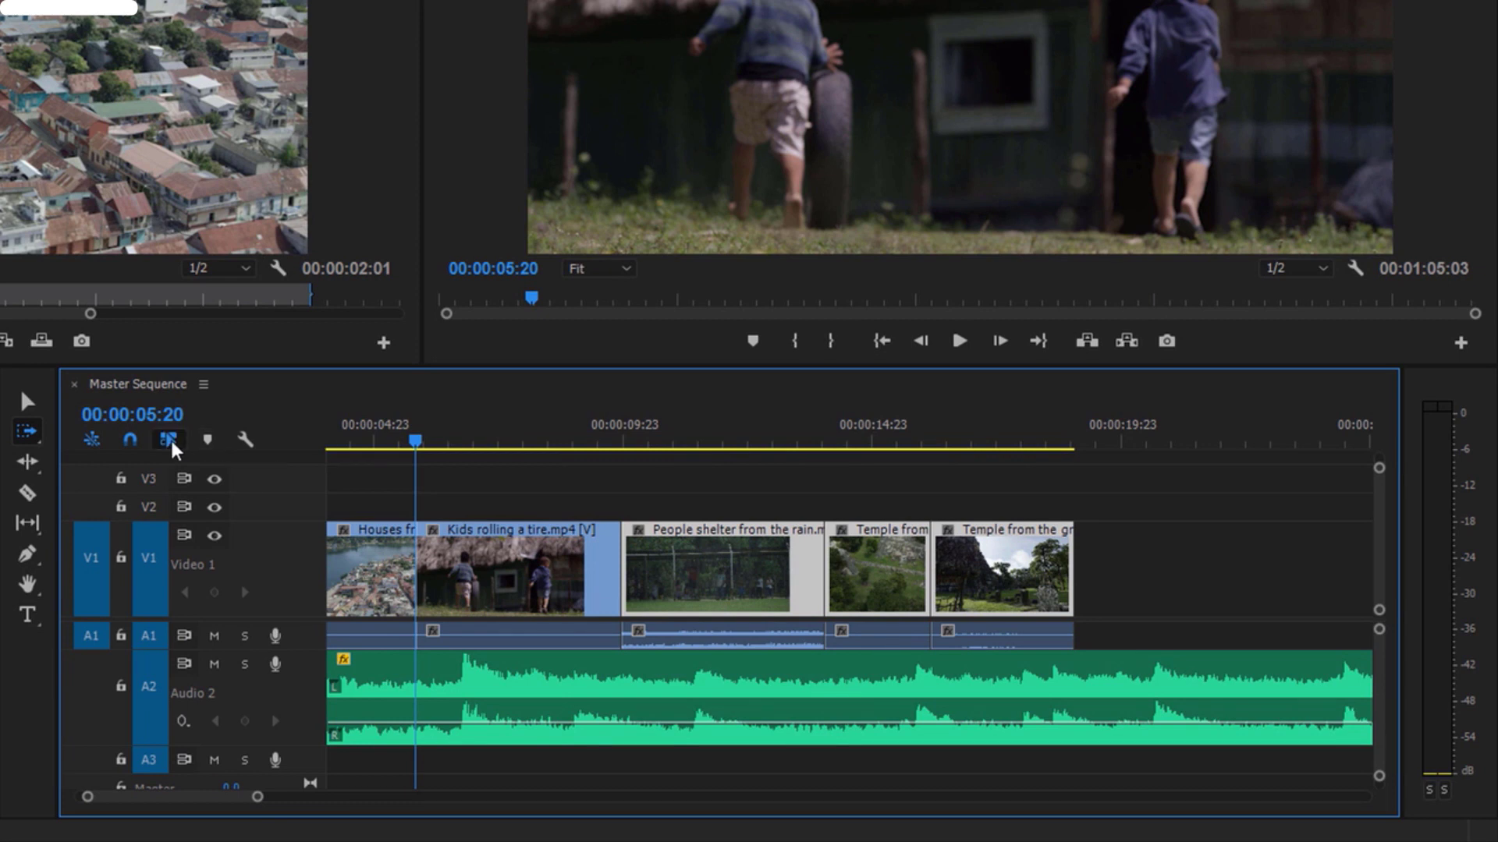
click(688, 558)
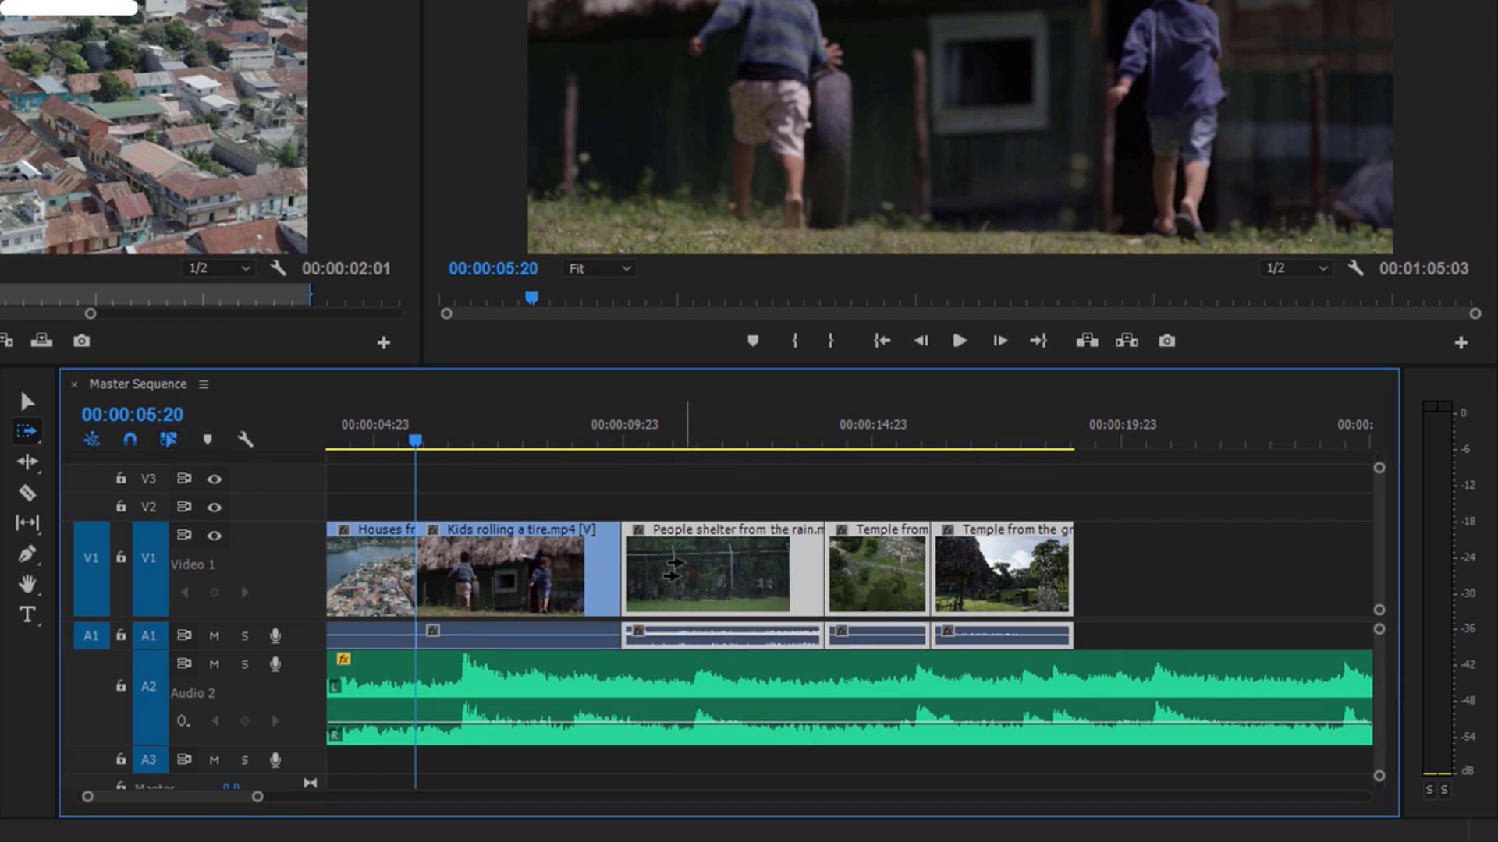
key(Delete)
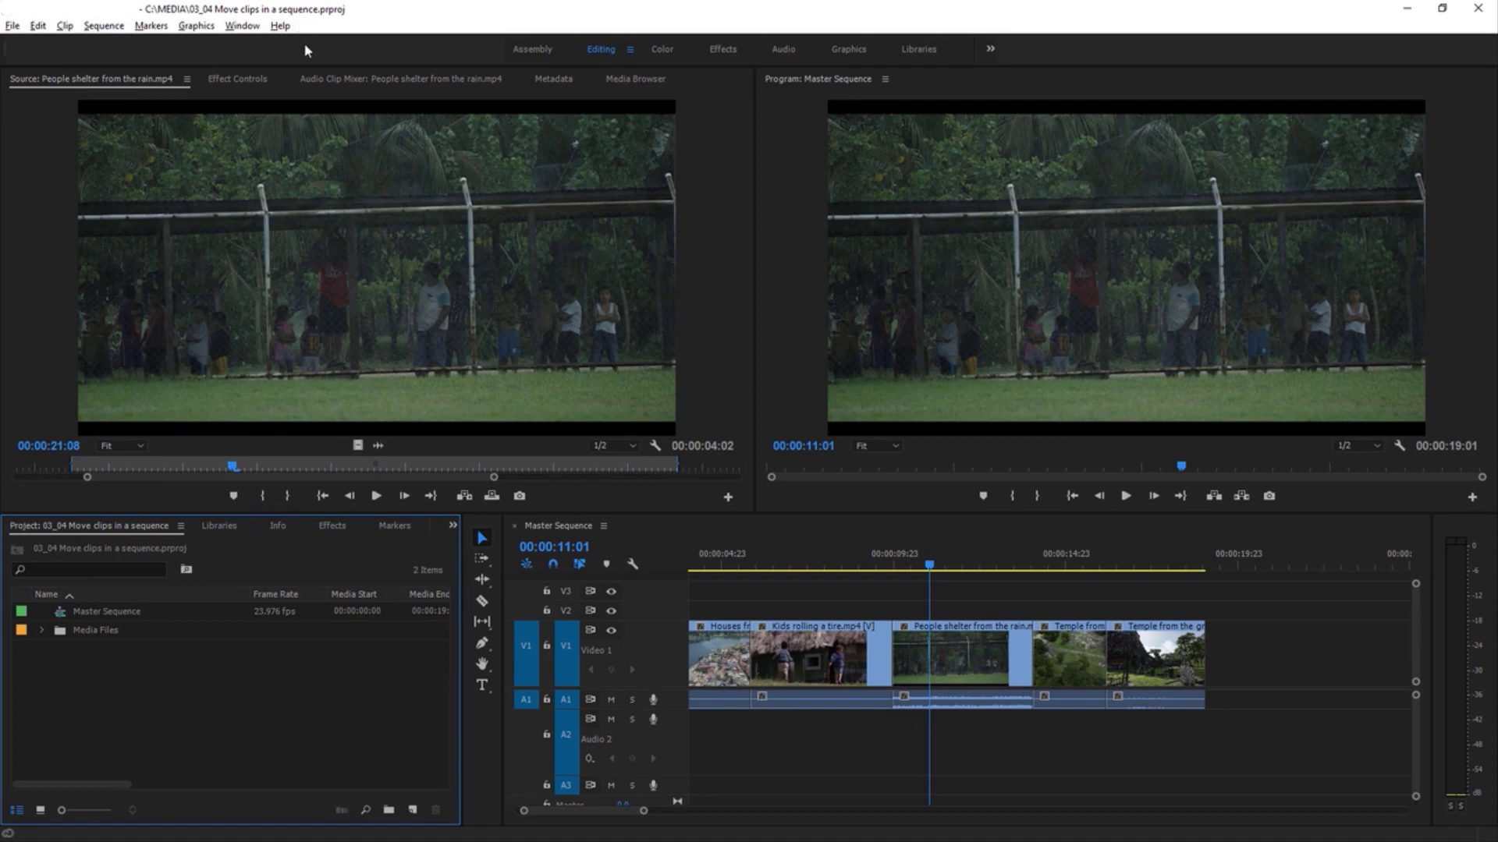
- In the Move clips in a sequence project, move Temple from above.mp4 to 00:00:05:20, overwriting the start of Kids rolling a tire.mp4, and undo the move
key(alt+Tab)
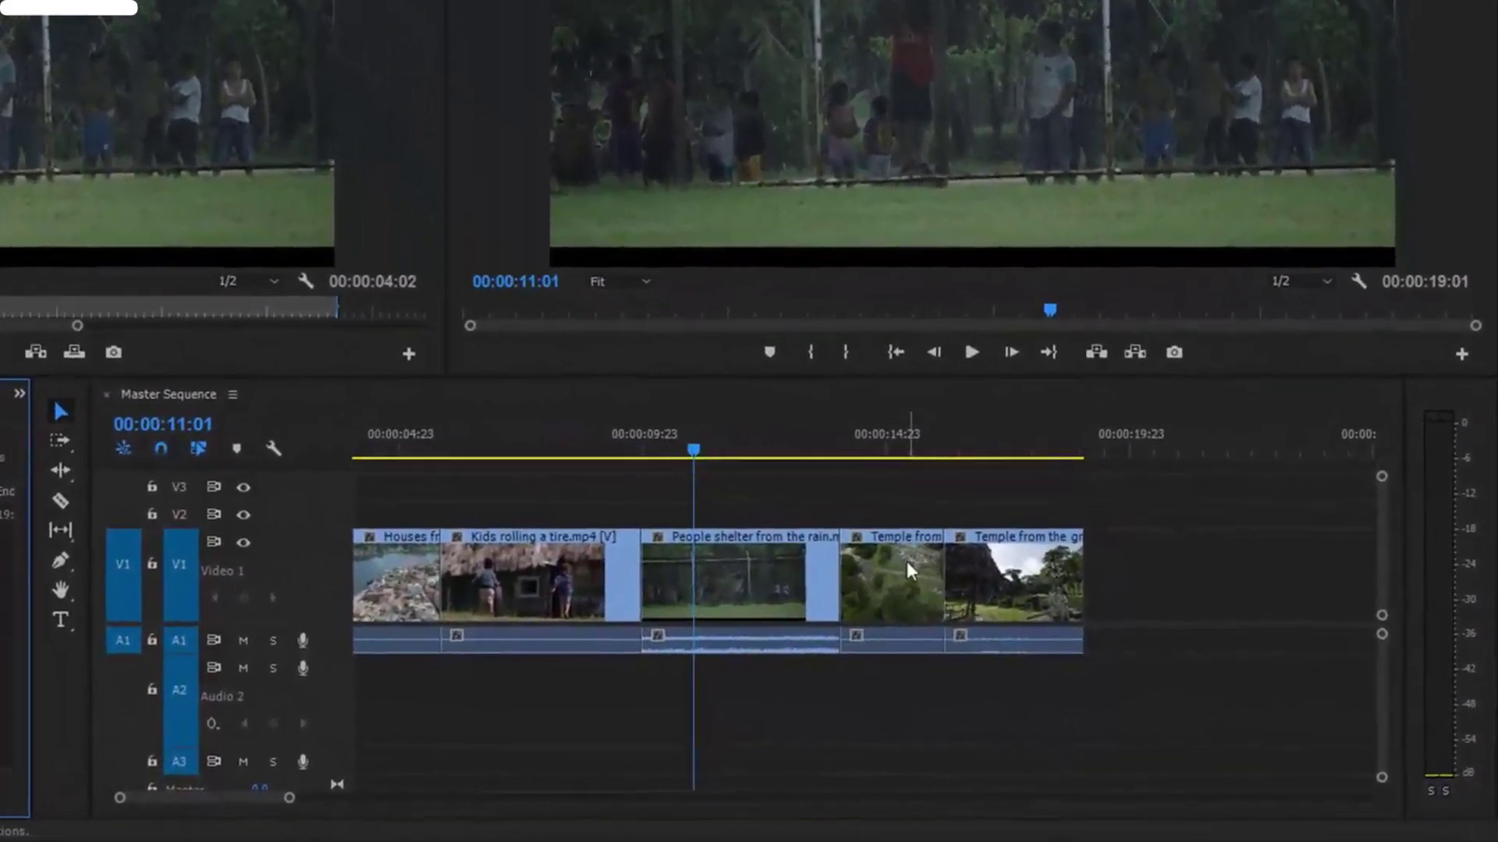
click(869, 615)
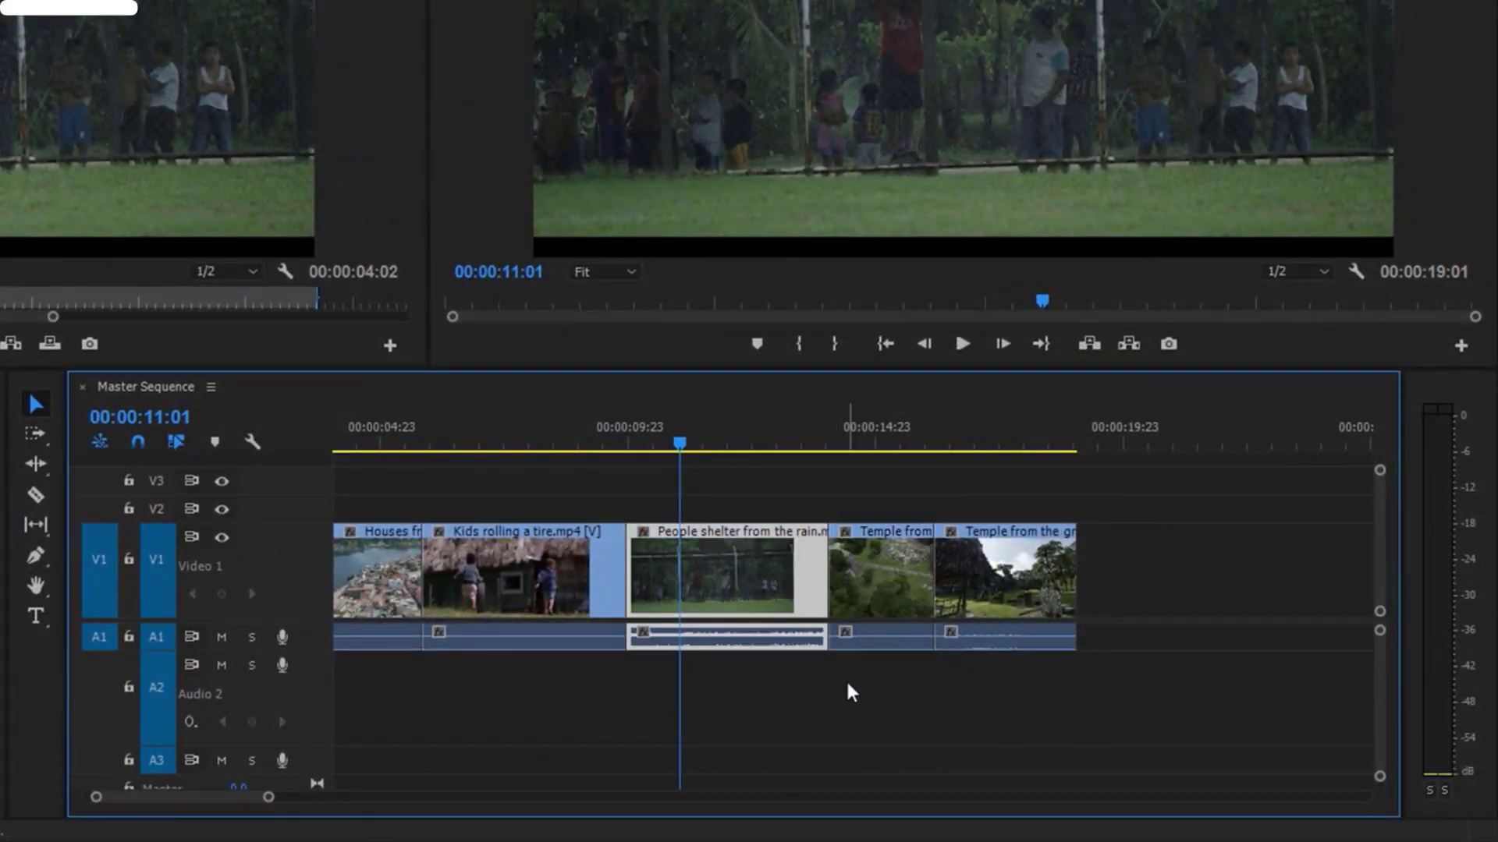
click(872, 558)
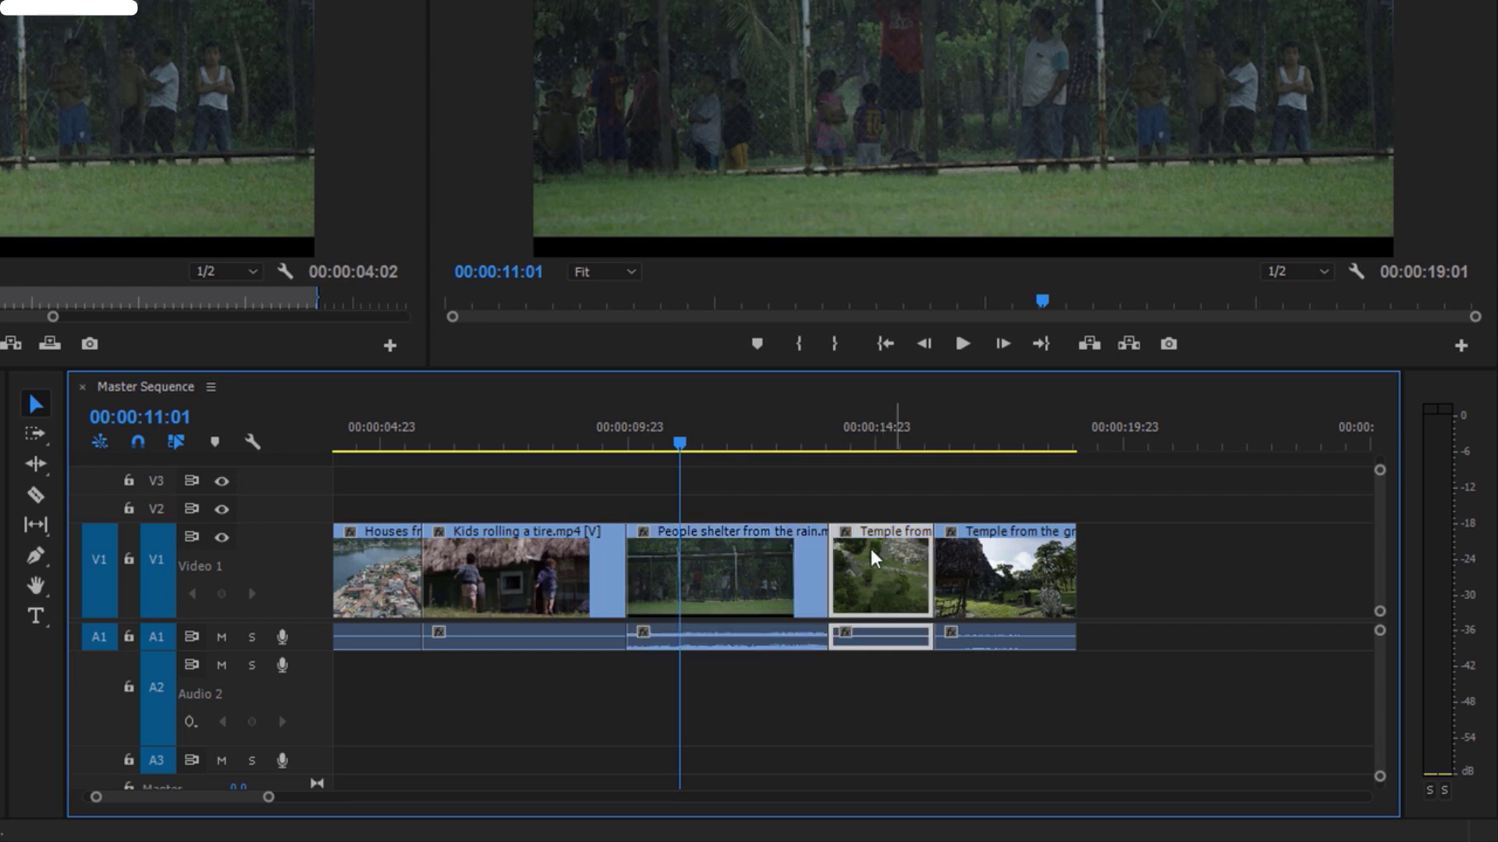
drag(877, 565, 477, 589)
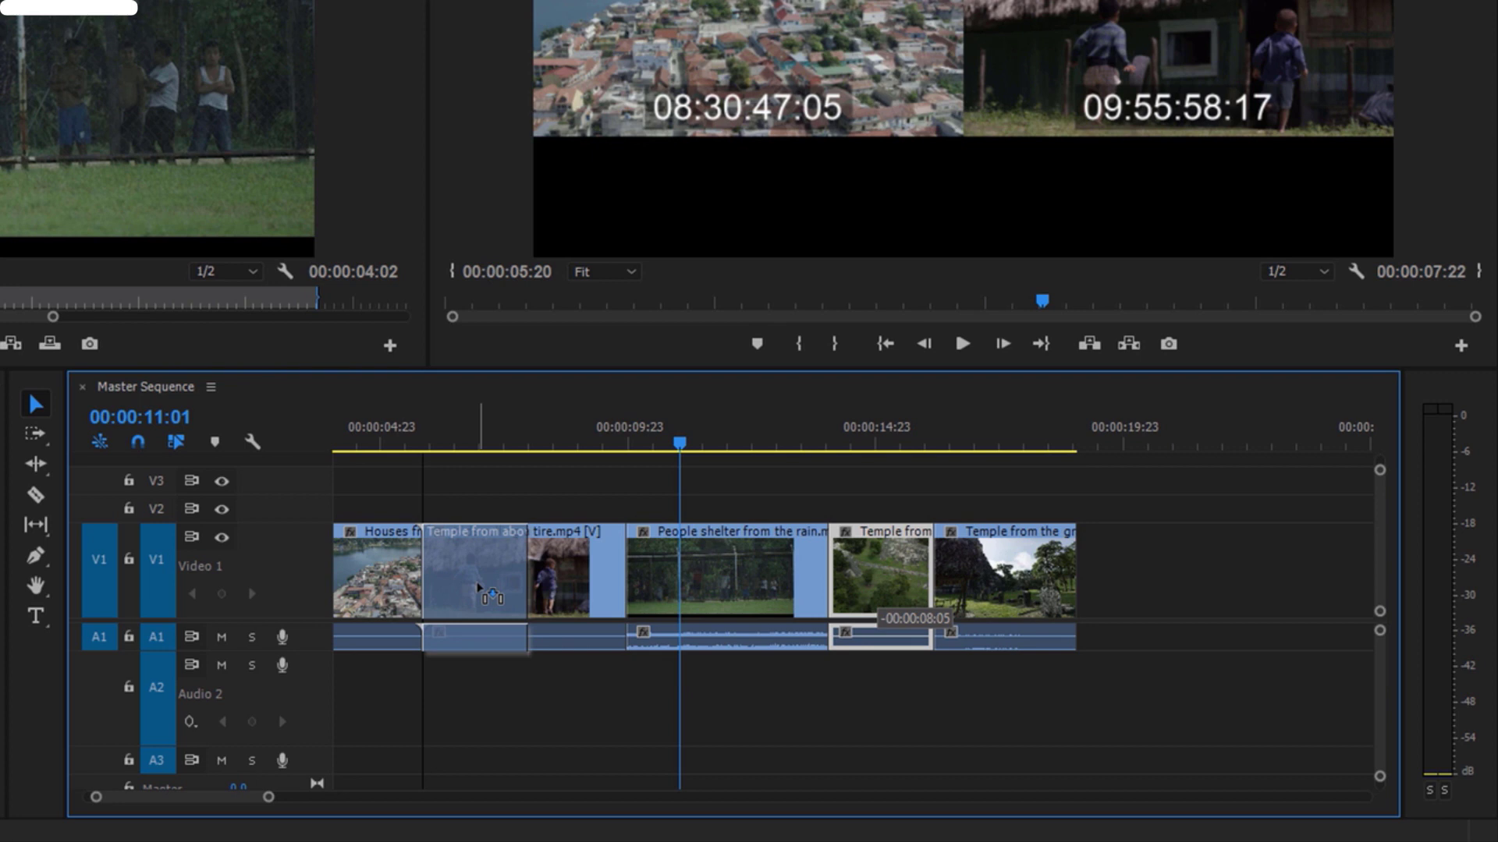
mouse_move(479, 587)
mouse_down()
mouse_move(500, 587)
mouse_move(483, 586)
mouse_up()
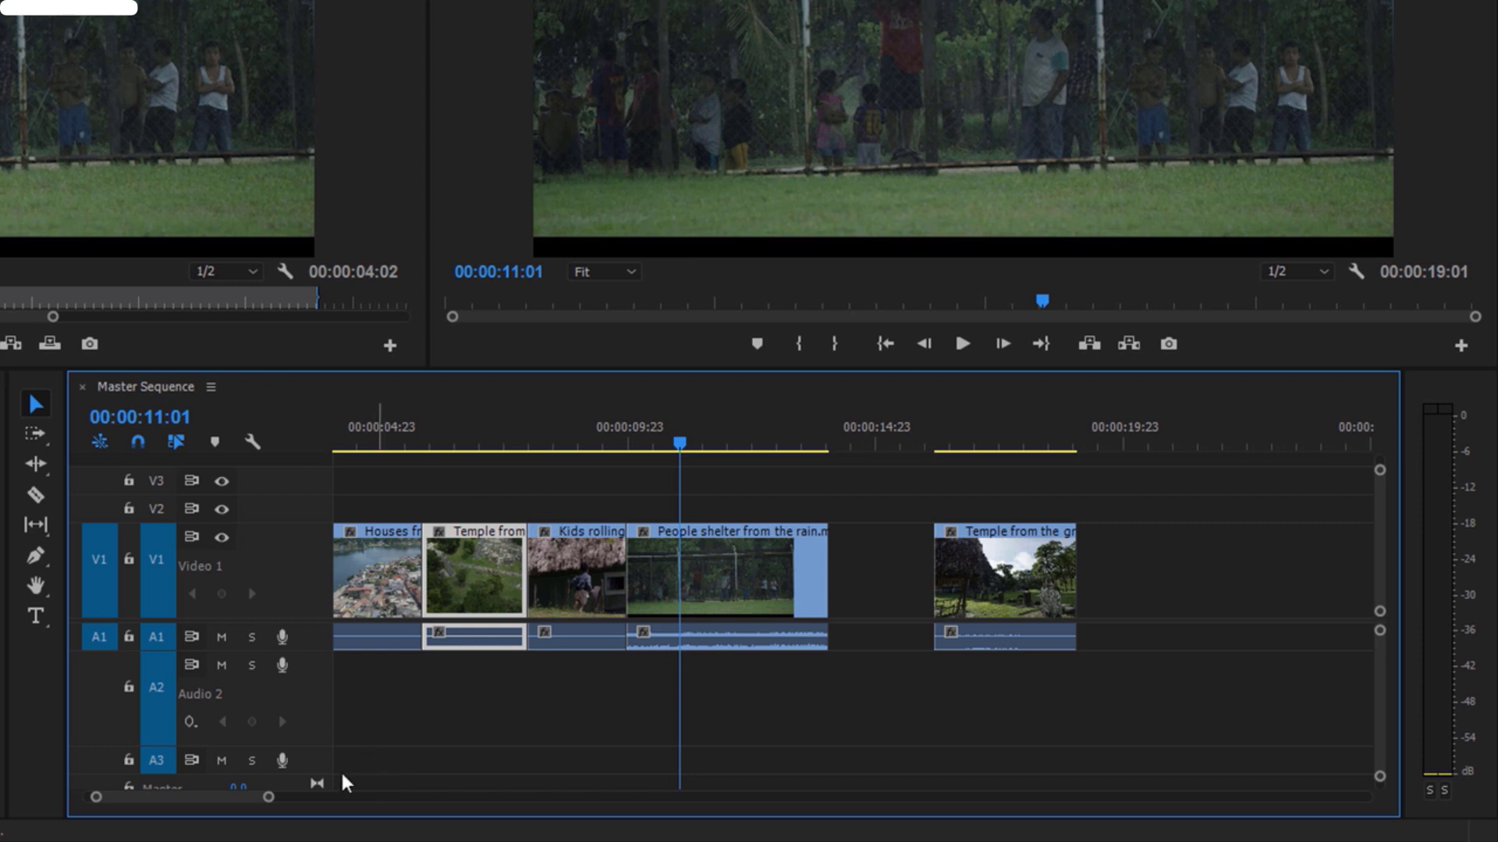
drag(269, 797, 248, 802)
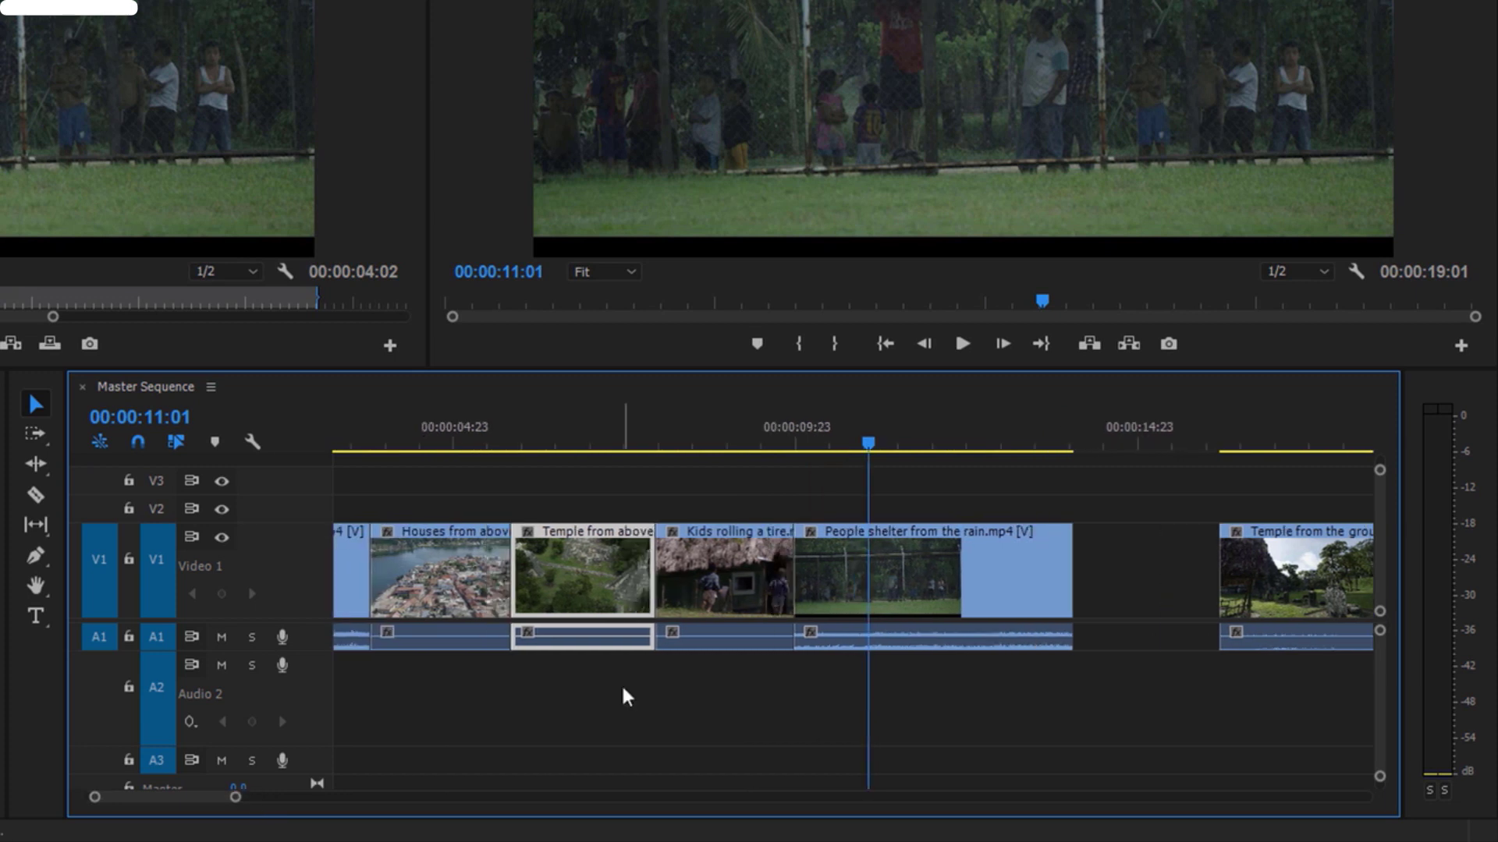
key(ctrl+z)
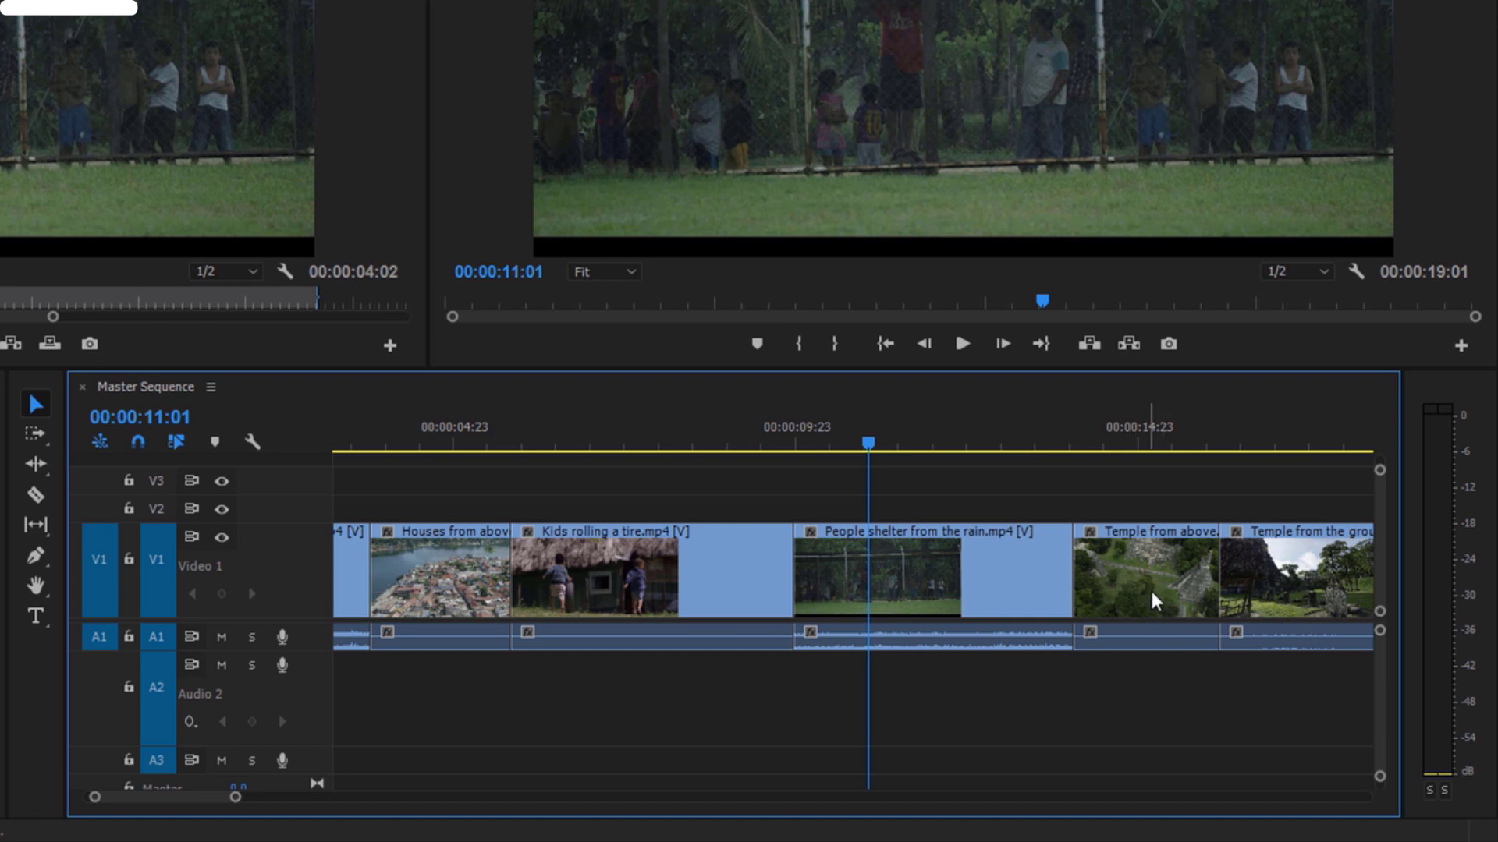
- Move Temple from above.mp4 as an insert between Houses from above.mp4 and Kids rolling a tire.mp4, check the shifted clips, and undo the move
drag(1150, 584, 593, 590)
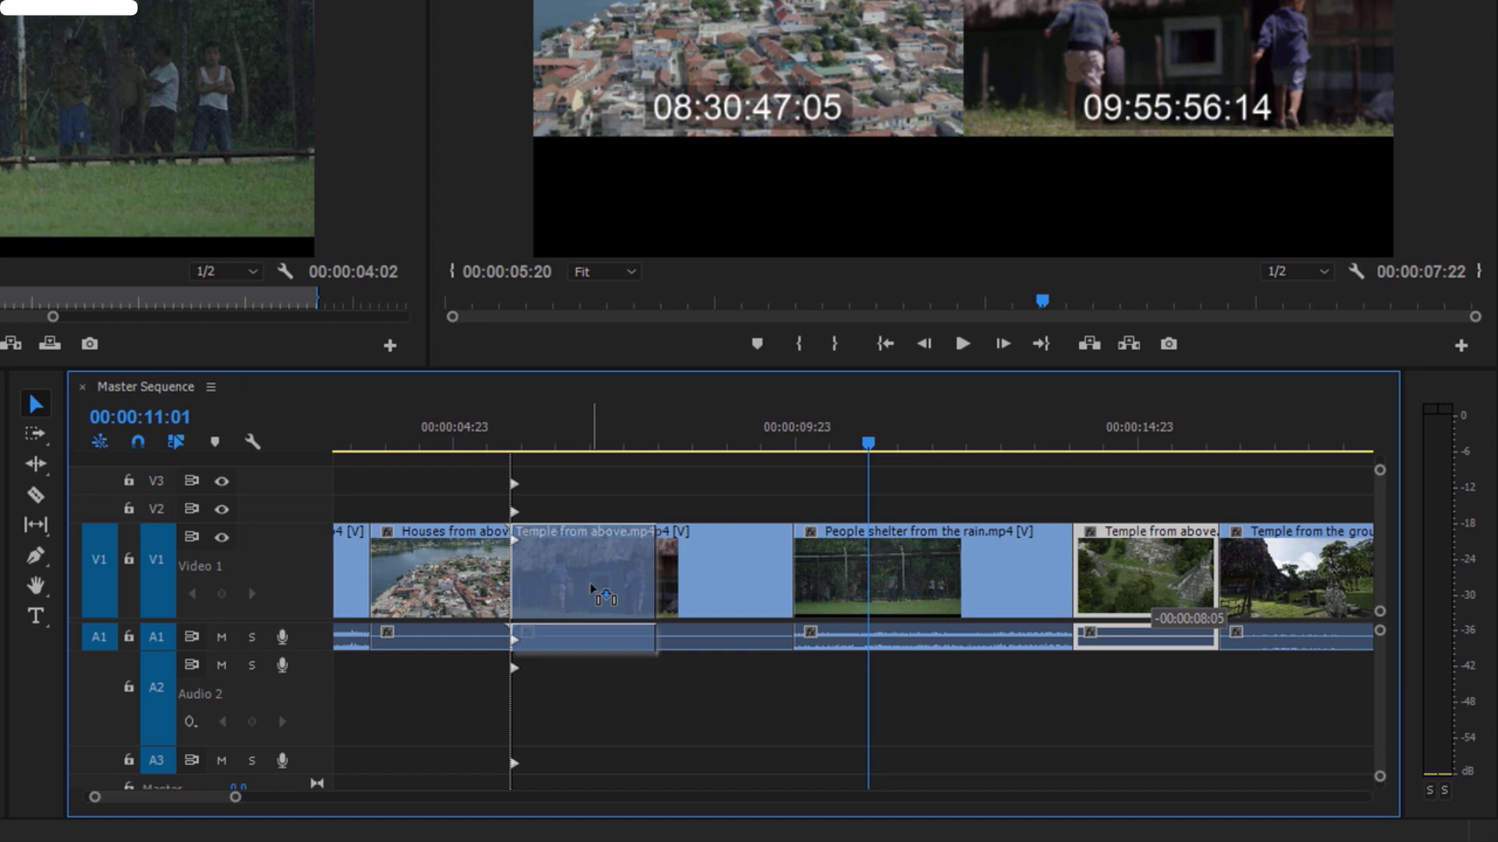
drag(591, 588, 592, 588)
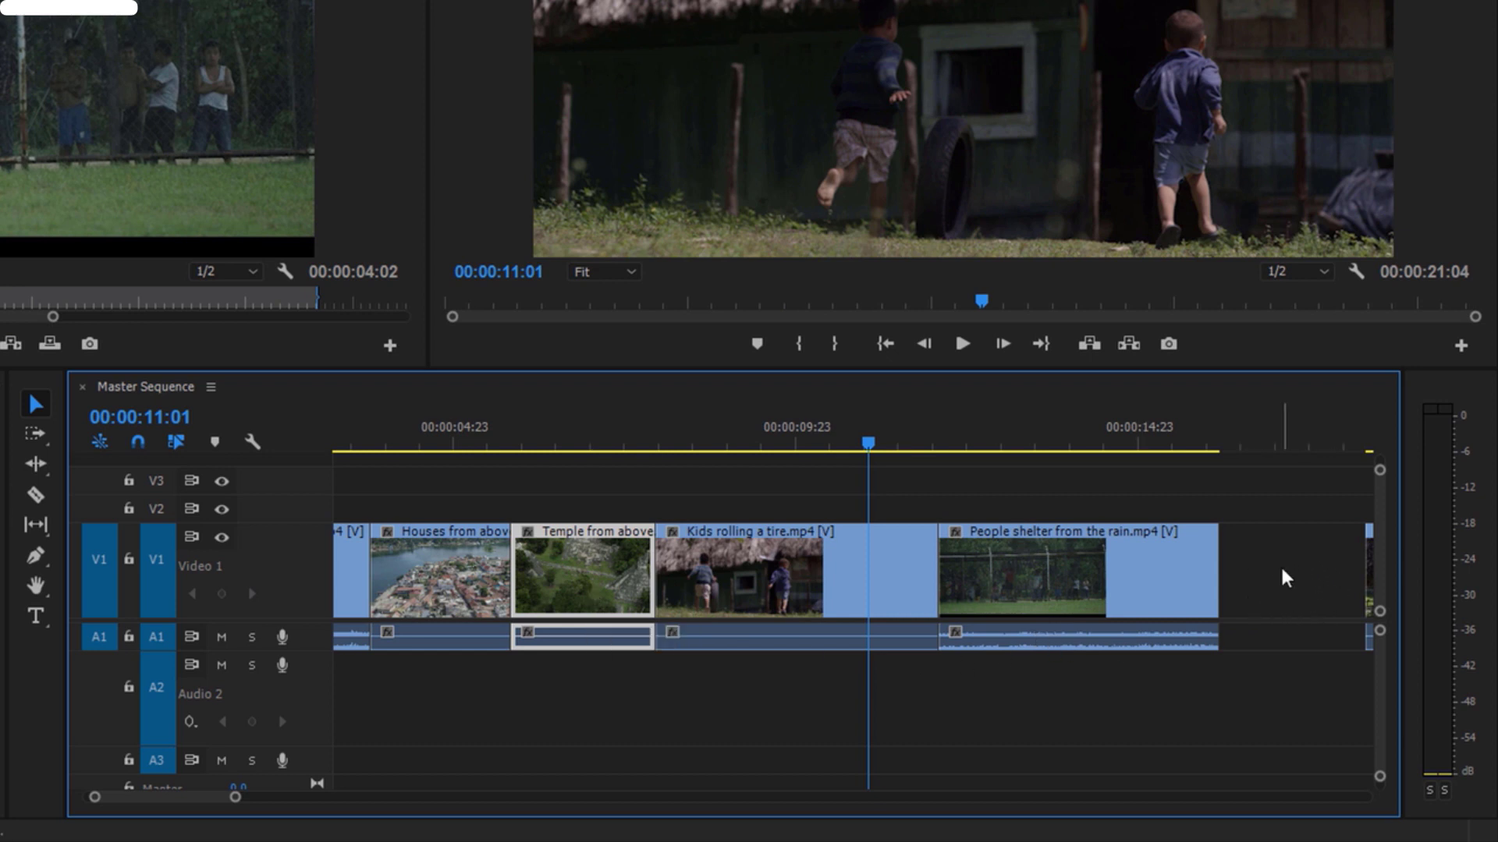
click(839, 569)
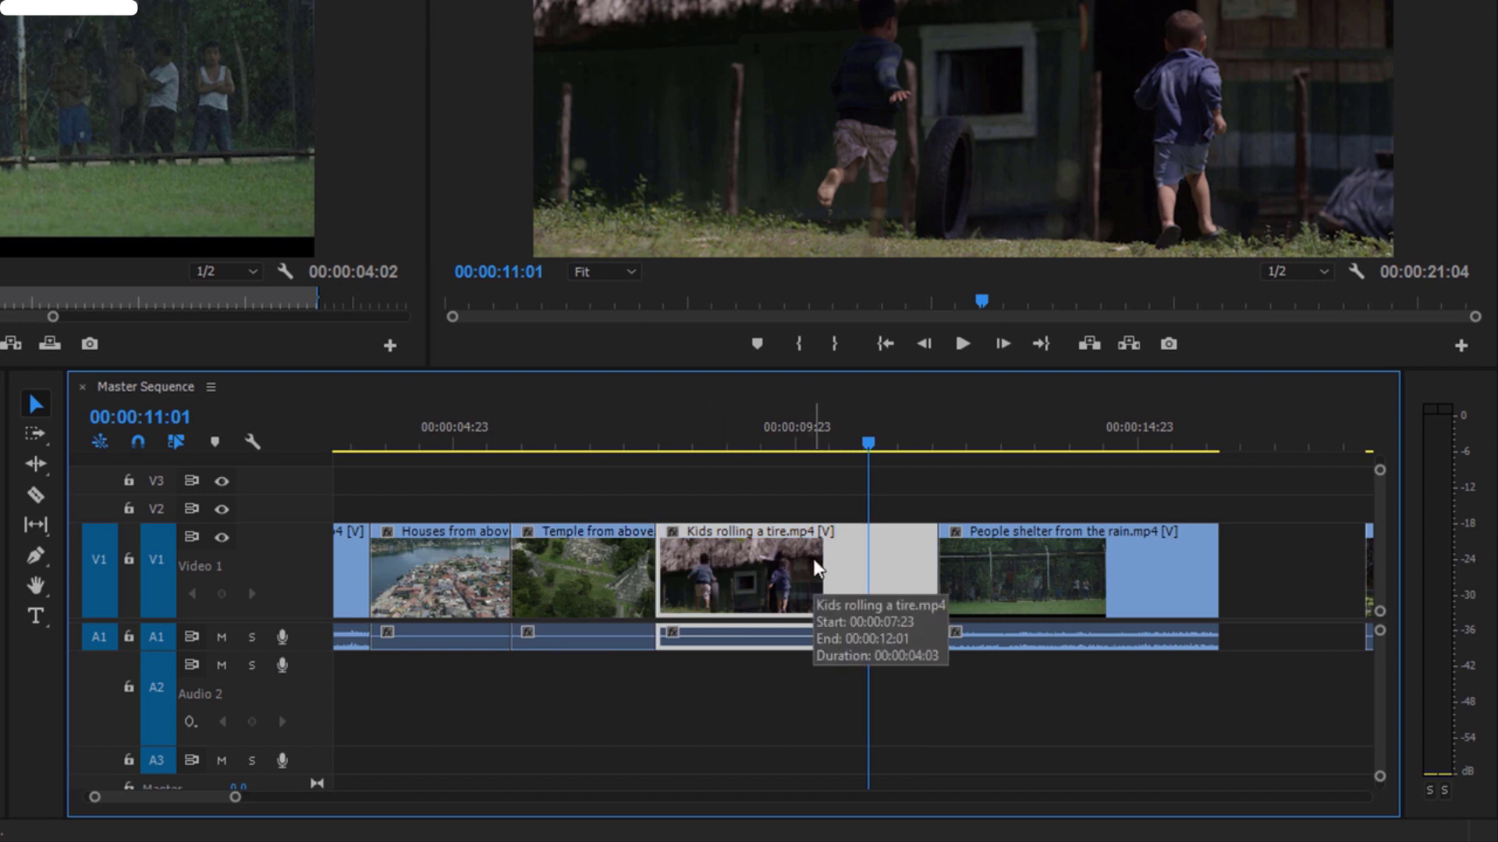
click(626, 546)
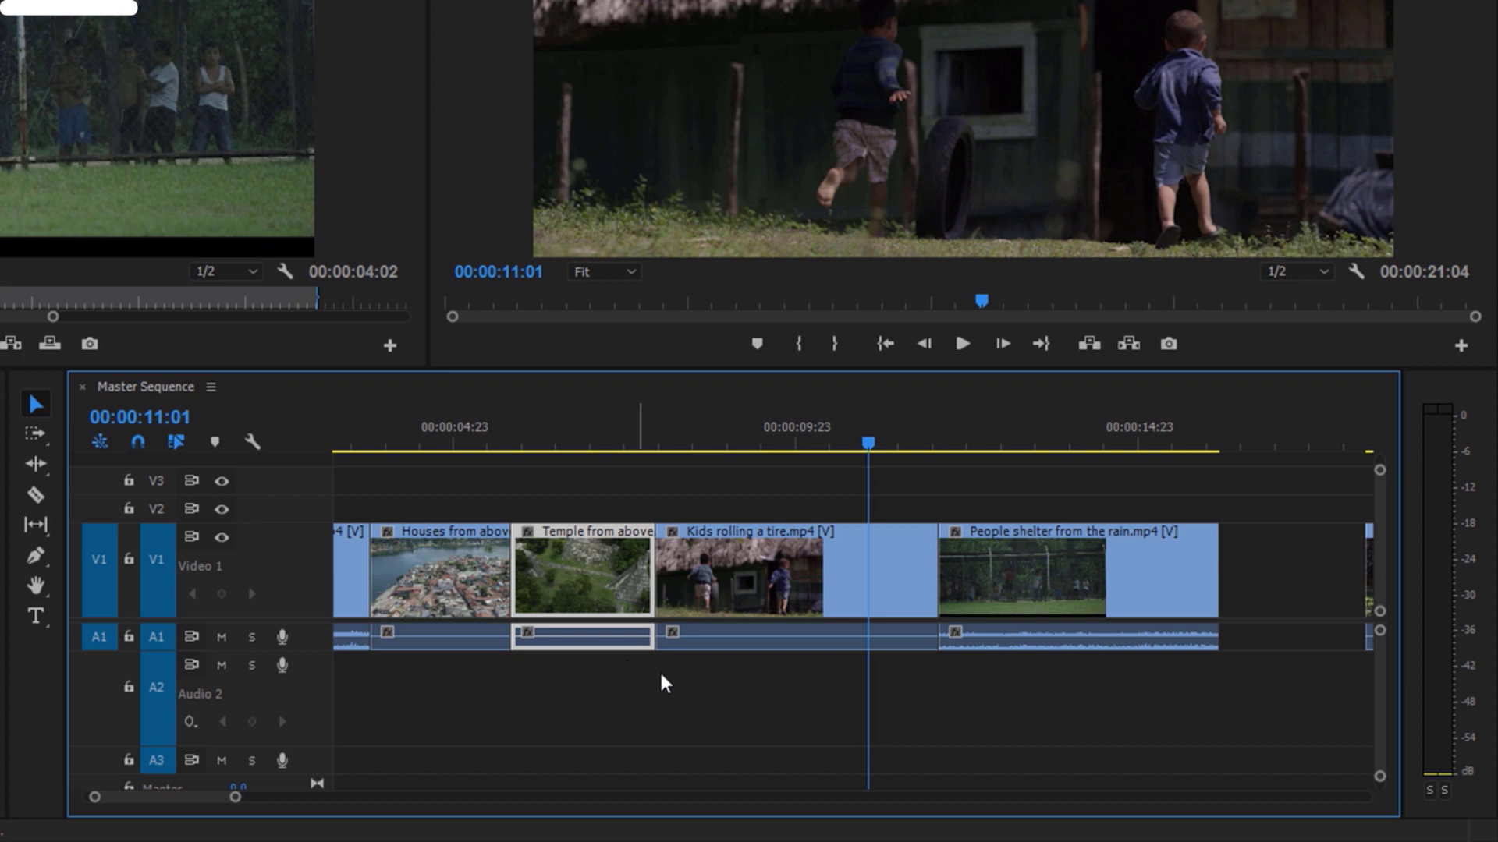
click(740, 601)
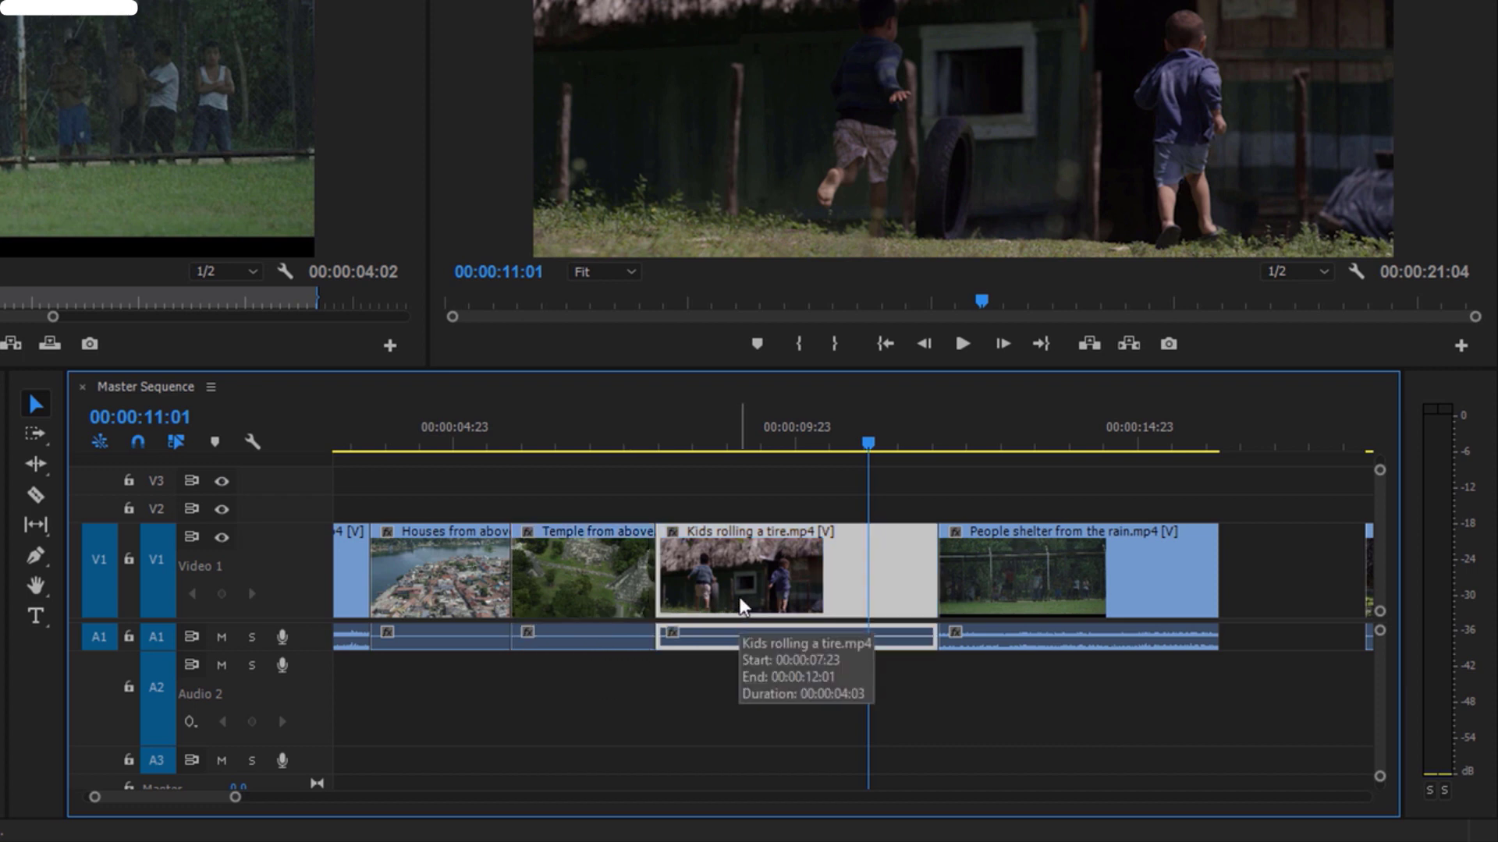
click(1003, 591)
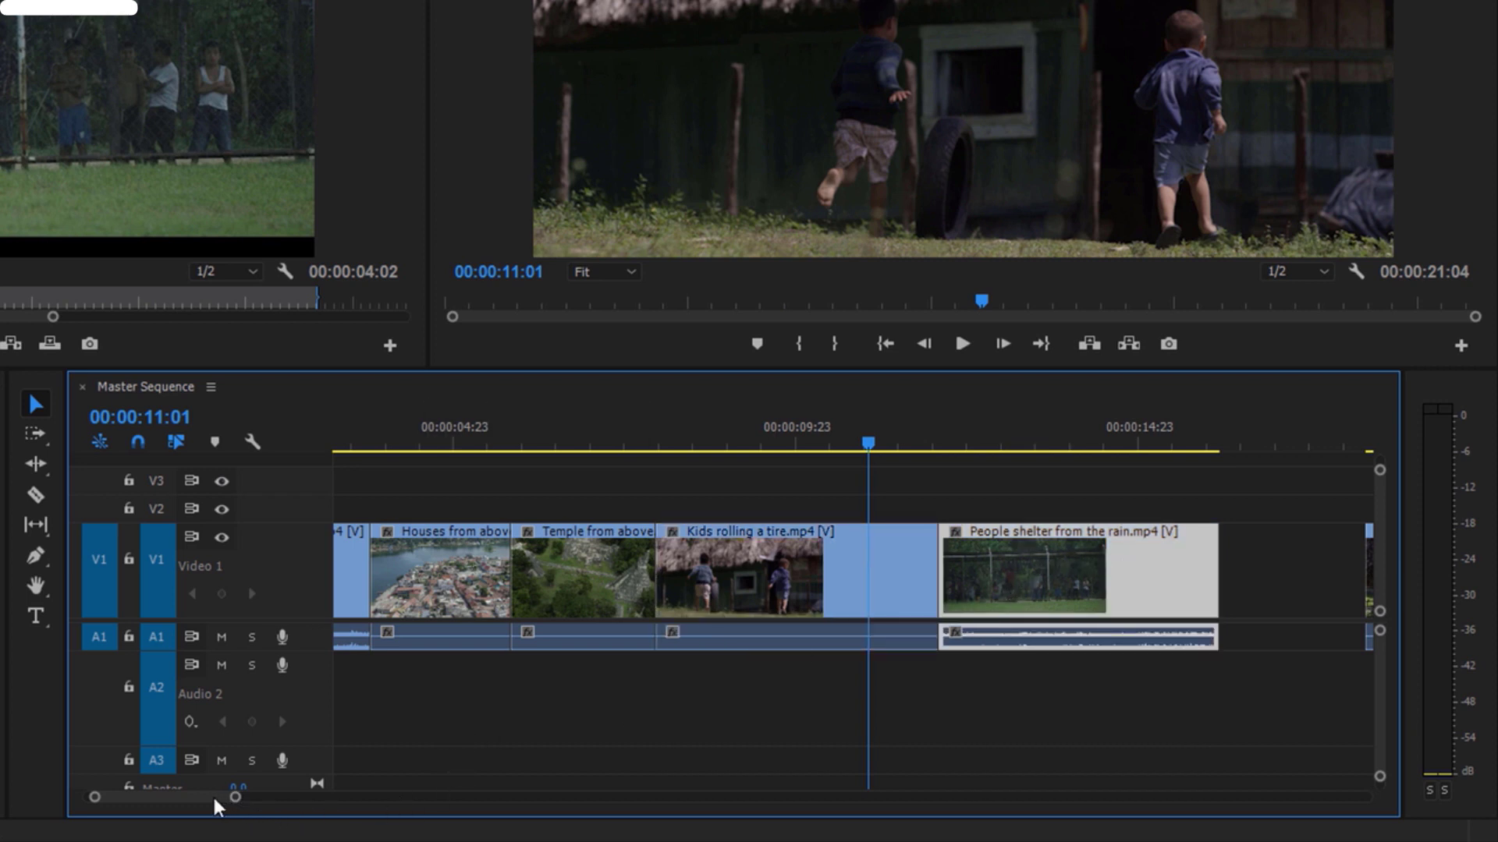
scroll(213, 794, down, 4)
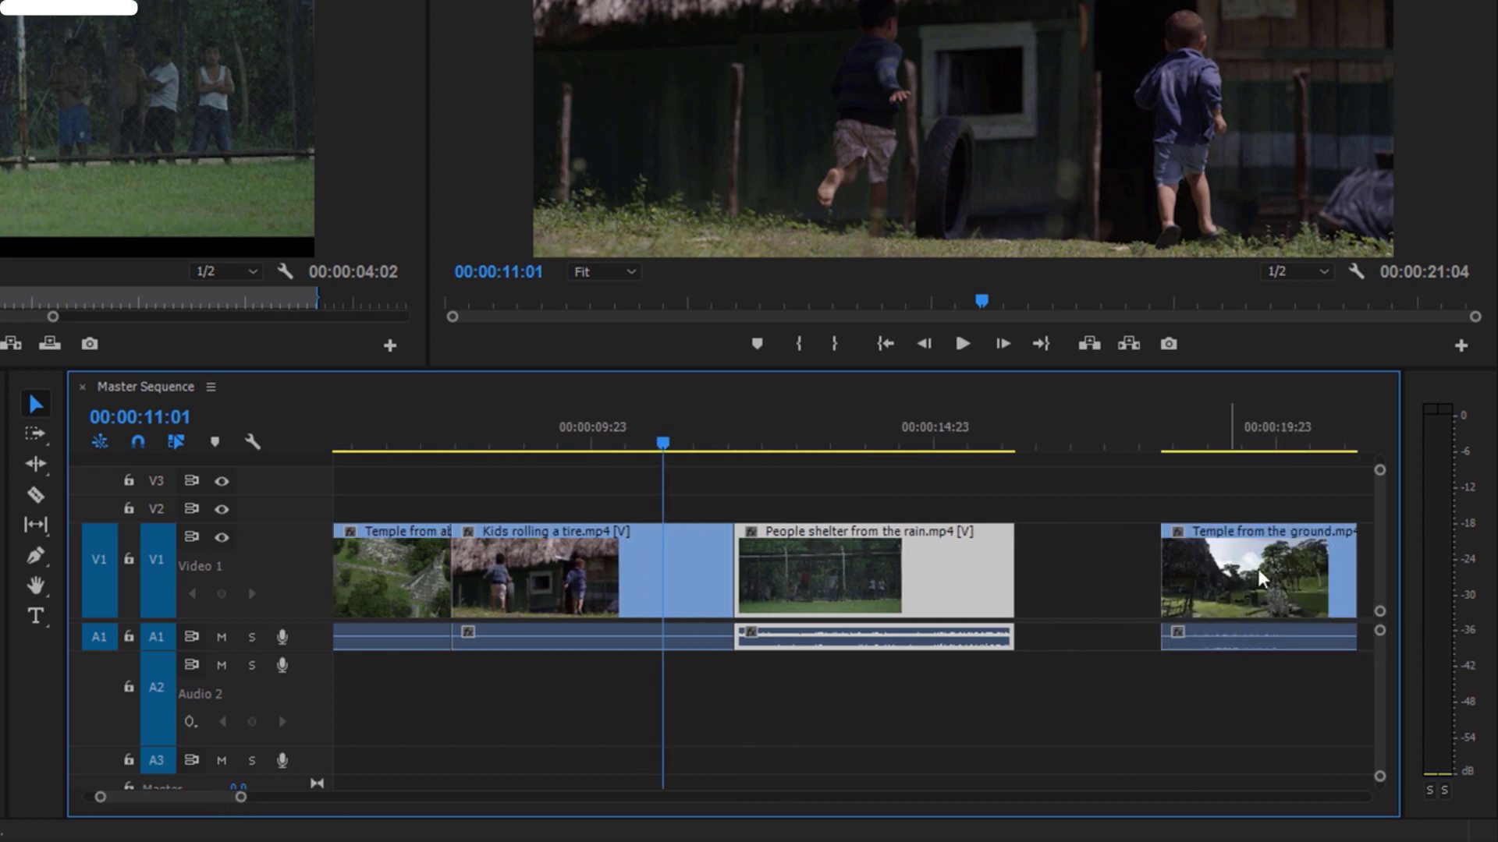
click(1224, 566)
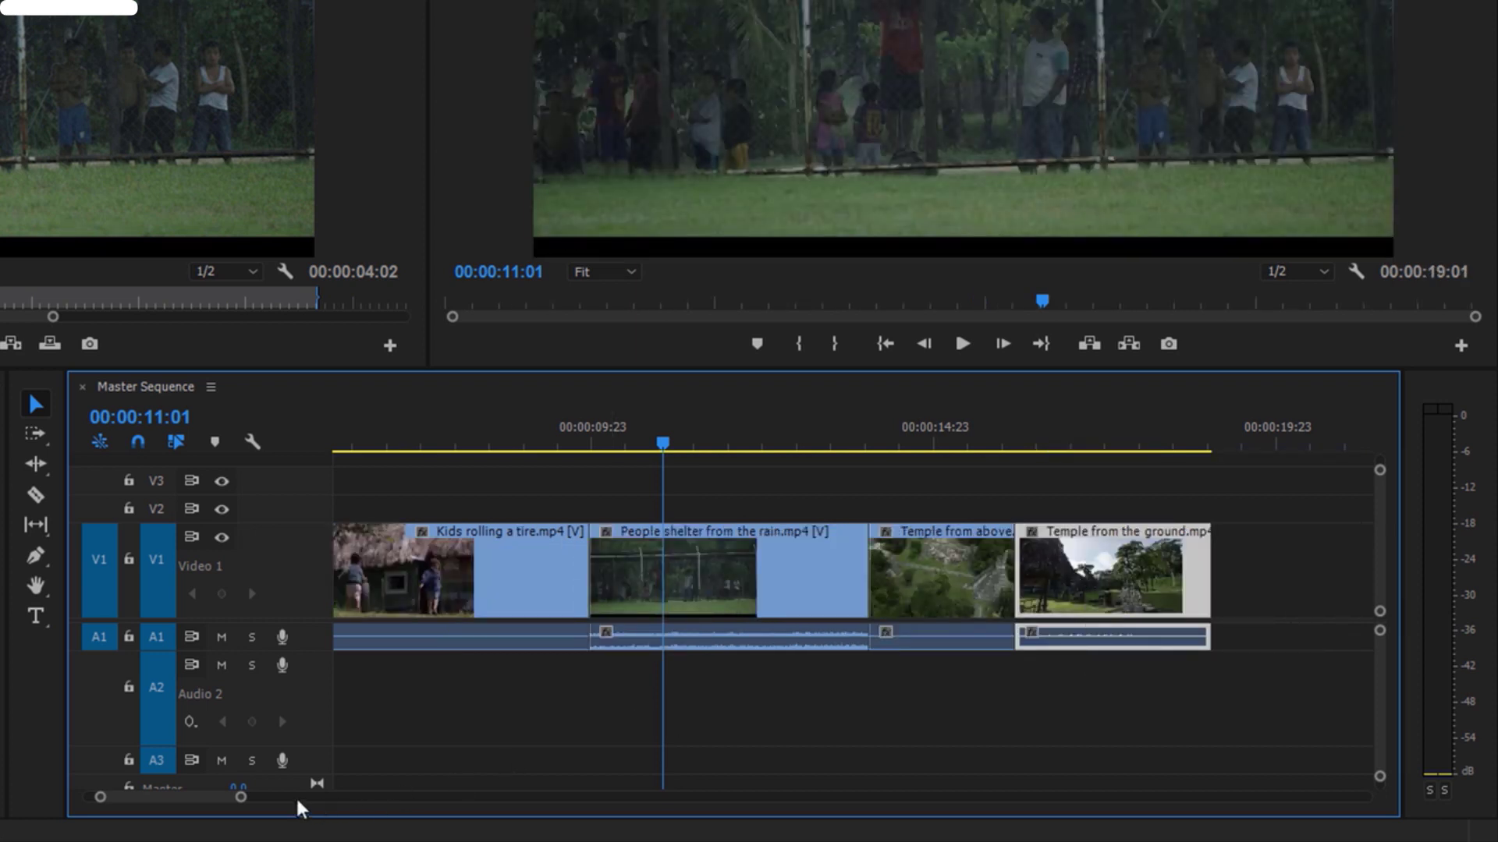
- Turn off Linked Selection, select the video and audio parts of Kids rolling a tire.mp4 separately, and turn Linked Selection back on
drag(231, 803, 230, 803)
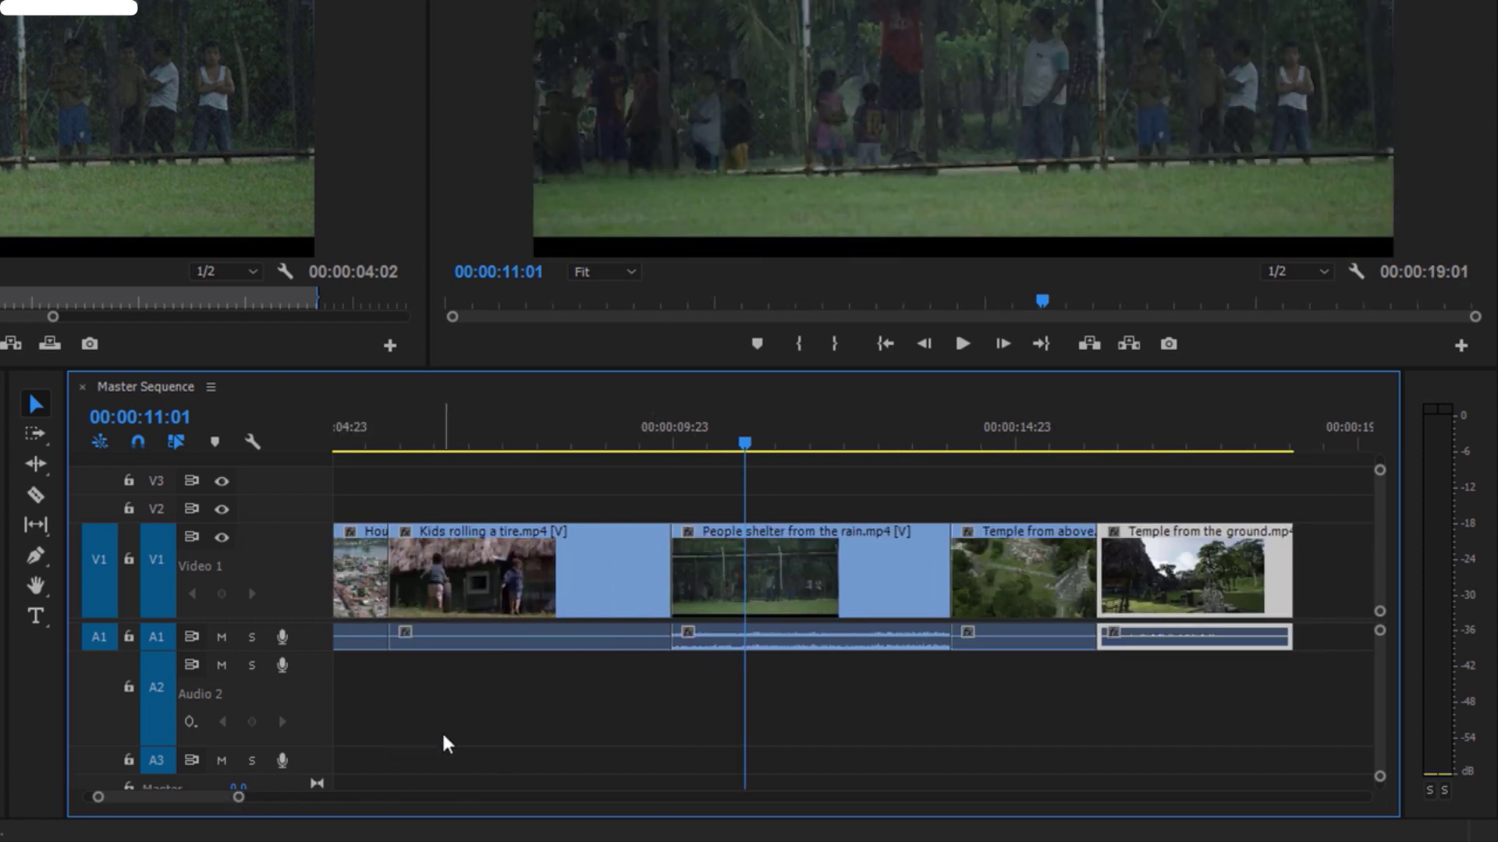
click(178, 442)
click(587, 591)
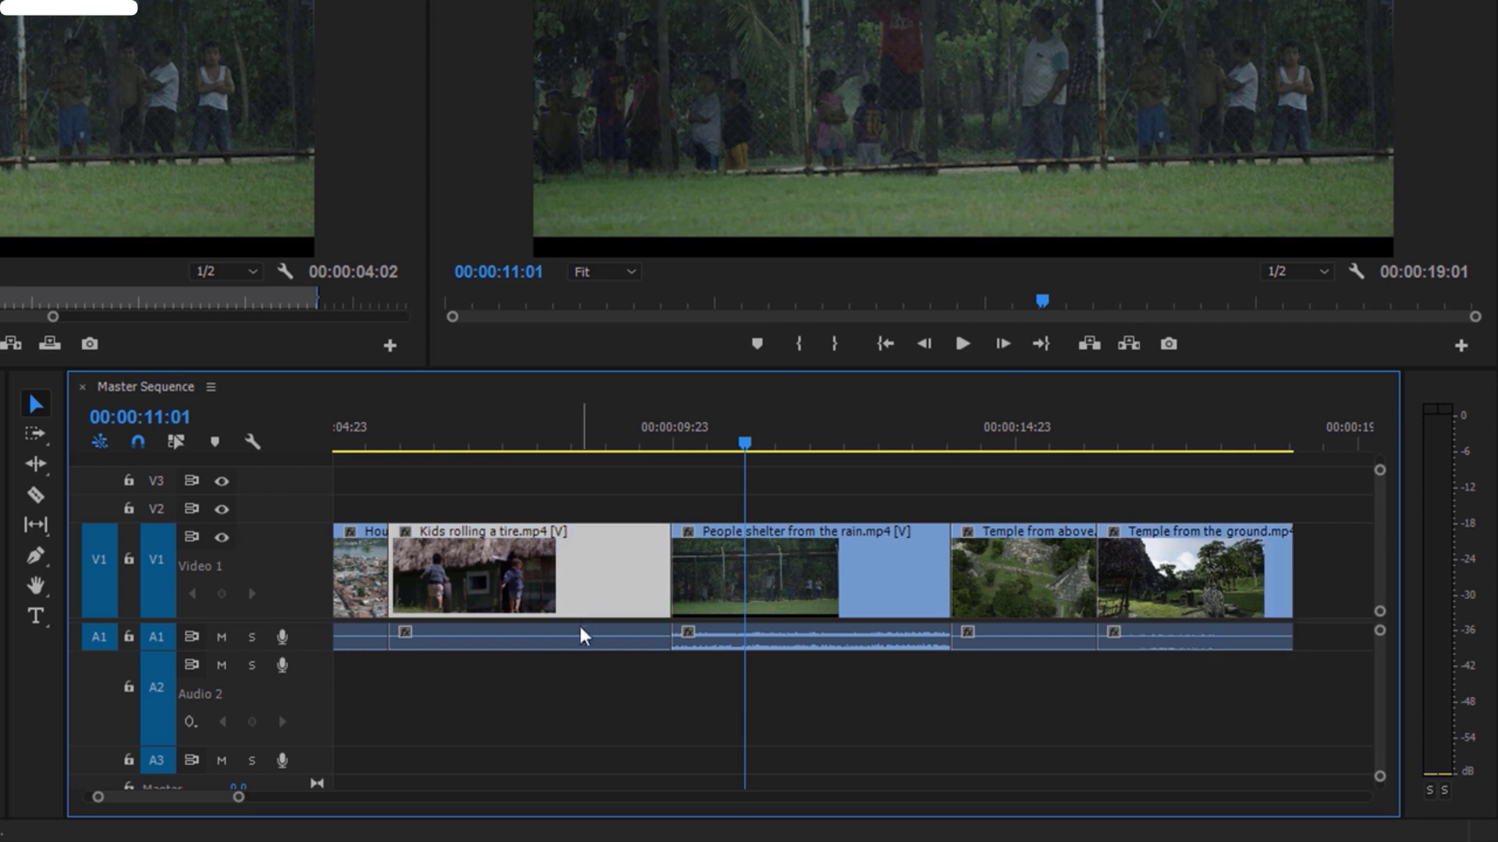
click(579, 636)
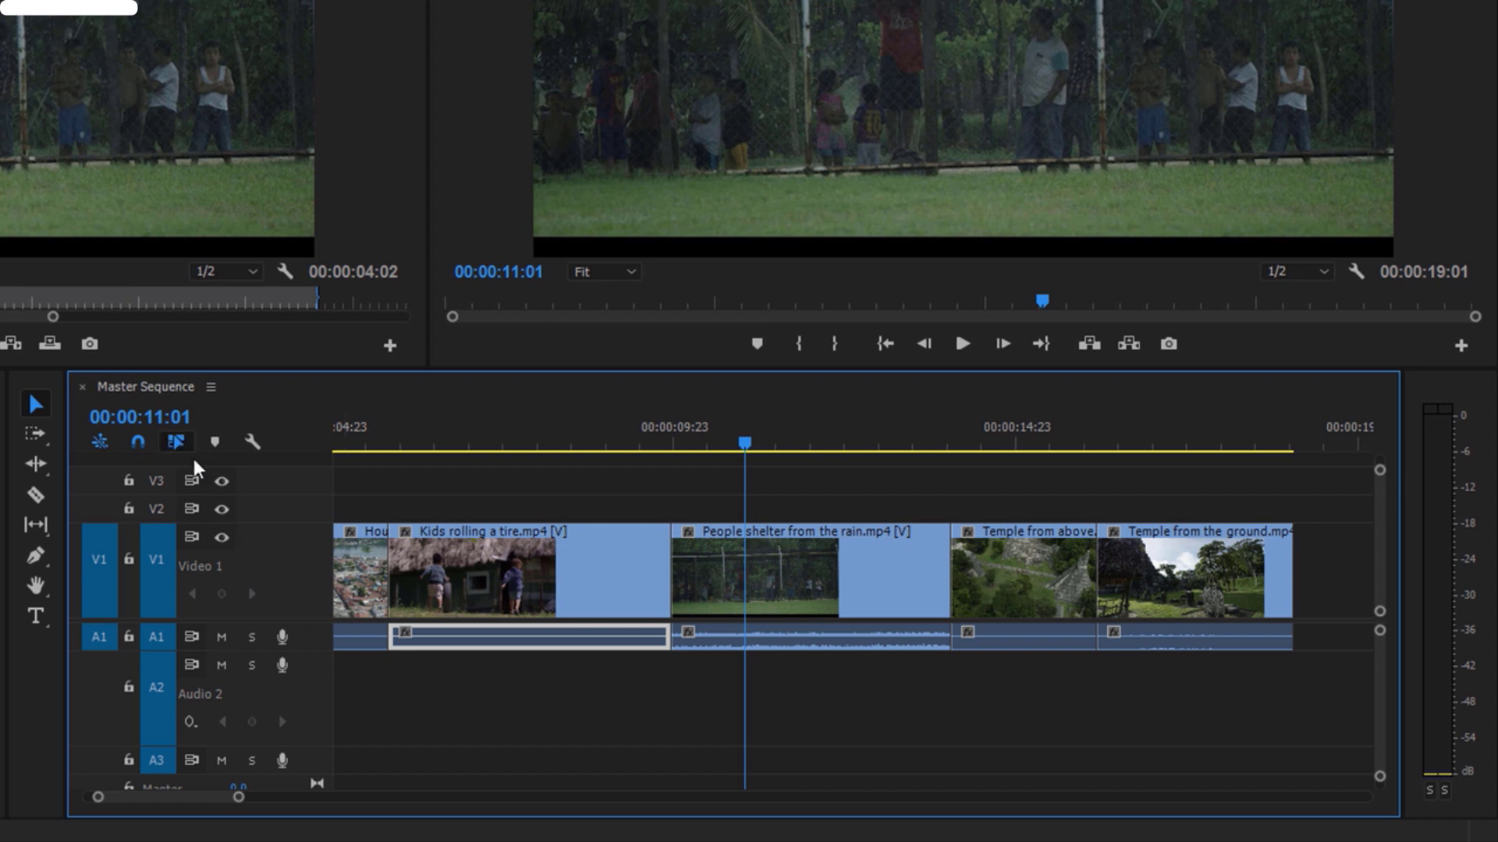
- Unlink the video and audio of People shelter from the rain.mp4 in the Master Sequence
click(825, 592)
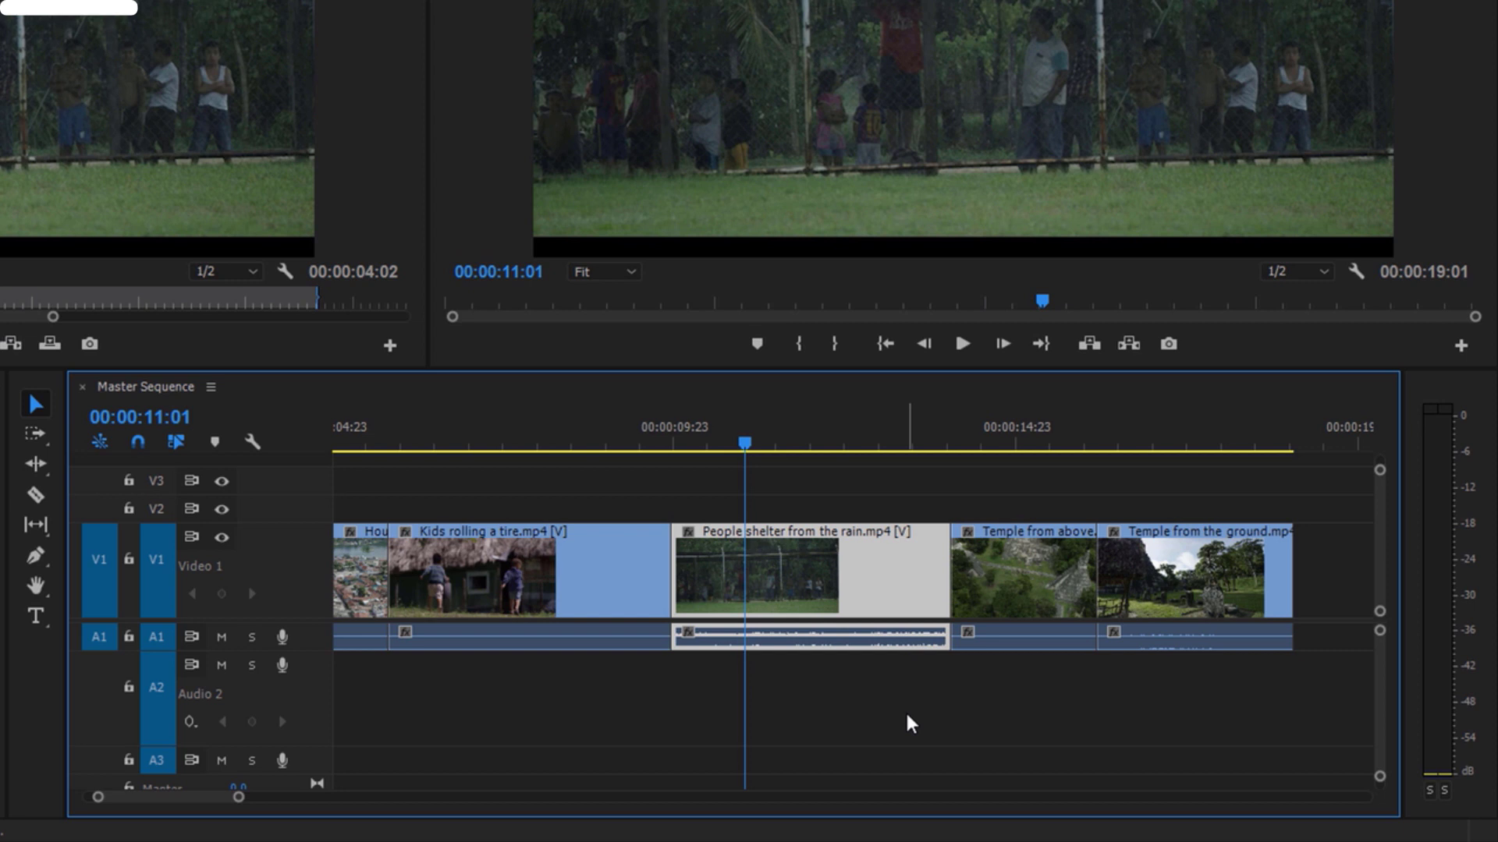
right_click(873, 596)
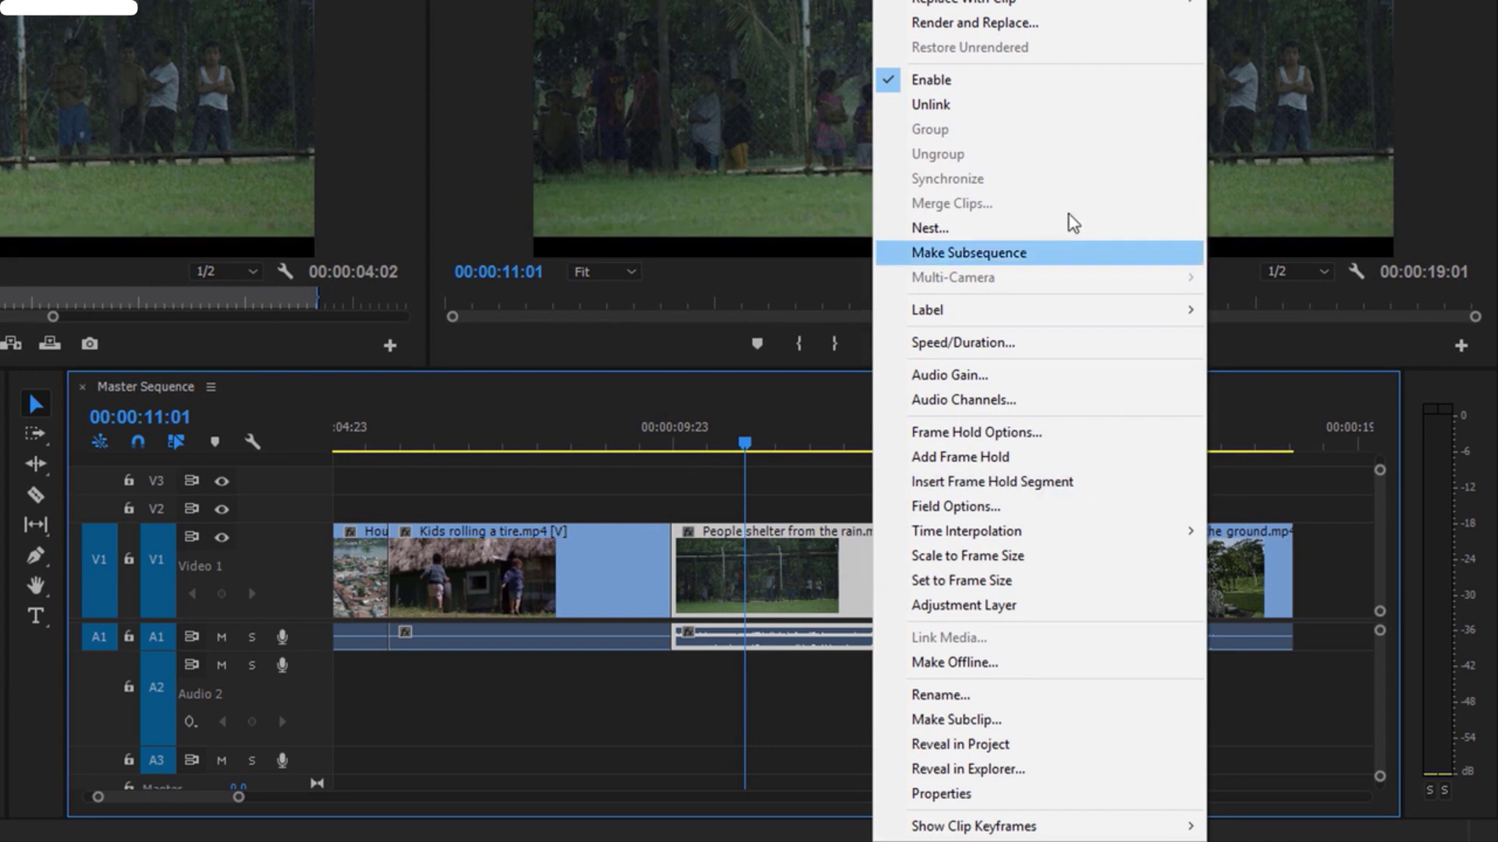
click(1041, 109)
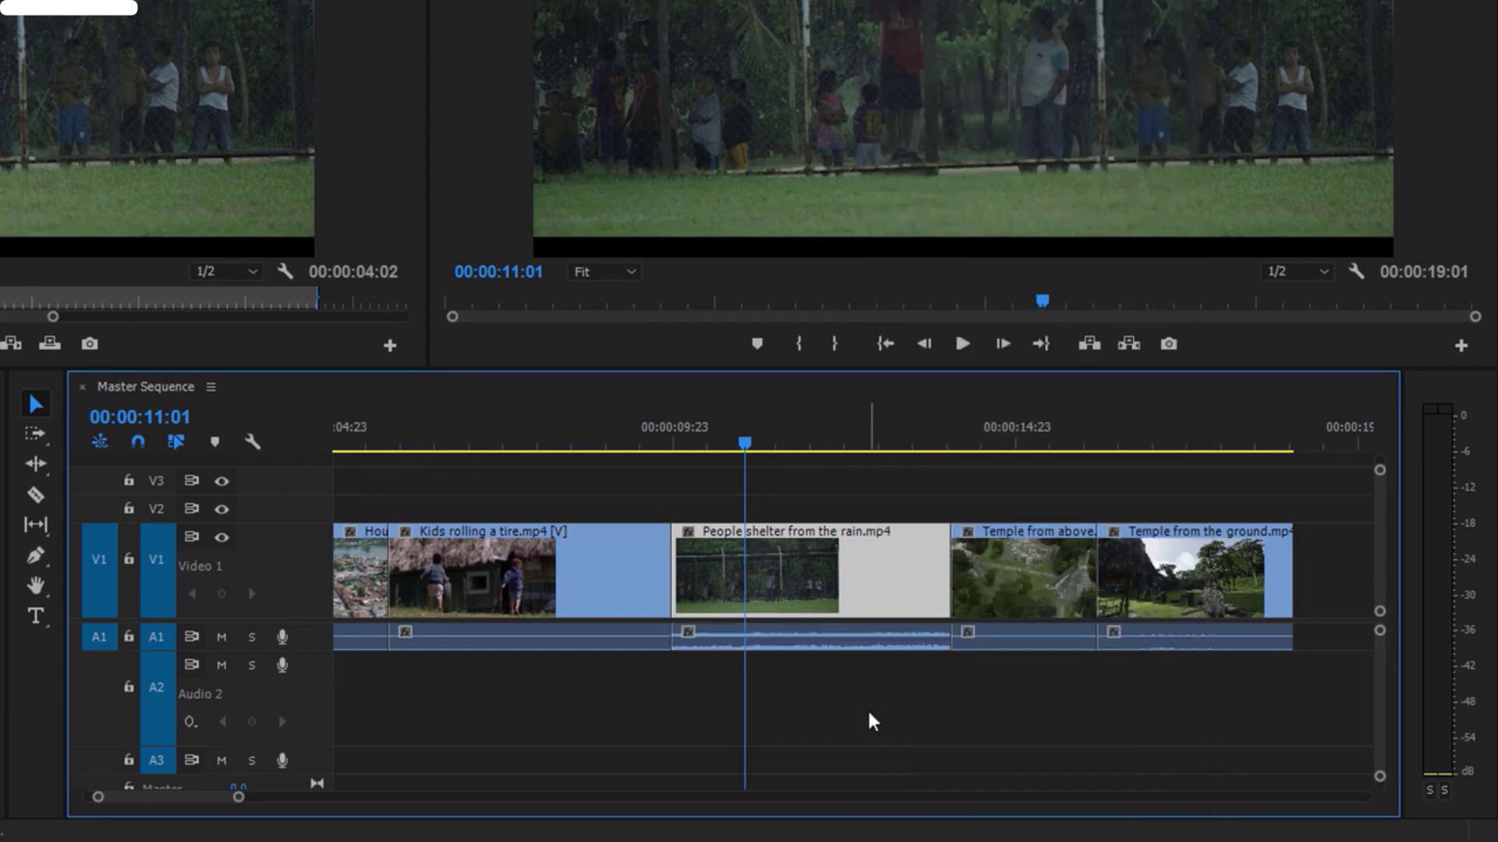
- Move only the People shelter from the rain.mp4 video over Kids rolling a tire.mp4, undo it, and select its video and audio separately
drag(888, 589, 613, 581)
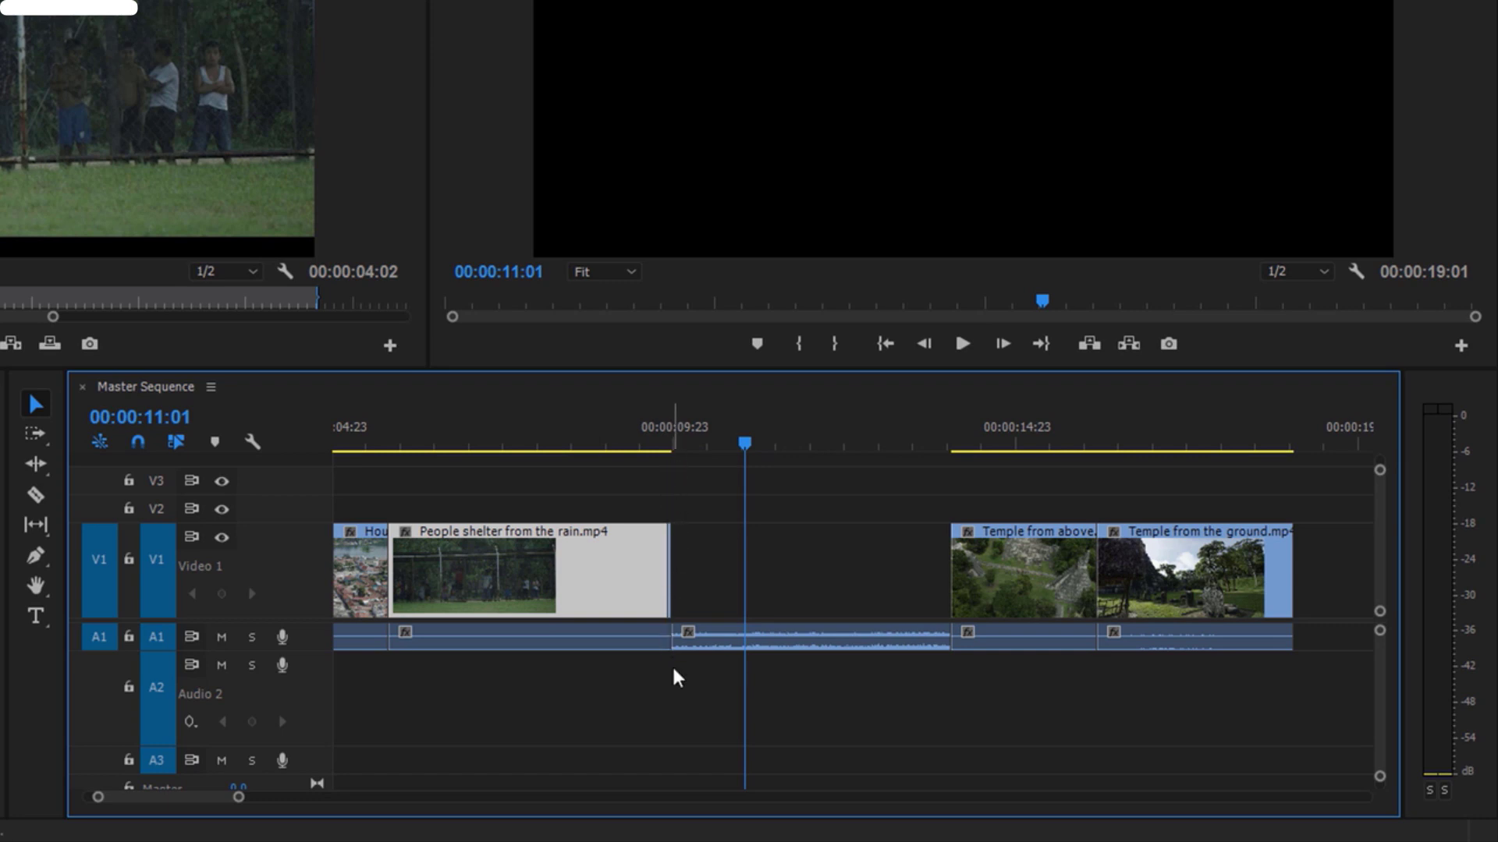
key(ctrl+z)
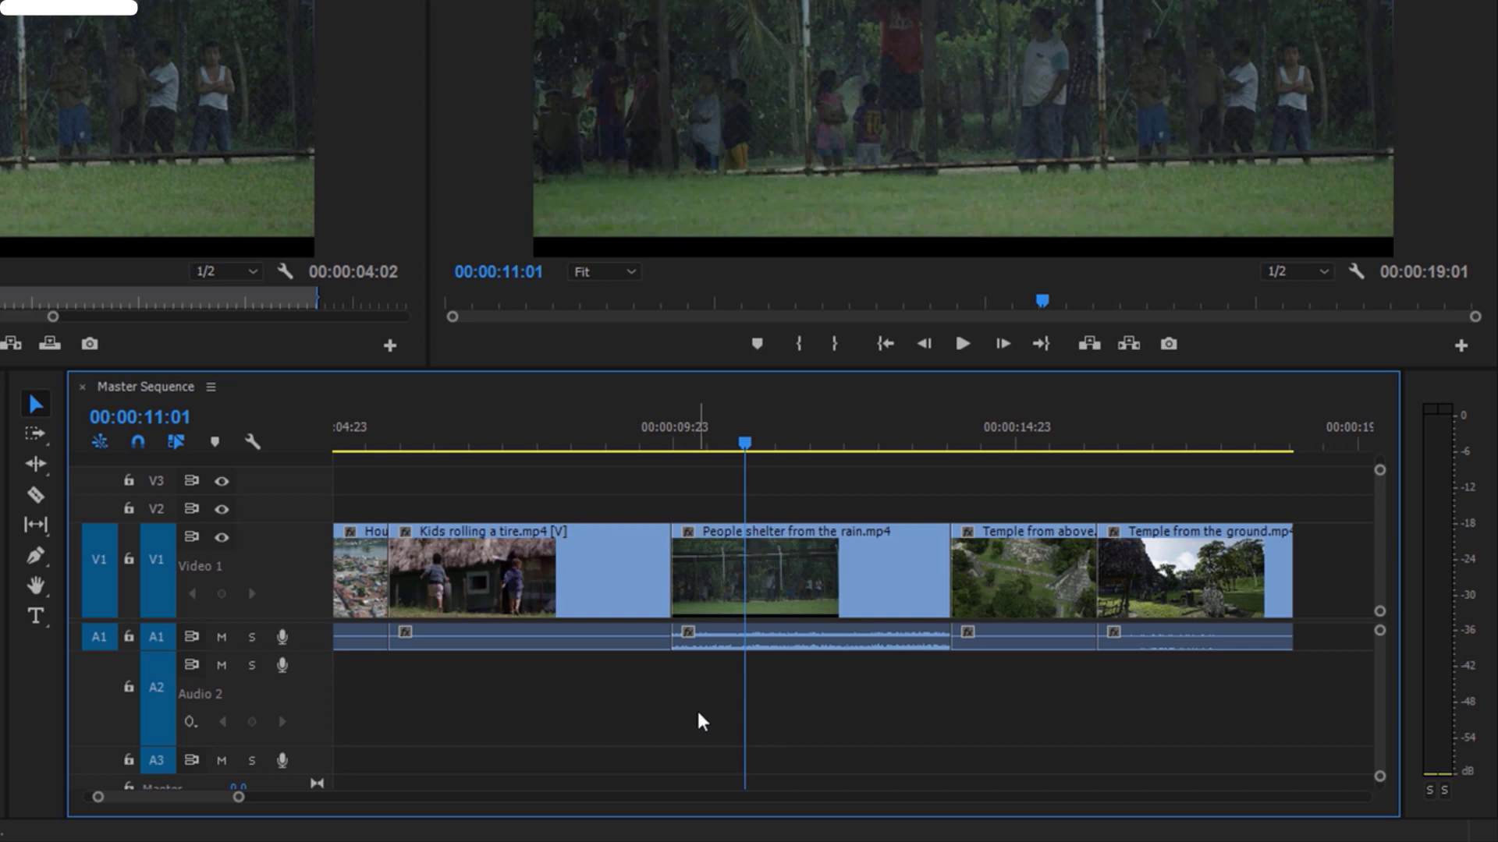
click(861, 593)
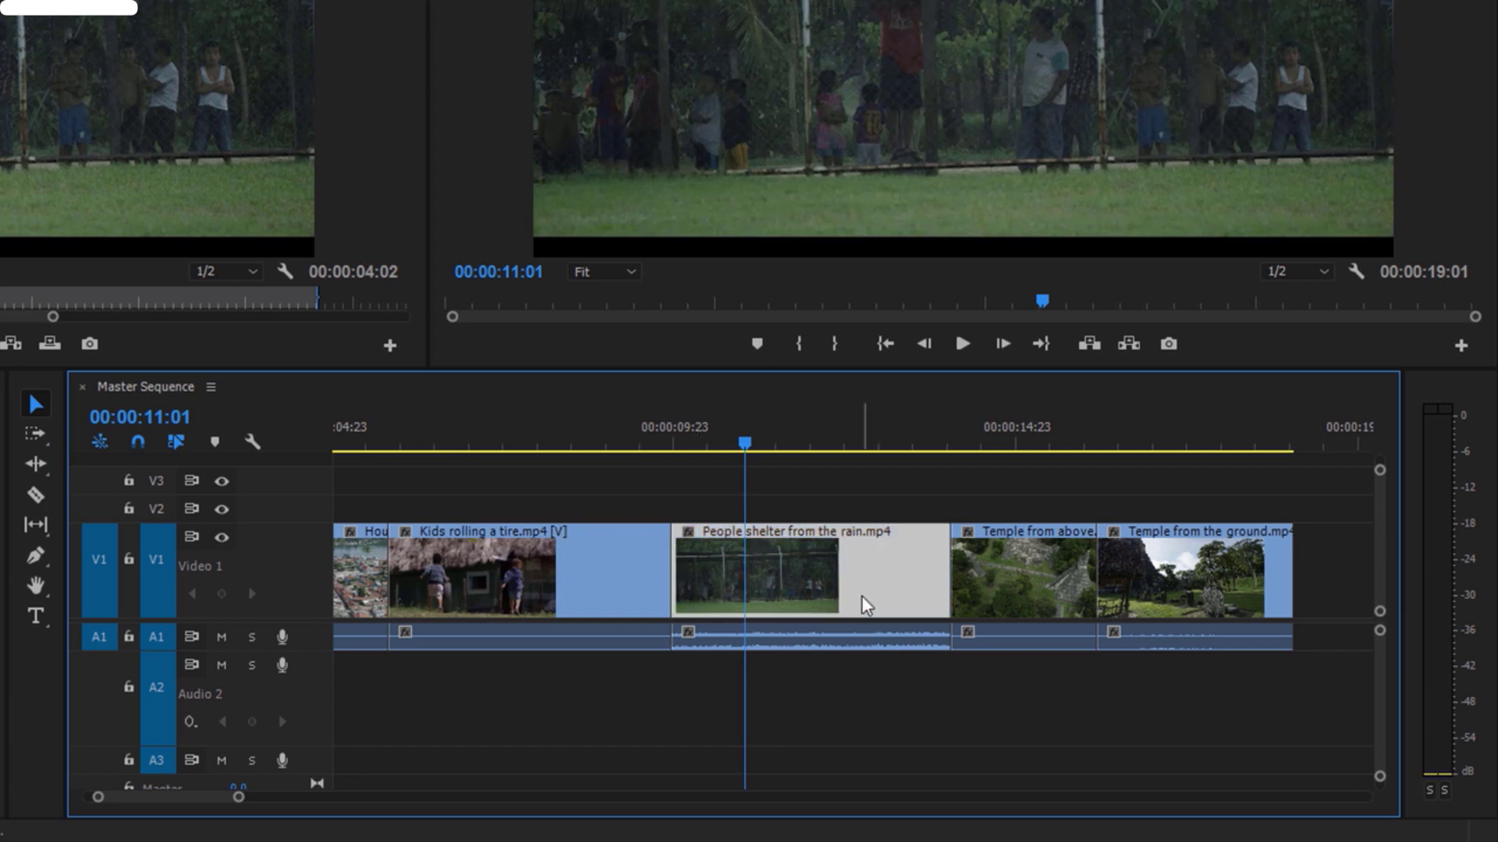
click(858, 638)
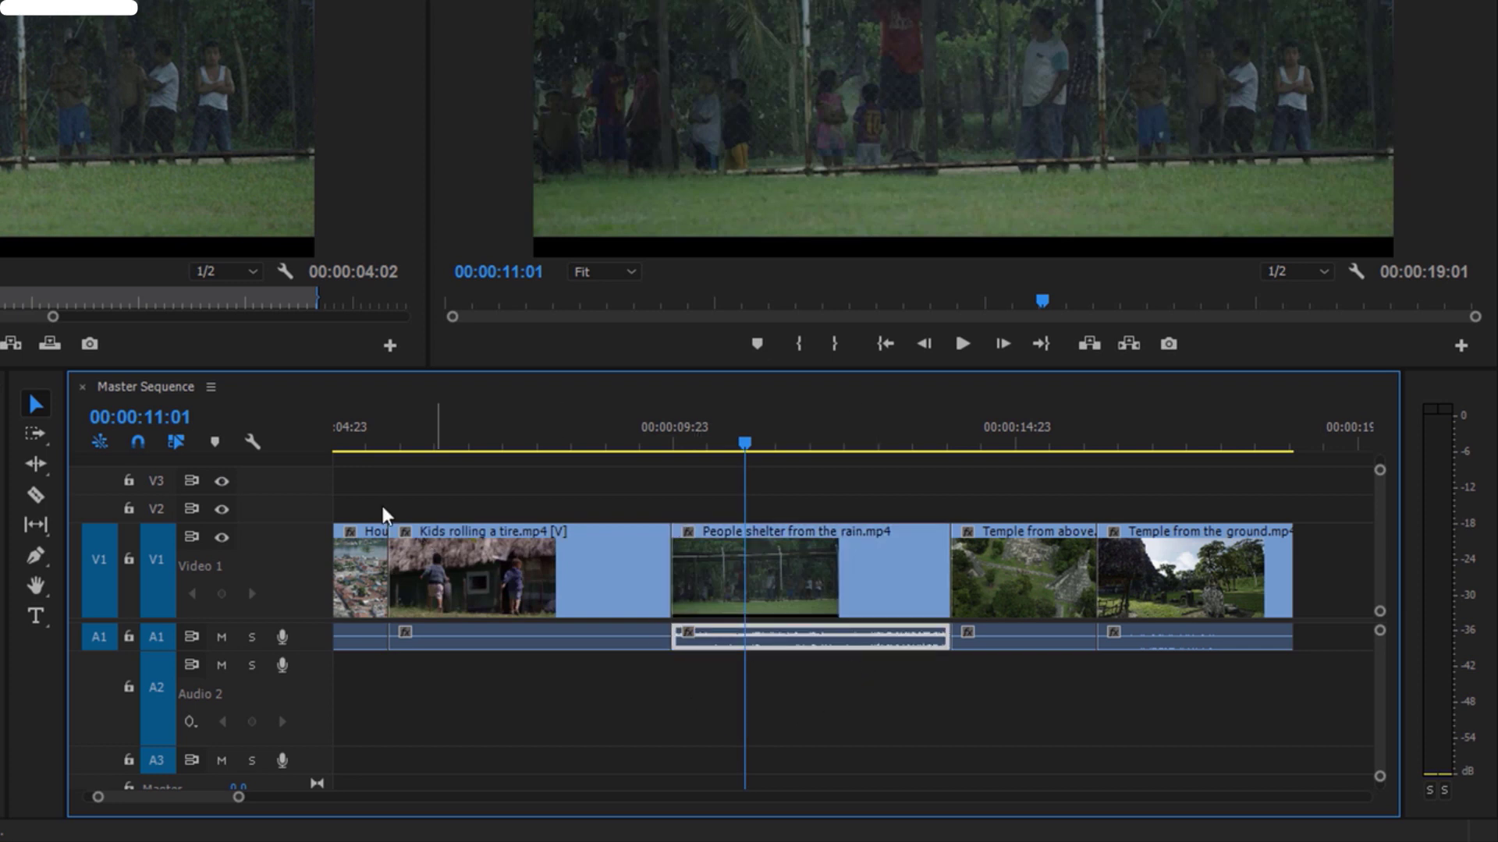
- With Linked Selection off, select the last three V1 video clips and move them about 2:11 earlier, overwriting the end of Kids rolling a tire.mp4
click(177, 442)
drag(1224, 493, 823, 570)
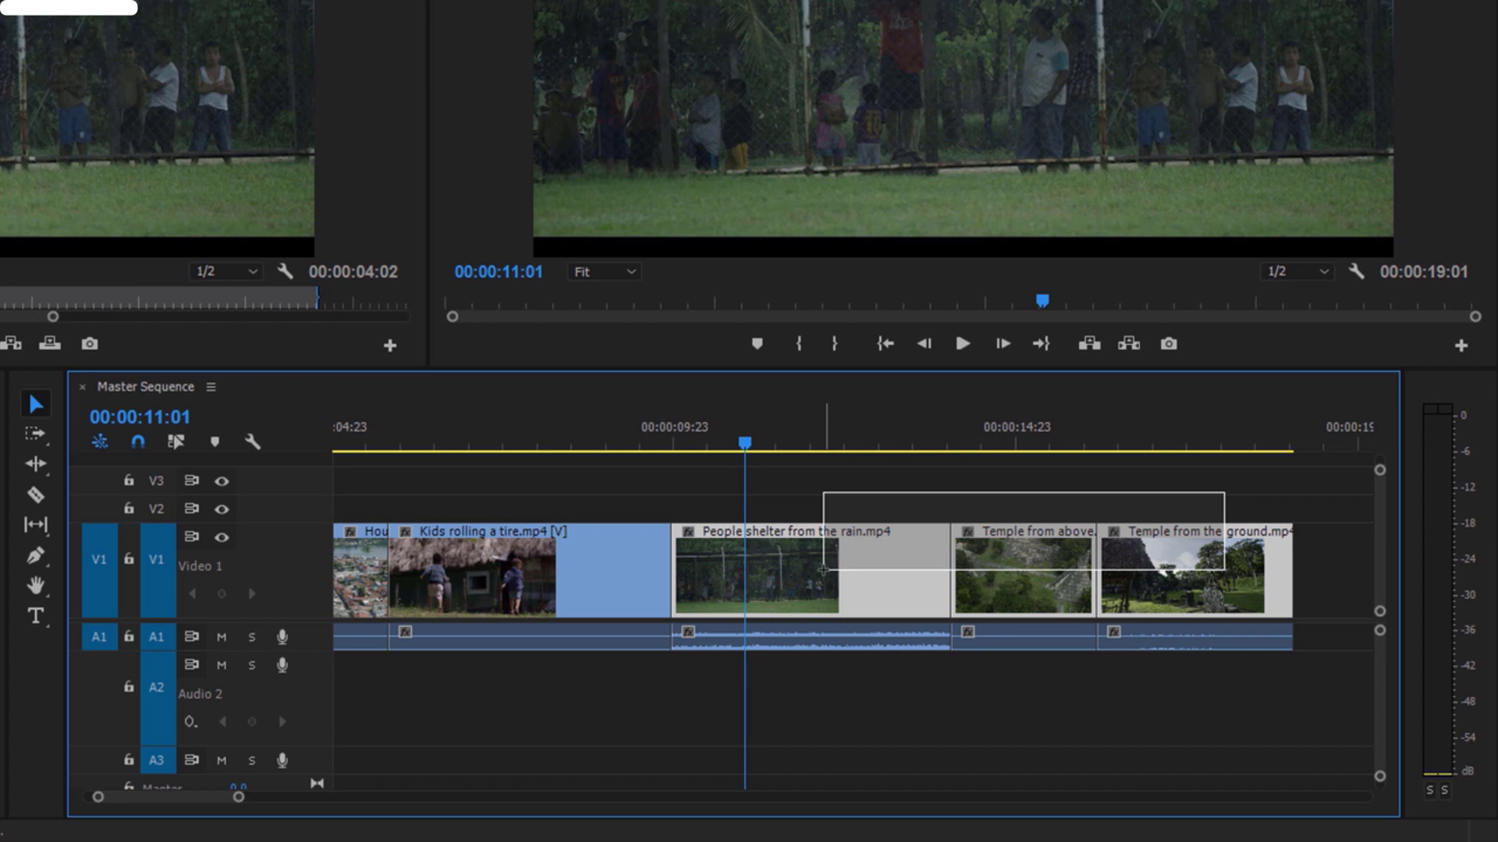
drag(823, 570, 737, 574)
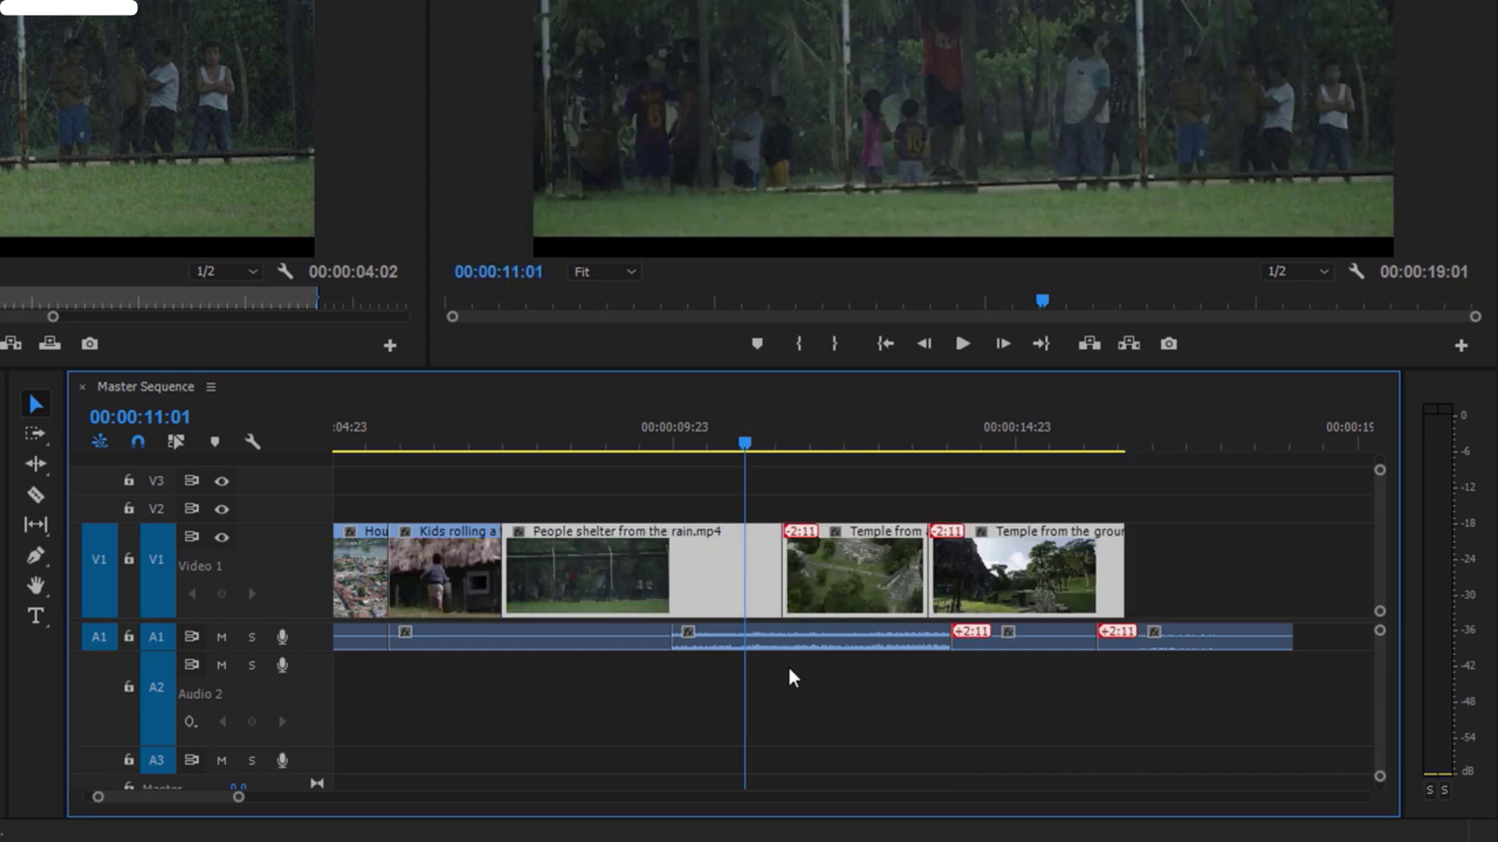
- Select the shifted video clips and the People shelter from the rain.mp4 audio individually to compare their sync, and undo the move
click(785, 639)
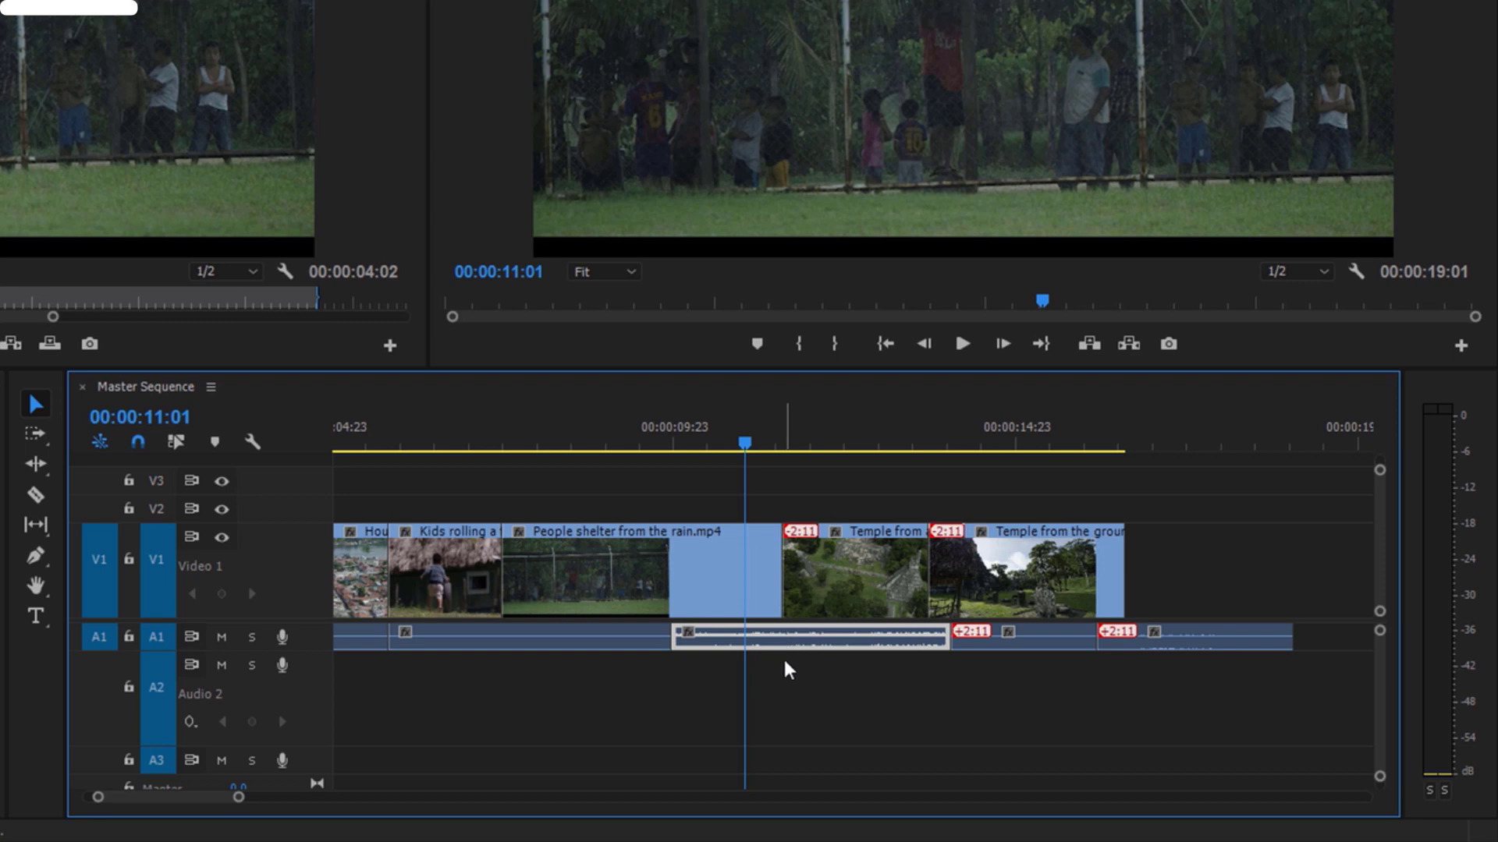
click(713, 589)
click(733, 639)
click(710, 594)
click(722, 635)
click(891, 582)
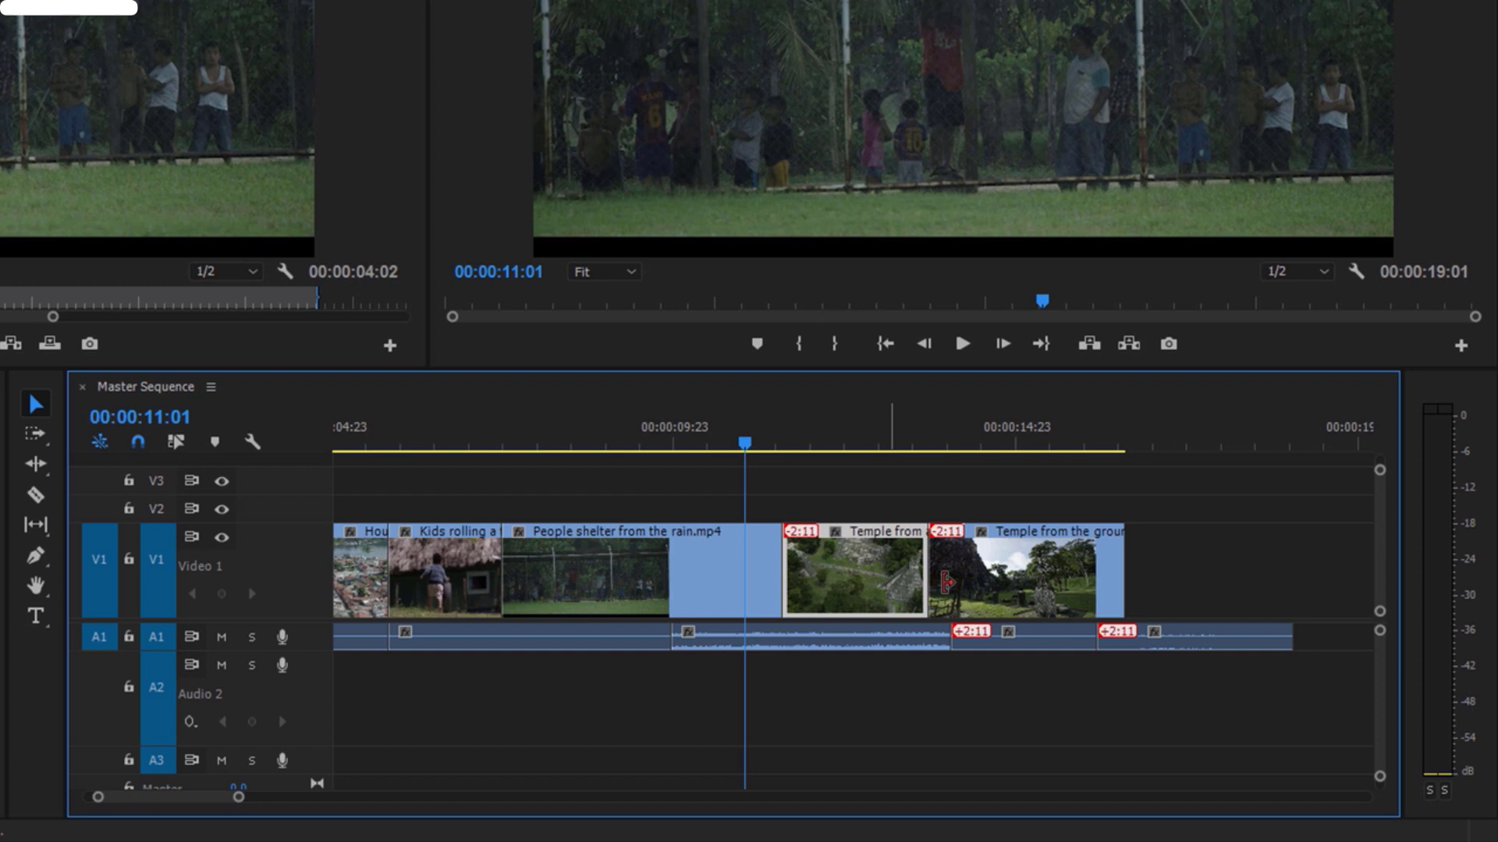
click(990, 580)
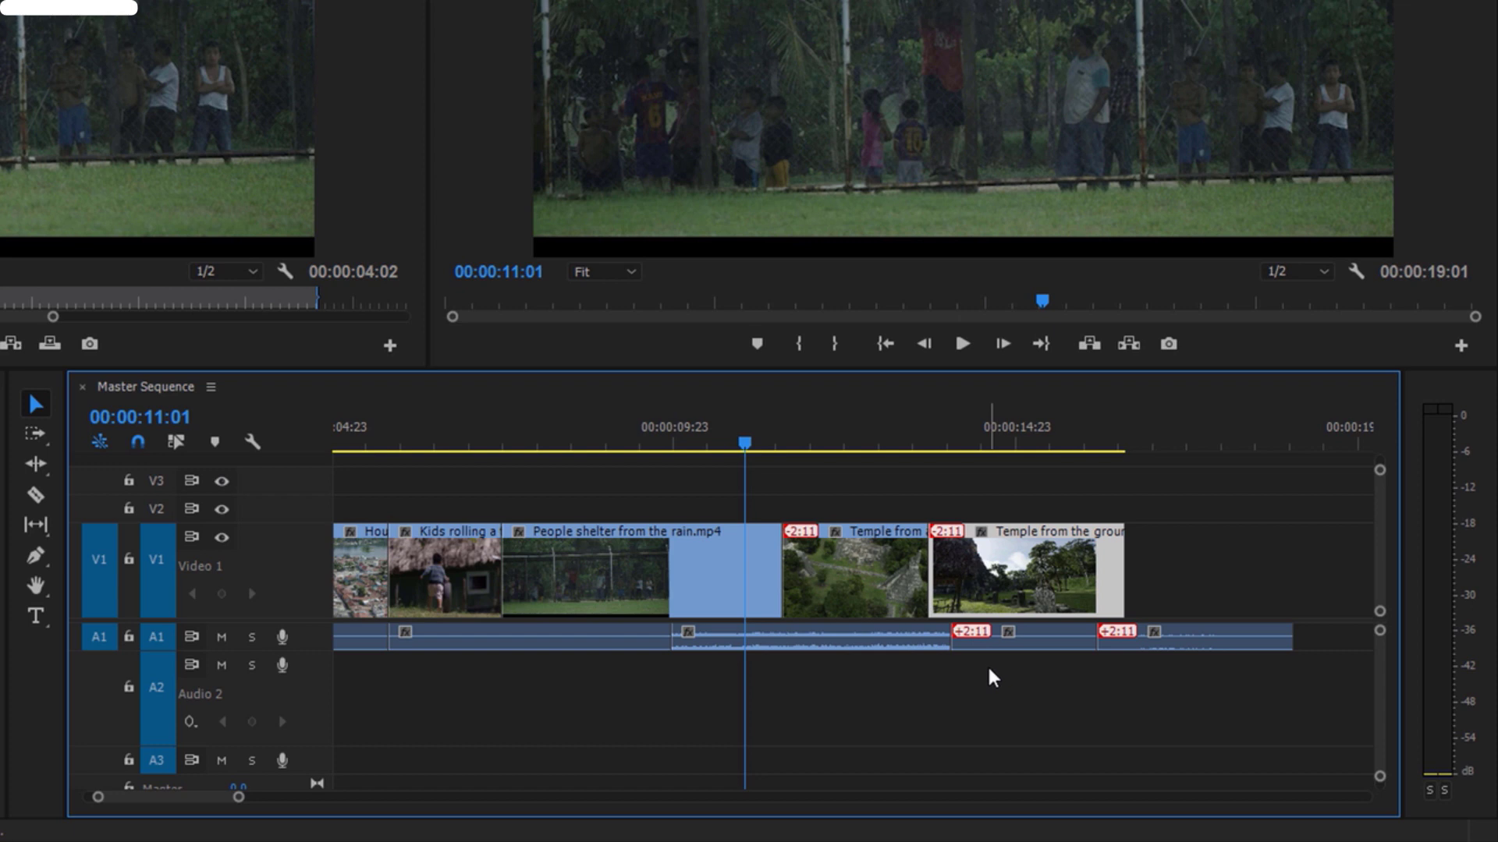
key(ctrl+z)
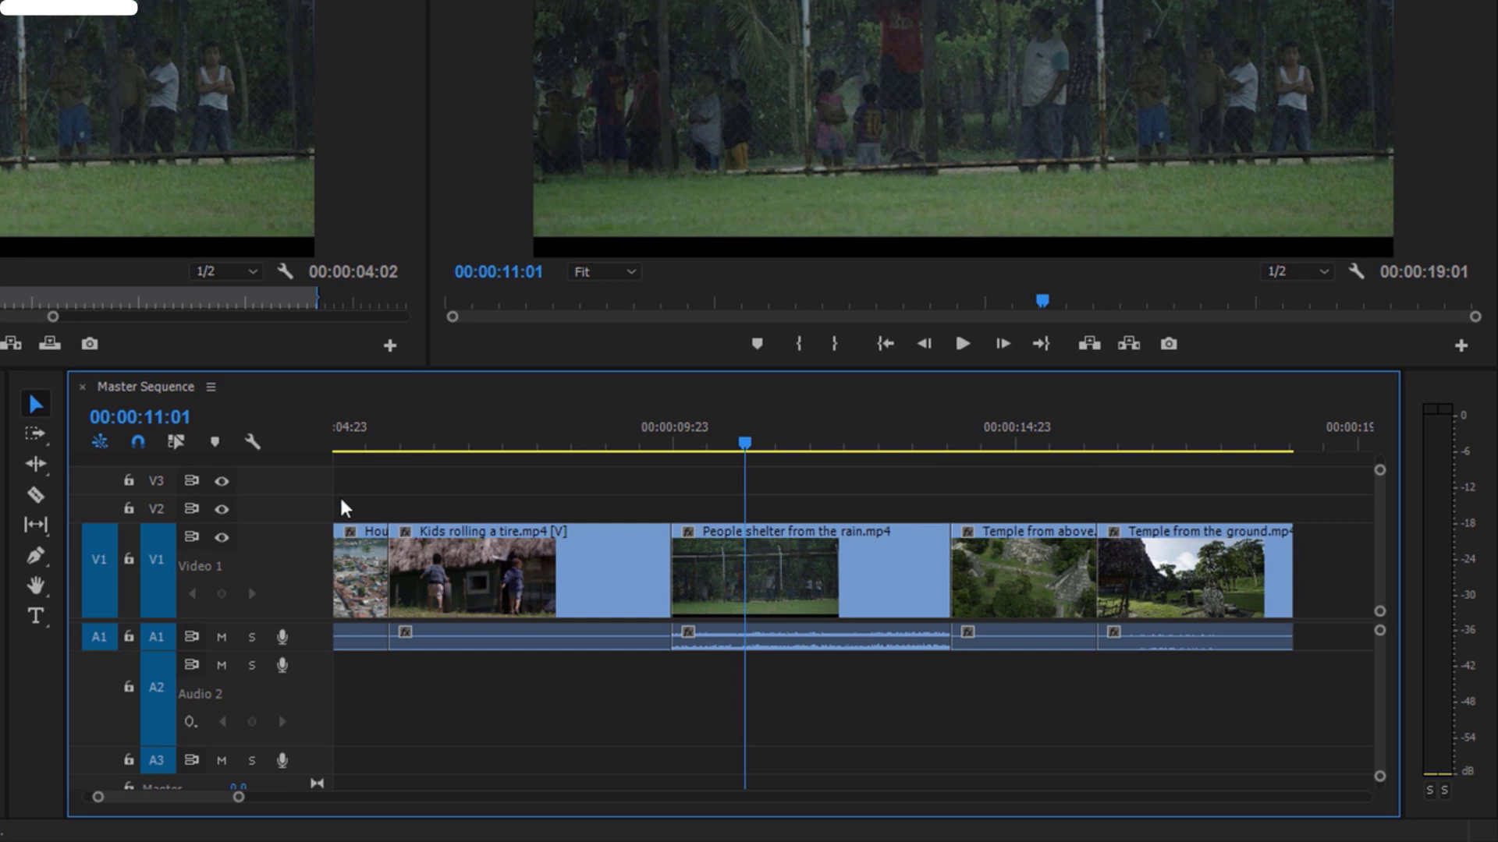
- Restore Linked Selection, razor the unlinked People shelter from the rain.mp4 video mid-clip, move its first half over Kids rolling a tire.mp4, and undo both edits
click(175, 442)
click(42, 493)
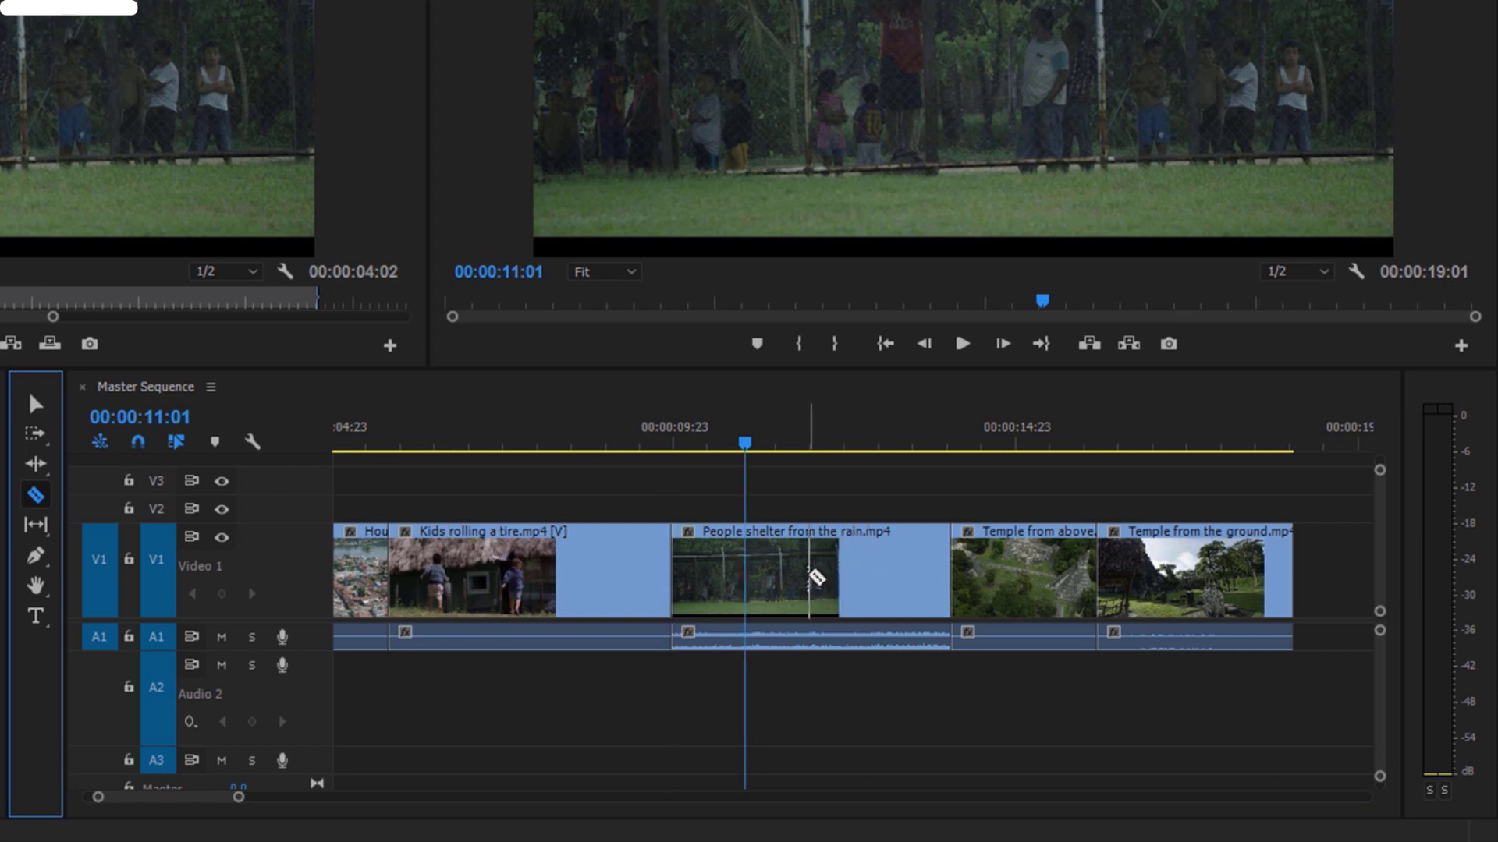
click(809, 575)
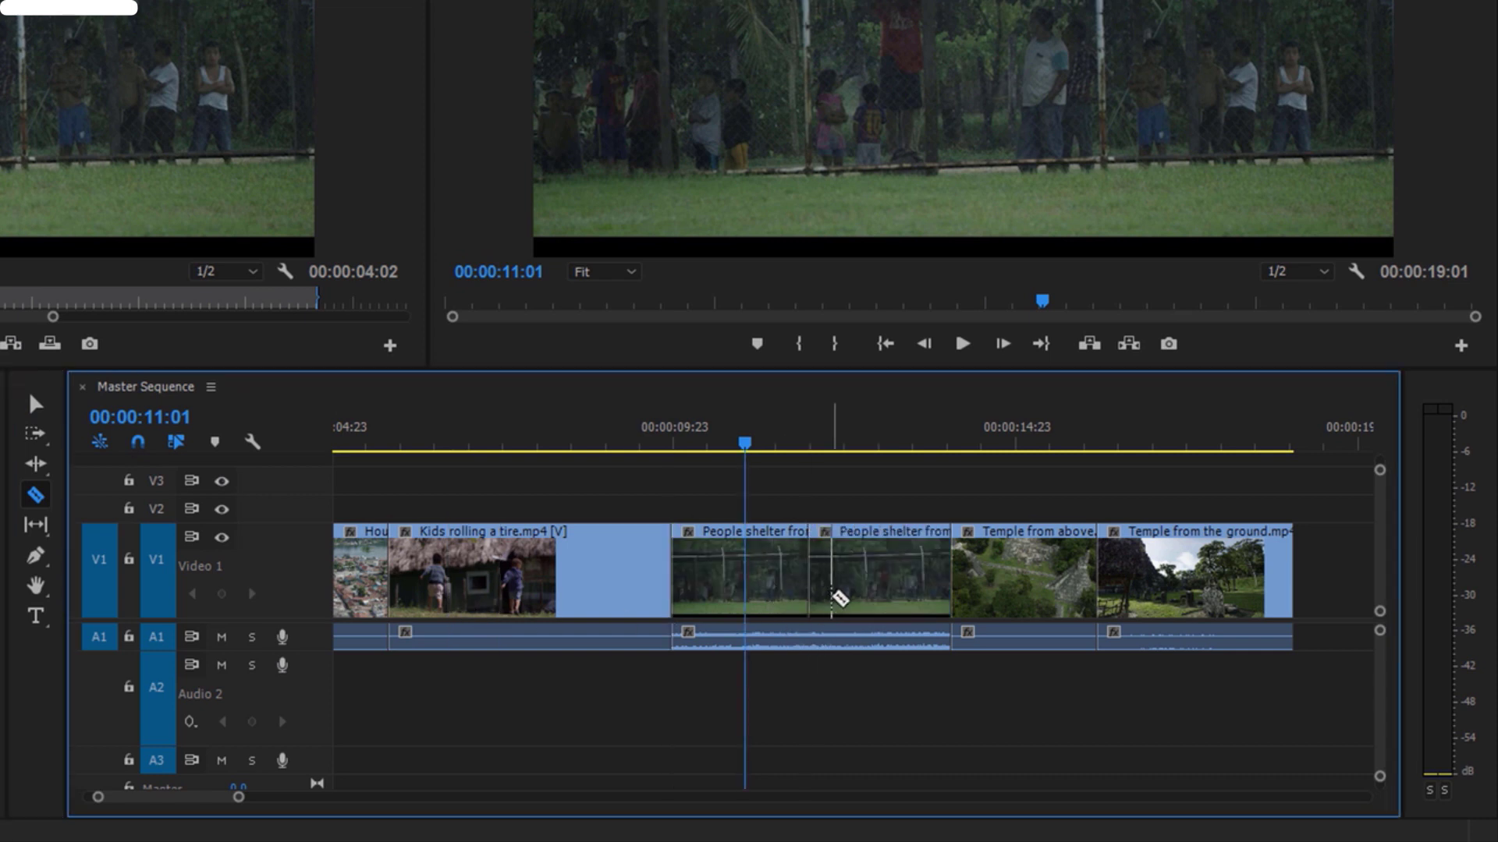
click(35, 403)
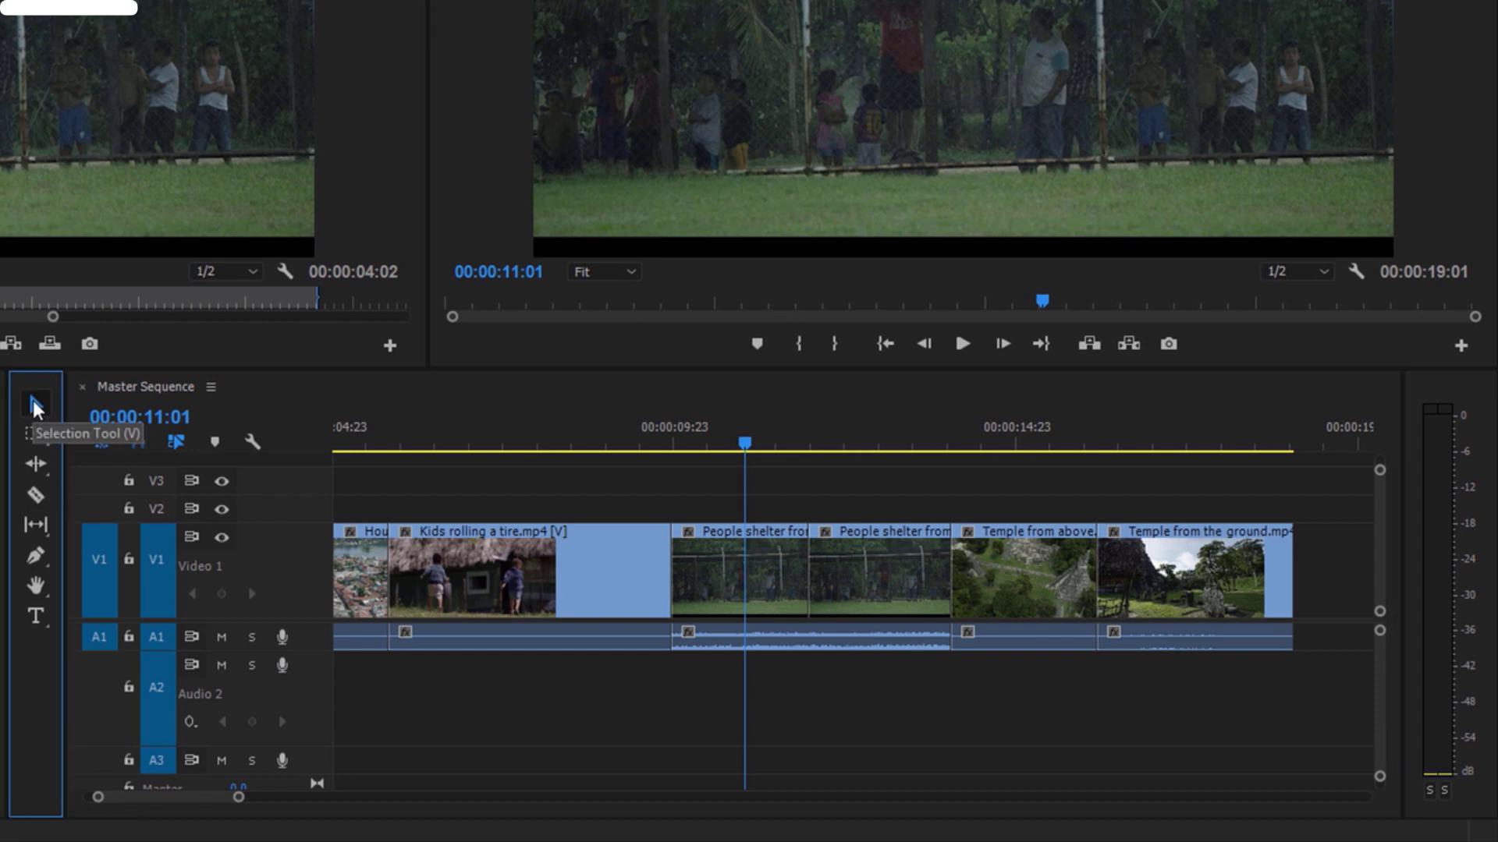
drag(724, 585, 441, 585)
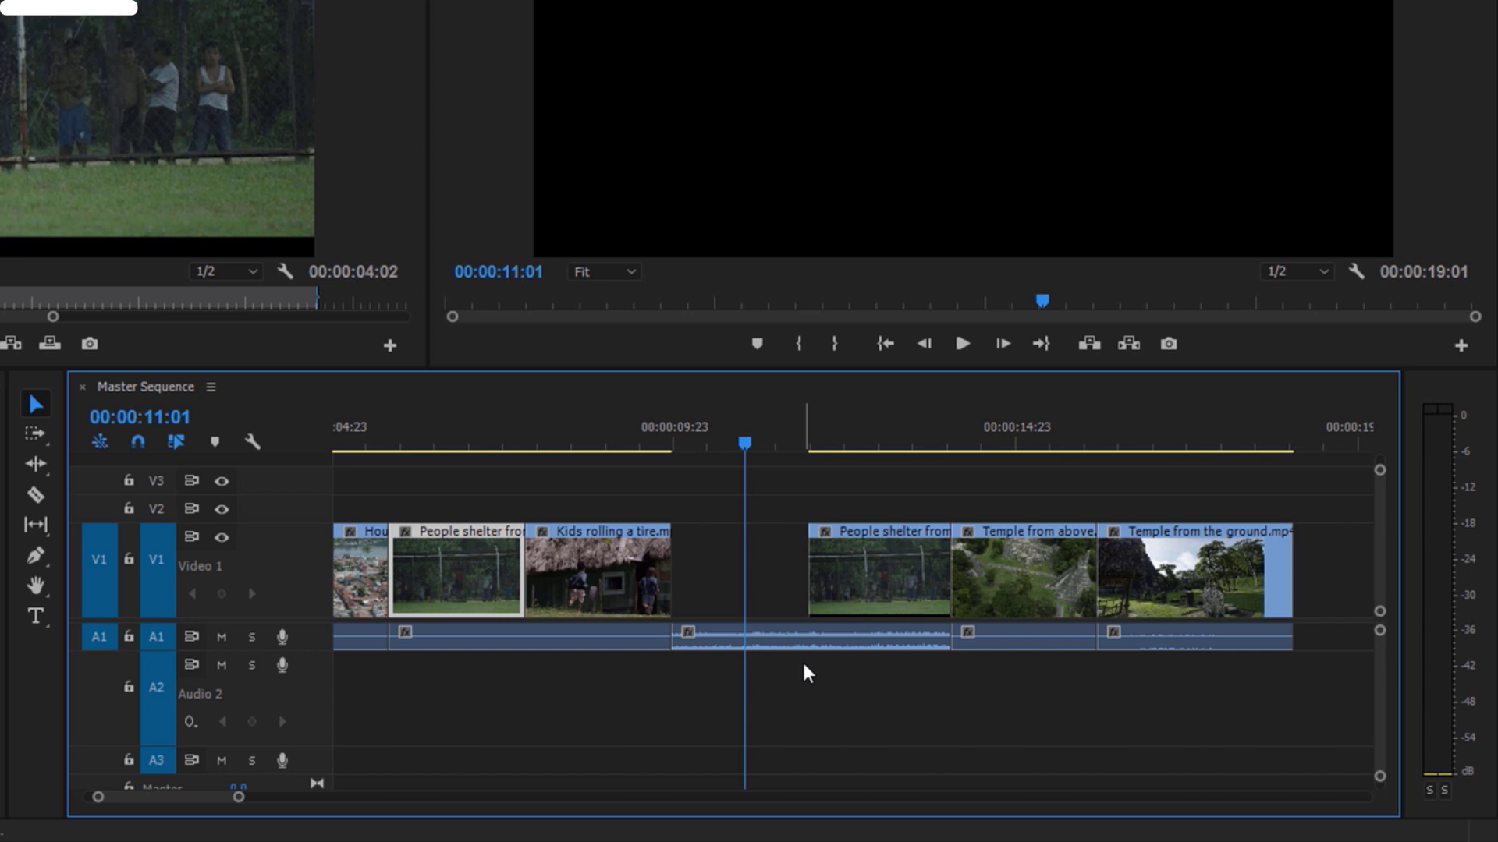
key(ctrl+z)
key(ctrl+z)
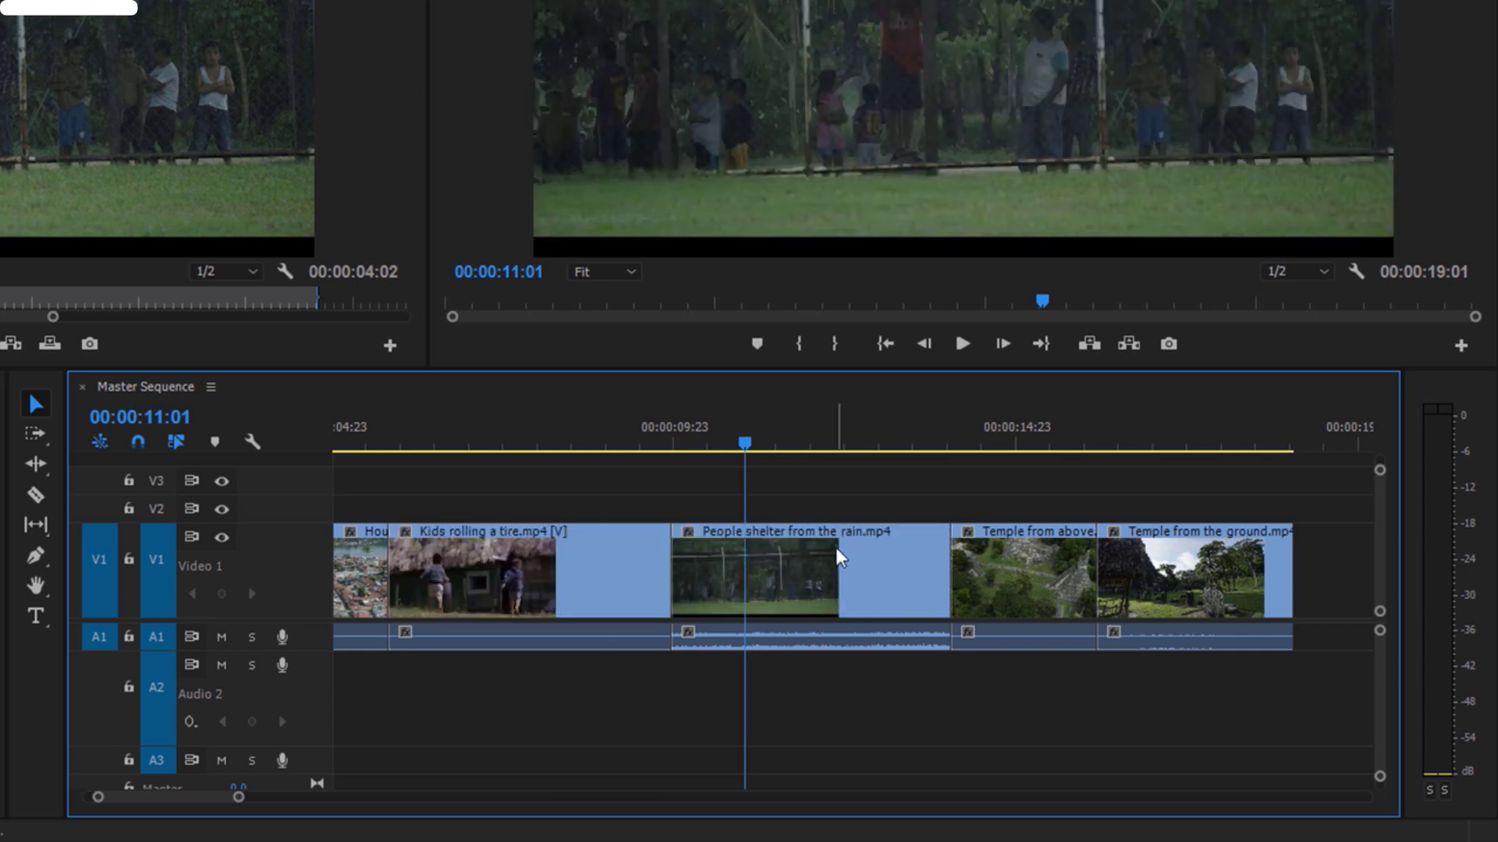
- Select the video and audio parts of People shelter from the rain.mp4 together and link them
drag(830, 485, 868, 716)
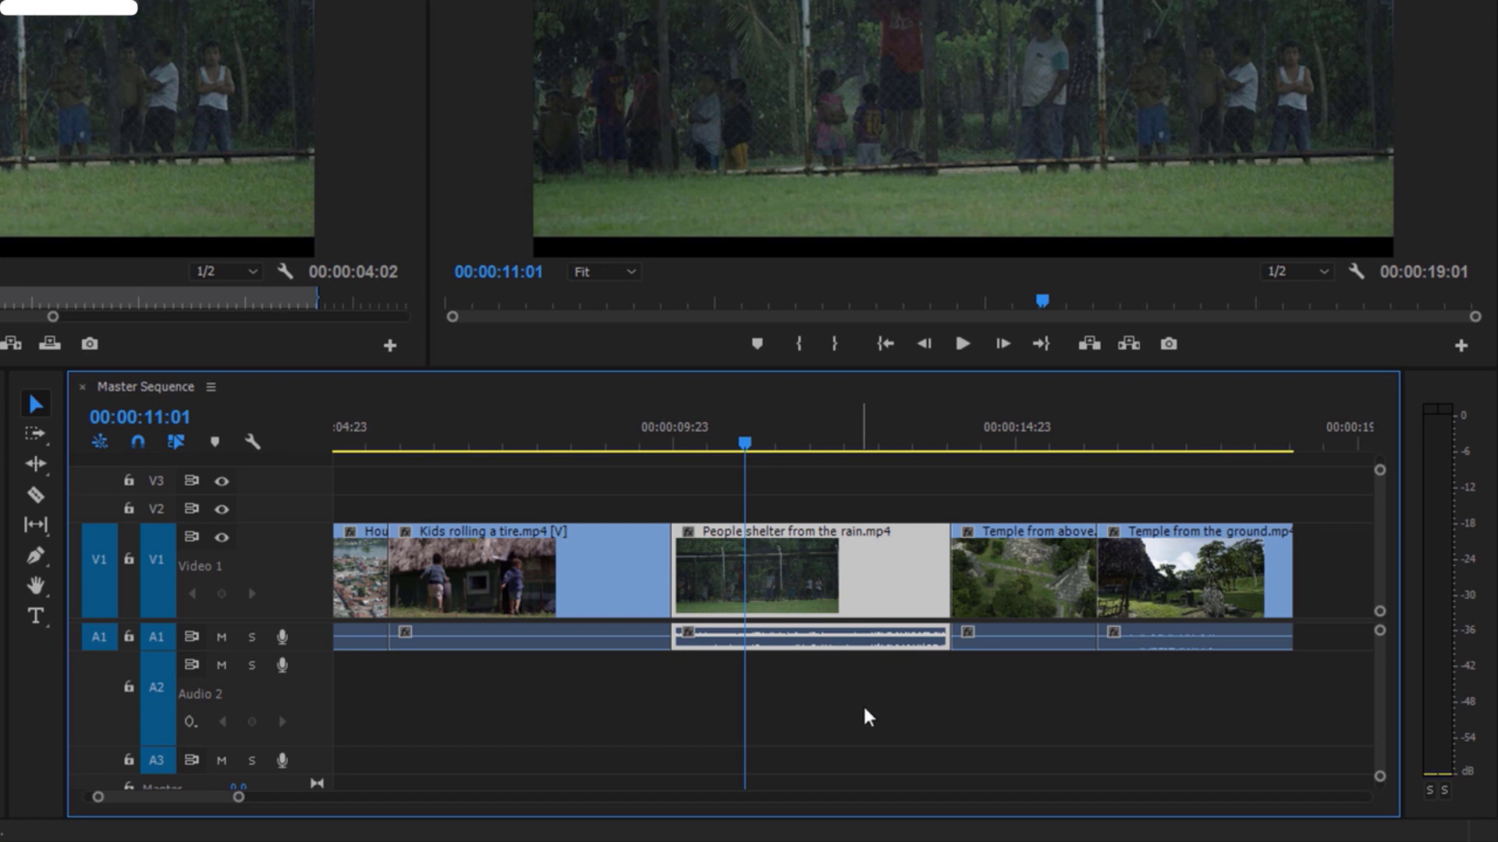
right_click(869, 581)
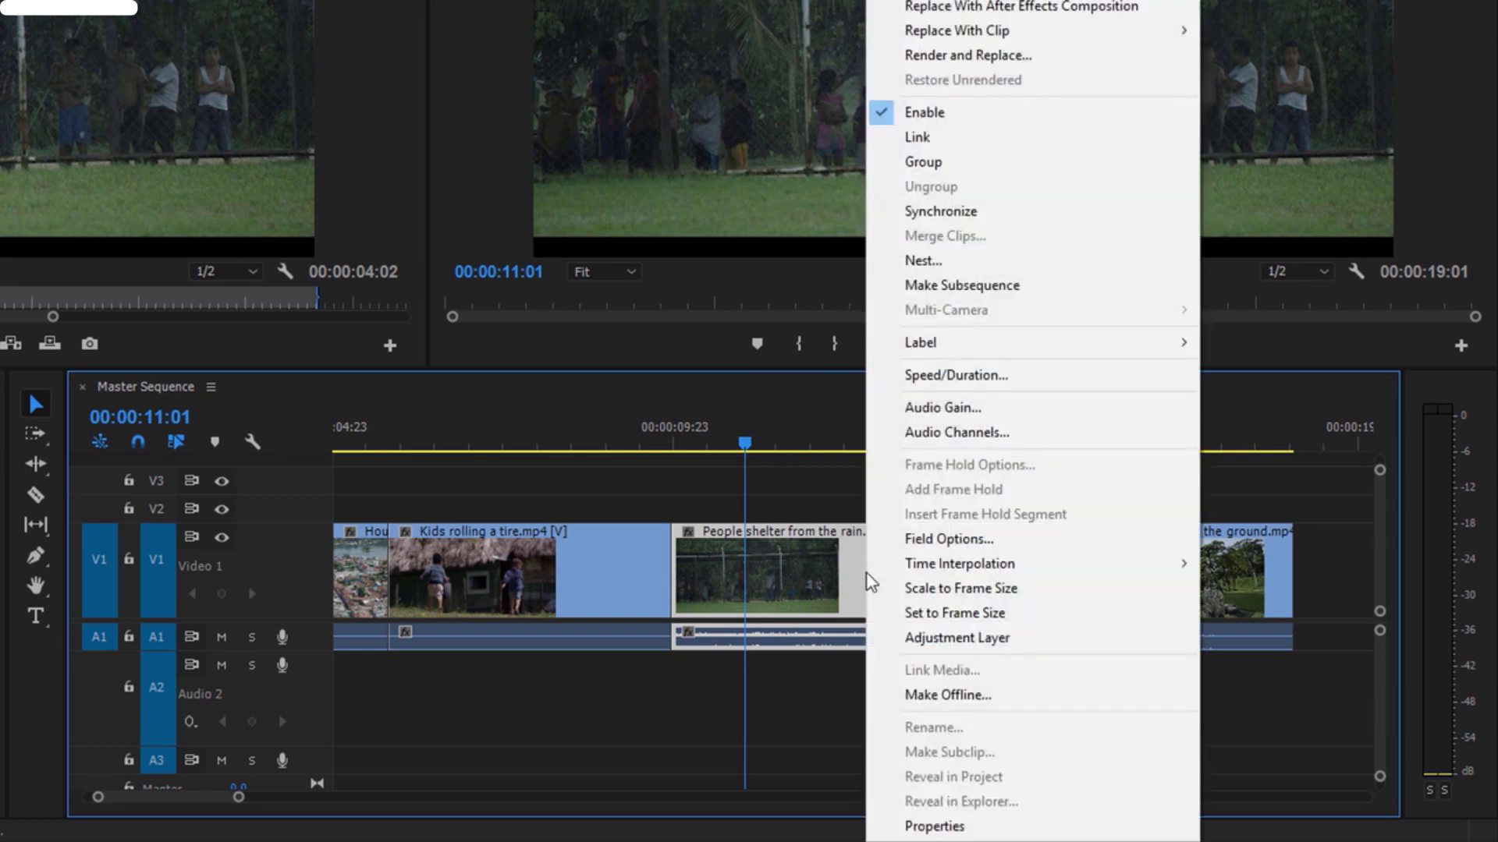
click(1009, 148)
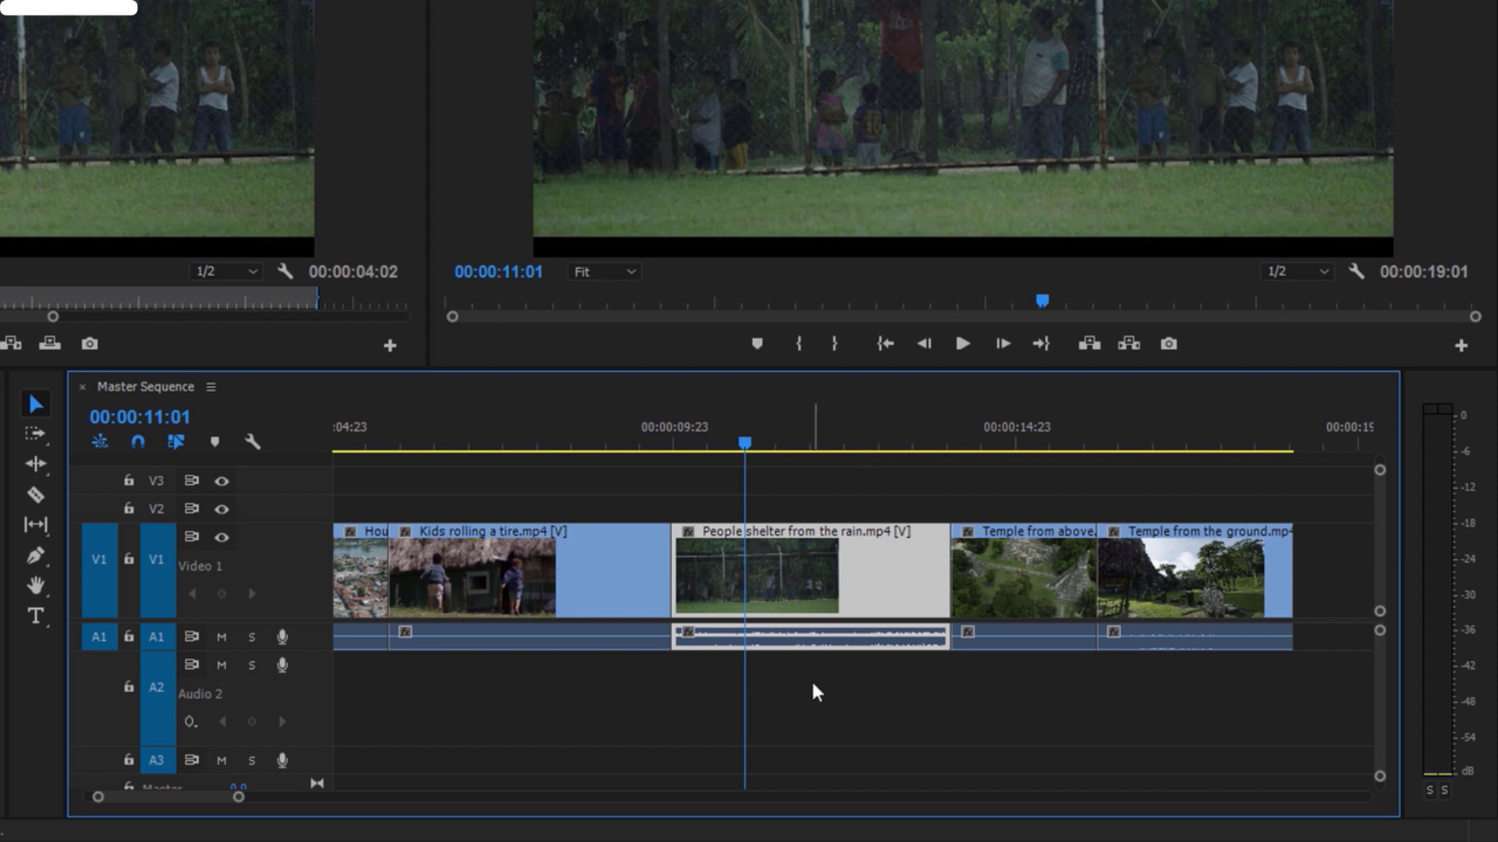
- Razor the linked People shelter from the rain.mp4 clip before its middle and move the first part onto the start of Kids rolling a tire.mp4
click(35, 494)
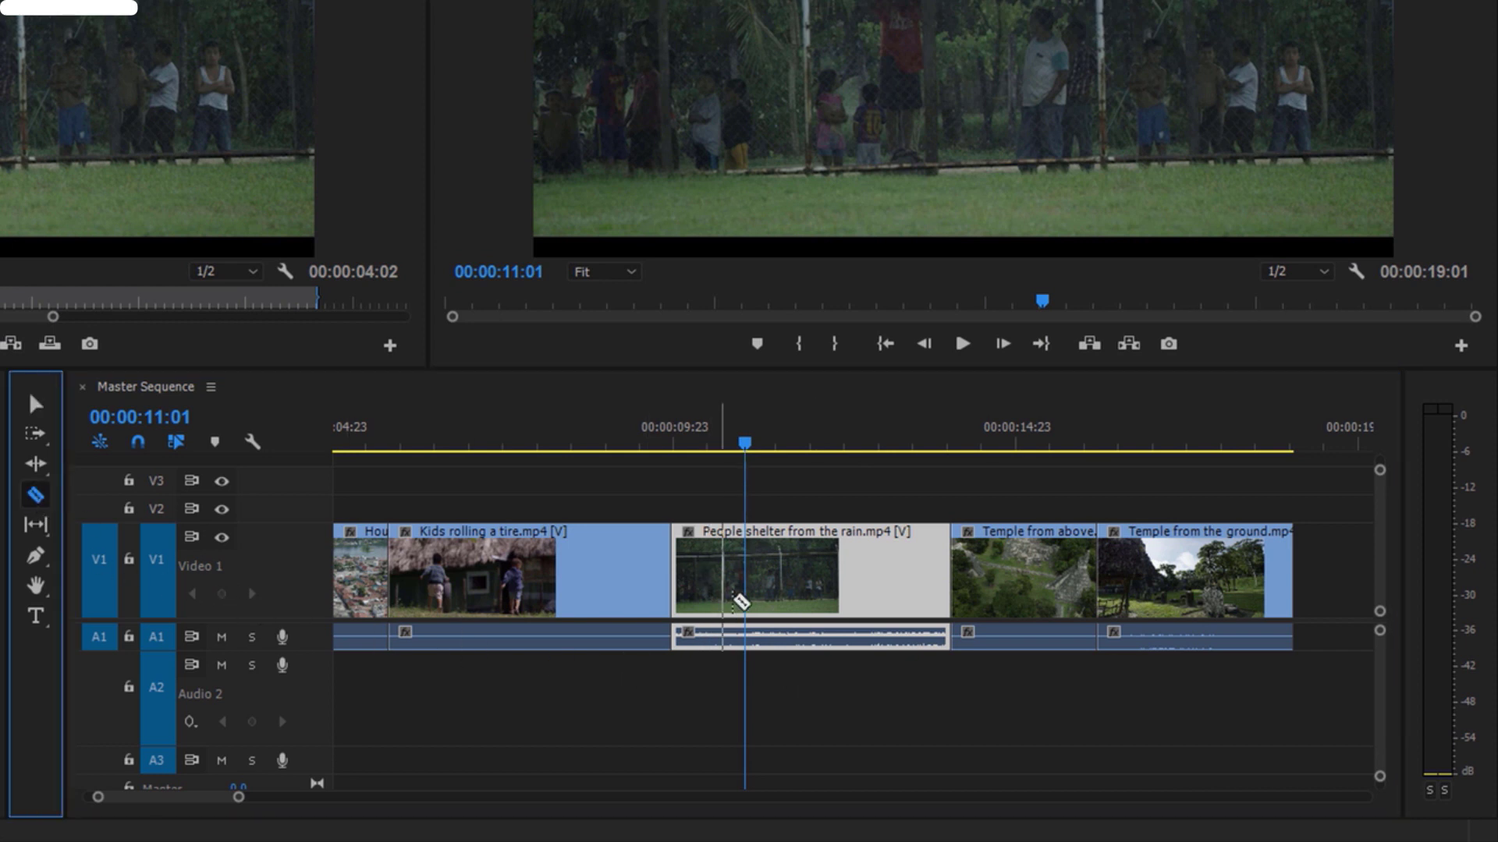
click(782, 577)
click(35, 403)
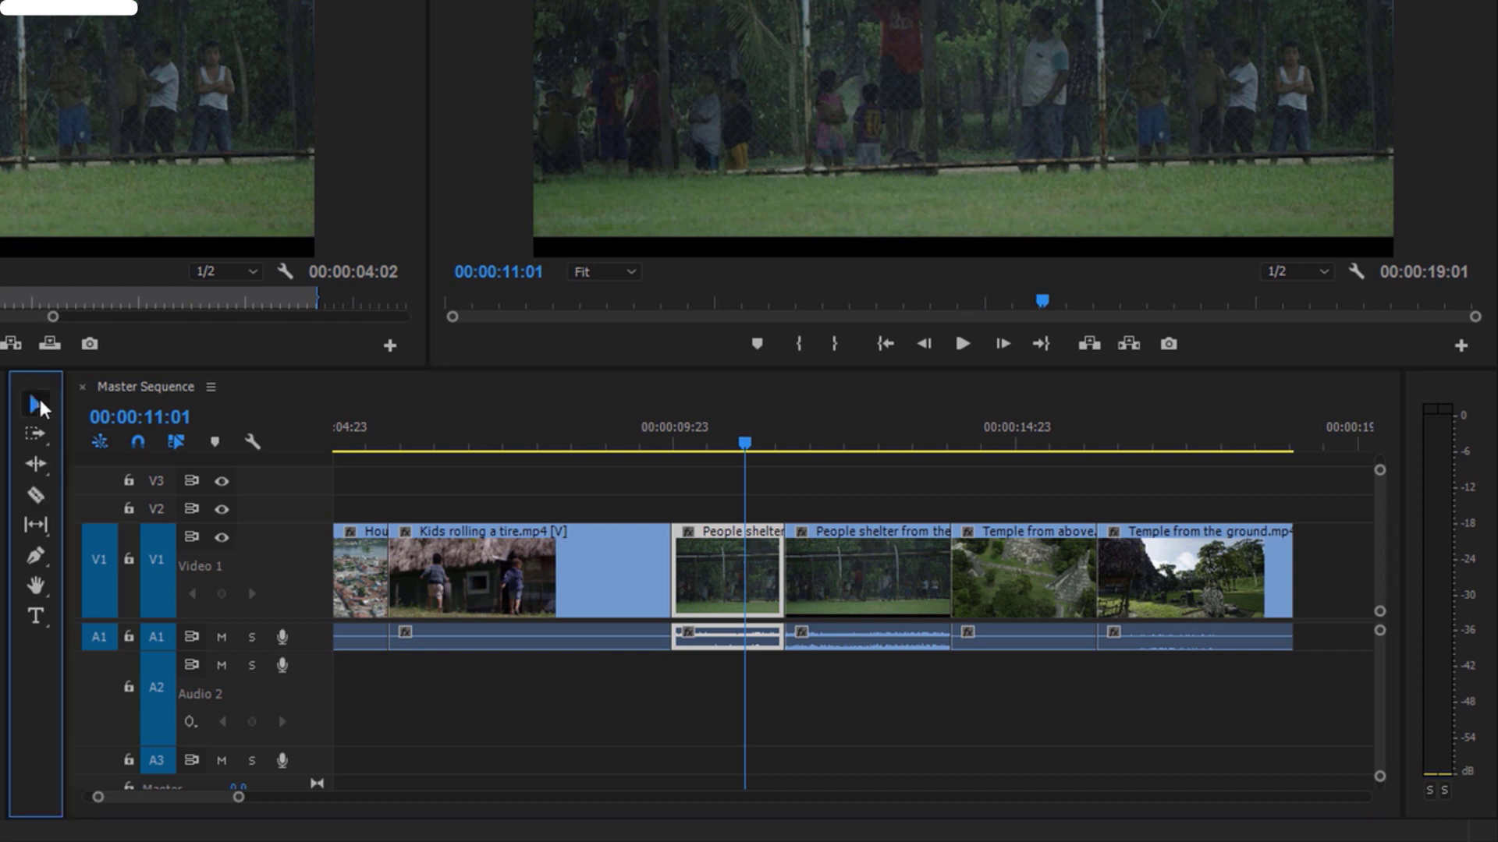
drag(724, 593, 446, 585)
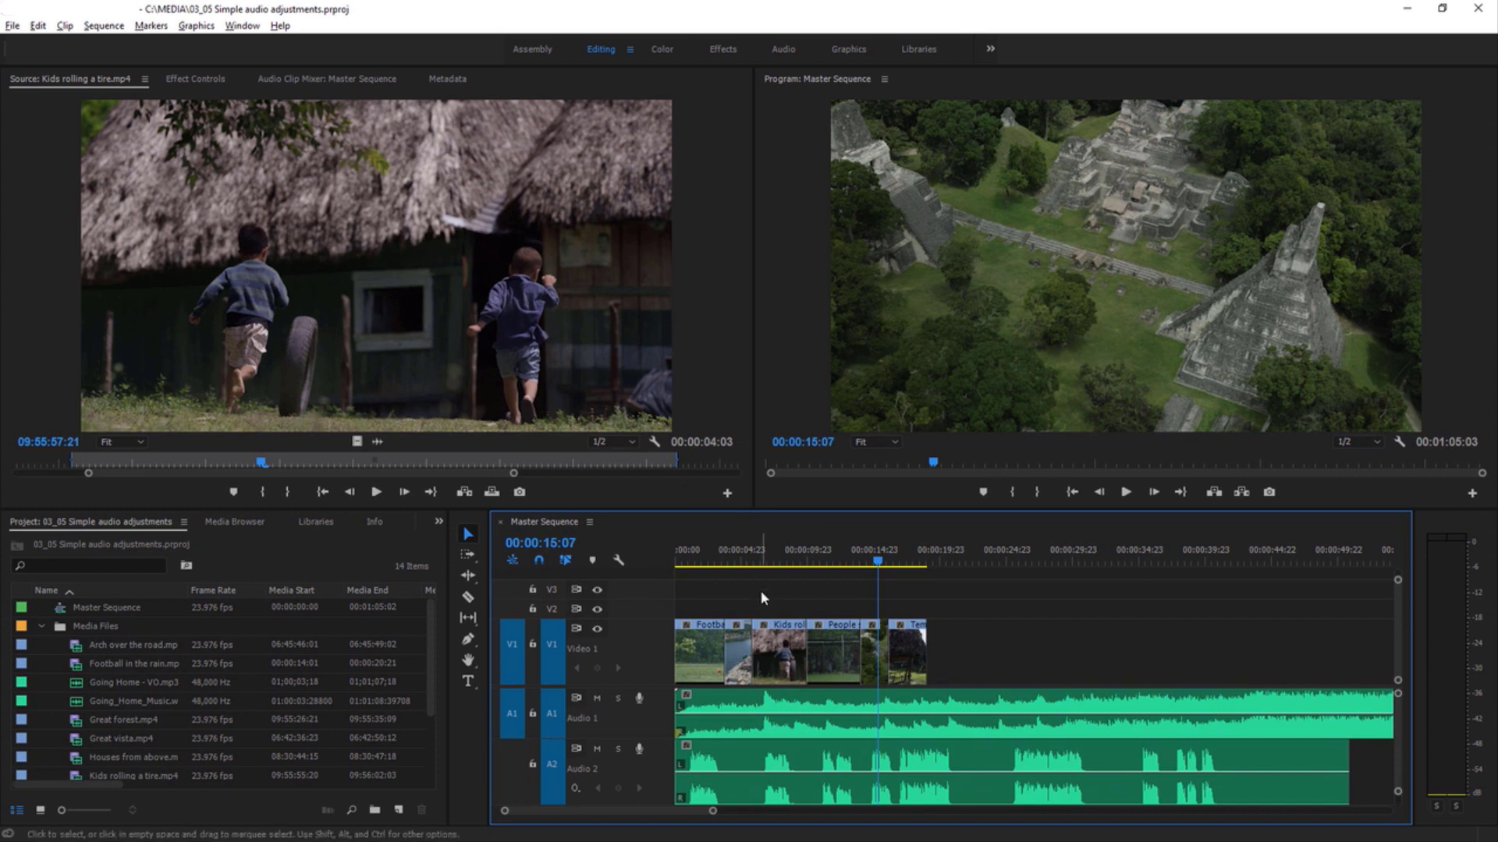
- In the 03_05 Simple audio adjustments project, select the A1 music and A2 voice-over, and play the sequence from 00:00:05:00 to hear their balance
click(751, 706)
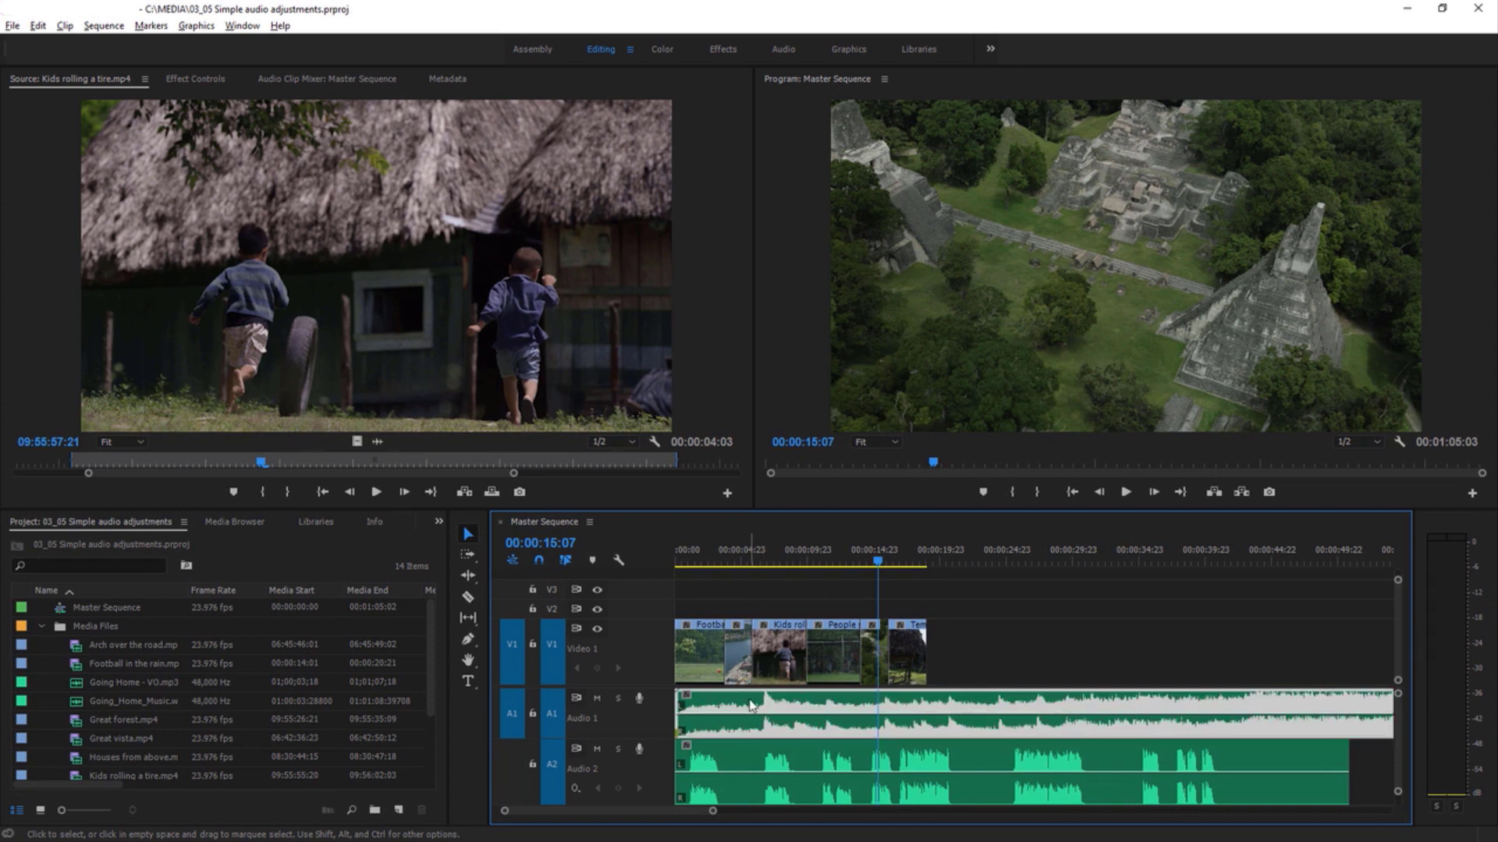
click(731, 763)
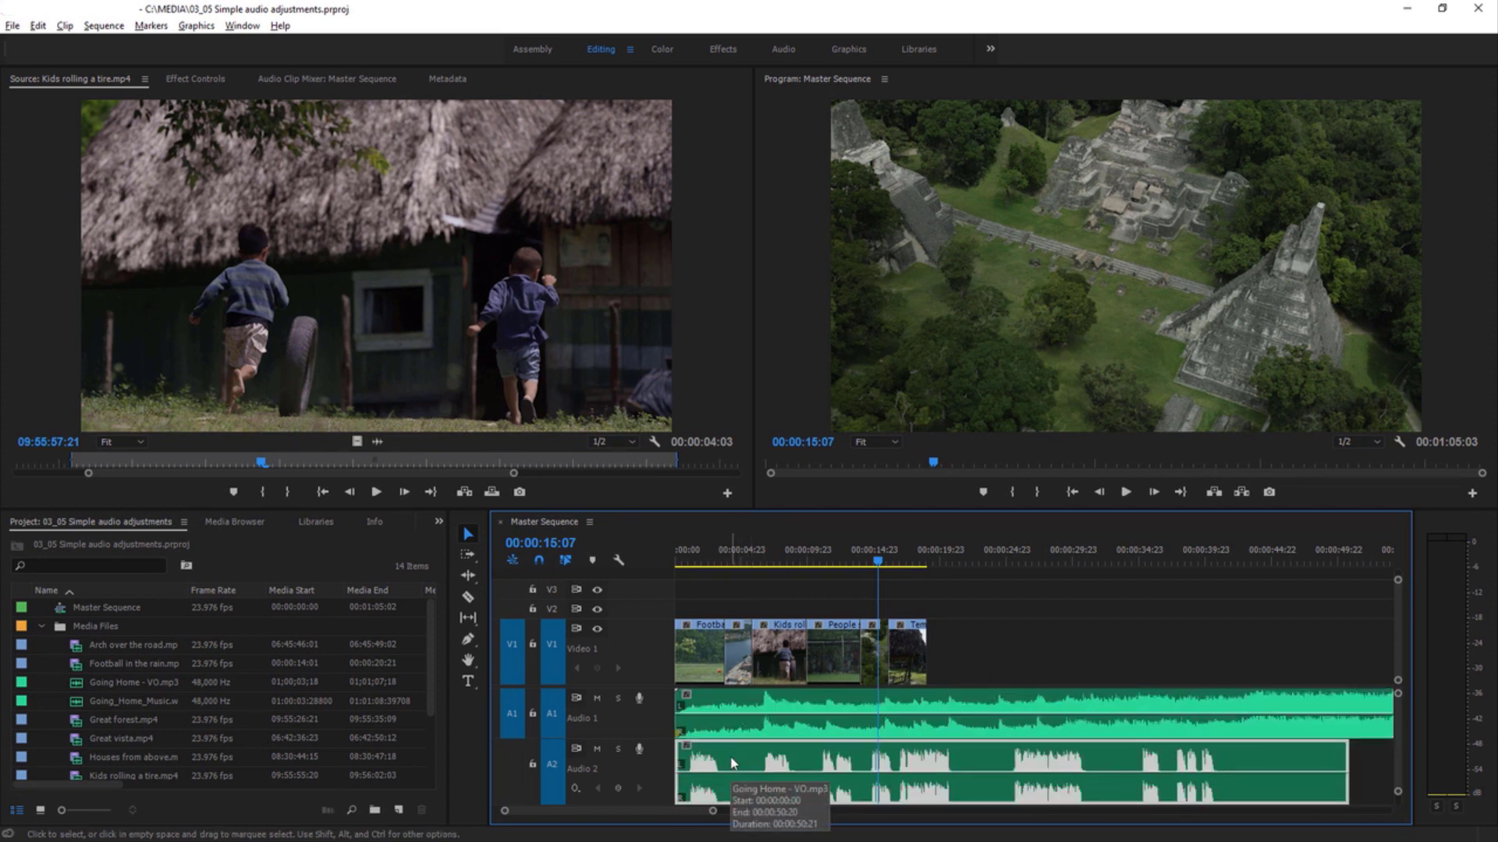
click(745, 563)
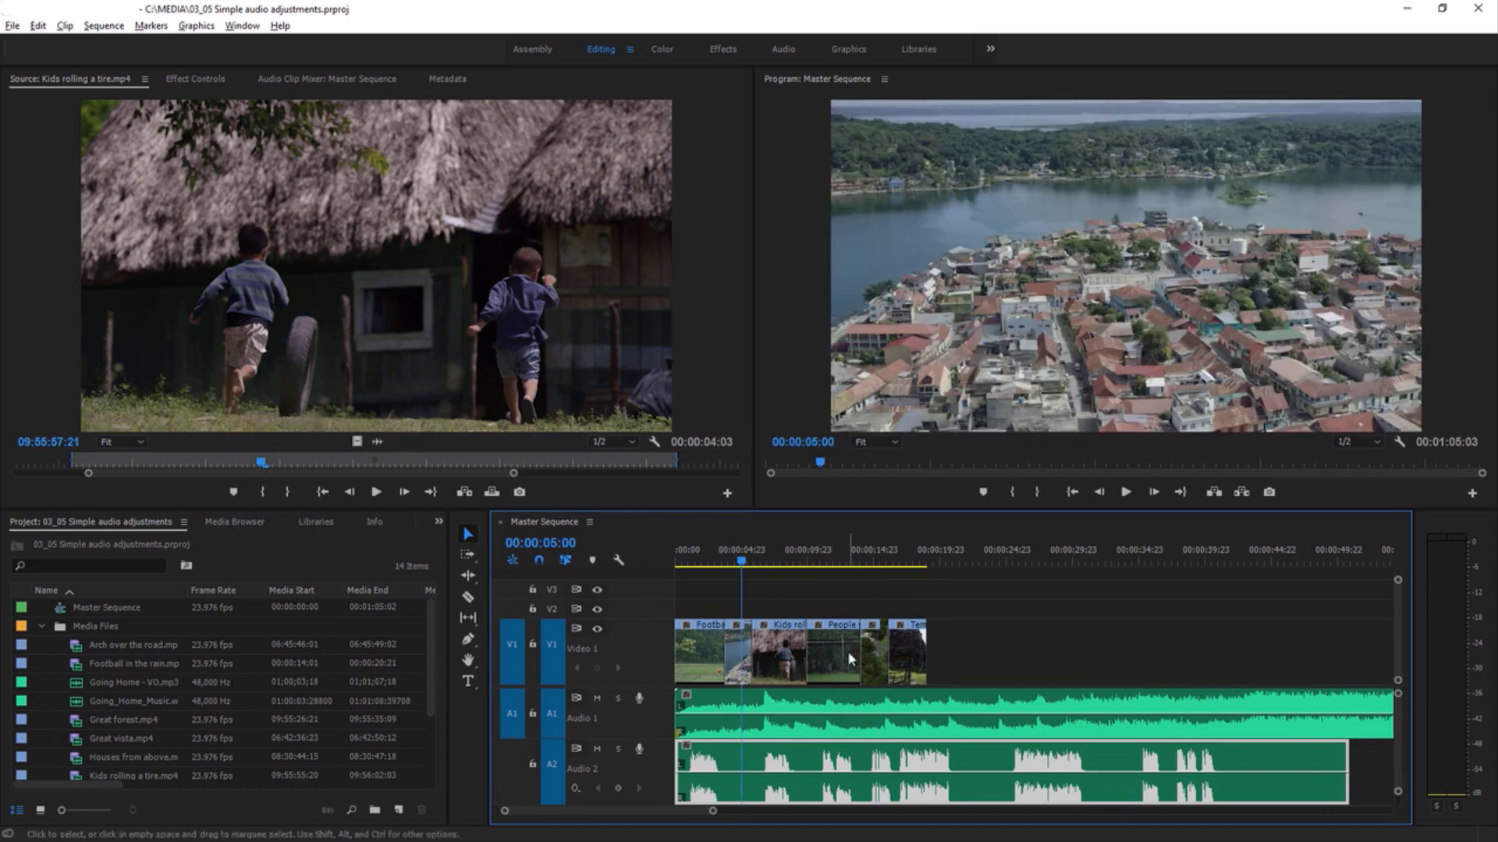
key(space)
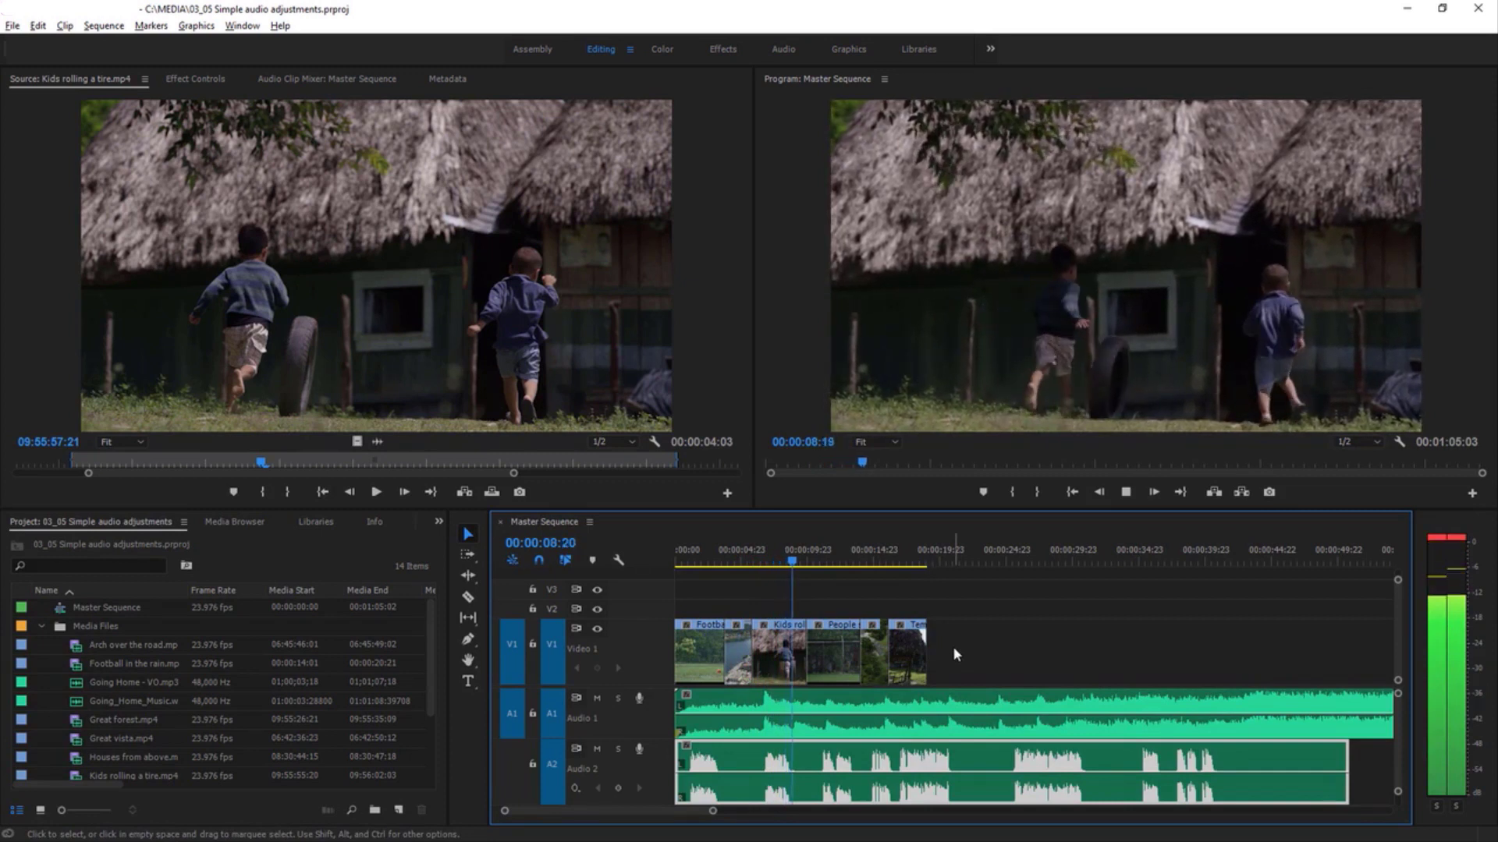
key(space)
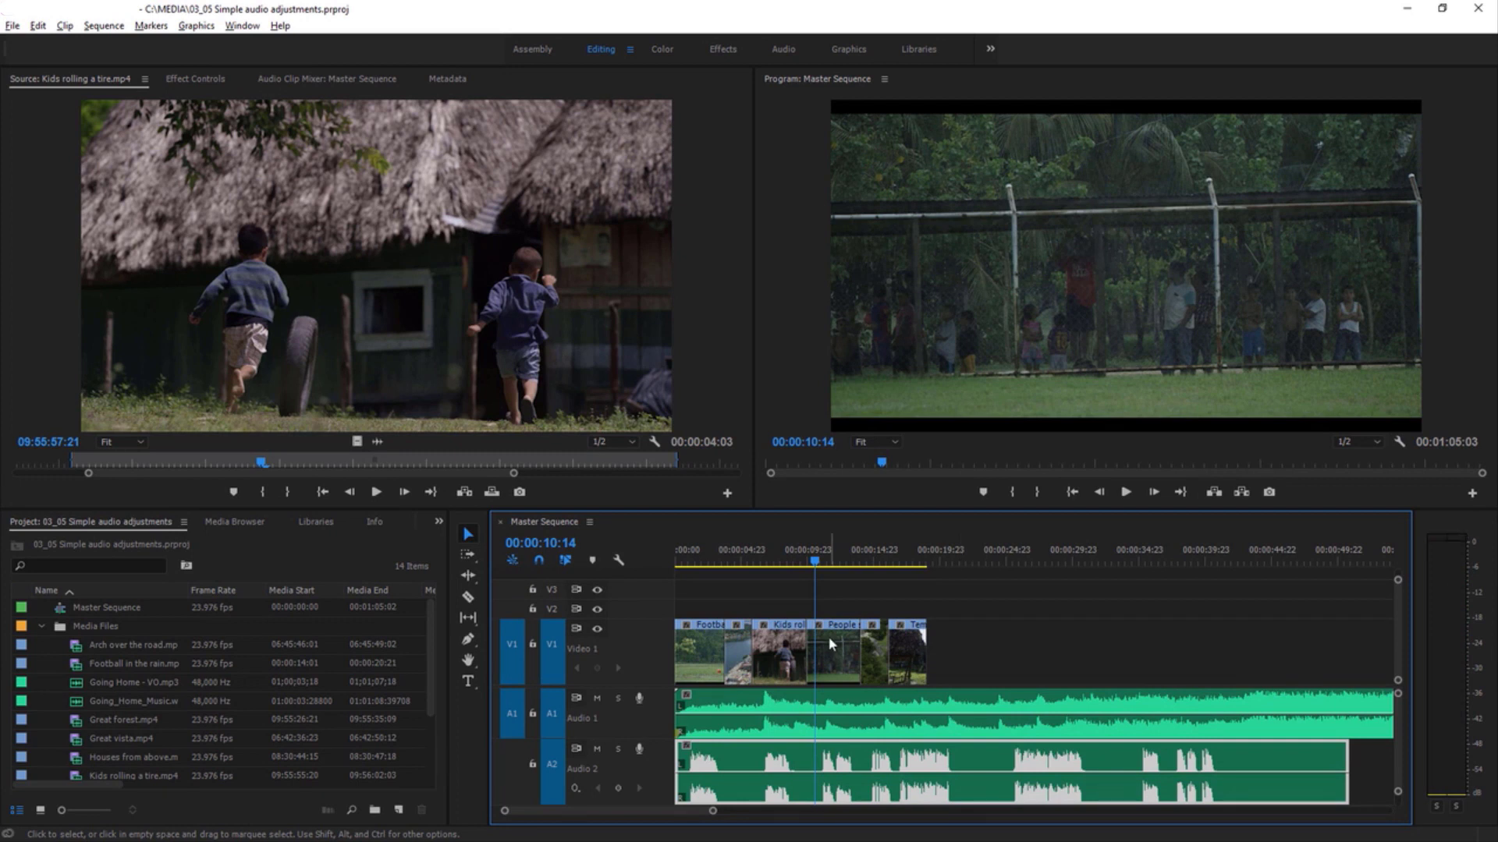
- Lower the clip volume of Audio 1 to -12.5 dB in the Audio Clip Mixer
click(349, 79)
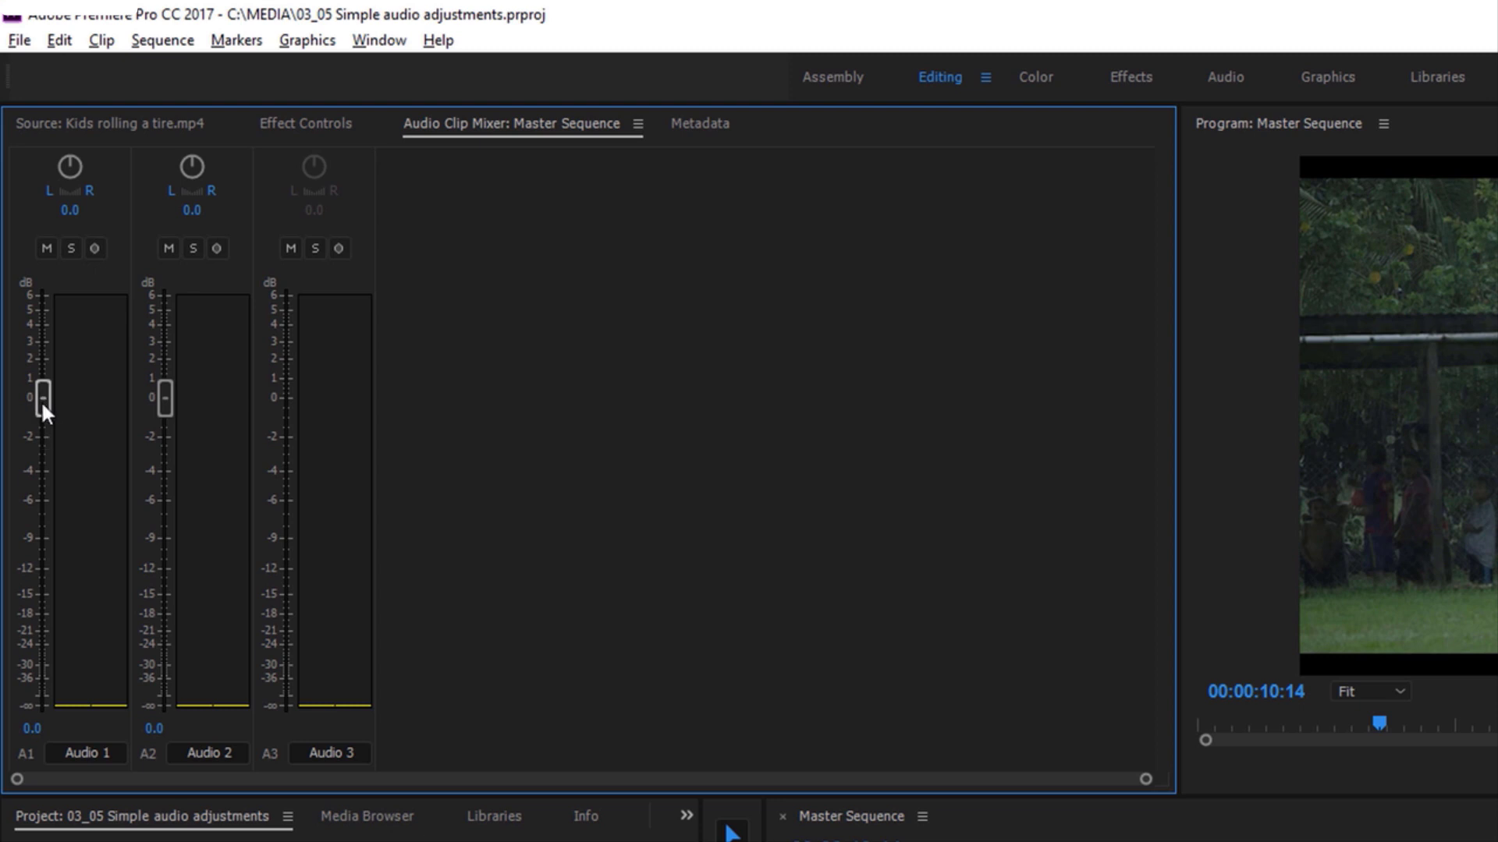
drag(43, 411, 47, 435)
drag(44, 548, 40, 571)
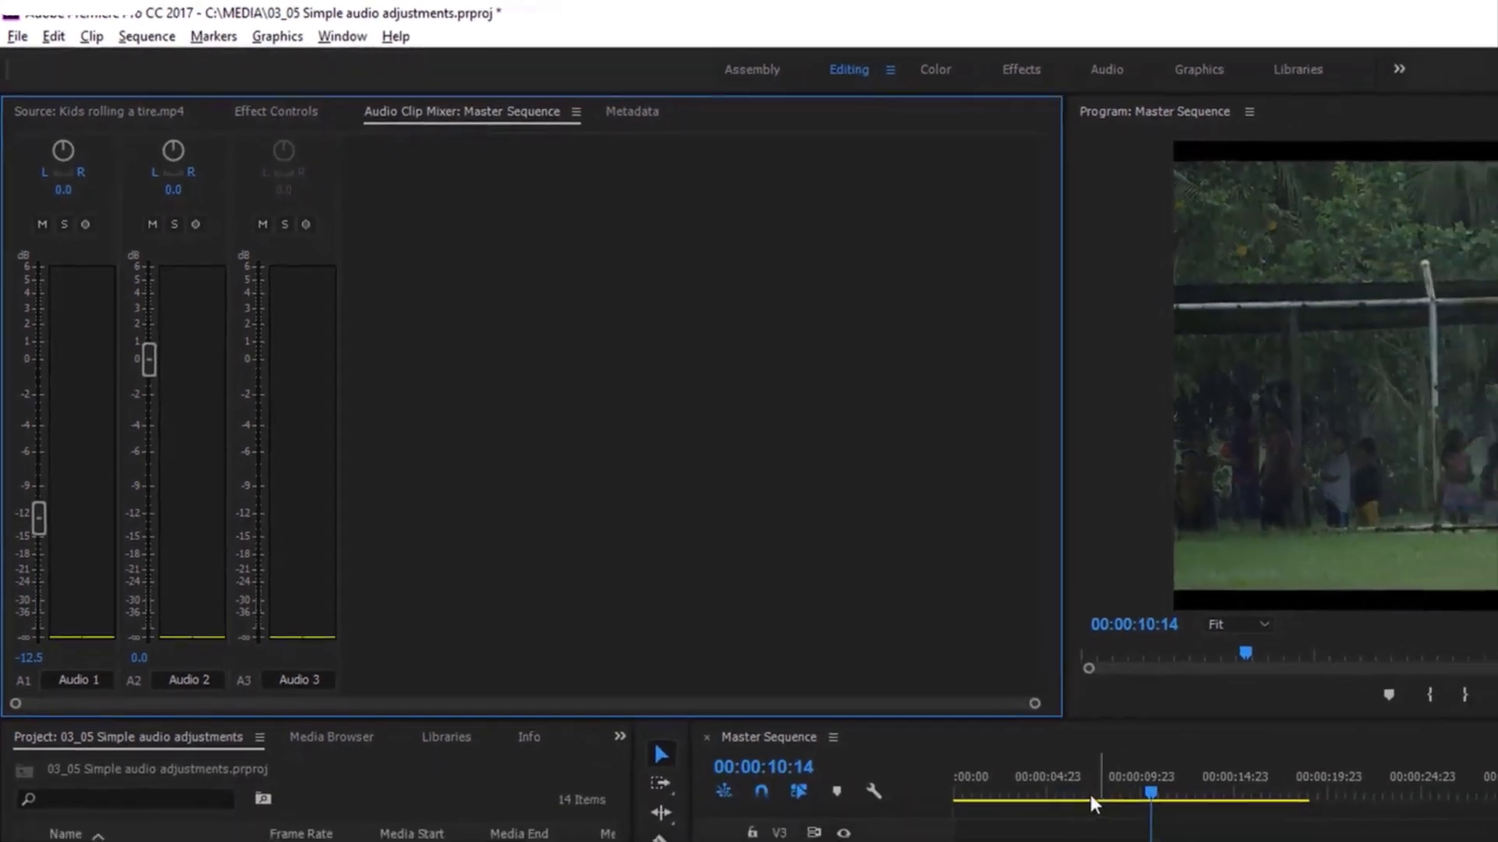
- Play the sequence from 00:00:05:06 to about 00:00:09:22 to listen to the music against the voice-over
click(1050, 793)
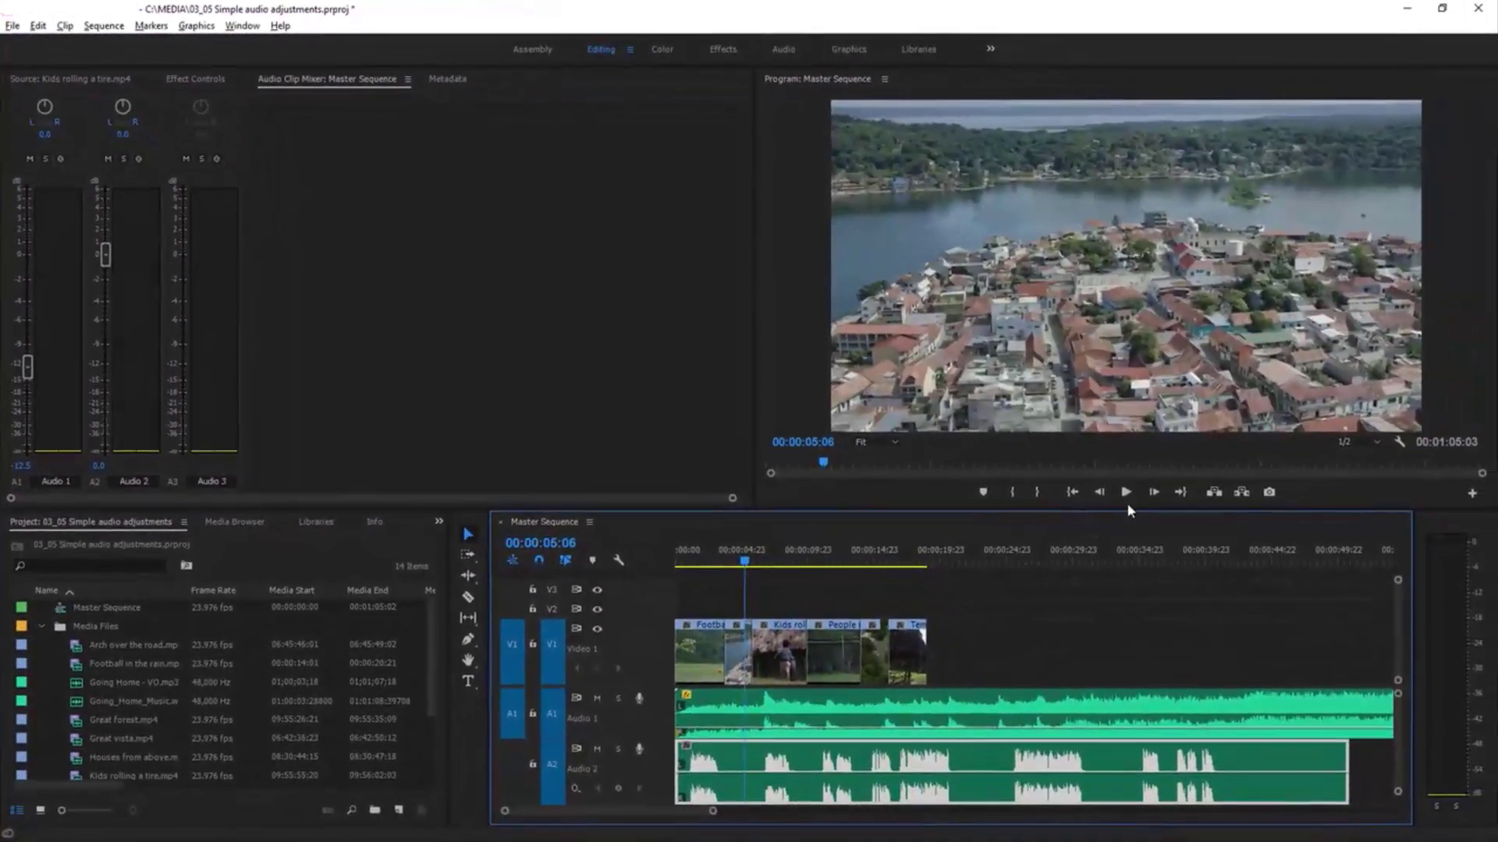
click(1127, 493)
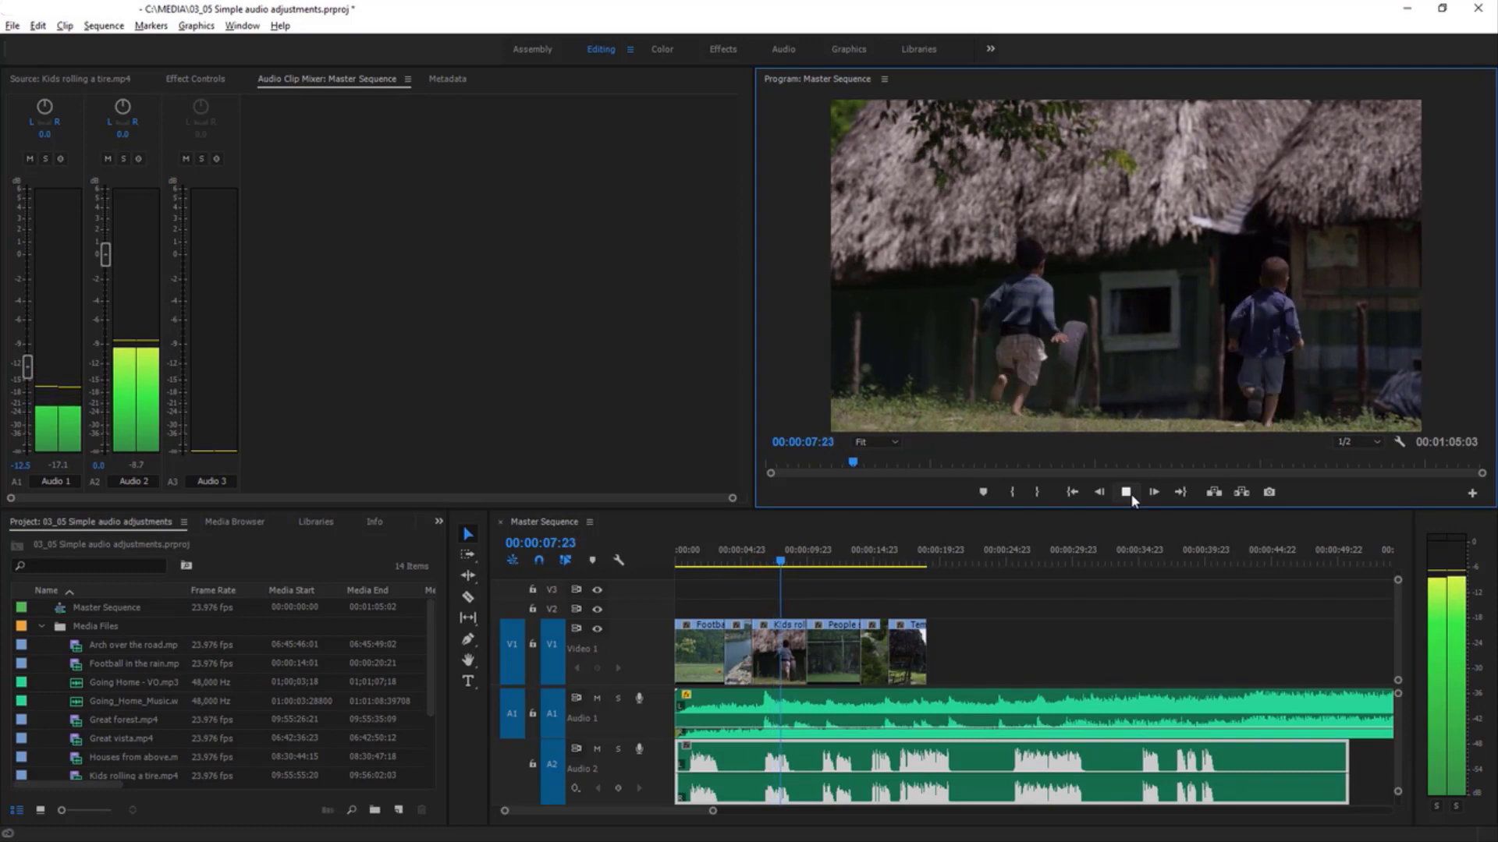
click(1130, 493)
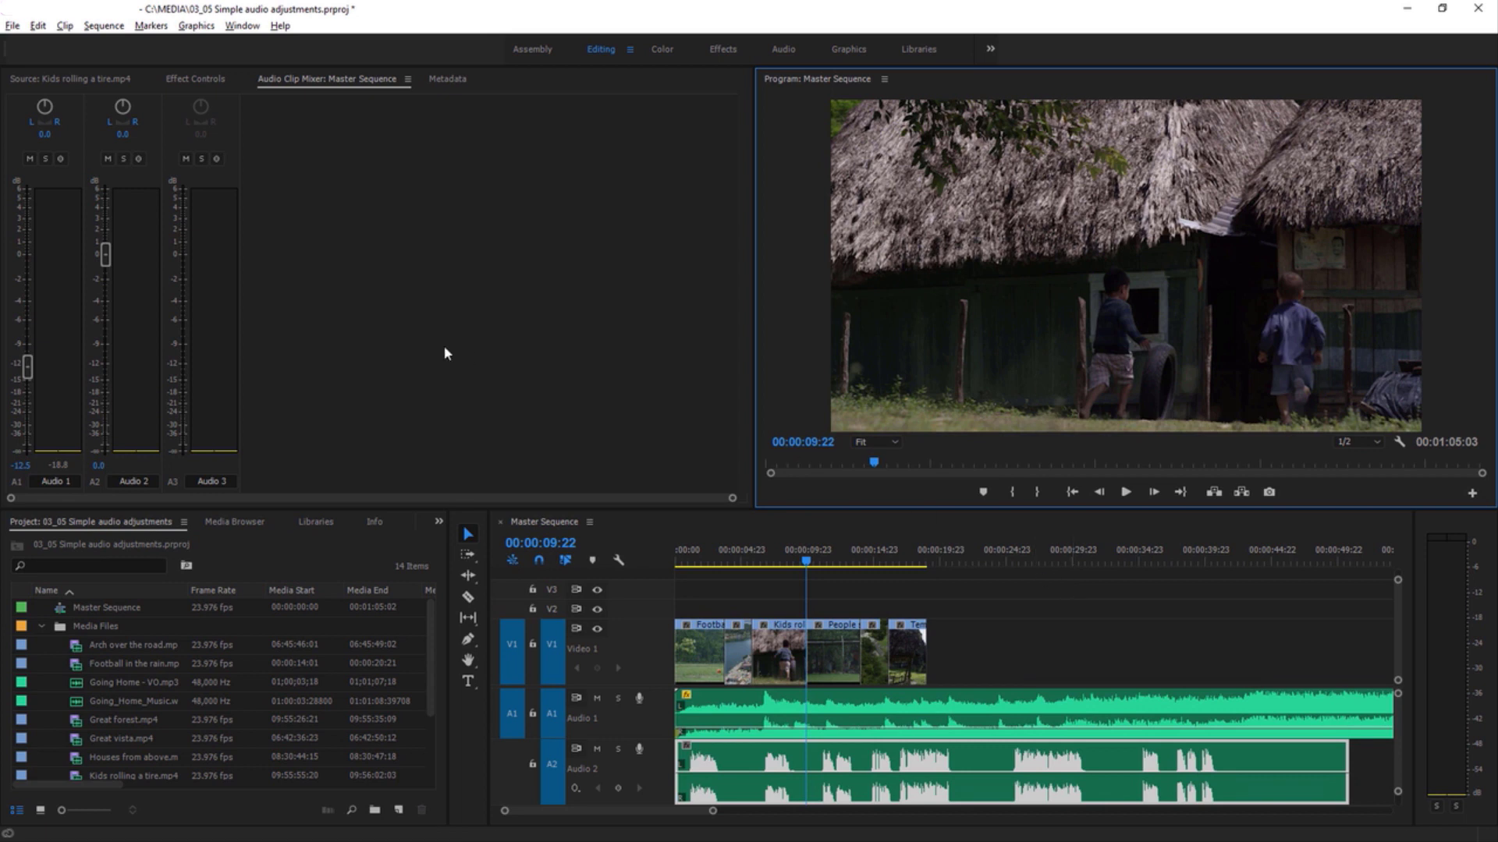
- Mute the Audio 1 music track and unmute it again
click(29, 159)
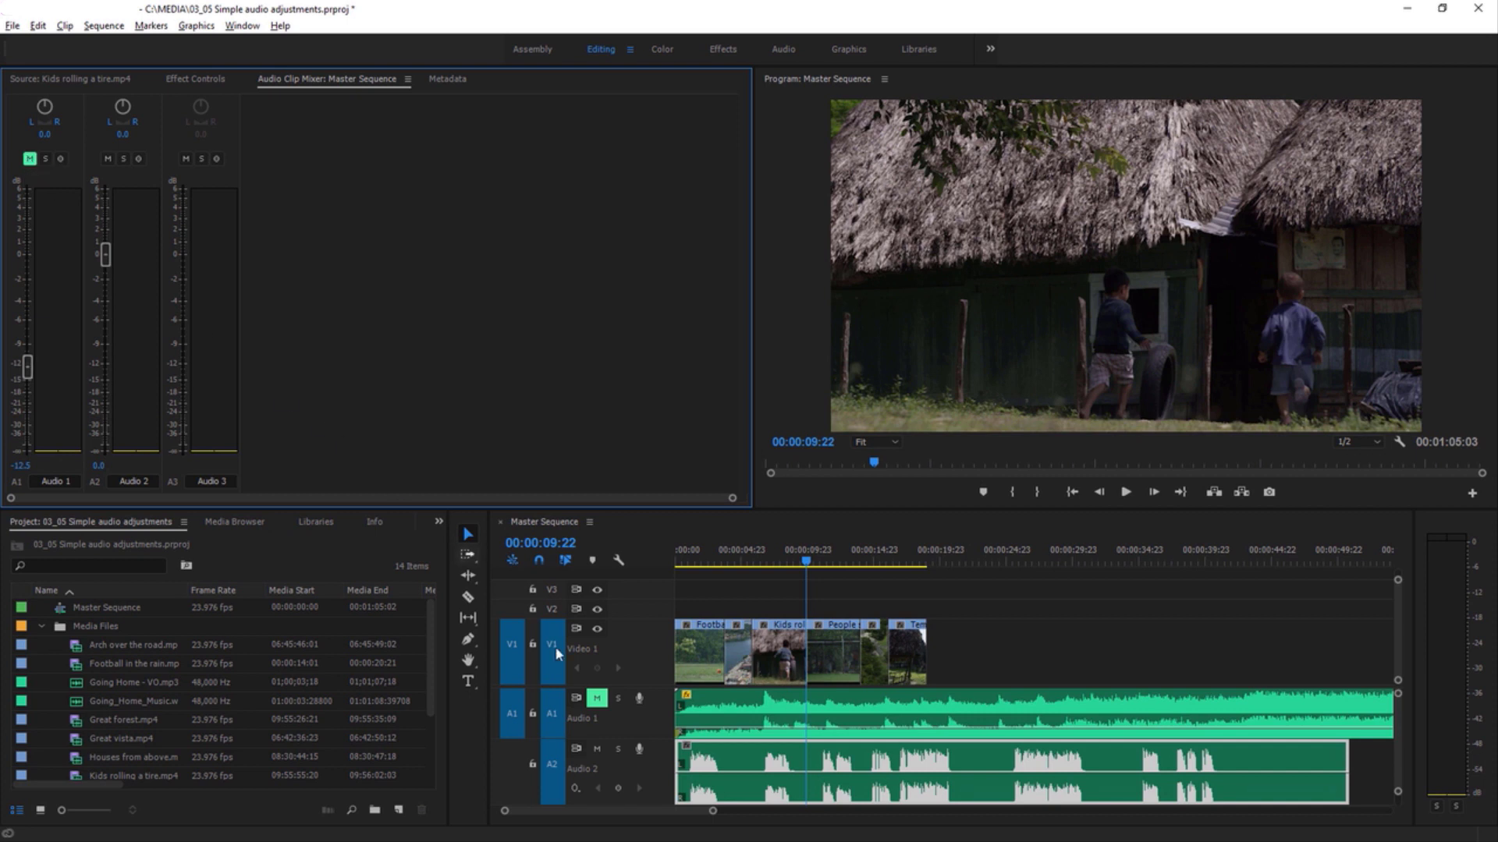
click(595, 700)
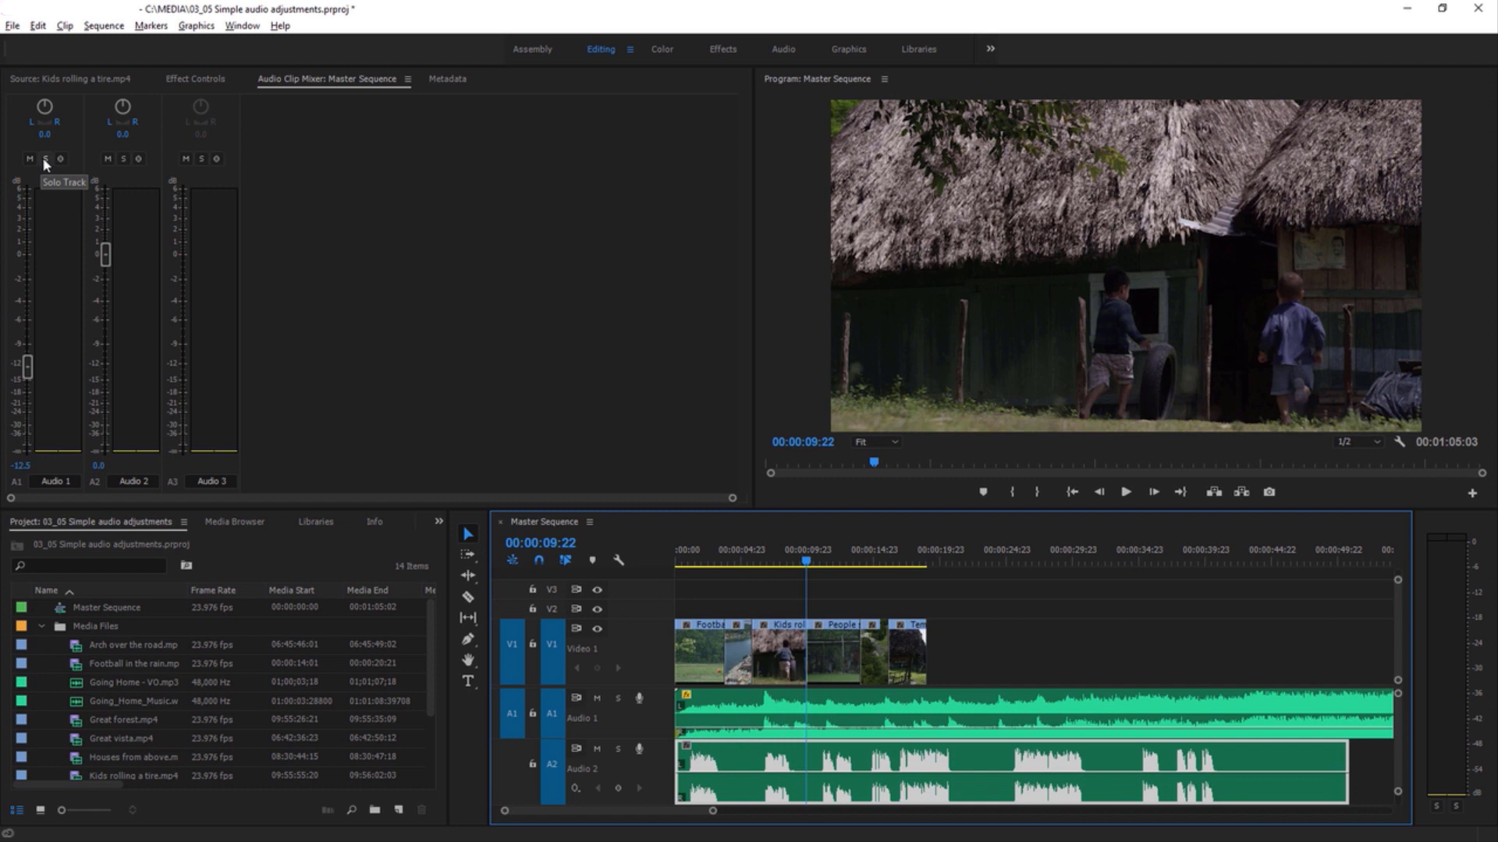
- Solo the Audio 2 voice-over track and play the sequence from about 00:00:06:00 to 00:00:14:02 to hear it alone
click(123, 159)
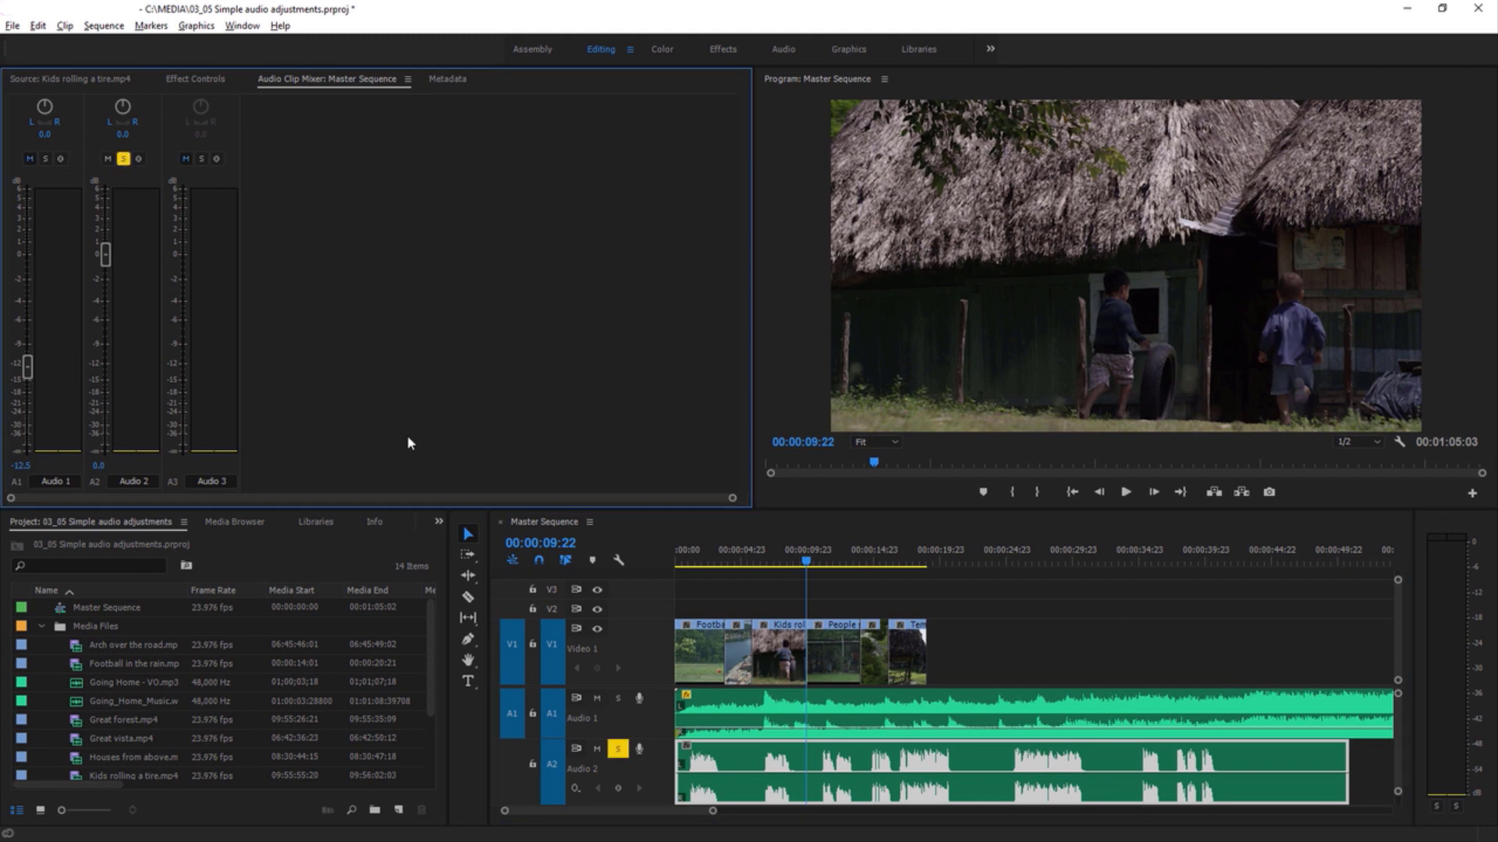
click(757, 567)
click(1126, 492)
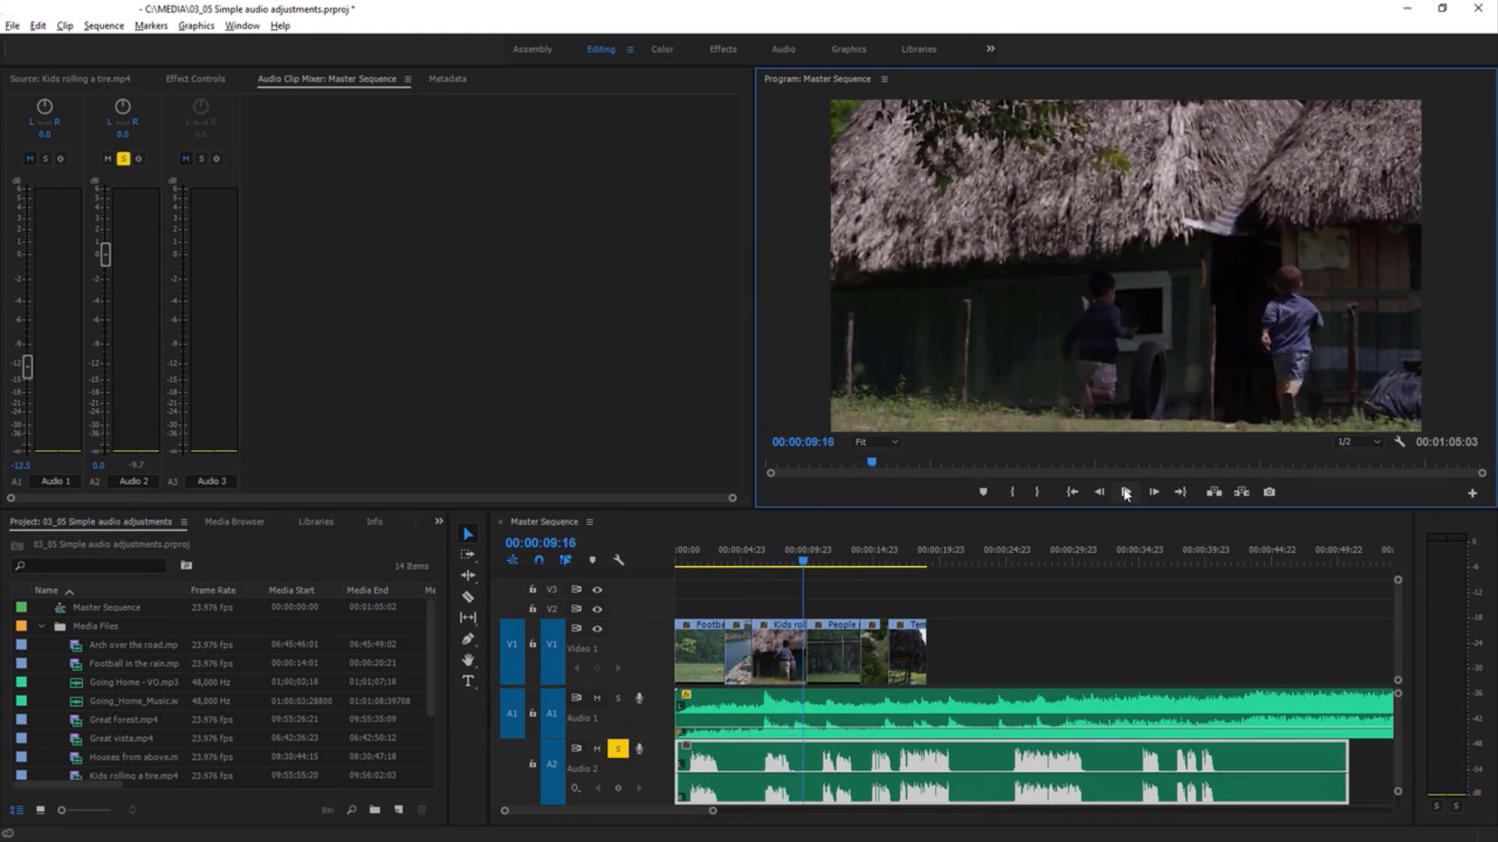
click(1126, 492)
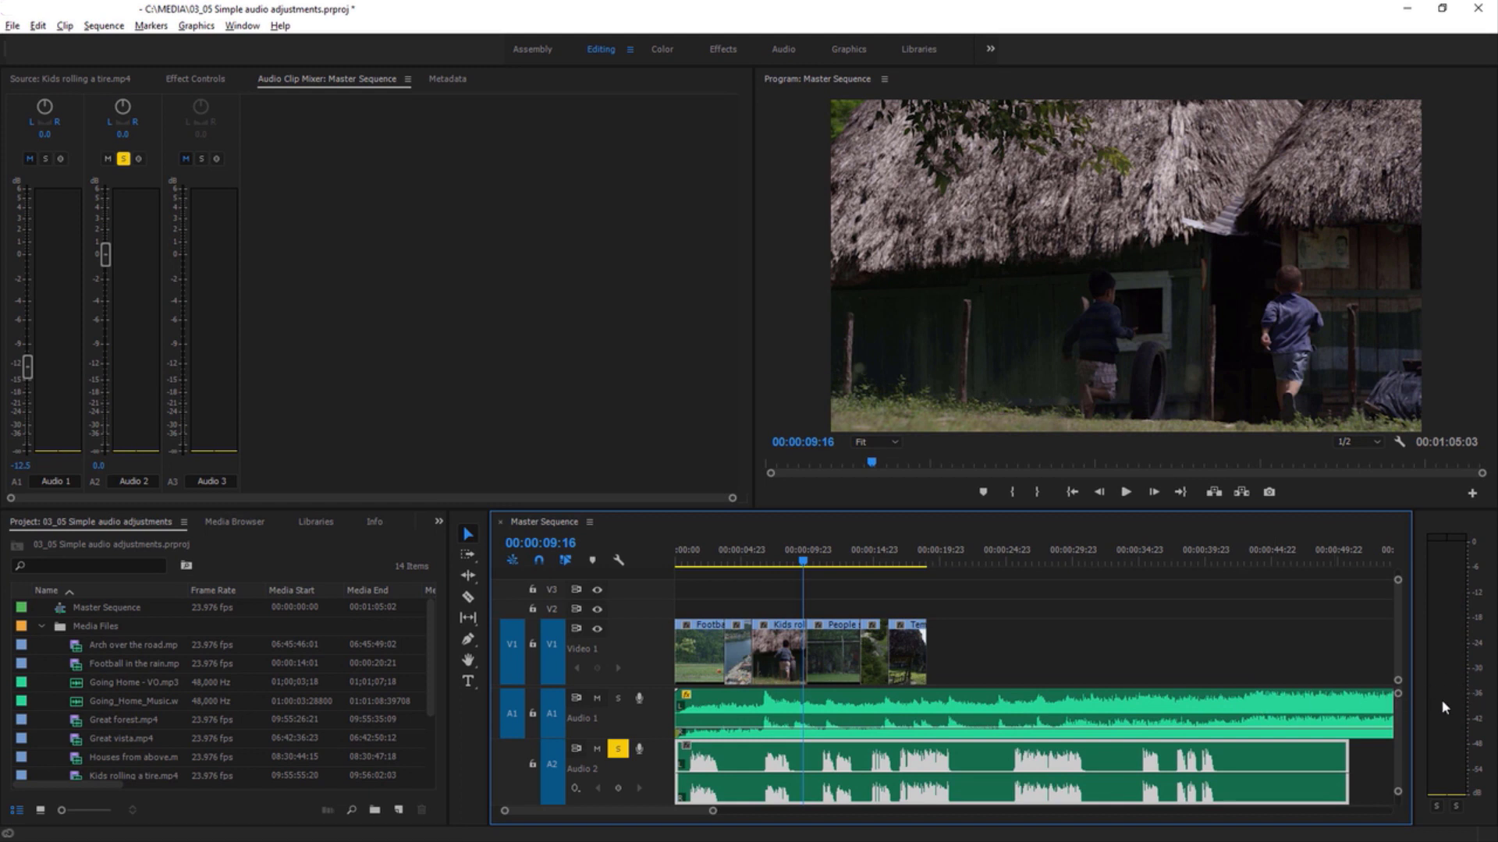
click(1126, 493)
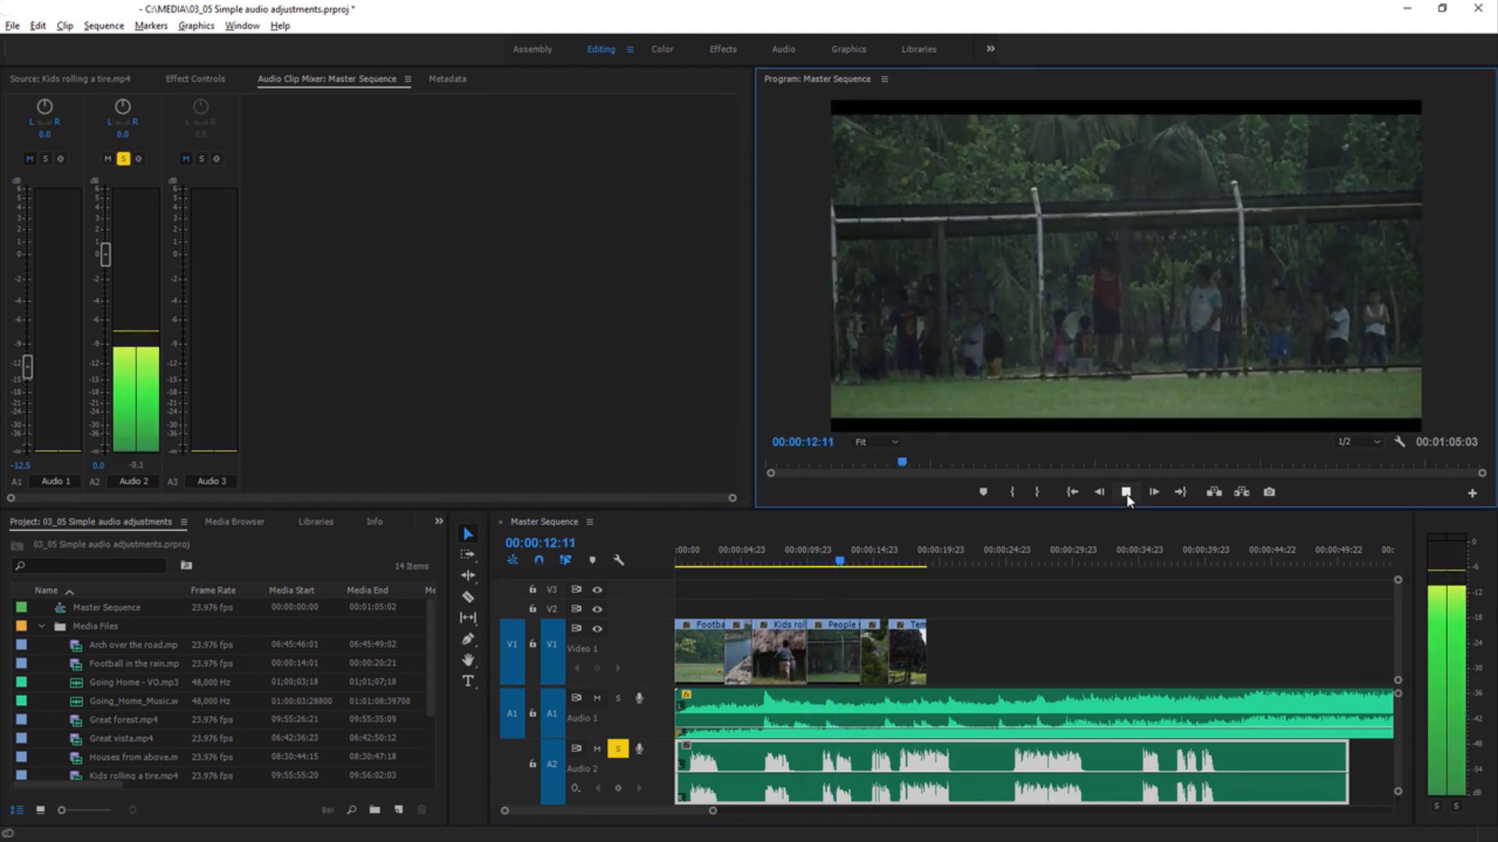
click(1127, 493)
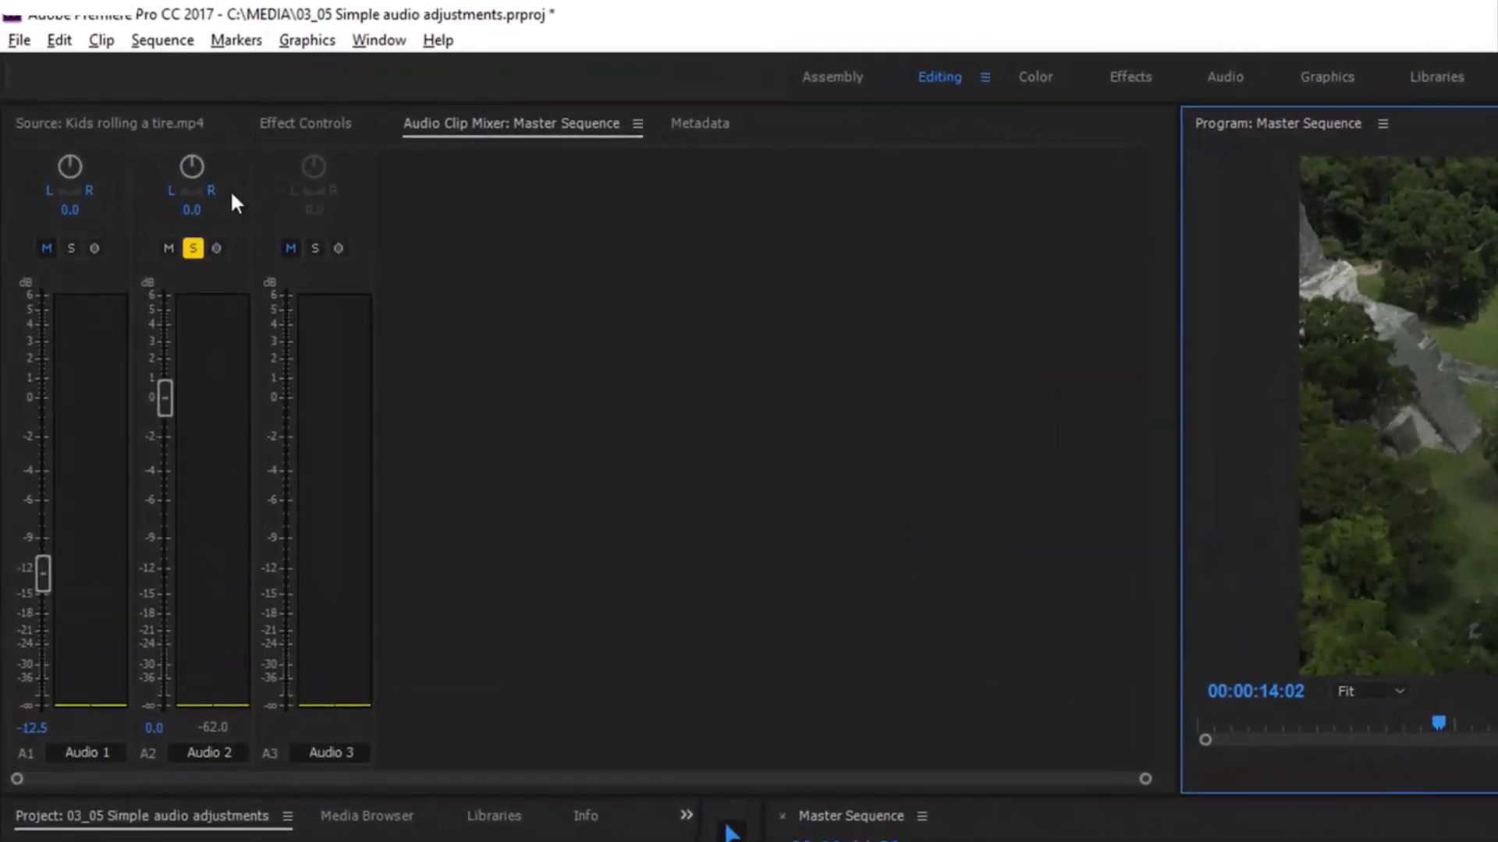
- Pan the Audio 2 voice-over clip right to 55.6 and play the sequence to about 00:00:18:20 to hear the shift
drag(194, 168, 201, 165)
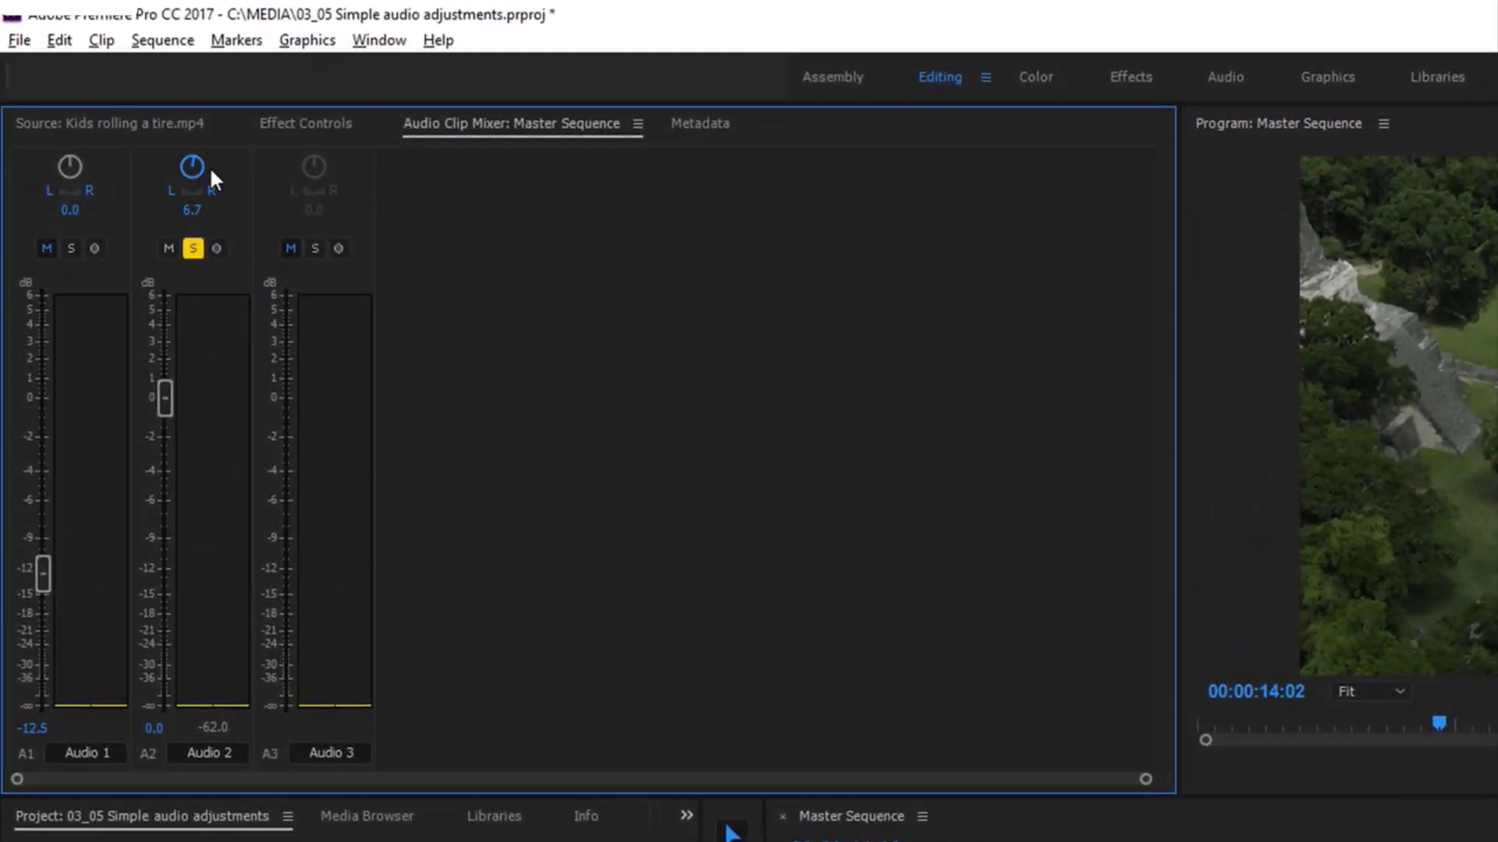
drag(270, 202, 347, 227)
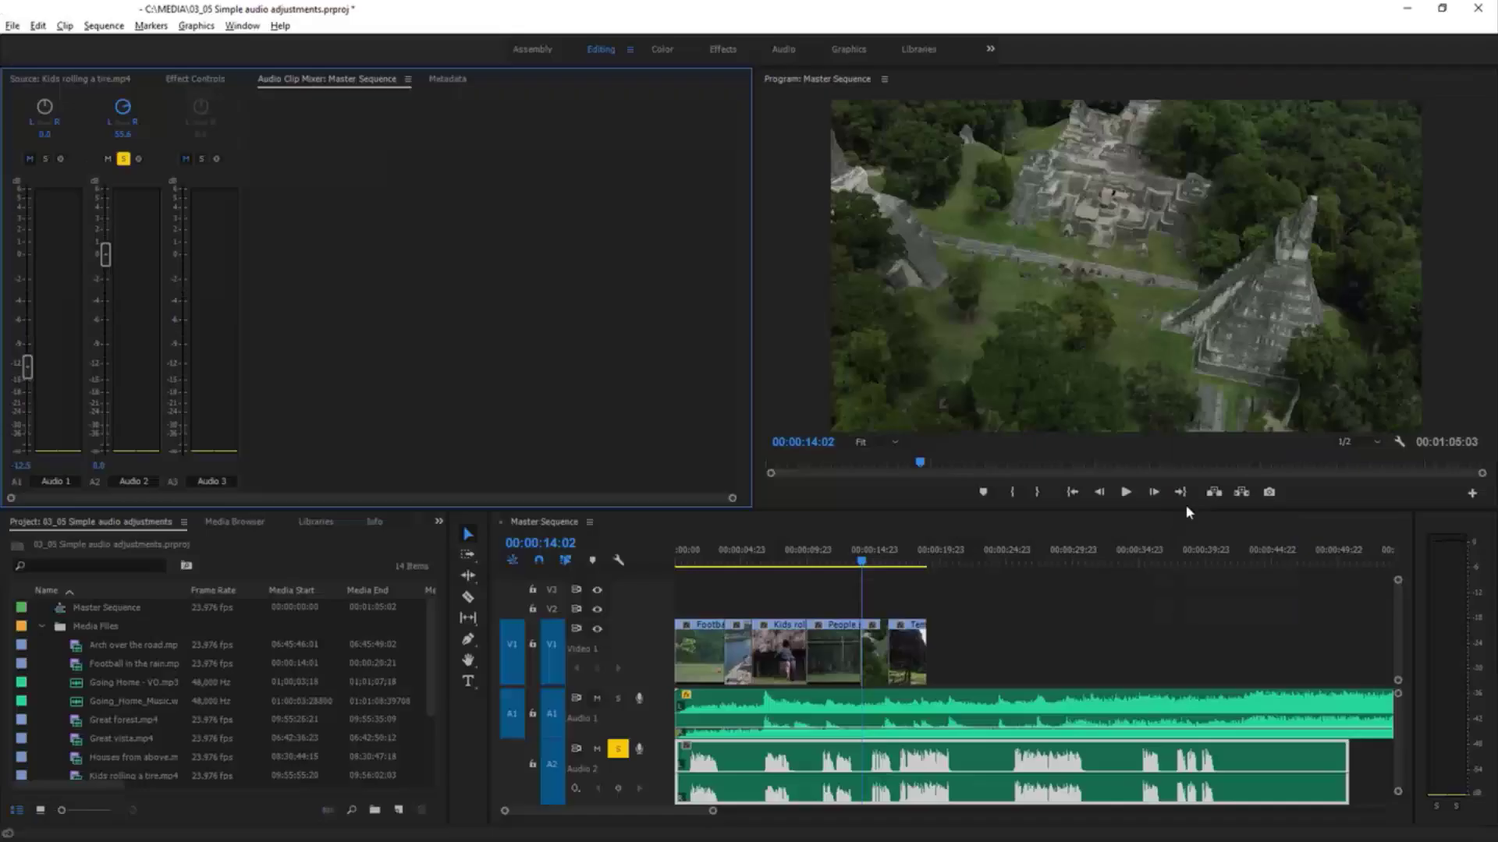
click(1125, 491)
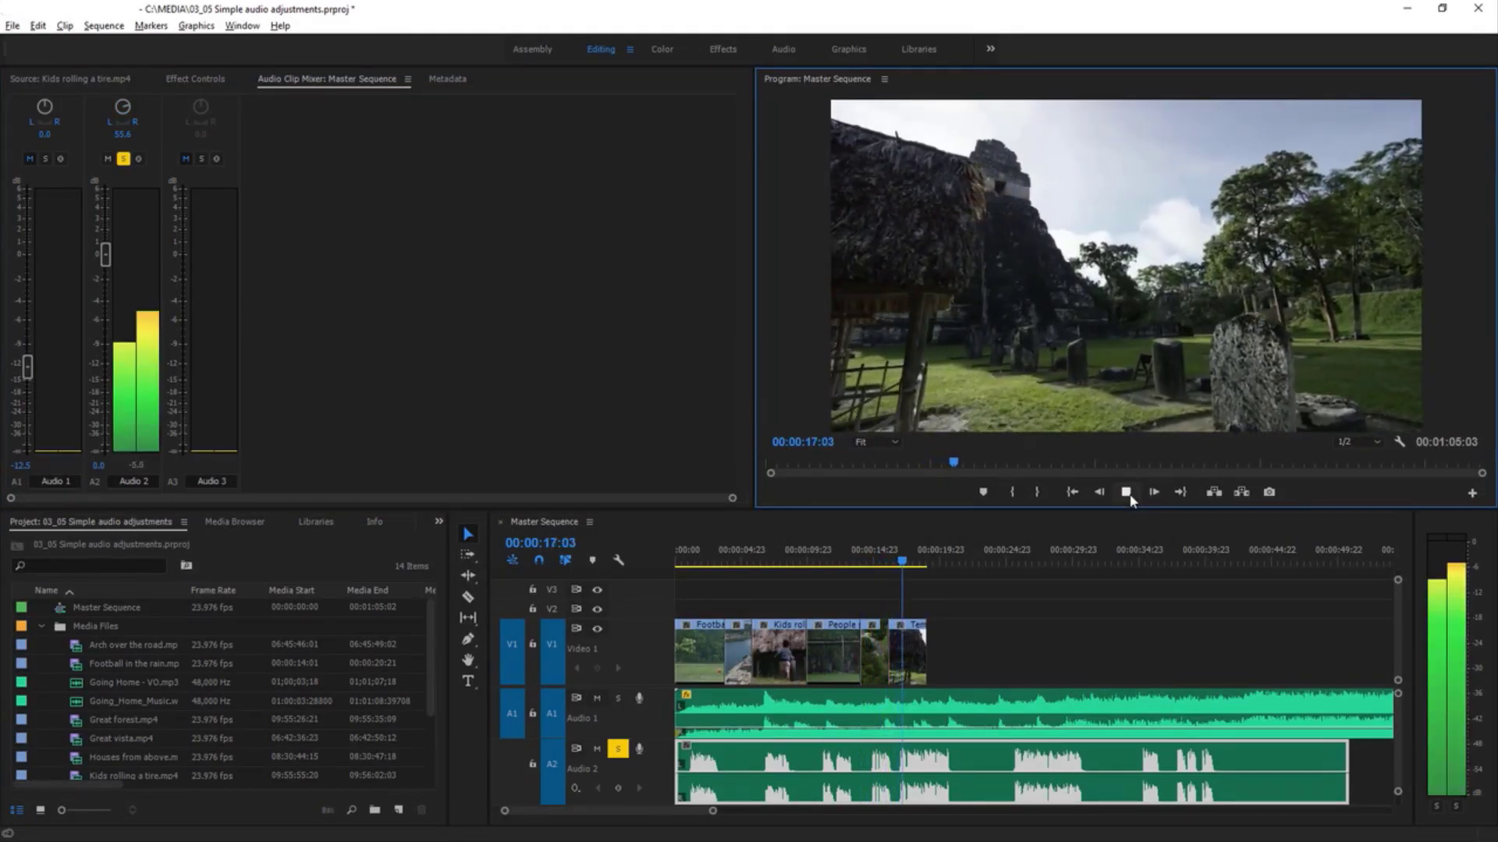
click(1125, 491)
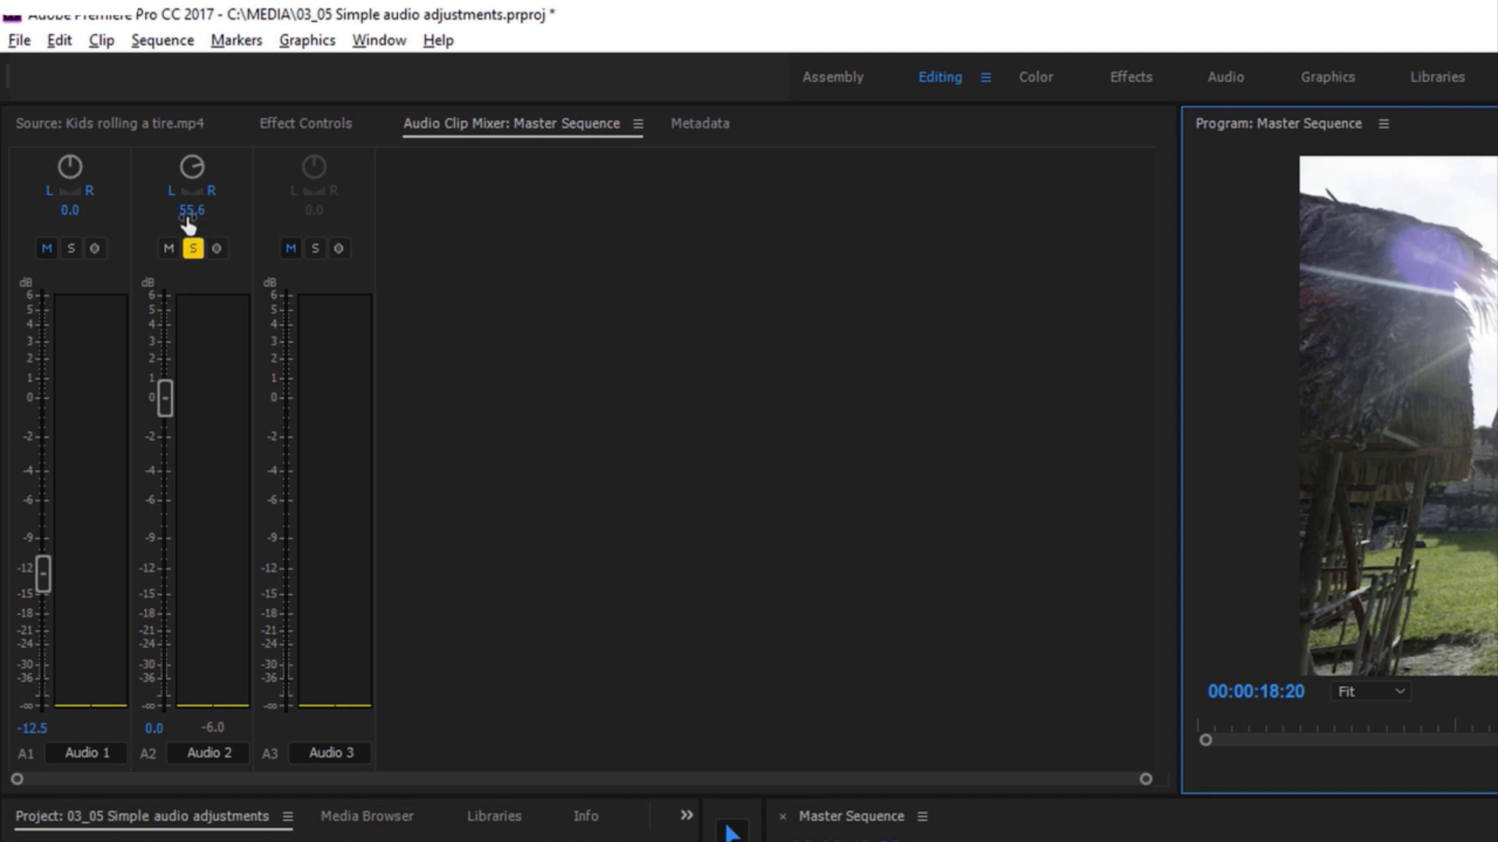
- Reset the Audio 2 clip's pan to 0 in the Audio Clip Mixer
drag(190, 224, 129, 213)
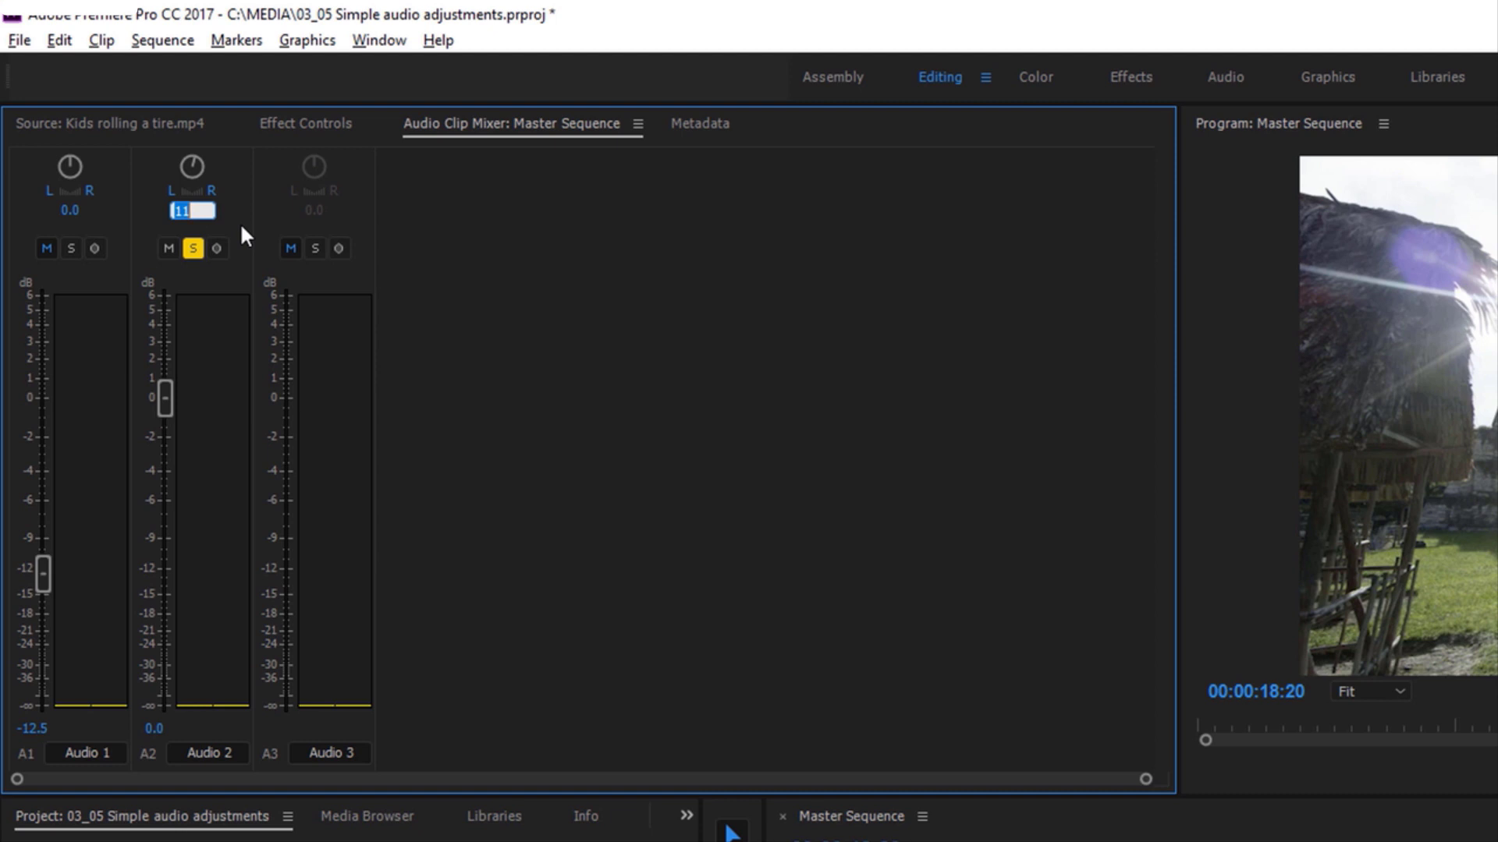
text(0)
key(Return)
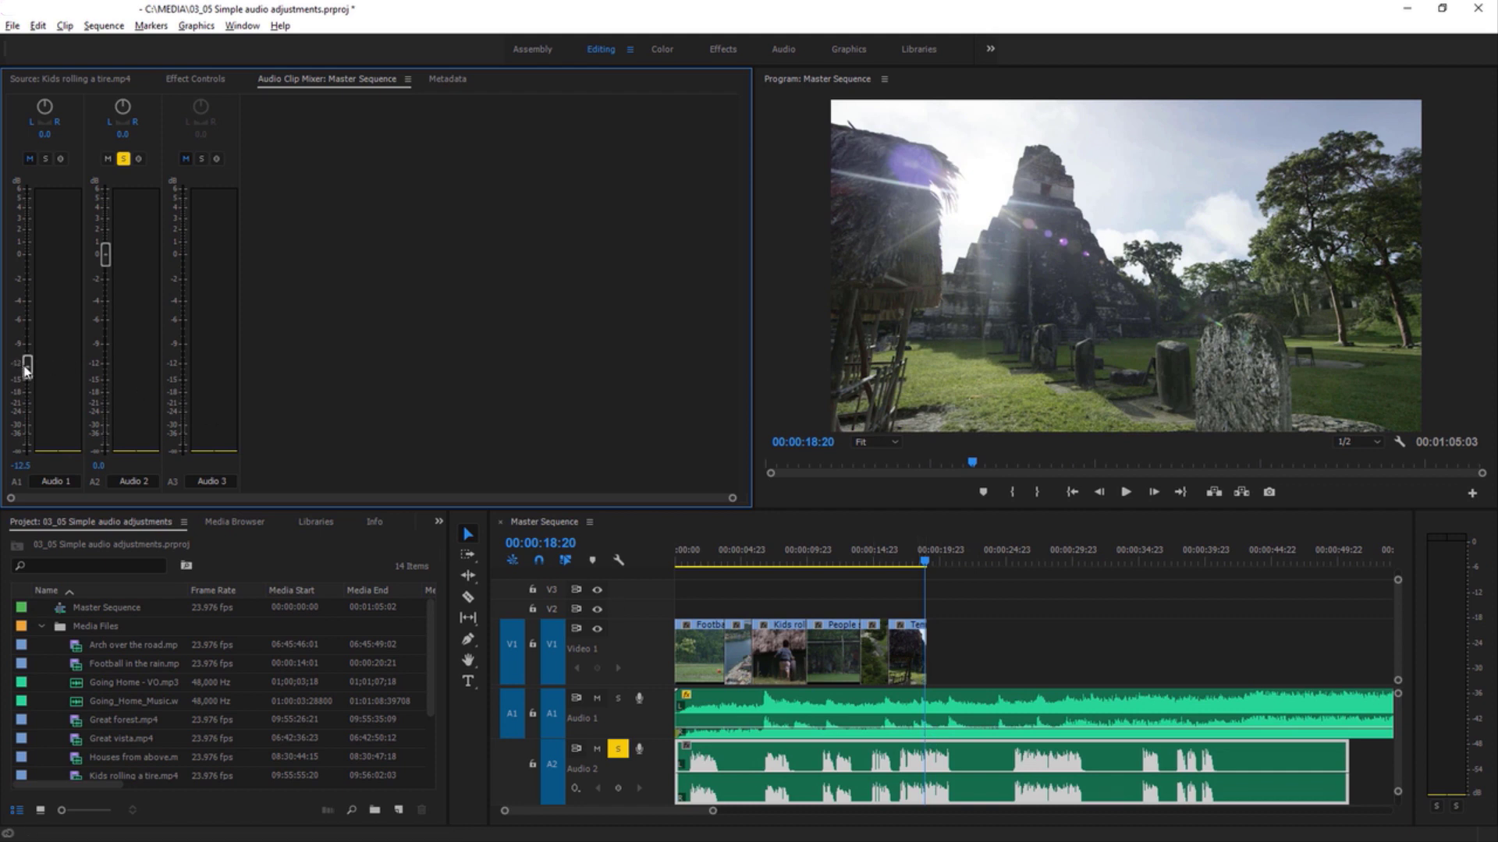
- Raise the clip volume of Audio 1 to about -8.7 dB in the Audio Clip Mixer
drag(28, 365, 27, 344)
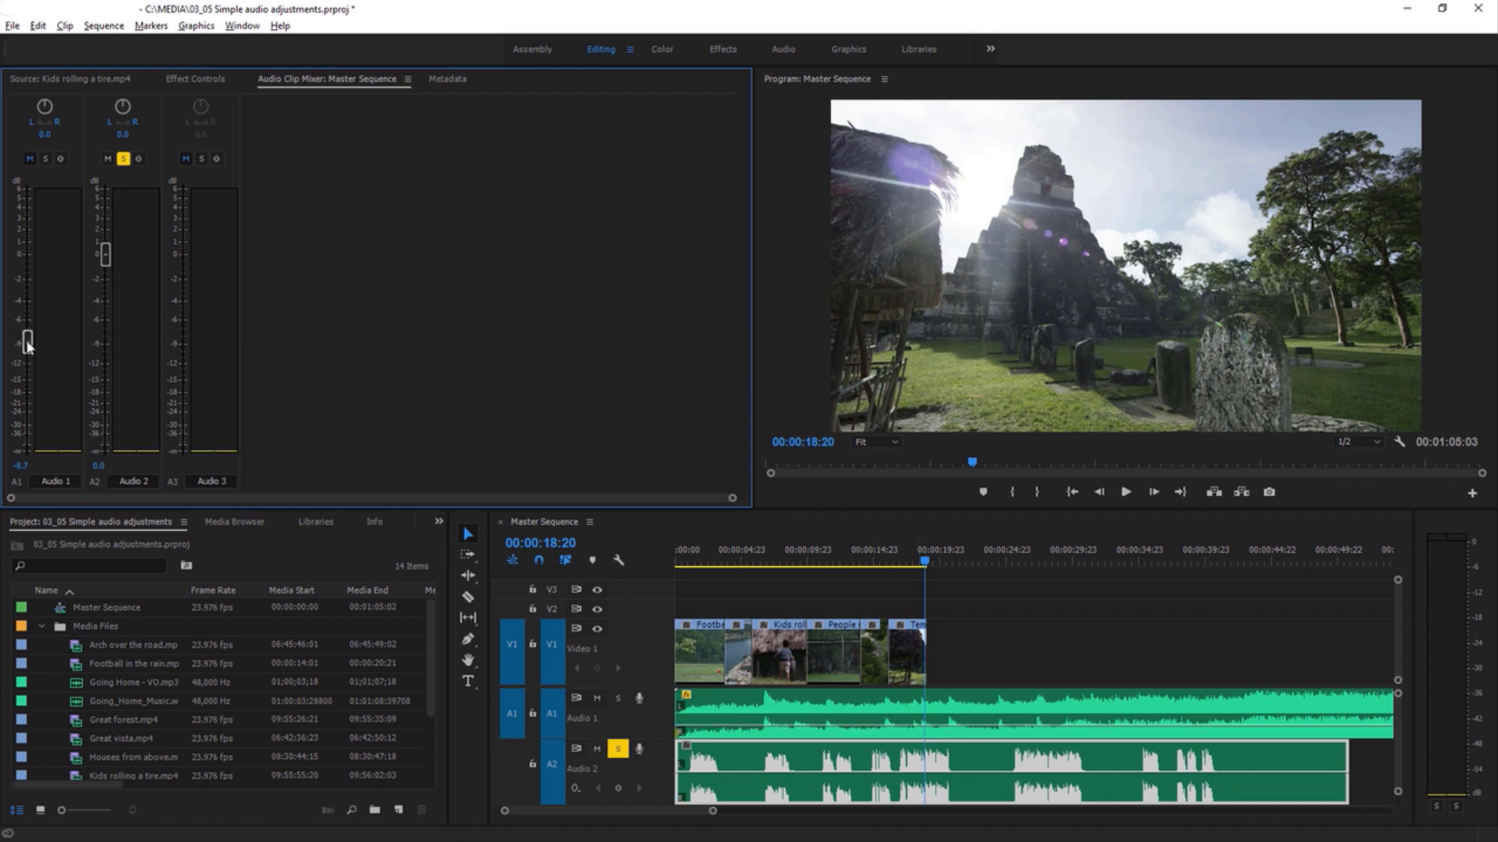